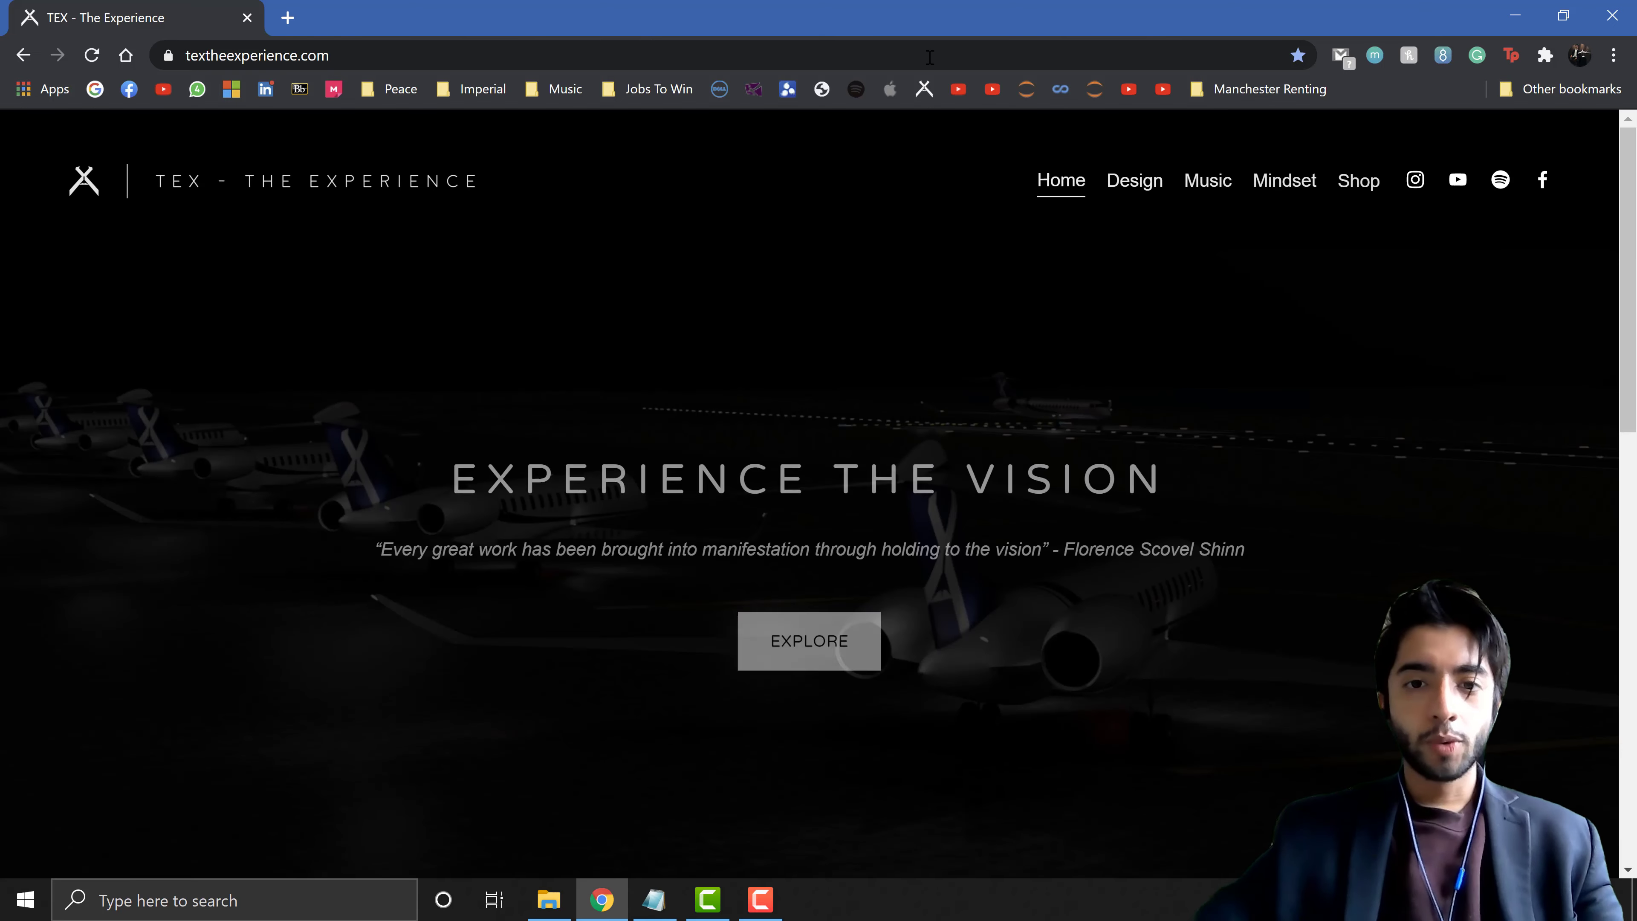
- Open the 3D Collection page of textheexperience.com by way of its Design section
{"action": "left_click", "coordinate": [802, 620]}
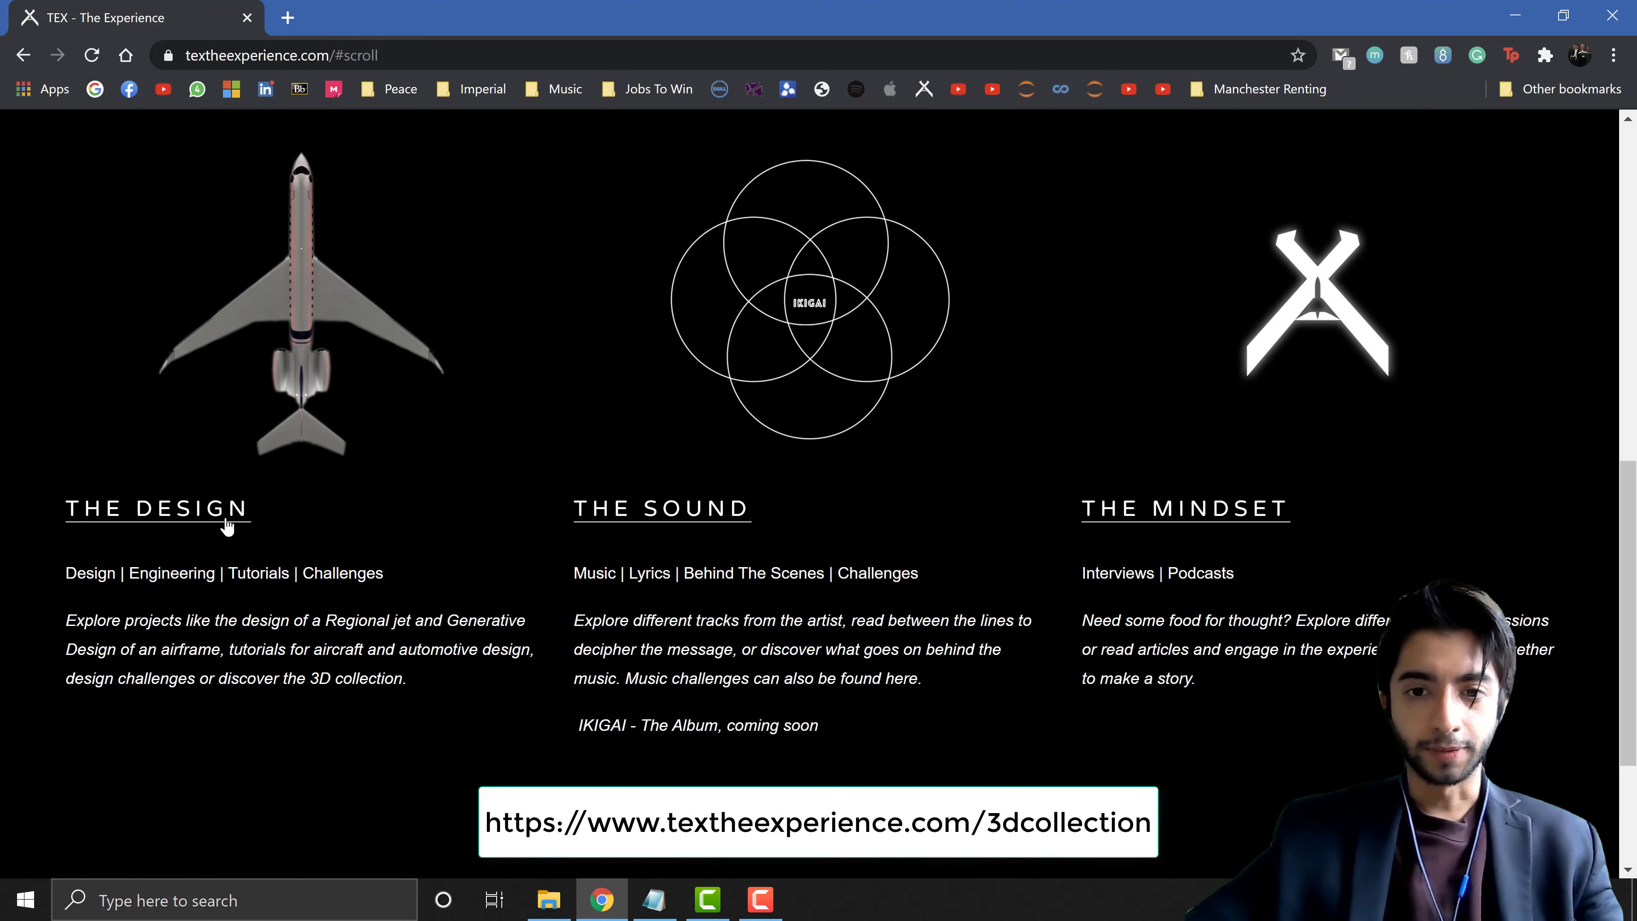
{"action": "left_click", "coordinate": [223, 535]}
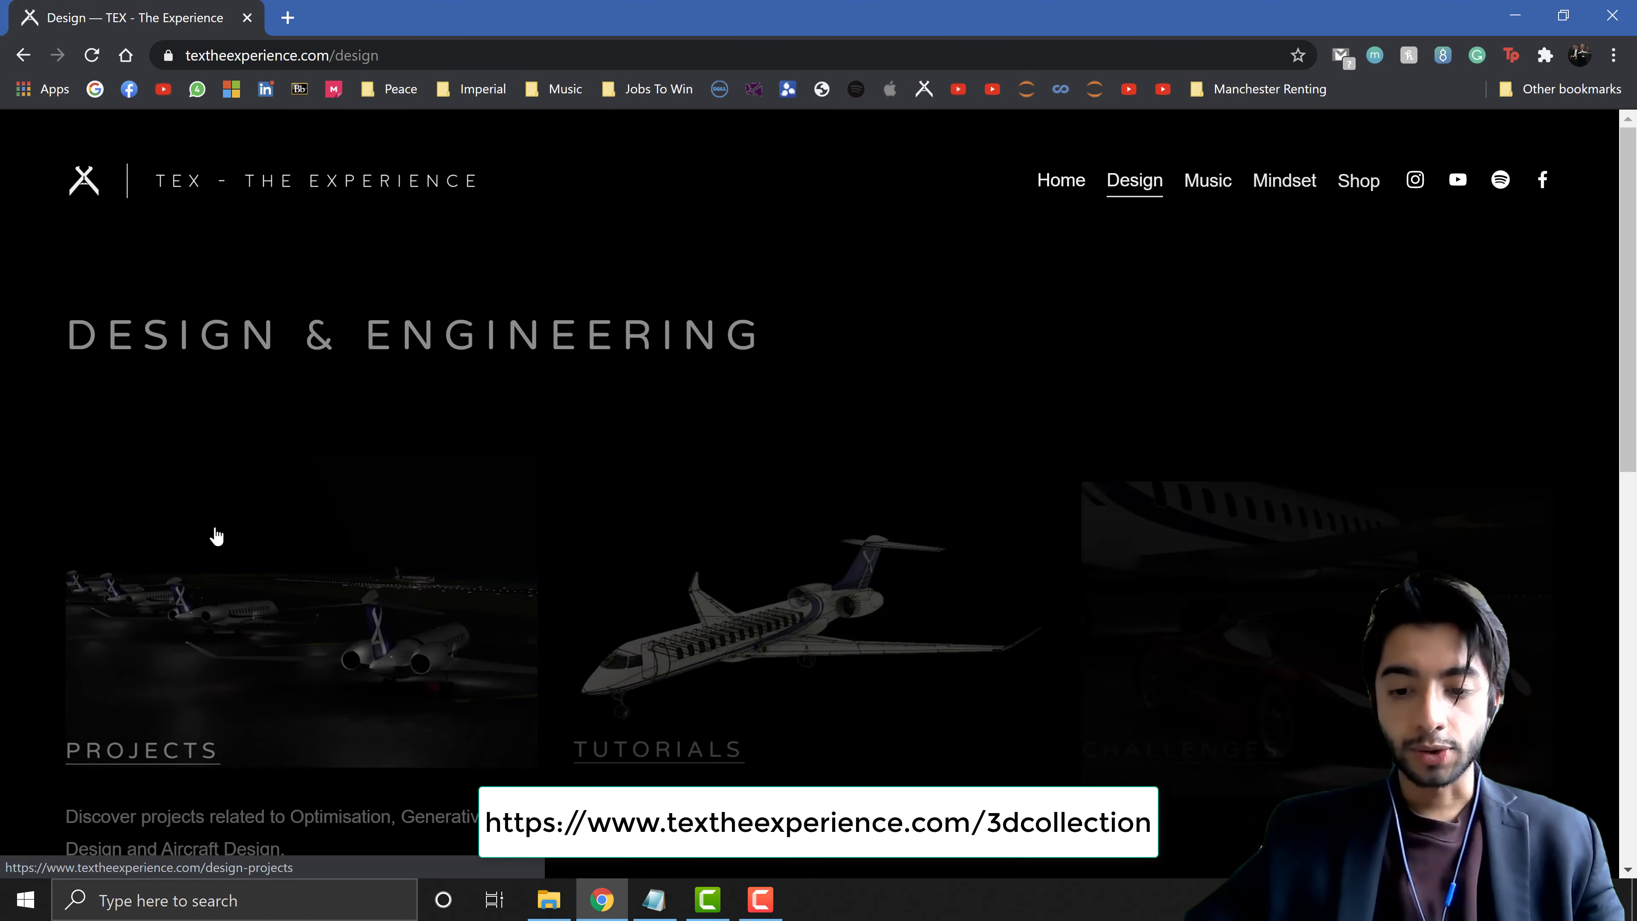
{"action": "scroll", "coordinate": [500, 555], "scroll_direction": "down", "scroll_amount": 10}
{"action": "scroll", "coordinate": [500, 549], "scroll_direction": "down", "scroll_amount": 3}
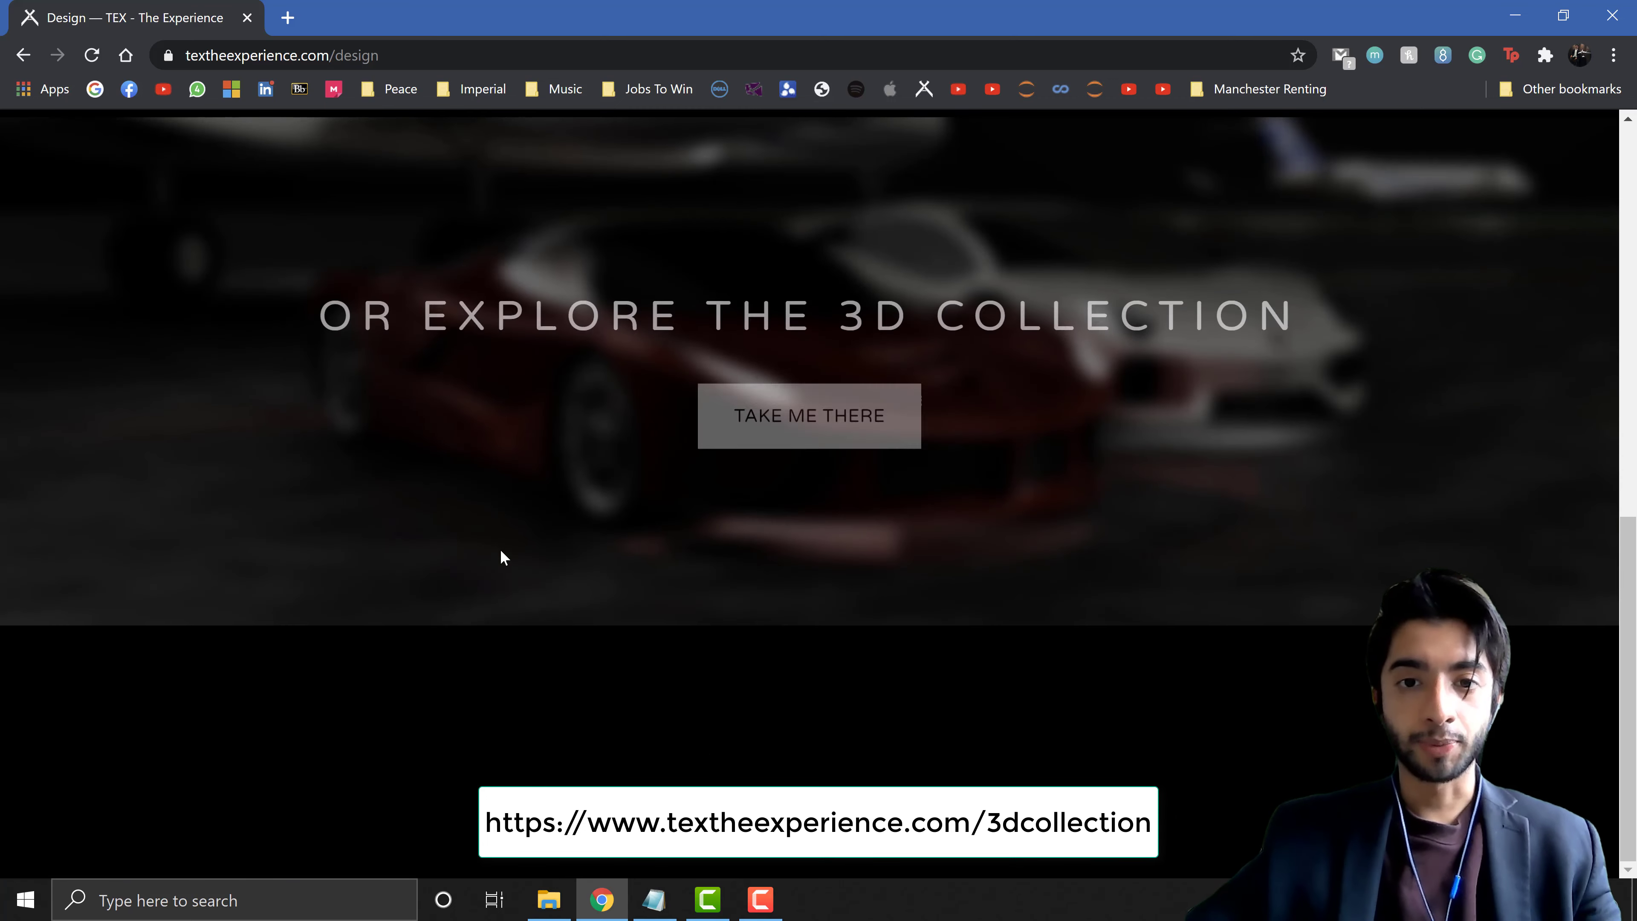
{"action": "left_click", "coordinate": [807, 412]}
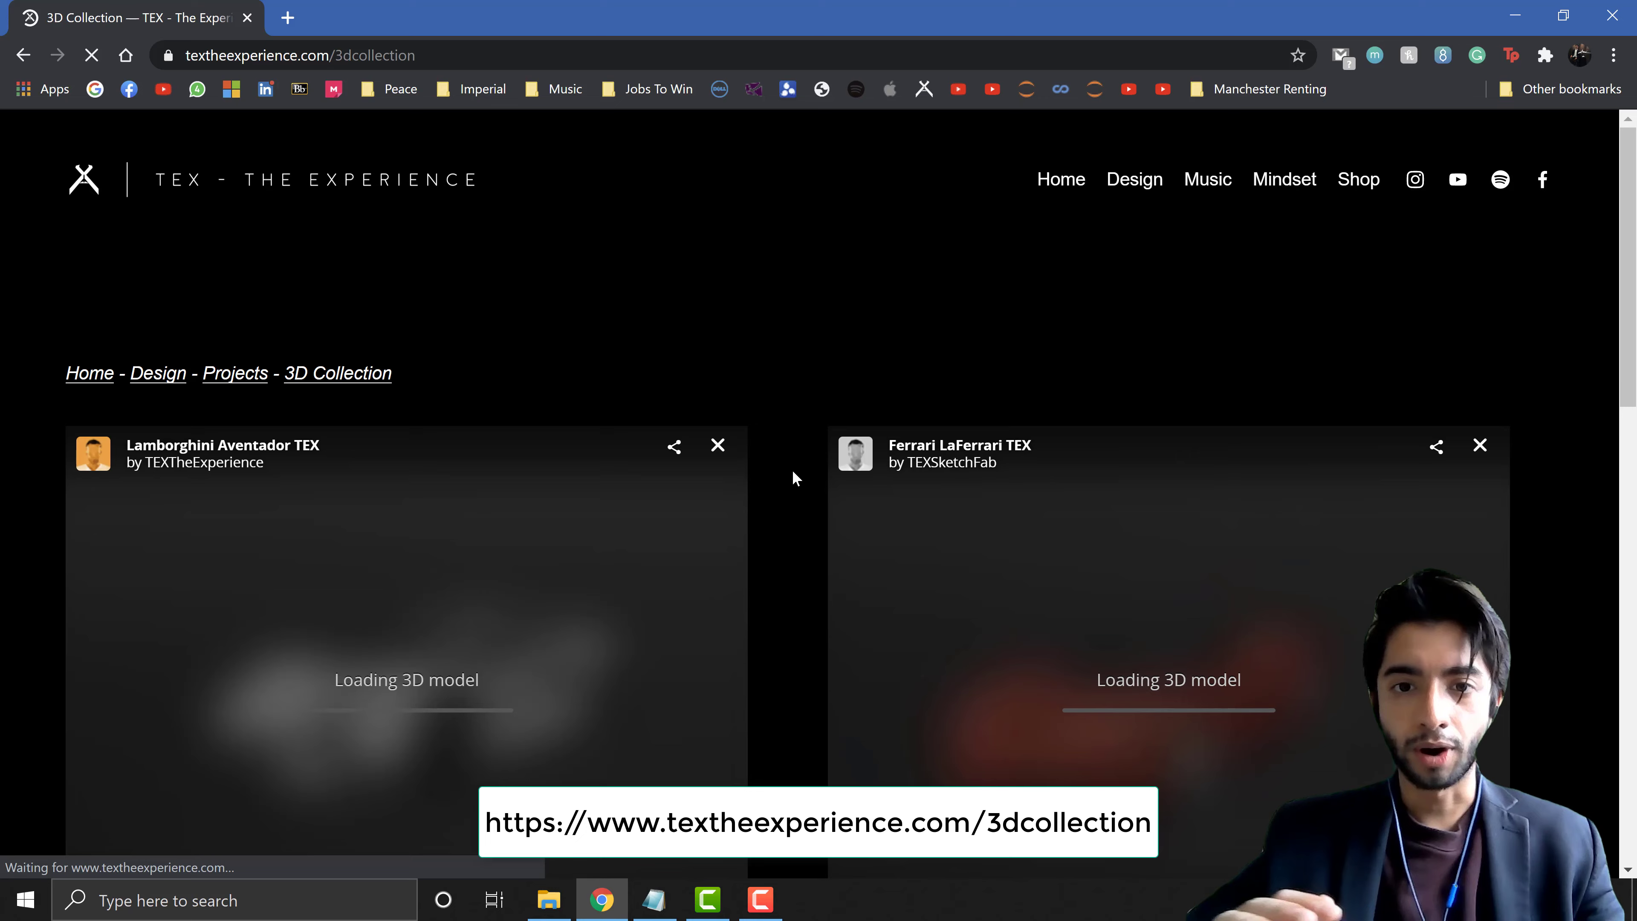
- Look through the 3D Collection page's car models and the gallery of car and aircraft renders
{"action": "scroll", "coordinate": [794, 477], "scroll_direction": "down", "scroll_amount": 3}
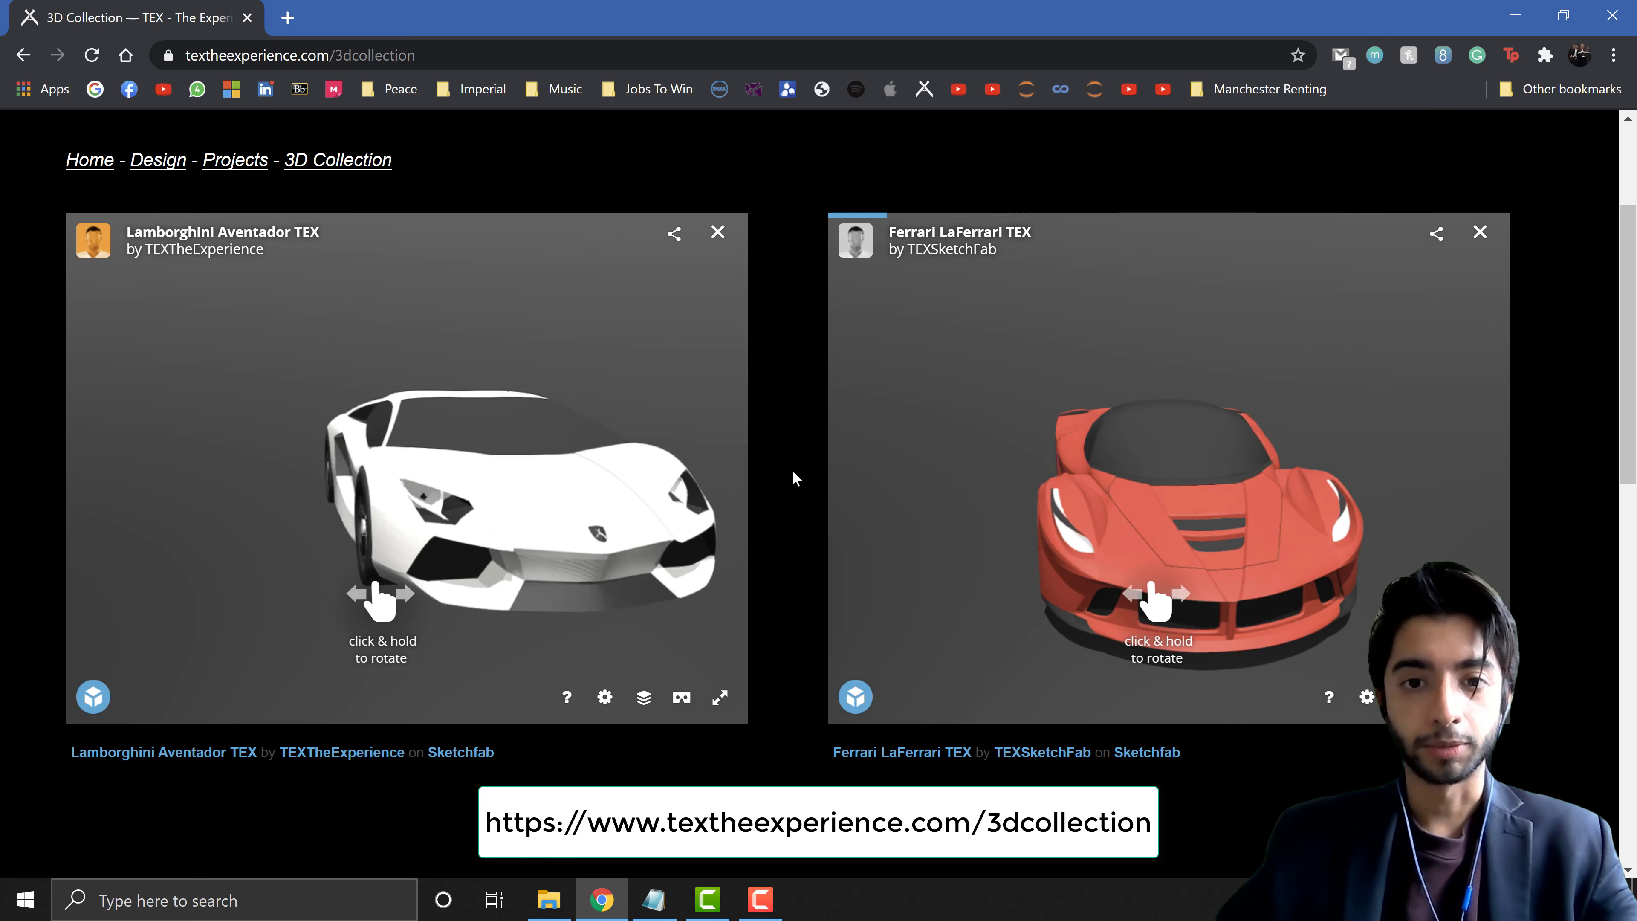
{"action": "scroll", "coordinate": [793, 472], "scroll_direction": "down", "scroll_amount": 8}
{"action": "scroll", "coordinate": [793, 477], "scroll_direction": "down", "scroll_amount": 5}
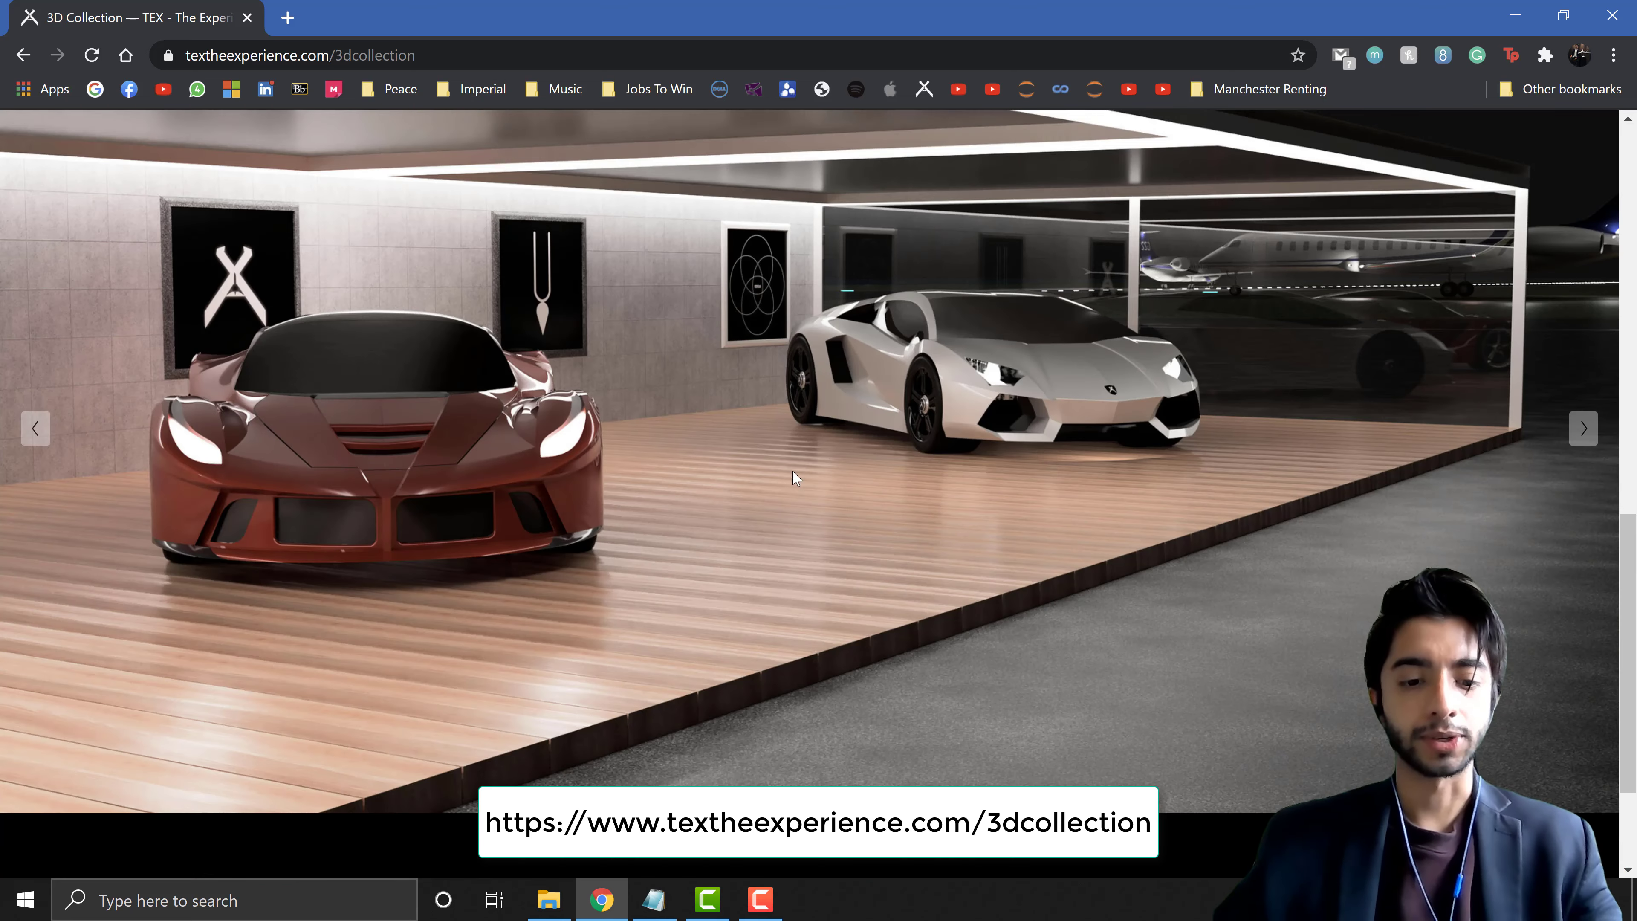
{"action": "left_click", "coordinate": [1584, 428]}
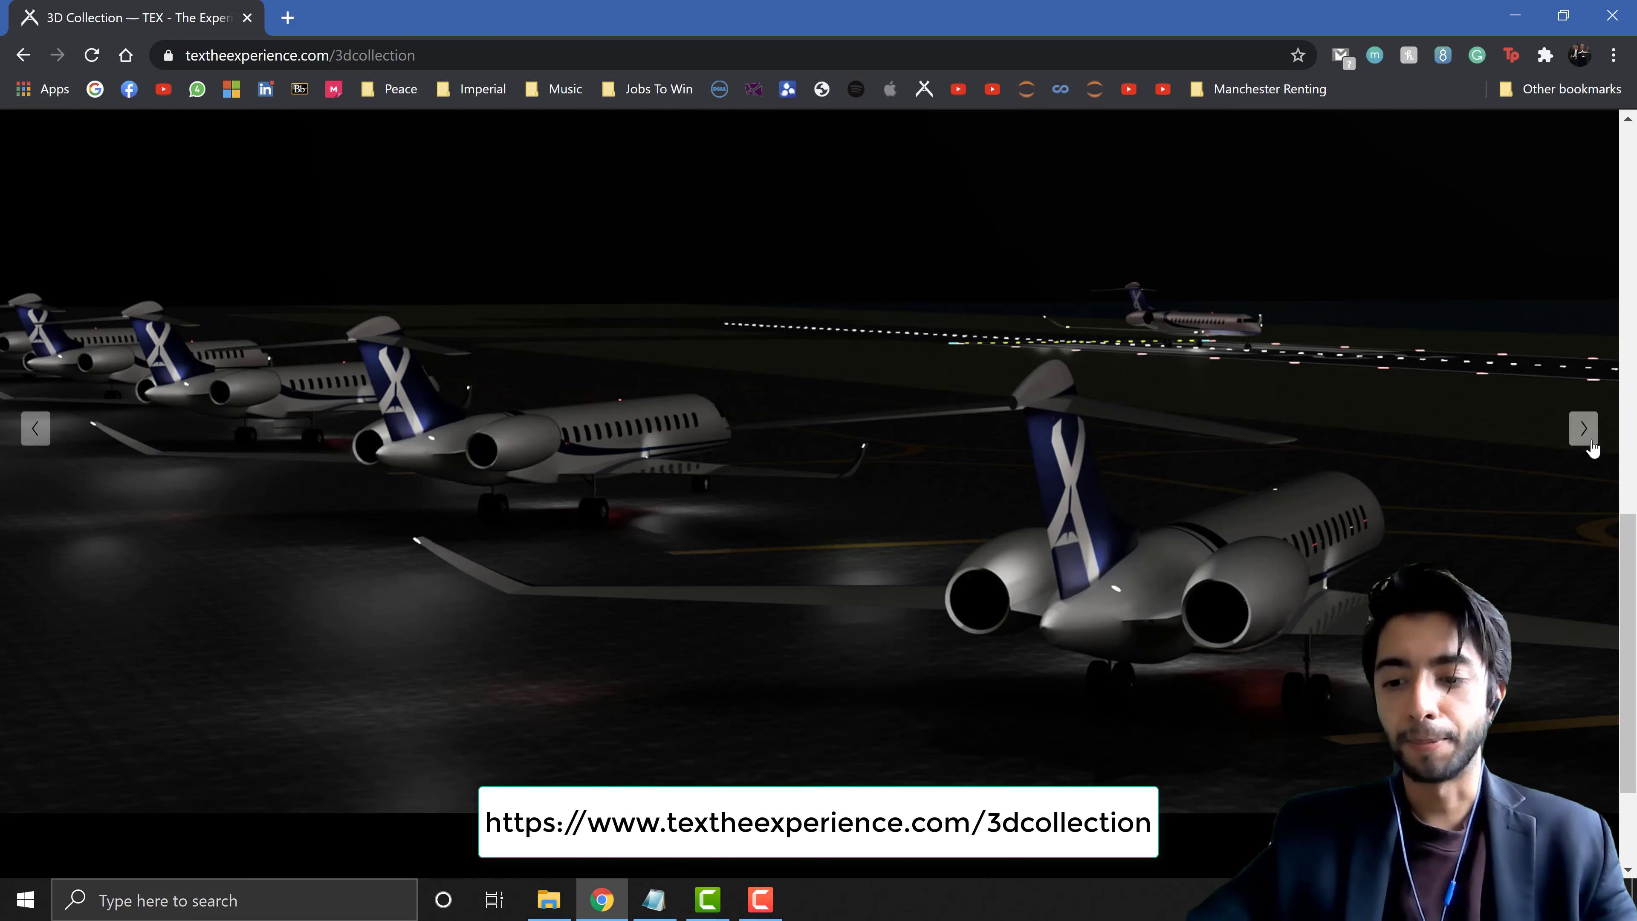
{"action": "left_click", "coordinate": [1590, 443]}
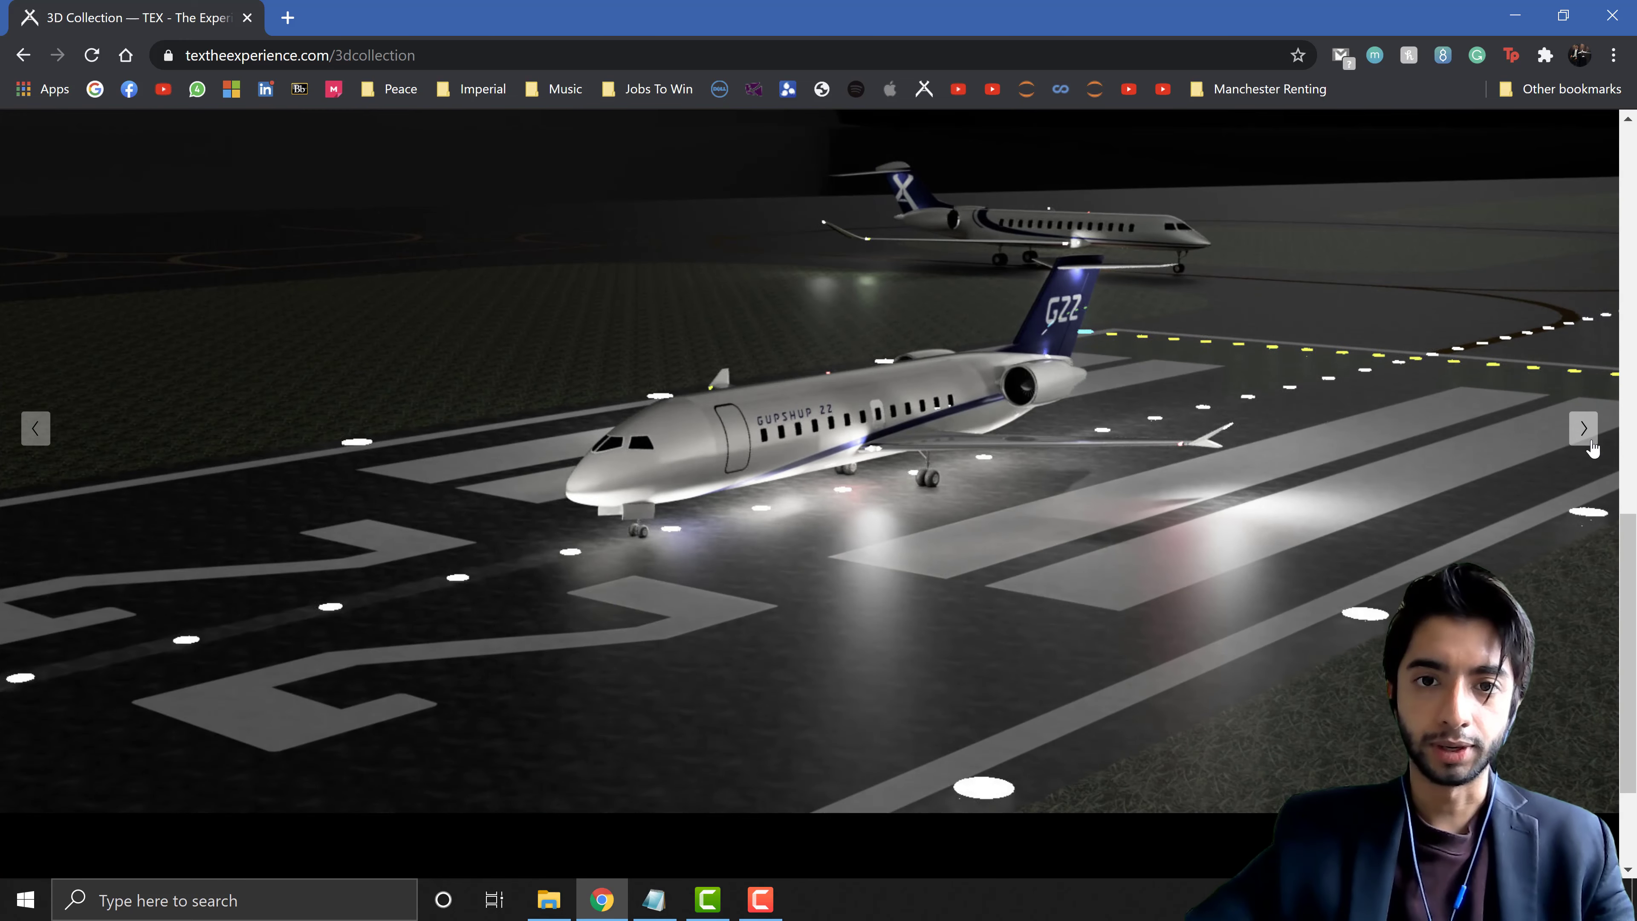
{"action": "left_click", "coordinate": [1590, 442]}
{"action": "left_click", "coordinate": [1590, 443]}
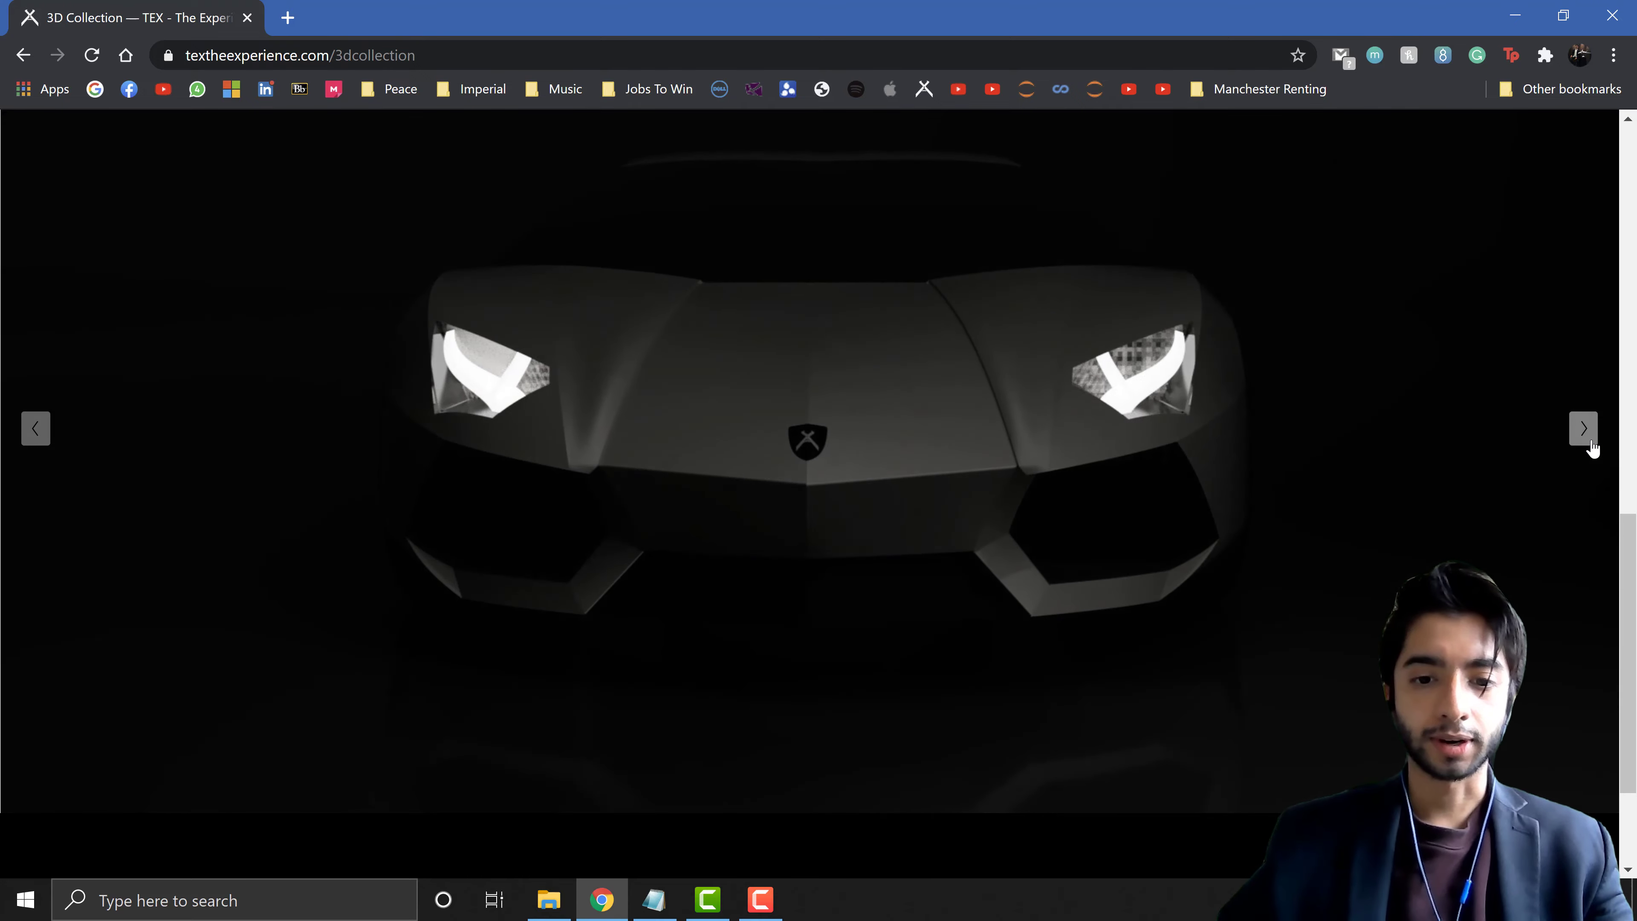
{"action": "left_click", "coordinate": [1589, 443]}
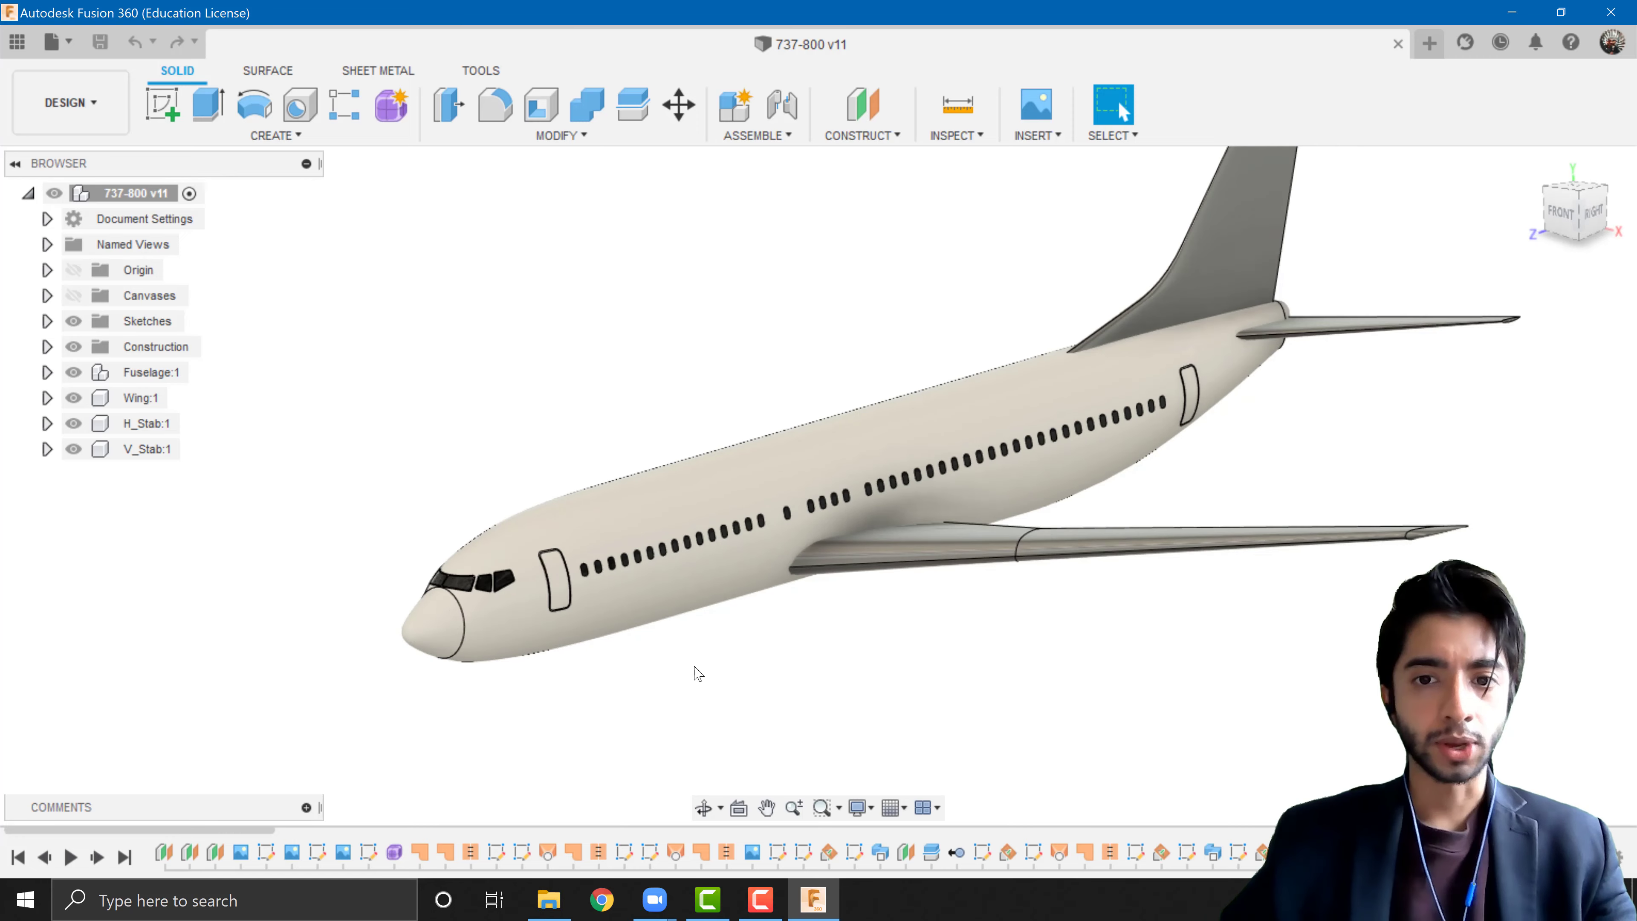
- In Fusion 360, examine the 737-800 model's nose, cockpit windows, door, cabin windows and wing
{"action": "scroll", "coordinate": [699, 674], "scroll_direction": "down", "scroll_amount": 4}
{"action": "middle_click_drag", "start_coordinate": [750, 667], "coordinate": [921, 632]}
{"action": "scroll", "coordinate": [828, 614], "scroll_direction": "up", "scroll_amount": 8}
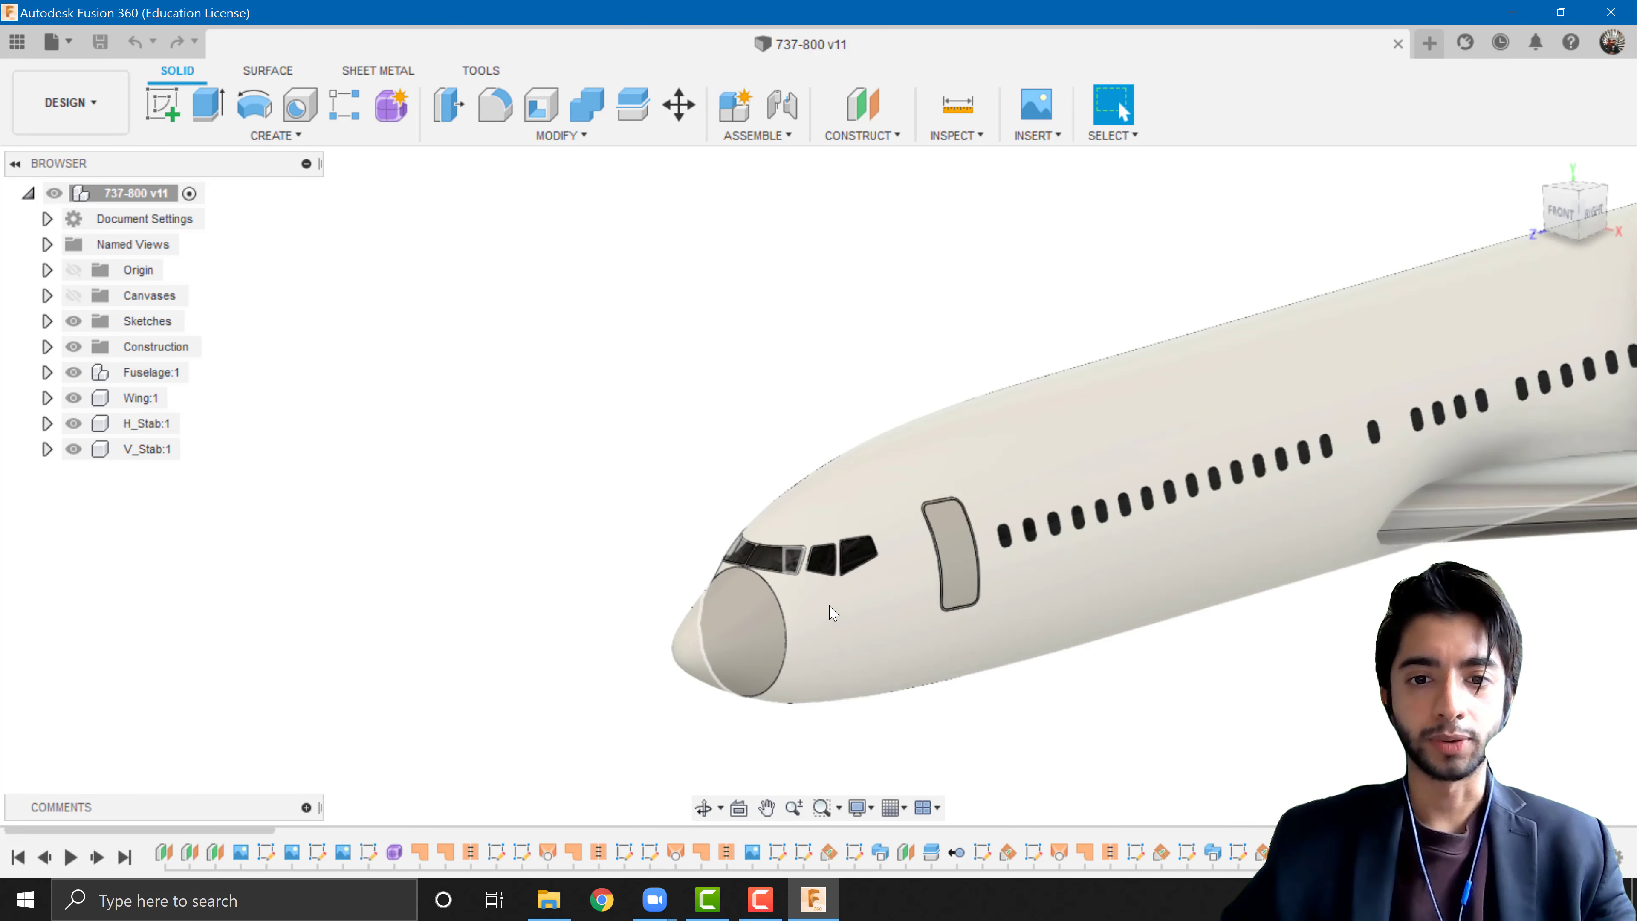
{"action": "scroll", "coordinate": [1025, 592], "scroll_direction": "down", "scroll_amount": 3}
{"action": "middle_click_drag", "start_coordinate": [831, 584], "coordinate": [583, 617]}
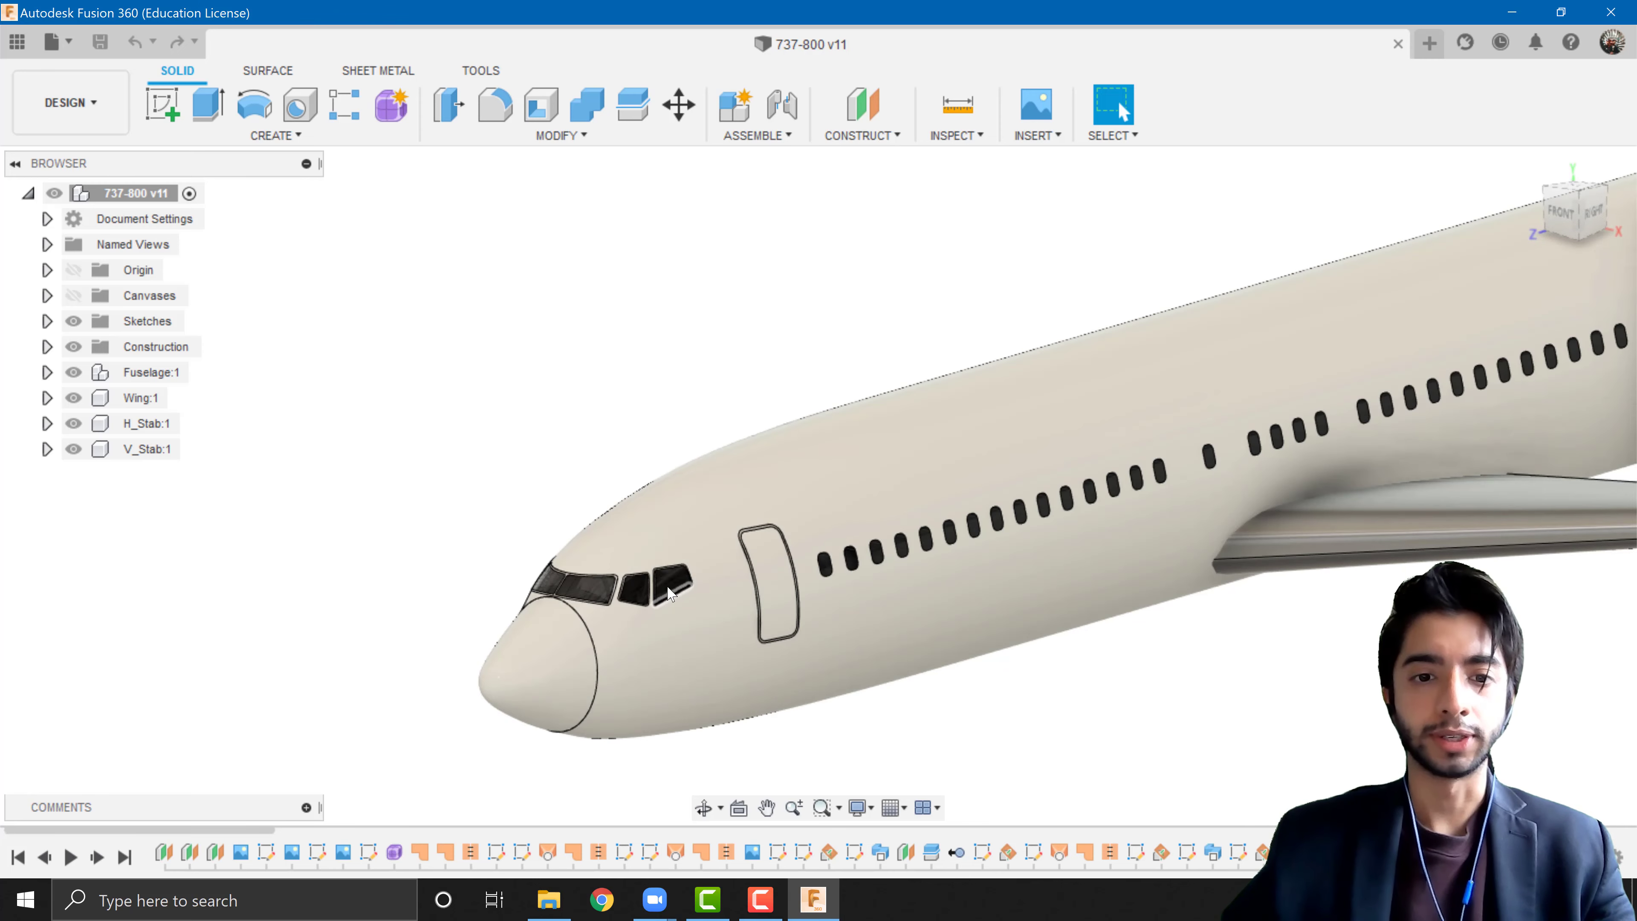
{"action": "scroll", "coordinate": [670, 586], "scroll_direction": "up", "scroll_amount": 3}
{"action": "middle_click_drag", "start_coordinate": [707, 590], "coordinate": [656, 585], "text": "shift"}
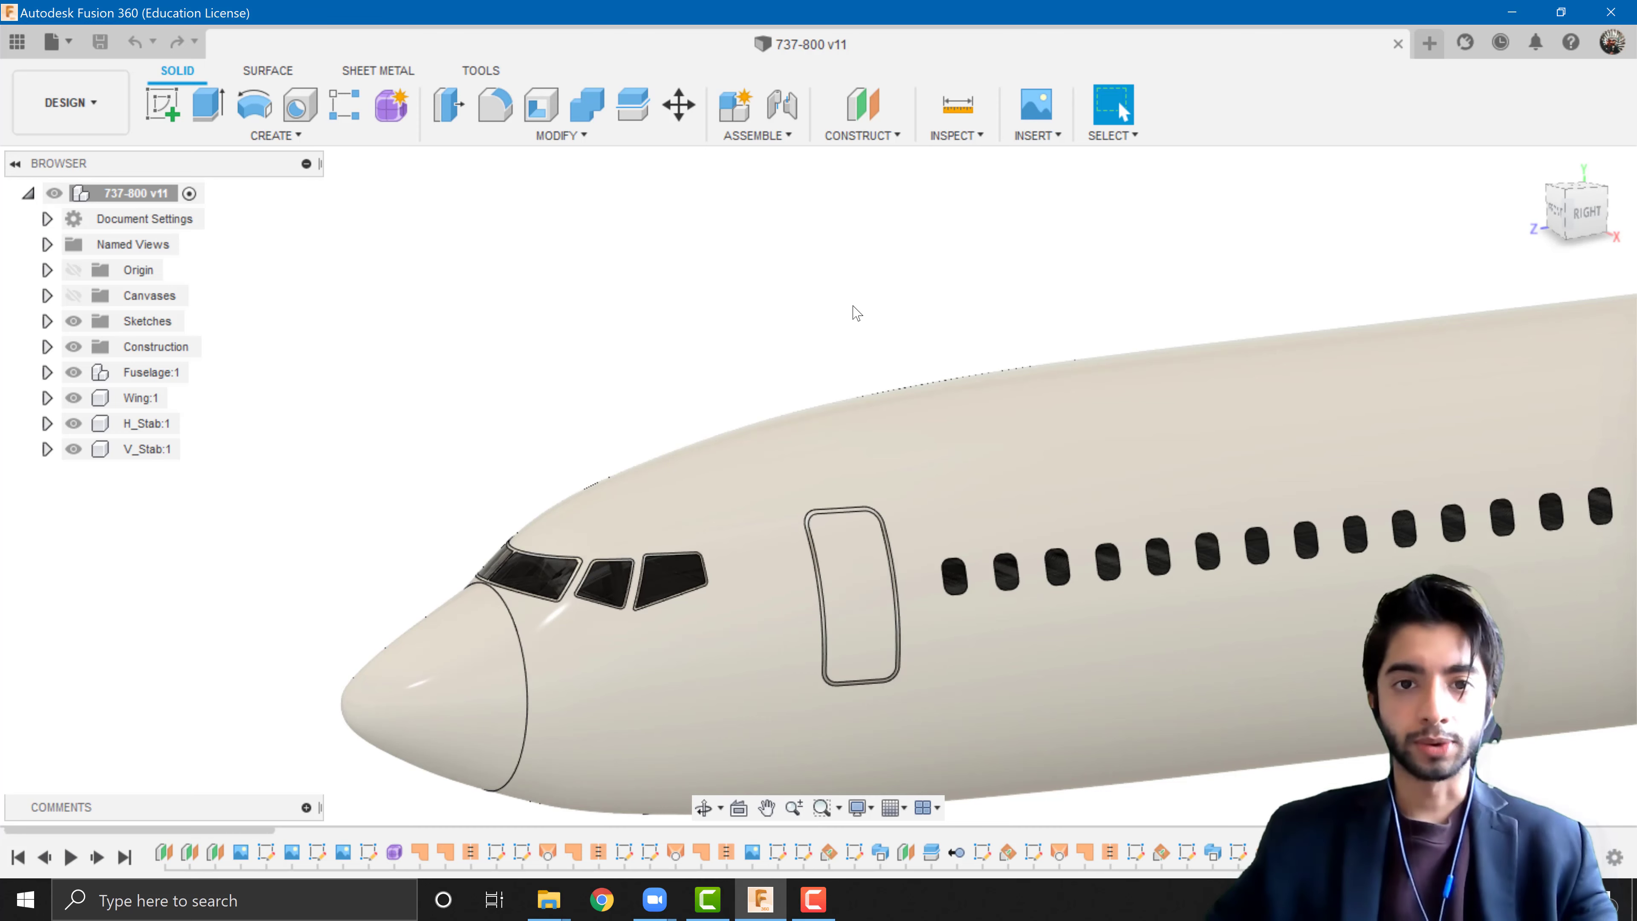
{"action": "scroll", "coordinate": [859, 299], "scroll_direction": "down", "scroll_amount": 3}
{"action": "middle_click_drag", "start_coordinate": [858, 300], "coordinate": [837, 580], "text": "shift"}
{"action": "middle_click_drag", "start_coordinate": [971, 479], "coordinate": [902, 476]}
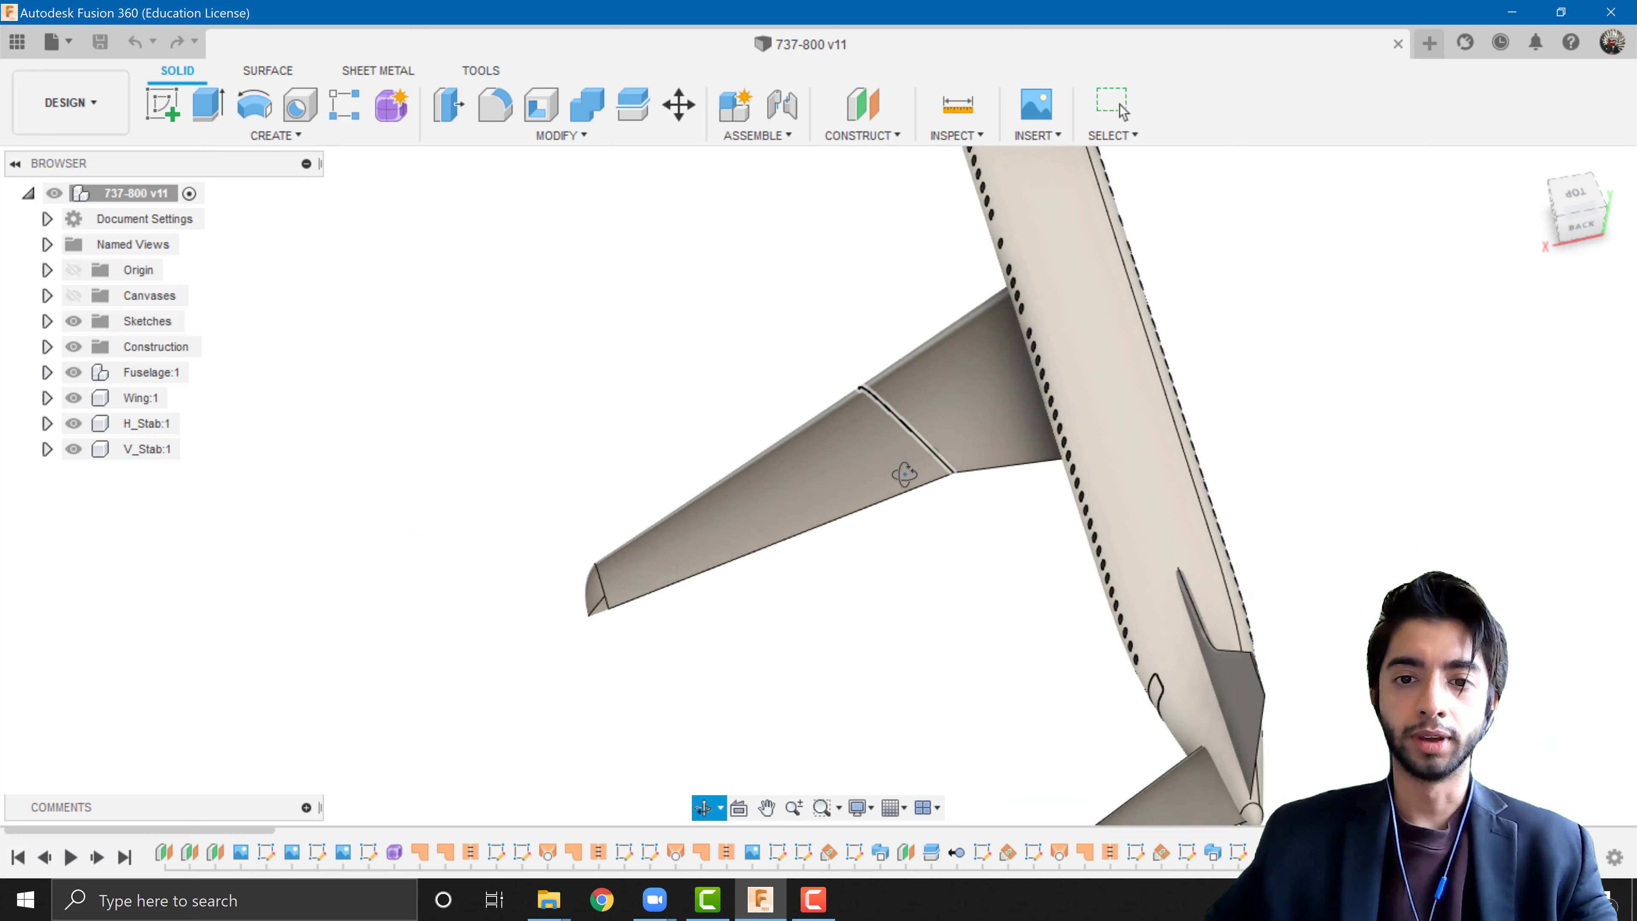
- Show the reference canvases with the aircraft seen from the top
{"action": "left_click", "coordinate": [1576, 196]}
{"action": "middle_click_drag", "start_coordinate": [901, 399], "coordinate": [899, 332]}
{"action": "left_click", "coordinate": [73, 296]}
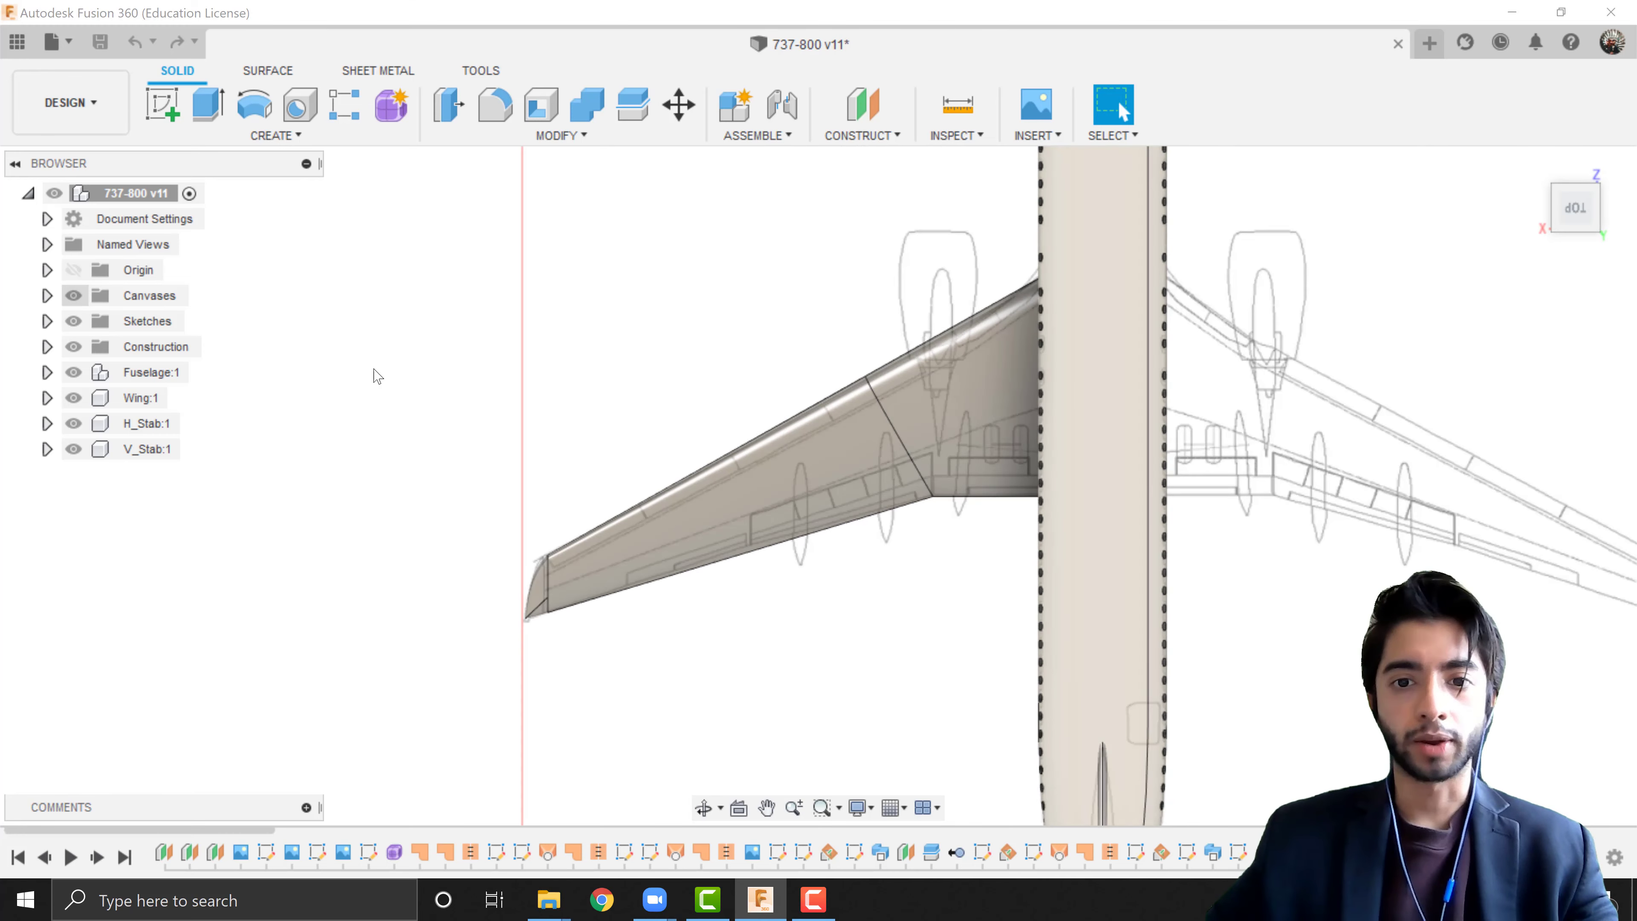
- Compare the modelled wing with the control surfaces and fairings drawn on the top-view canvas
{"action": "scroll", "coordinate": [973, 508], "scroll_direction": "up", "scroll_amount": 3}
{"action": "scroll", "coordinate": [924, 561], "scroll_direction": "down", "scroll_amount": 2}
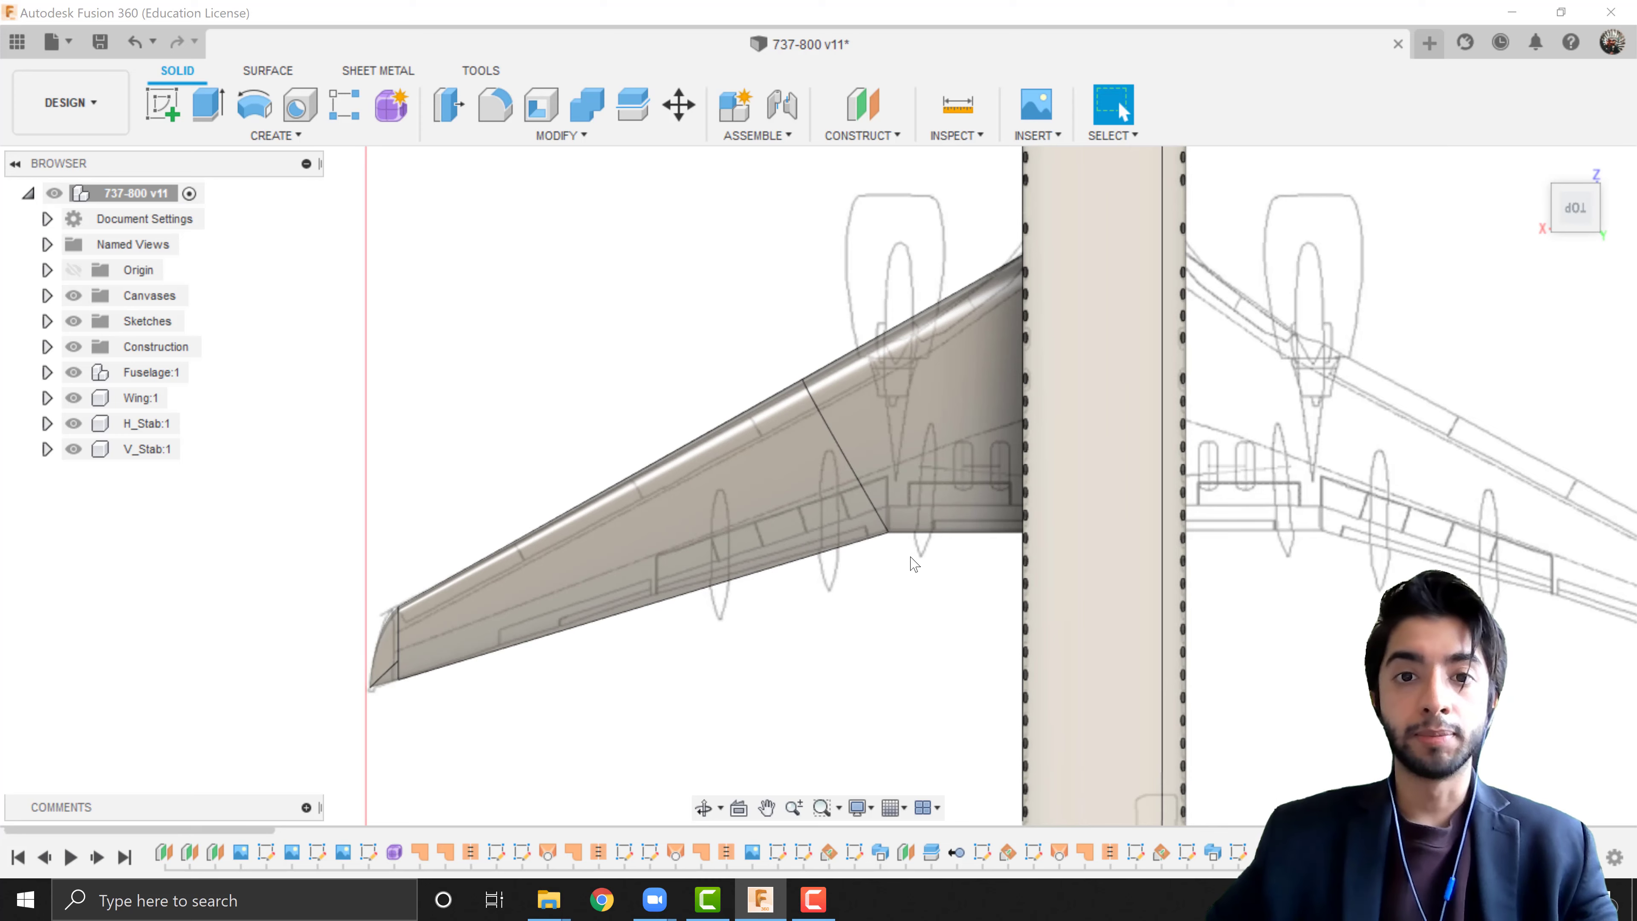
{"action": "scroll", "coordinate": [967, 515], "scroll_direction": "down", "scroll_amount": 2}
{"action": "scroll", "coordinate": [956, 572], "scroll_direction": "up", "scroll_amount": 3}
{"action": "middle_click_drag", "start_coordinate": [955, 573], "coordinate": [1052, 616]}
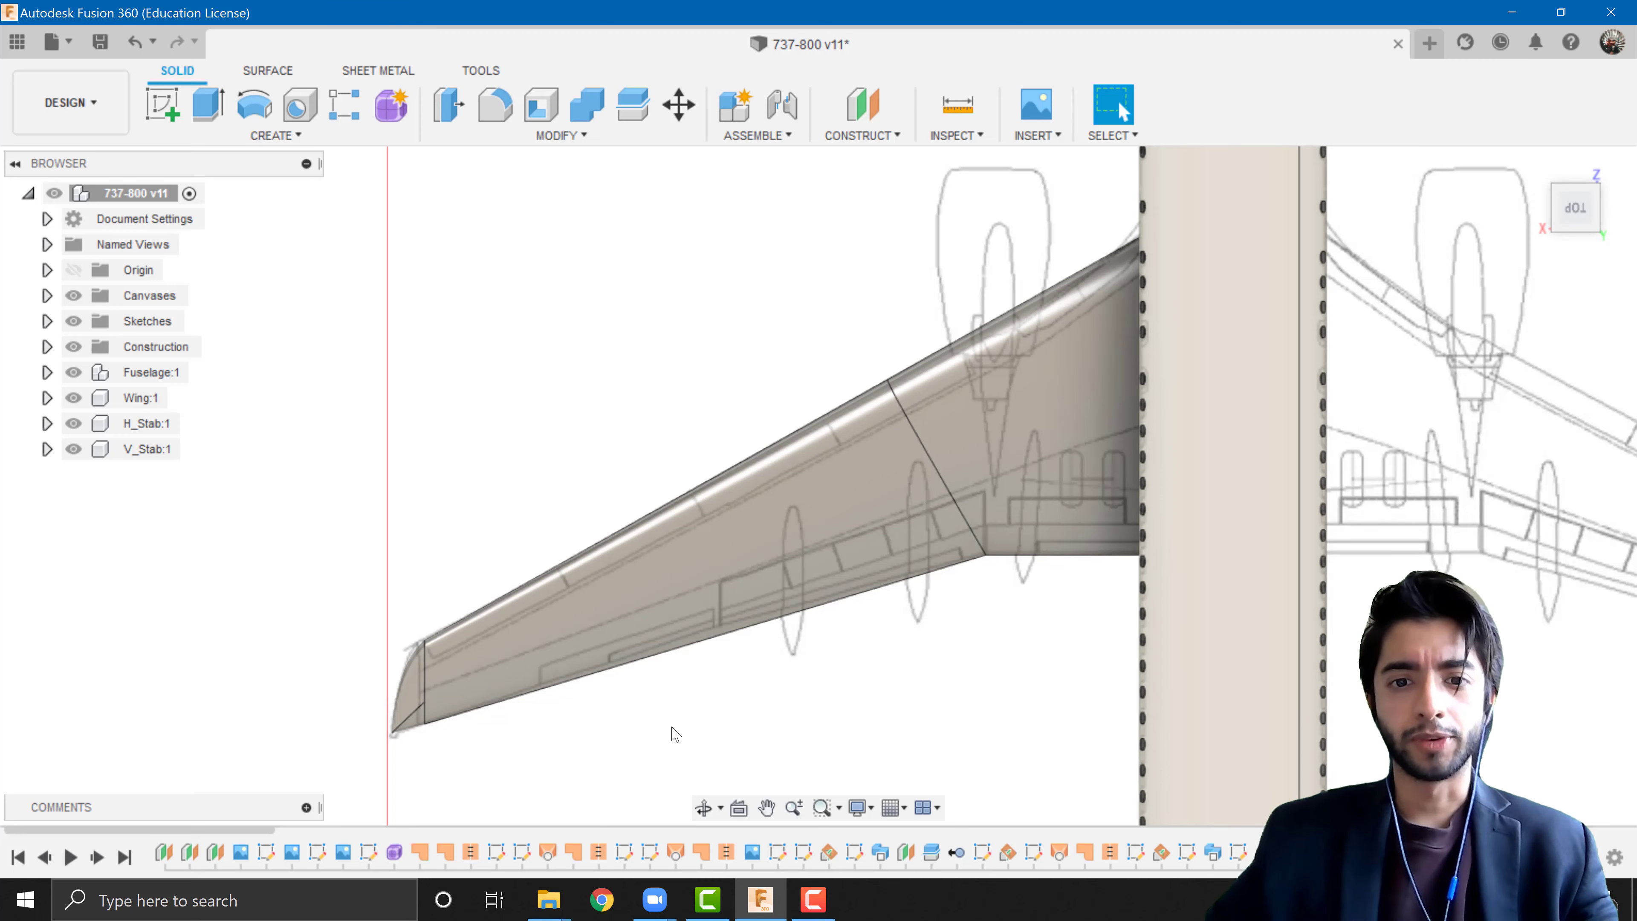
{"action": "scroll", "coordinate": [967, 661], "scroll_direction": "down", "scroll_amount": 3}
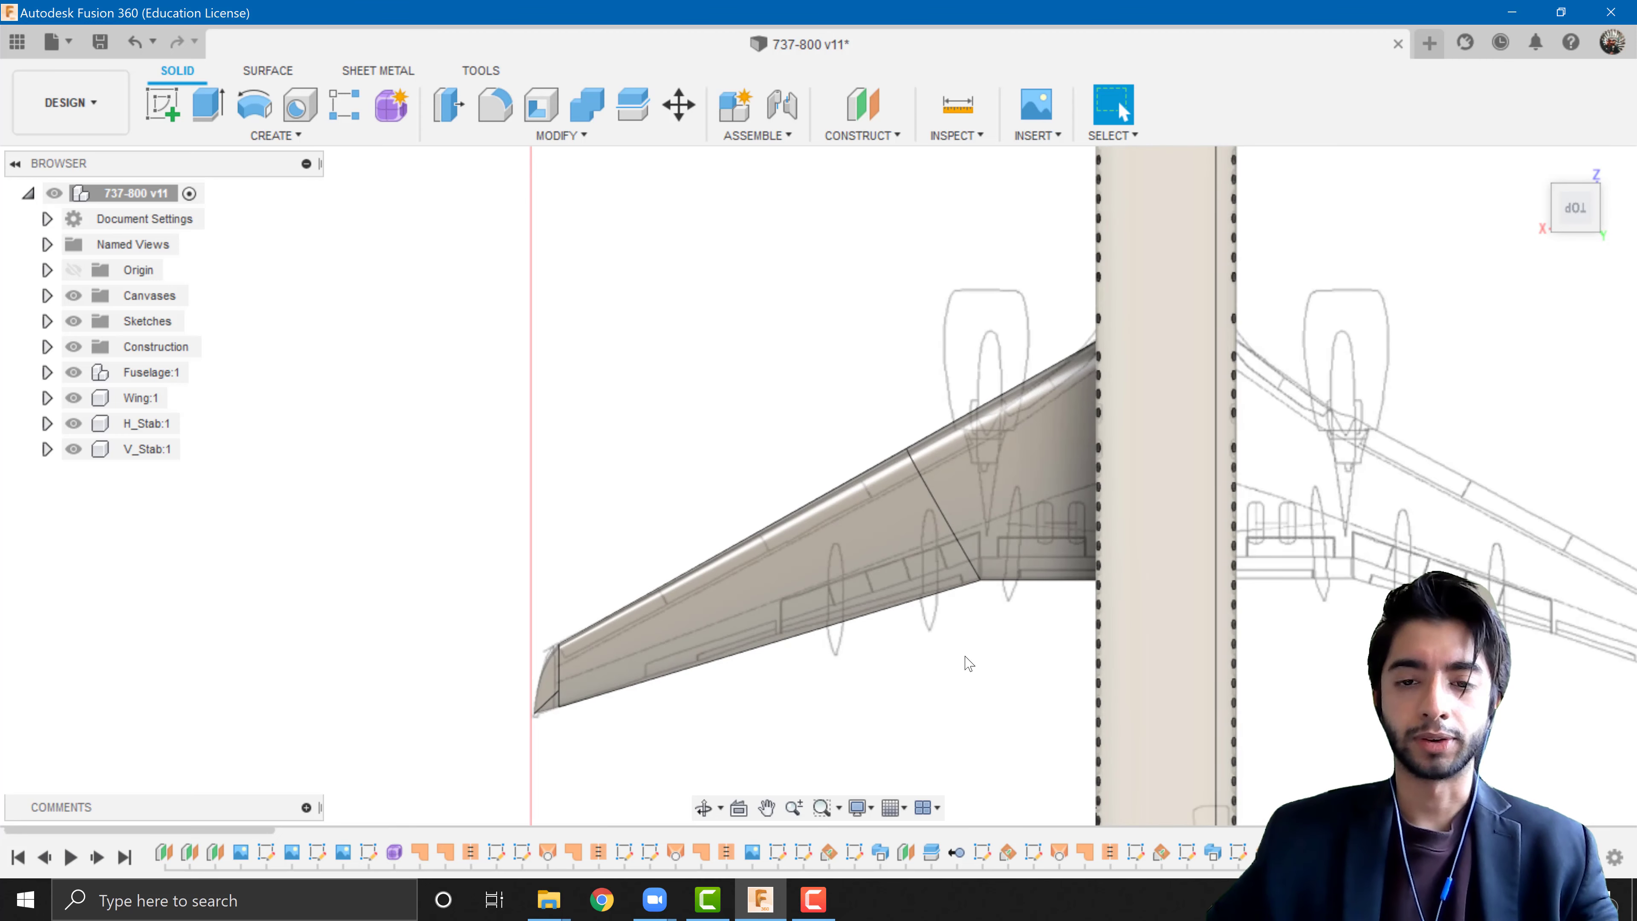
{"action": "scroll", "coordinate": [967, 662], "scroll_direction": "up", "scroll_amount": 4}
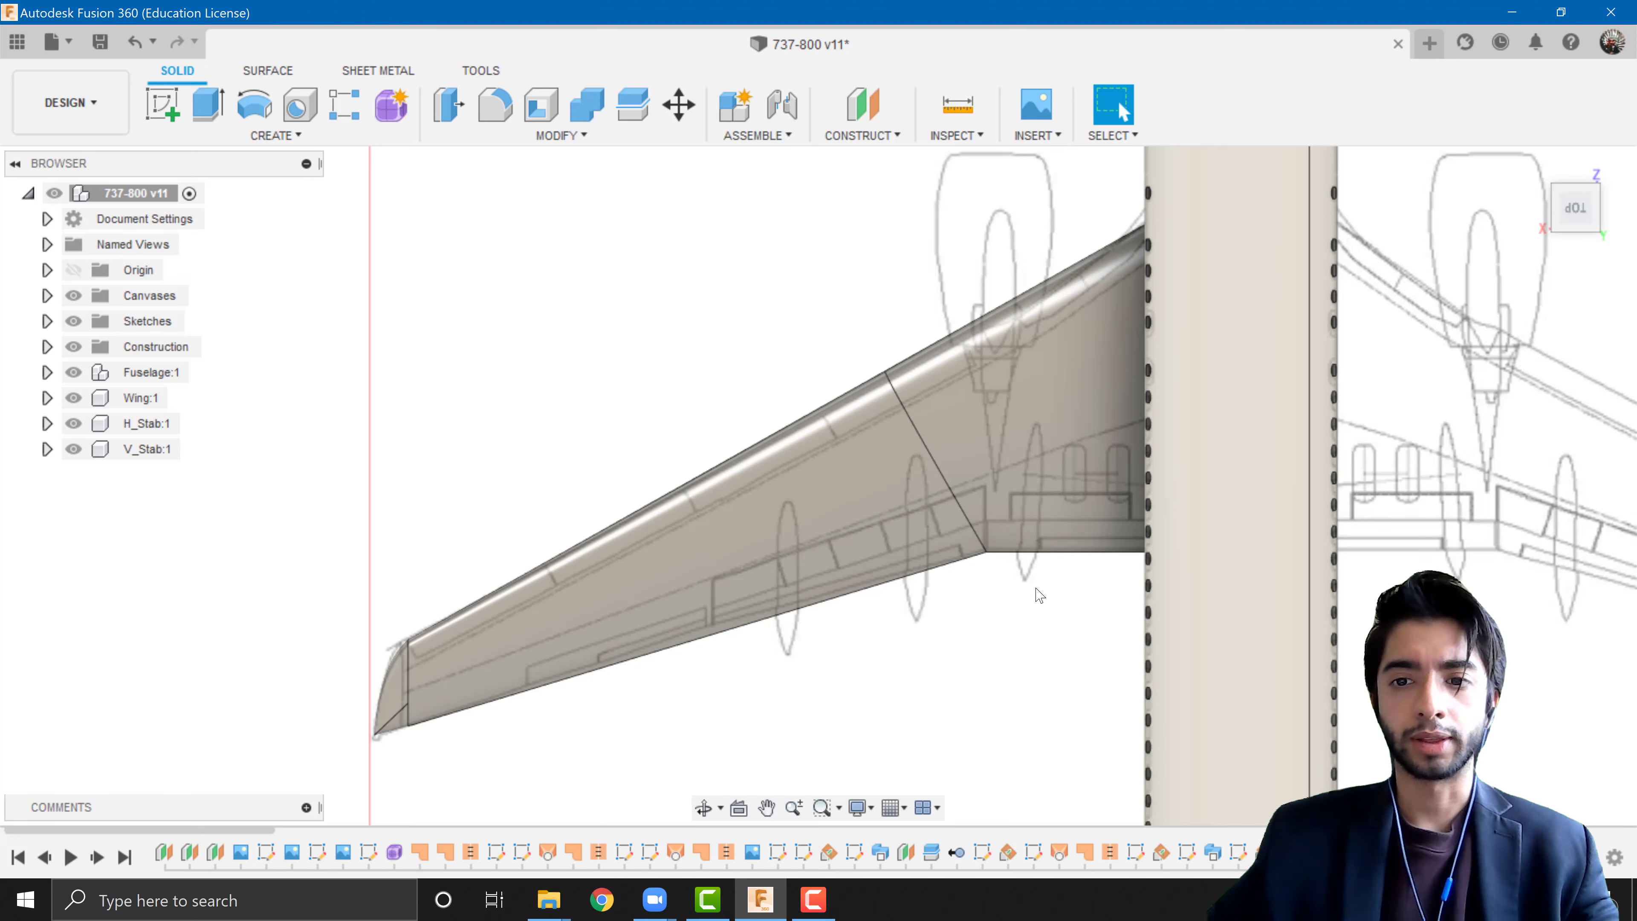
{"action": "scroll", "coordinate": [1031, 644], "scroll_direction": "down", "scroll_amount": 3}
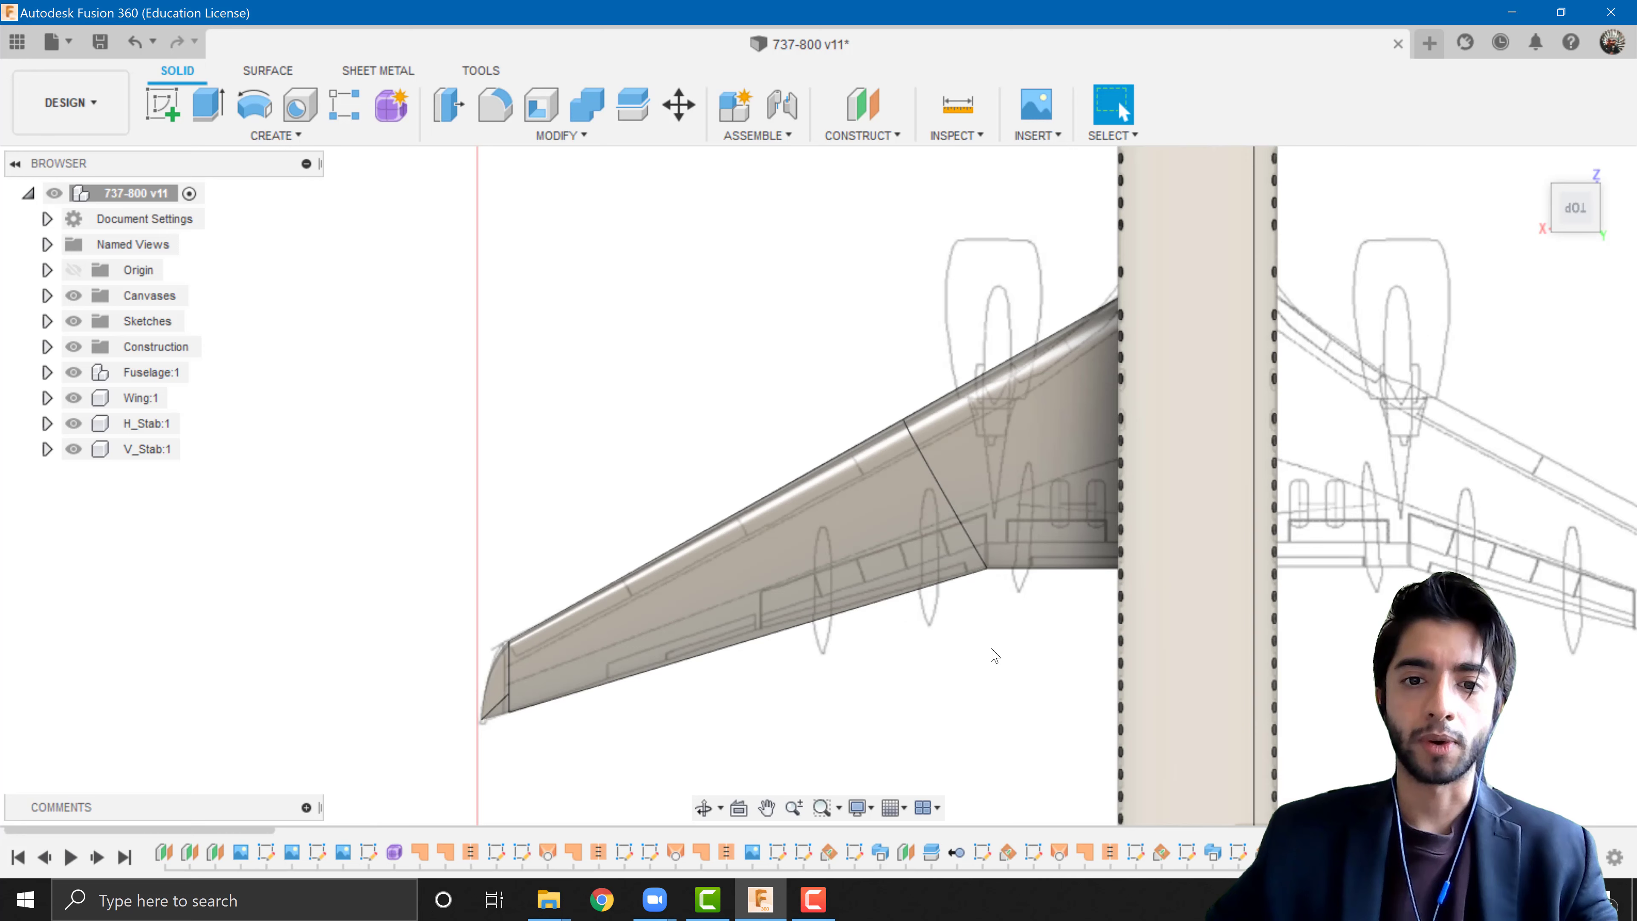
{"action": "middle_click_drag", "start_coordinate": [857, 653], "coordinate": [872, 625], "text": "shift"}
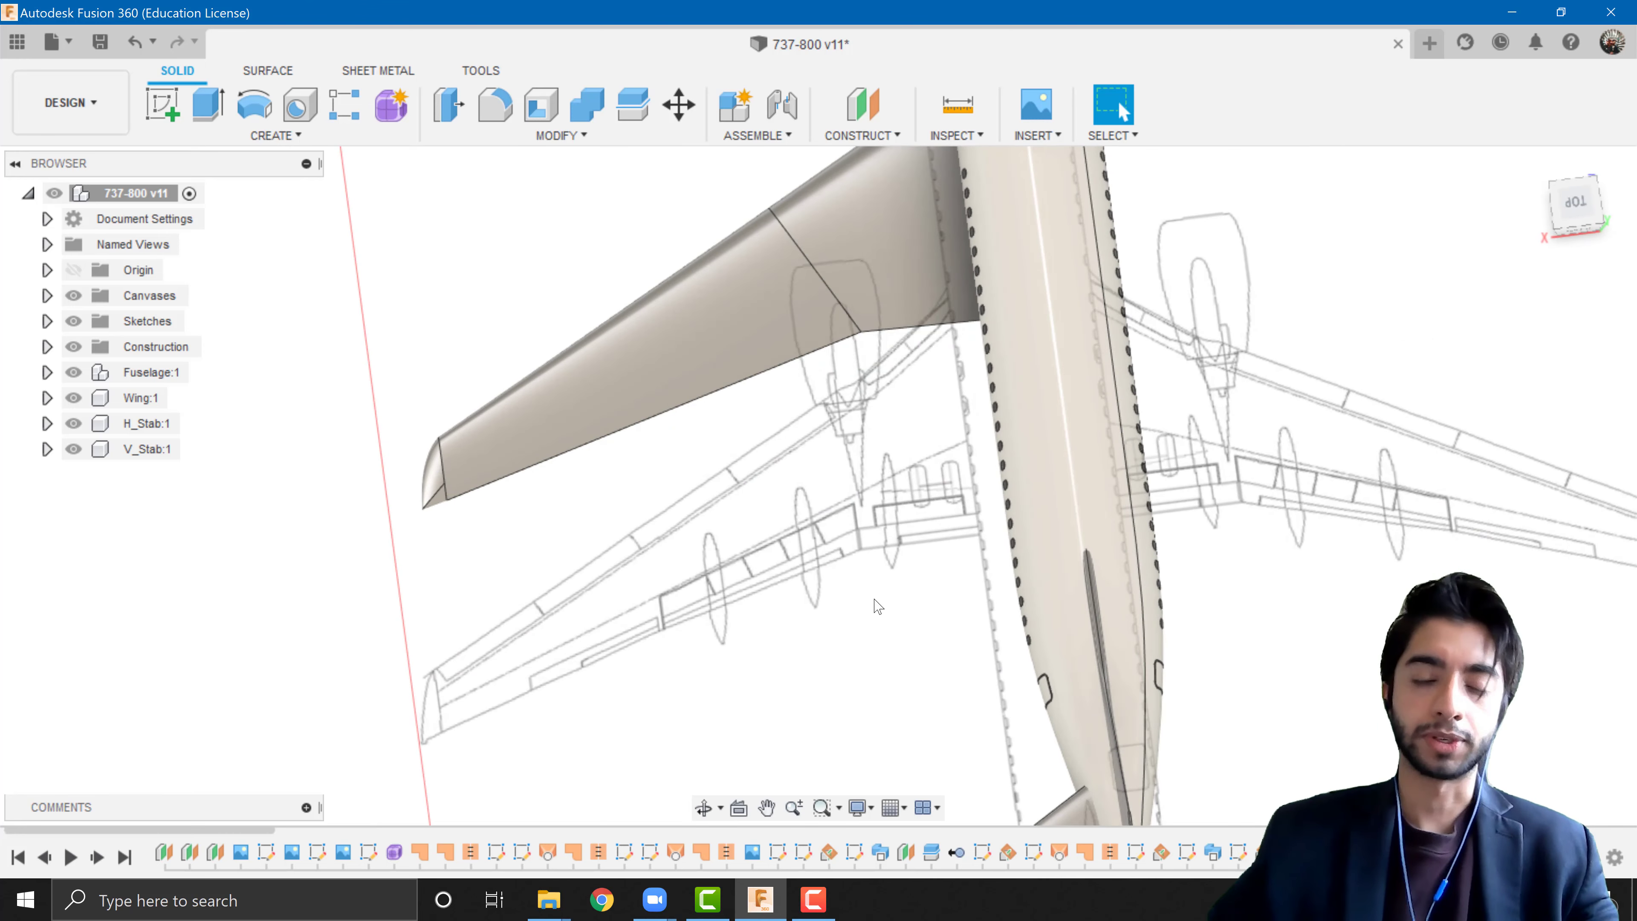
{"action": "scroll", "coordinate": [874, 598], "scroll_direction": "down", "scroll_amount": 2}
{"action": "left_click", "coordinate": [1583, 202]}
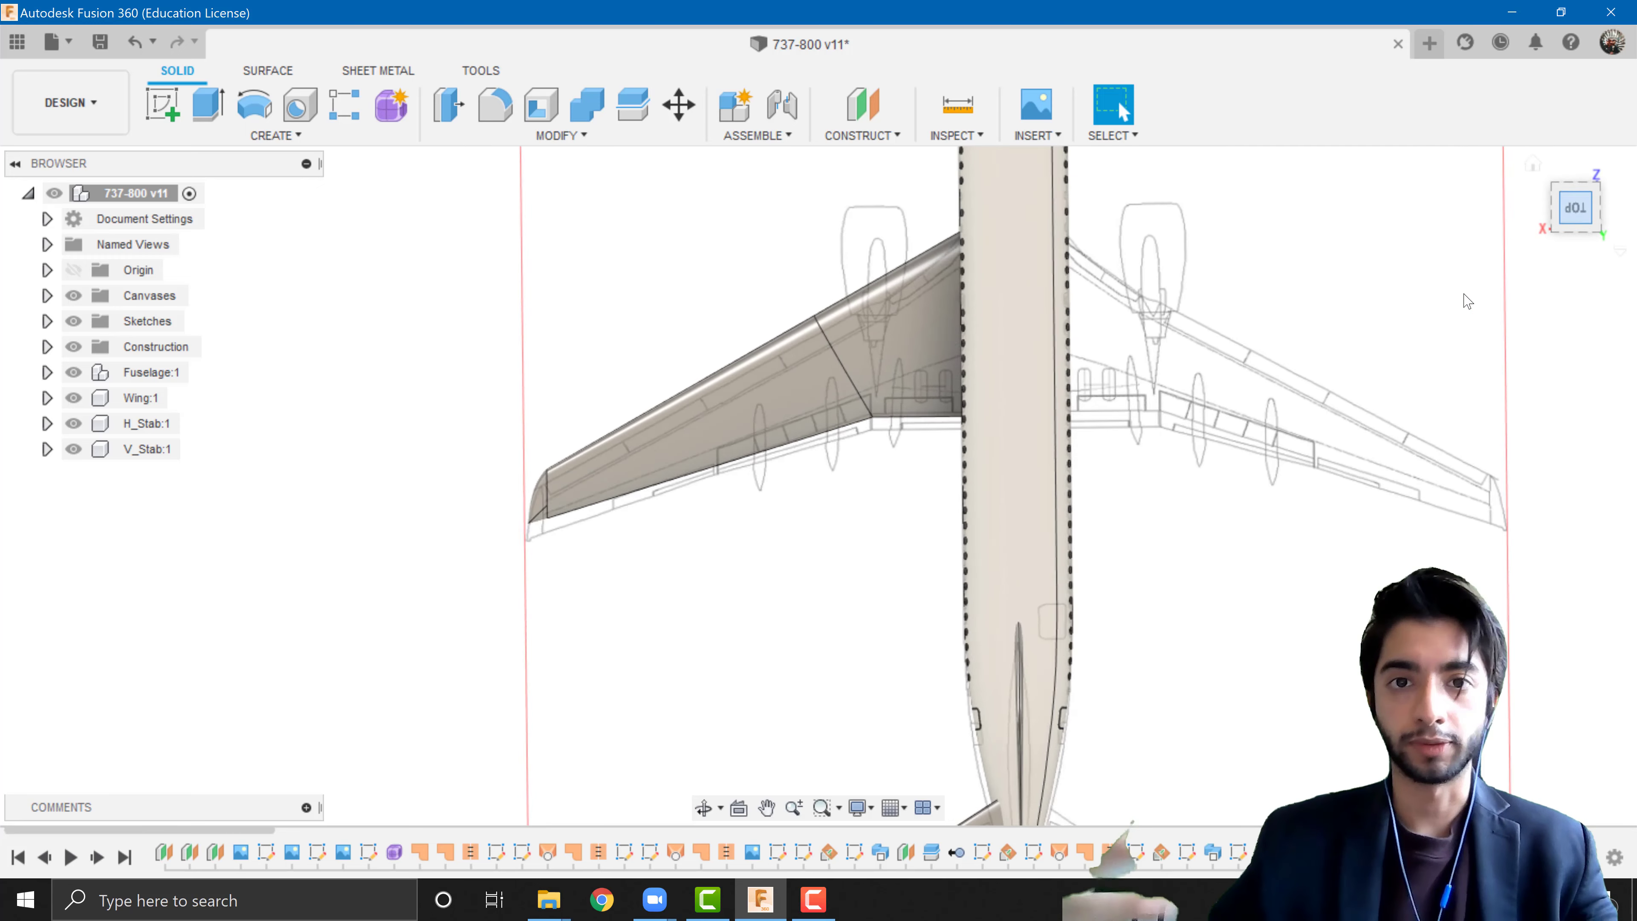
{"action": "scroll", "coordinate": [831, 464], "scroll_direction": "up", "scroll_amount": 4}
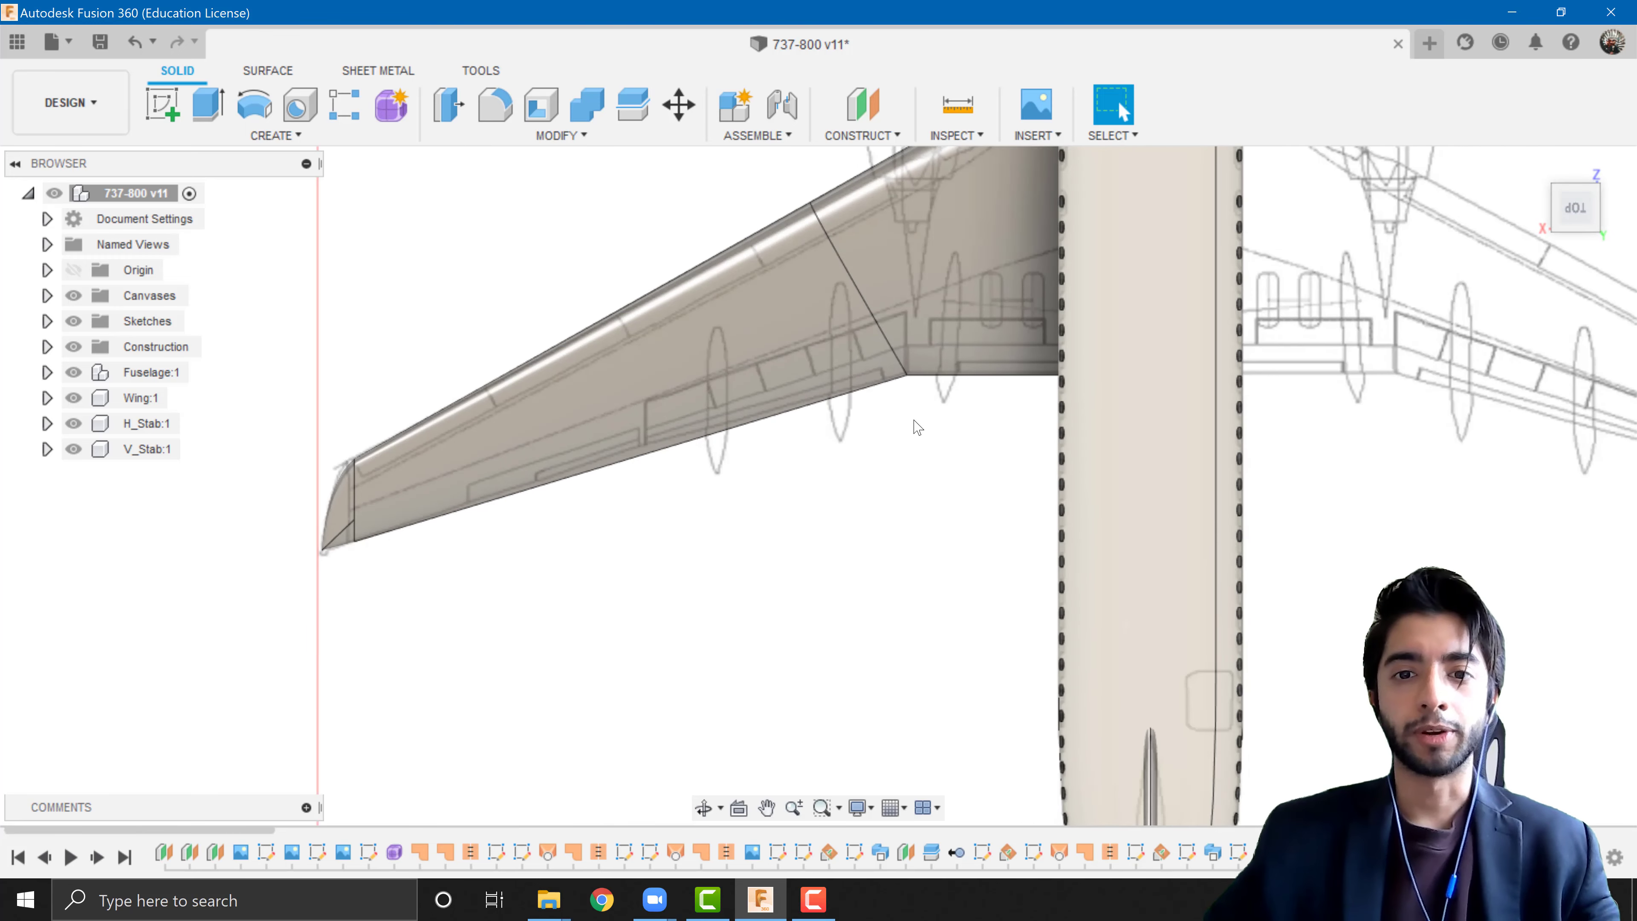
{"action": "middle_click_drag", "start_coordinate": [918, 427], "coordinate": [906, 574]}
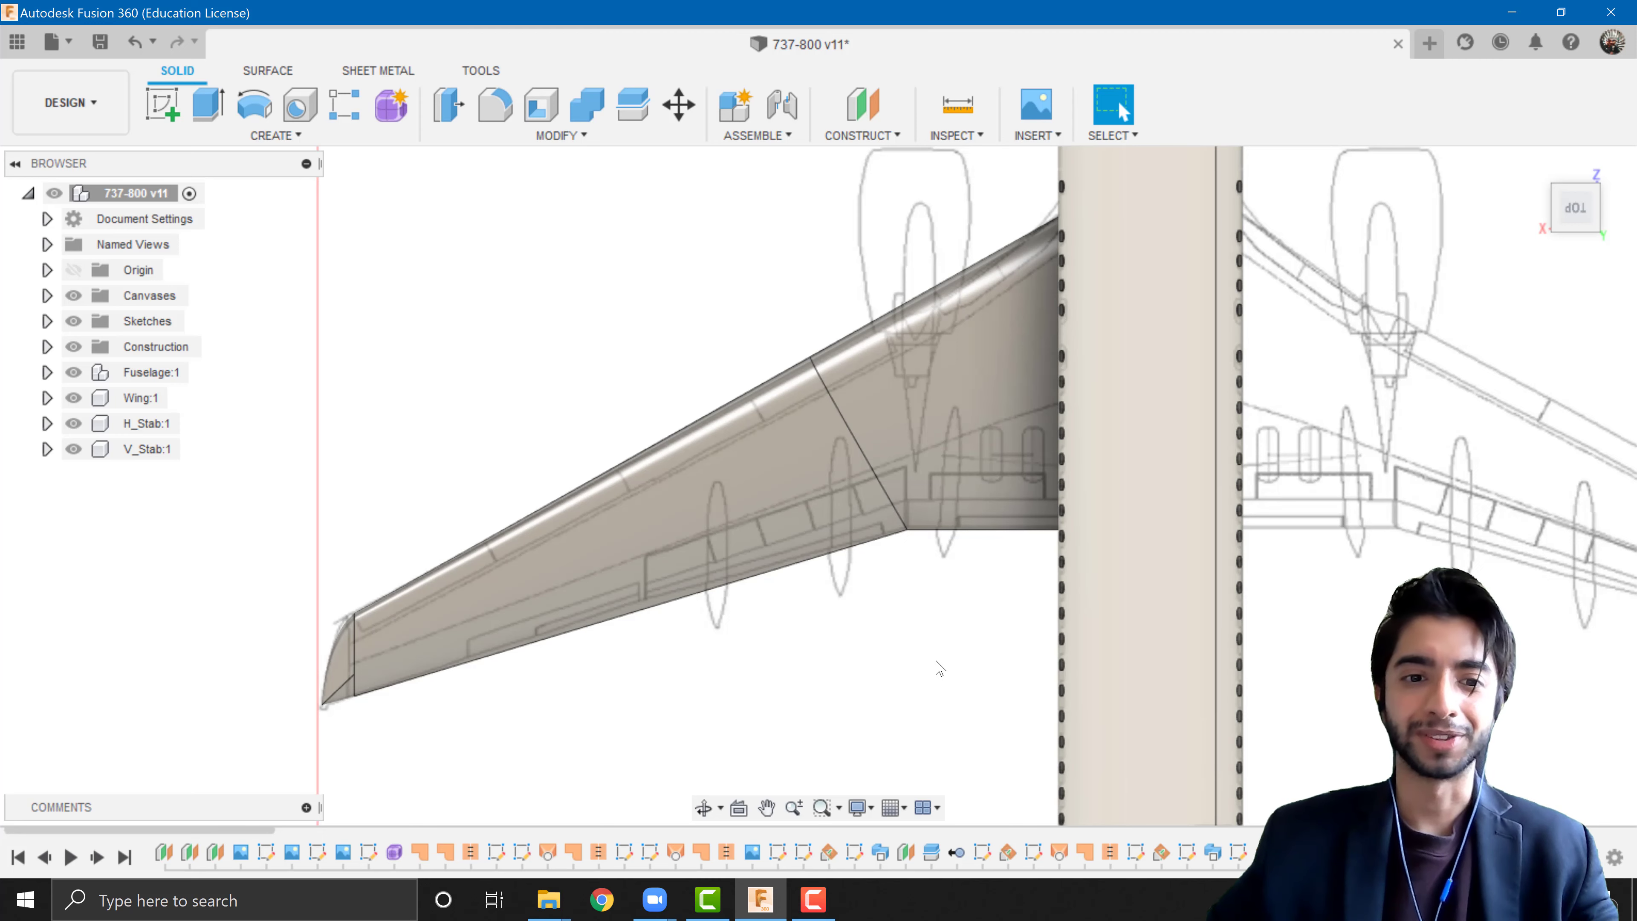
{"action": "scroll", "coordinate": [939, 667], "scroll_direction": "down", "scroll_amount": 2}
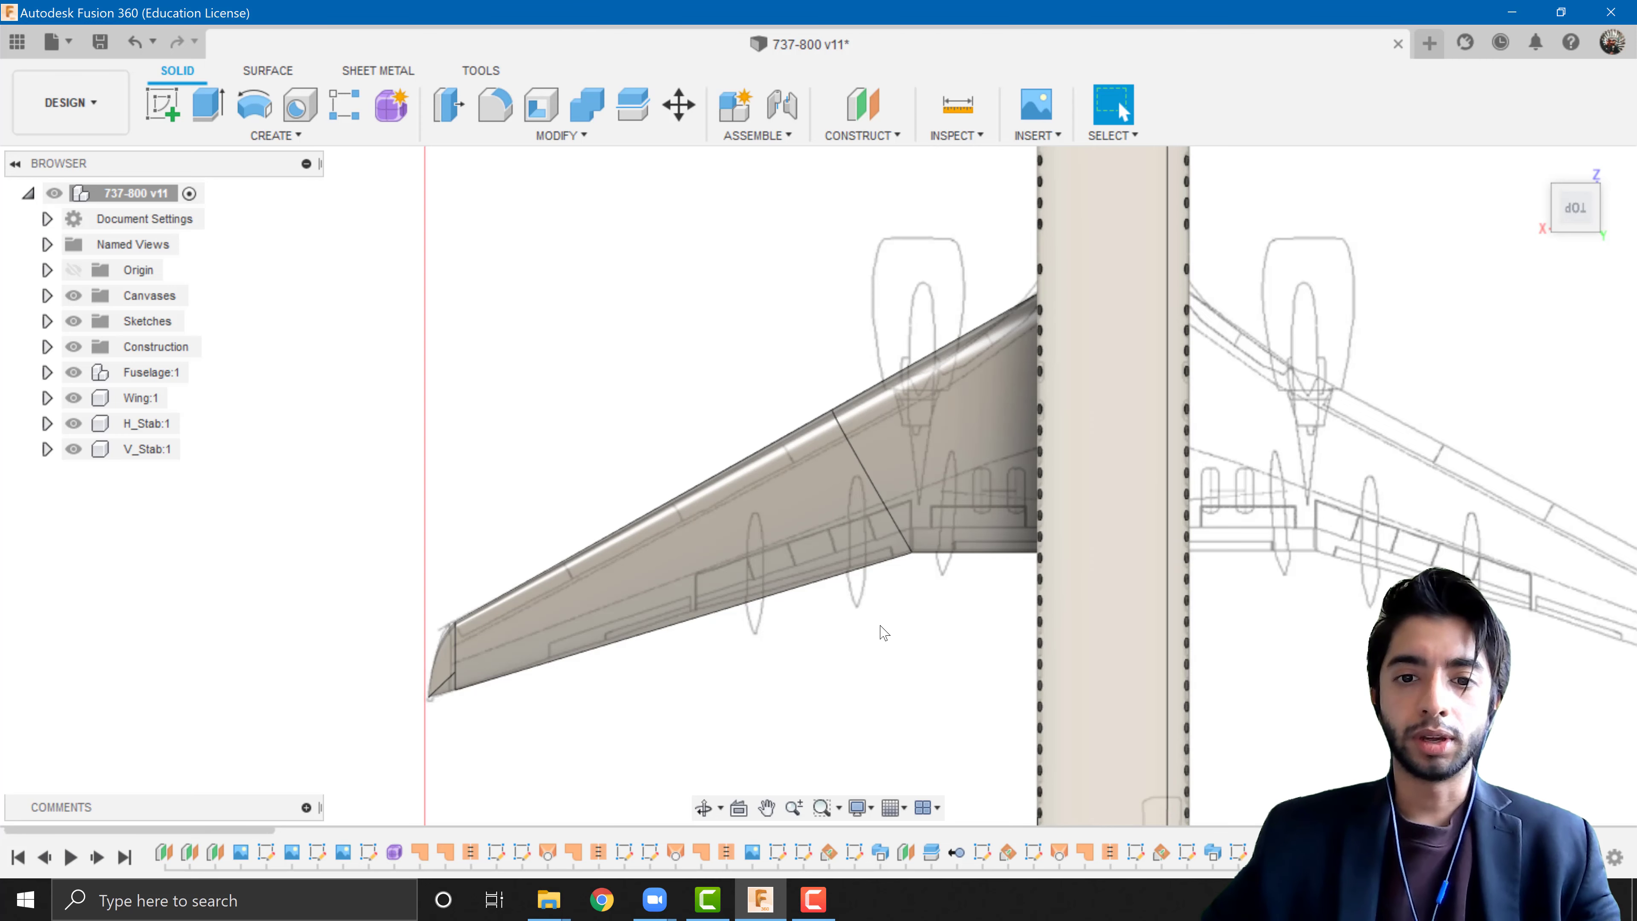
- Inspect the whole aircraft and its single wing from angled side and rear views
{"action": "middle_click_drag", "start_coordinate": [880, 632], "coordinate": [966, 618], "text": "shift"}
{"action": "scroll", "coordinate": [946, 559], "scroll_direction": "down", "scroll_amount": 5}
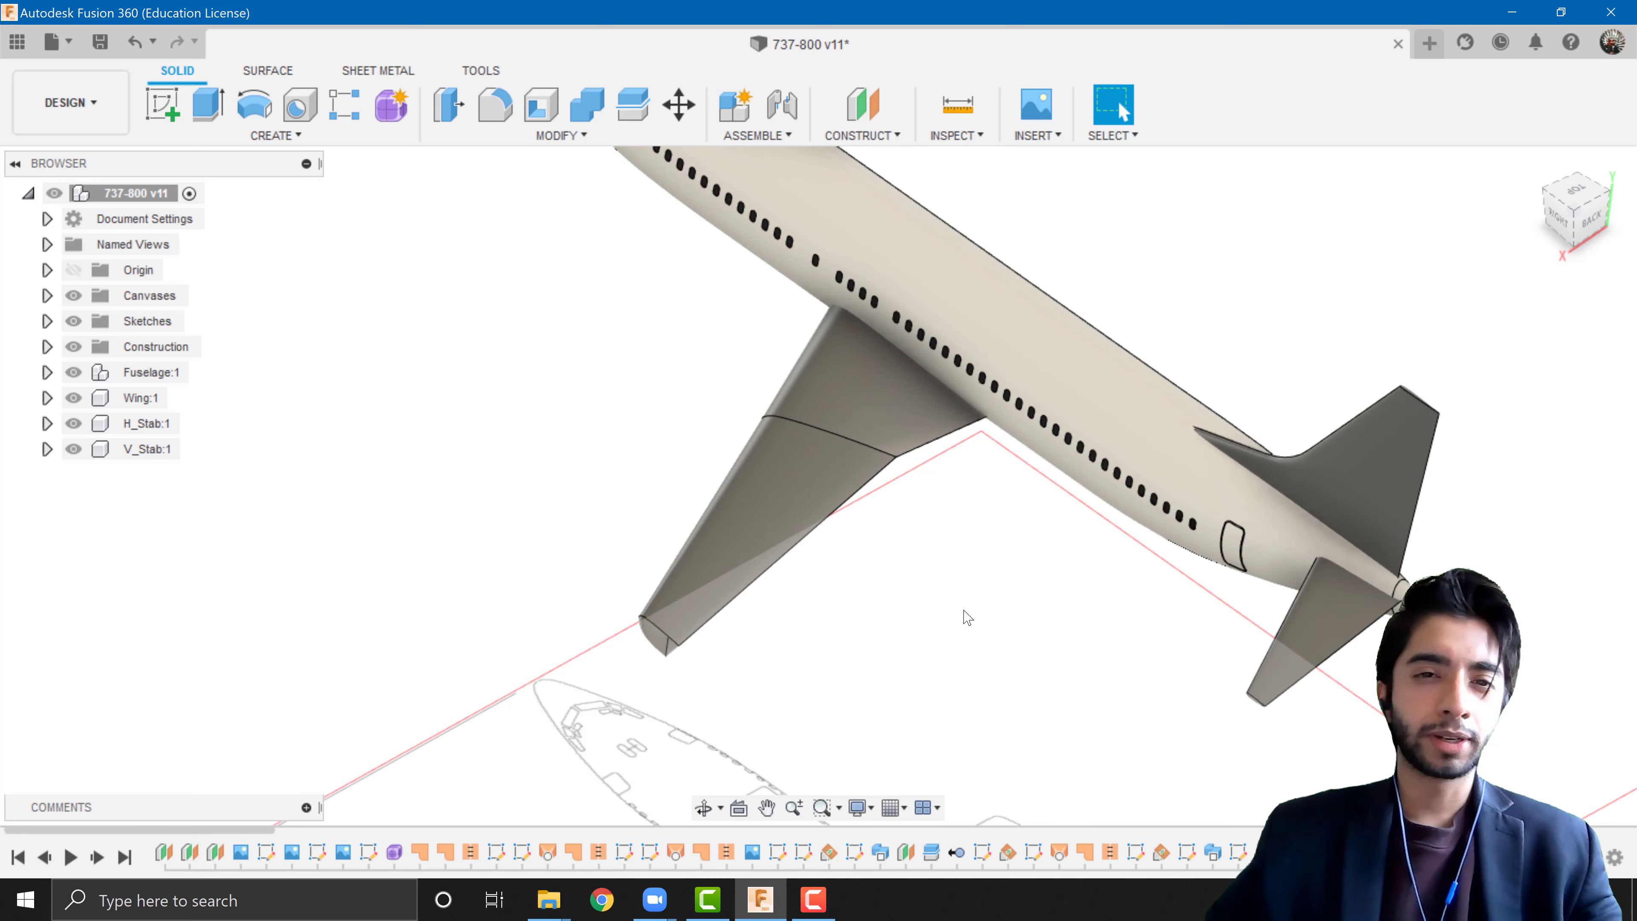
{"action": "scroll", "coordinate": [967, 617], "scroll_direction": "down", "scroll_amount": 5}
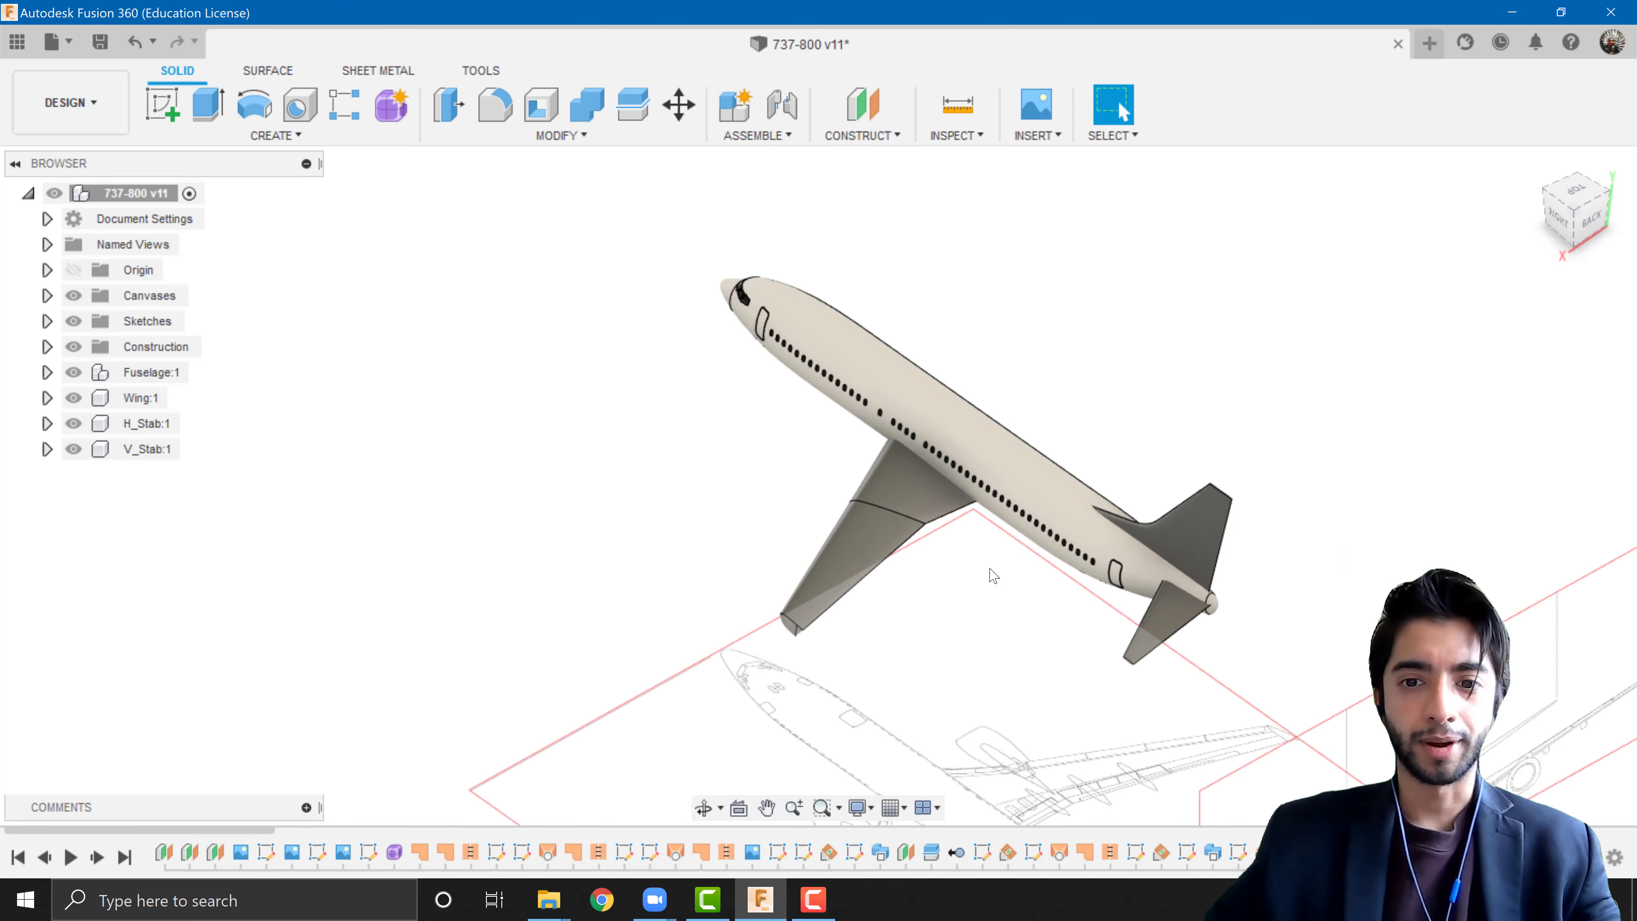
{"action": "left_click", "coordinate": [1588, 196]}
{"action": "middle_click_drag", "start_coordinate": [920, 625], "coordinate": [961, 526], "text": "shift"}
{"action": "middle_click_drag", "start_coordinate": [960, 525], "coordinate": [786, 774]}
{"action": "scroll", "coordinate": [832, 488], "scroll_direction": "up", "scroll_amount": 5}
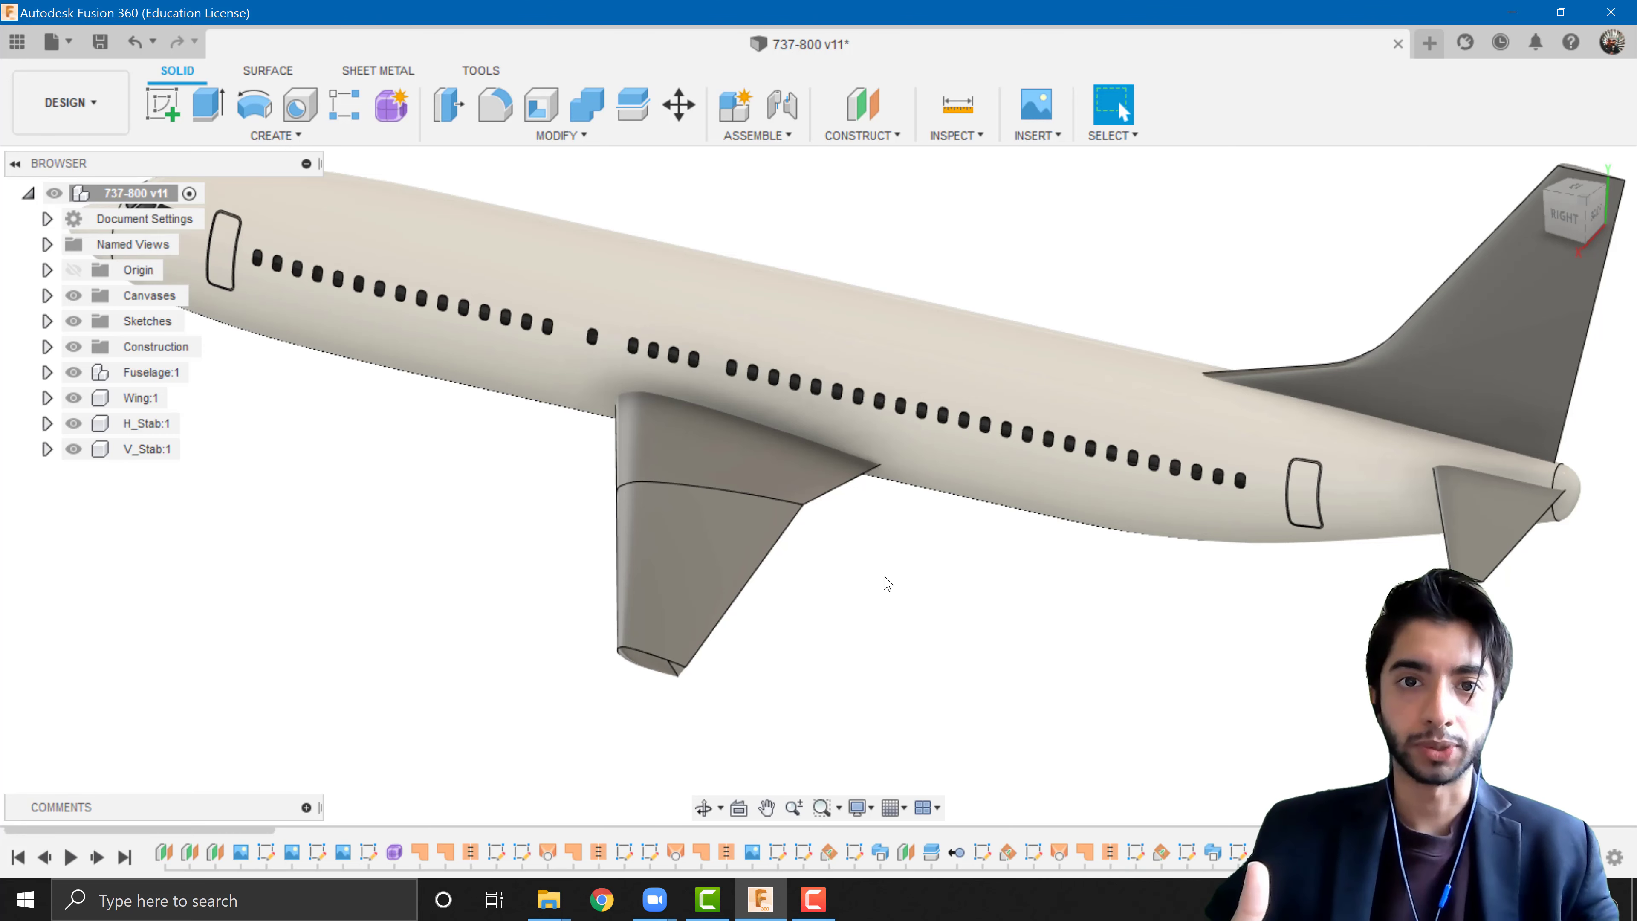
{"action": "scroll", "coordinate": [878, 567], "scroll_direction": "down", "scroll_amount": 3}
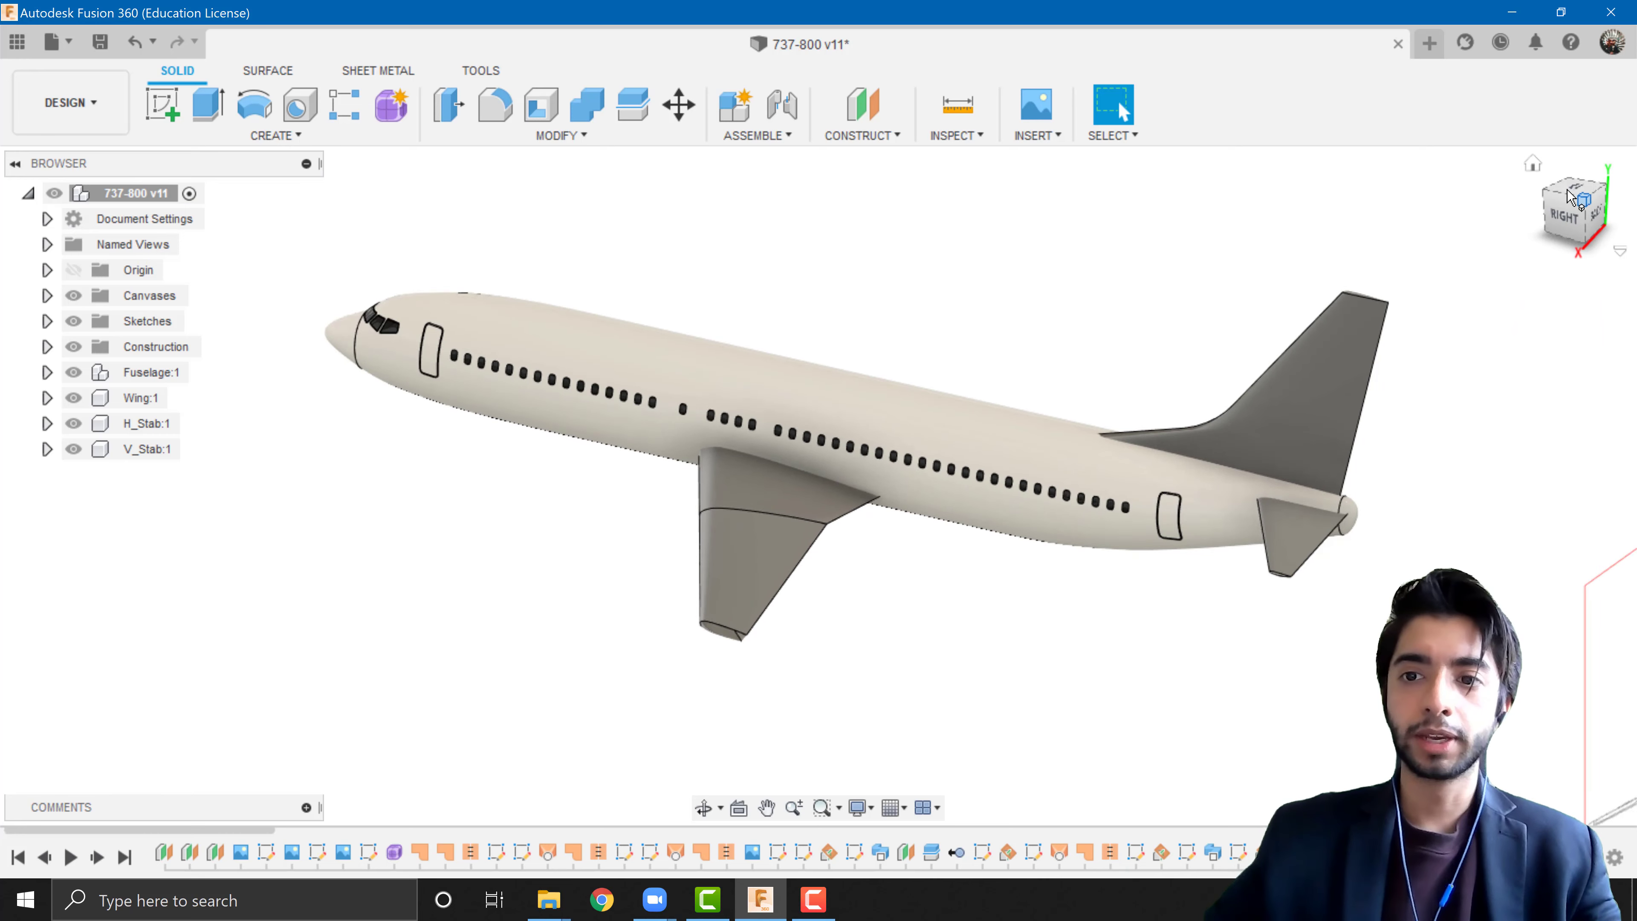
- Activate the Wing component with the aircraft in top view and its nose pointing up
{"action": "left_click", "coordinate": [1574, 199]}
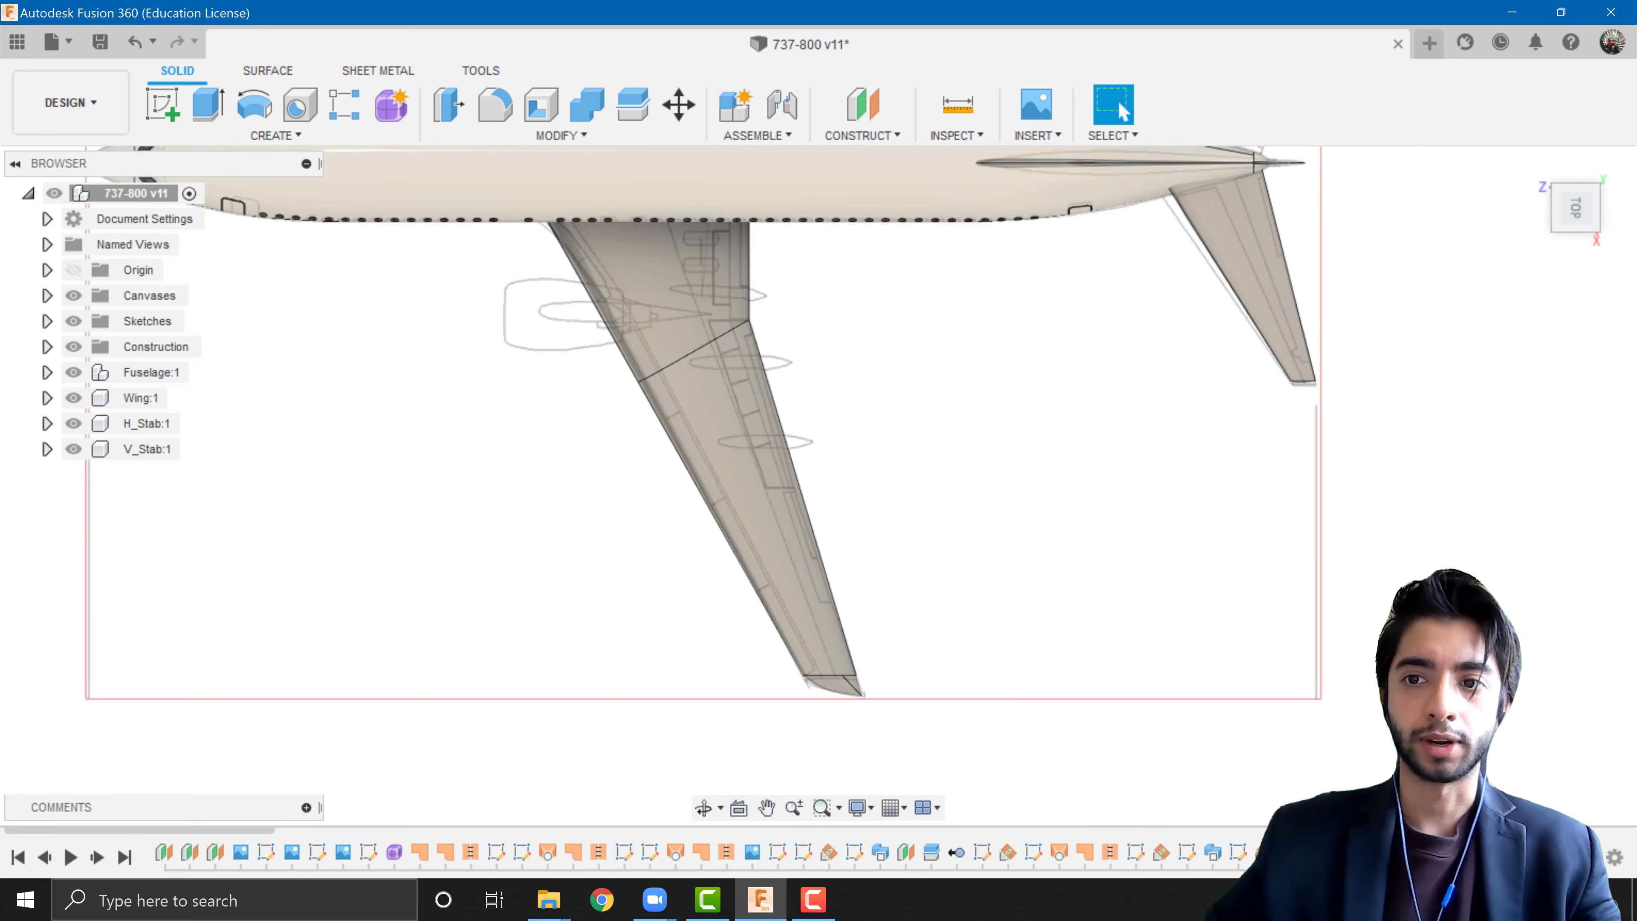
{"action": "left_click", "coordinate": [1624, 184]}
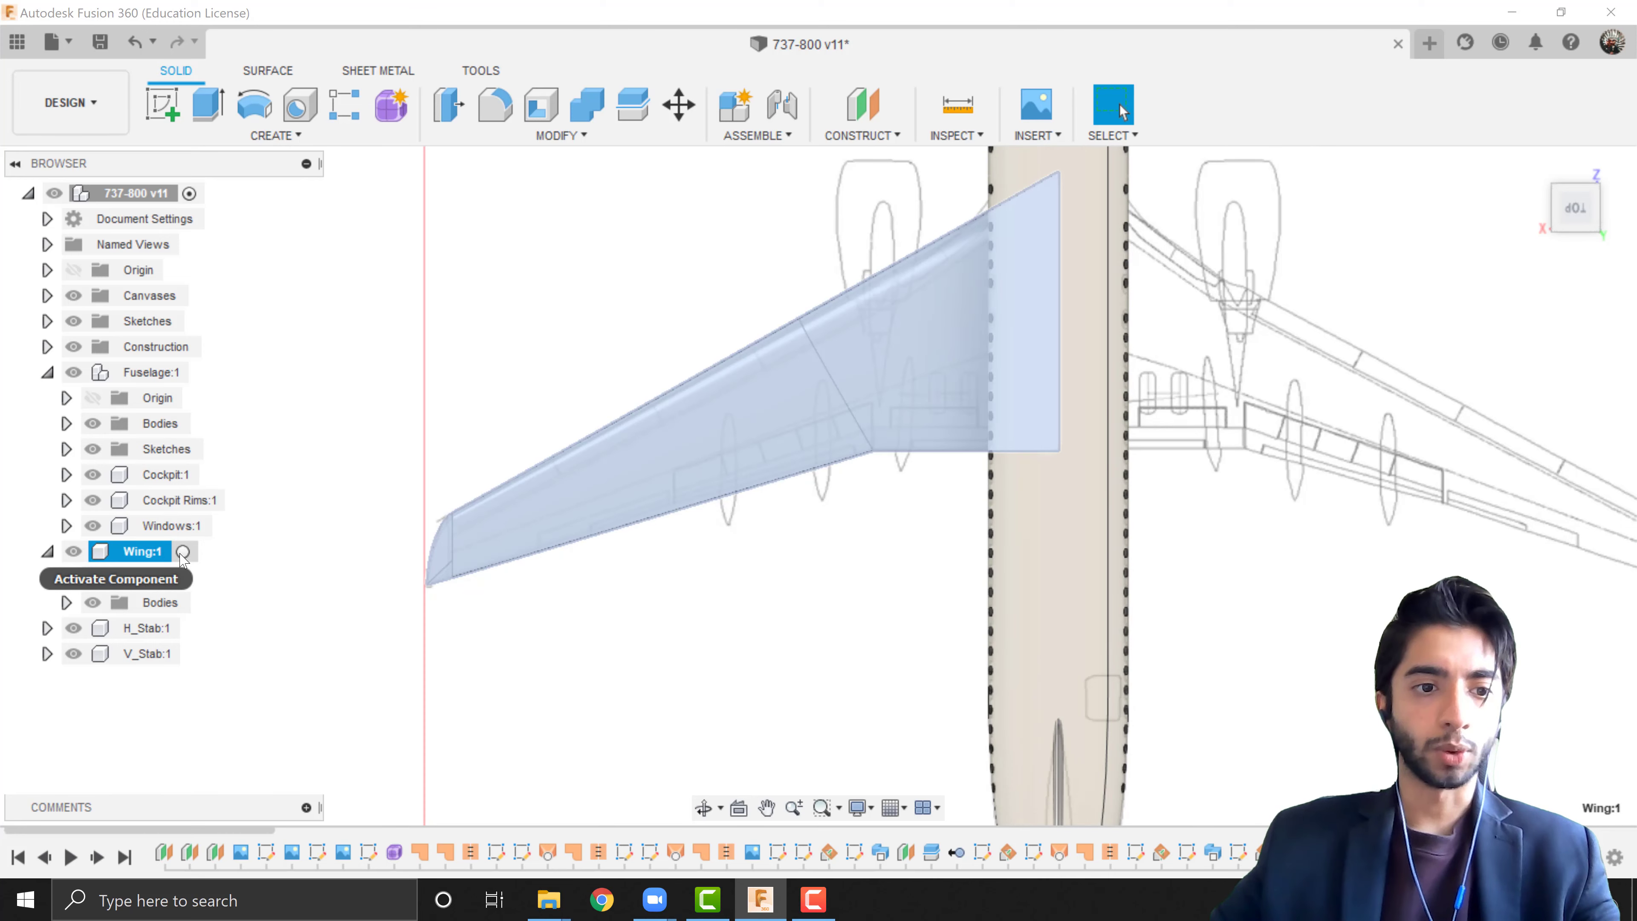
{"action": "left_click", "coordinate": [183, 551]}
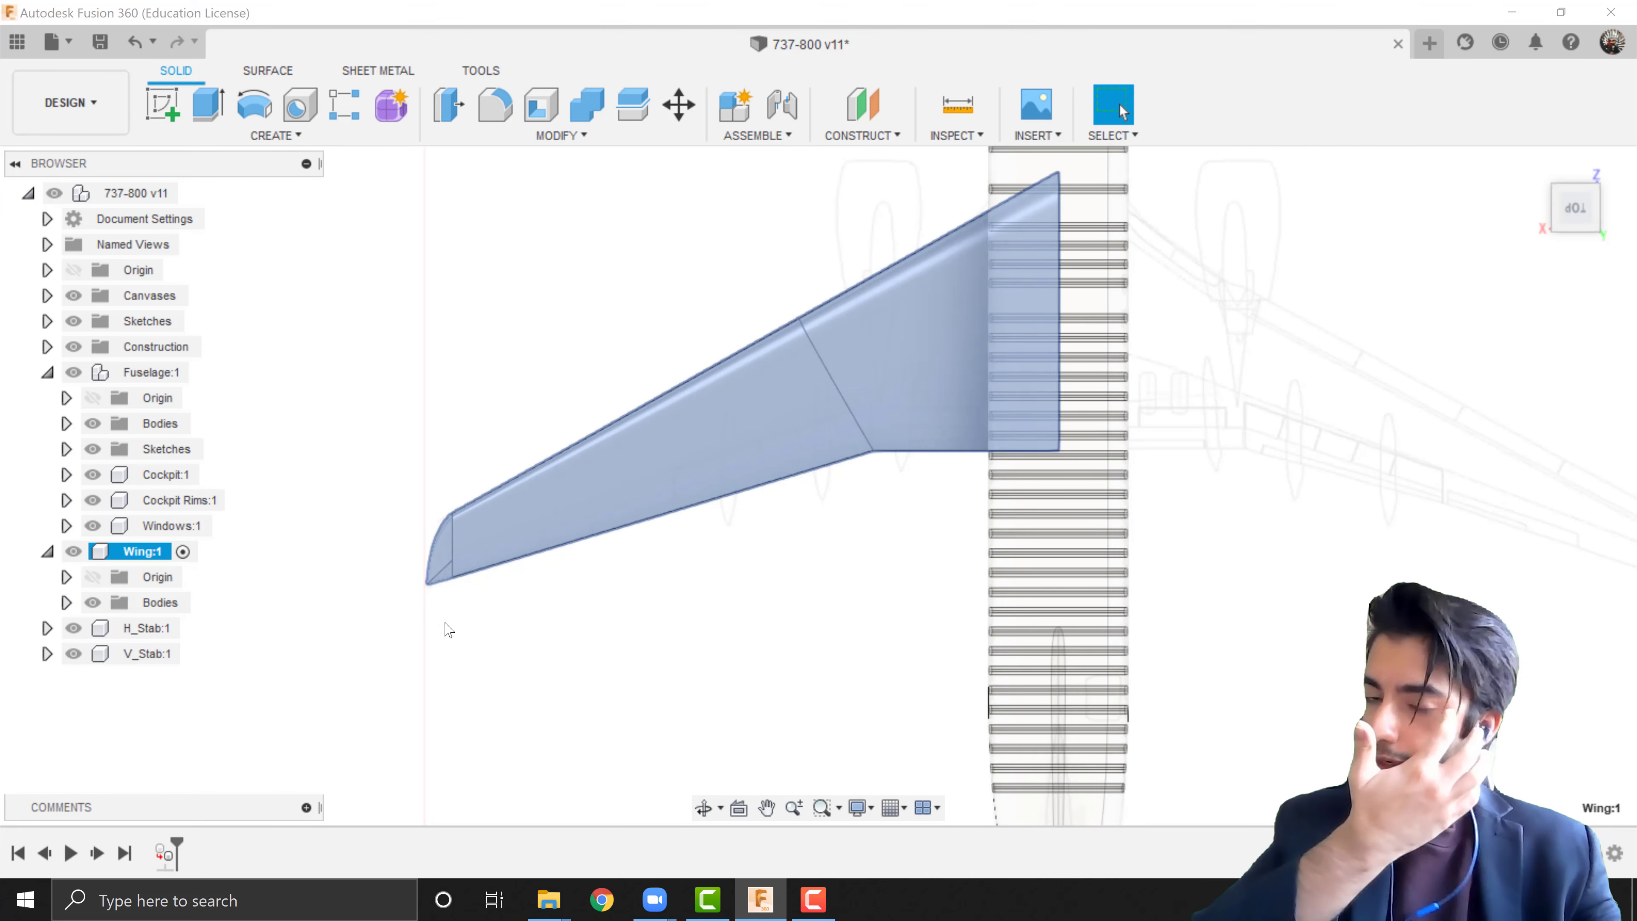
{"action": "left_click", "coordinate": [449, 630]}
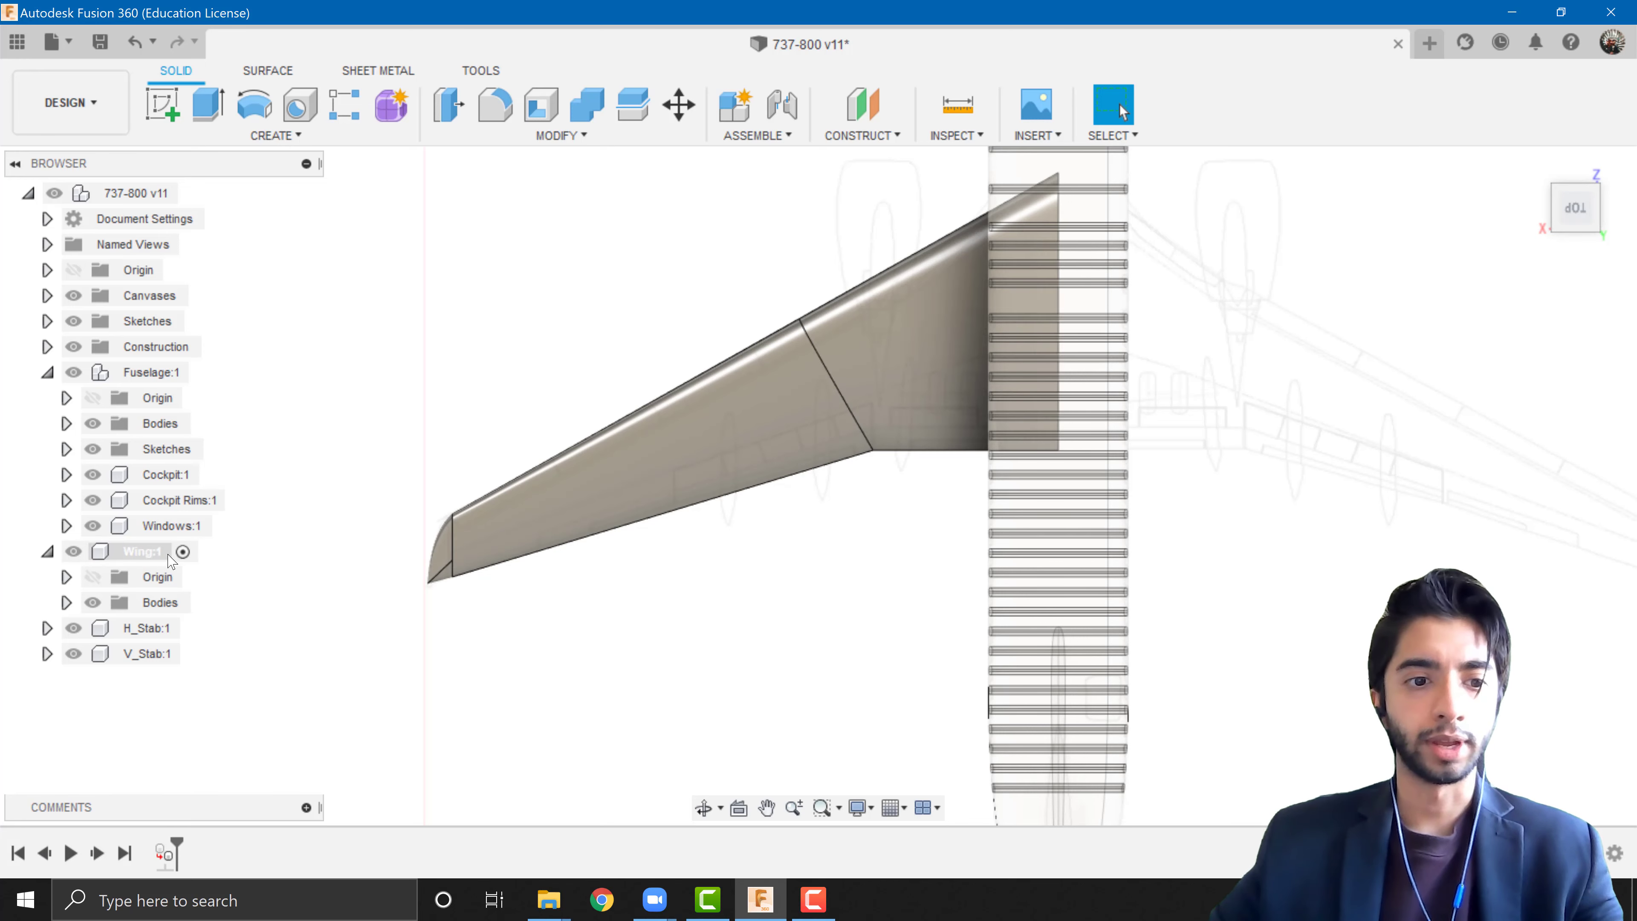
- Hide the Fuselage component so the wing stands alone over the canvas
{"action": "scroll", "coordinate": [720, 556], "scroll_direction": "down", "scroll_amount": 3}
{"action": "scroll", "coordinate": [721, 556], "scroll_direction": "up", "scroll_amount": 3}
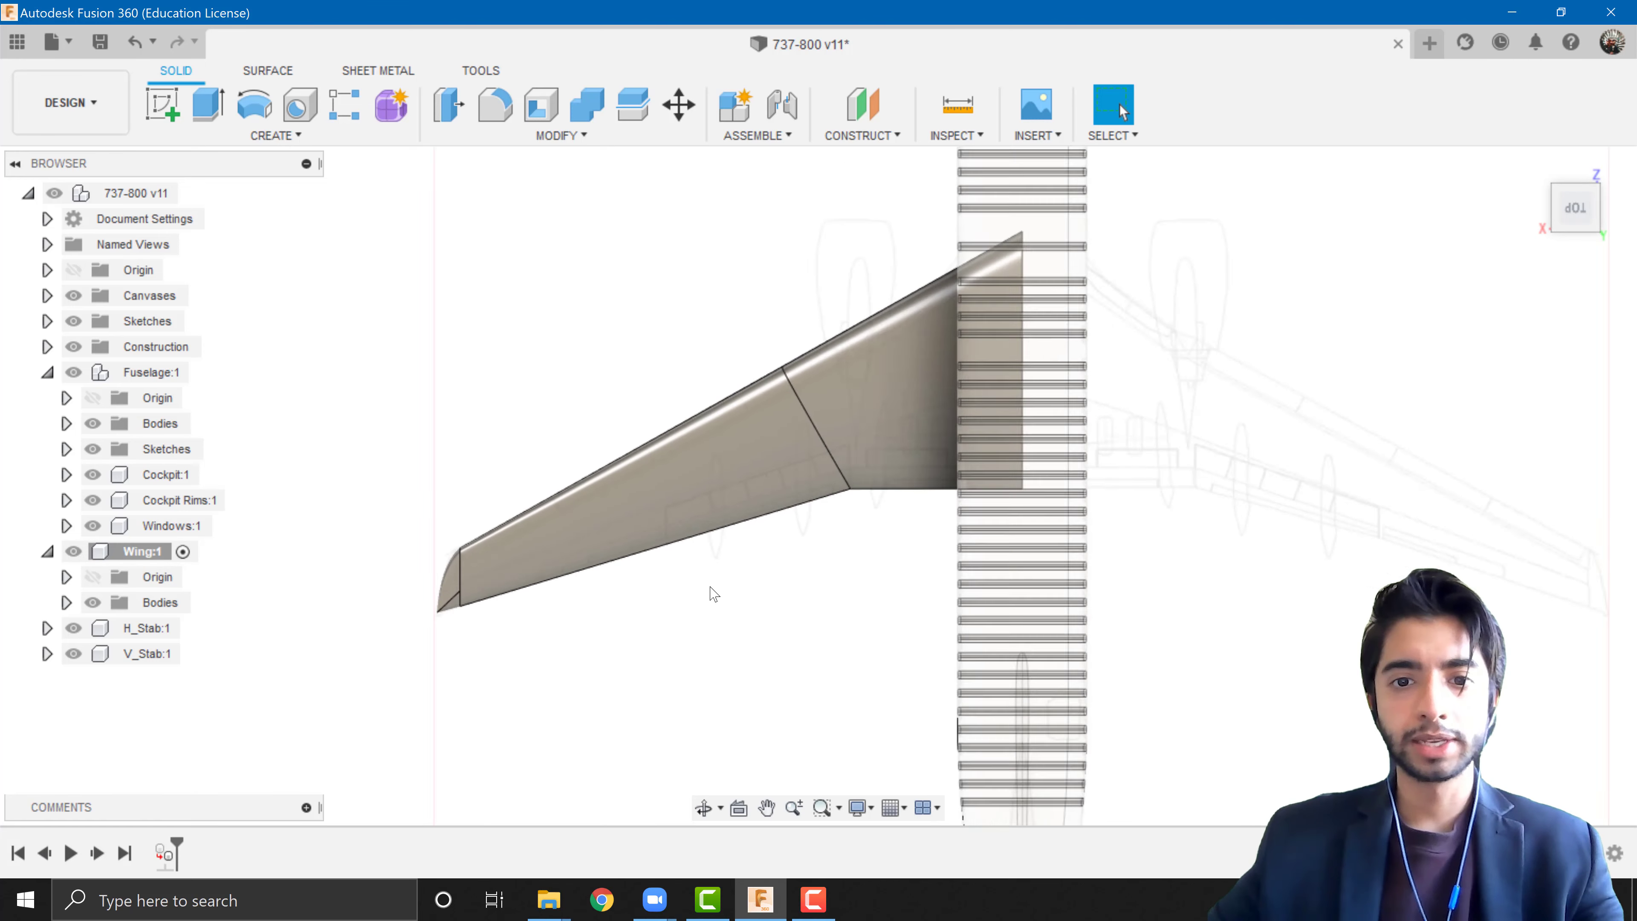
{"action": "left_click", "coordinate": [73, 373]}
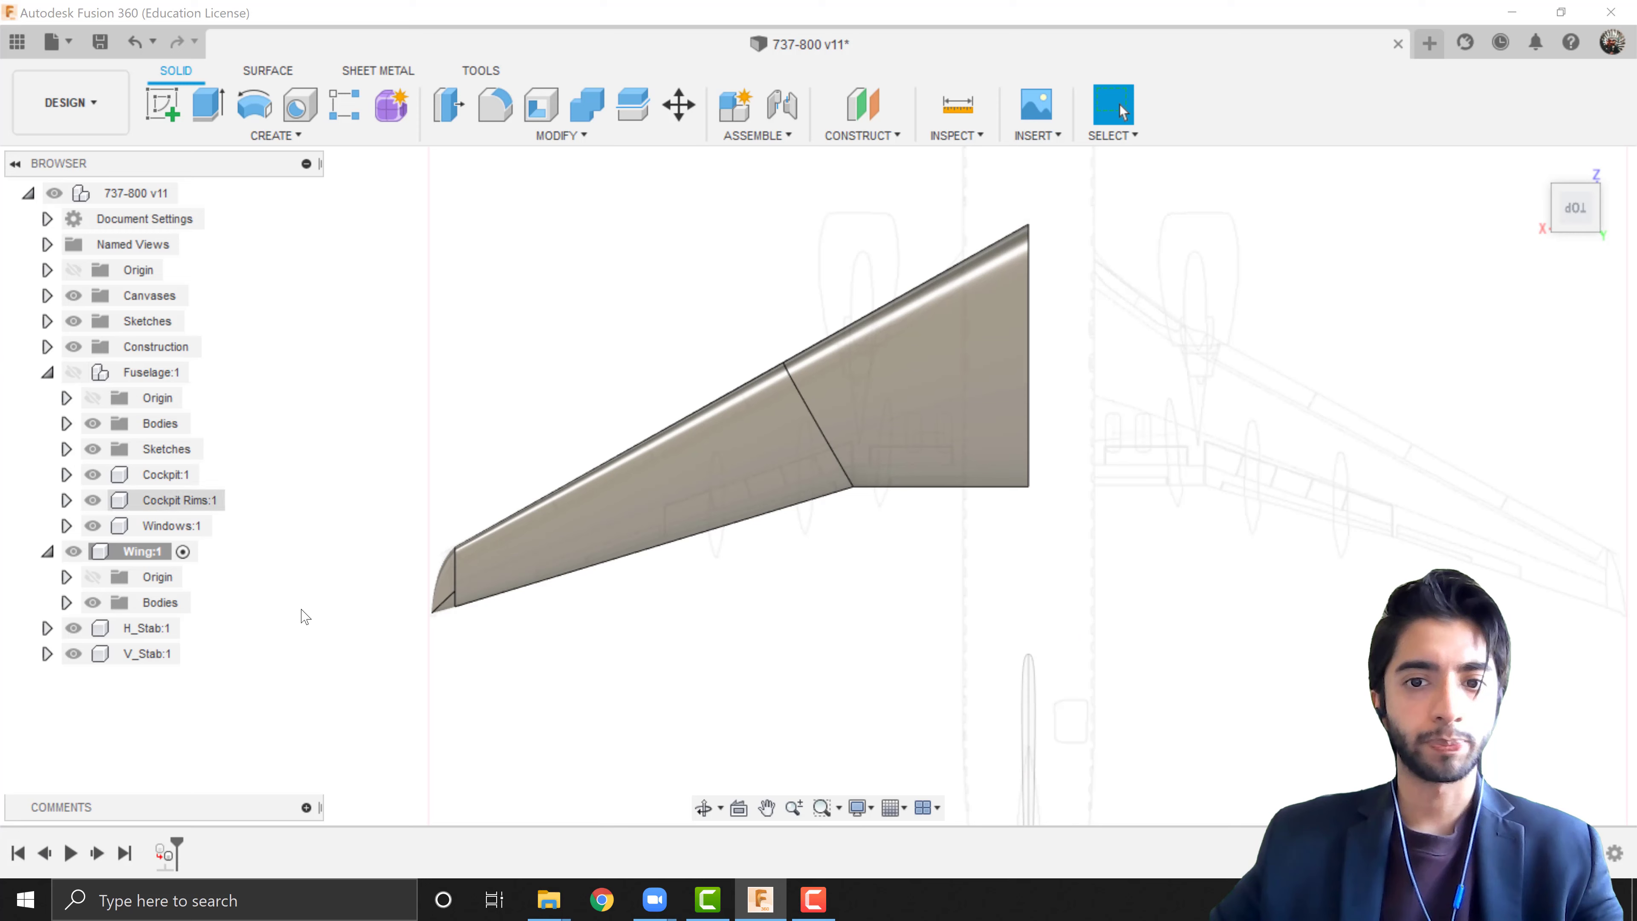
- Hide the H_Stab and V_Stab components, leaving only the wing over the top-view canvas
{"action": "left_click", "coordinate": [74, 628]}
{"action": "left_click", "coordinate": [73, 653]}
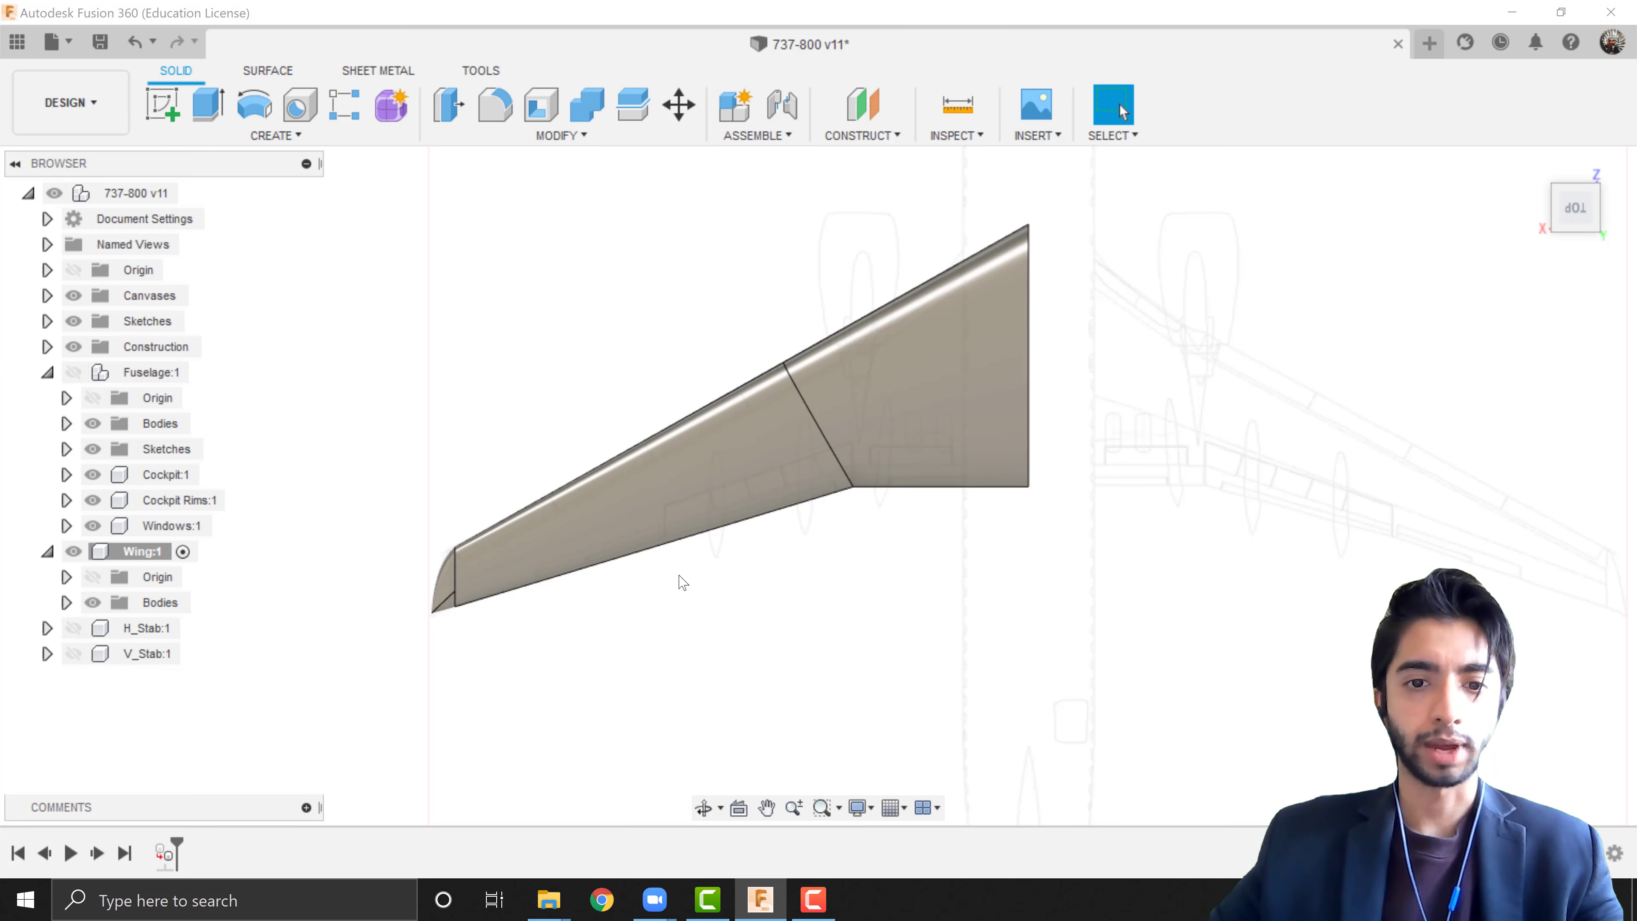
{"action": "middle_click_drag", "start_coordinate": [786, 574], "coordinate": [724, 633]}
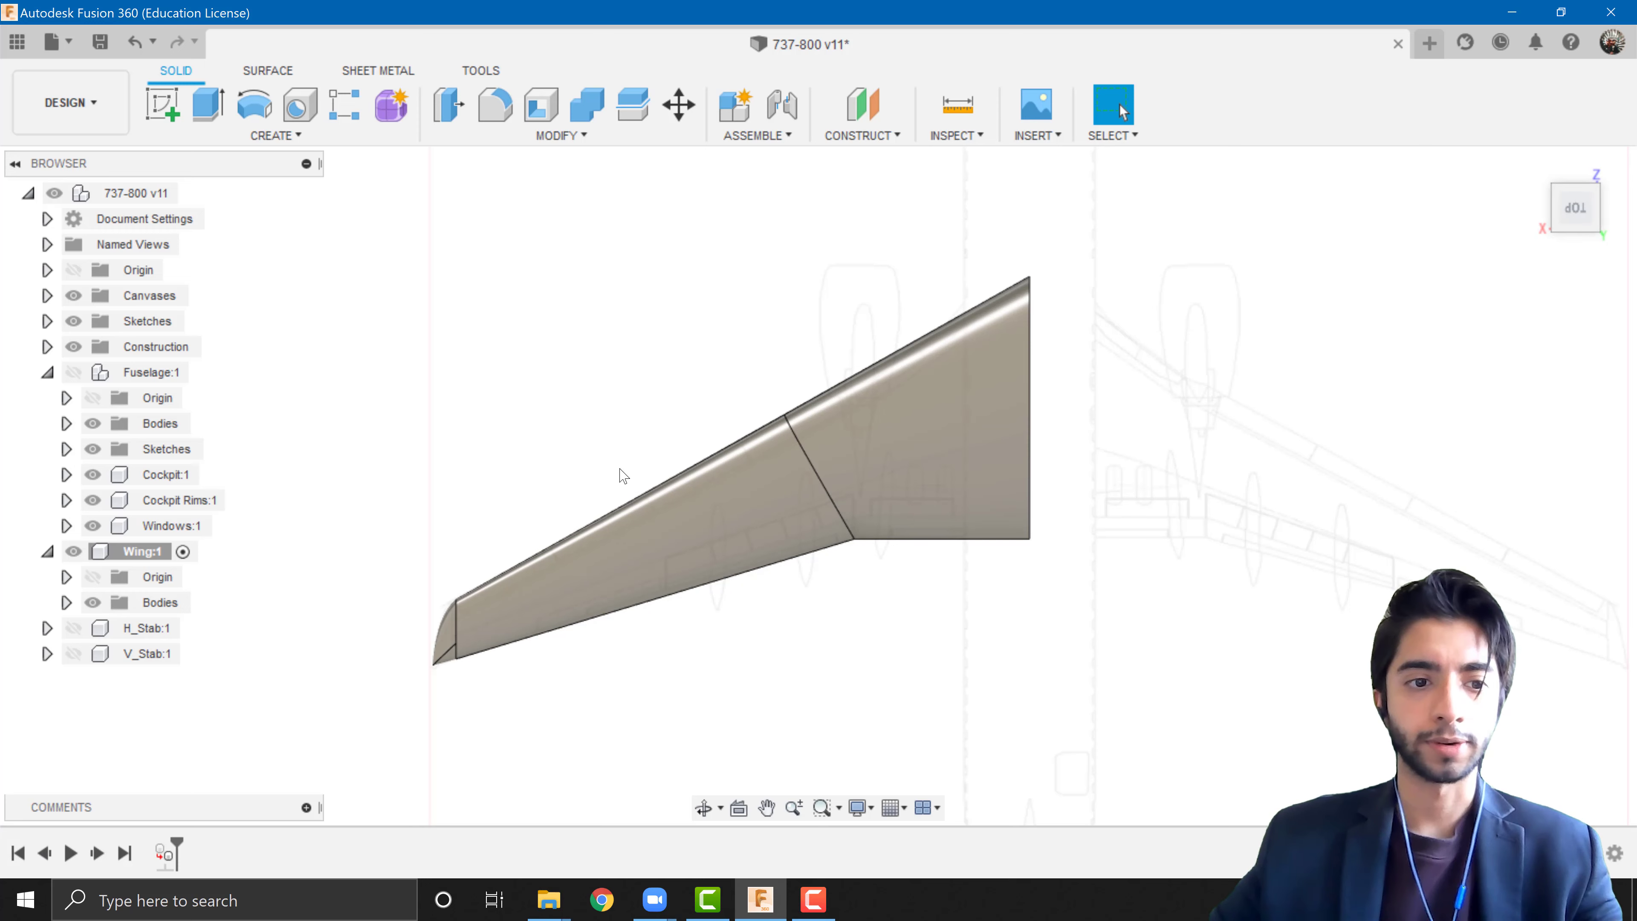
{"action": "scroll", "coordinate": [651, 577], "scroll_direction": "up", "scroll_amount": 3}
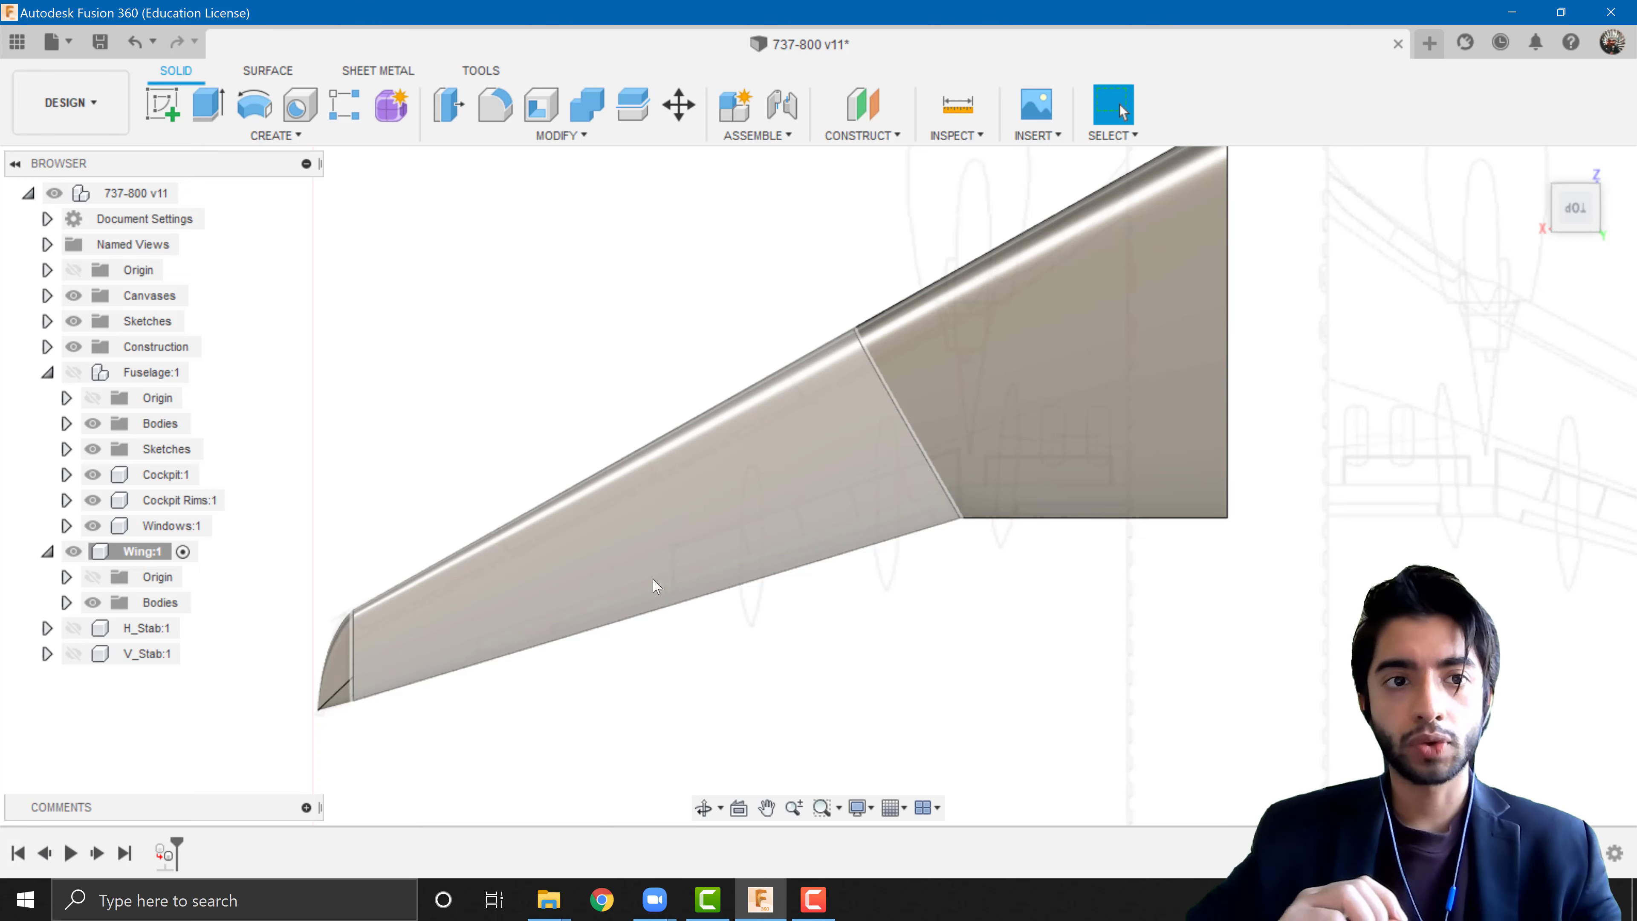
- Hide the Wing component briefly to view the control surfaces drawn on the canvas, and show it again
{"action": "left_click", "coordinate": [72, 551]}
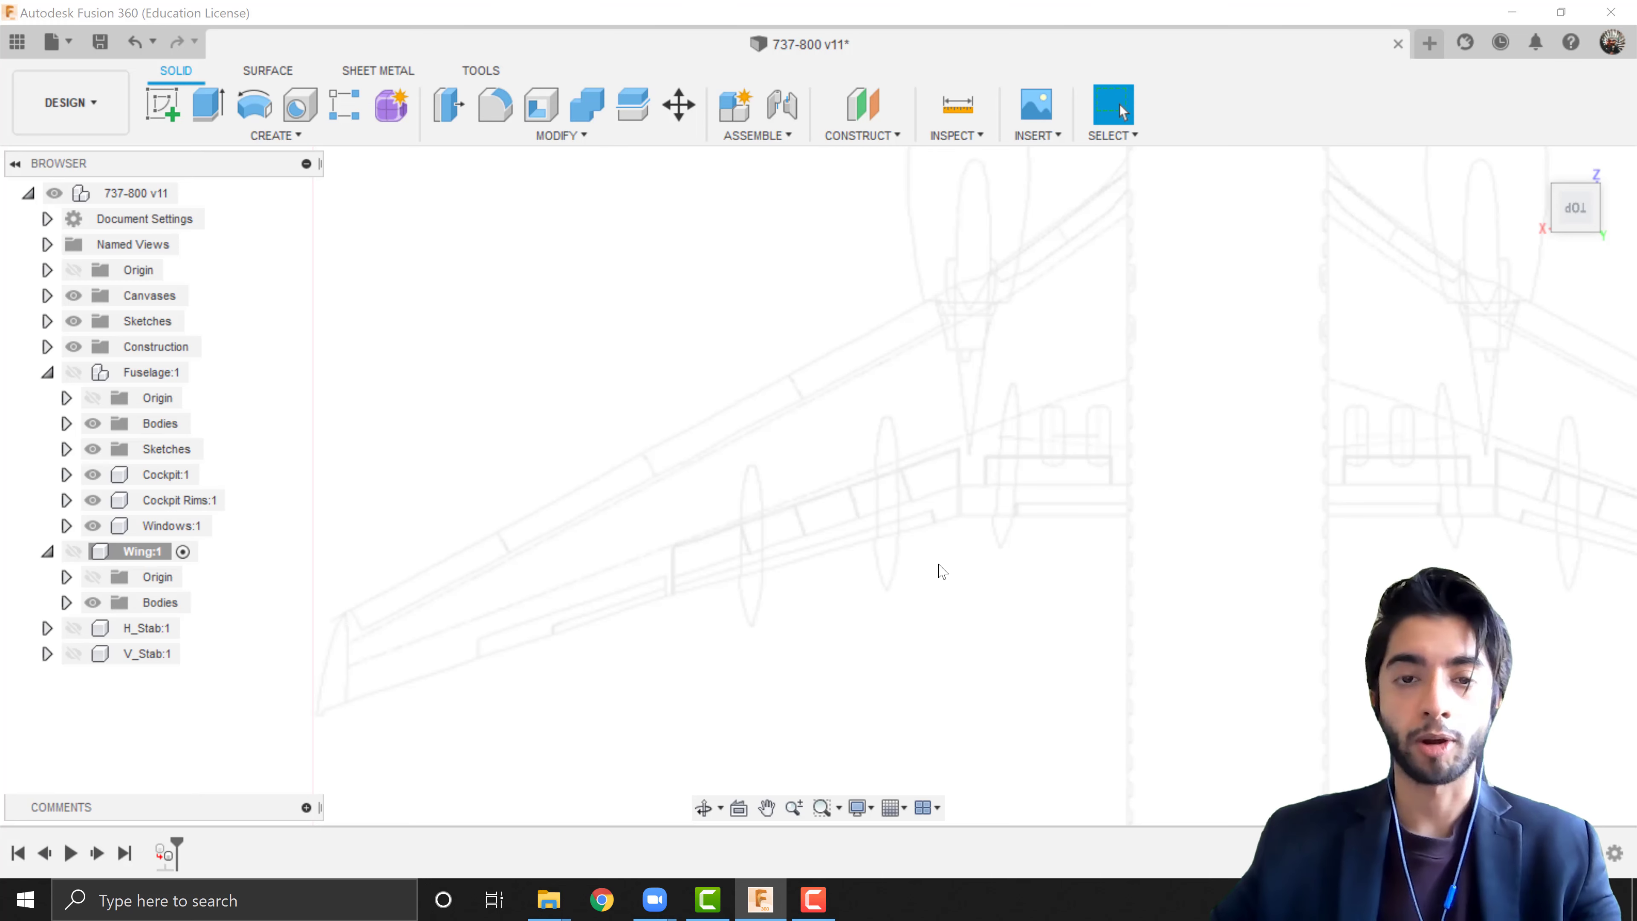
{"action": "left_click", "coordinate": [90, 560]}
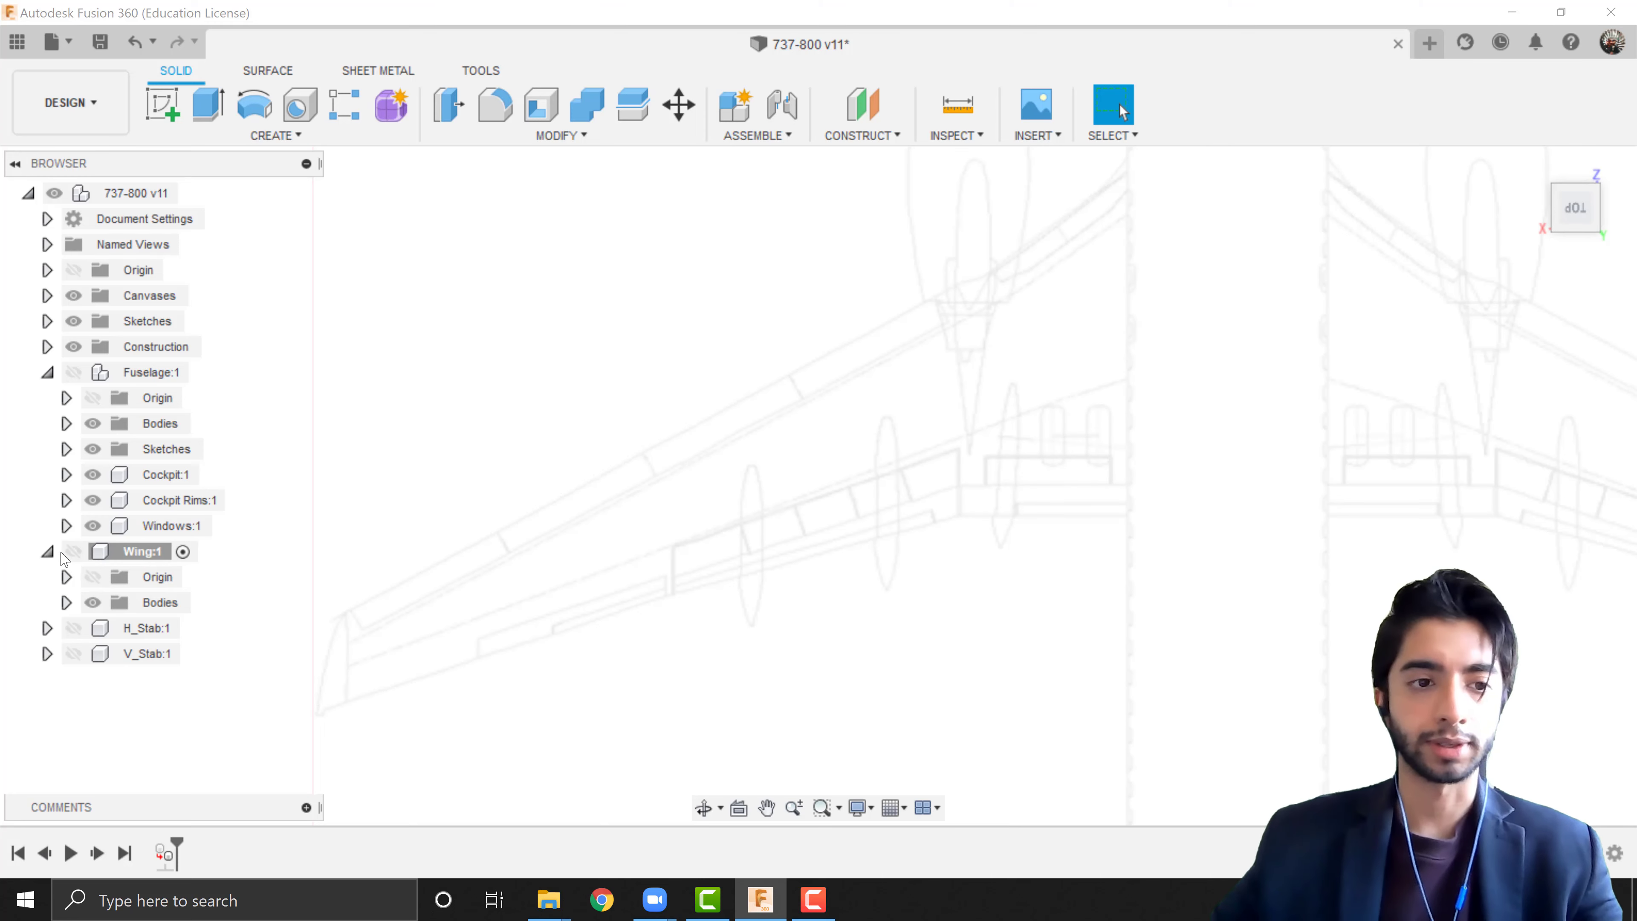
{"action": "left_click", "coordinate": [73, 551]}
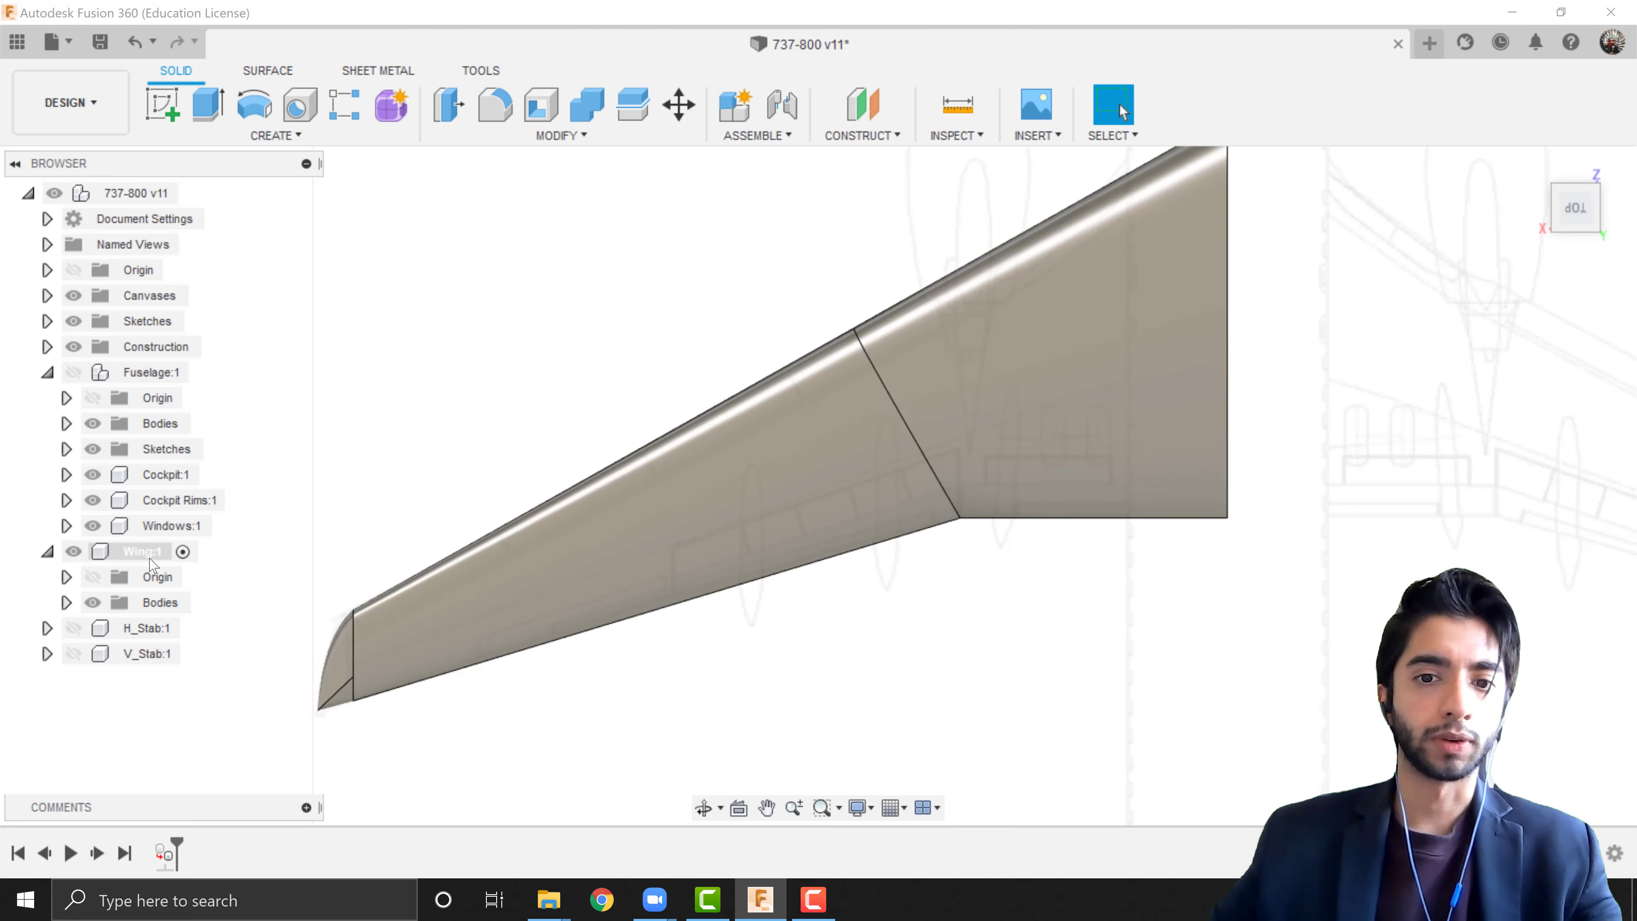
{"action": "scroll", "coordinate": [993, 486], "scroll_direction": "up", "scroll_amount": 5}
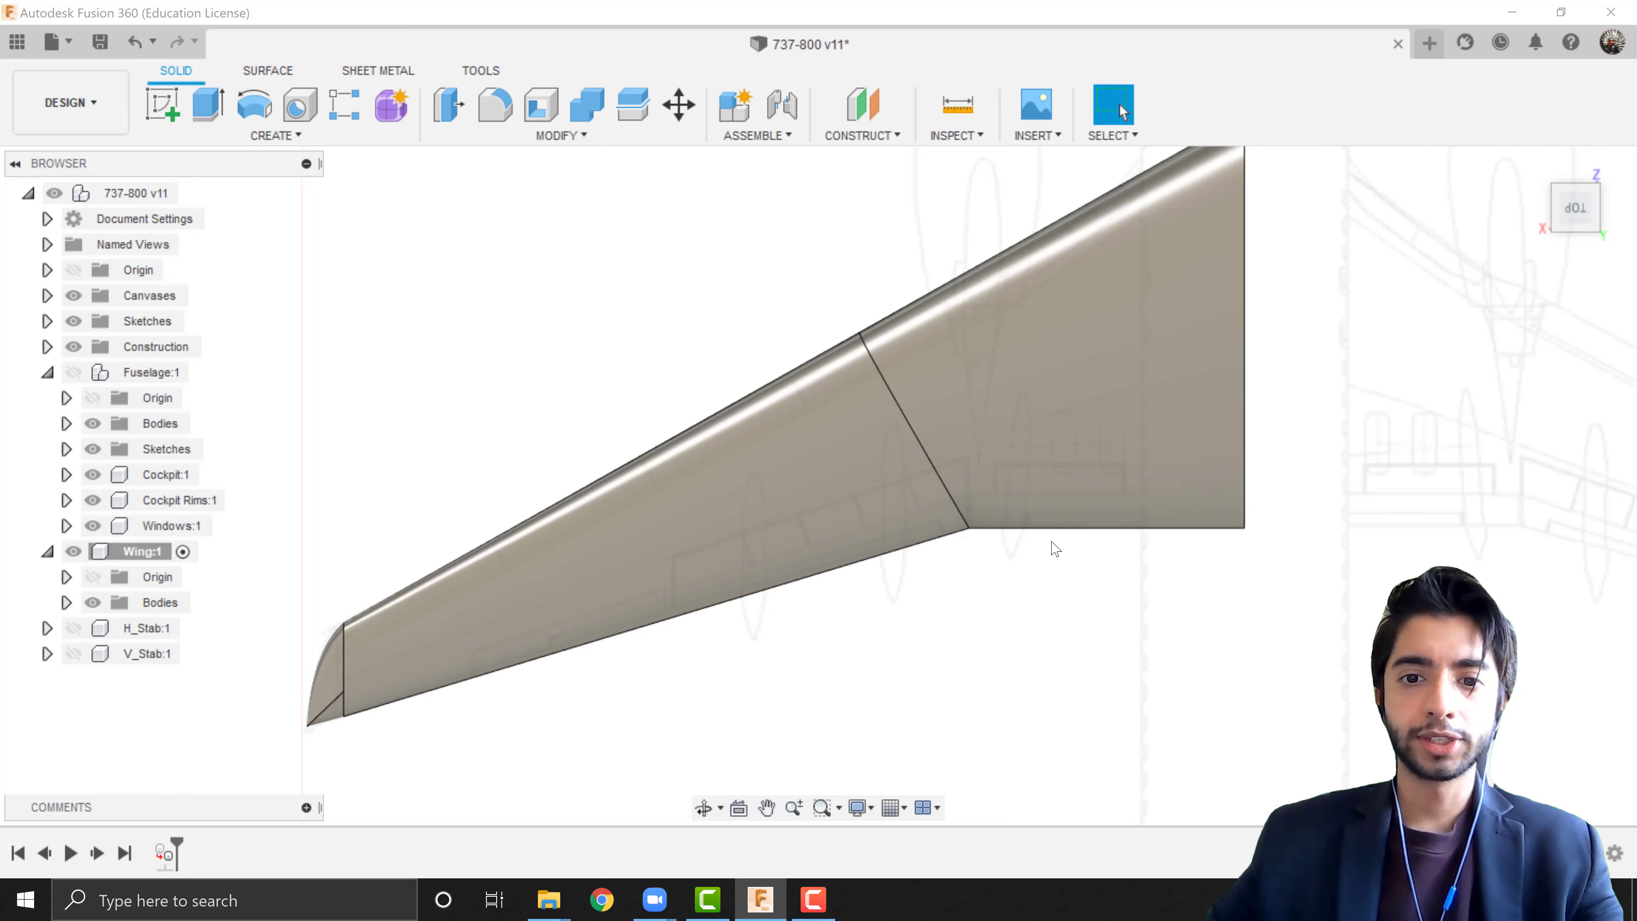
{"action": "scroll", "coordinate": [1075, 557], "scroll_direction": "down", "scroll_amount": 2}
{"action": "scroll", "coordinate": [1016, 574], "scroll_direction": "up", "scroll_amount": 1}
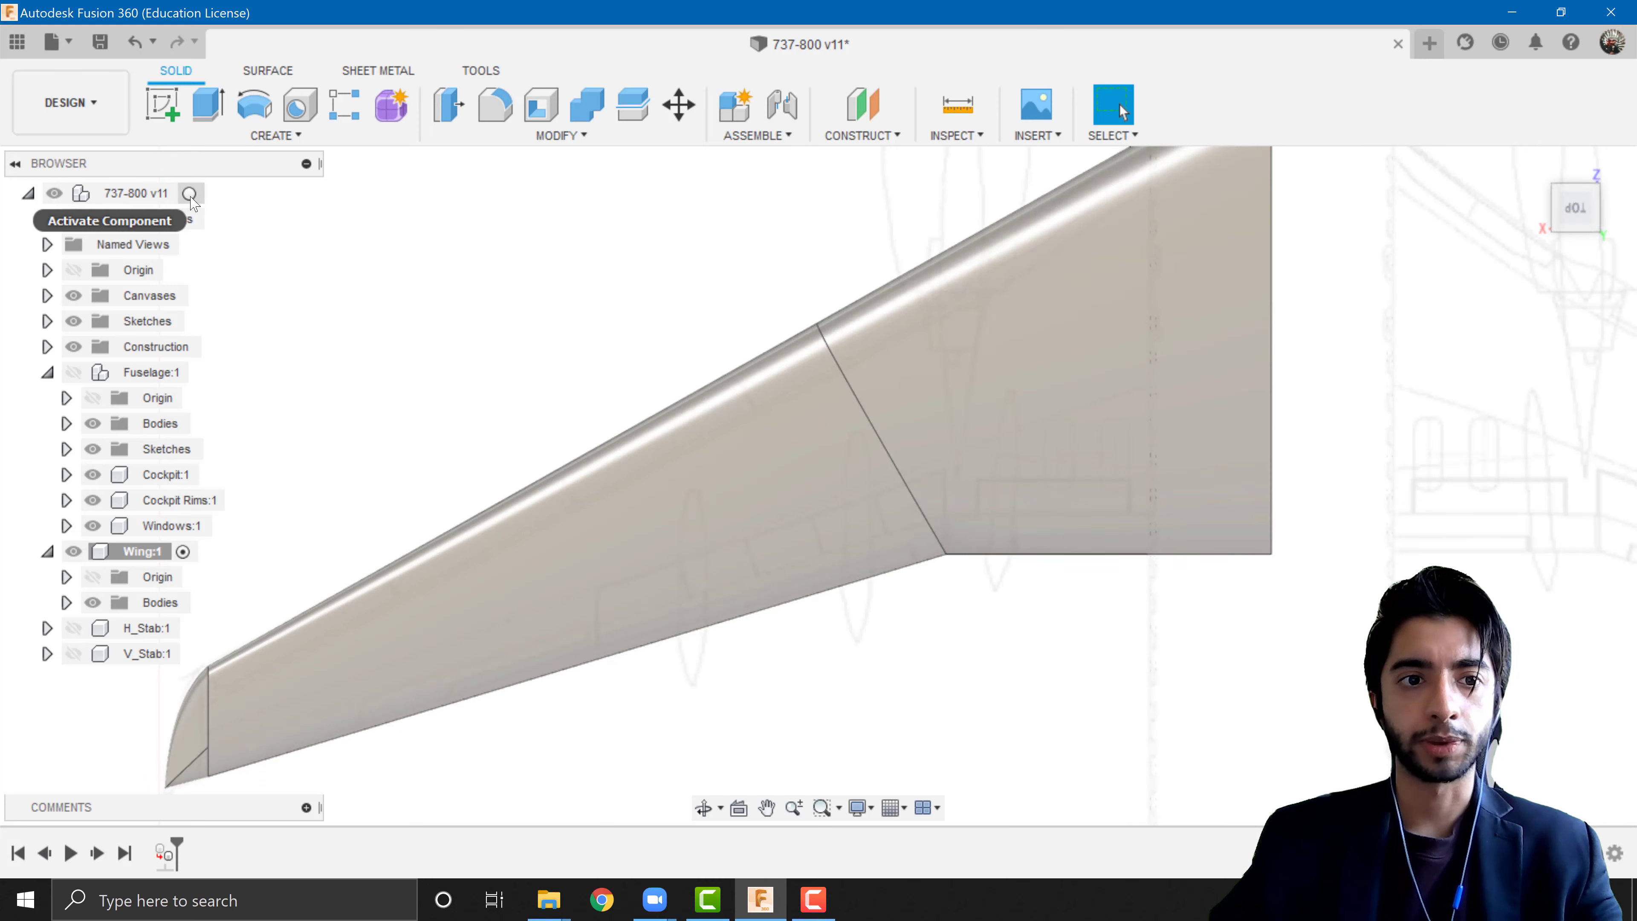
- Activate the top-level 737-800 assembly to view the canvas at full strength, and reactivate the Wing component
{"action": "left_click", "coordinate": [189, 193]}
{"action": "scroll", "coordinate": [835, 638], "scroll_direction": "down", "scroll_amount": 2}
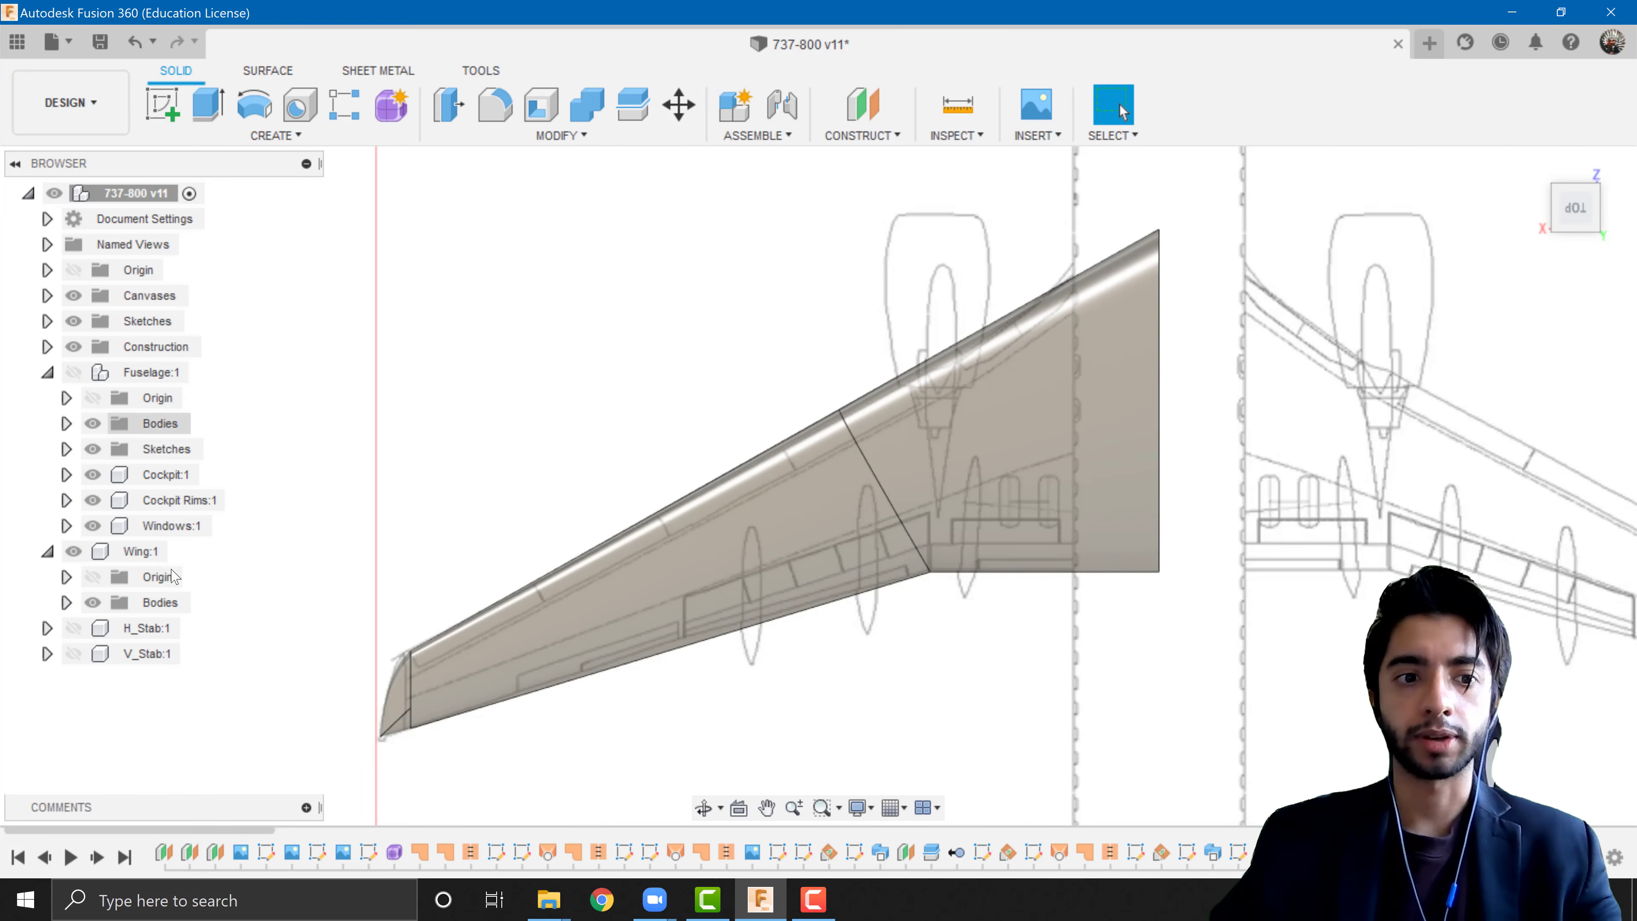
{"action": "left_click", "coordinate": [183, 551]}
{"action": "left_click", "coordinate": [469, 443]}
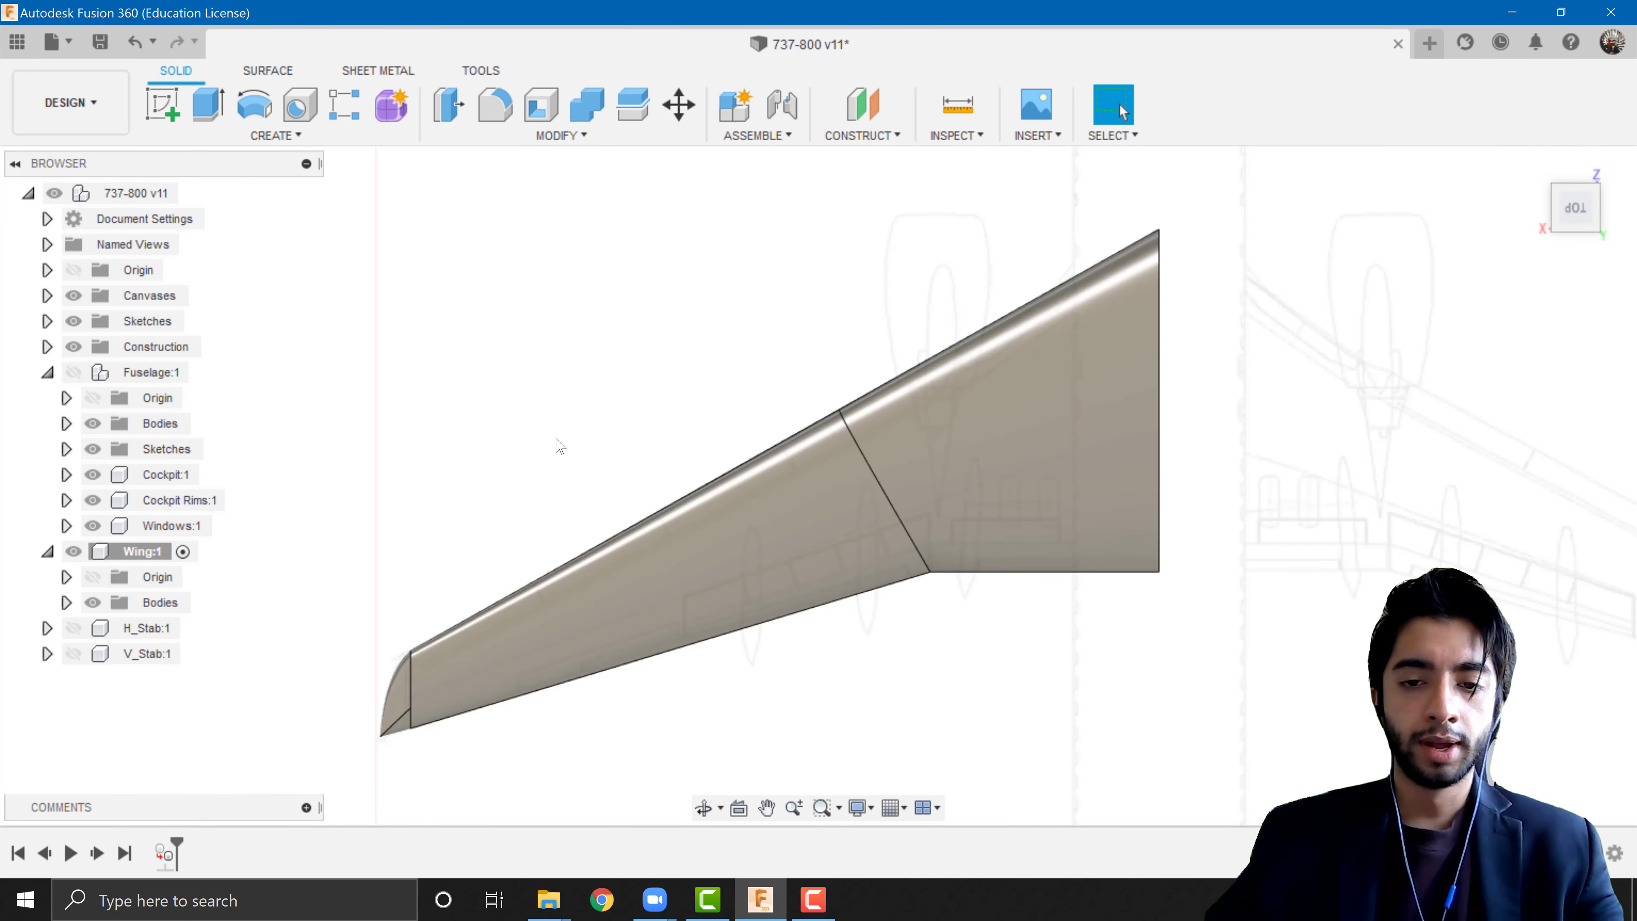
- Expand the Wing component's bodies and hide all of them to expose the canvas underneath
{"action": "left_click", "coordinate": [67, 602]}
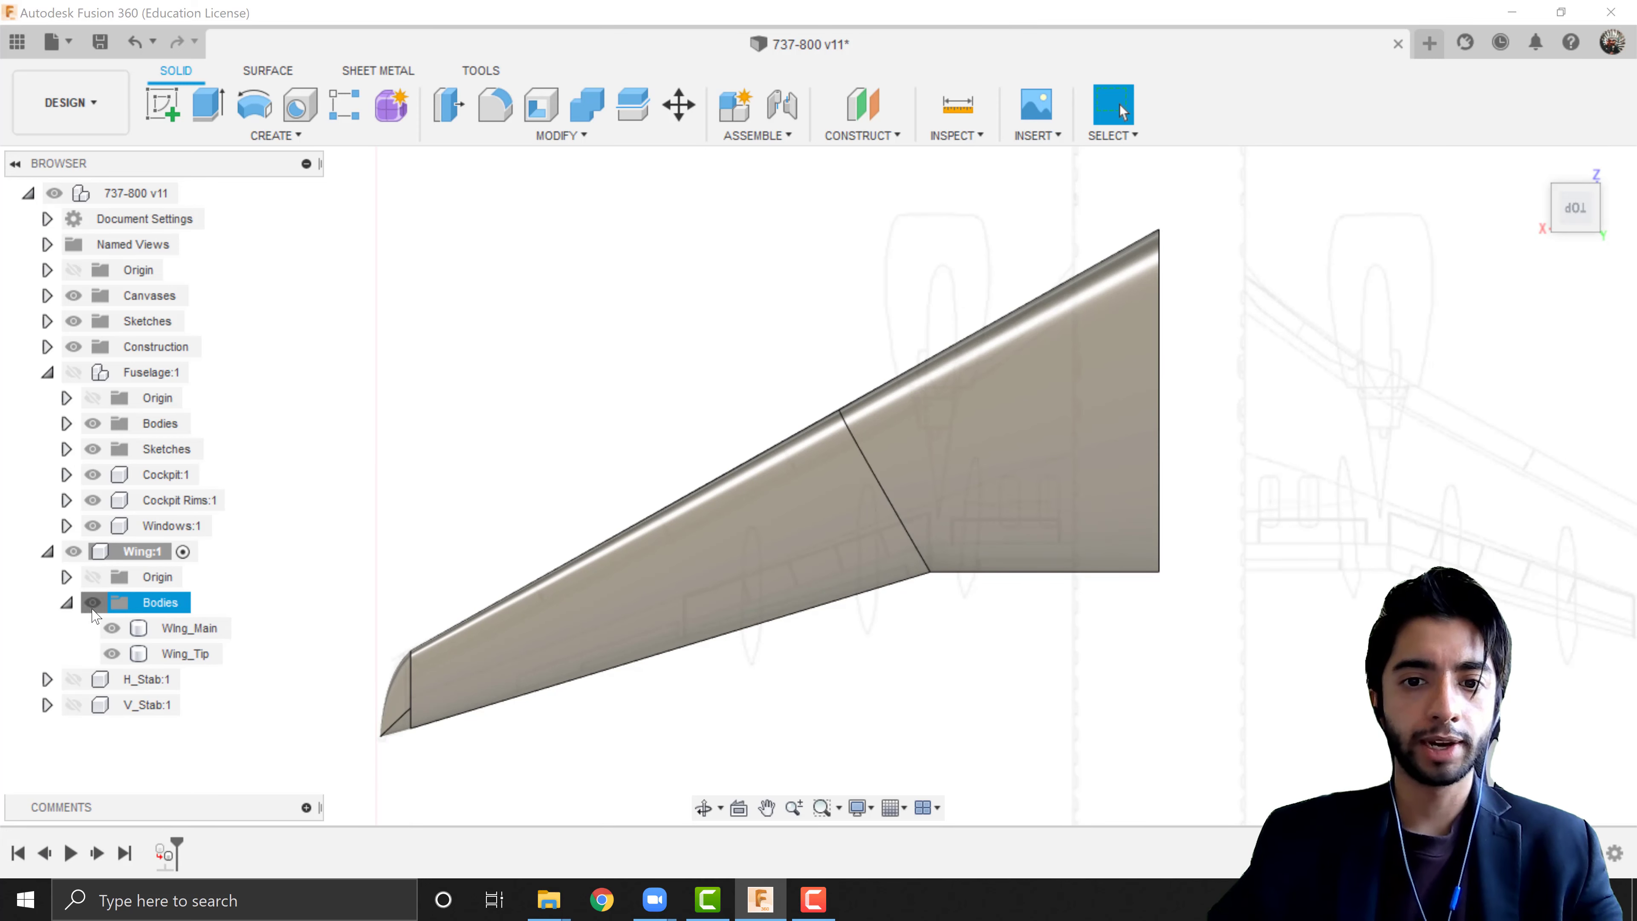
{"action": "left_click", "coordinate": [93, 603]}
{"action": "left_click", "coordinate": [1098, 582]}
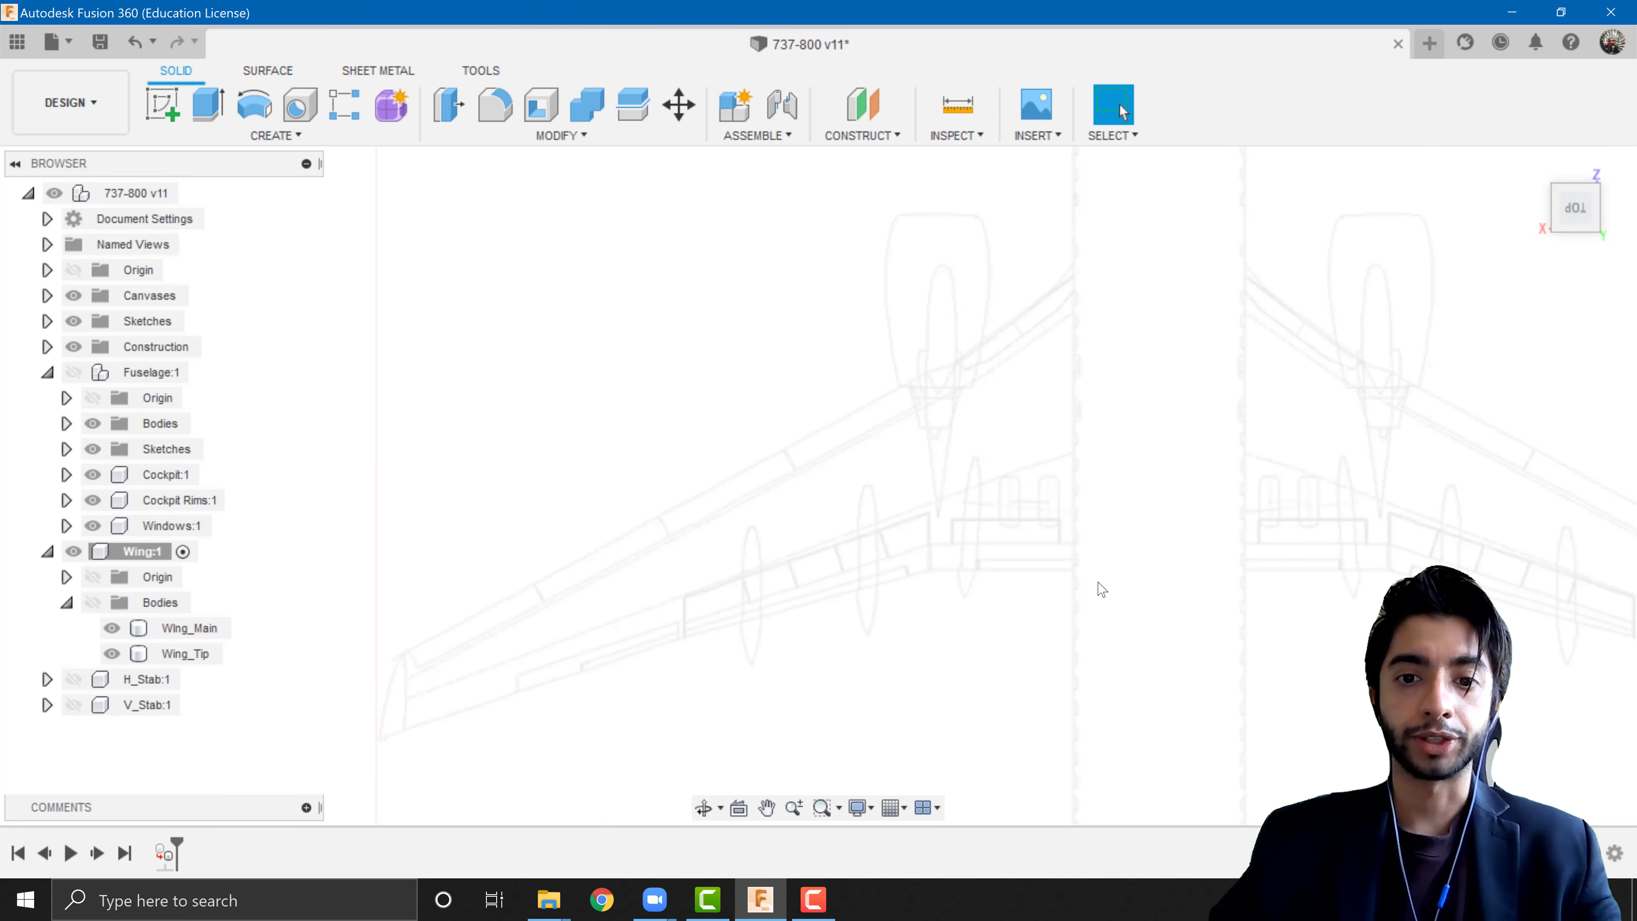
- Examine the flap, aileron and fairing outlines on the canvas, briefly showing the wing bodies for comparison
{"action": "scroll", "coordinate": [914, 562], "scroll_direction": "up", "scroll_amount": 5}
{"action": "scroll", "coordinate": [1093, 534], "scroll_direction": "down", "scroll_amount": 4}
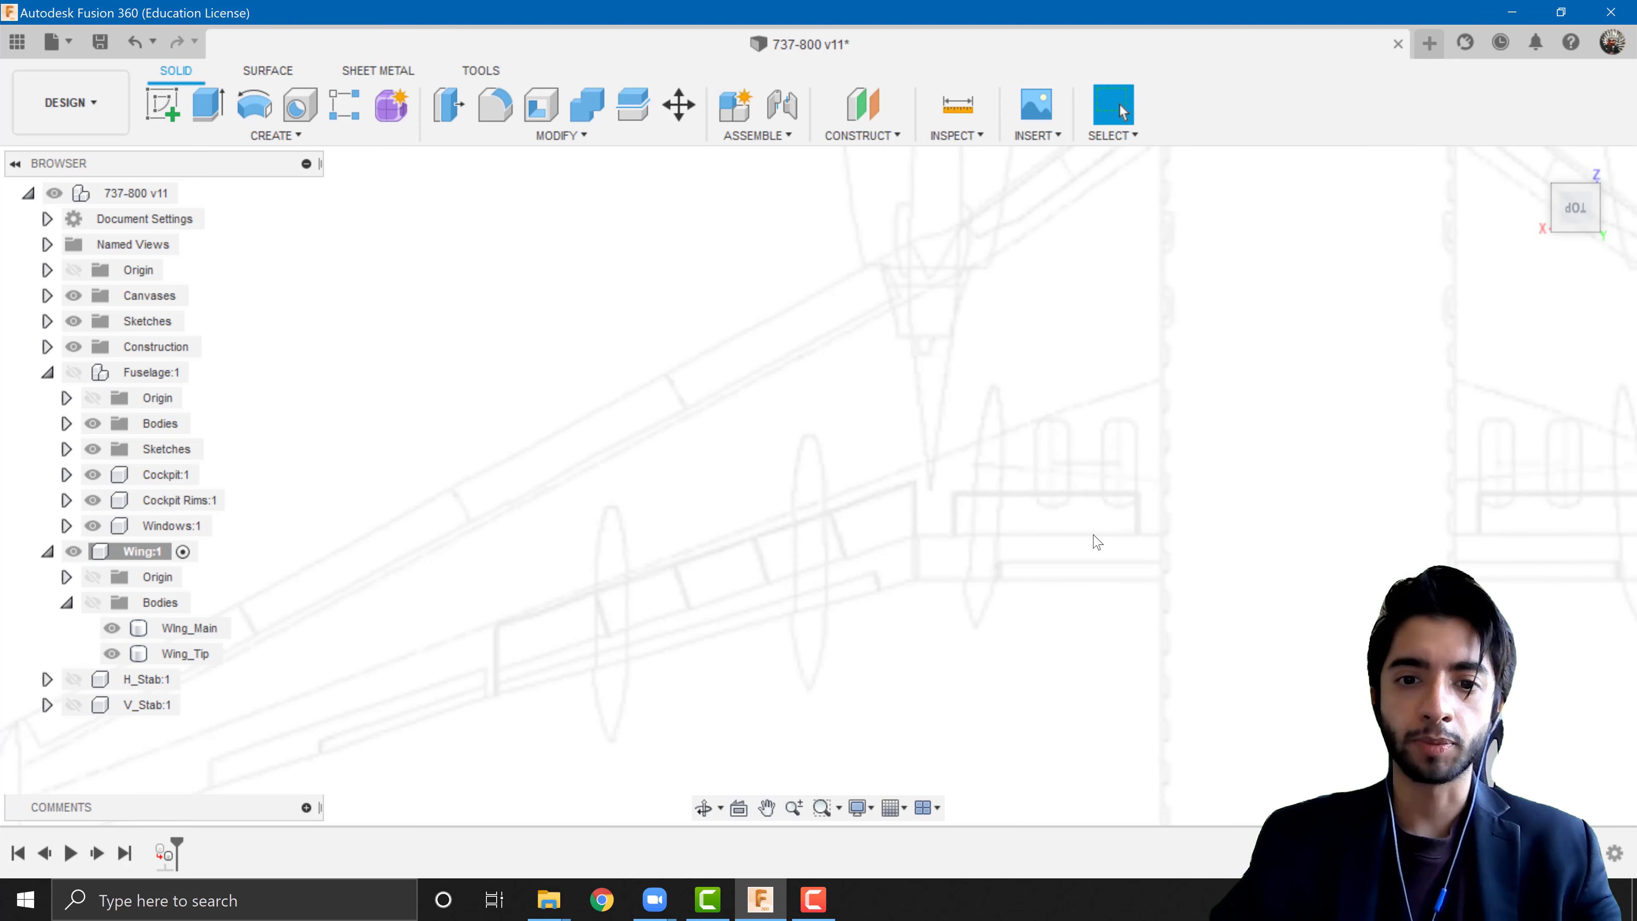
{"action": "scroll", "coordinate": [1097, 542], "scroll_direction": "up", "scroll_amount": 1}
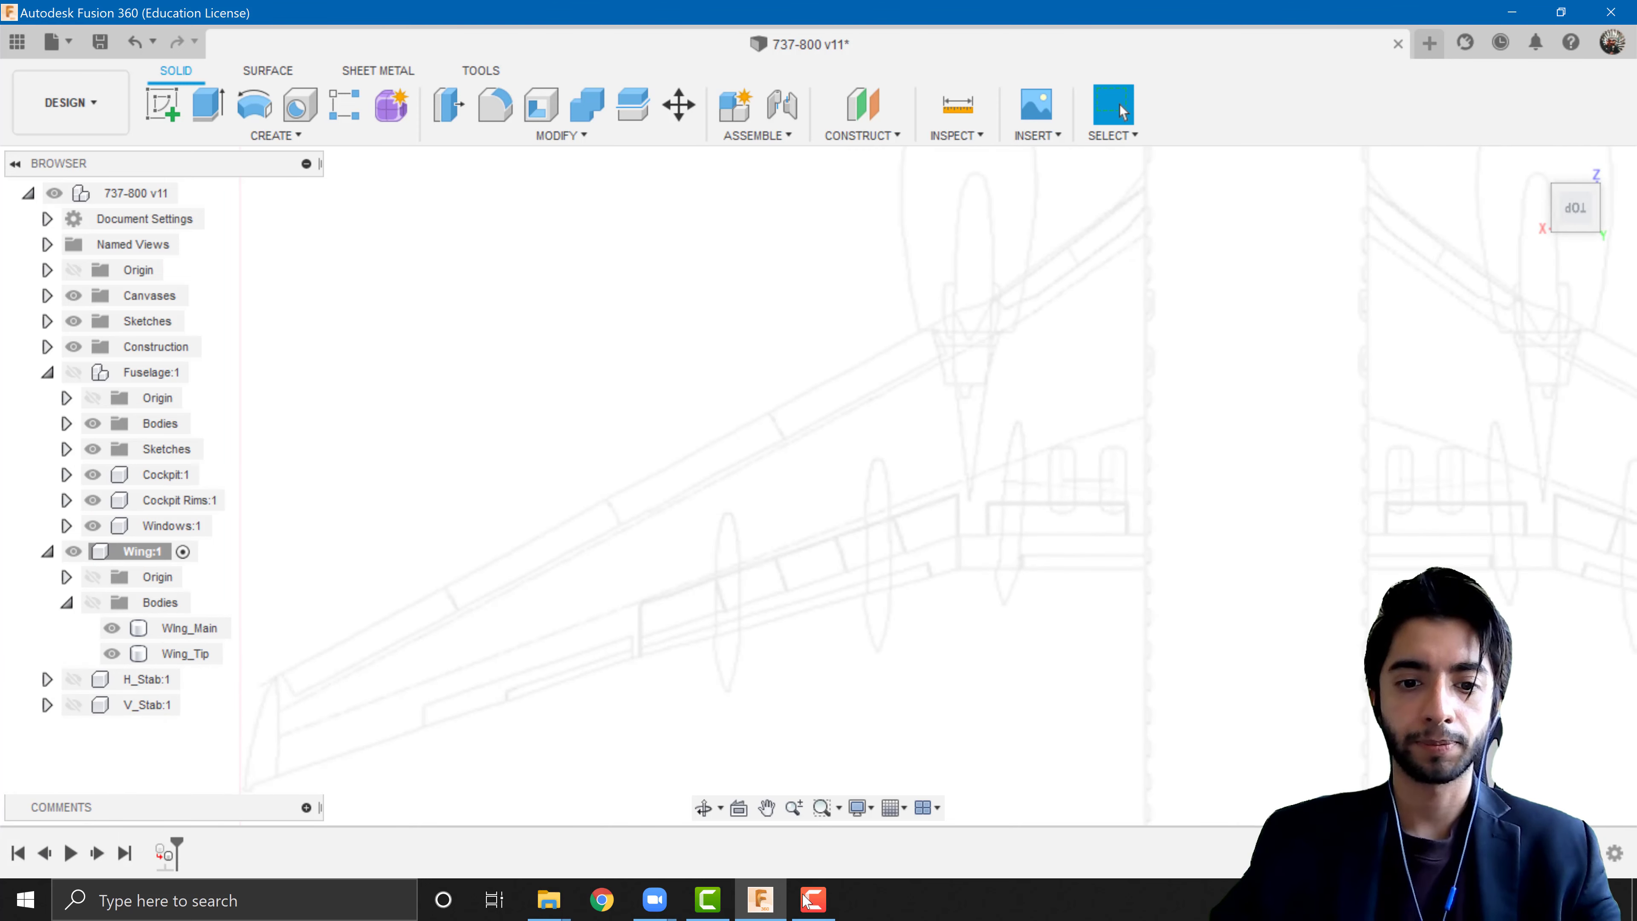
{"action": "scroll", "coordinate": [1047, 664], "scroll_direction": "down", "scroll_amount": 2}
{"action": "scroll", "coordinate": [1035, 588], "scroll_direction": "up", "scroll_amount": 2}
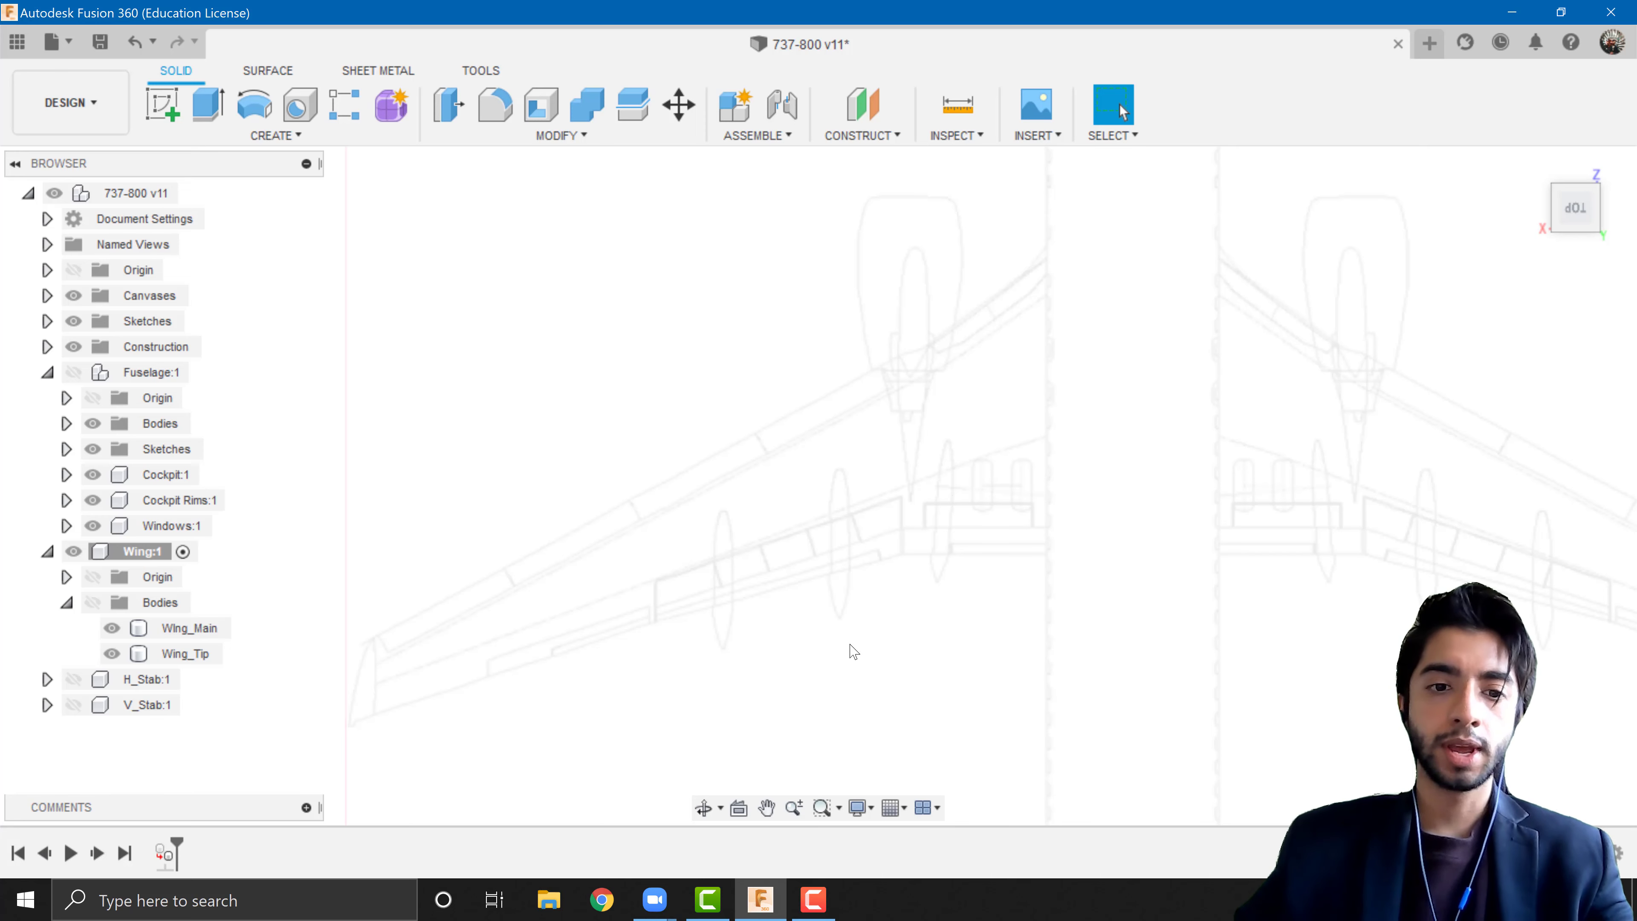
{"action": "scroll", "coordinate": [851, 578], "scroll_direction": "down", "scroll_amount": 3}
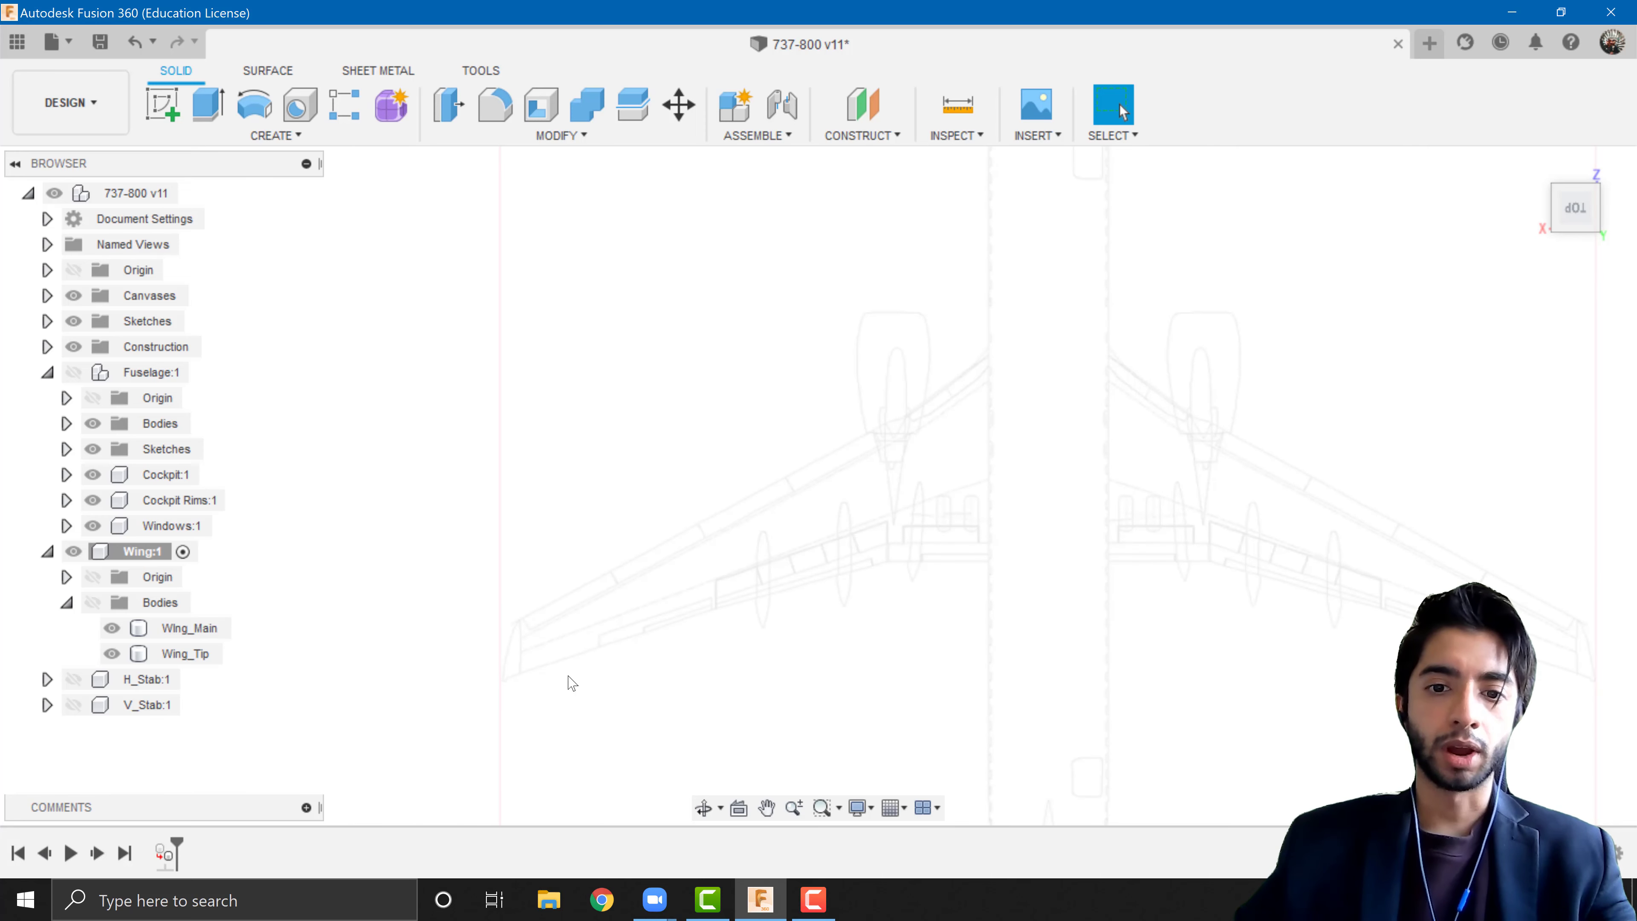
{"action": "scroll", "coordinate": [953, 567], "scroll_direction": "up", "scroll_amount": 3}
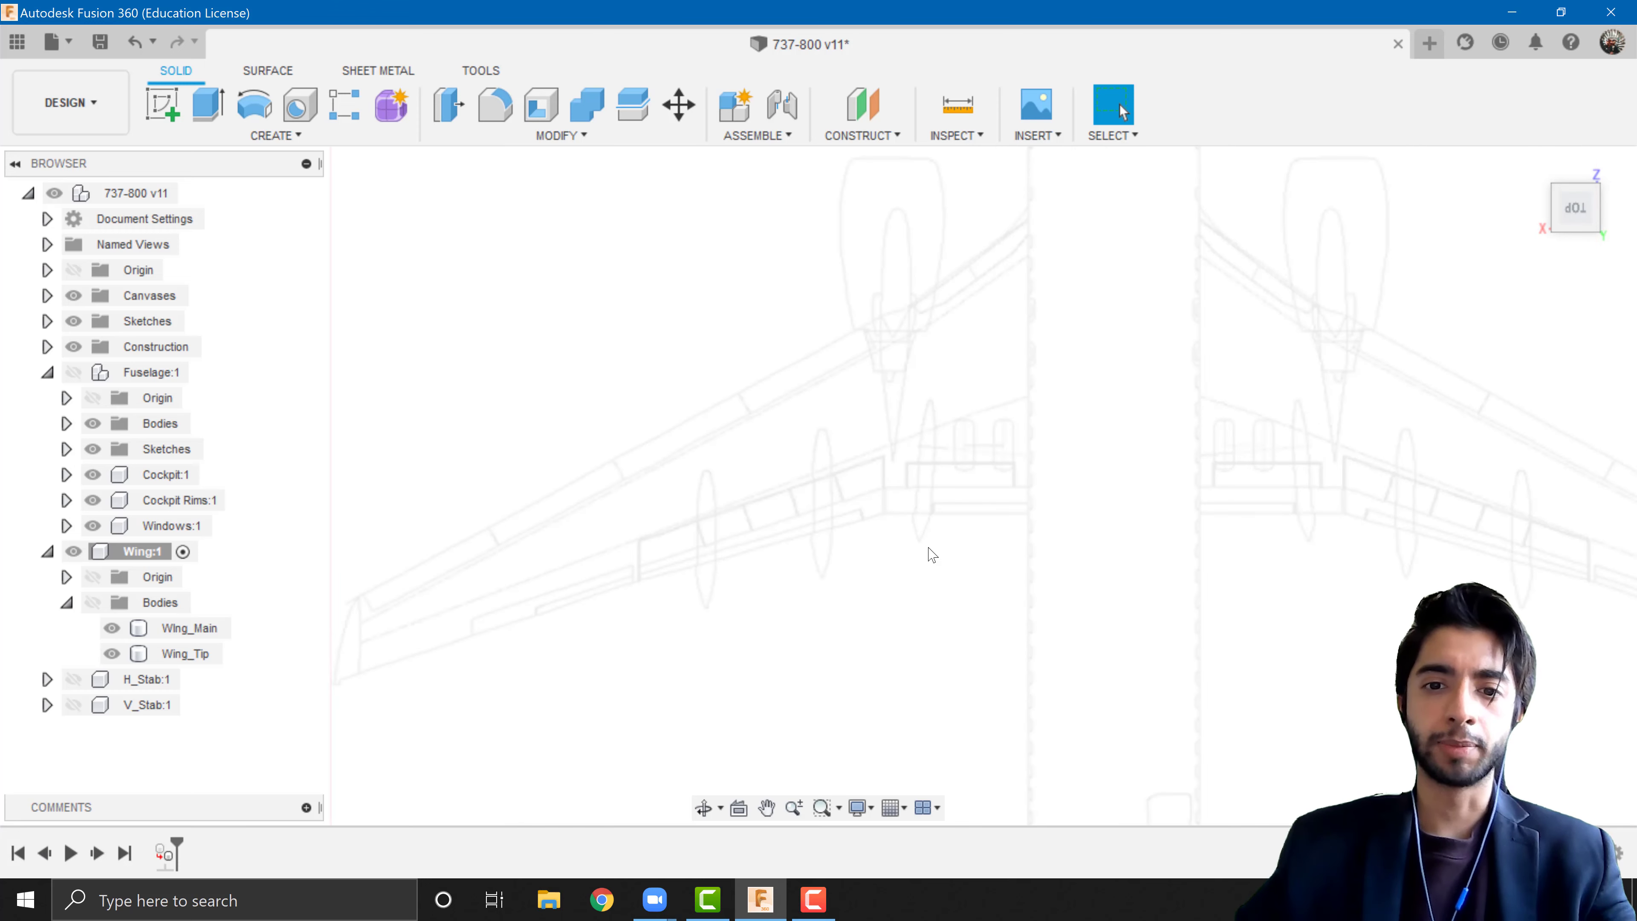
{"action": "scroll", "coordinate": [801, 550], "scroll_direction": "down", "scroll_amount": 1}
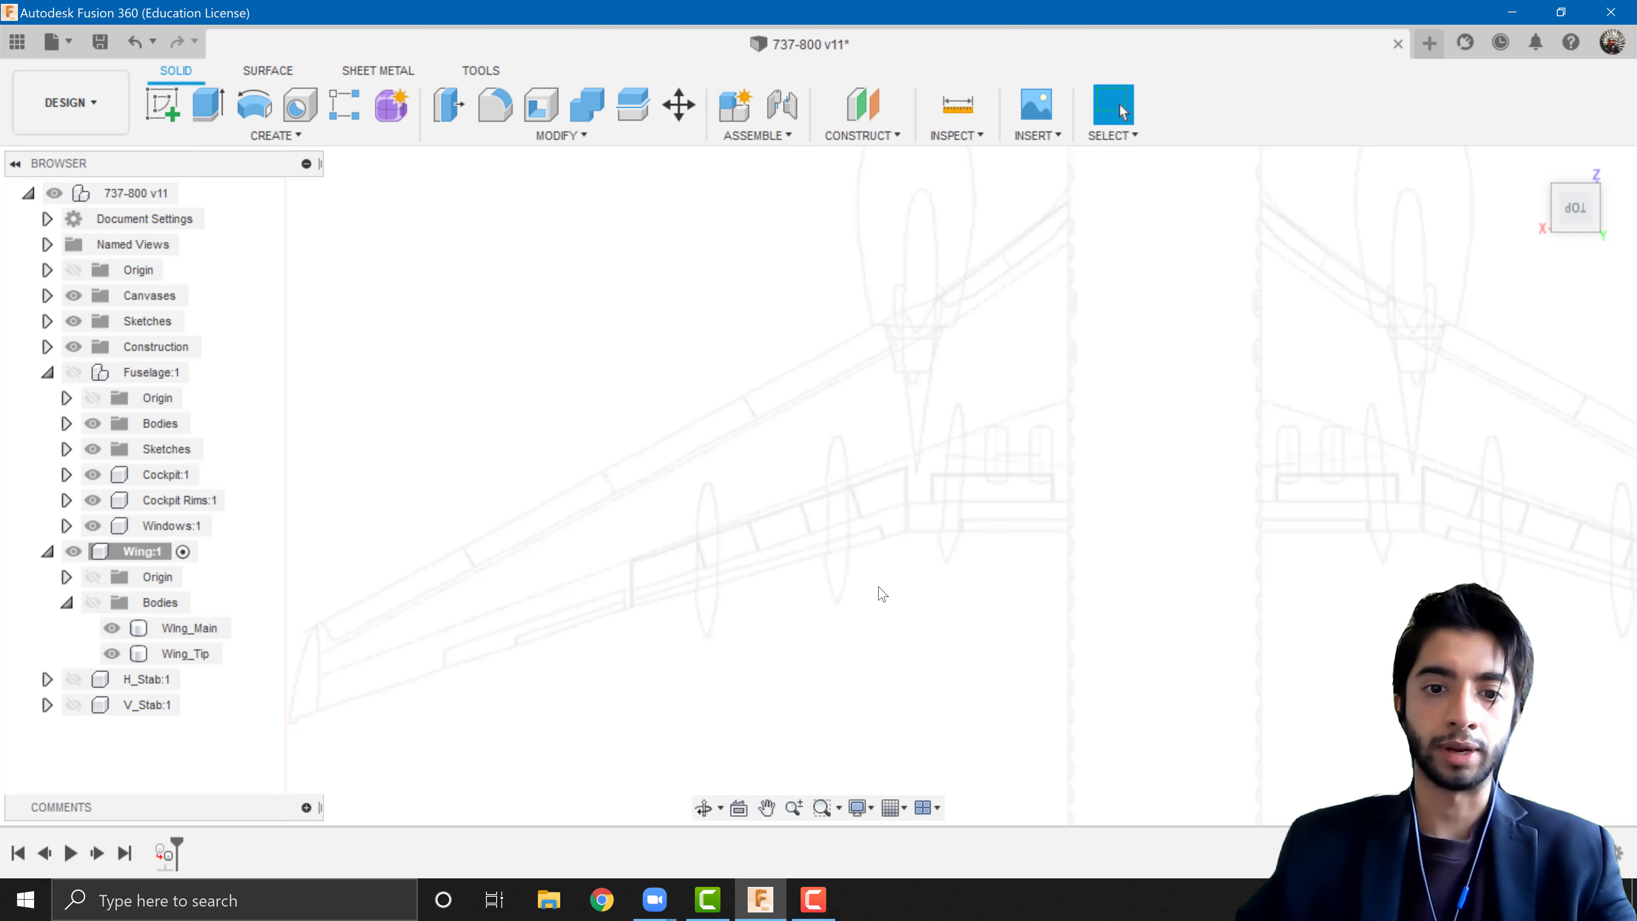
{"action": "left_click", "coordinate": [92, 601]}
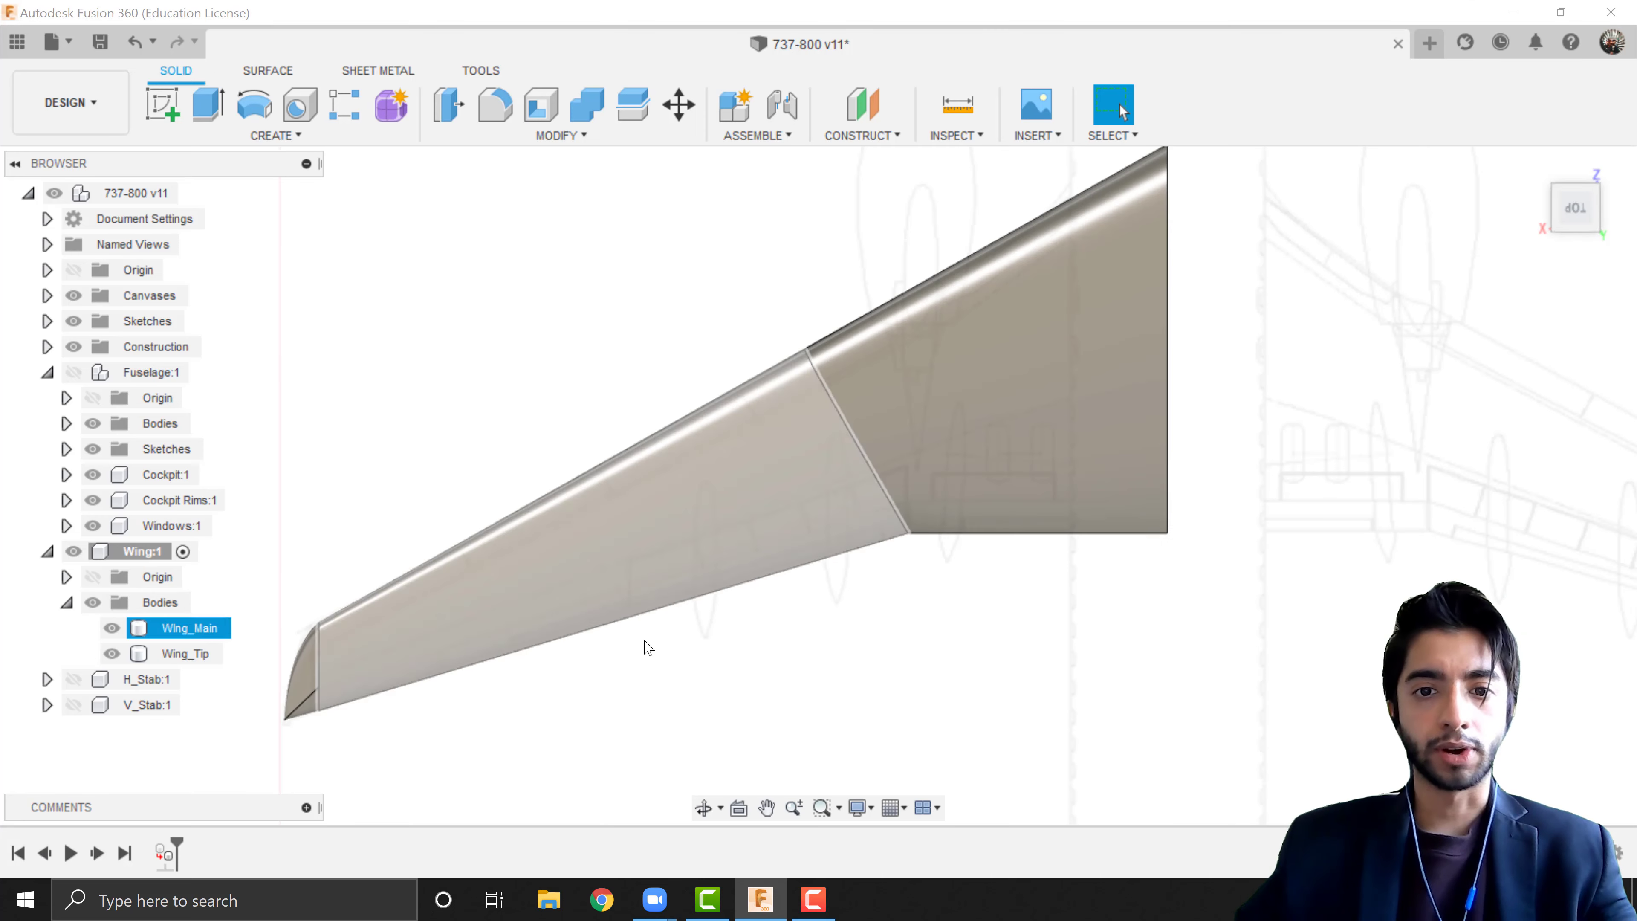
{"action": "left_click", "coordinate": [93, 603]}
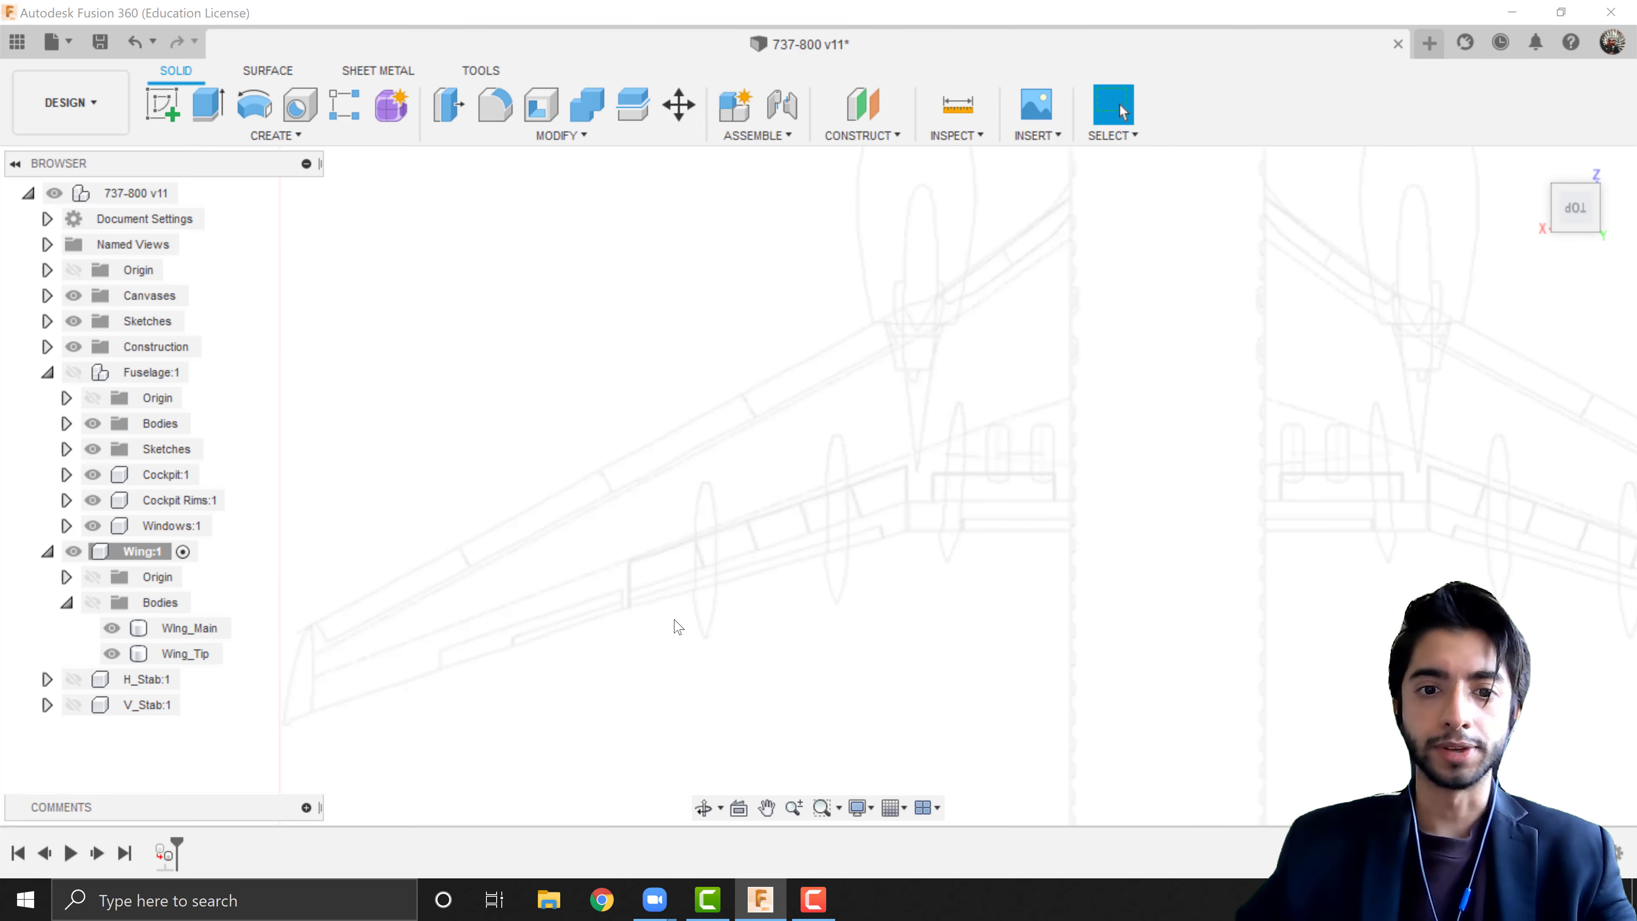
- Create a sketch in the Wing component on the horizontal XZ origin plane
{"action": "middle_click_drag", "start_coordinate": [834, 579], "coordinate": [885, 541]}
{"action": "left_click", "coordinate": [162, 106]}
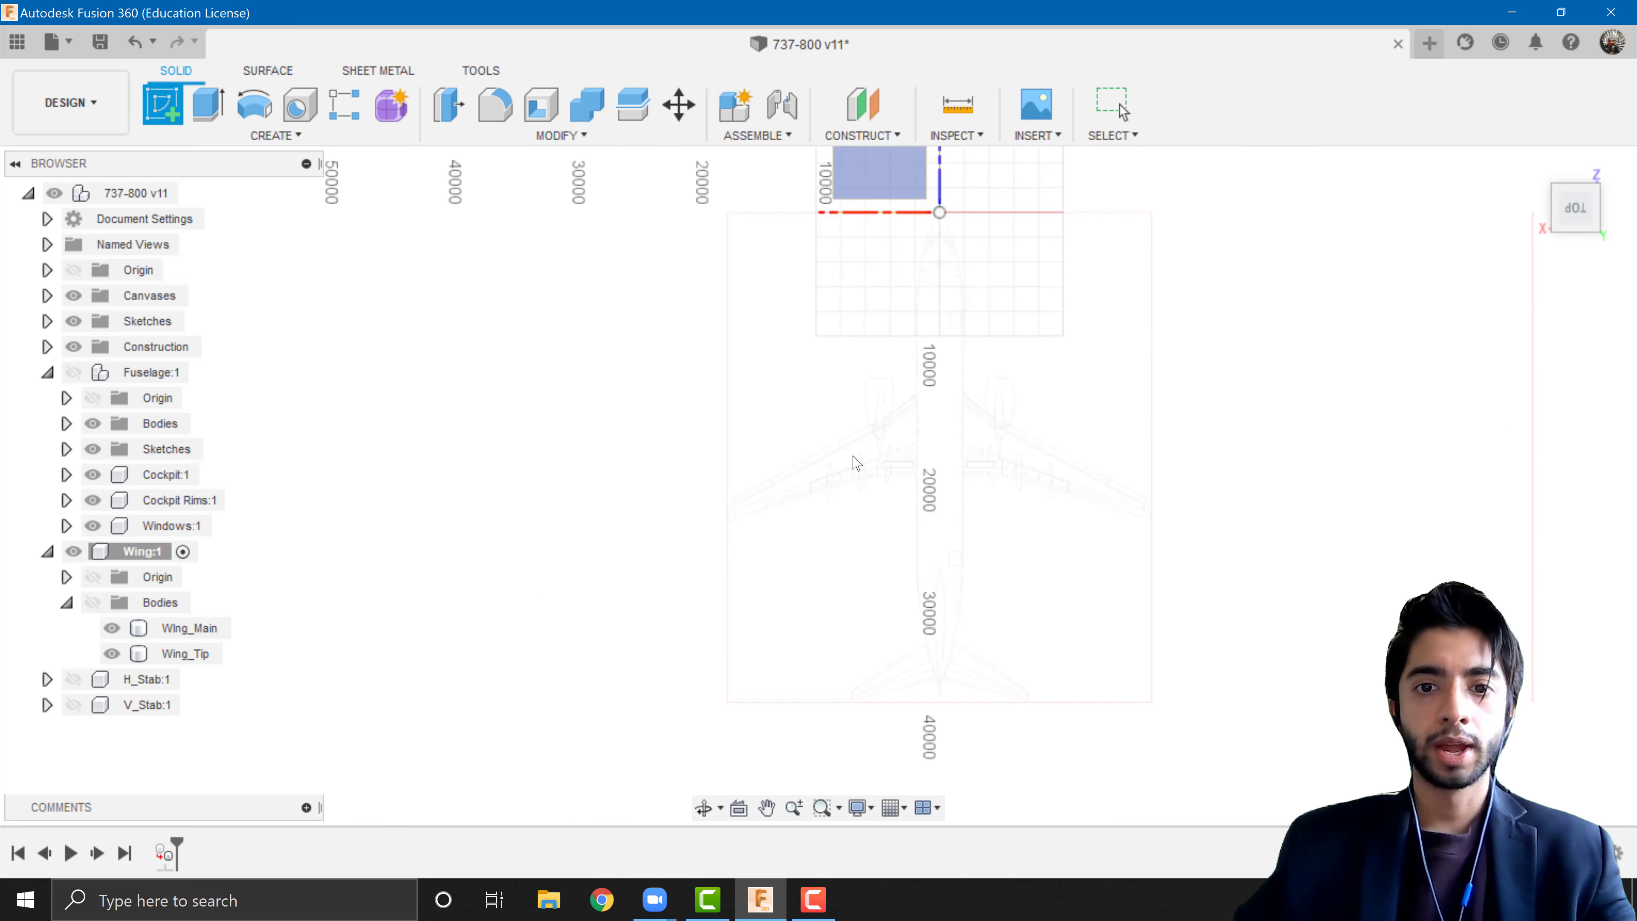
{"action": "left_click", "coordinate": [857, 243]}
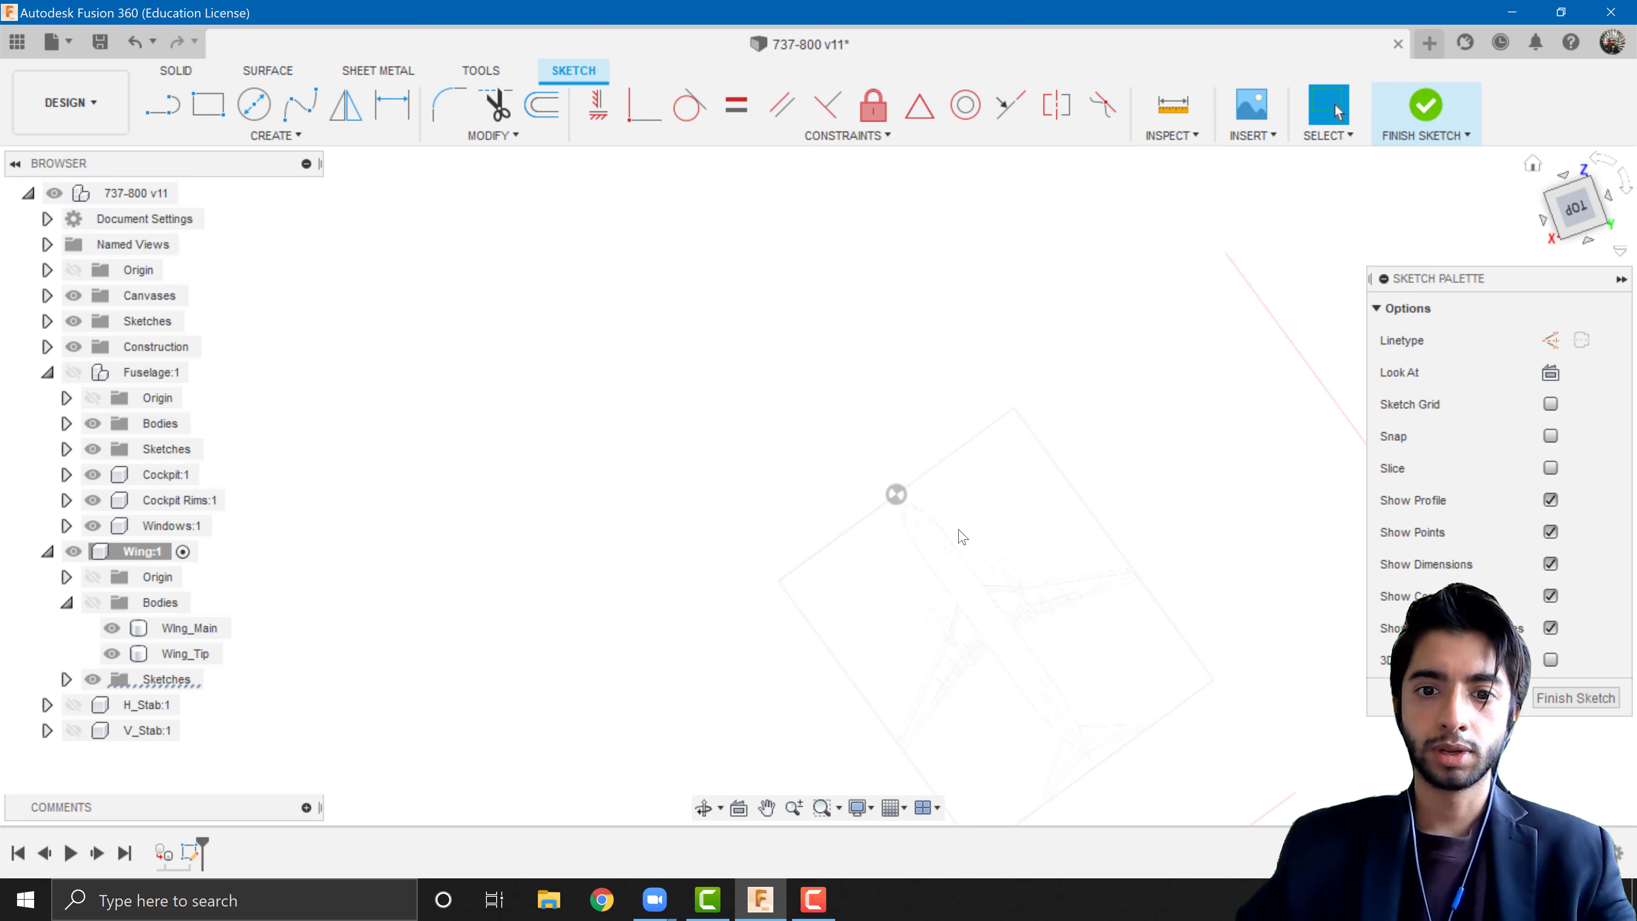
- Draw a vertical line through the trailing-edge kink and a perpendicular line from its forward end inboard along the inboard flap's front edge
{"action": "scroll", "coordinate": [856, 635], "scroll_direction": "up", "scroll_amount": 10}
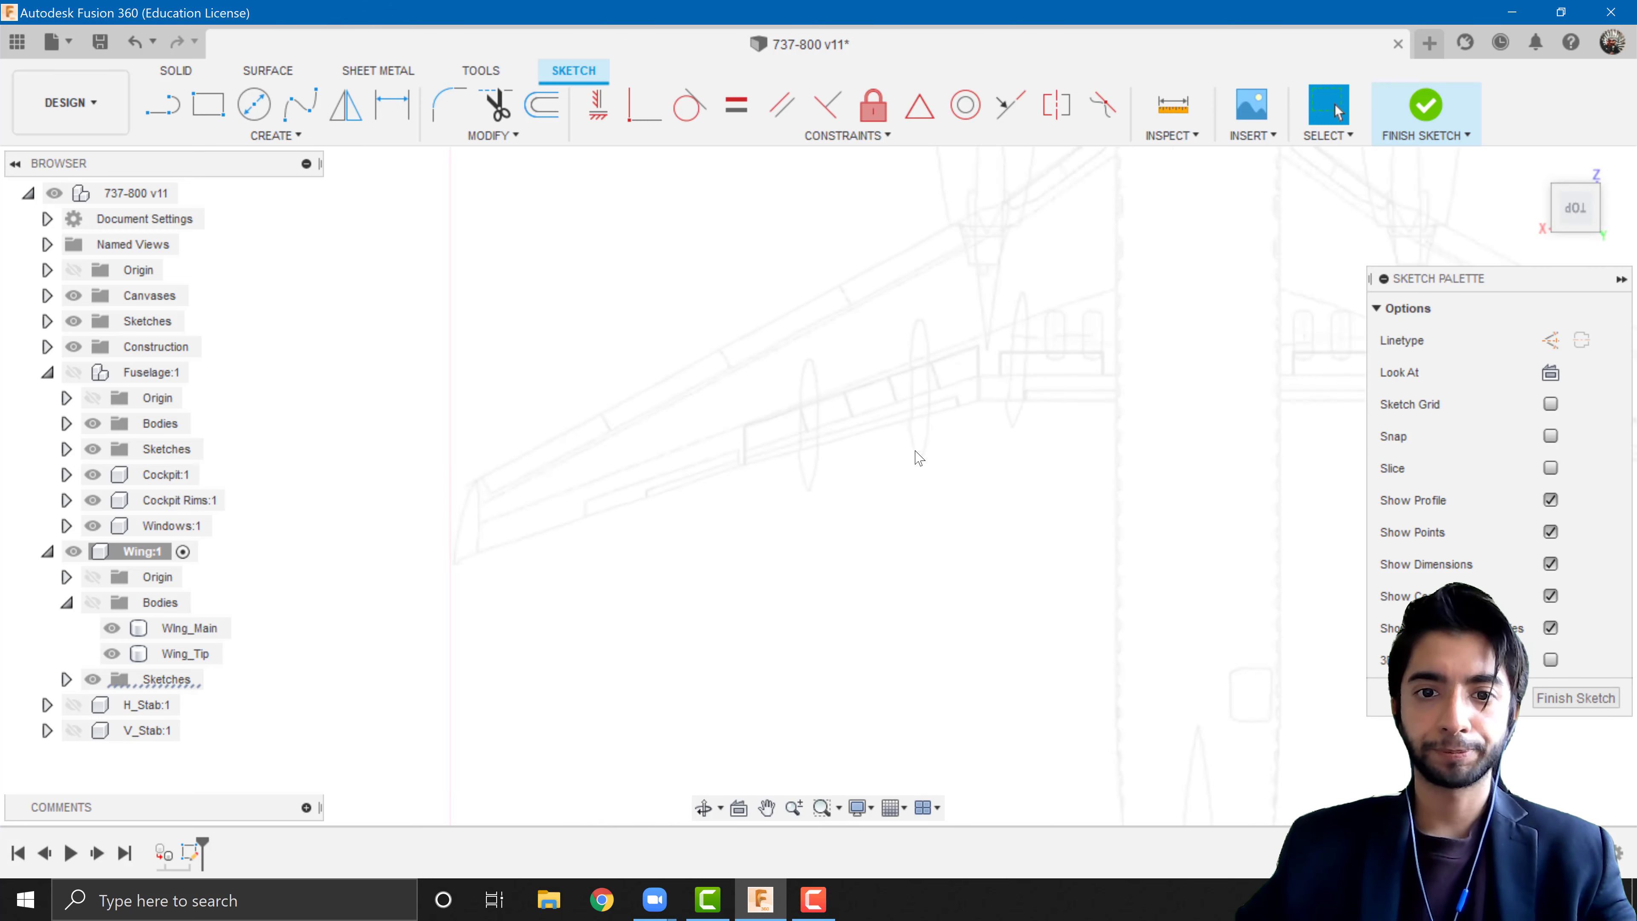
{"action": "middle_click_drag", "start_coordinate": [869, 404], "coordinate": [622, 453]}
{"action": "scroll", "coordinate": [639, 463], "scroll_direction": "up", "scroll_amount": 3}
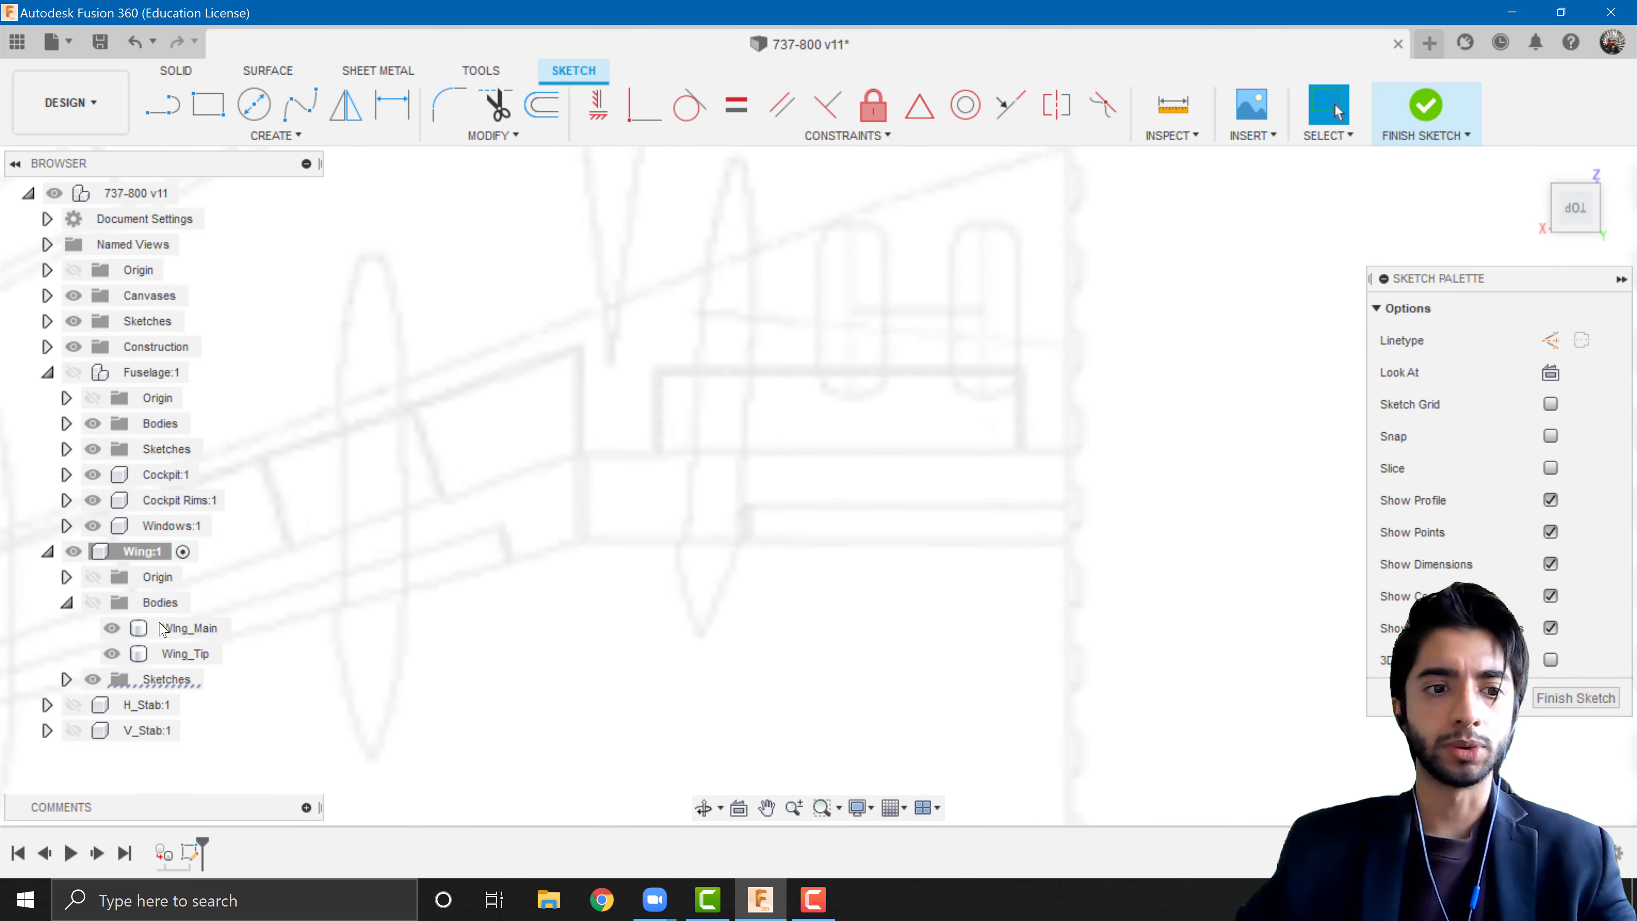
{"action": "left_click", "coordinate": [164, 106]}
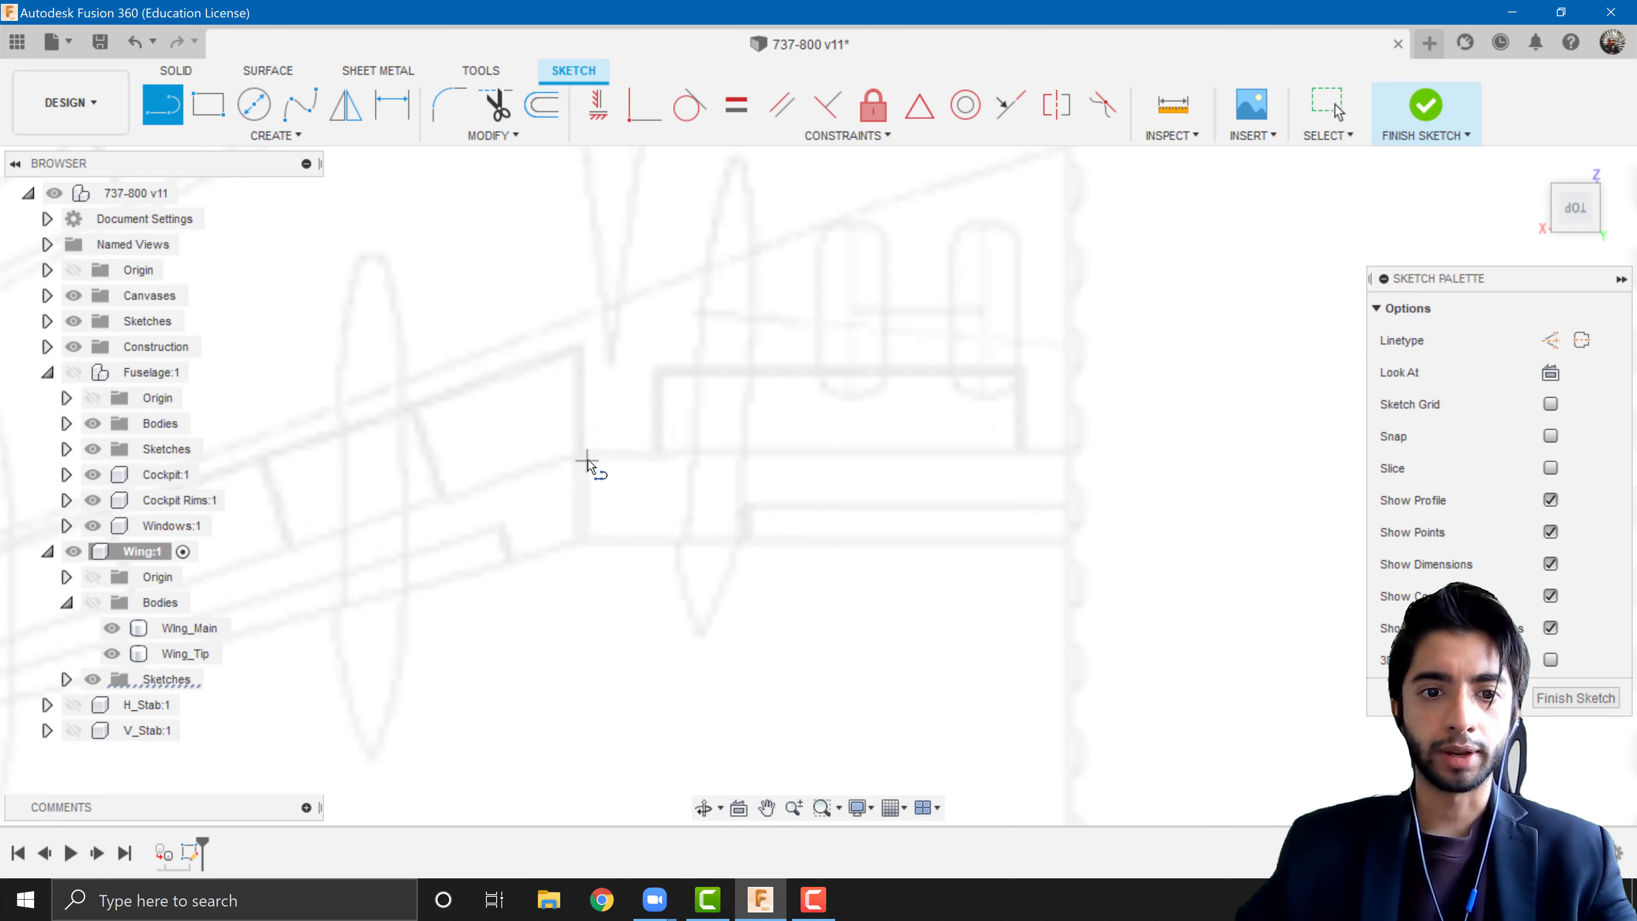
{"action": "left_click", "coordinate": [586, 451]}
{"action": "left_click", "coordinate": [585, 646]}
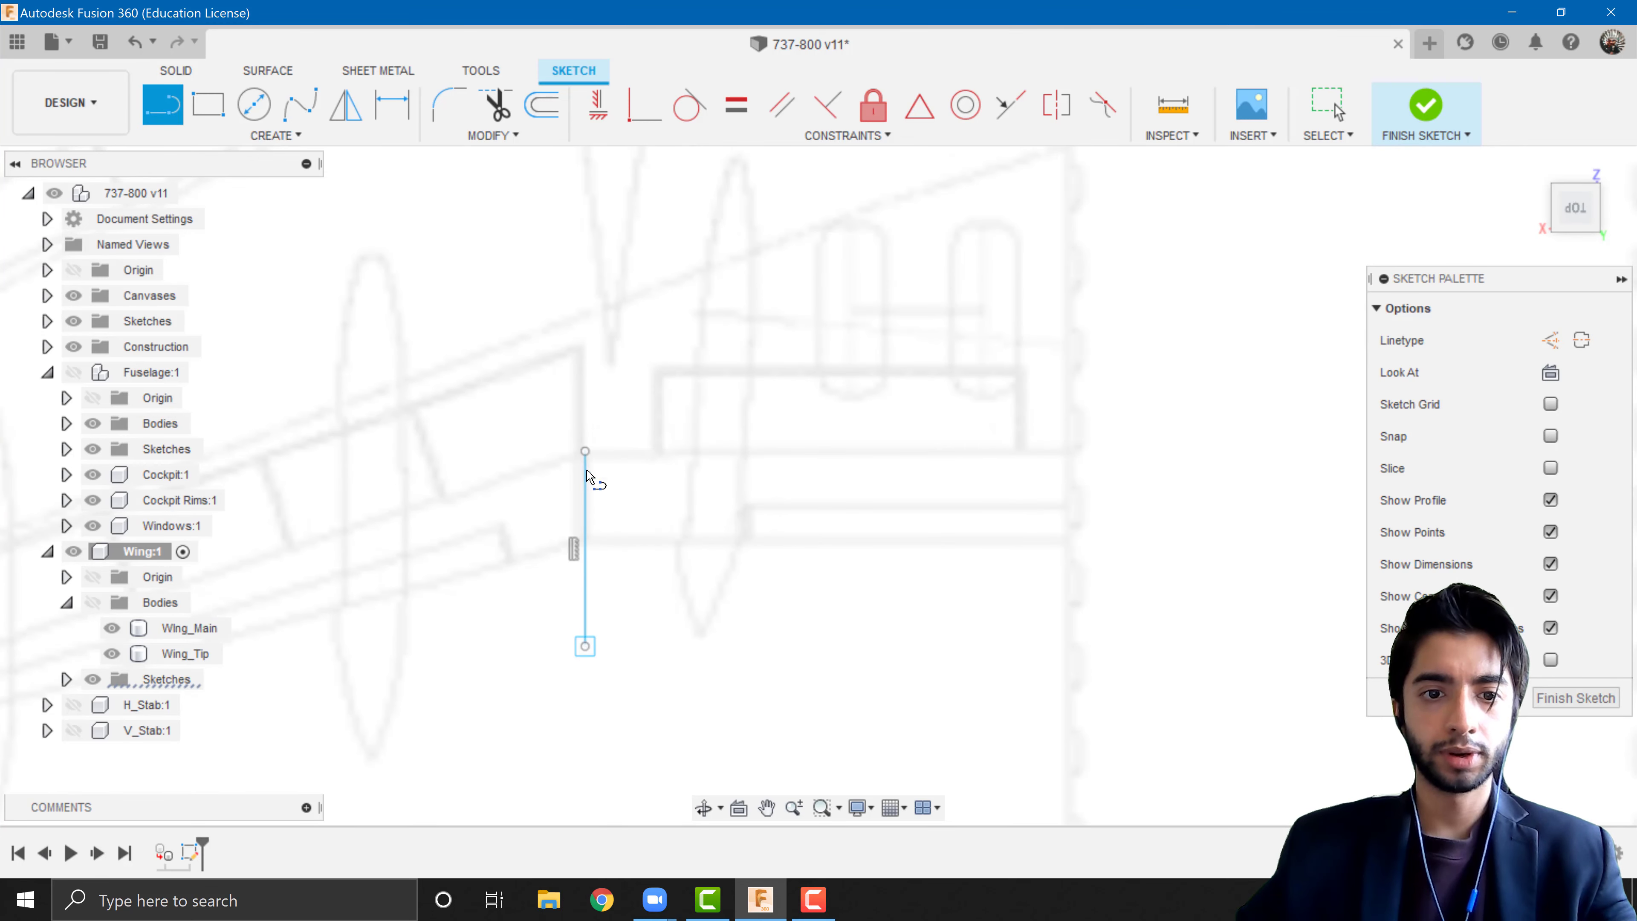
{"action": "left_click", "coordinate": [1145, 451]}
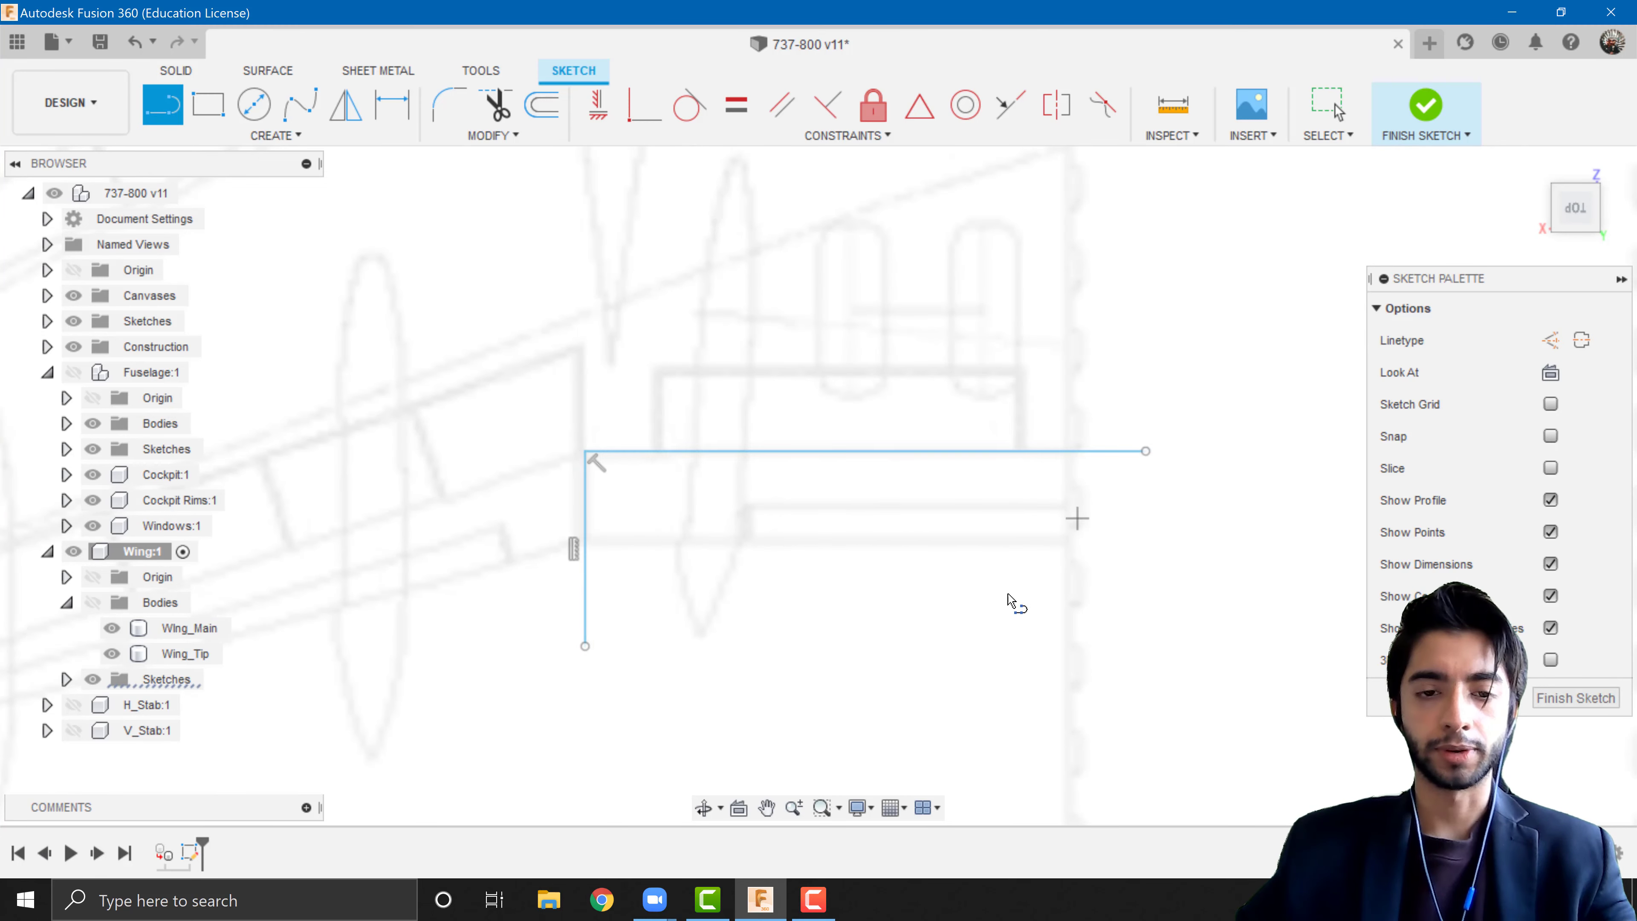
{"action": "key", "text": "Escape"}
{"action": "scroll", "coordinate": [979, 620], "scroll_direction": "down", "scroll_amount": 3}
{"action": "scroll", "coordinate": [985, 567], "scroll_direction": "up", "scroll_amount": 2}
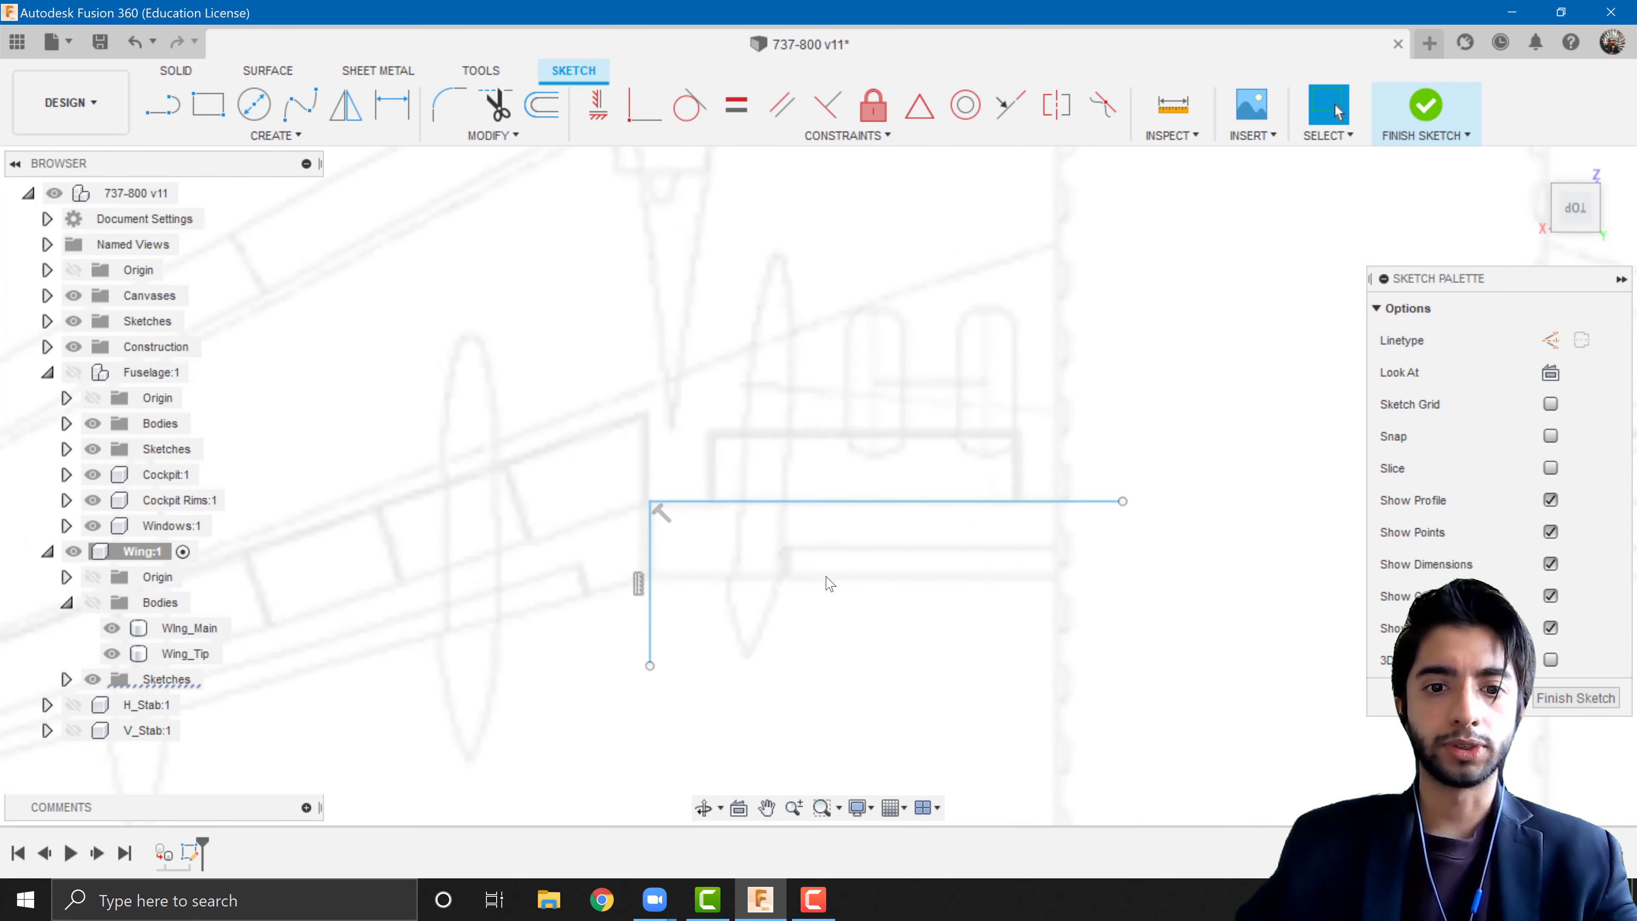
{"action": "scroll", "coordinate": [829, 583], "scroll_direction": "up", "scroll_amount": 1}
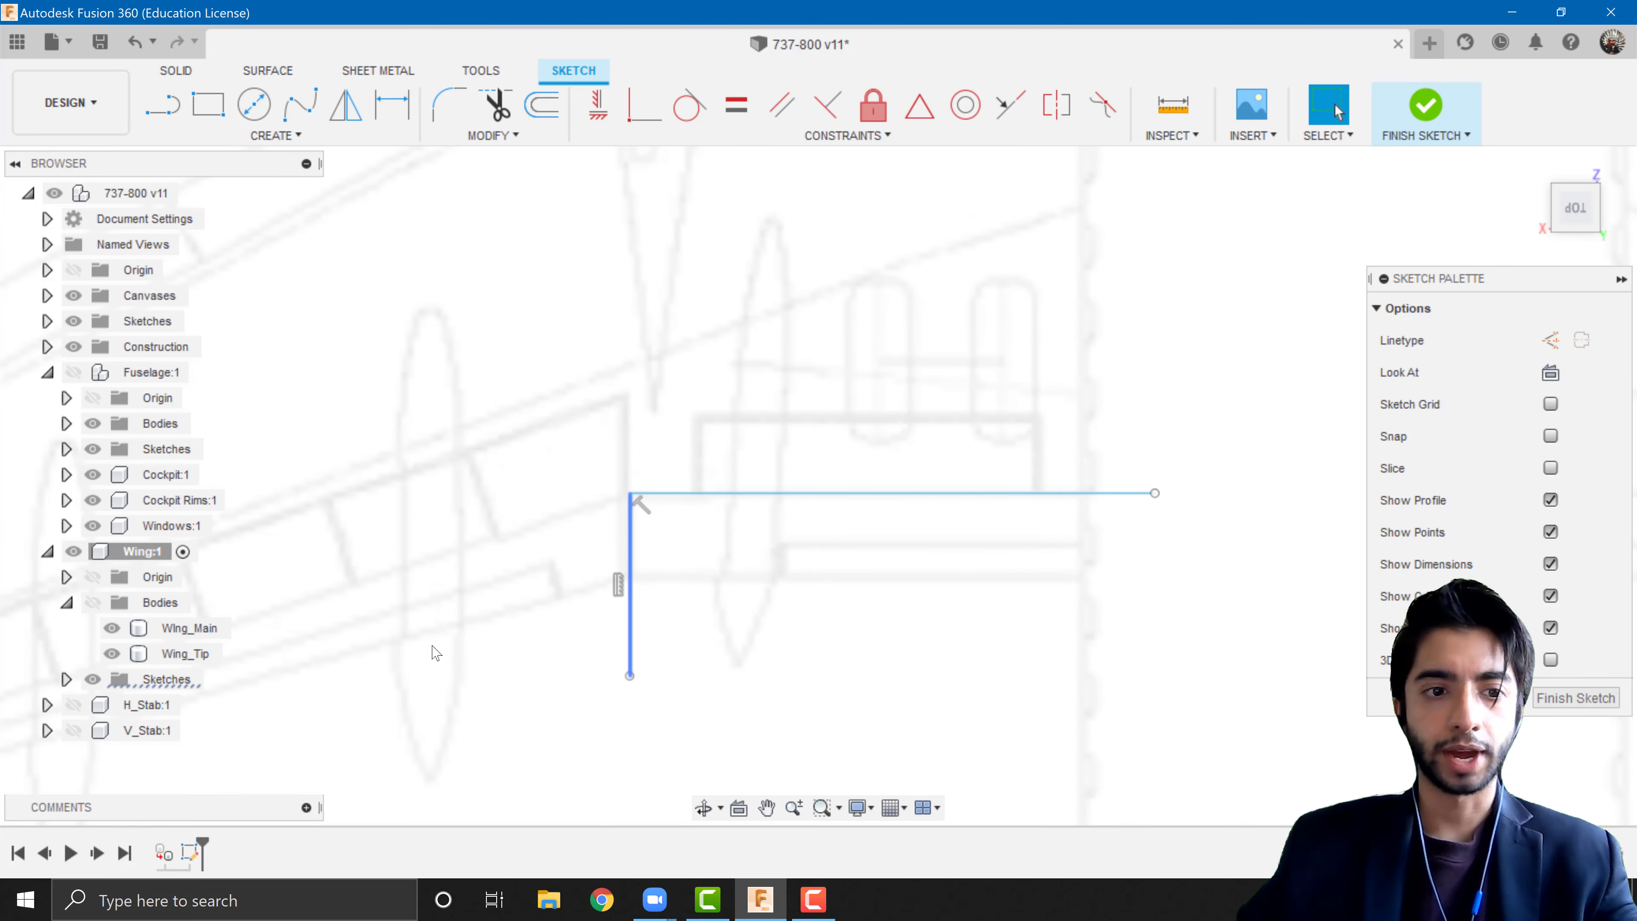
- Show the Wing's bodies with Sketch2 visible and check the new lines against the trailing-edge kink
{"action": "left_click", "coordinate": [65, 678]}
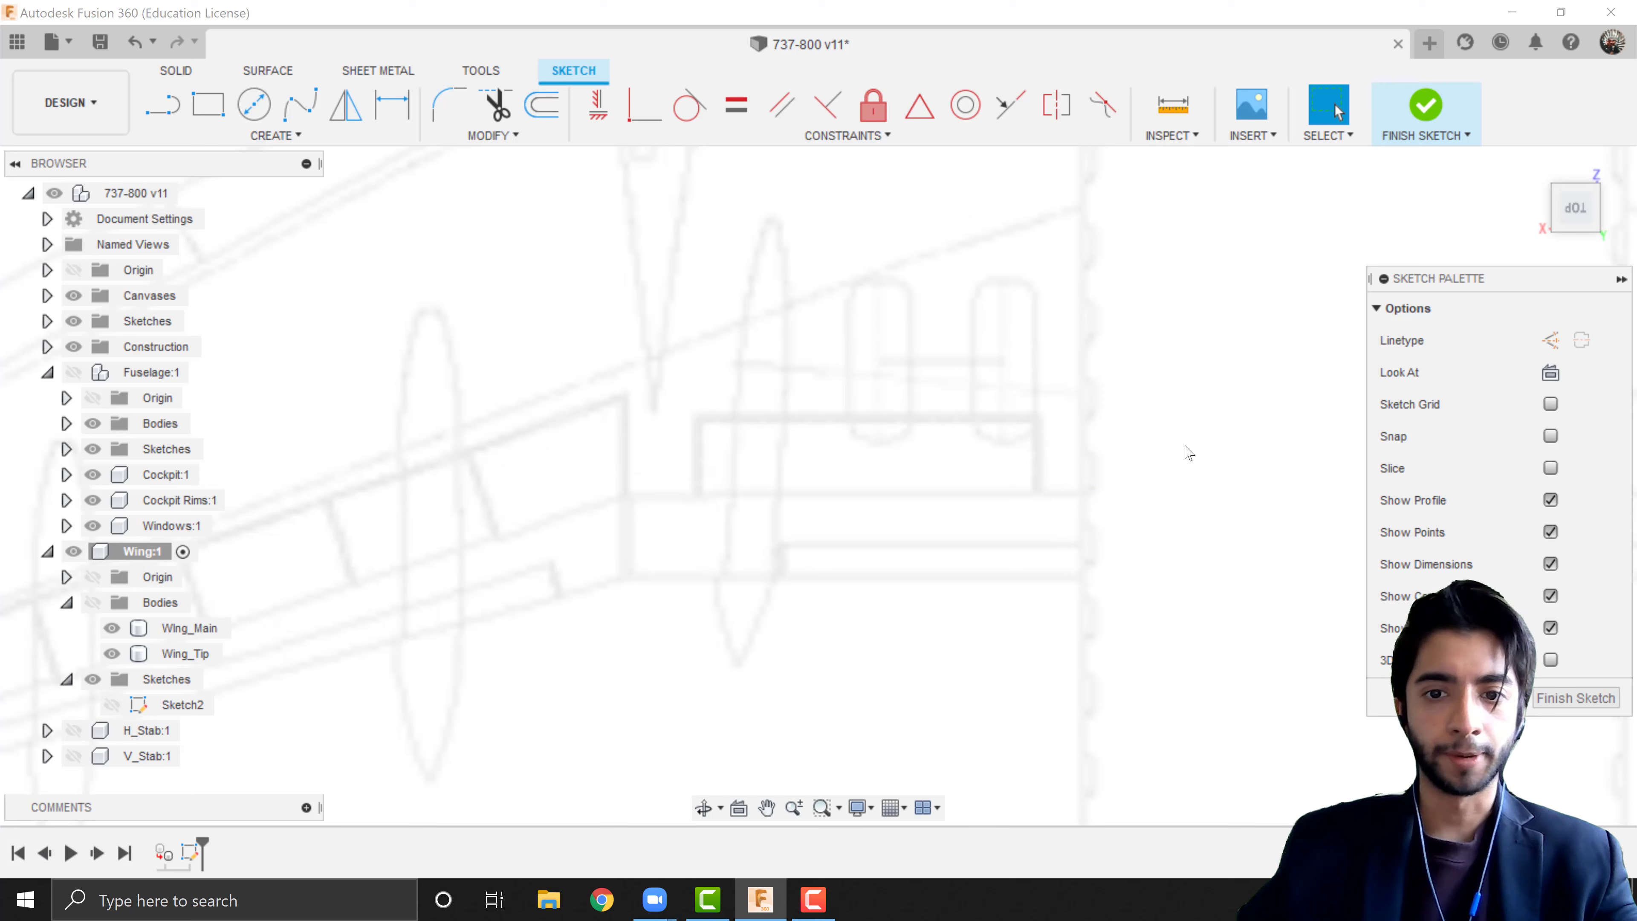
{"action": "left_click", "coordinate": [112, 704]}
{"action": "left_click", "coordinate": [93, 602]}
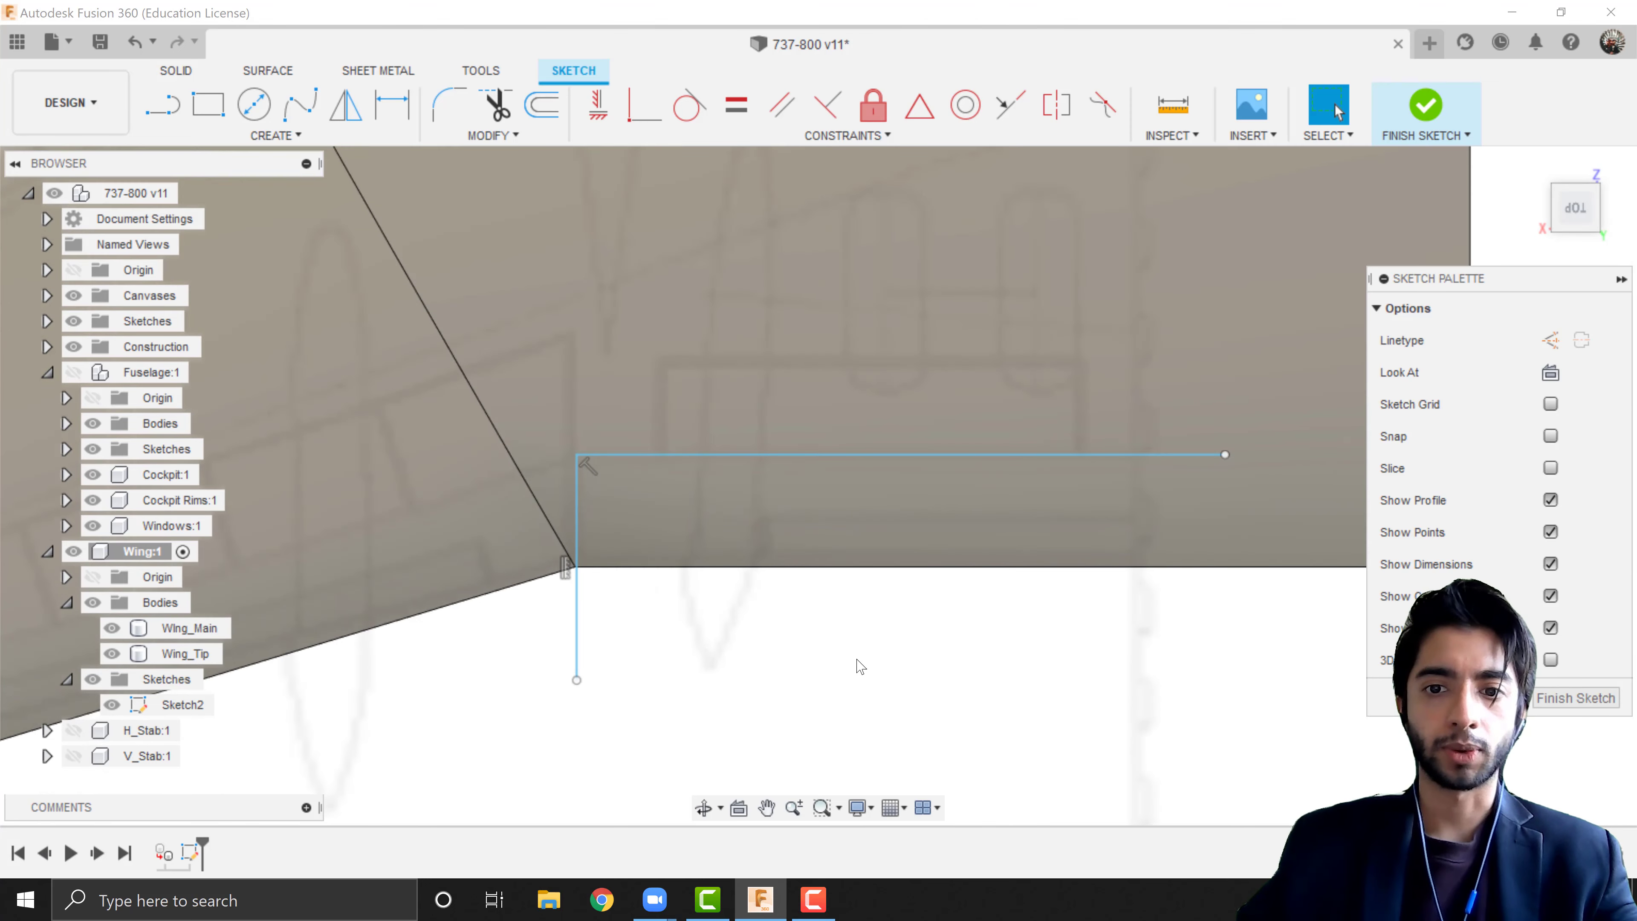
{"action": "scroll", "coordinate": [860, 666], "scroll_direction": "down", "scroll_amount": 2}
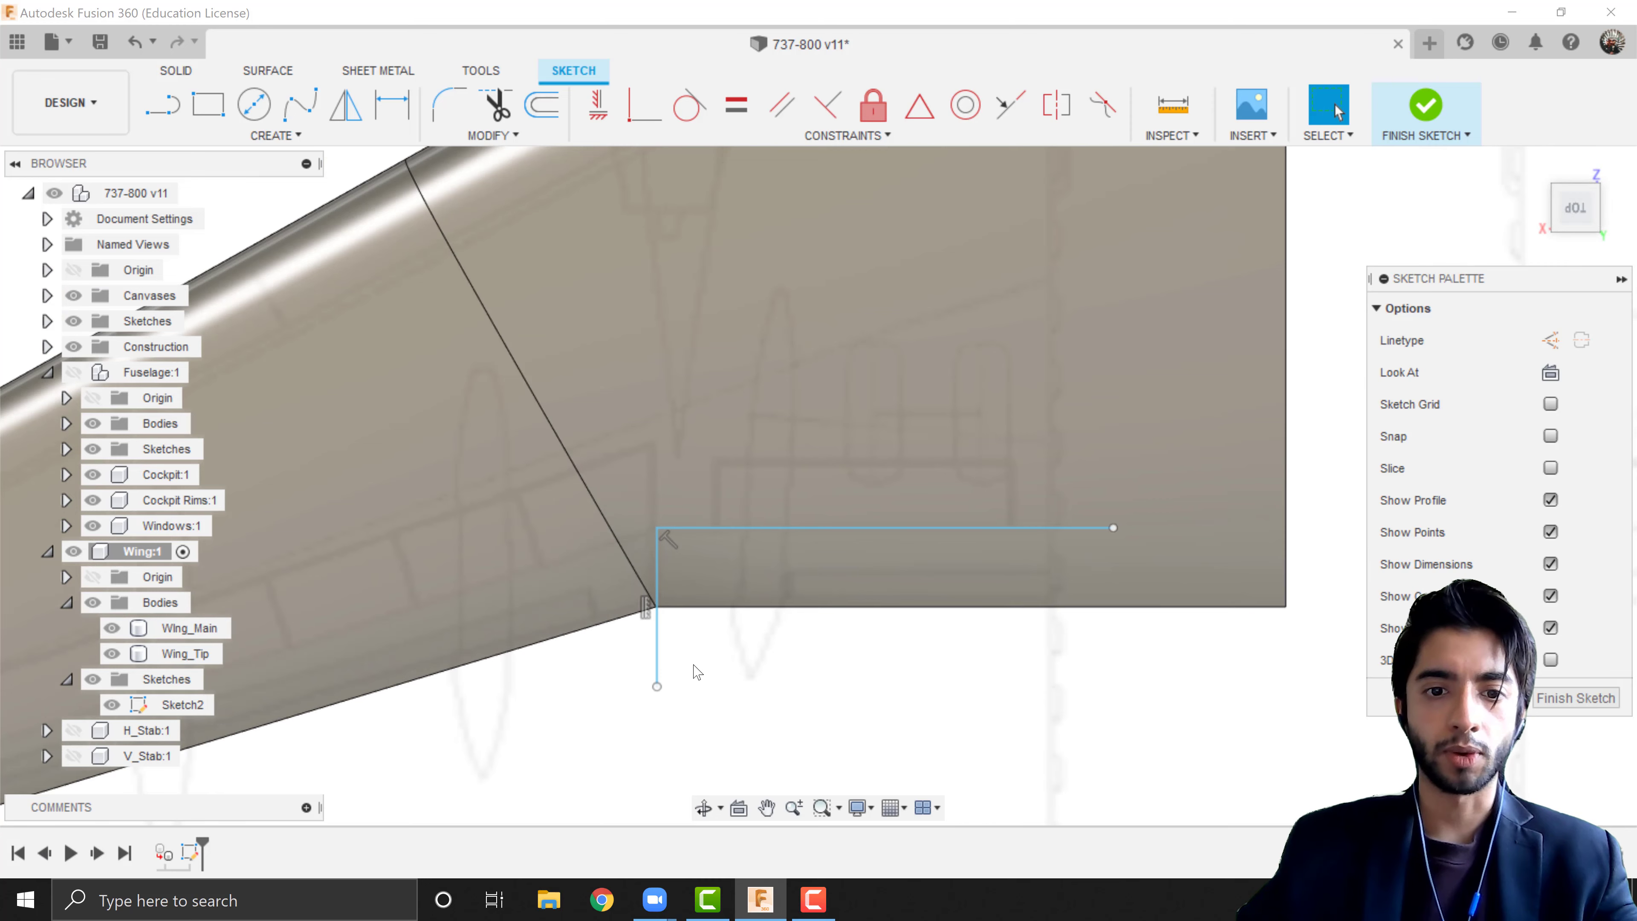
{"action": "scroll", "coordinate": [697, 672], "scroll_direction": "up", "scroll_amount": 5}
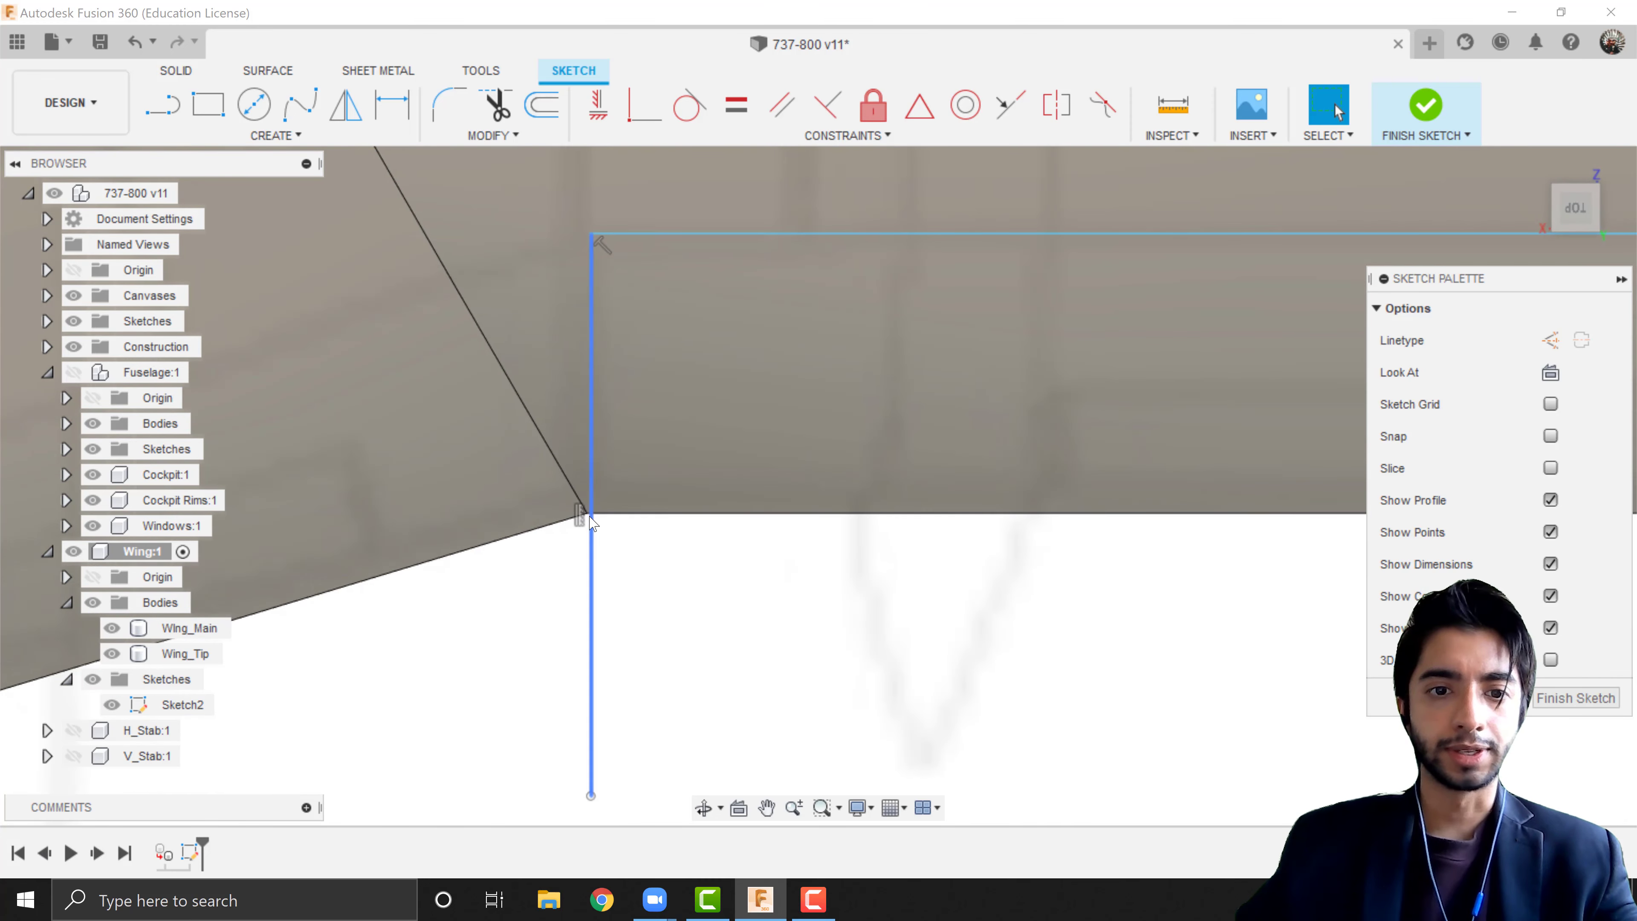
{"action": "scroll", "coordinate": [591, 519], "scroll_direction": "down", "scroll_amount": 2}
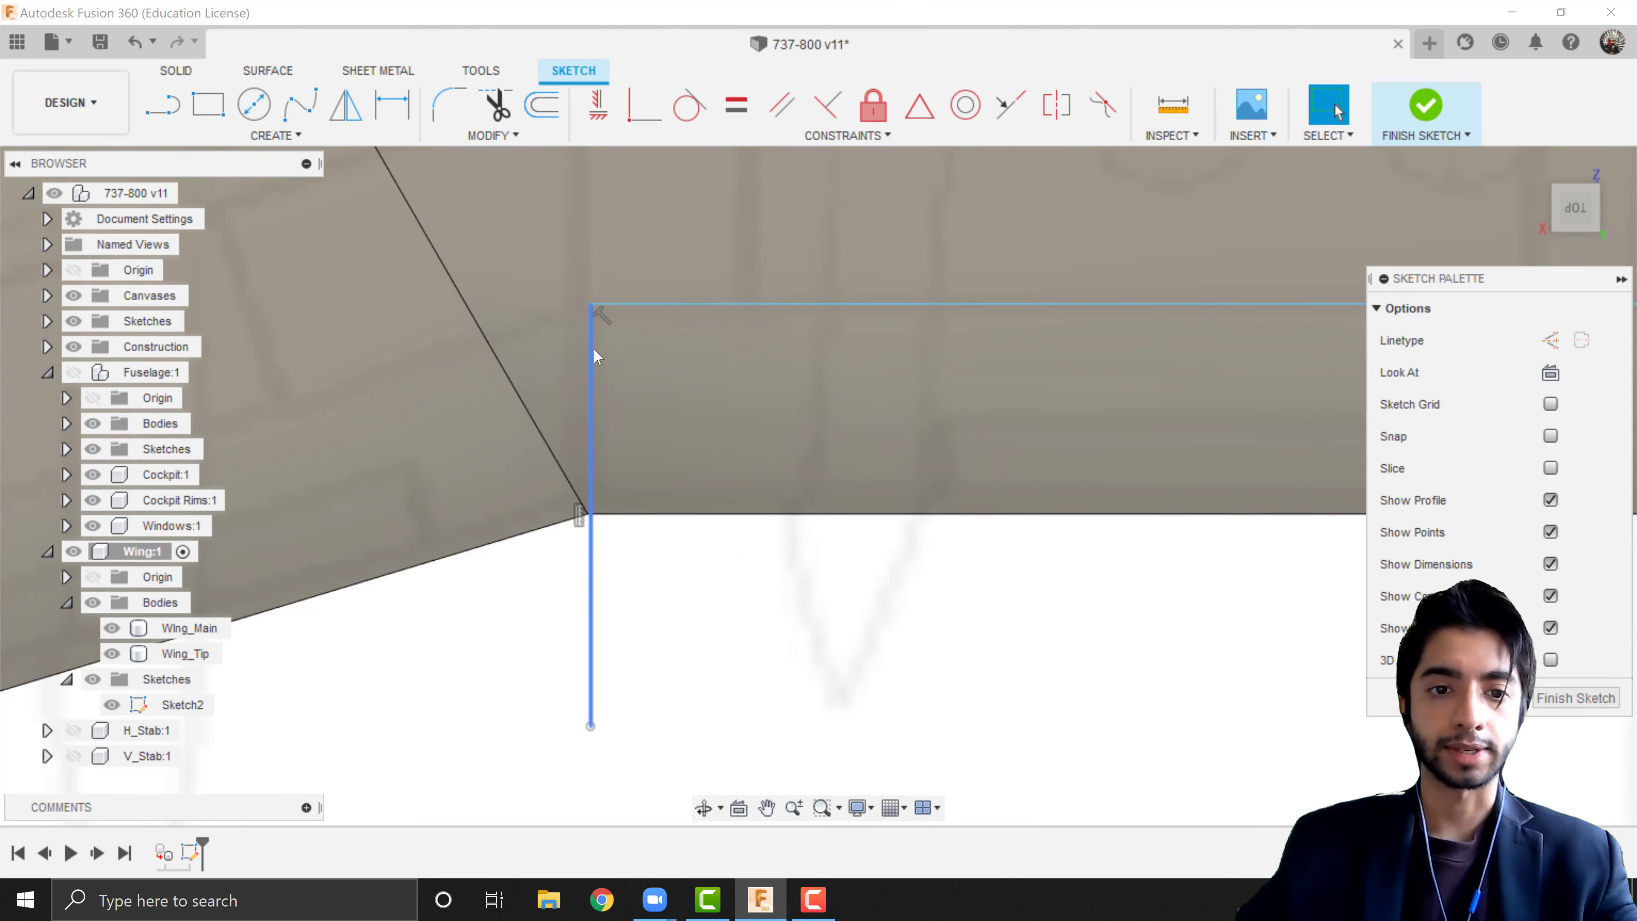
{"action": "scroll", "coordinate": [589, 478], "scroll_direction": "up", "scroll_amount": 3}
{"action": "scroll", "coordinate": [589, 478], "scroll_direction": "down", "scroll_amount": 3}
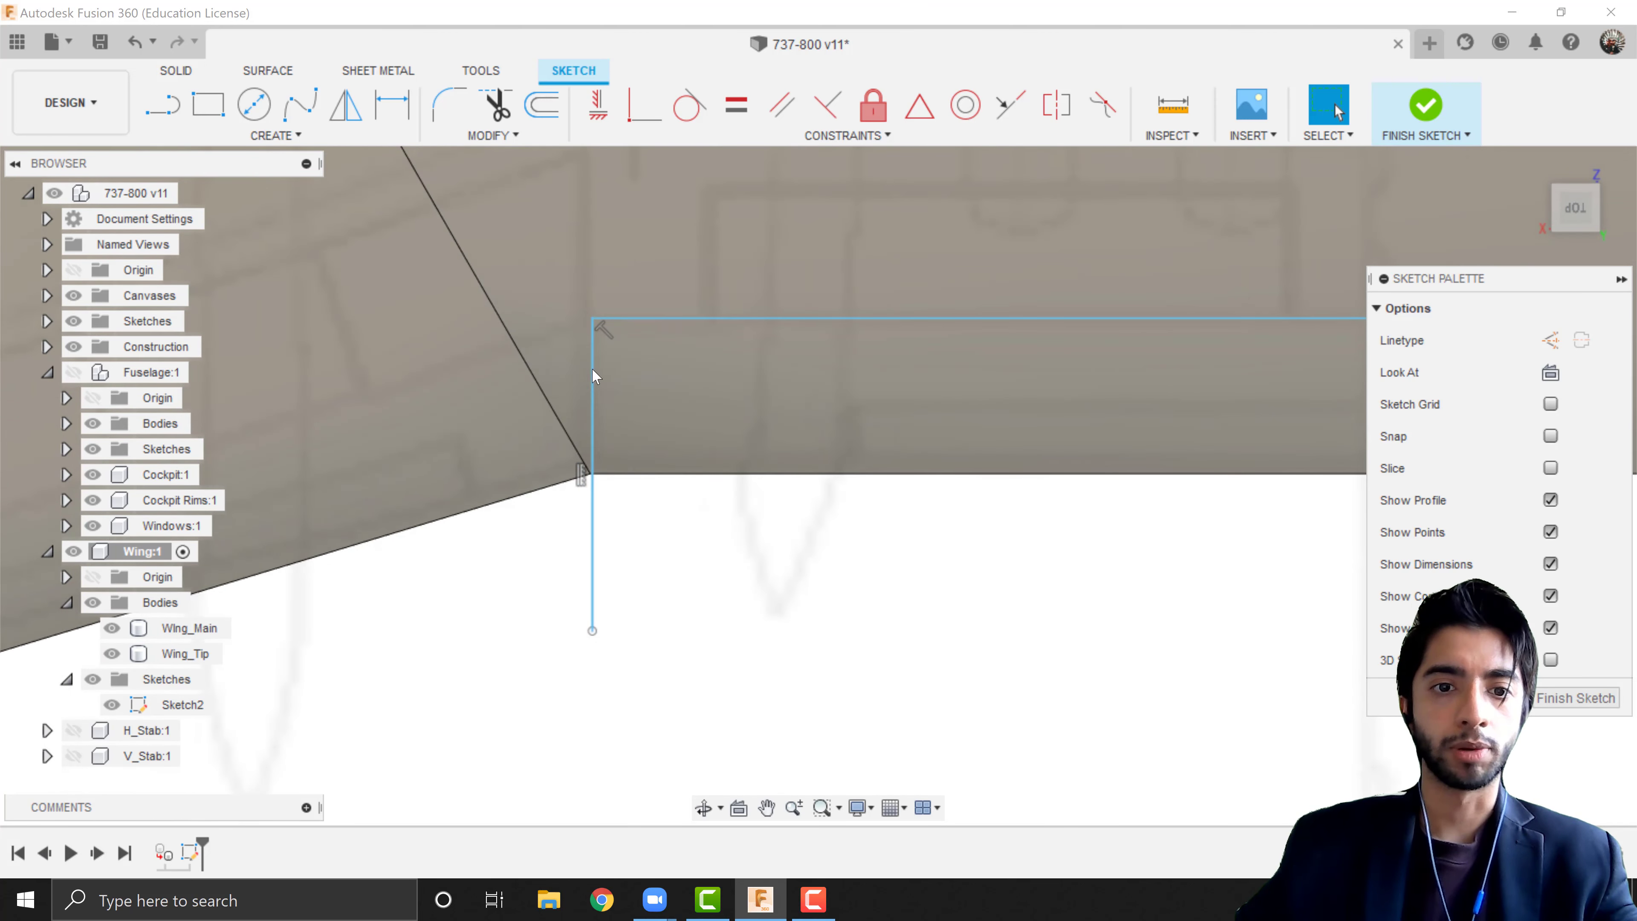
- Reposition the vertical line at the trailing-edge kink so it sits slightly inboard of the kink
{"action": "left_click_drag", "start_coordinate": [592, 379], "coordinate": [548, 375]}
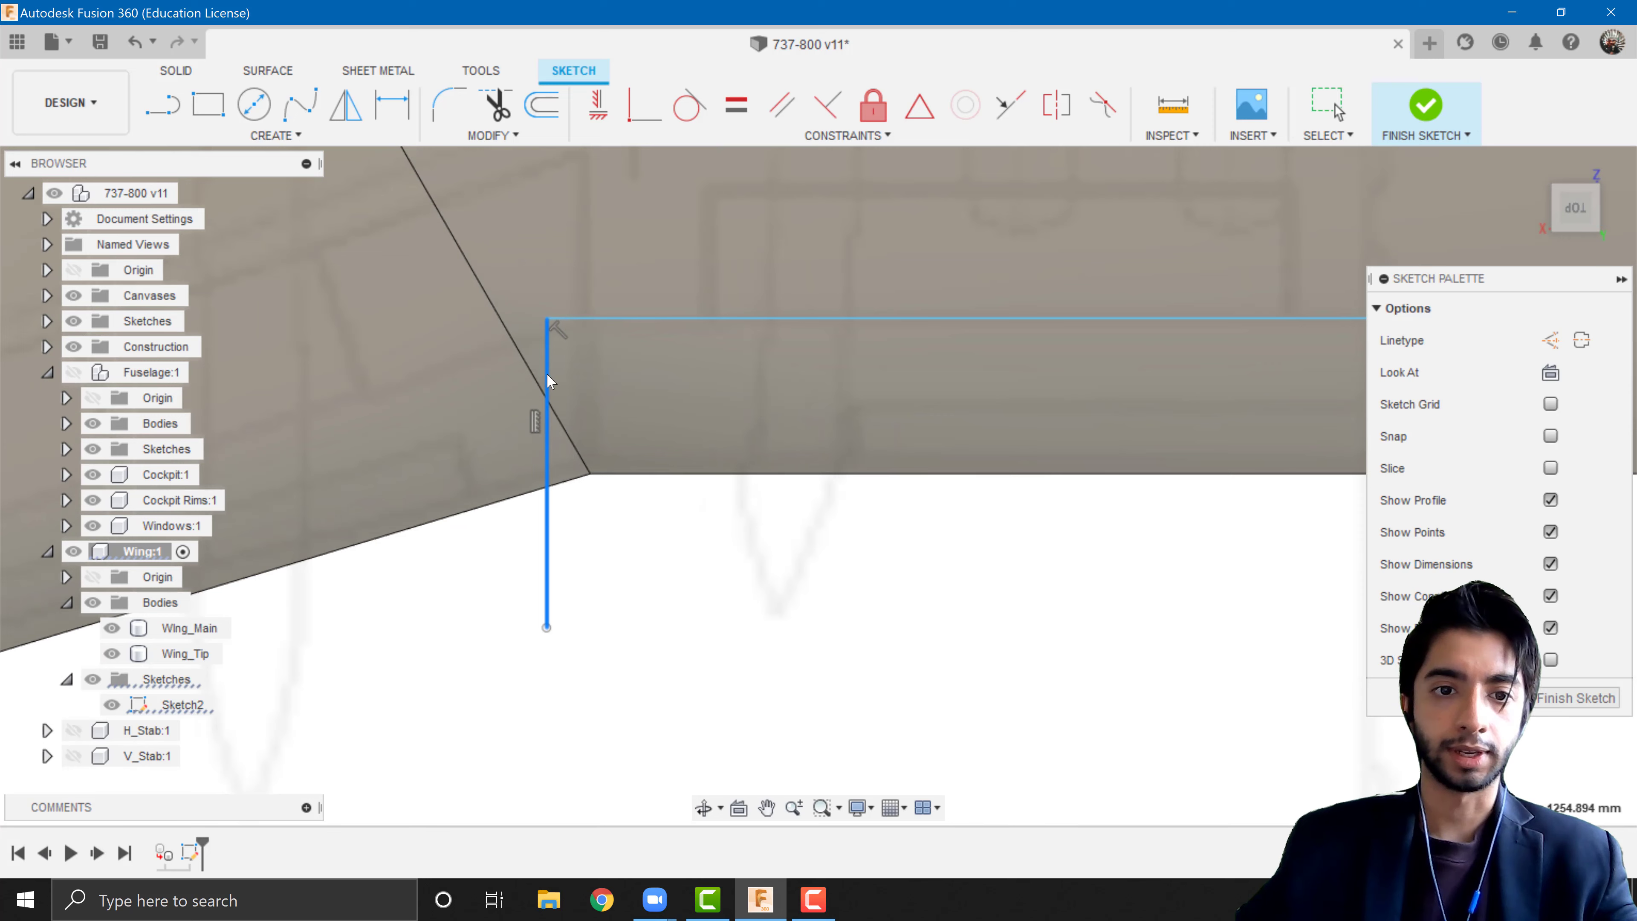
{"action": "mouse_move", "coordinate": [547, 447]}
{"action": "left_mouse_down"}
{"action": "mouse_move", "coordinate": [602, 464]}
{"action": "mouse_move", "coordinate": [596, 490]}
{"action": "left_mouse_up"}
{"action": "scroll", "coordinate": [592, 506], "scroll_direction": "up", "scroll_amount": 2}
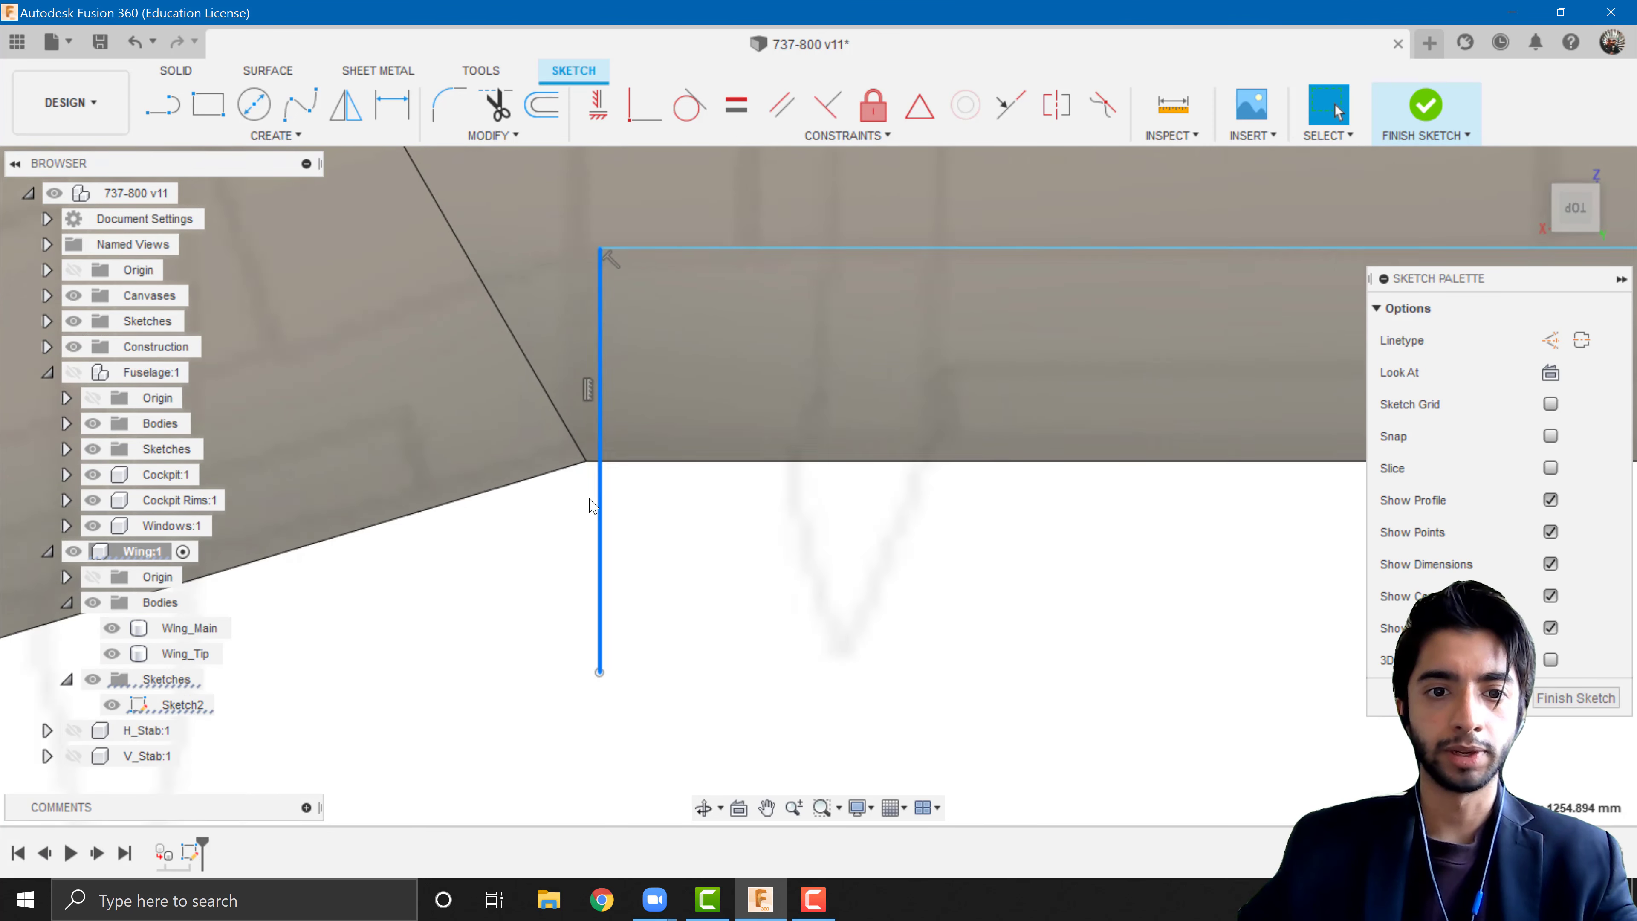
{"action": "scroll", "coordinate": [592, 506], "scroll_direction": "up", "scroll_amount": 2}
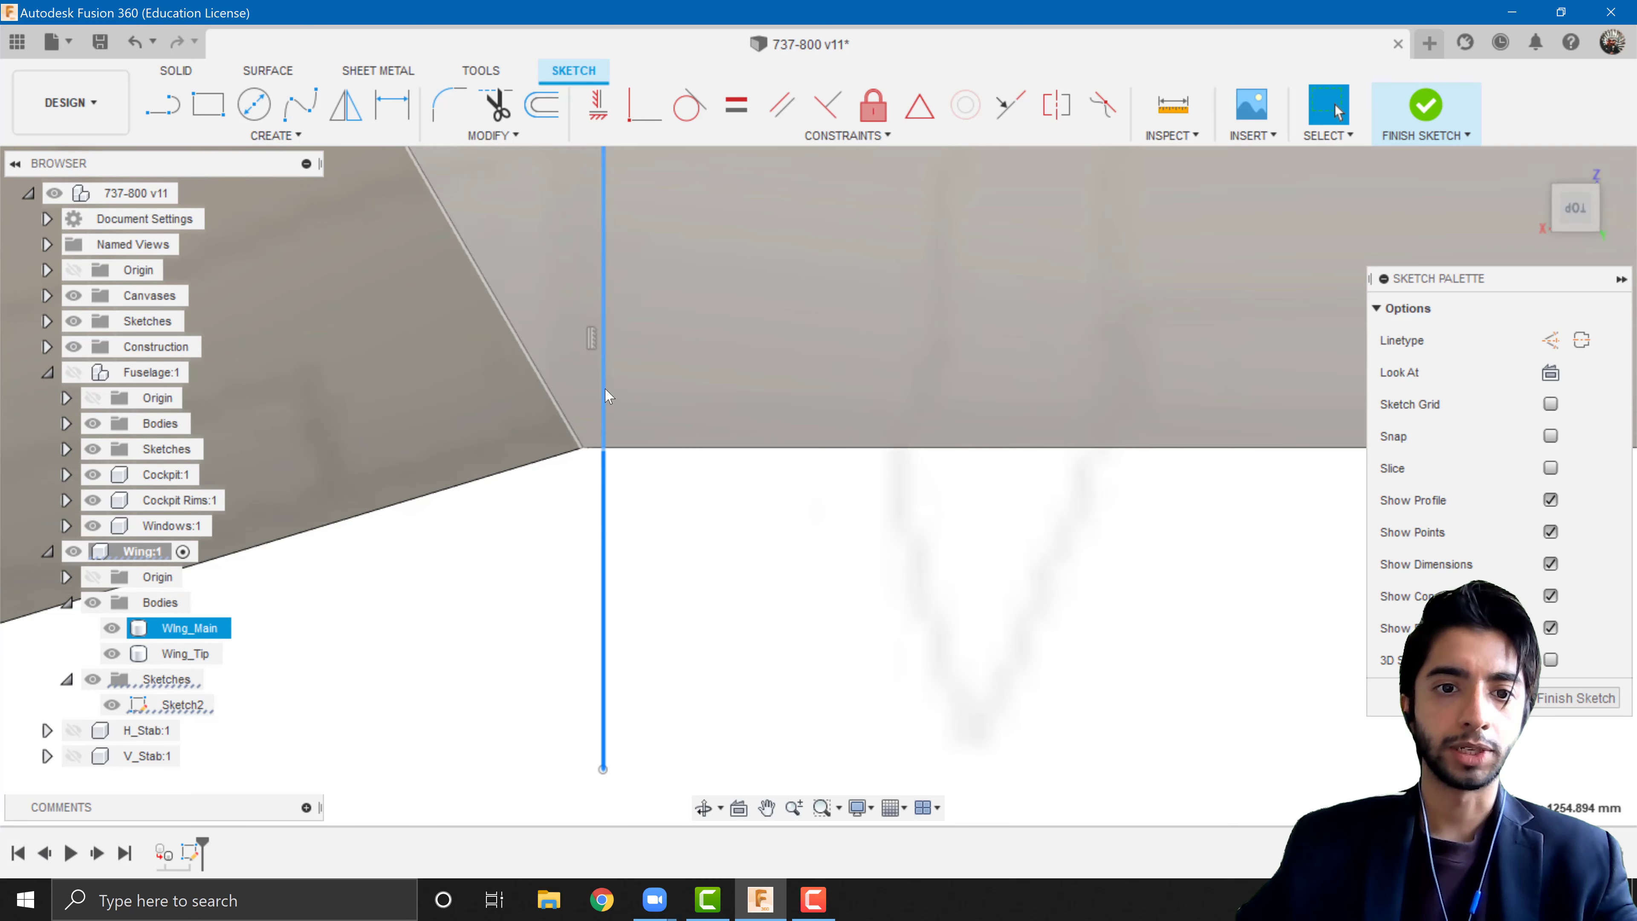
{"action": "scroll", "coordinate": [548, 390], "scroll_direction": "down", "scroll_amount": 3}
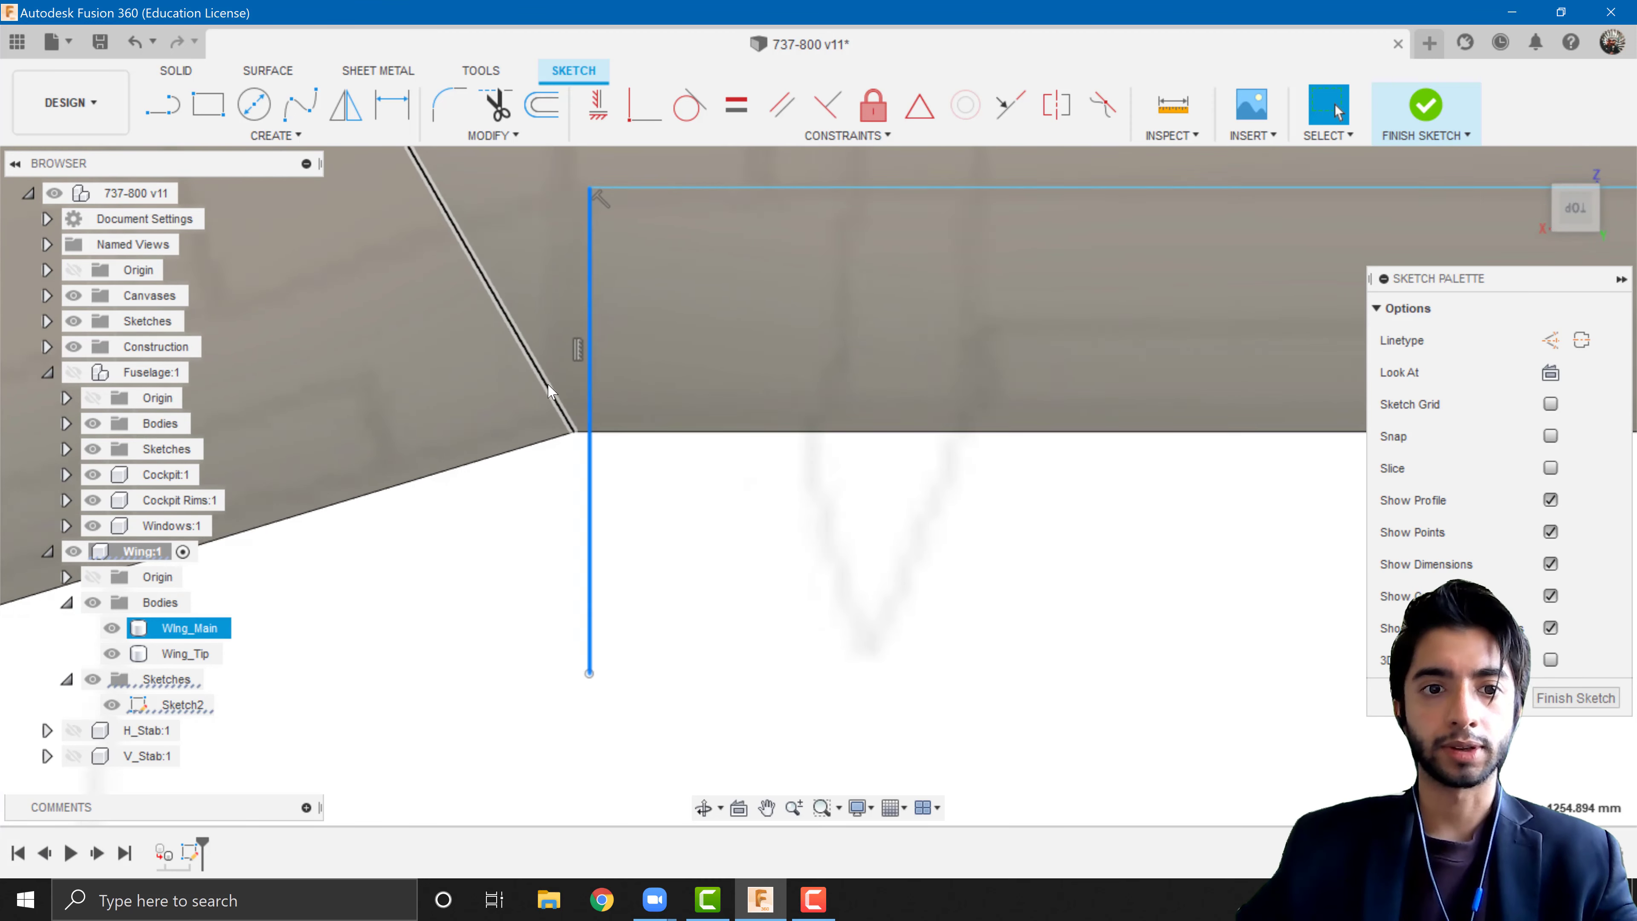
- Extend the inboard flap's front line past the wing root edge
{"action": "left_click", "coordinate": [715, 492]}
{"action": "middle_click_drag", "start_coordinate": [753, 493], "coordinate": [504, 620]}
{"action": "scroll", "coordinate": [757, 566], "scroll_direction": "down", "scroll_amount": 4}
{"action": "middle_click_drag", "start_coordinate": [953, 500], "coordinate": [711, 511]}
{"action": "scroll", "coordinate": [711, 510], "scroll_direction": "up", "scroll_amount": 2}
{"action": "scroll", "coordinate": [827, 508], "scroll_direction": "down", "scroll_amount": 2}
{"action": "left_click", "coordinate": [851, 496]}
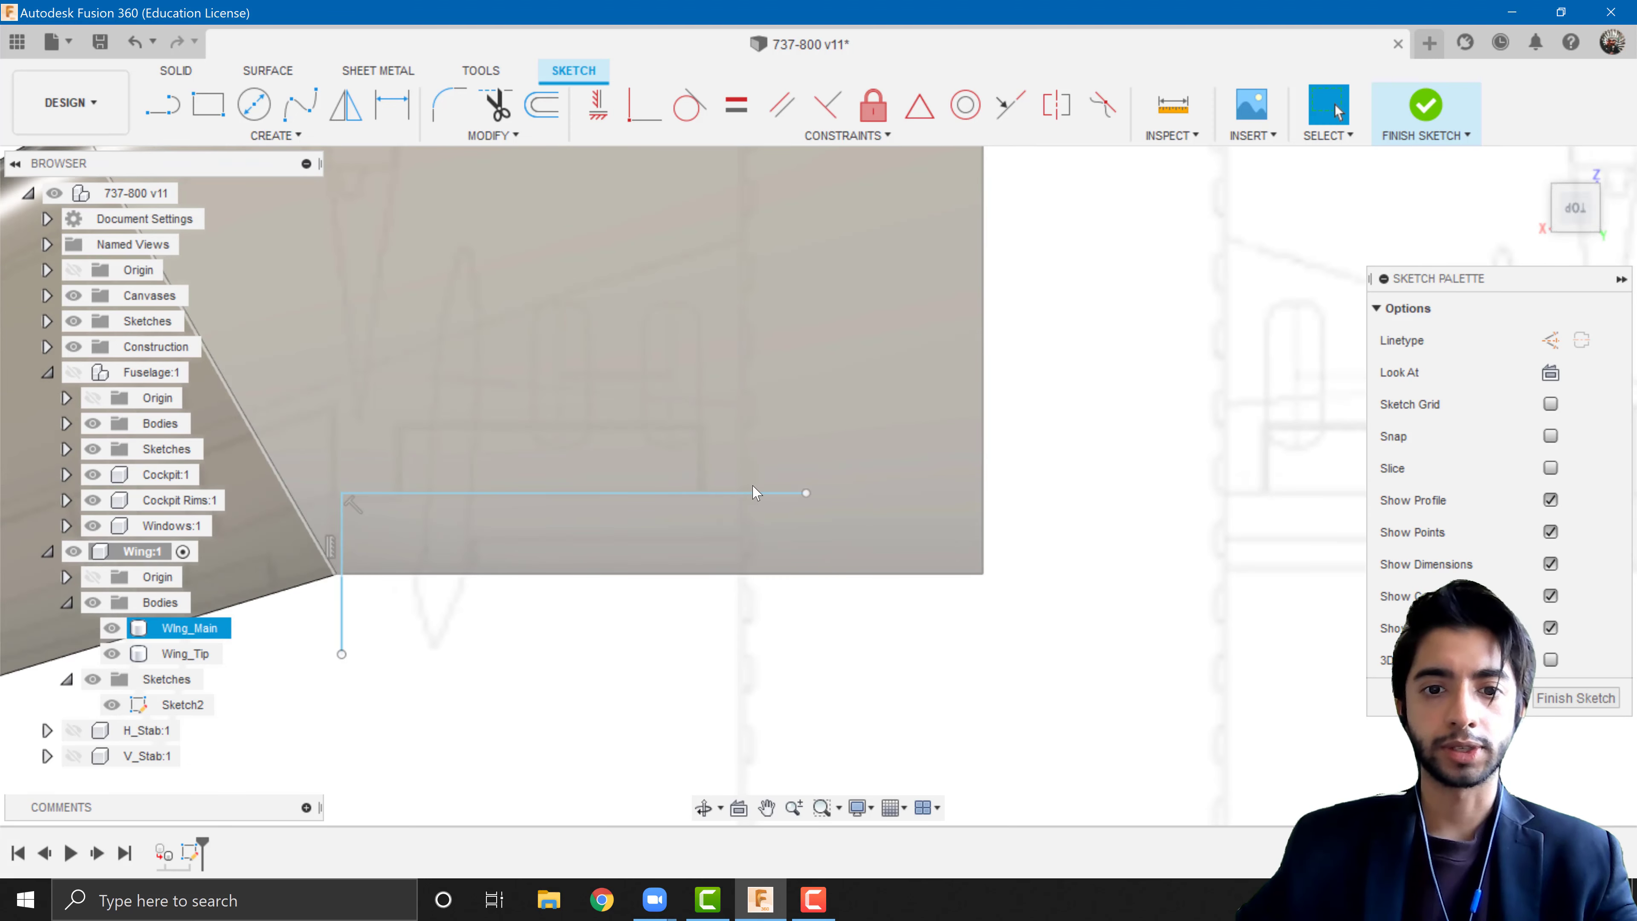
{"action": "left_click", "coordinate": [994, 495]}
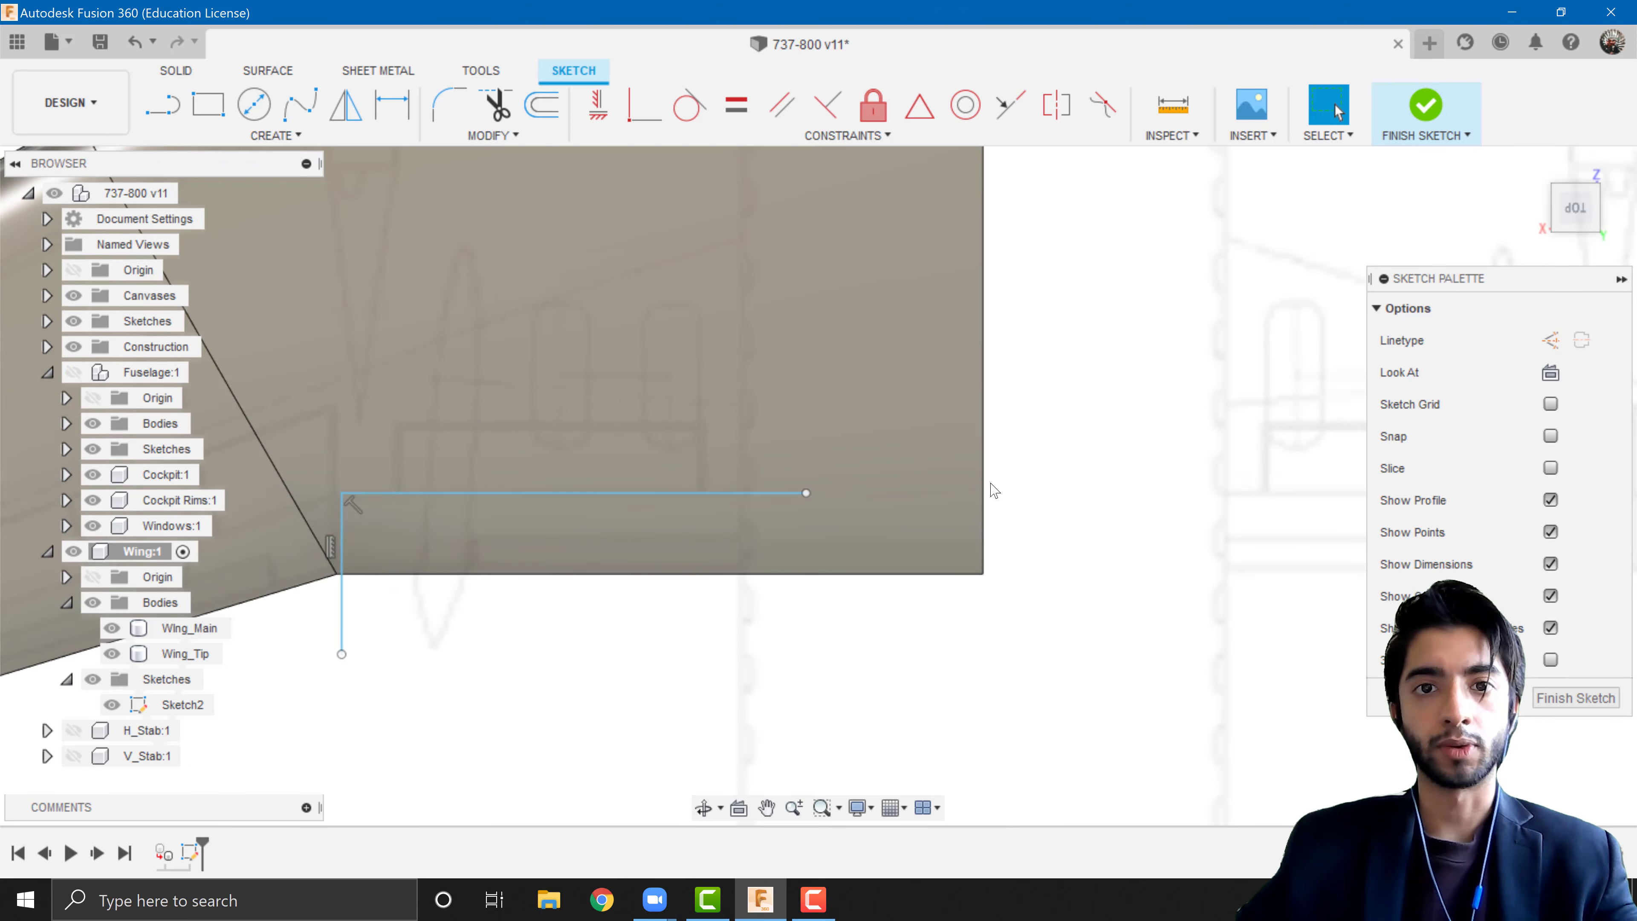
{"action": "left_click", "coordinate": [807, 493]}
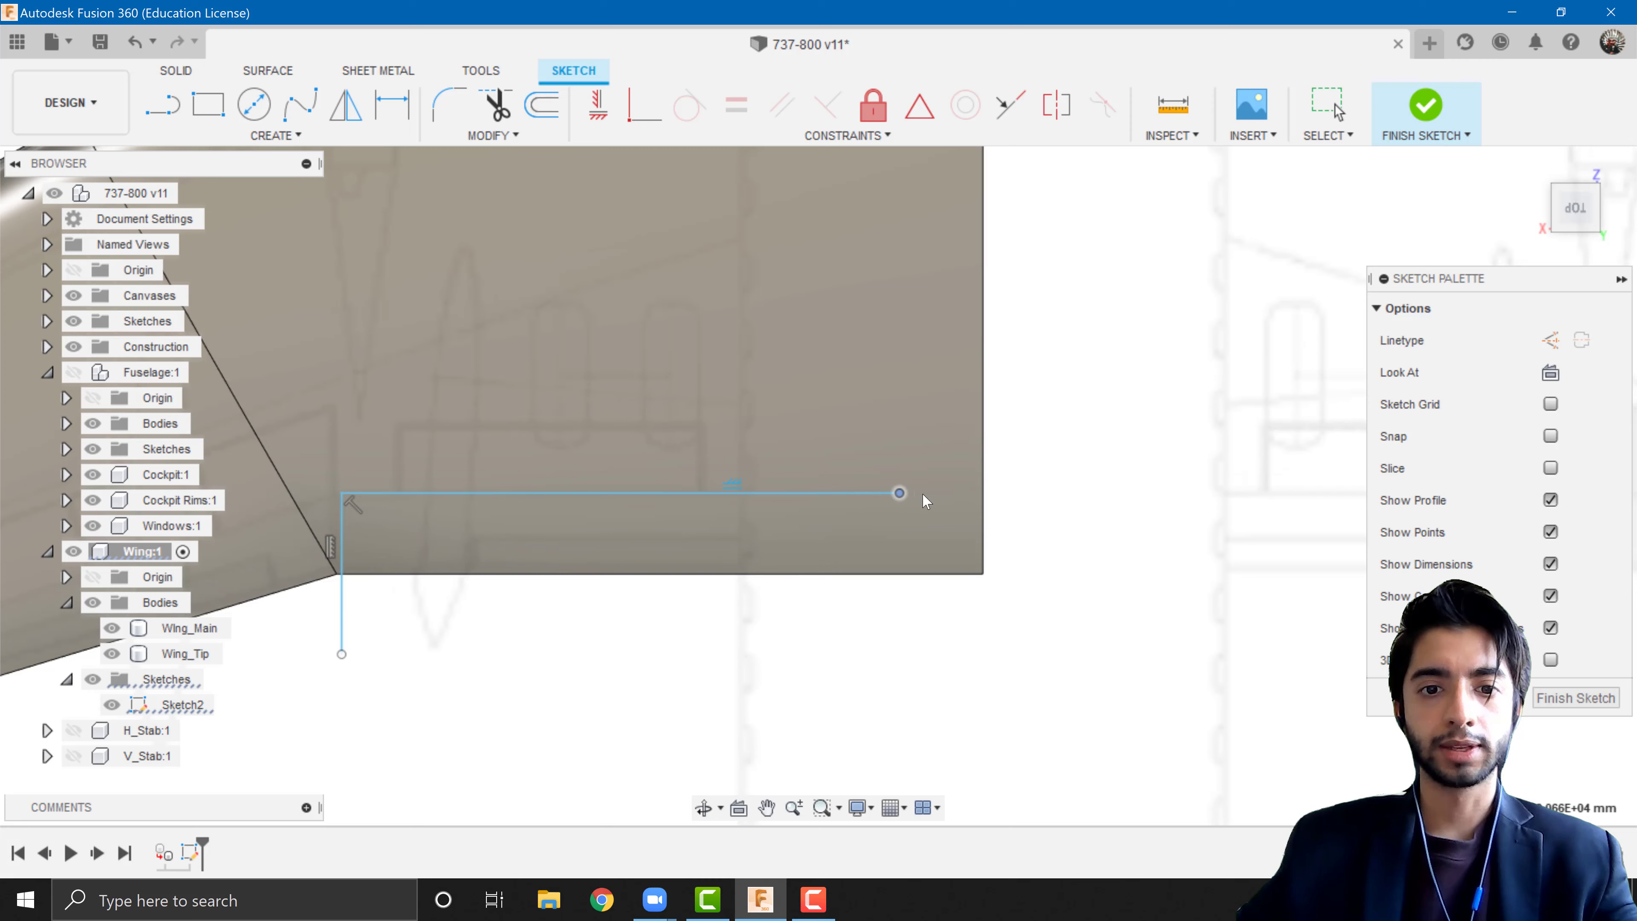
{"action": "left_click_drag", "start_coordinate": [1029, 512], "coordinate": [1026, 494]}
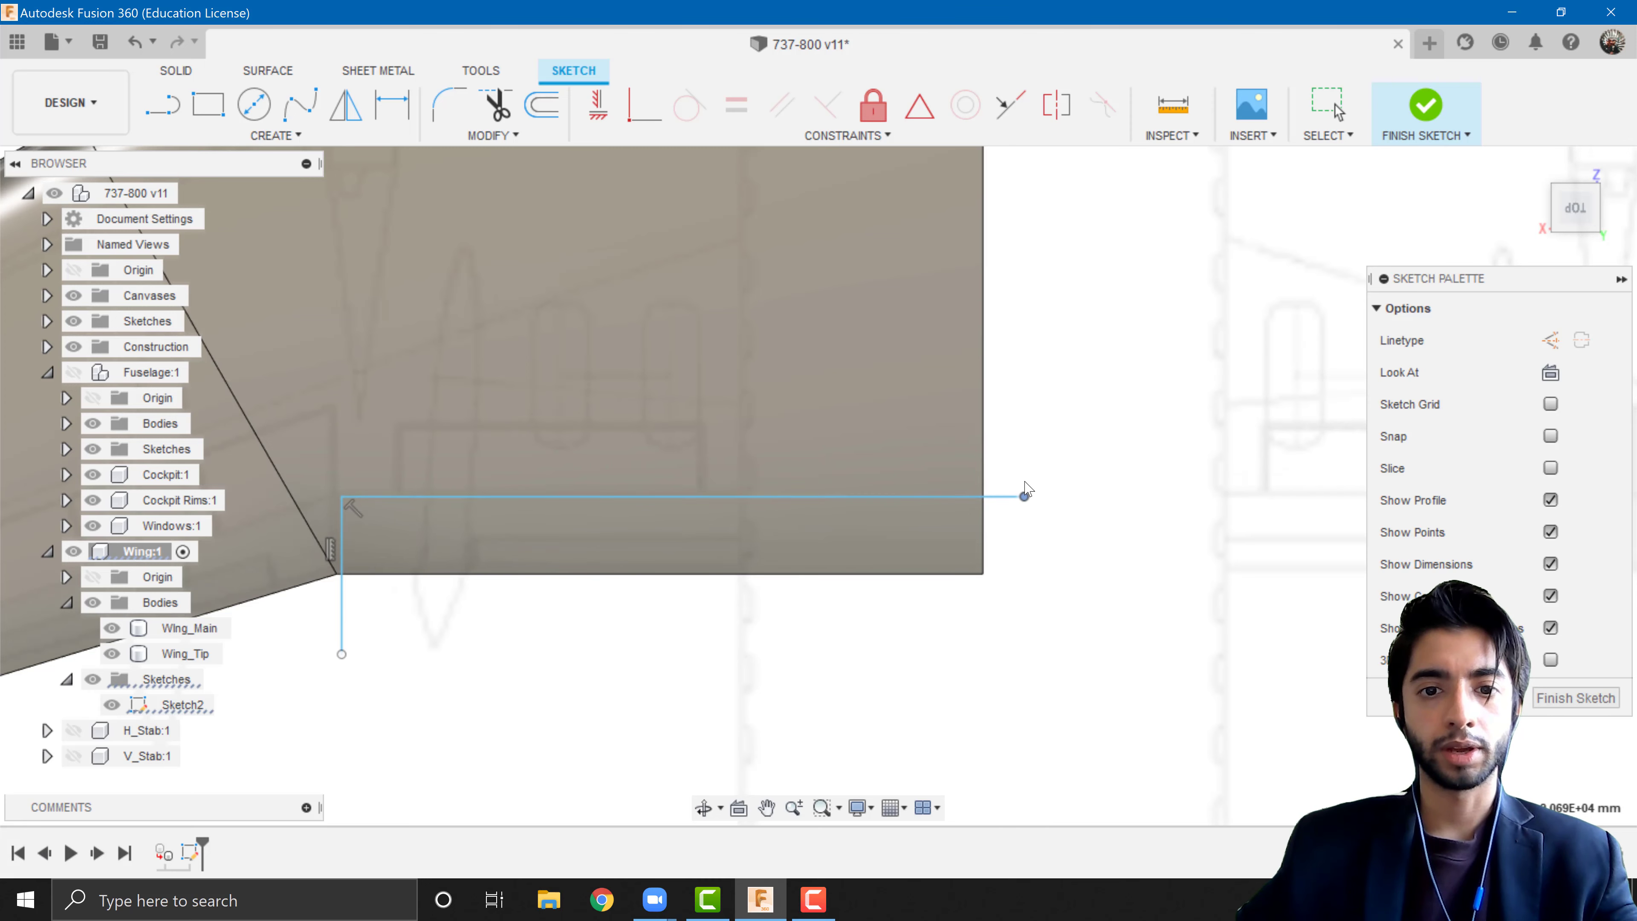
- Try to apply a Horizontal/Vertical constraint to the inboard flap's front line
{"action": "left_click", "coordinate": [865, 496]}
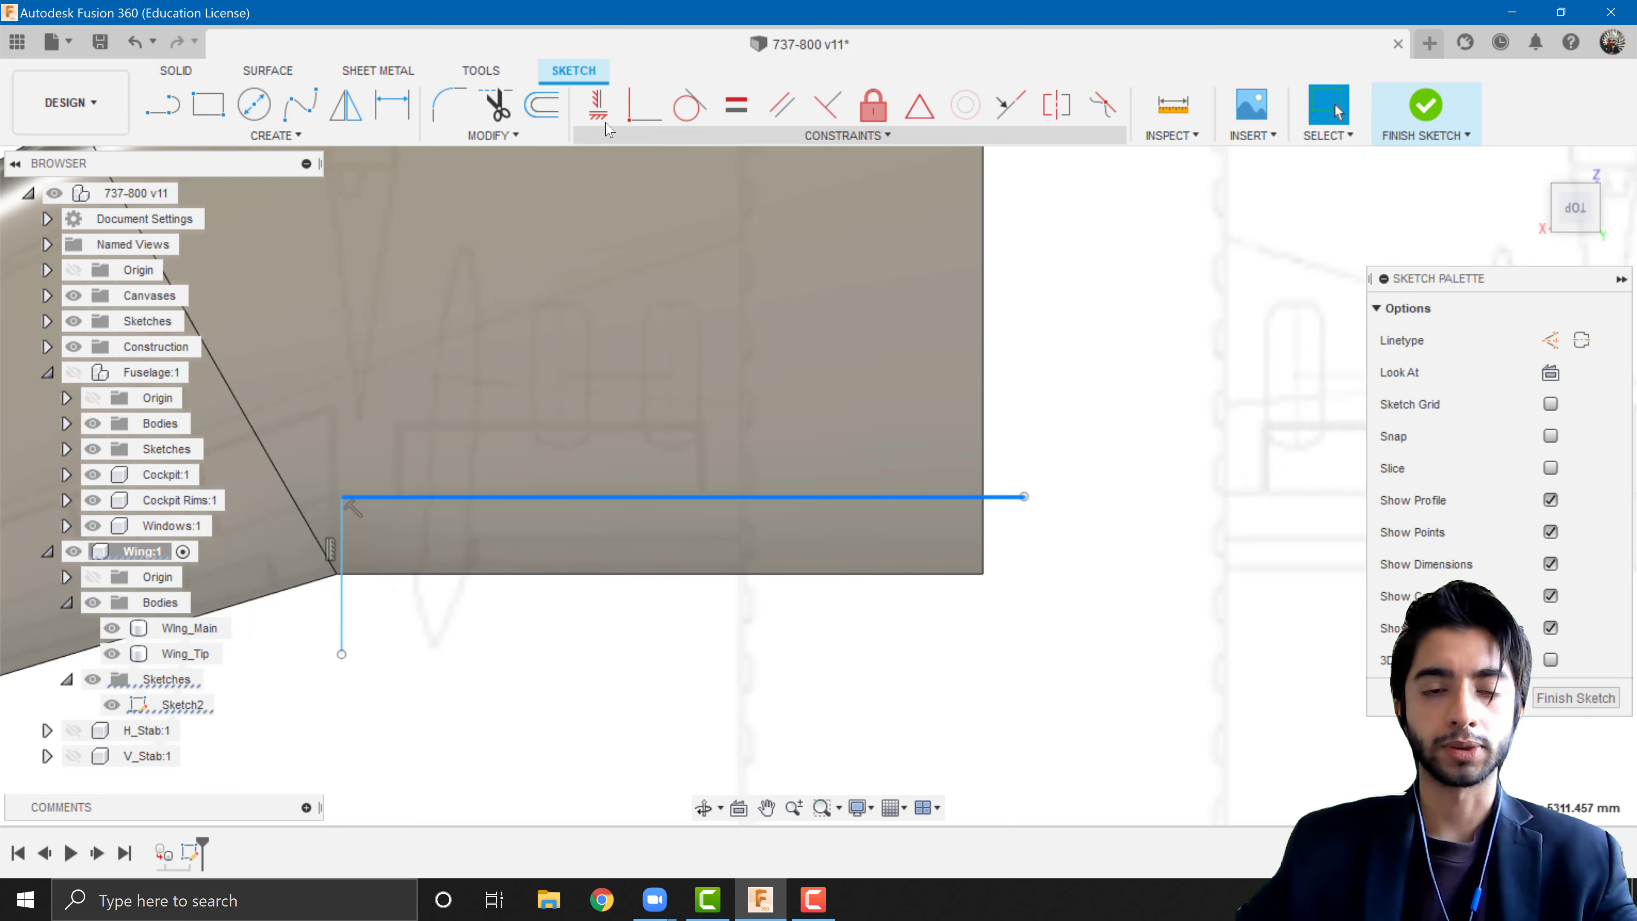
{"action": "left_click", "coordinate": [597, 105]}
{"action": "left_click", "coordinate": [698, 496]}
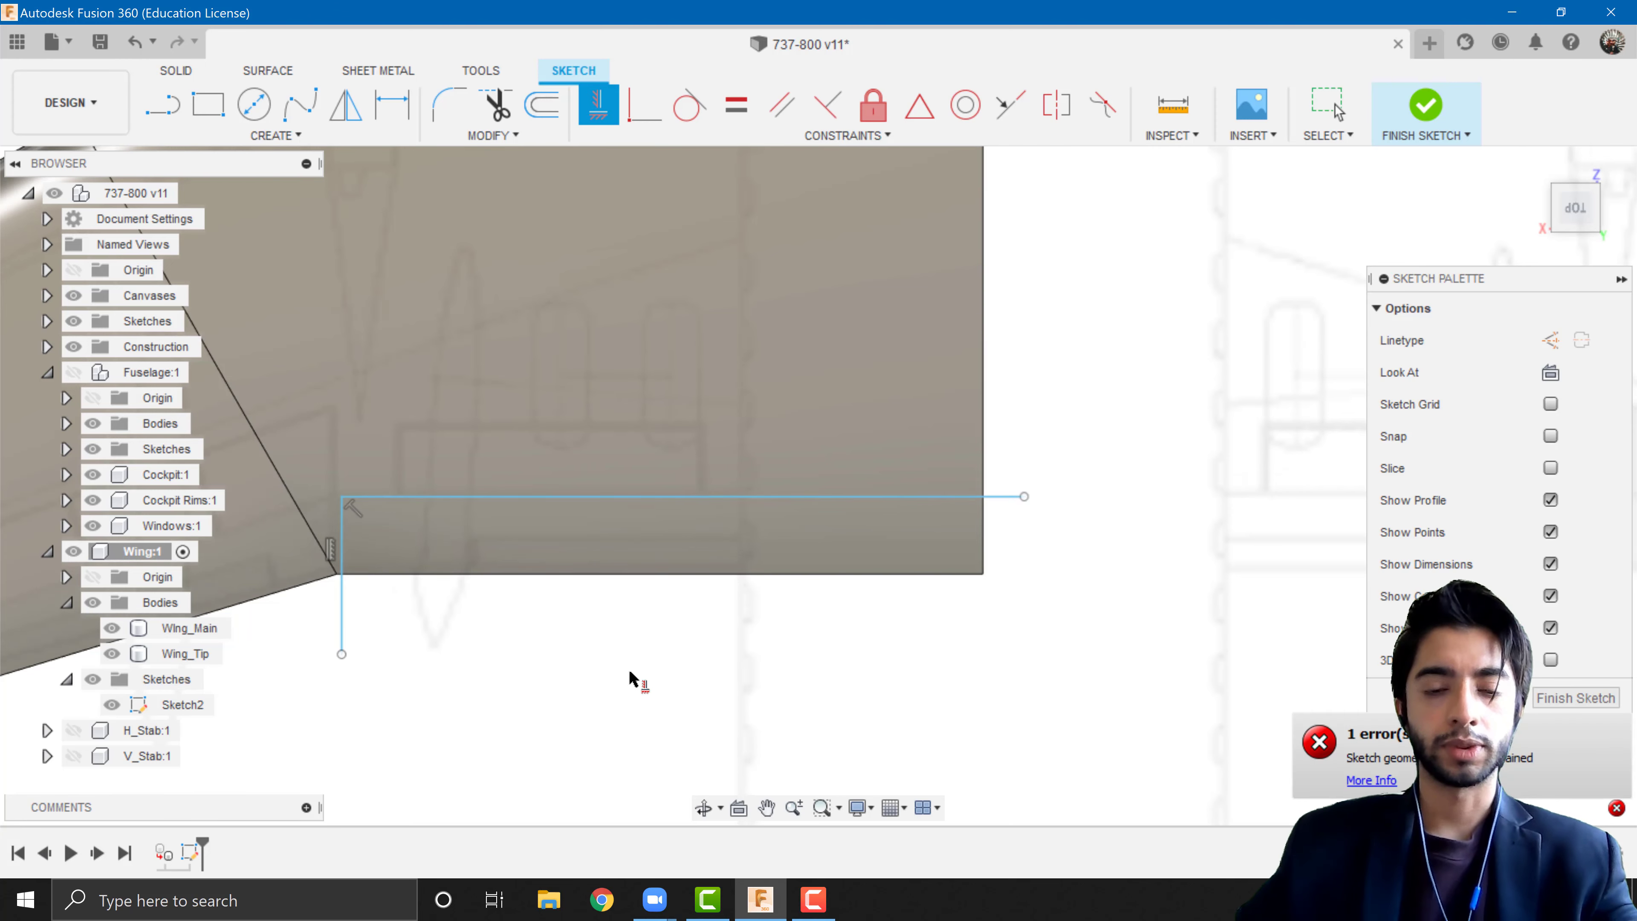
{"action": "key", "text": "Escape"}
- Trace the rectangular panel ahead of the inboard flap with three connected lines that start and end on the flap's front line
{"action": "scroll", "coordinate": [629, 674], "scroll_direction": "down", "scroll_amount": 3}
{"action": "middle_click_drag", "start_coordinate": [588, 701], "coordinate": [846, 649]}
{"action": "scroll", "coordinate": [838, 651], "scroll_direction": "up", "scroll_amount": 3}
{"action": "scroll", "coordinate": [722, 659], "scroll_direction": "down", "scroll_amount": 1}
{"action": "scroll", "coordinate": [741, 586], "scroll_direction": "up", "scroll_amount": 3}
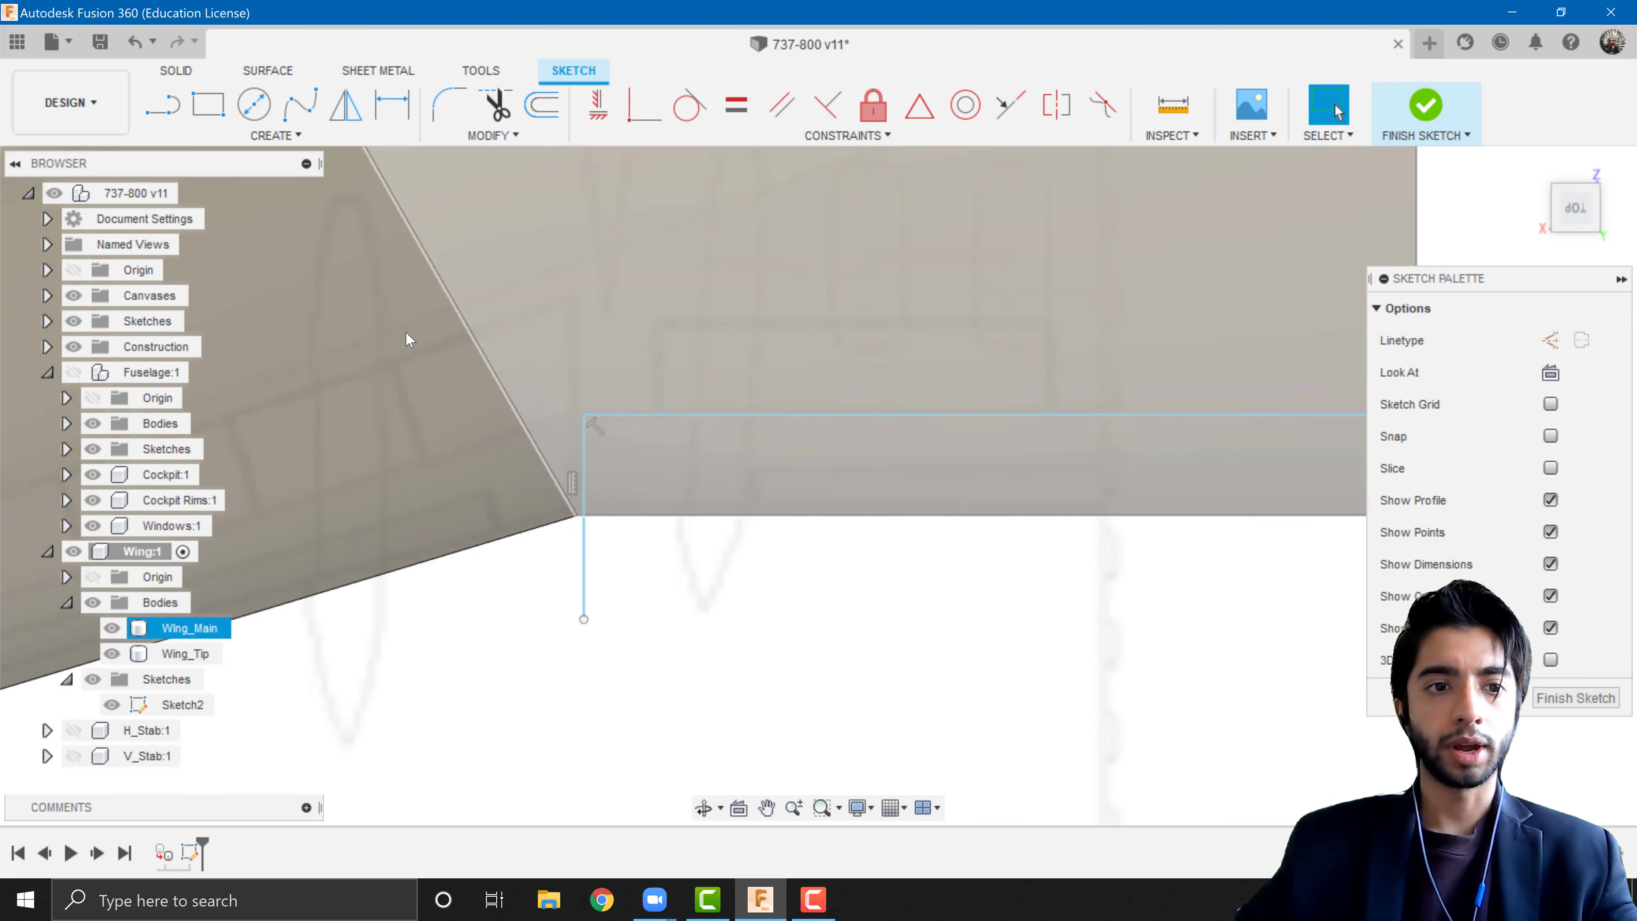
{"action": "left_click", "coordinate": [179, 125]}
{"action": "scroll", "coordinate": [676, 377], "scroll_direction": "up", "scroll_amount": 1}
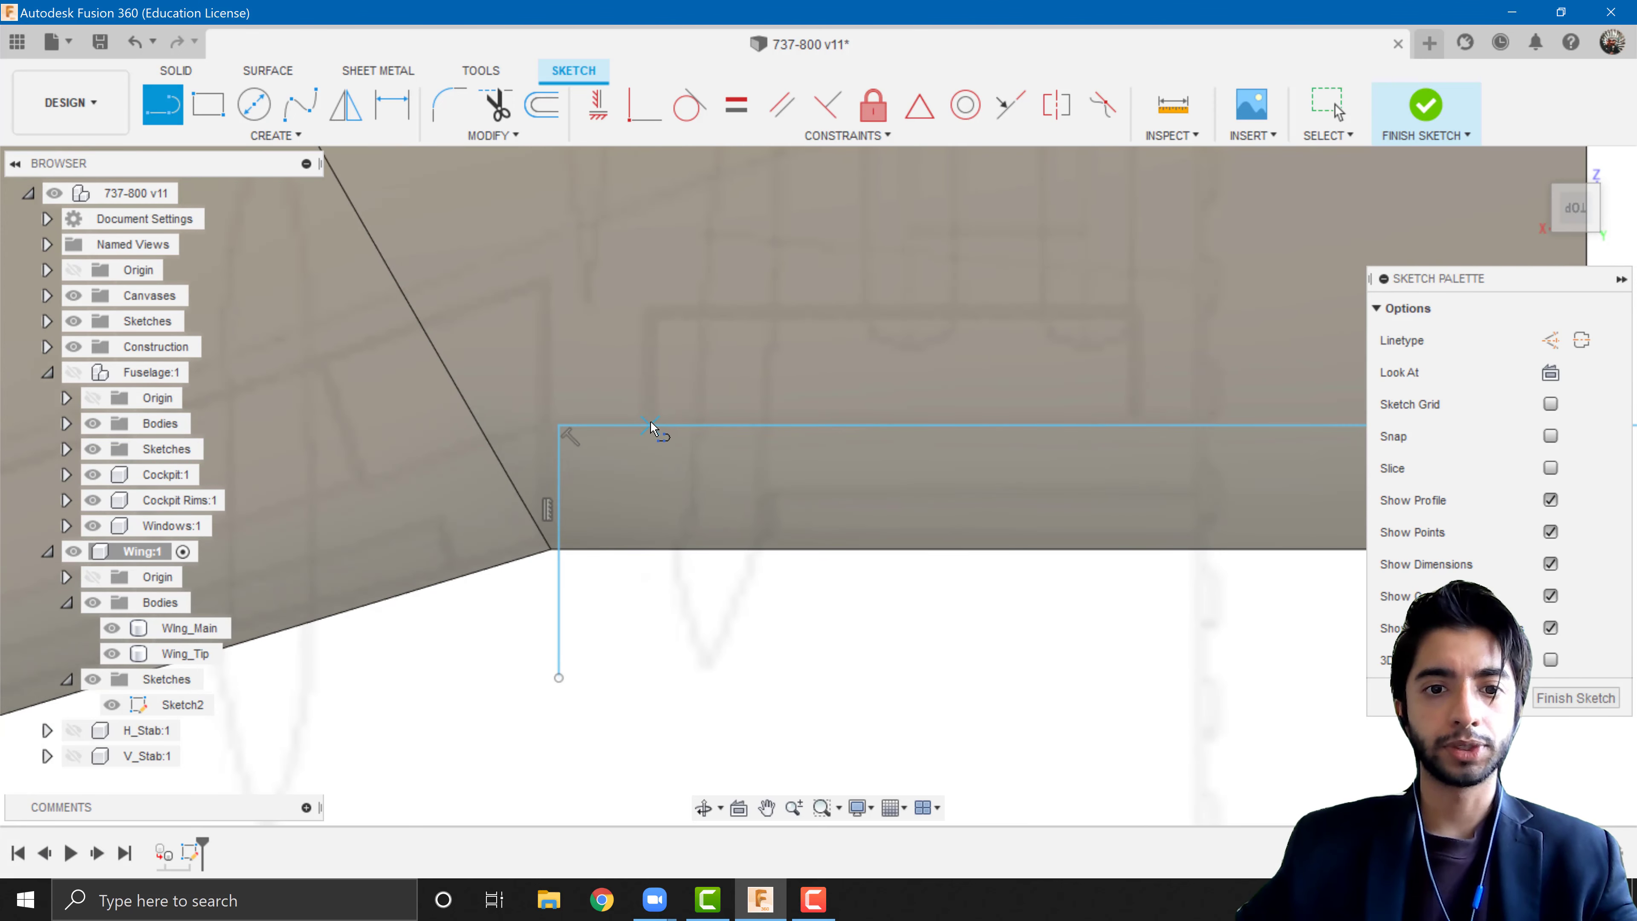
{"action": "left_click", "coordinate": [649, 424]}
{"action": "left_click", "coordinate": [649, 311]}
{"action": "left_click", "coordinate": [1135, 310]}
{"action": "left_click", "coordinate": [1135, 424]}
- Draw the outboard flap's vertical outboard edge from behind the trailing edge, and continue along its sloped front edge to the kink line
{"action": "scroll", "coordinate": [1033, 621], "scroll_direction": "down", "scroll_amount": 4}
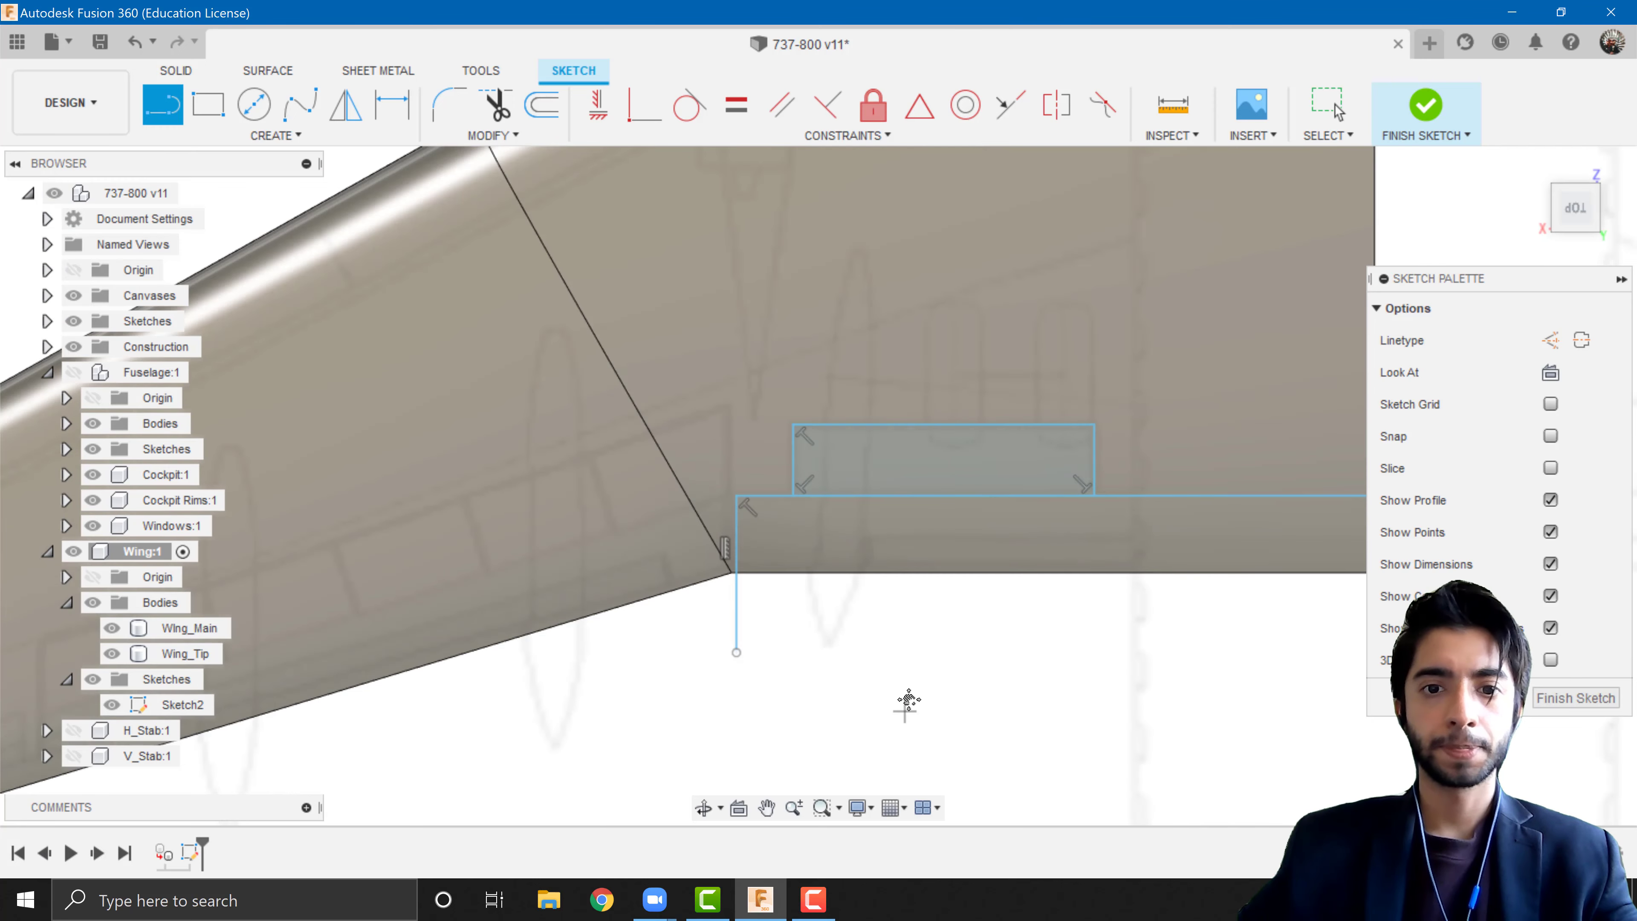
{"action": "scroll", "coordinate": [1069, 558], "scroll_direction": "up", "scroll_amount": 2}
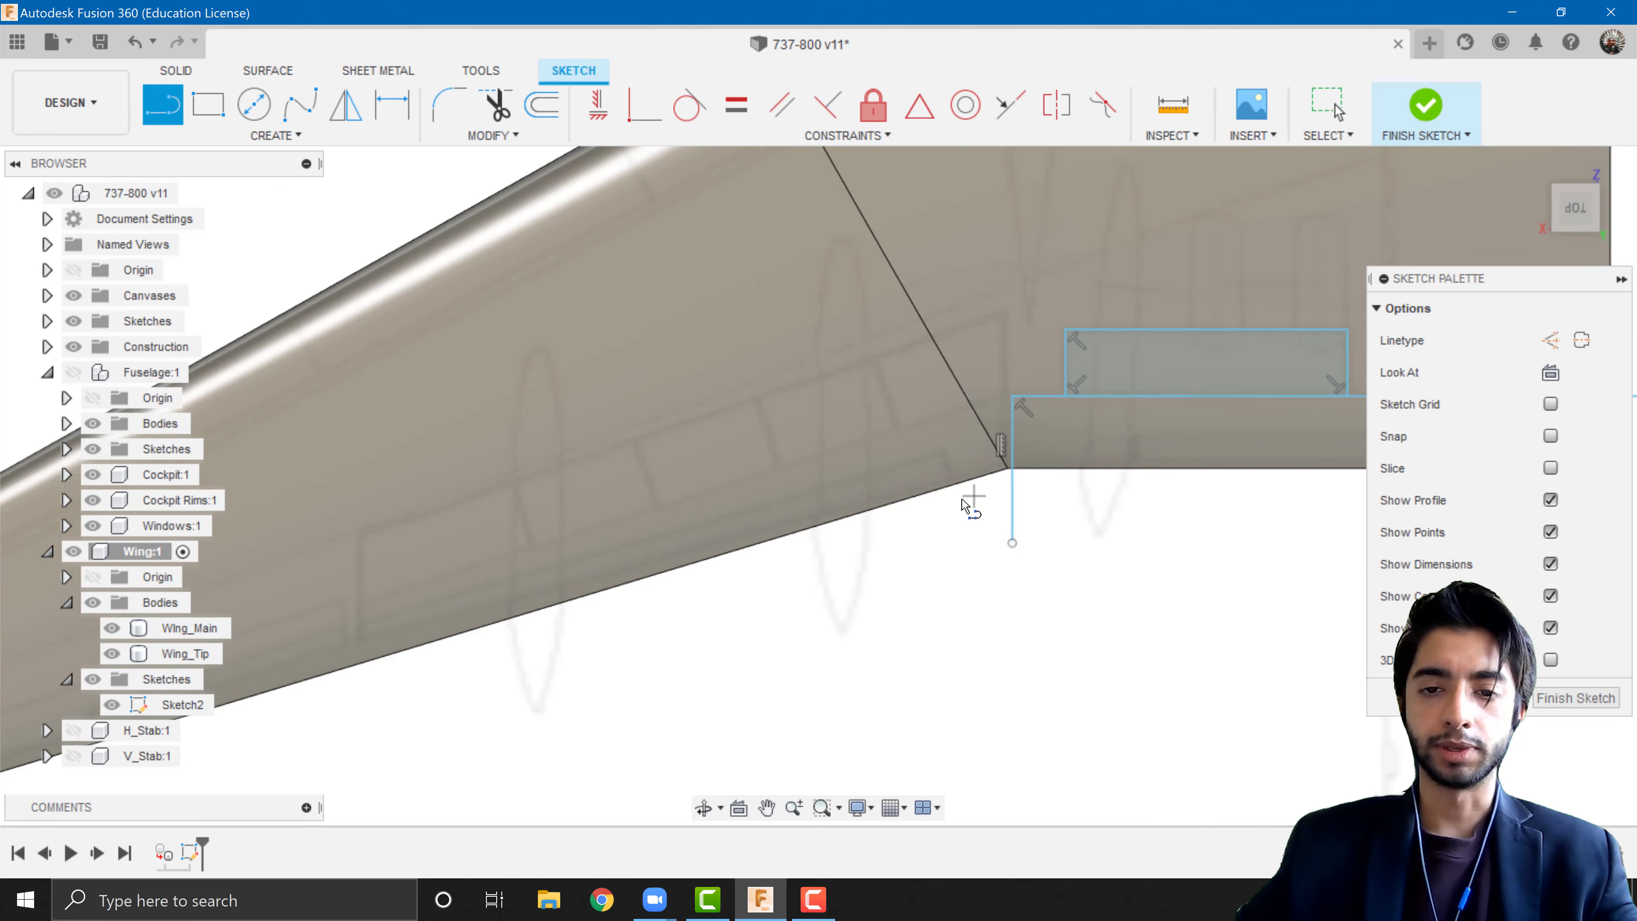
{"action": "scroll", "coordinate": [955, 488], "scroll_direction": "down", "scroll_amount": 2}
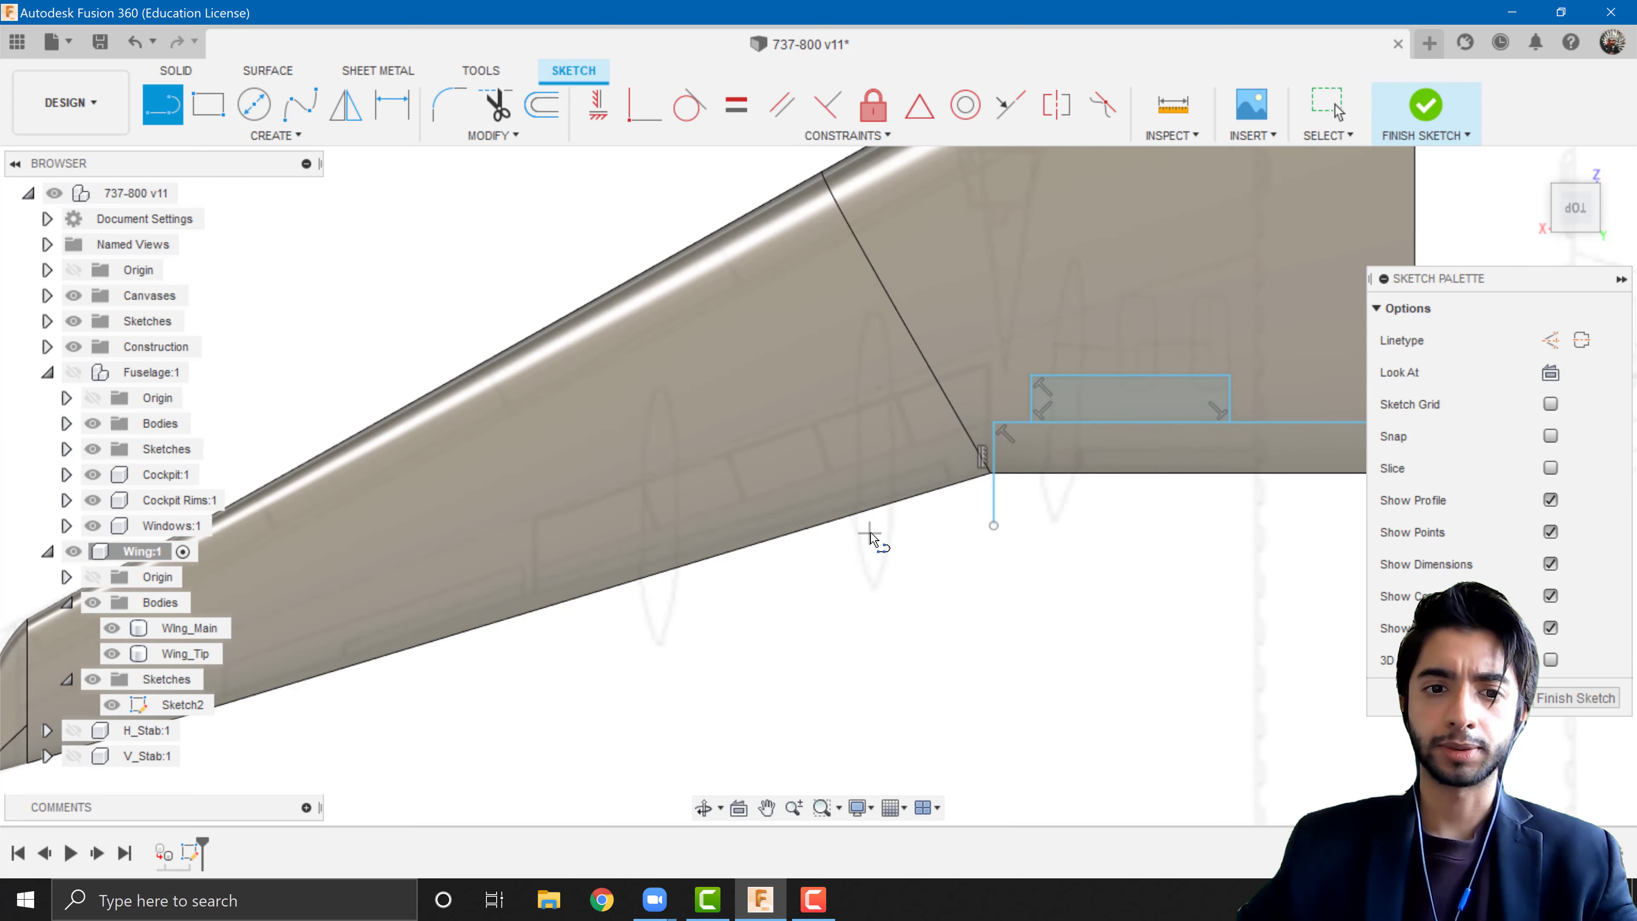
{"action": "scroll", "coordinate": [1017, 498], "scroll_direction": "up", "scroll_amount": 4}
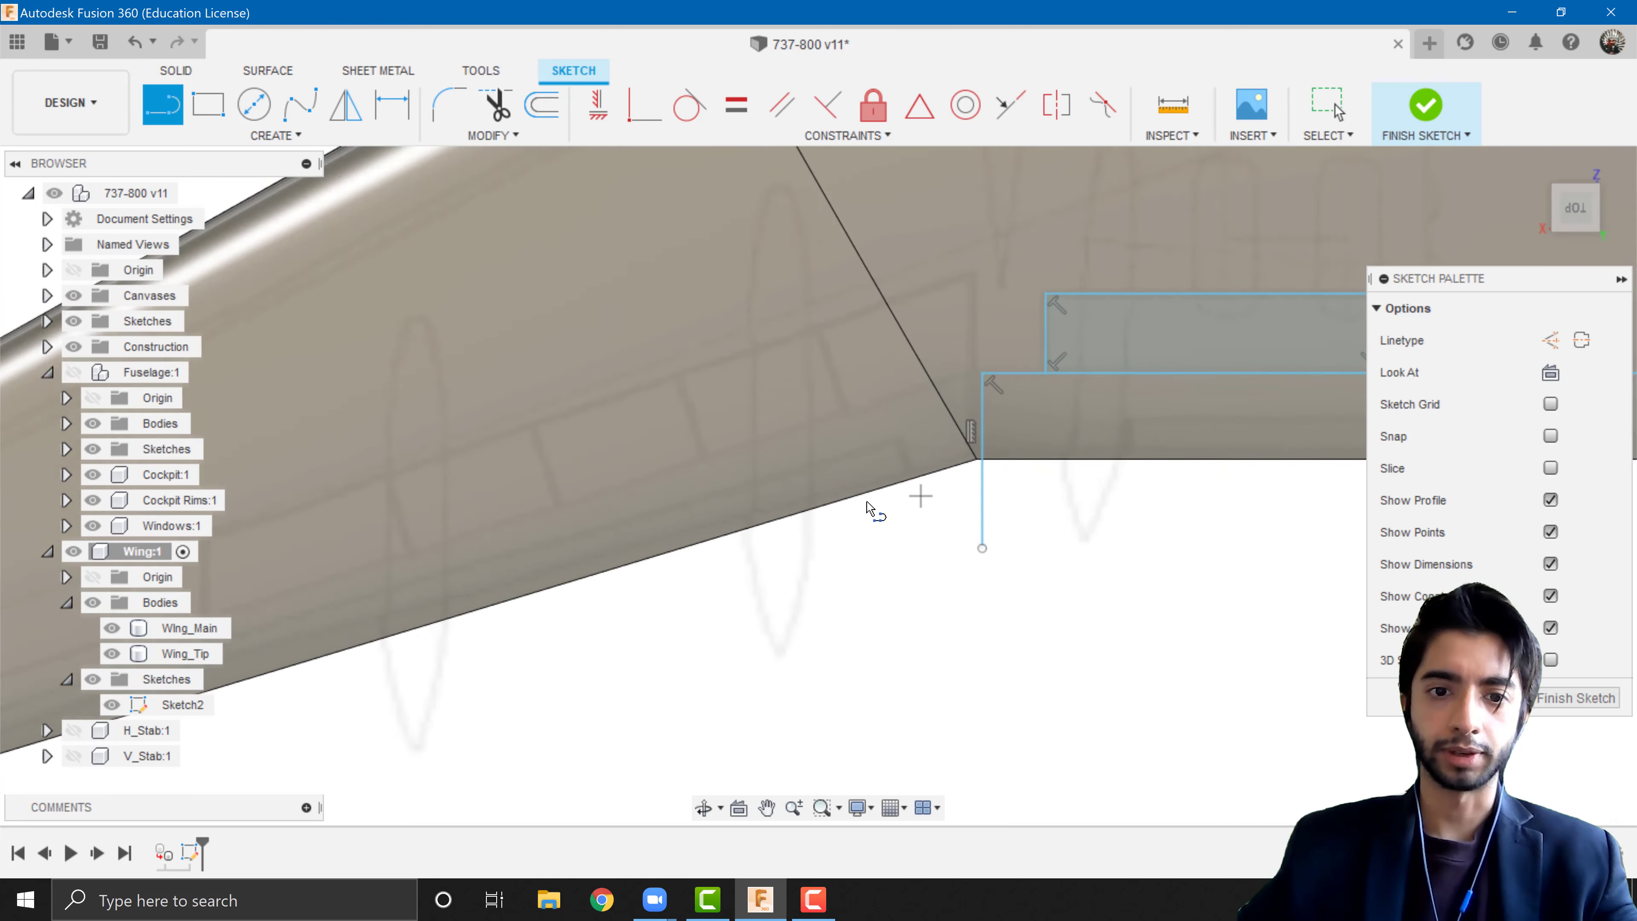
{"action": "scroll", "coordinate": [844, 510], "scroll_direction": "down", "scroll_amount": 5}
{"action": "middle_click_drag", "start_coordinate": [715, 590], "coordinate": [902, 496]}
{"action": "scroll", "coordinate": [716, 546], "scroll_direction": "up", "scroll_amount": 1}
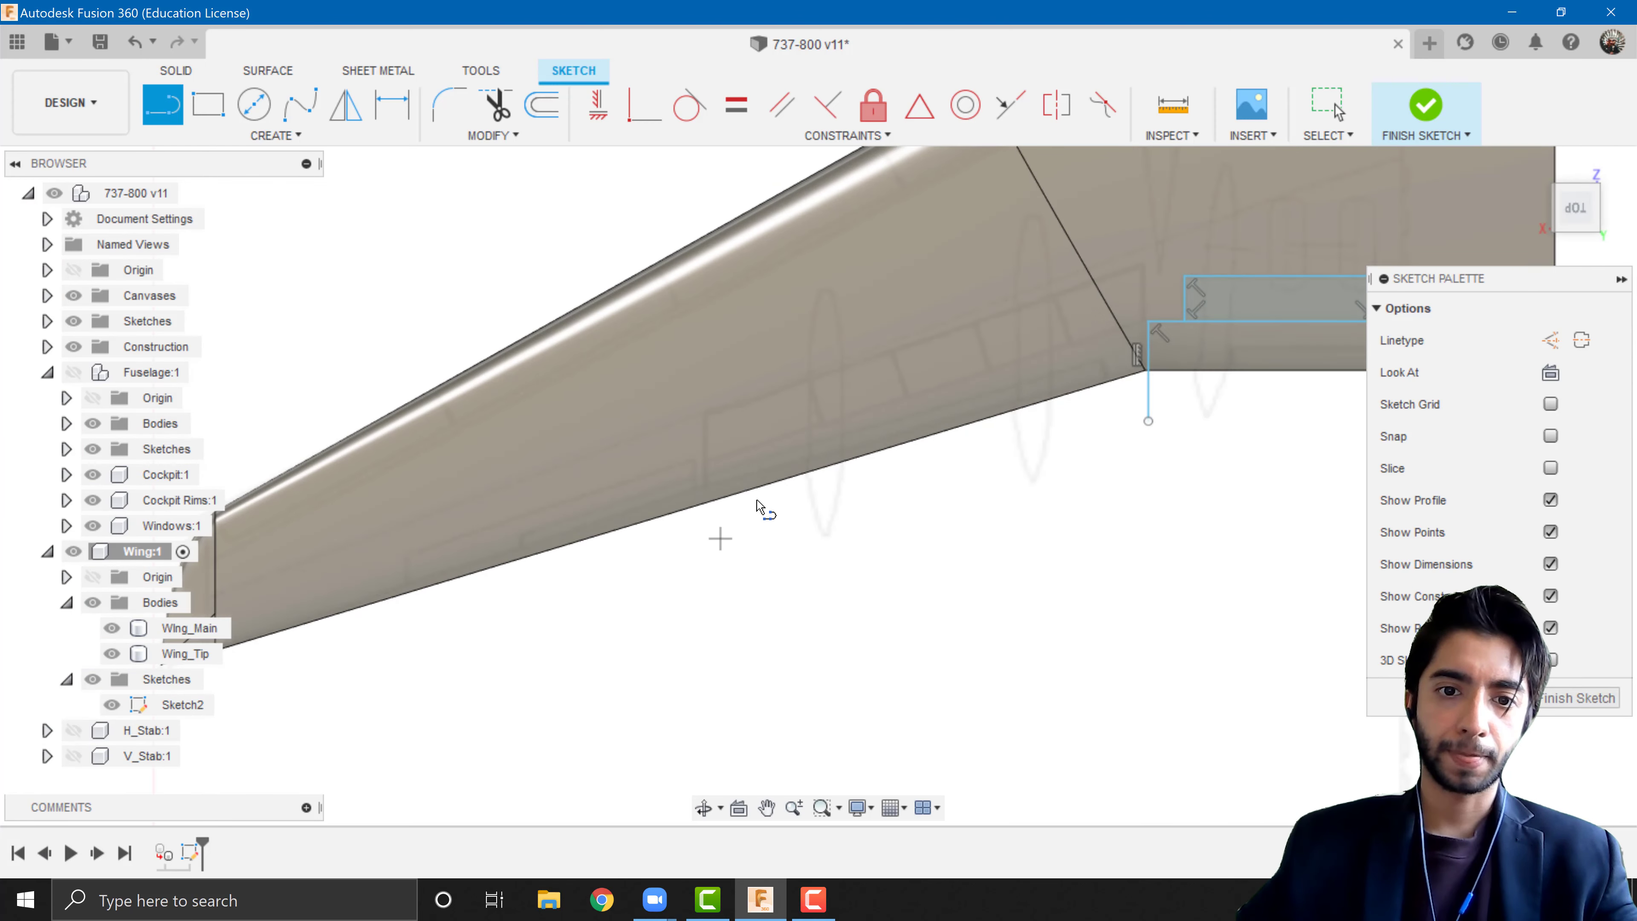
{"action": "scroll", "coordinate": [708, 516], "scroll_direction": "down", "scroll_amount": 1}
{"action": "scroll", "coordinate": [678, 512], "scroll_direction": "up", "scroll_amount": 2}
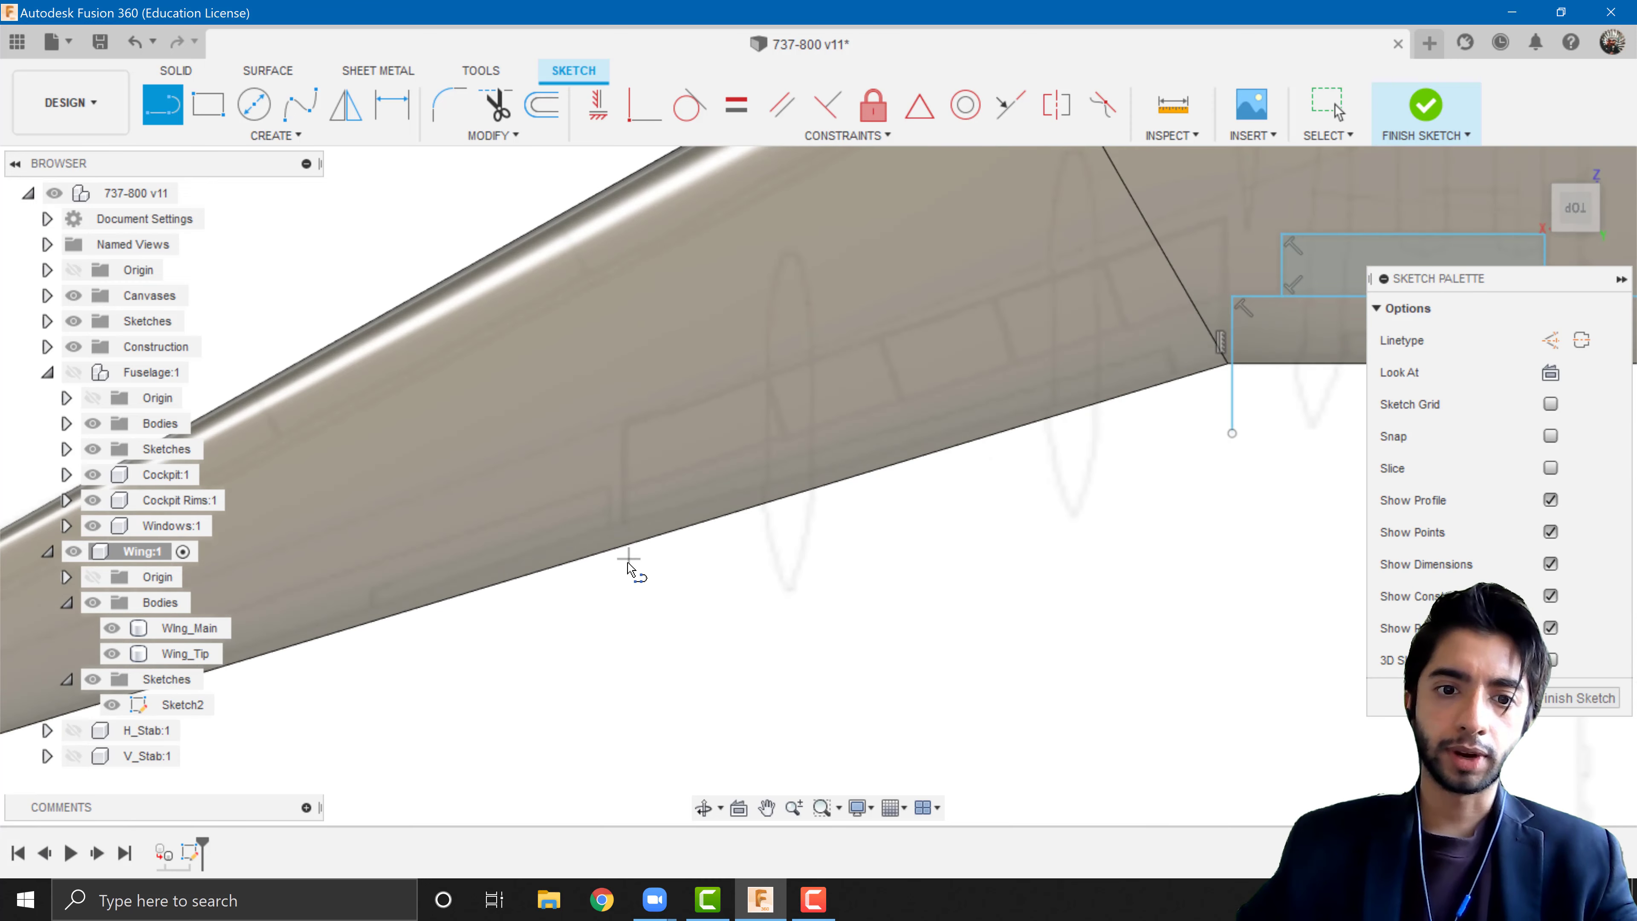
{"action": "left_click", "coordinate": [625, 565]}
{"action": "left_click", "coordinate": [625, 423]}
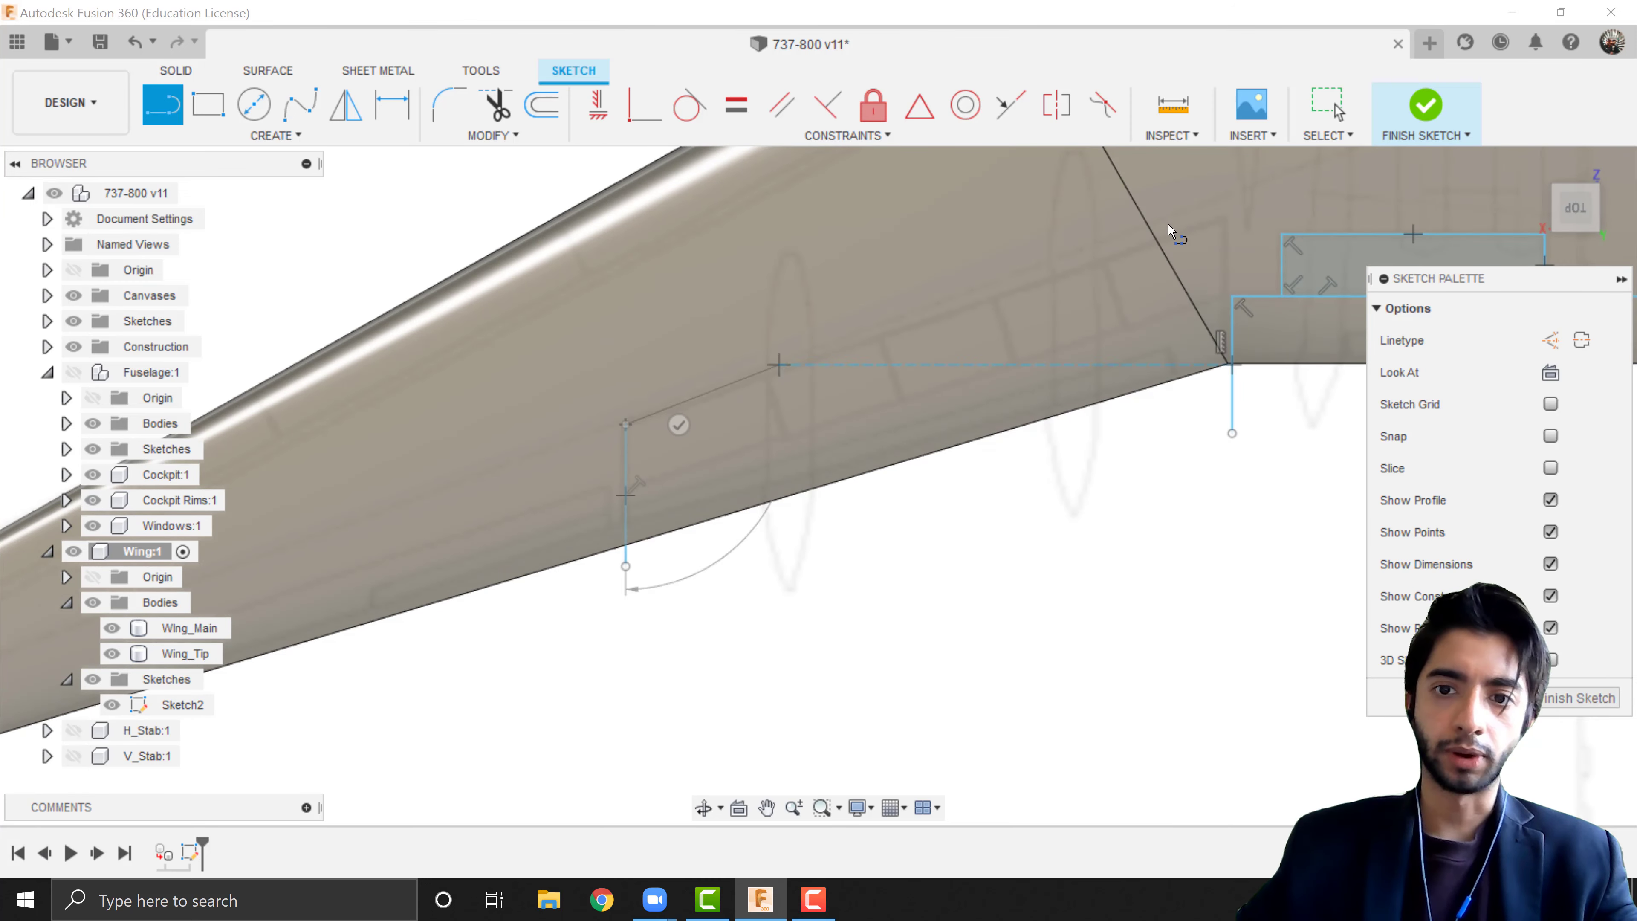
{"action": "left_click", "coordinate": [1232, 218]}
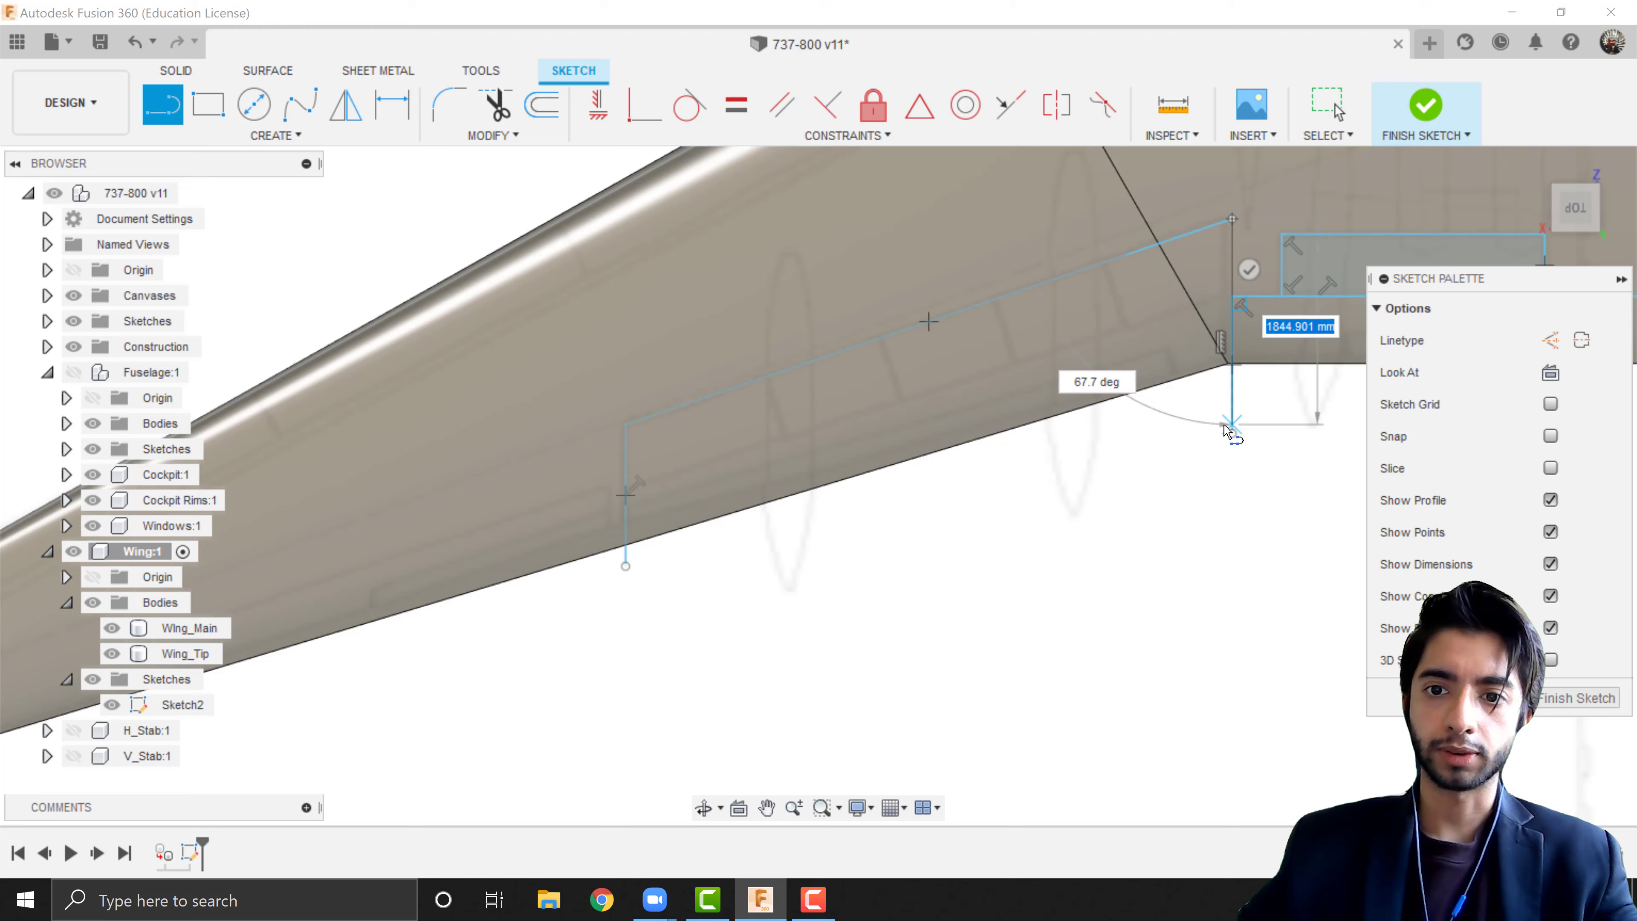
- Try closing the outboard flap outline onto the existing vertical kink line and shifting that line outboard, and undo both
{"action": "left_click", "coordinate": [1231, 432]}
{"action": "scroll", "coordinate": [1233, 445], "scroll_direction": "up", "scroll_amount": 3}
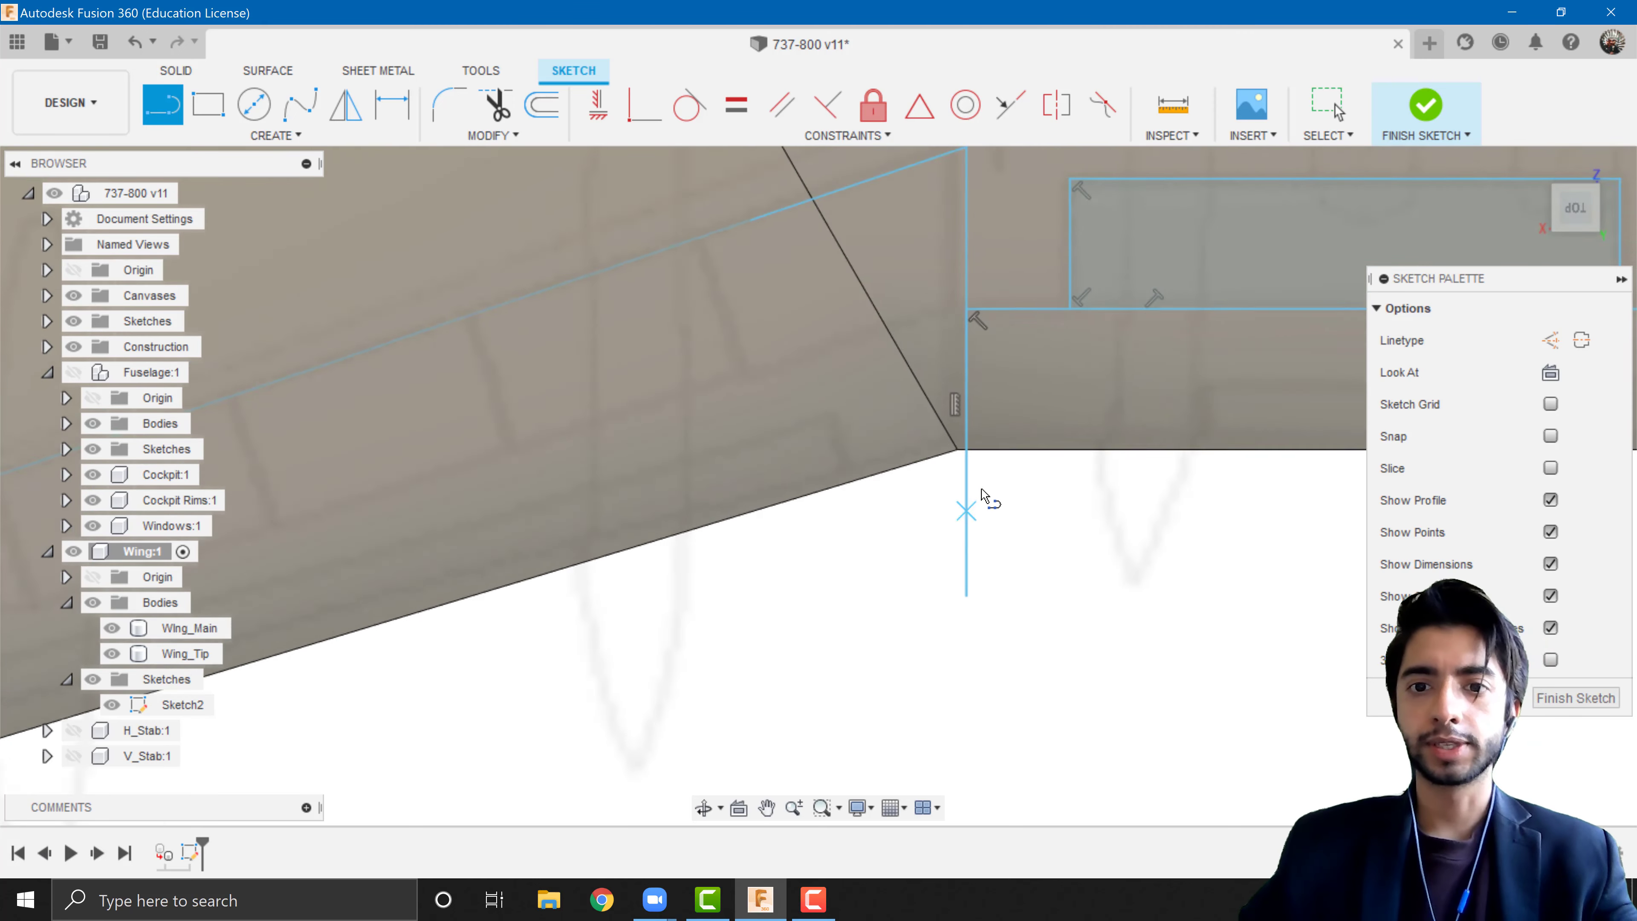
{"action": "scroll", "coordinate": [979, 363], "scroll_direction": "down", "scroll_amount": 2}
{"action": "middle_click_drag", "start_coordinate": [950, 268], "coordinate": [942, 404]}
{"action": "key", "text": "Escape"}
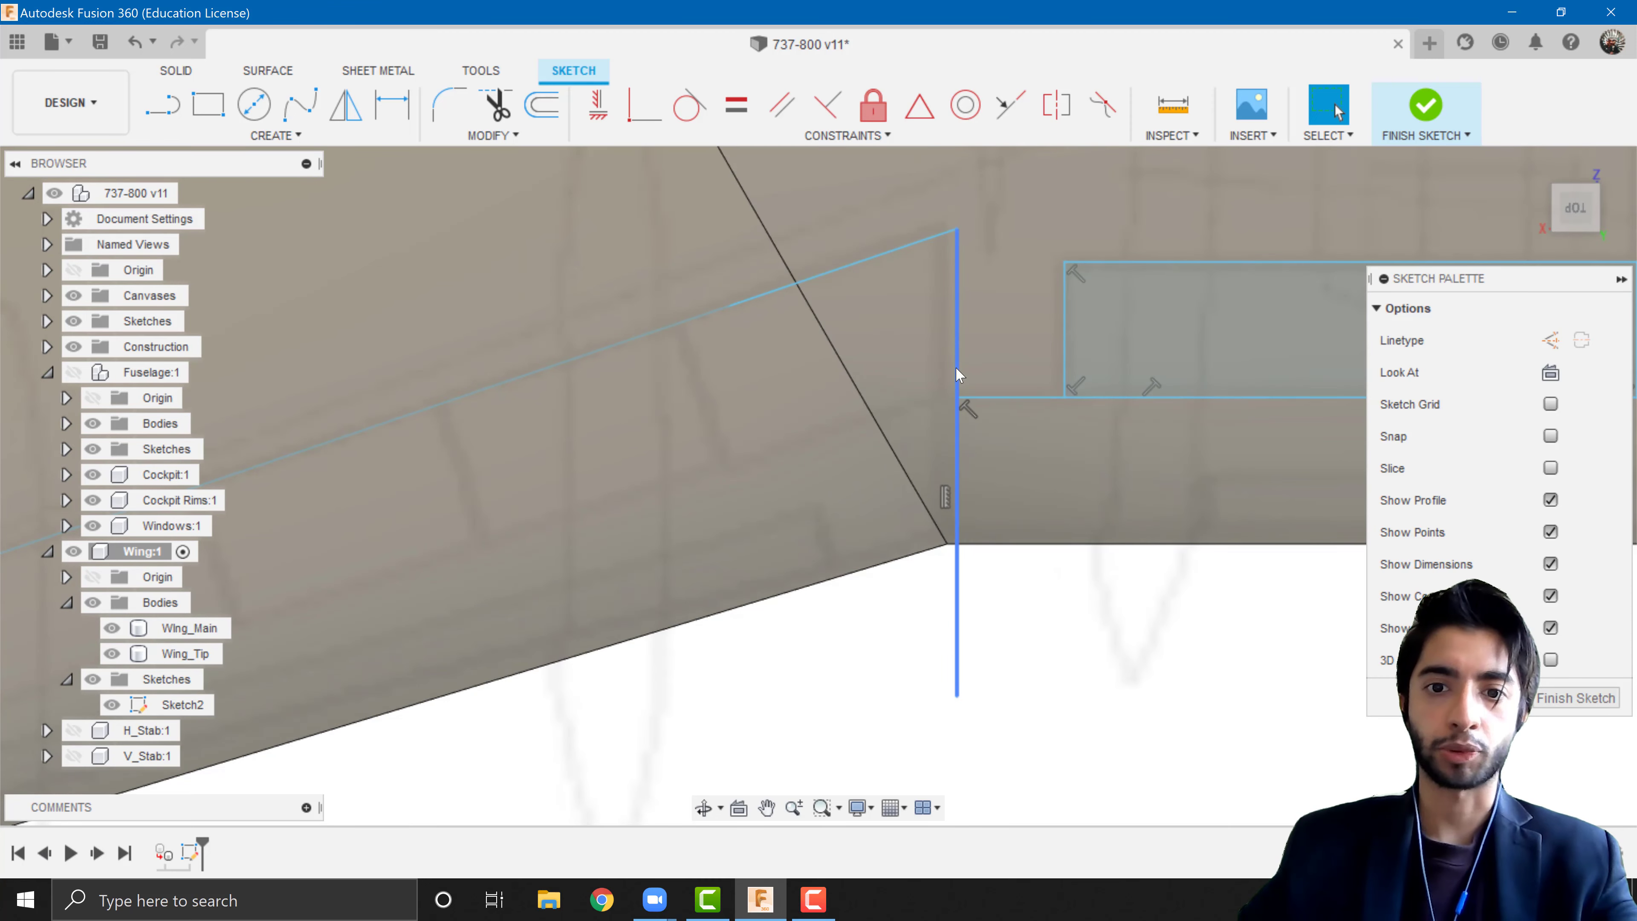
{"action": "mouse_move", "coordinate": [953, 366]}
{"action": "left_mouse_down"}
{"action": "mouse_move", "coordinate": [932, 365]}
{"action": "mouse_move", "coordinate": [969, 352]}
{"action": "mouse_move", "coordinate": [938, 356]}
{"action": "left_mouse_up"}
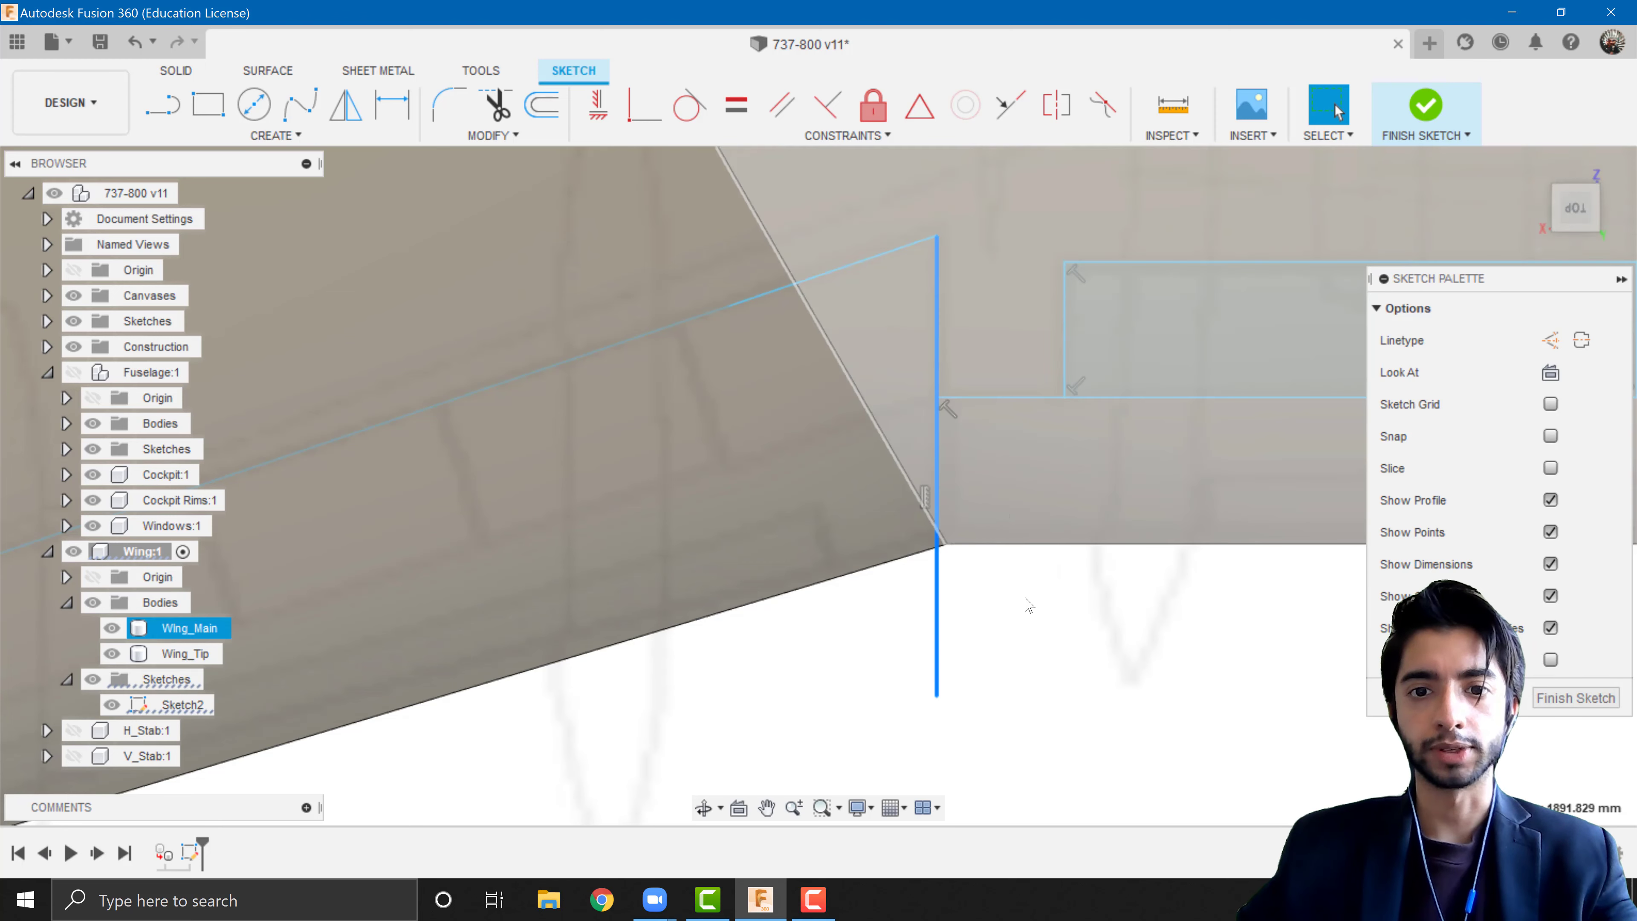
{"action": "key", "text": "ctrl+z"}
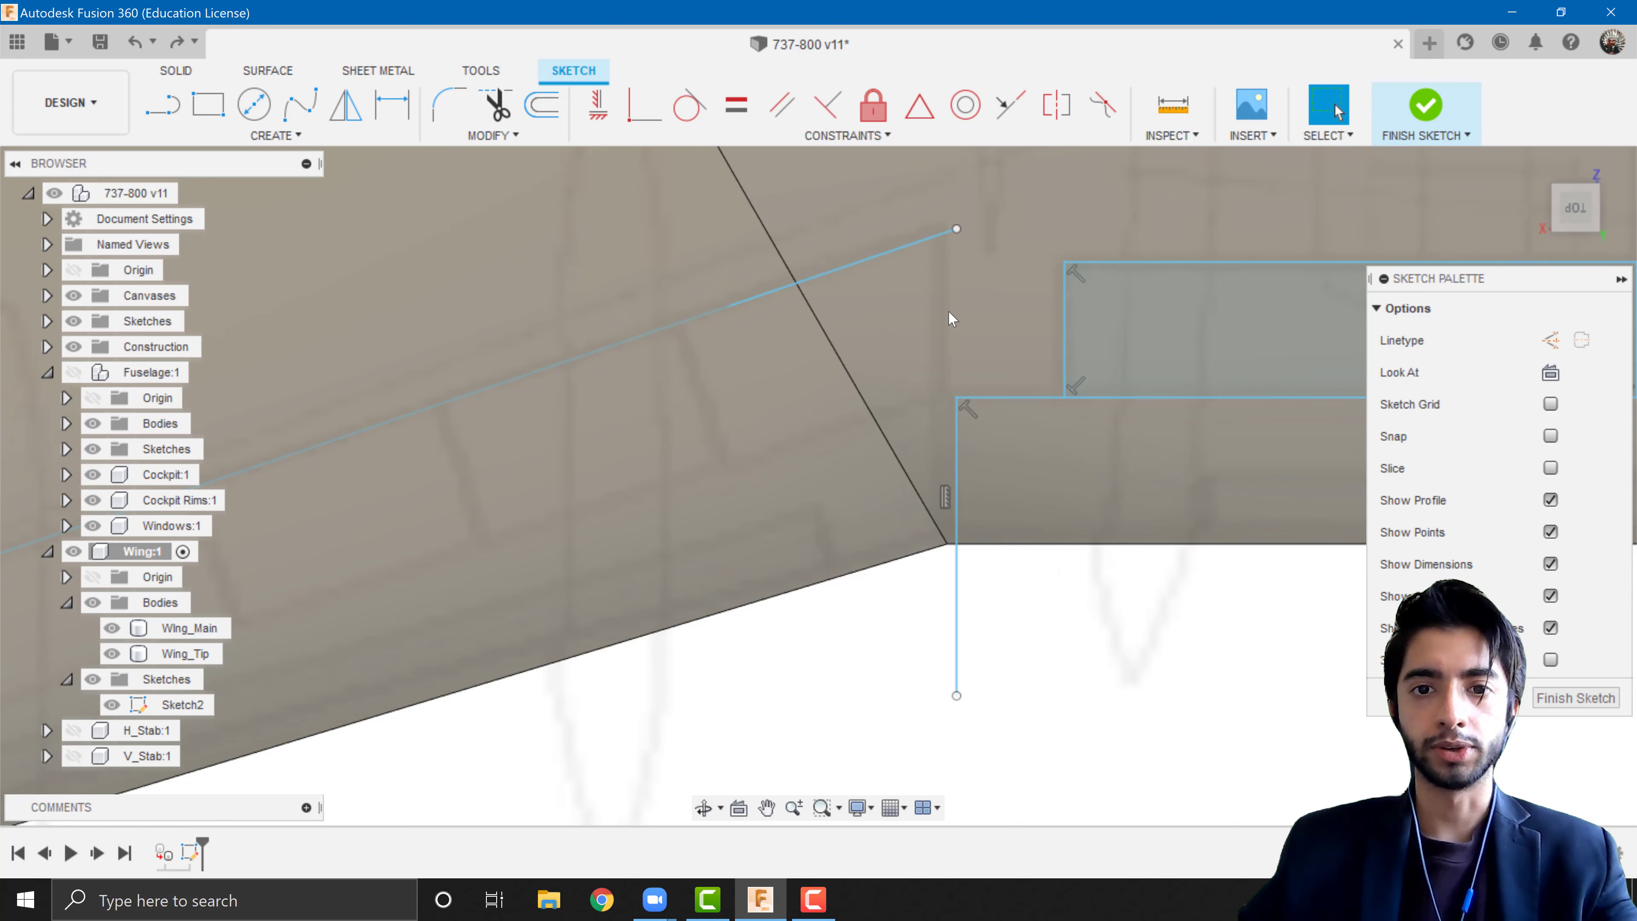
- Shift the sloped front line's inboard end outboard and draw a vertical line about 1794 mm long from it past the trailing edge
{"action": "left_click_drag", "start_coordinate": [956, 229], "coordinate": [933, 240]}
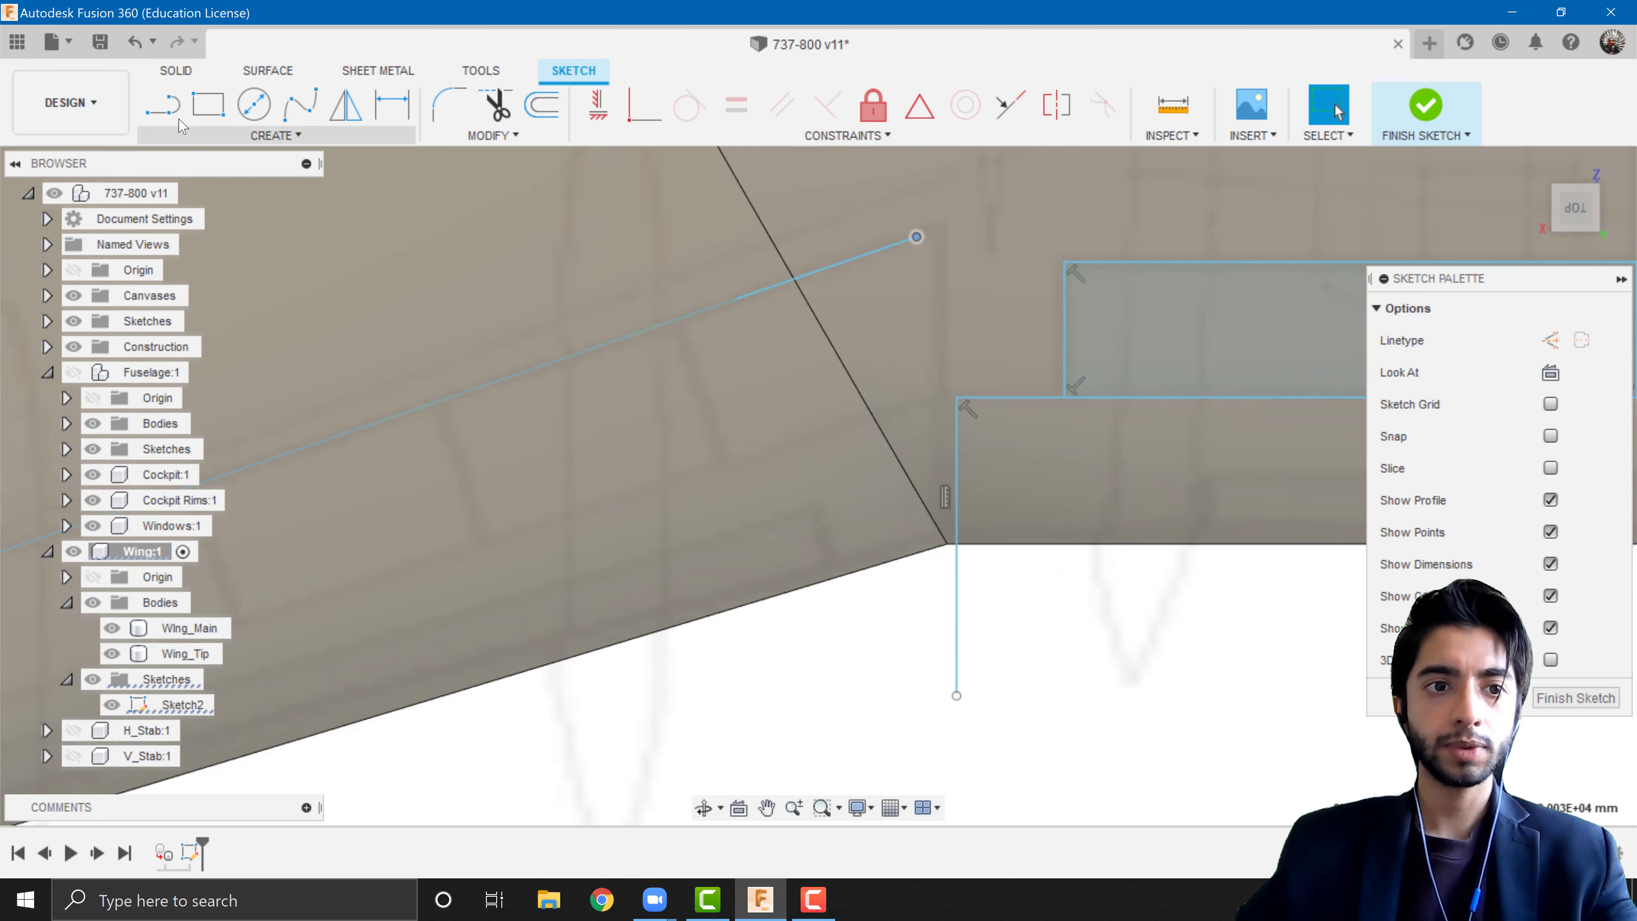
{"action": "key", "text": "l"}
{"action": "left_click", "coordinate": [915, 238]}
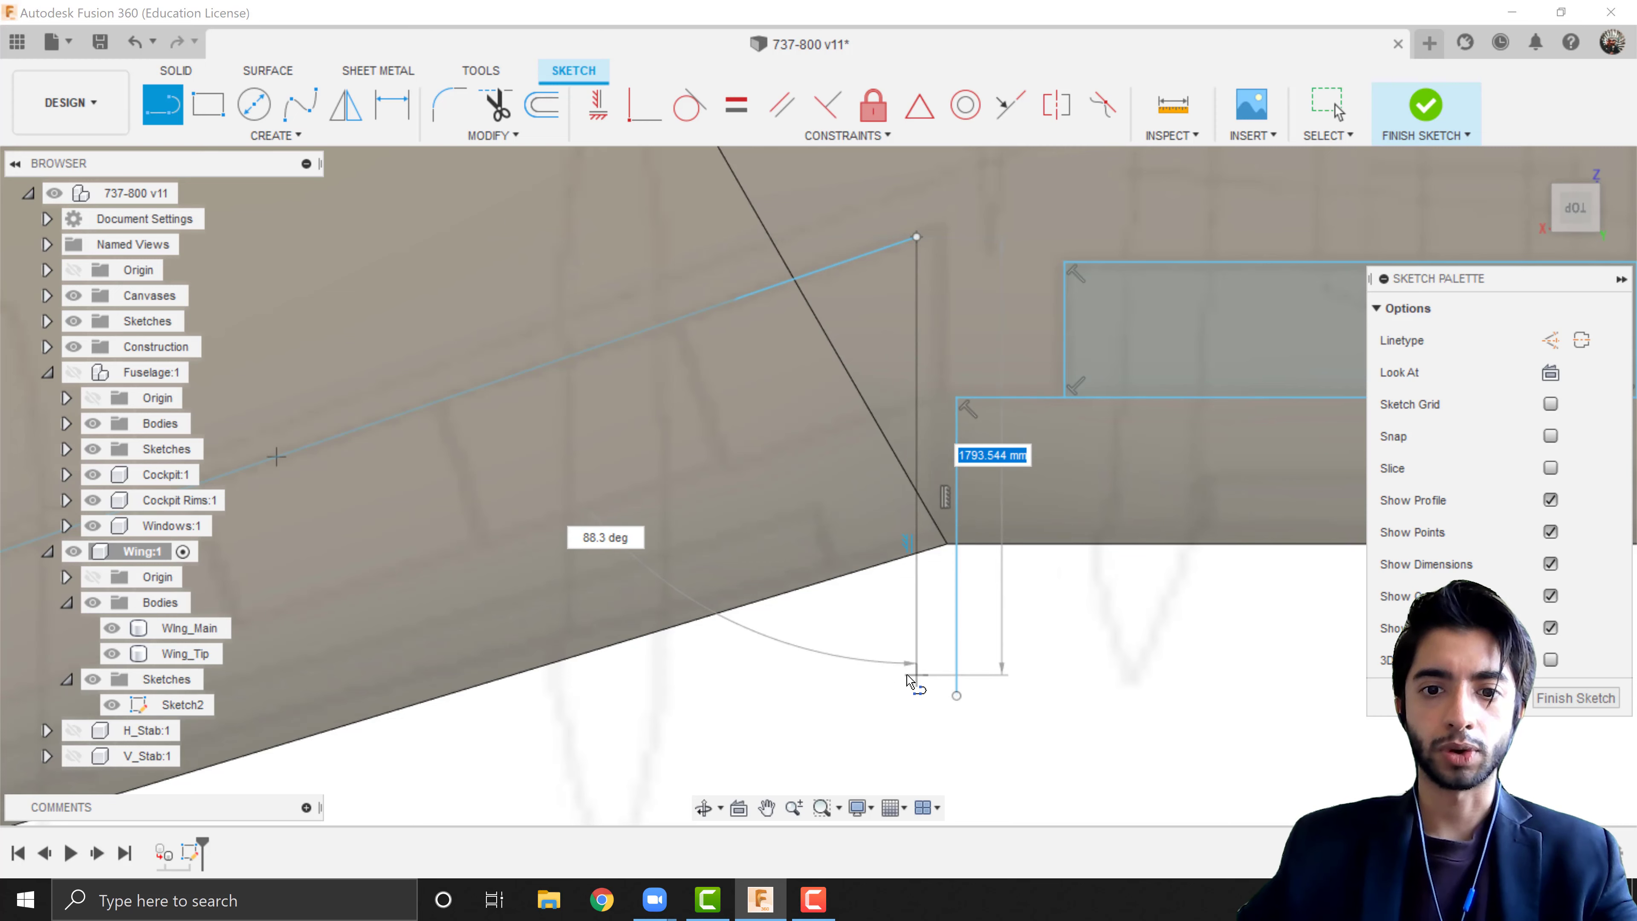
{"action": "left_click", "coordinate": [916, 676]}
{"action": "key", "text": "Escape"}
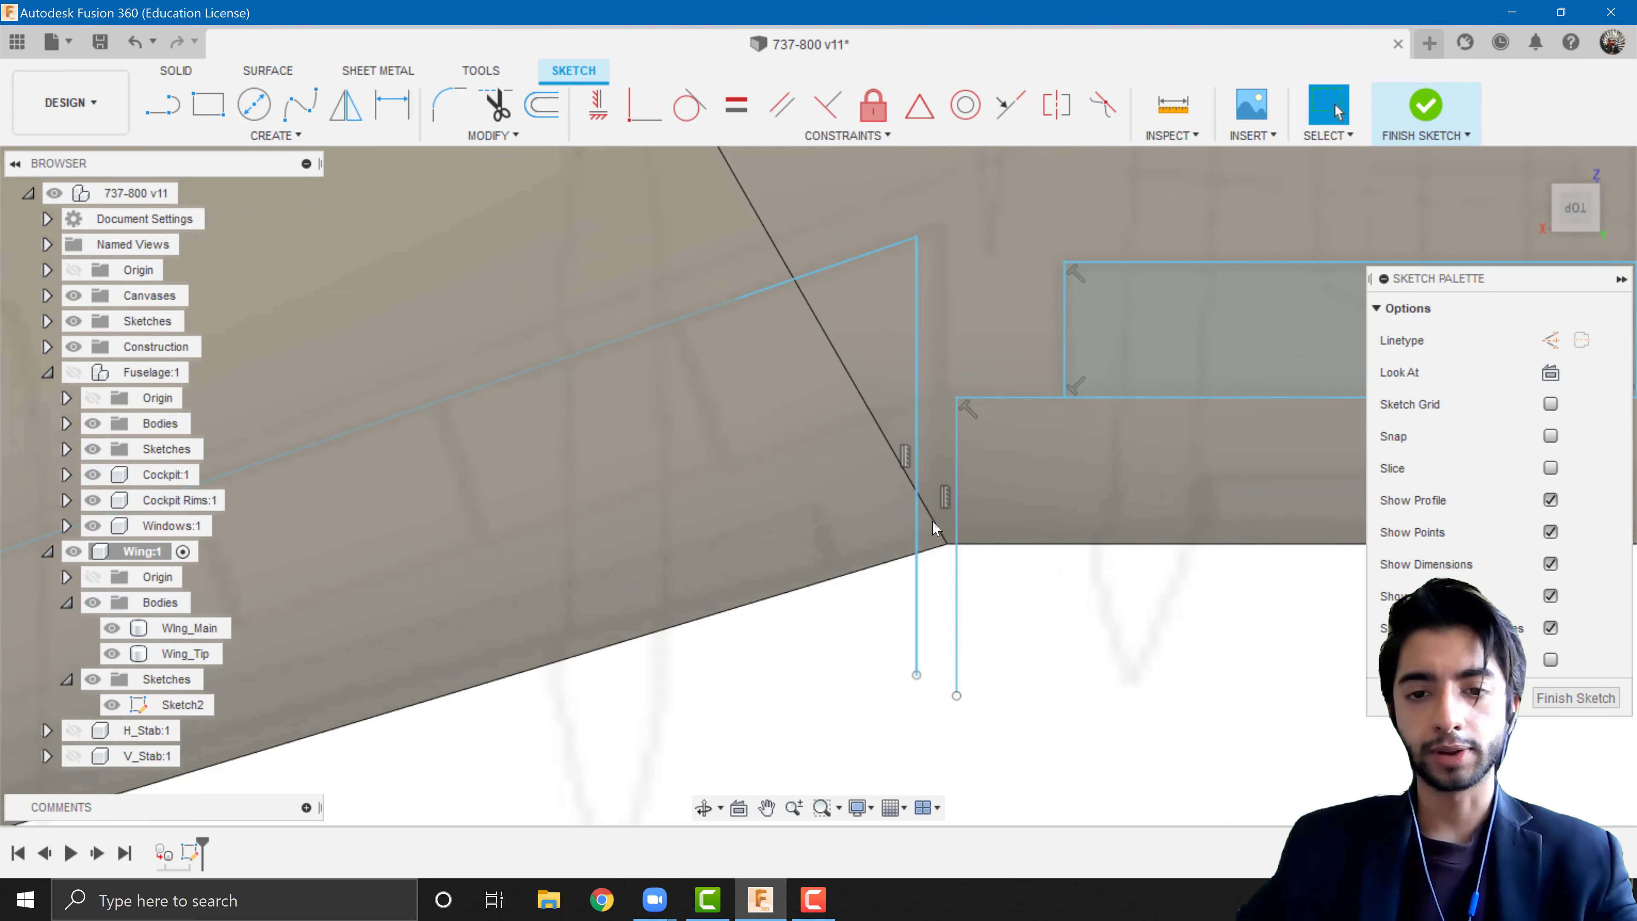
- Move the outboard flap's inboard vertical line closer to the trailing-edge kink, keeping a narrow gap to the inboard flap's line
{"action": "scroll", "coordinate": [934, 528], "scroll_direction": "up", "scroll_amount": 3}
{"action": "left_click_drag", "start_coordinate": [918, 542], "coordinate": [942, 540]}
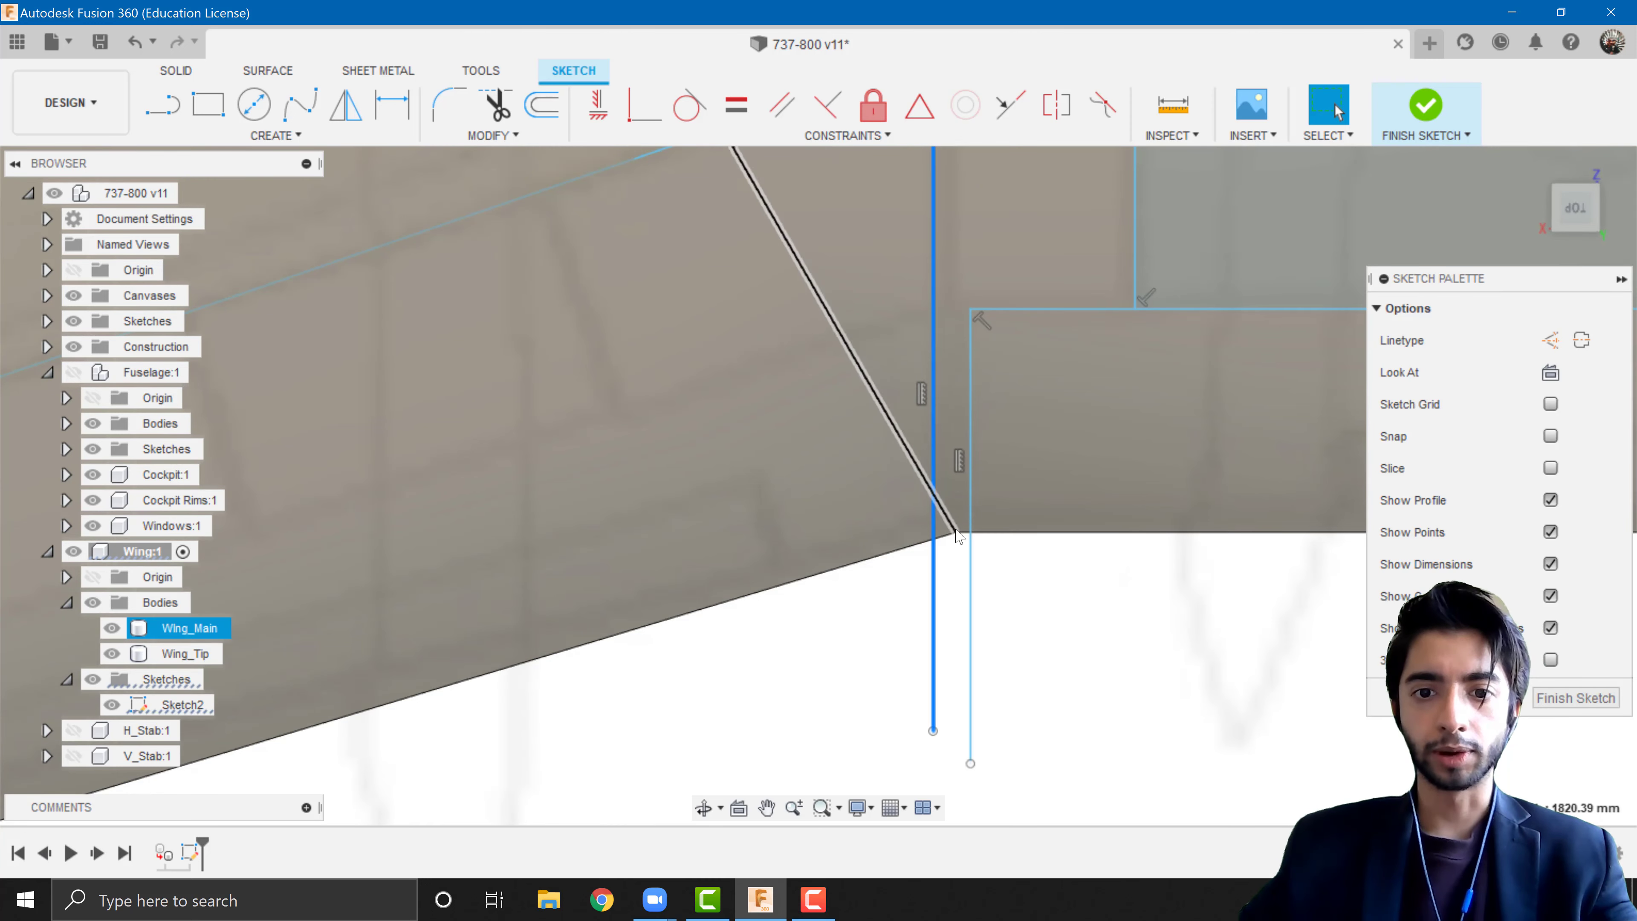
{"action": "left_click", "coordinate": [970, 554]}
{"action": "scroll", "coordinate": [1037, 611], "scroll_direction": "down", "scroll_amount": 5}
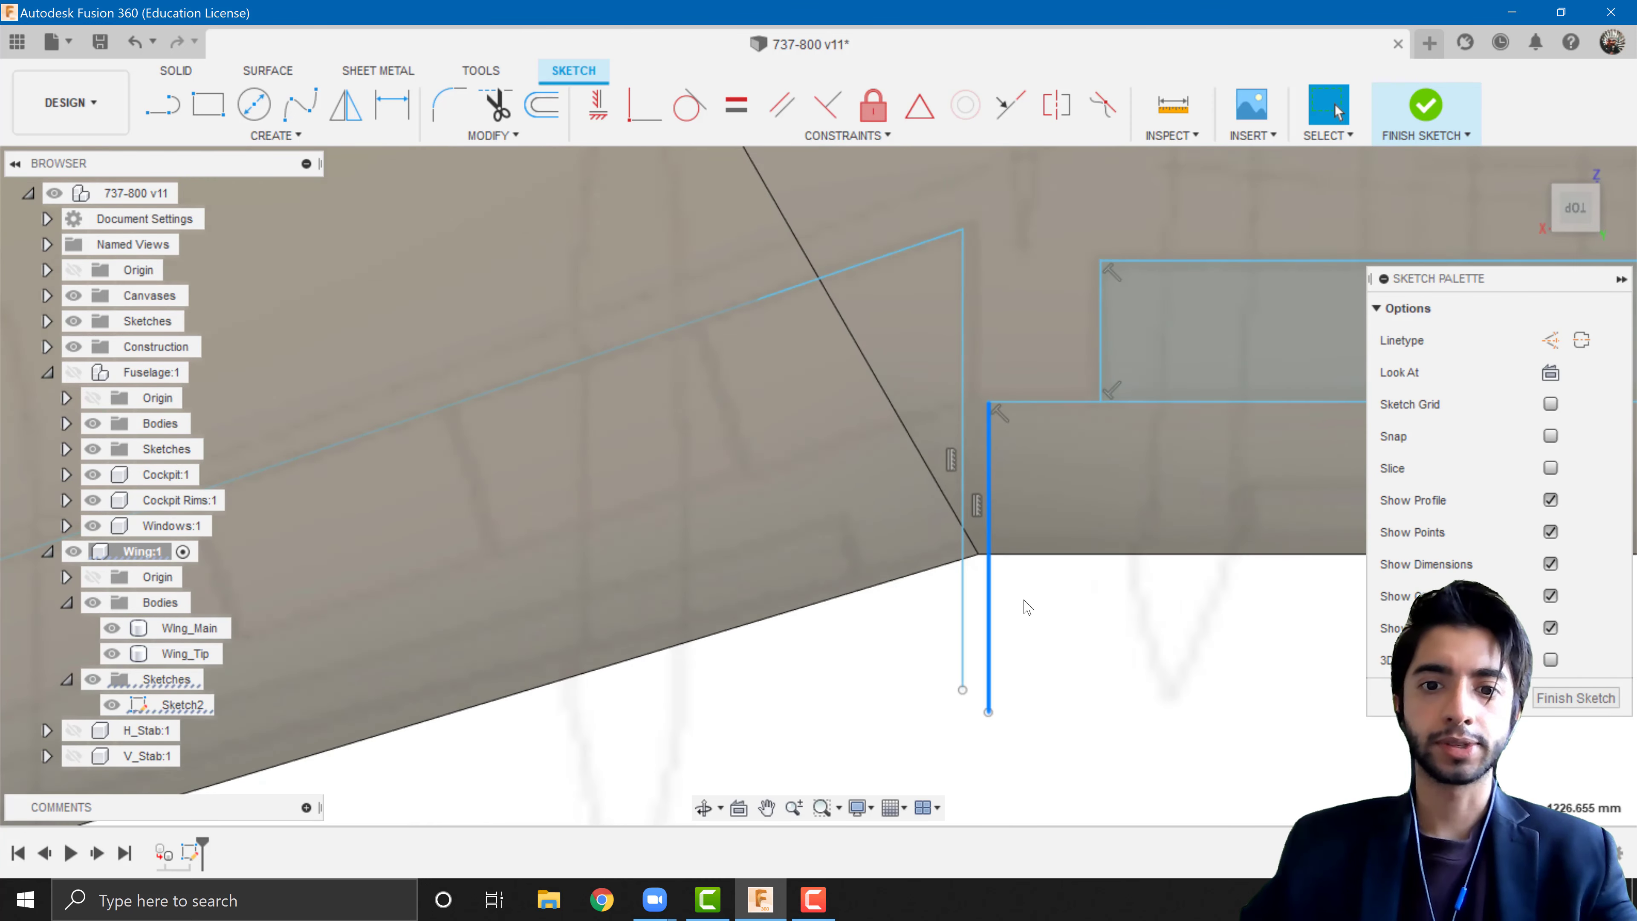
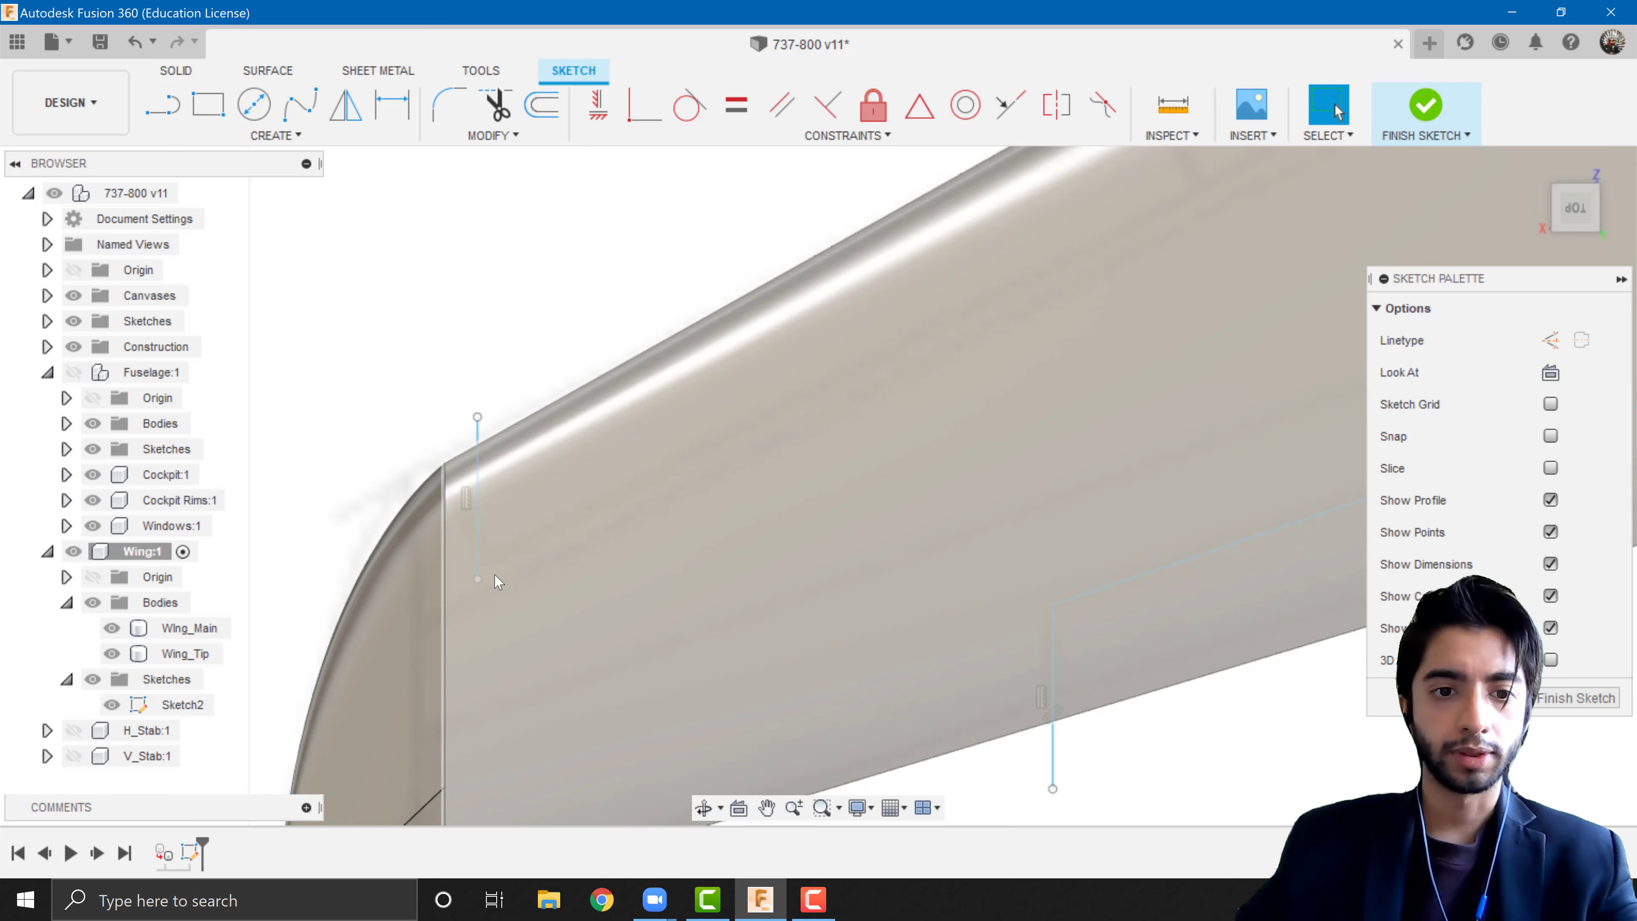
- Try a short slanted line at the wing tip's leading edge and undo it together with the vertical line there
{"action": "left_click", "coordinate": [175, 114]}
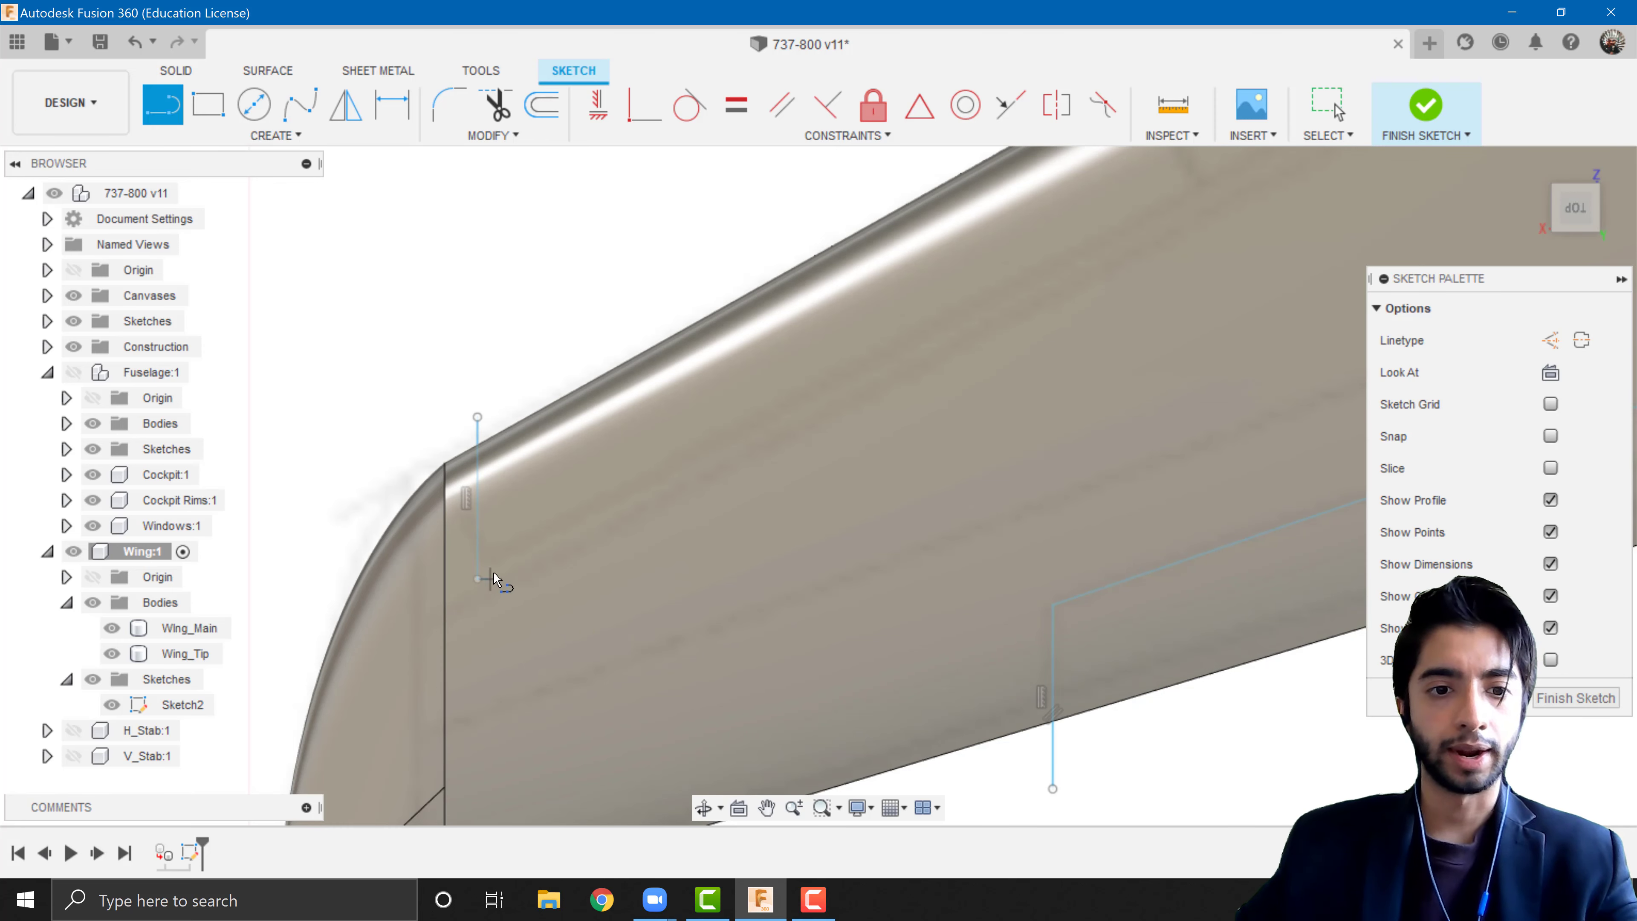
{"action": "left_click", "coordinate": [393, 429]}
{"action": "key", "text": "Escape"}
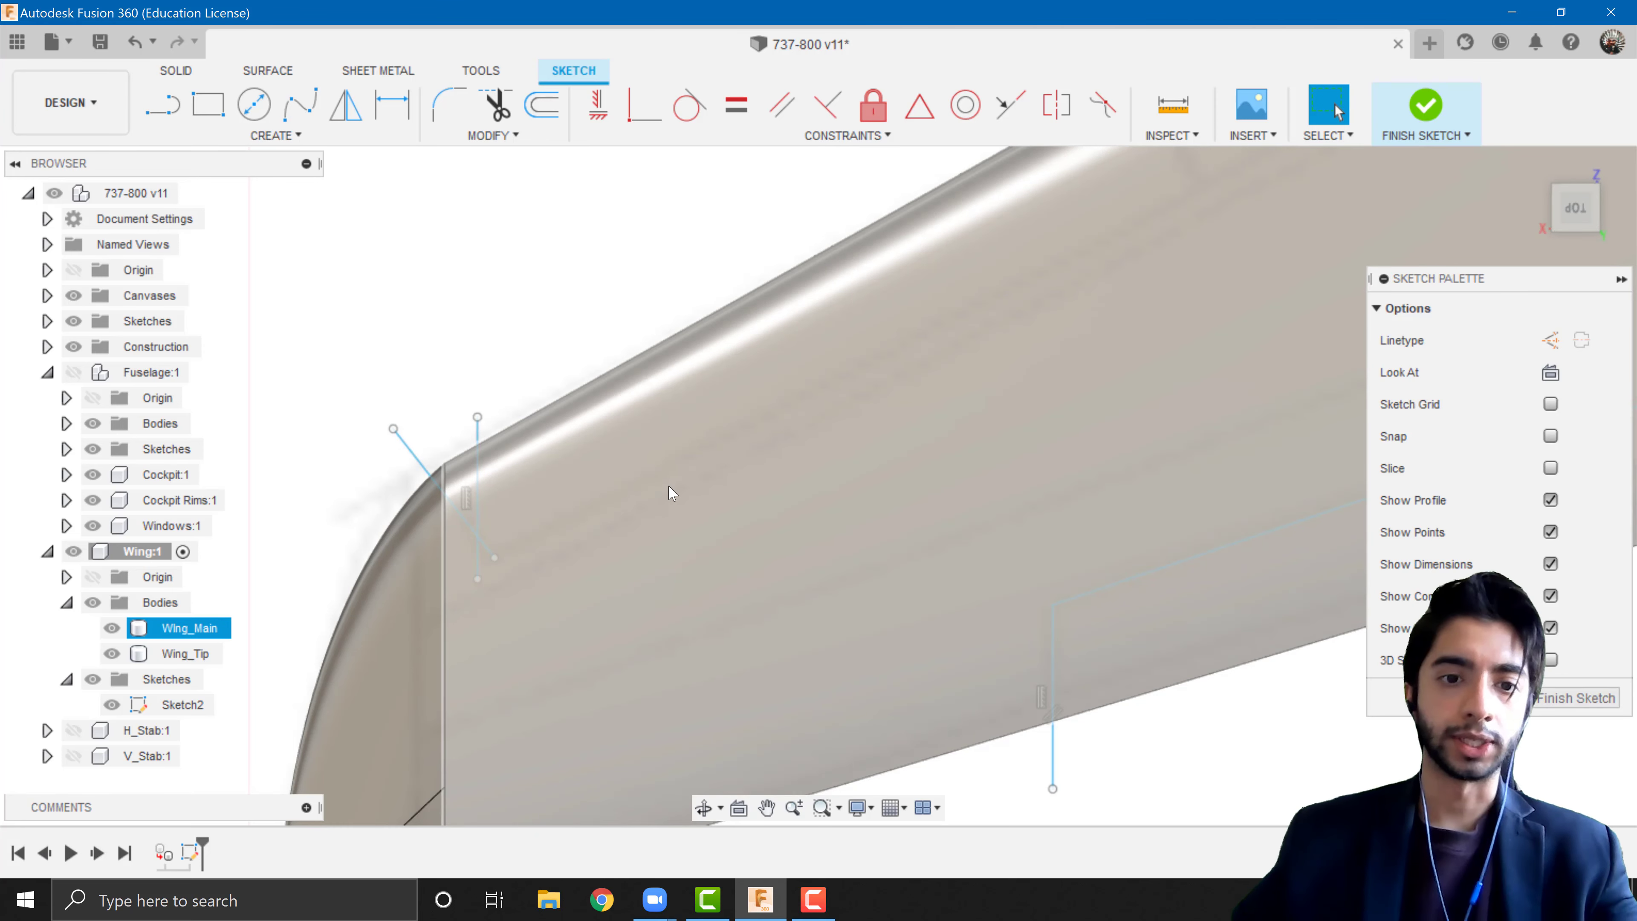
{"action": "key", "text": "ctrl+z"}
- Draw the slats' rear line from the wing tip to the engine area, continuing with a steeper segment toward the wing root
{"action": "left_click", "coordinate": [167, 105]}
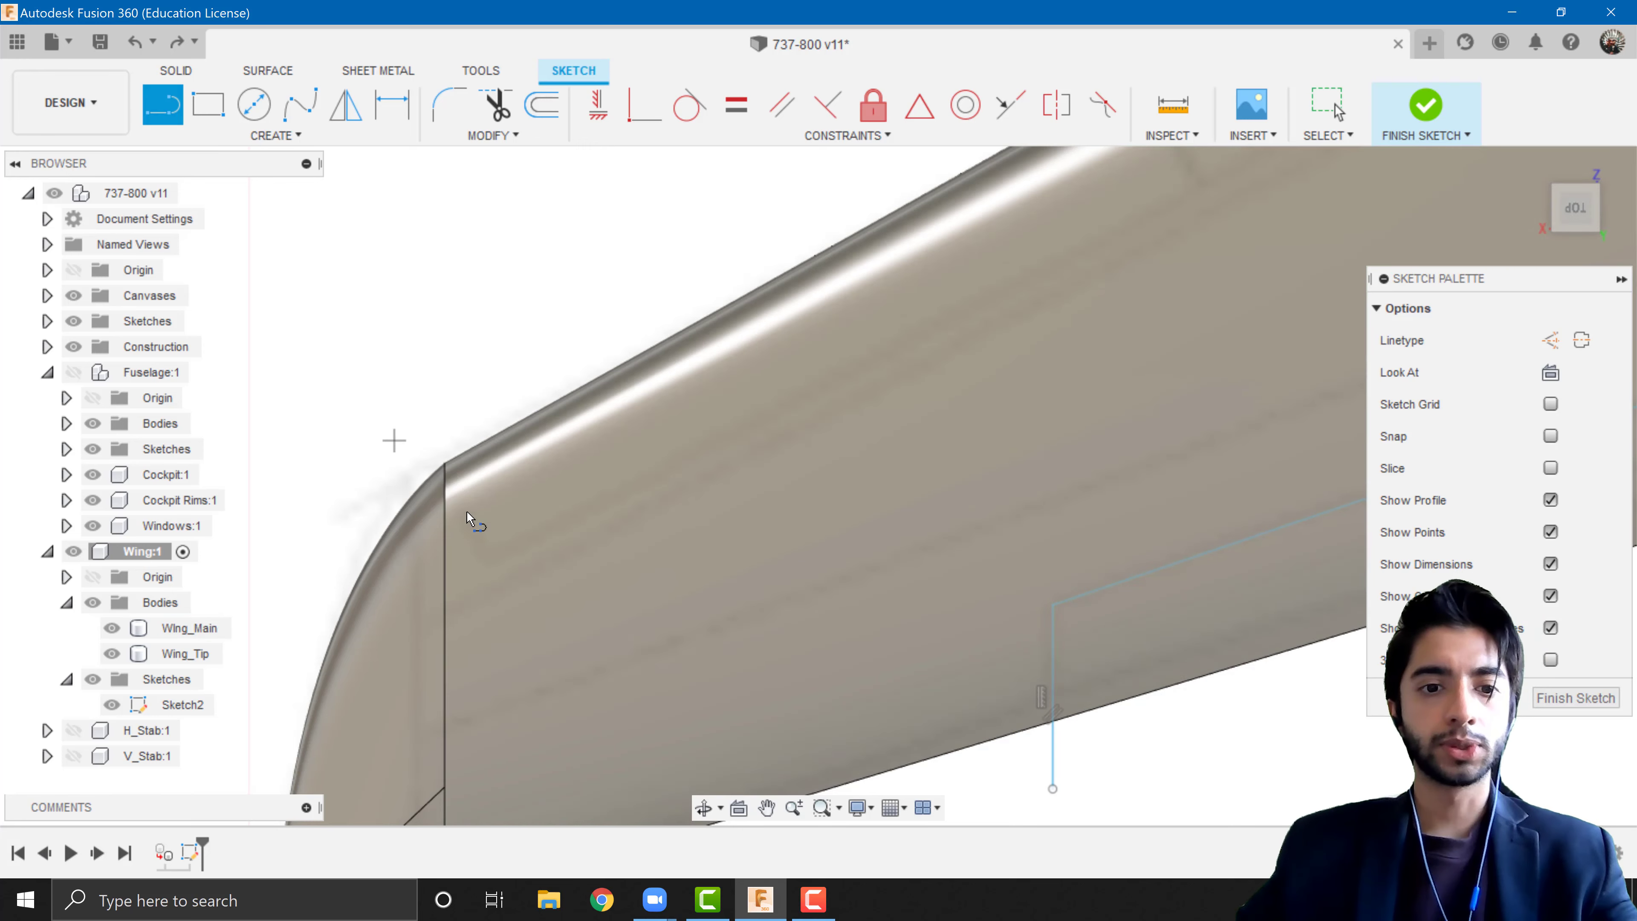
{"action": "left_click", "coordinate": [487, 561]}
{"action": "scroll", "coordinate": [681, 412], "scroll_direction": "down", "scroll_amount": 4}
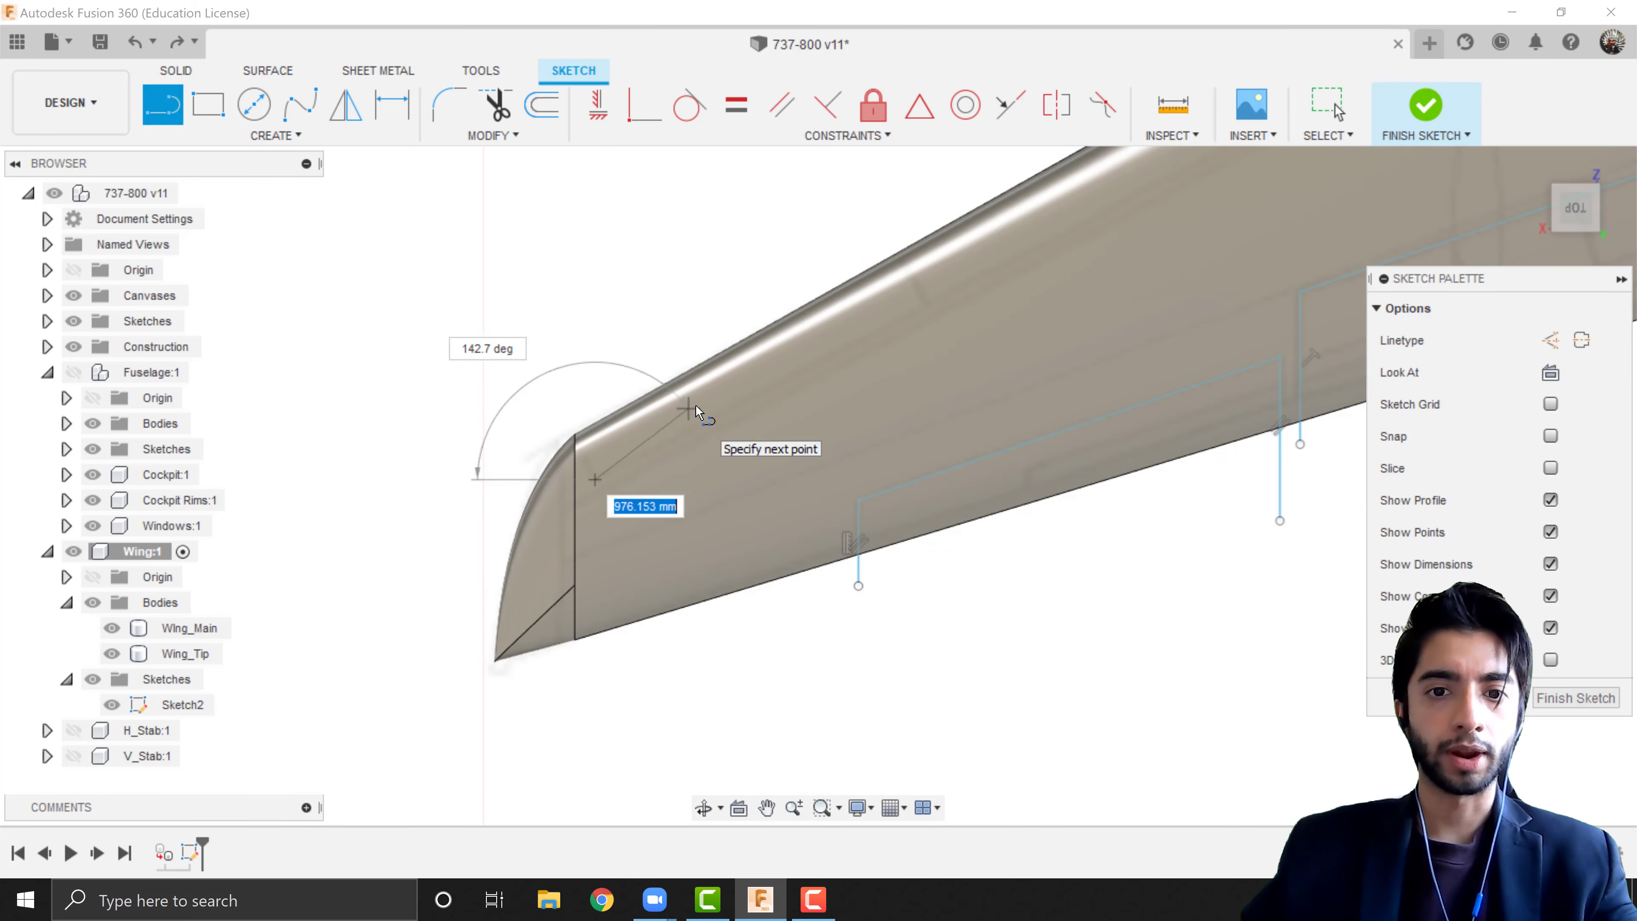
{"action": "middle_click_drag", "start_coordinate": [748, 375], "coordinate": [303, 618]}
{"action": "scroll", "coordinate": [899, 354], "scroll_direction": "down", "scroll_amount": 2}
{"action": "middle_click_drag", "start_coordinate": [1120, 253], "coordinate": [671, 652]}
{"action": "scroll", "coordinate": [855, 486], "scroll_direction": "up", "scroll_amount": 5}
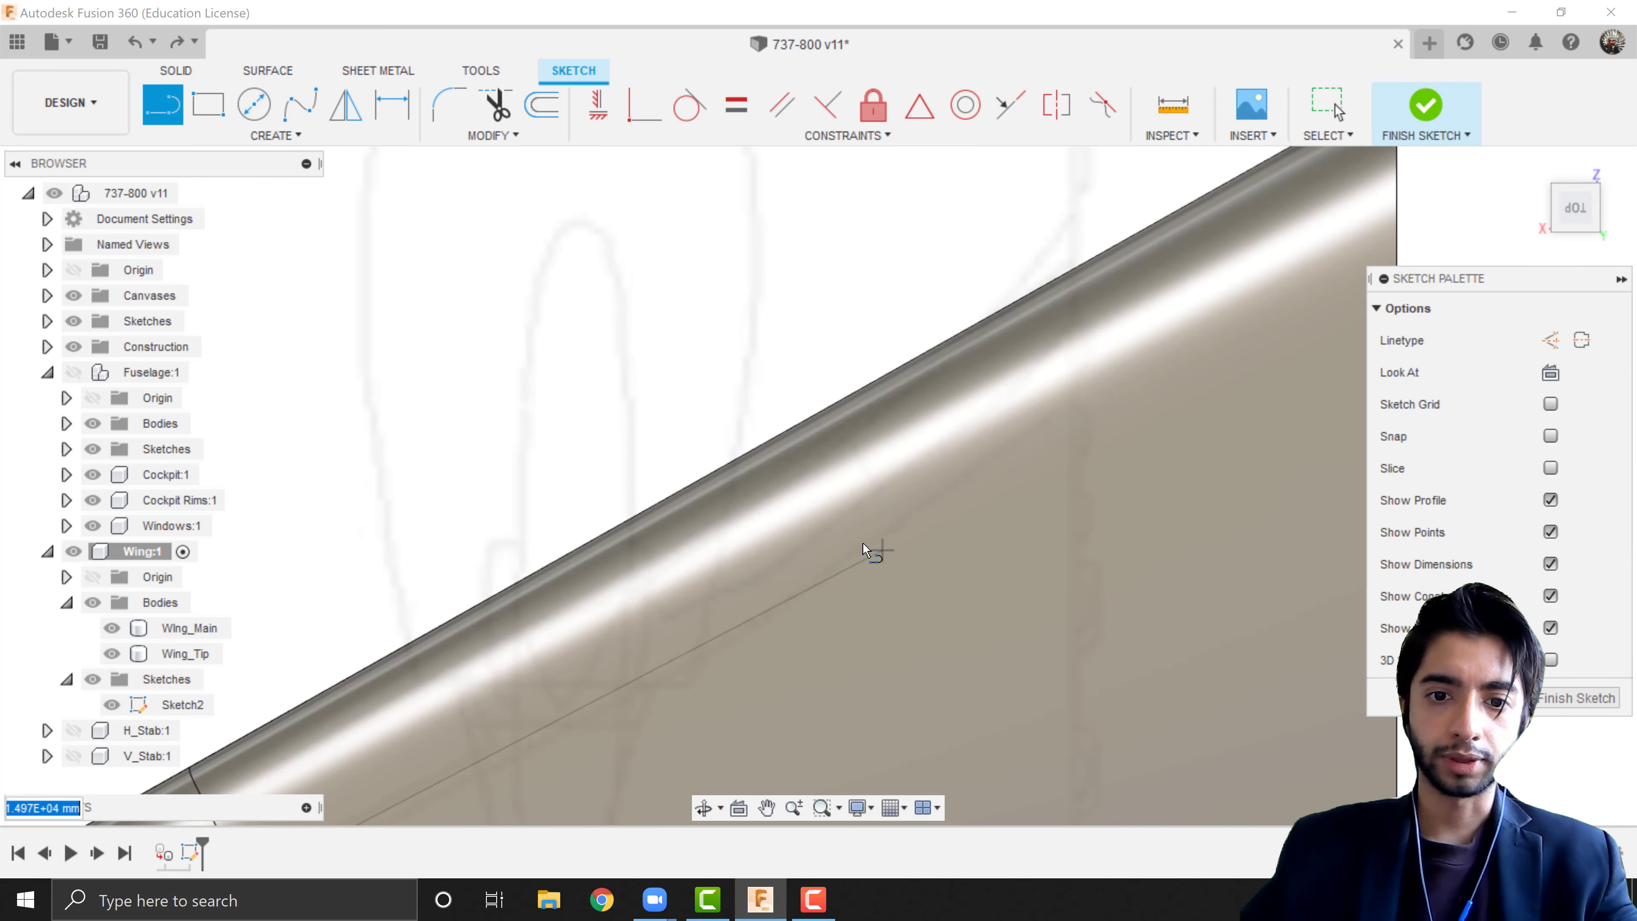
{"action": "left_click", "coordinate": [778, 612]}
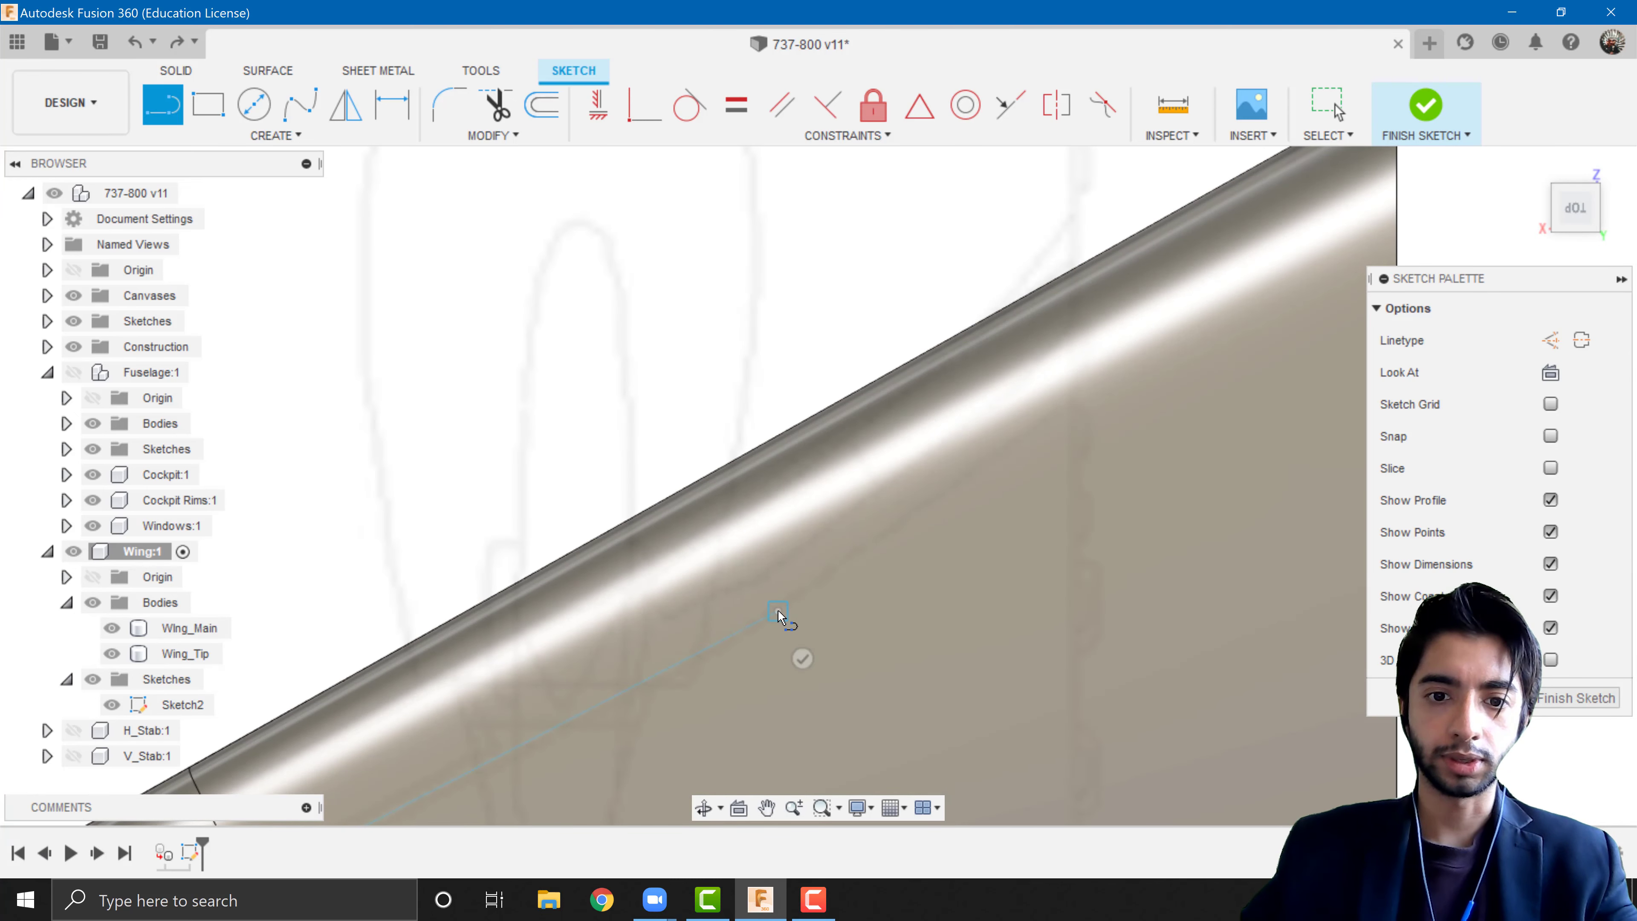
{"action": "double_click", "coordinate": [1140, 347]}
{"action": "scroll", "coordinate": [1020, 537], "scroll_direction": "down", "scroll_amount": 7}
{"action": "middle_click_drag", "start_coordinate": [774, 684], "coordinate": [1045, 396]}
{"action": "key", "text": "Escape"}
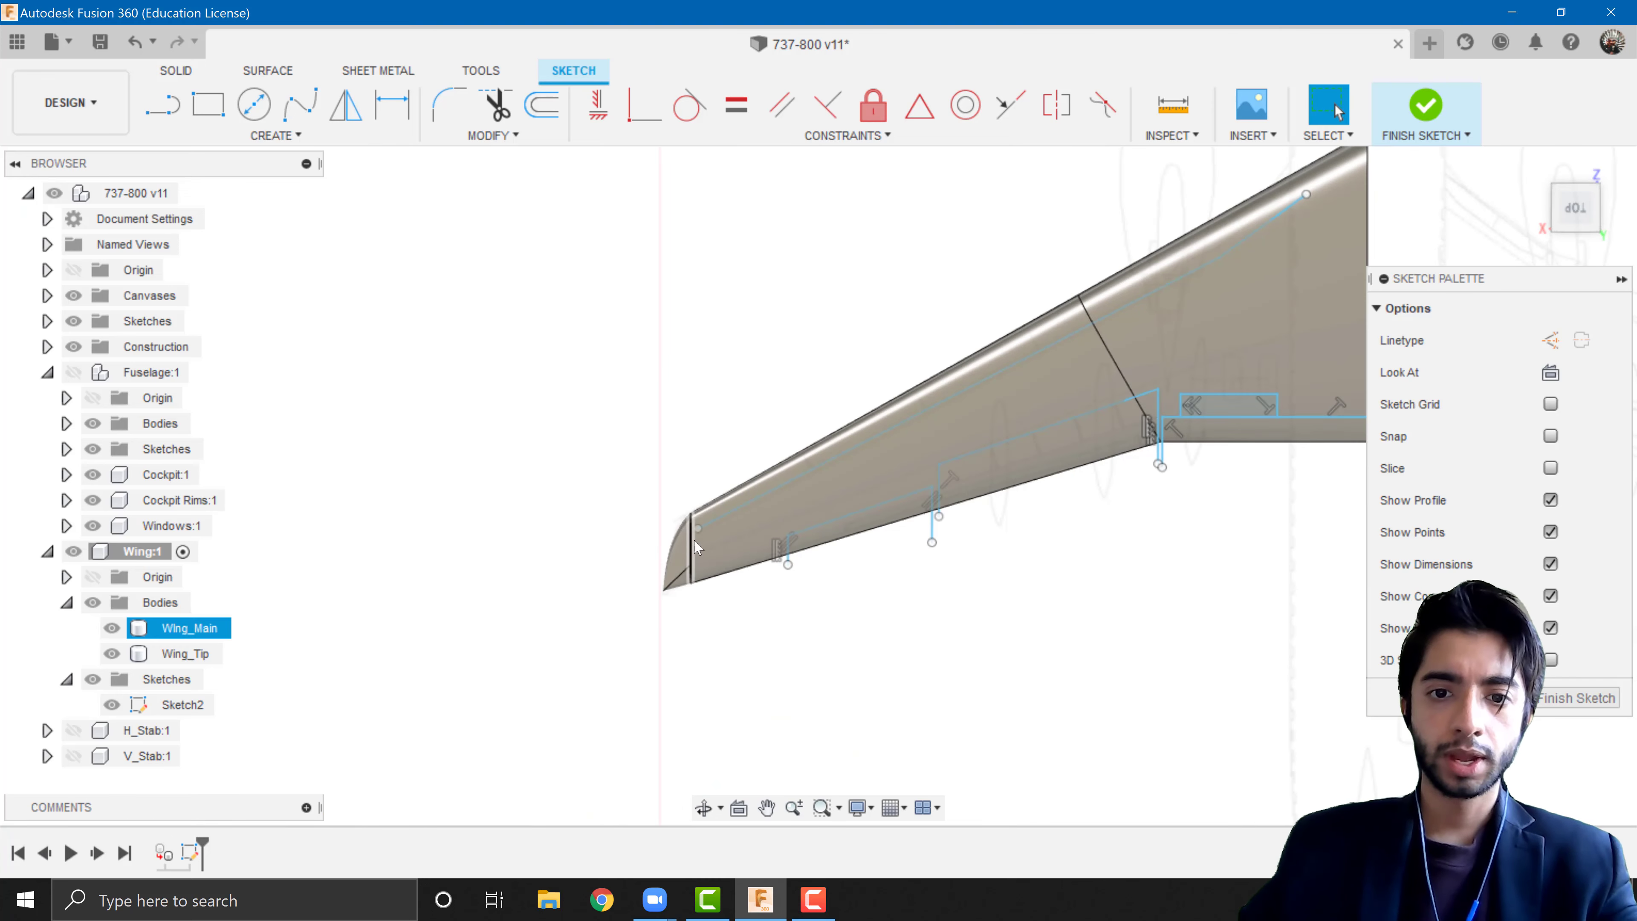
- Draw a line about 507 mm long from the slat line's outboard end, perpendicular to it and past the leading edge
{"action": "scroll", "coordinate": [696, 538], "scroll_direction": "up", "scroll_amount": 6}
{"action": "scroll", "coordinate": [702, 525], "scroll_direction": "up", "scroll_amount": 5}
{"action": "key", "text": "l"}
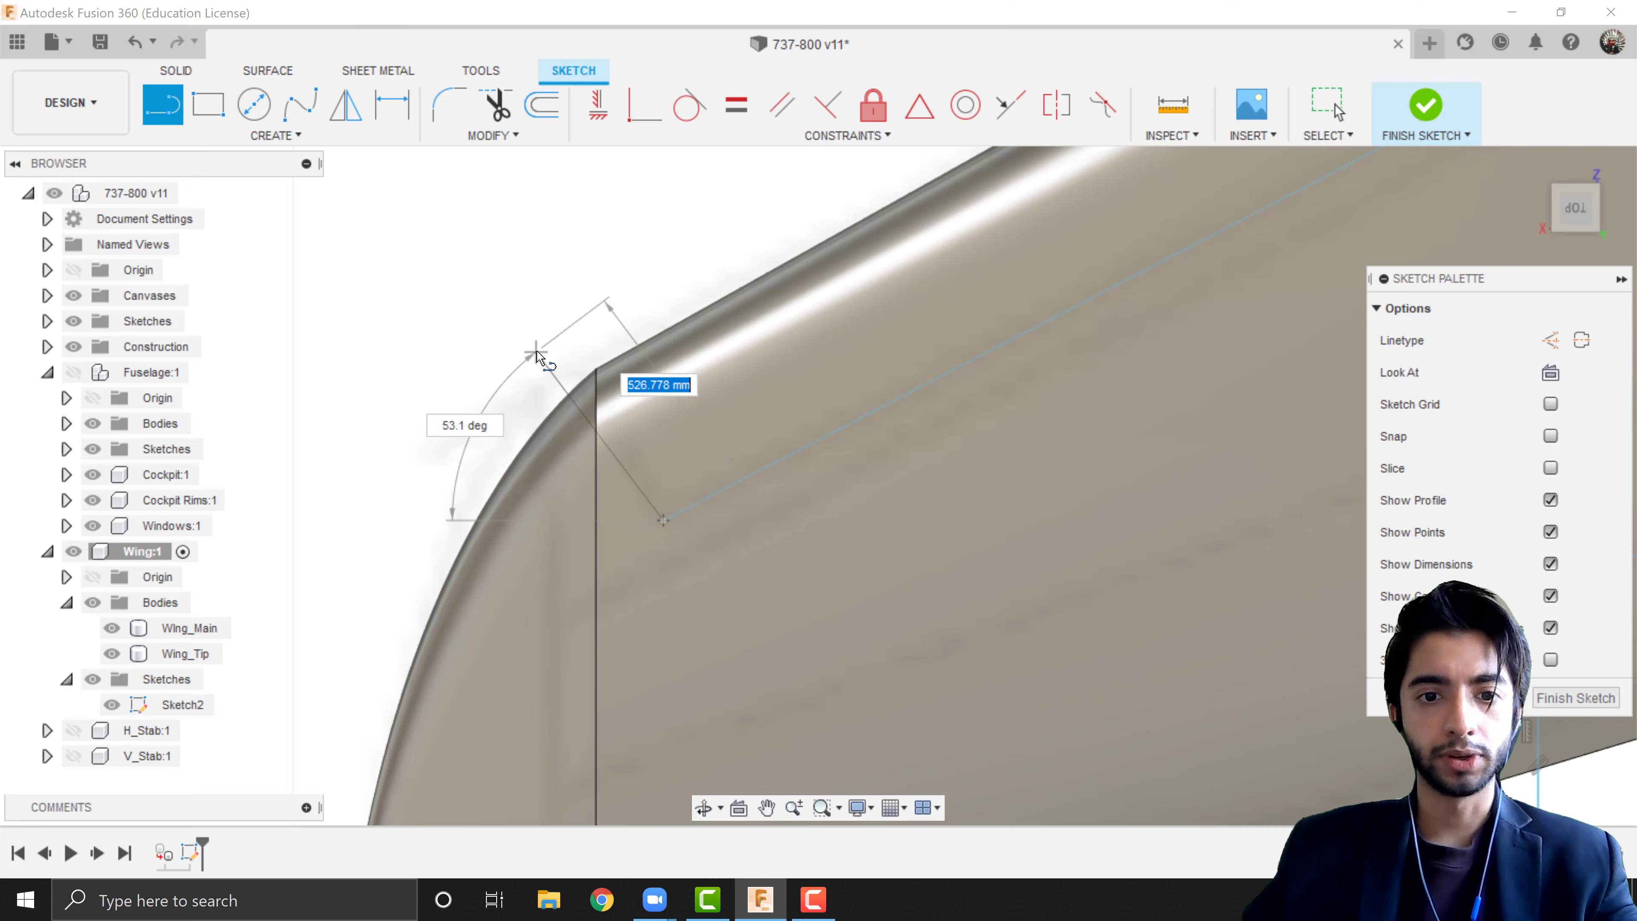
{"action": "left_click", "coordinate": [566, 344]}
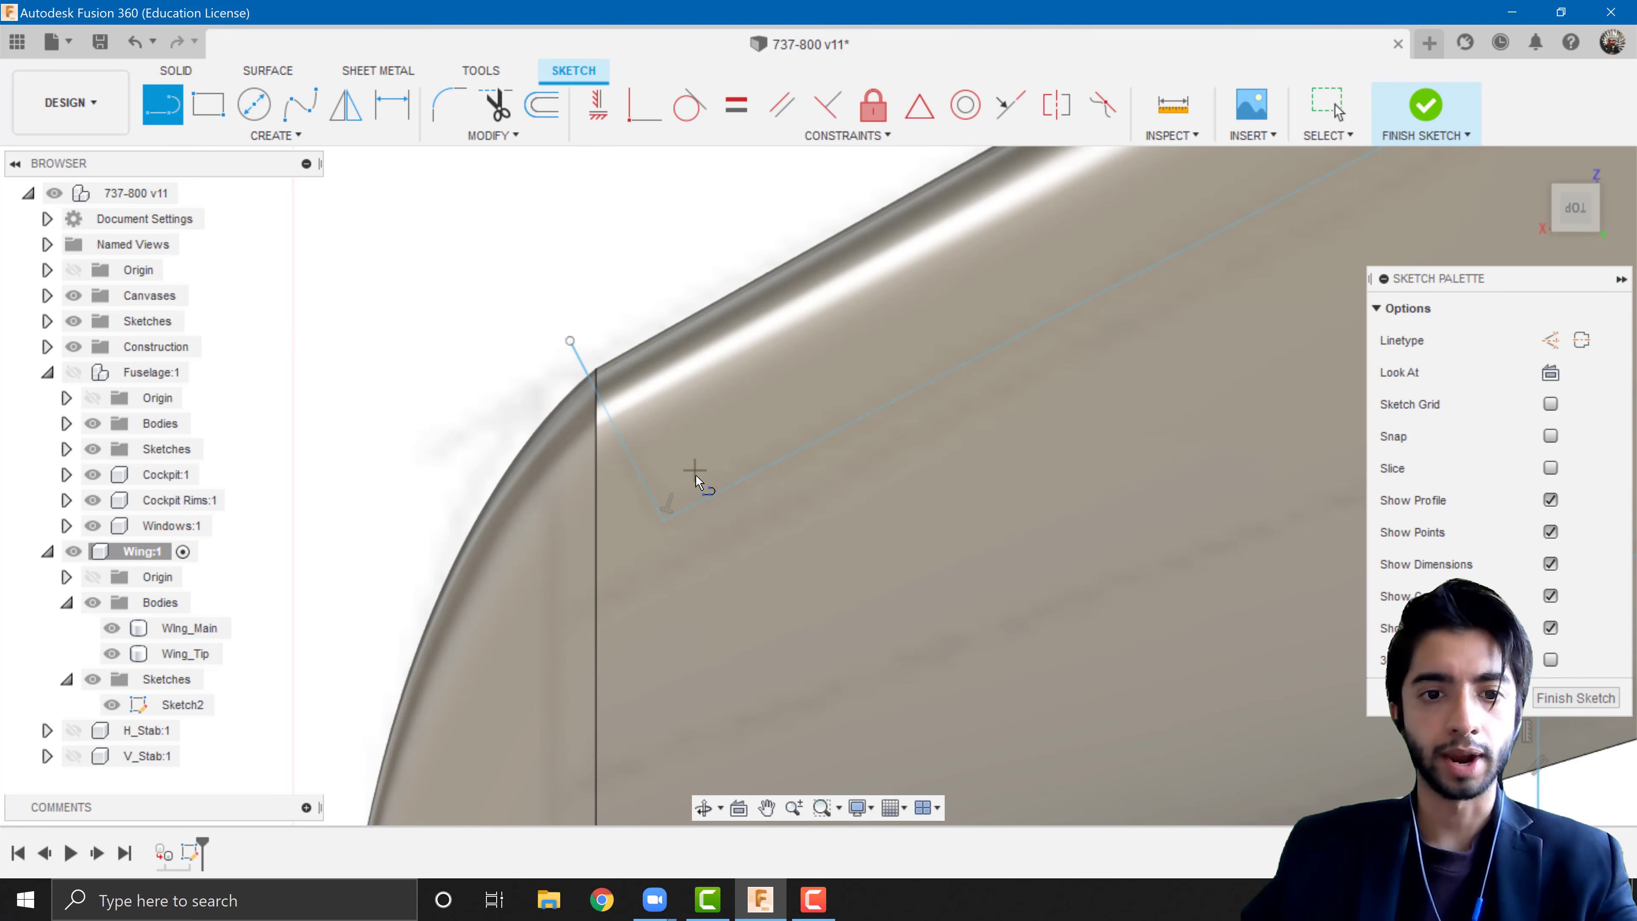
{"action": "key", "text": "Escape"}
- Shift the short perpendicular line at the wing tip slightly inboard so it crosses the leading edge at the tip joint
{"action": "scroll", "coordinate": [618, 396], "scroll_direction": "up", "scroll_amount": 5}
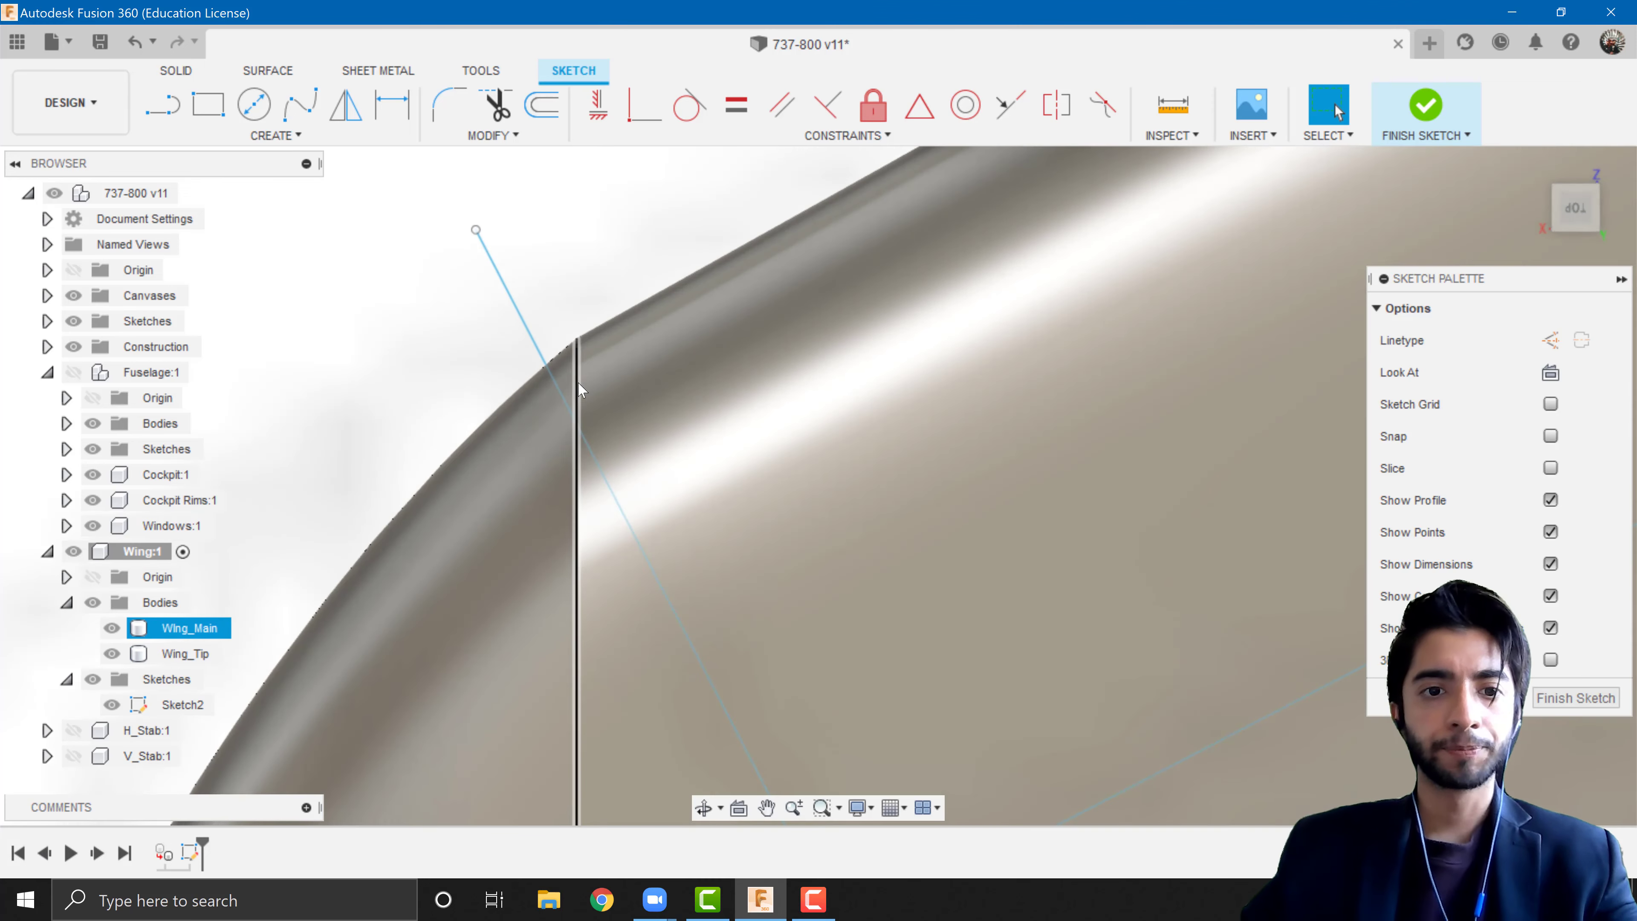
{"action": "left_click", "coordinate": [538, 479]}
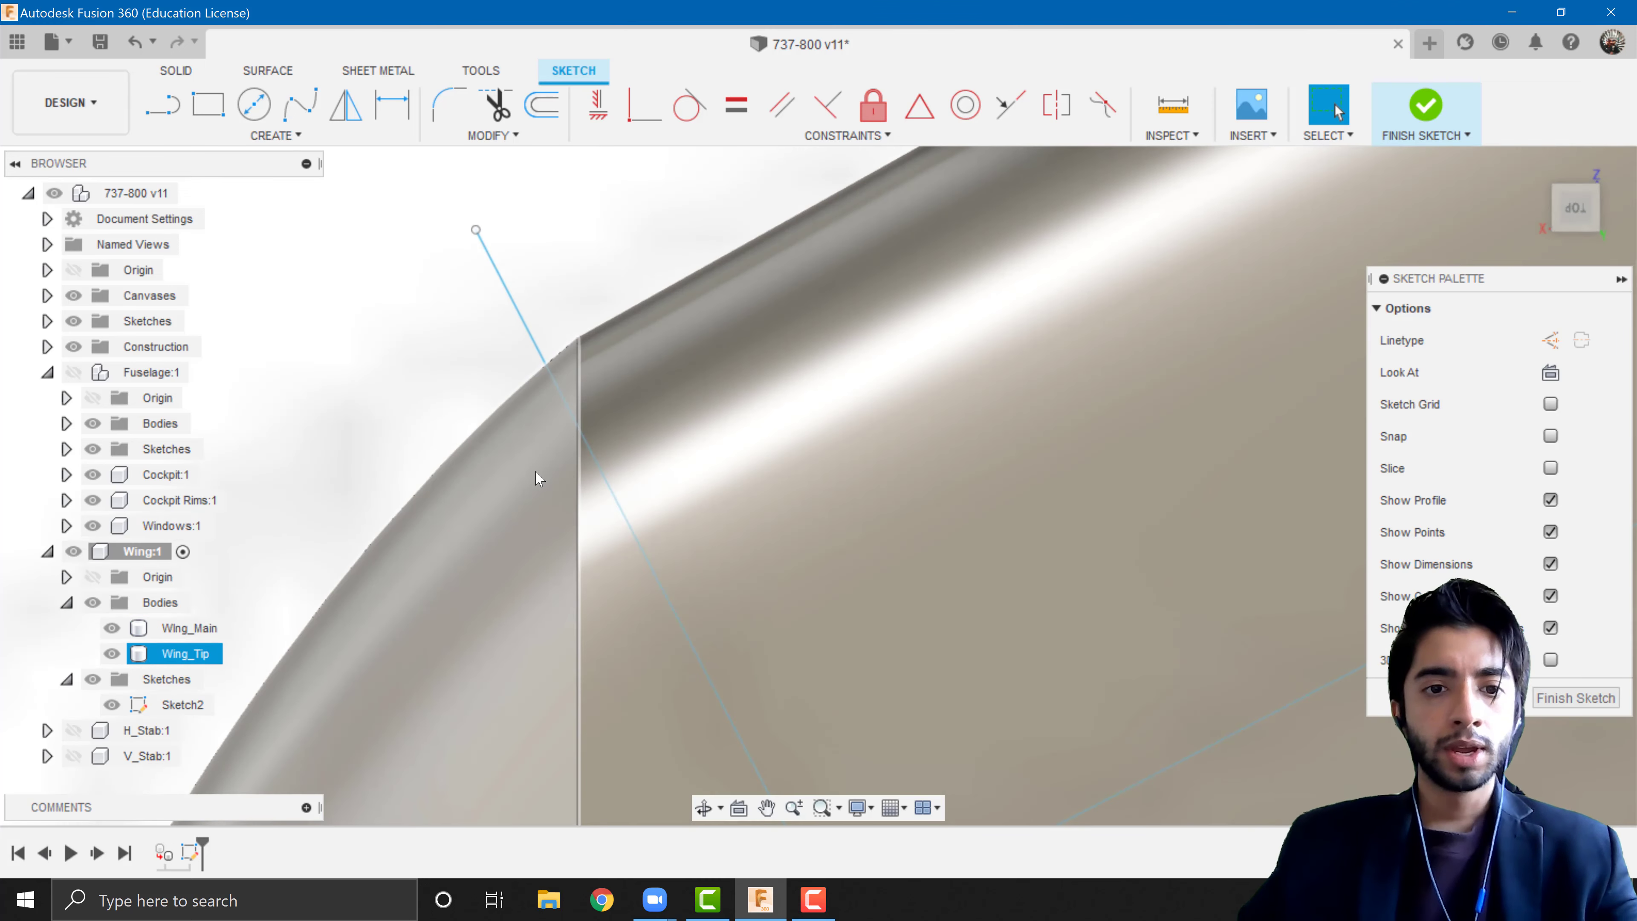
{"action": "left_click", "coordinate": [667, 413]}
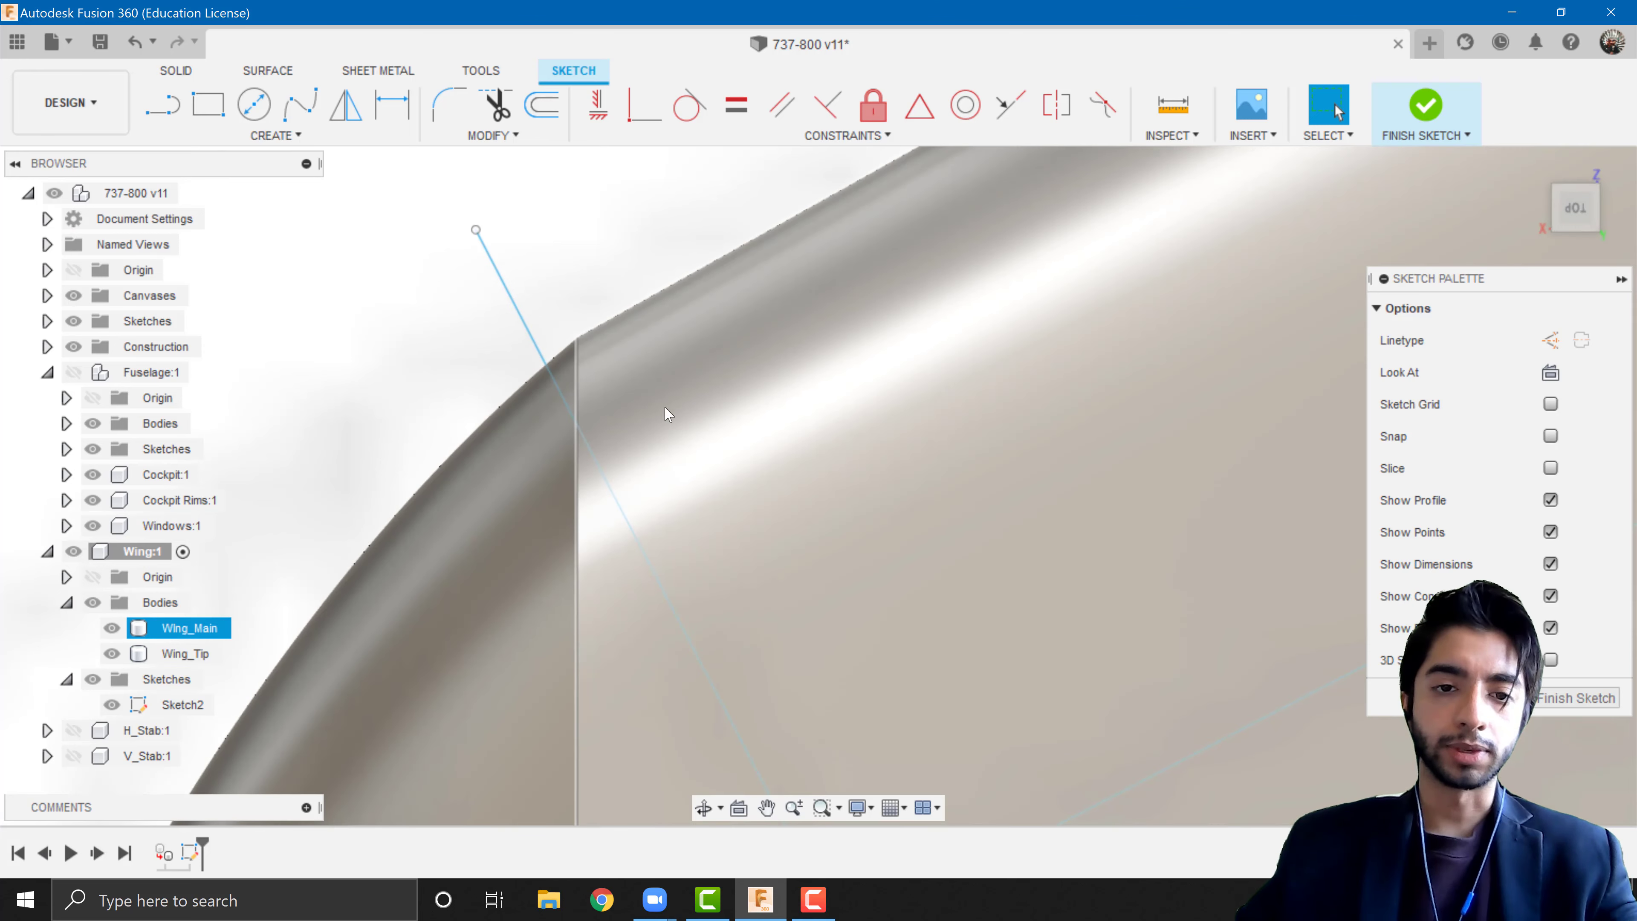
{"action": "scroll", "coordinate": [667, 414], "scroll_direction": "down", "scroll_amount": 3}
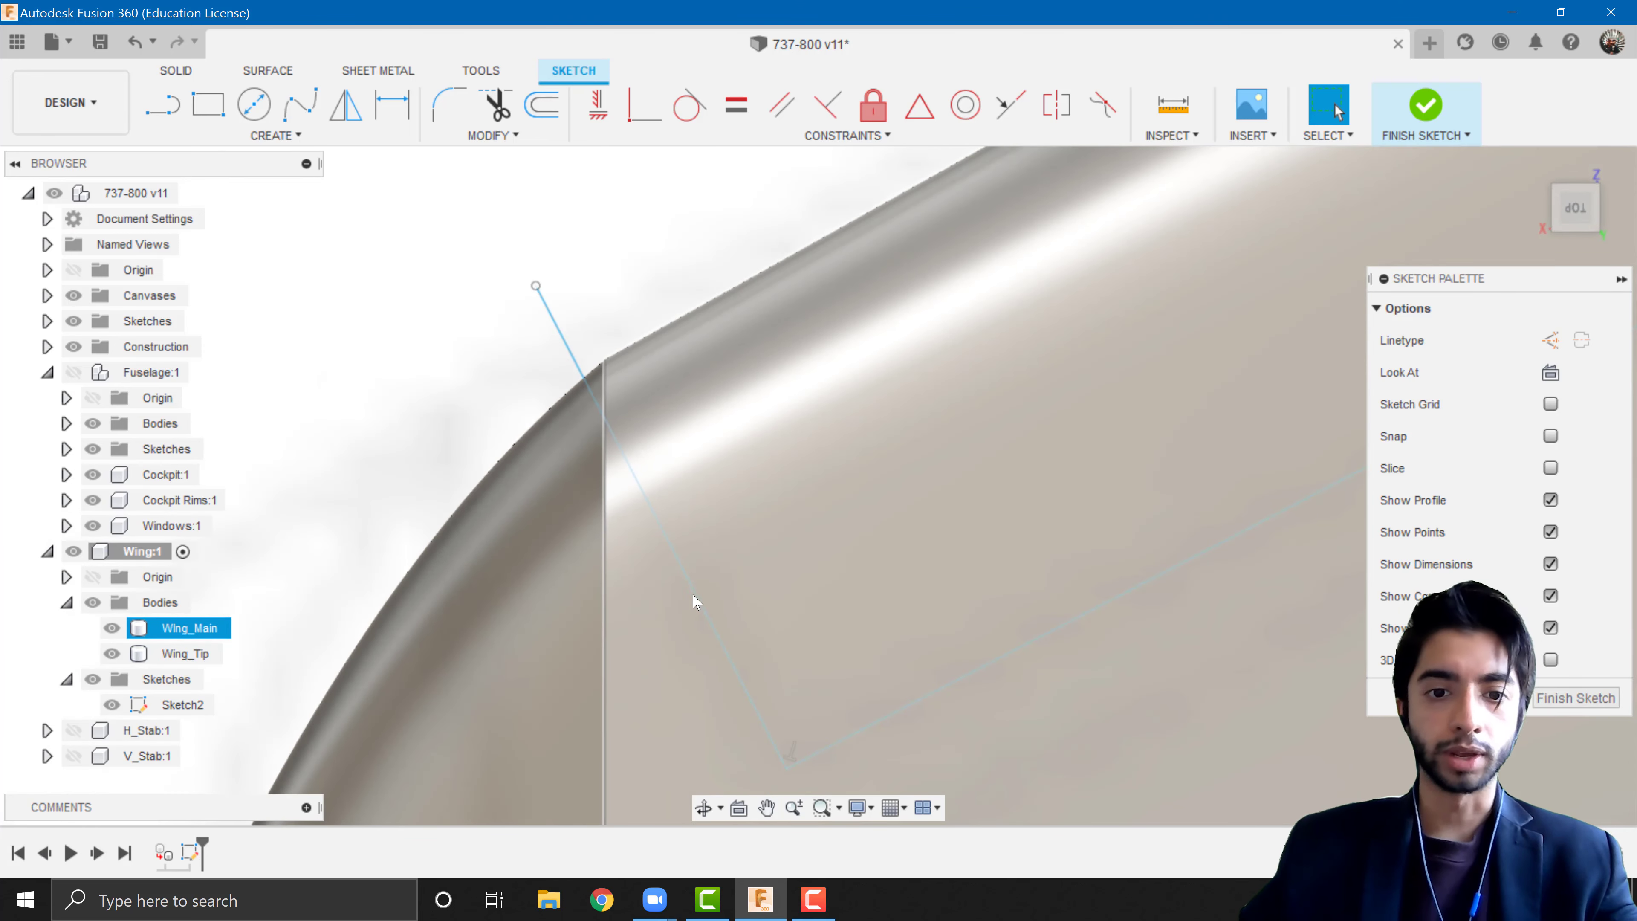
{"action": "left_click", "coordinate": [694, 596]}
{"action": "left_click", "coordinate": [575, 465]}
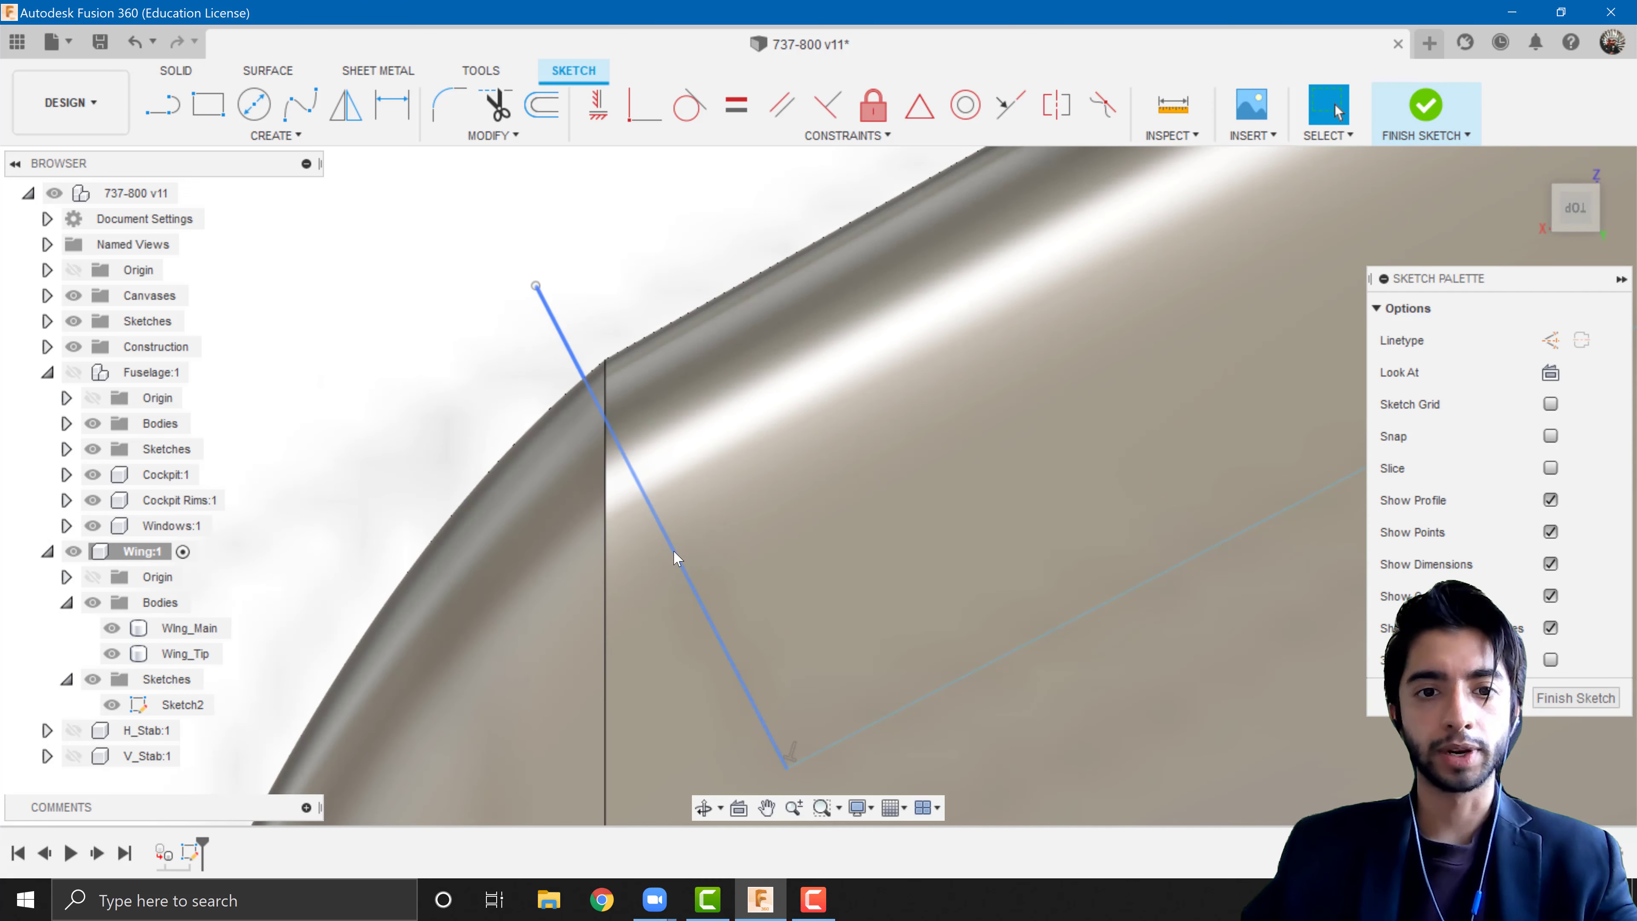
{"action": "left_click", "coordinate": [684, 385]}
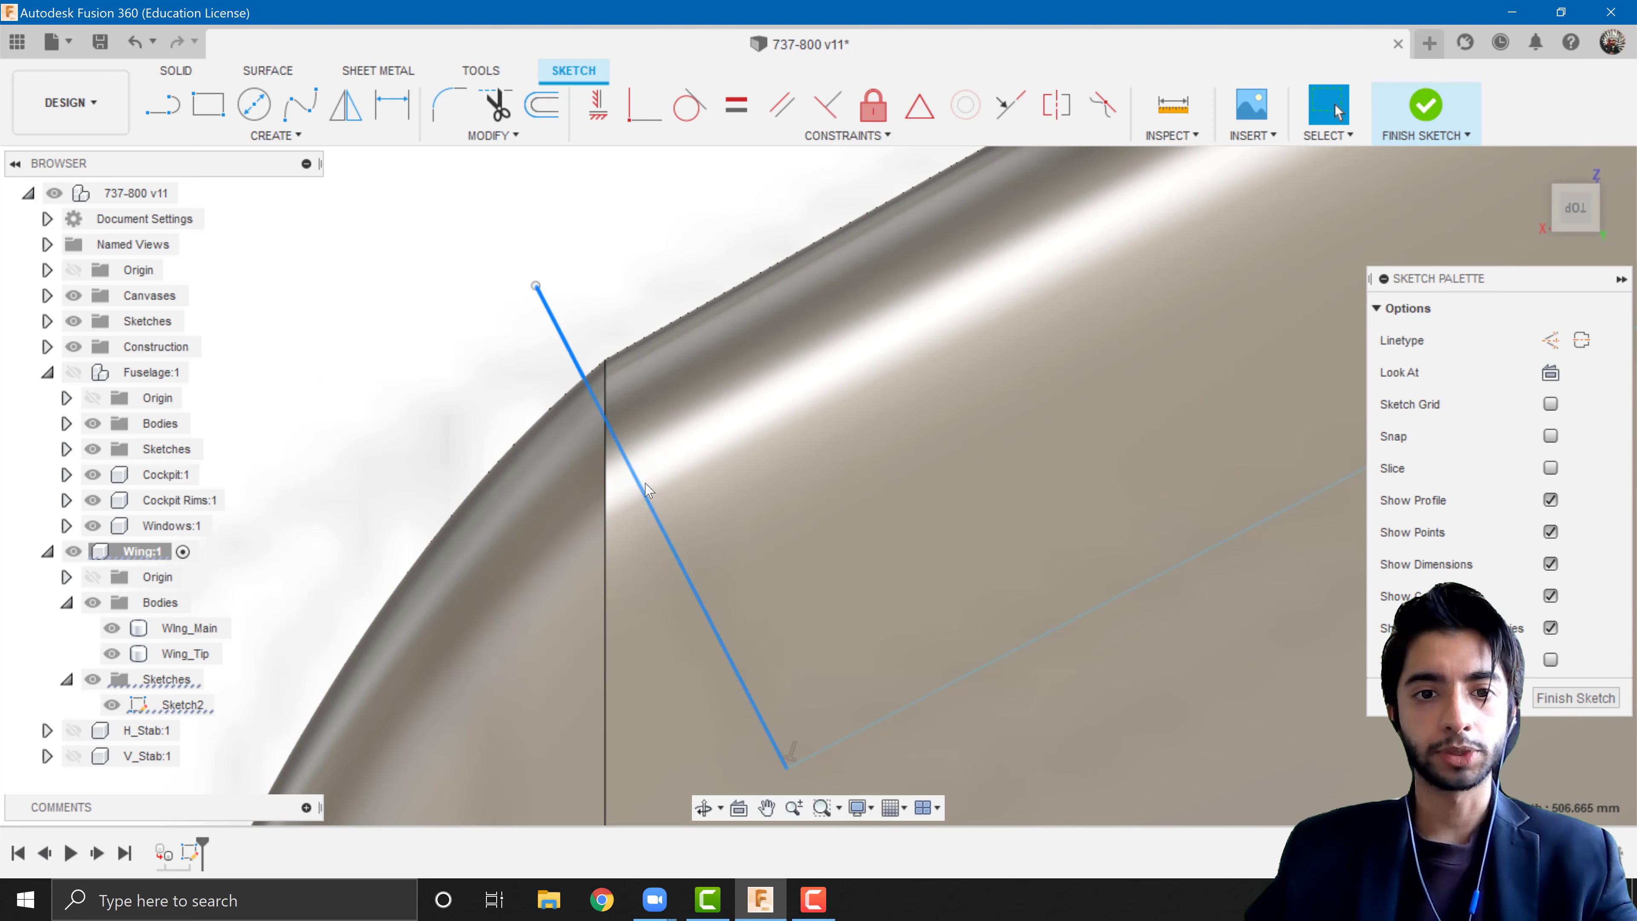
{"action": "left_click_drag", "start_coordinate": [647, 490], "coordinate": [673, 465]}
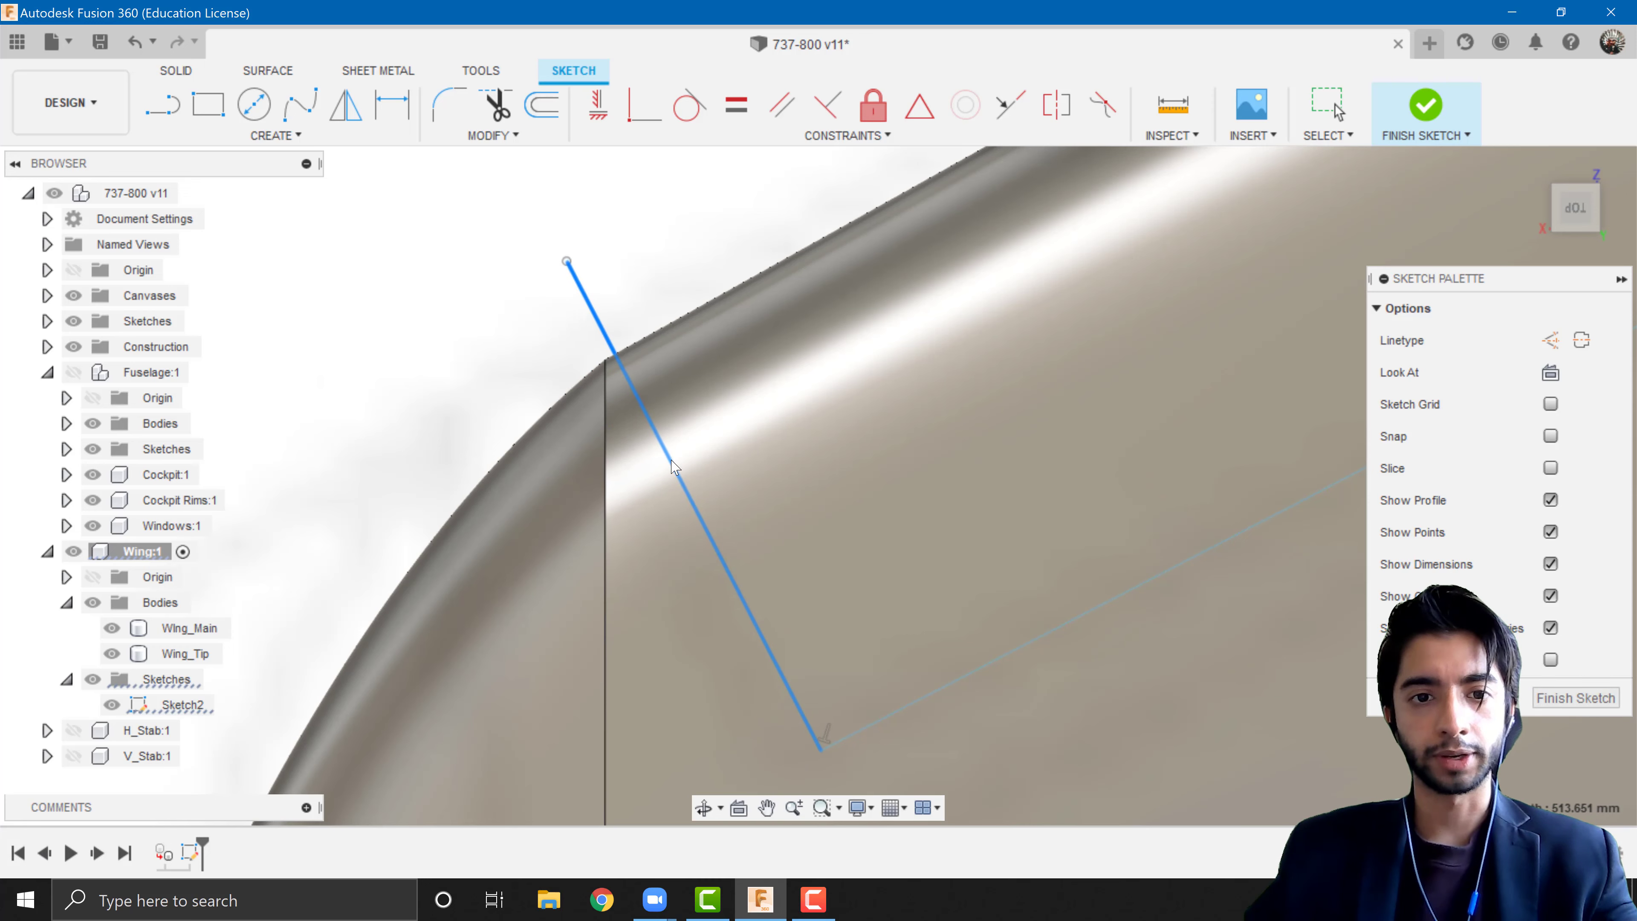
- Draw the two outermost slat dividers from the slat line past the leading edge, perpendicular to it, at the canvas's slat gaps
{"action": "scroll", "coordinate": [714, 423], "scroll_direction": "down", "scroll_amount": 5}
{"action": "mouse_move", "coordinate": [720, 420]}
{"action": "middle_mouse_down"}
{"action": "mouse_move", "coordinate": [307, 517]}
{"action": "mouse_move", "coordinate": [97, 638]}
{"action": "middle_mouse_up"}
{"action": "scroll", "coordinate": [654, 353], "scroll_direction": "down", "scroll_amount": 2}
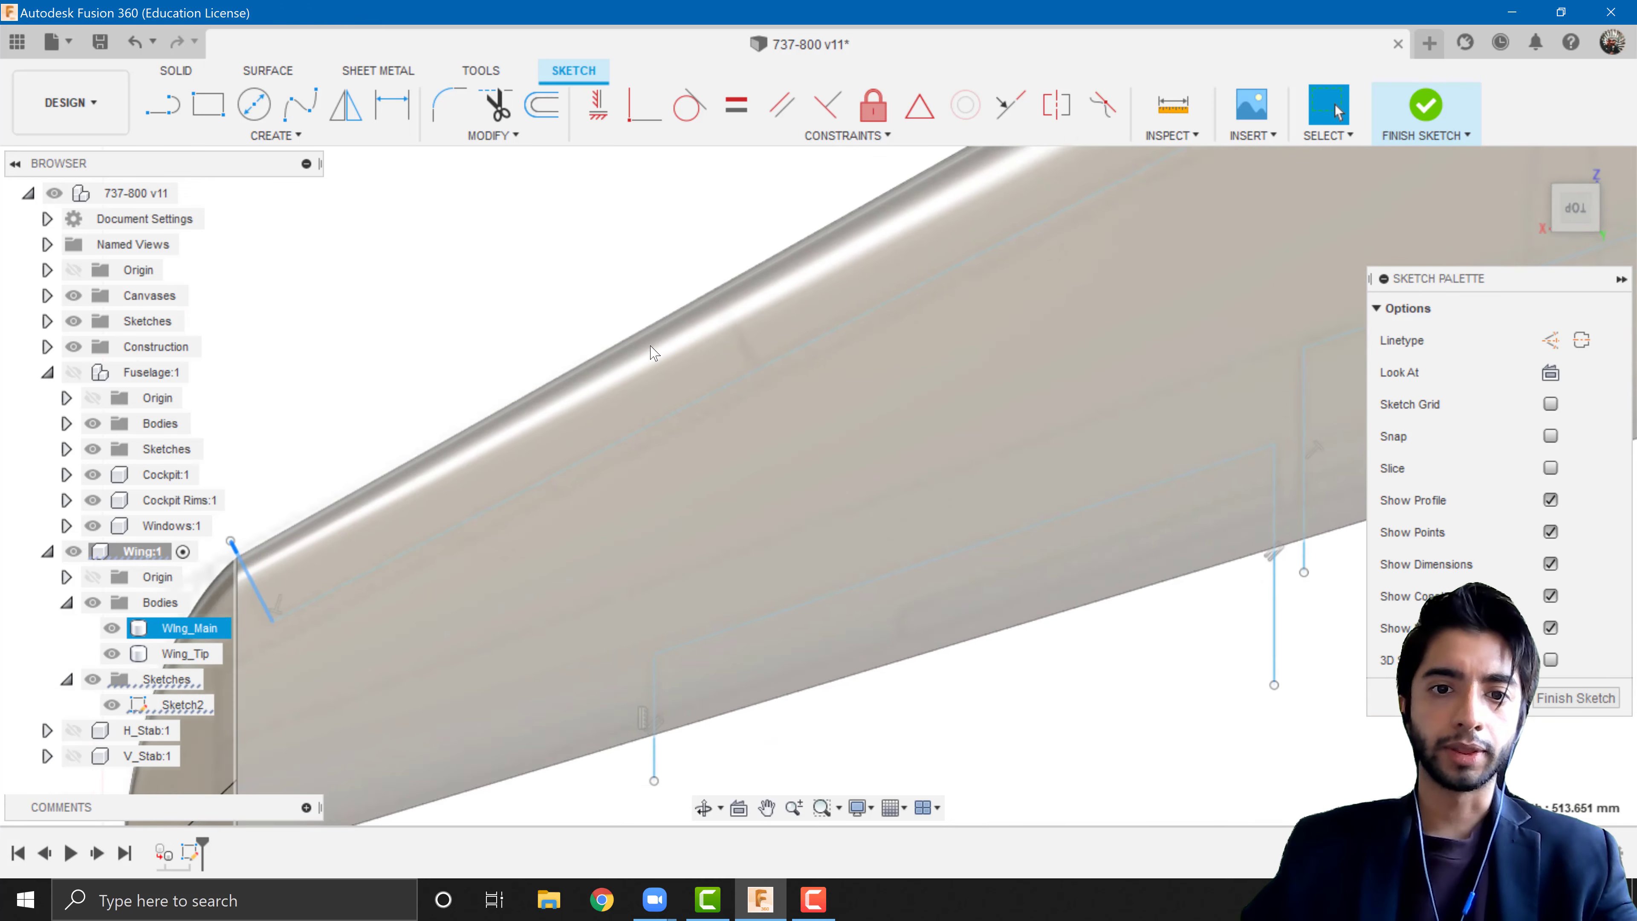
{"action": "middle_click_drag", "start_coordinate": [649, 347], "coordinate": [594, 509]}
{"action": "left_click", "coordinate": [164, 106]}
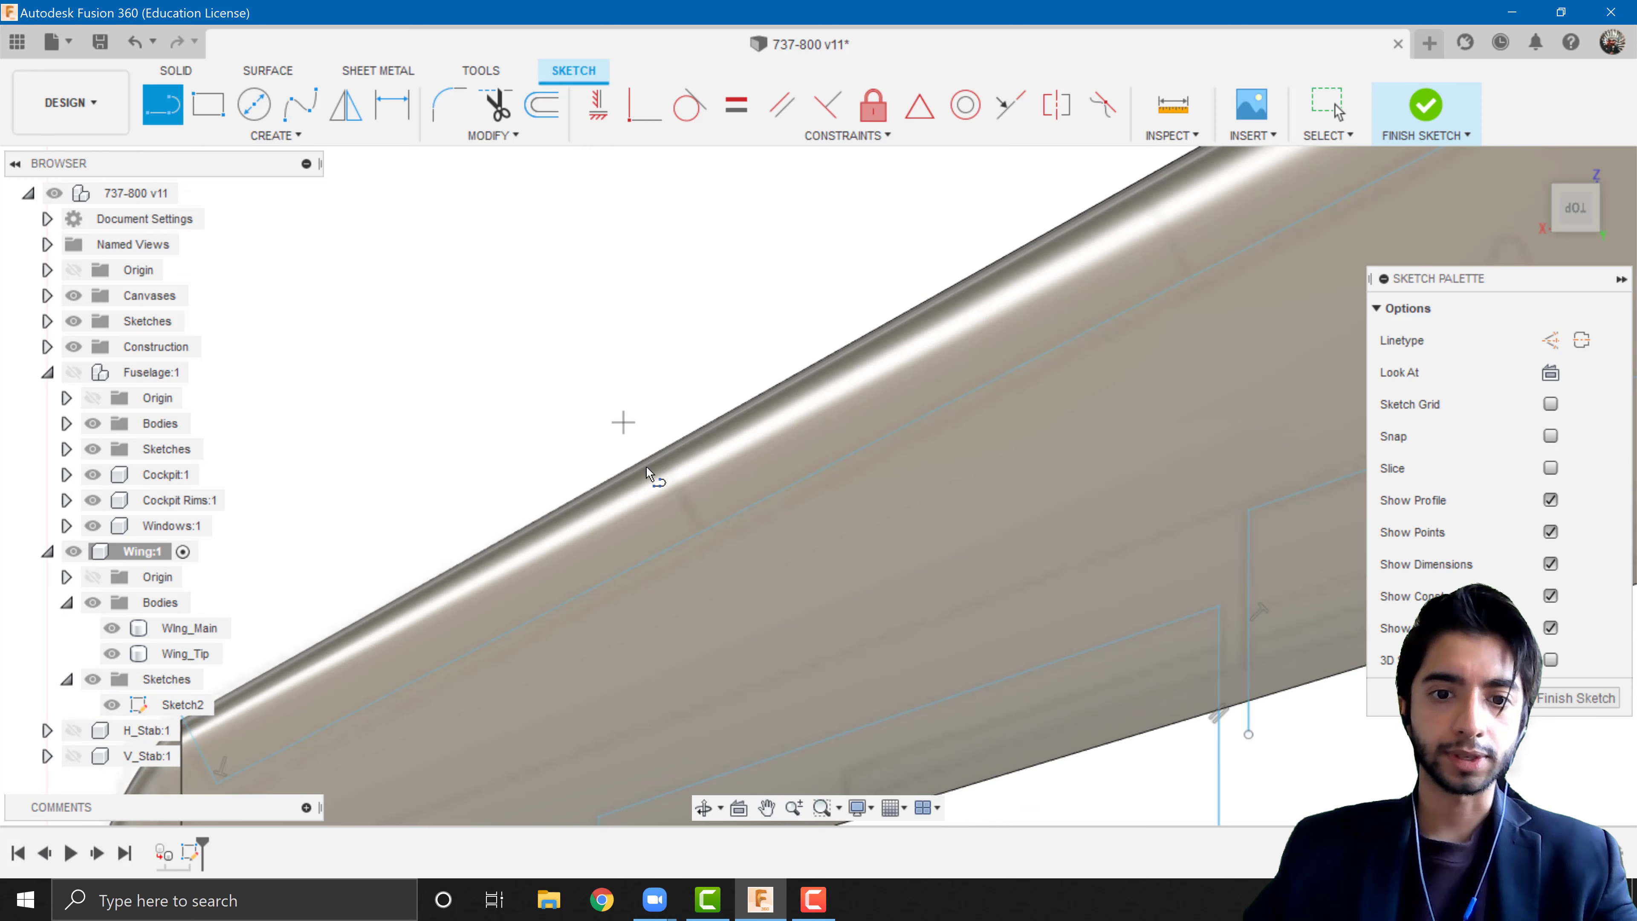
{"action": "left_click", "coordinate": [703, 527]}
{"action": "double_click", "coordinate": [648, 423]}
{"action": "middle_click_drag", "start_coordinate": [1107, 314], "coordinate": [827, 539]}
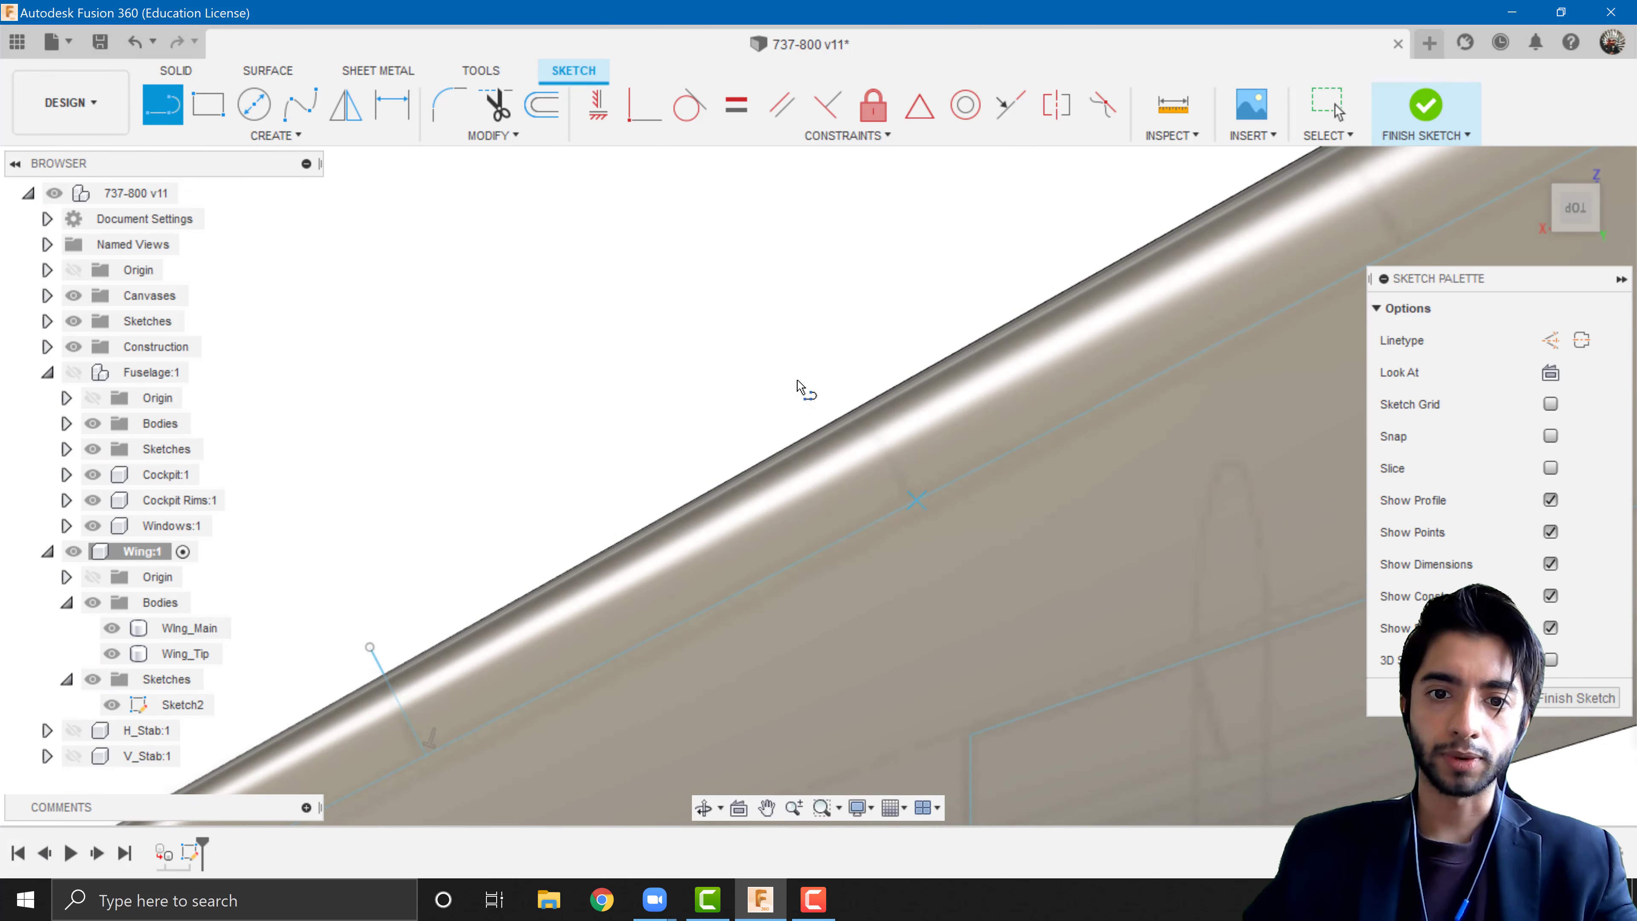
{"action": "left_click", "coordinate": [848, 369]}
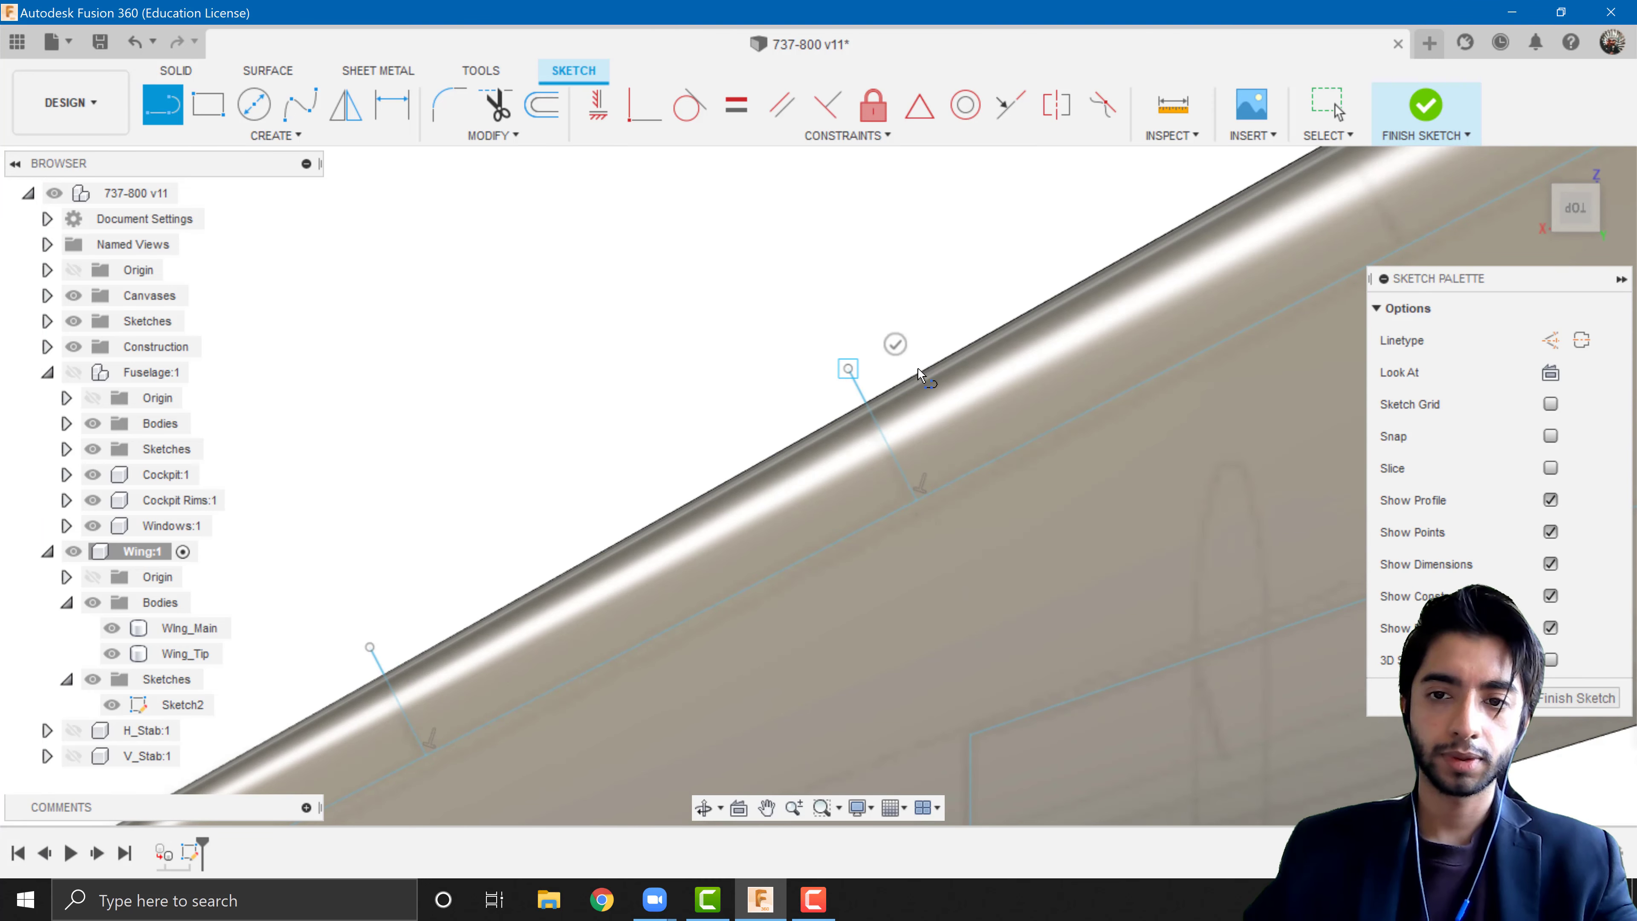
- Draw a third perpendicular slat divider past the leading edge, just outboard of the wing's slanted kink edge
{"action": "scroll", "coordinate": [1031, 412], "scroll_direction": "down", "scroll_amount": 3}
{"action": "middle_click_drag", "start_coordinate": [1031, 416], "coordinate": [490, 741]}
{"action": "scroll", "coordinate": [650, 651], "scroll_direction": "up", "scroll_amount": 3}
{"action": "left_click", "coordinate": [707, 655]}
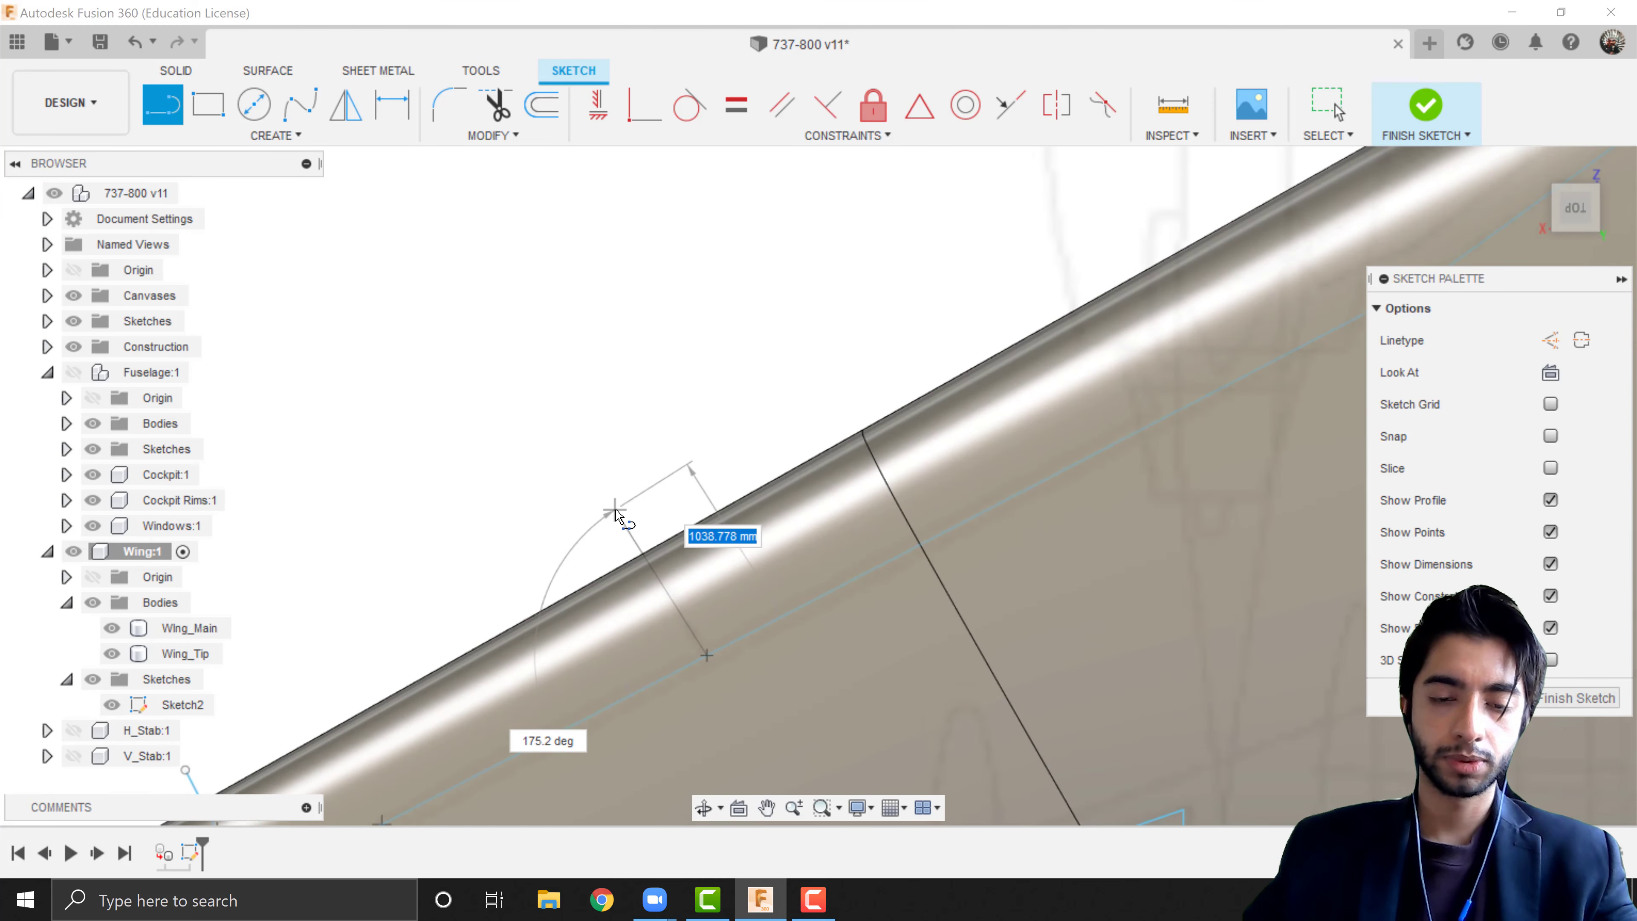
{"action": "double_click", "coordinate": [632, 509]}
- Hide the wing bodies to check the whole sketch against the reference canvas, and show them again
{"action": "scroll", "coordinate": [973, 403], "scroll_direction": "down", "scroll_amount": 2}
{"action": "middle_click_drag", "start_coordinate": [973, 403], "coordinate": [467, 695]}
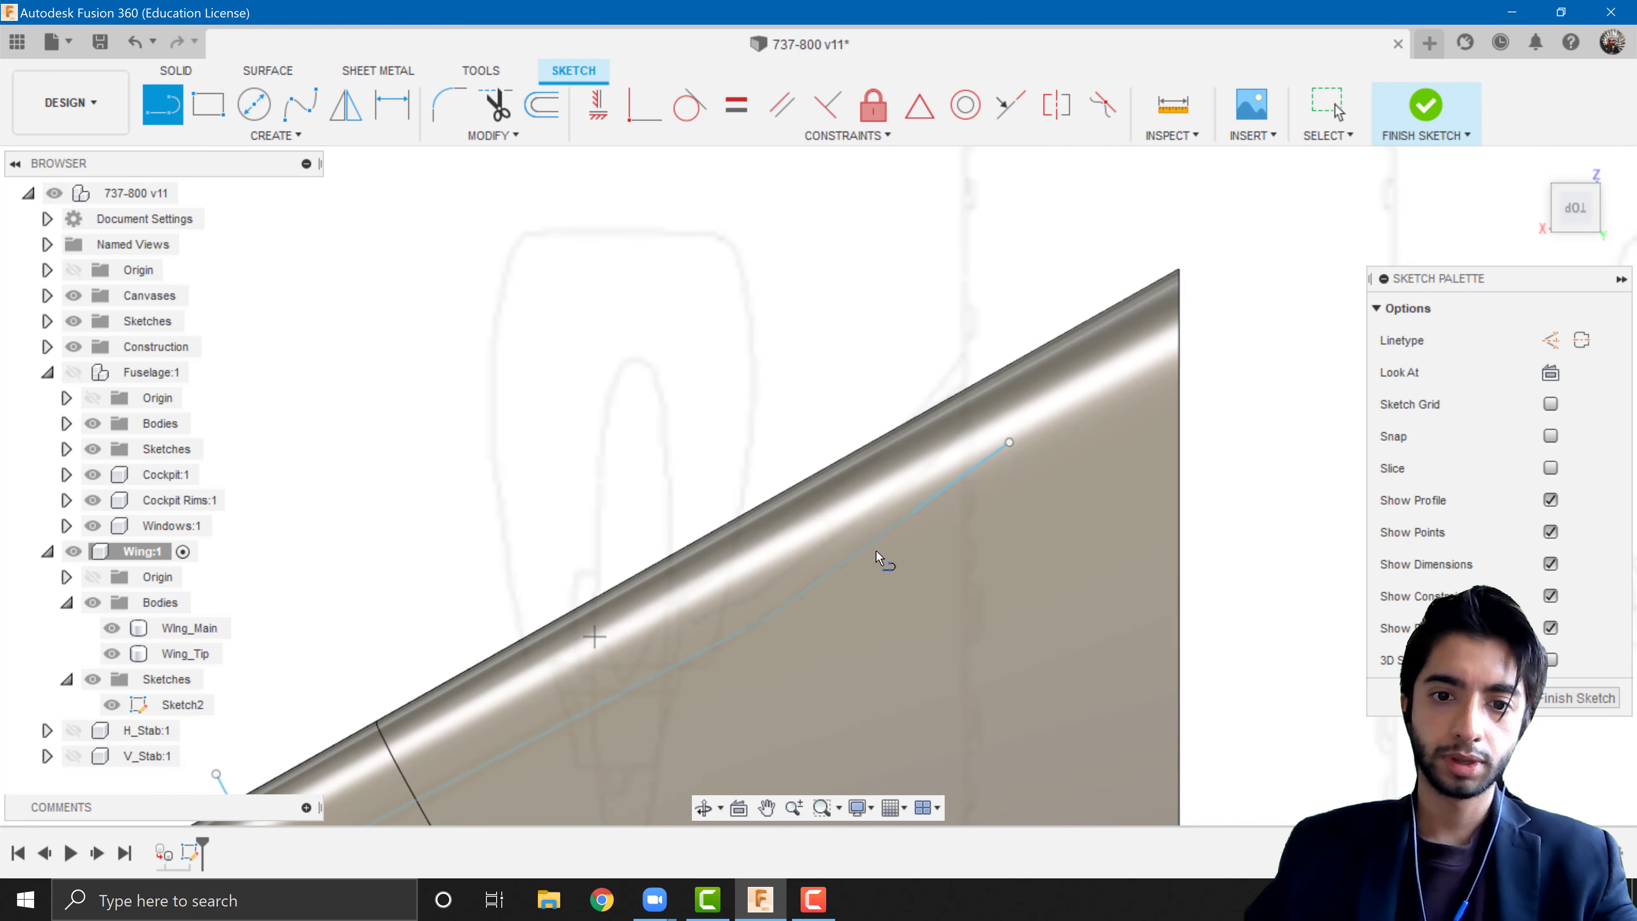
{"action": "scroll", "coordinate": [807, 638], "scroll_direction": "down", "scroll_amount": 5}
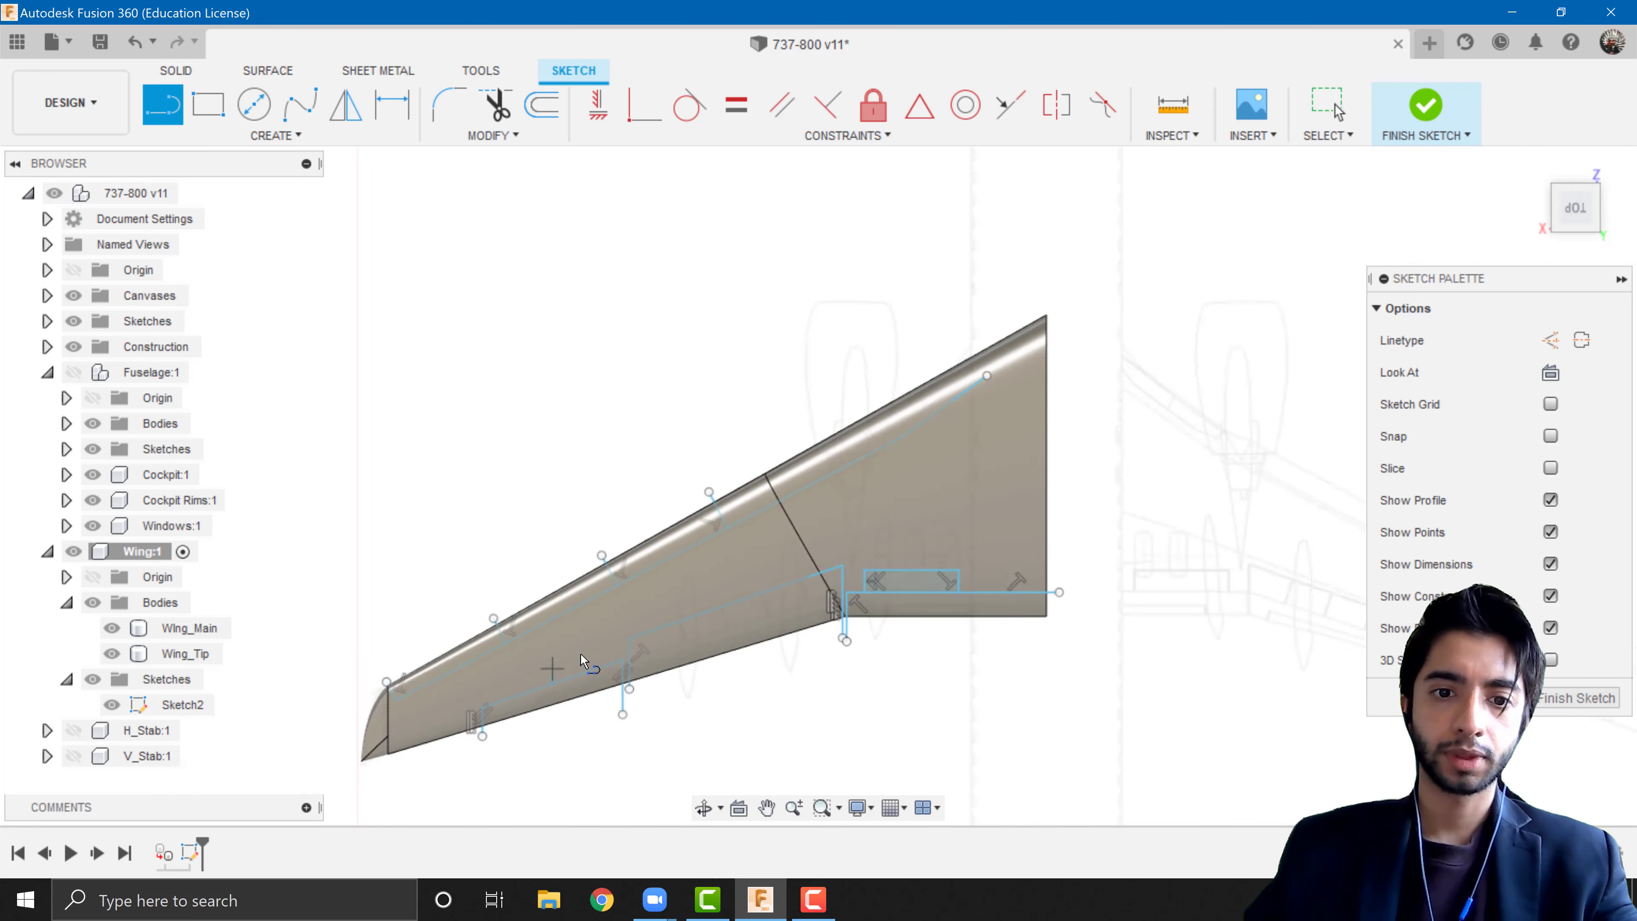
{"action": "scroll", "coordinate": [733, 654], "scroll_direction": "down", "scroll_amount": 2}
{"action": "middle_click_drag", "start_coordinate": [733, 654], "coordinate": [810, 542]}
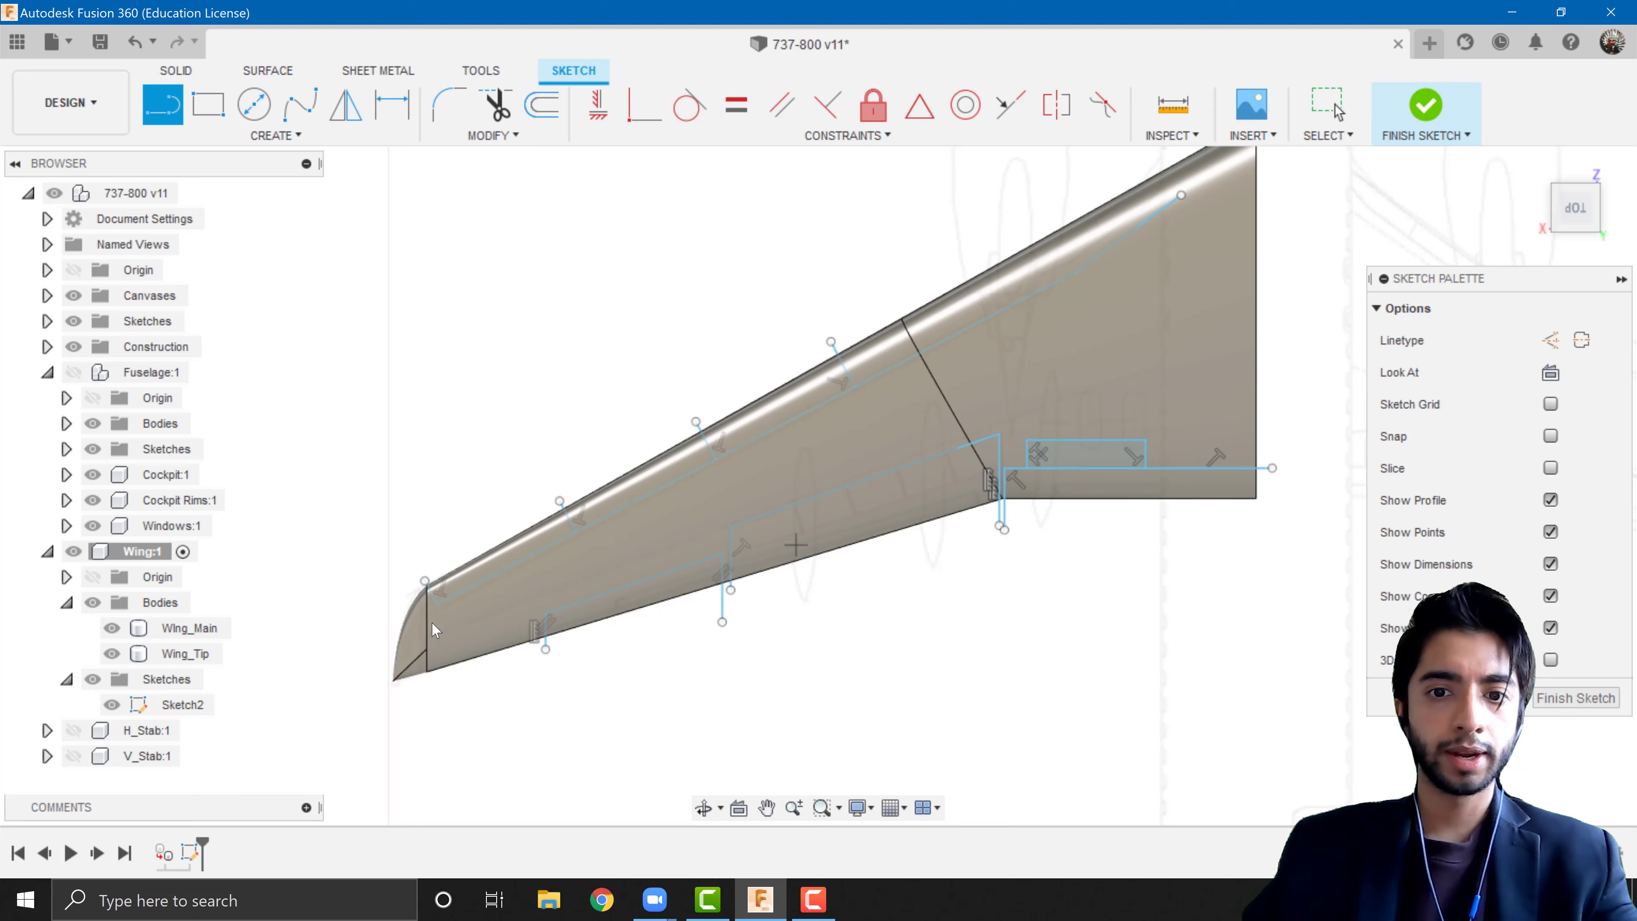
{"action": "key", "text": "Escape"}
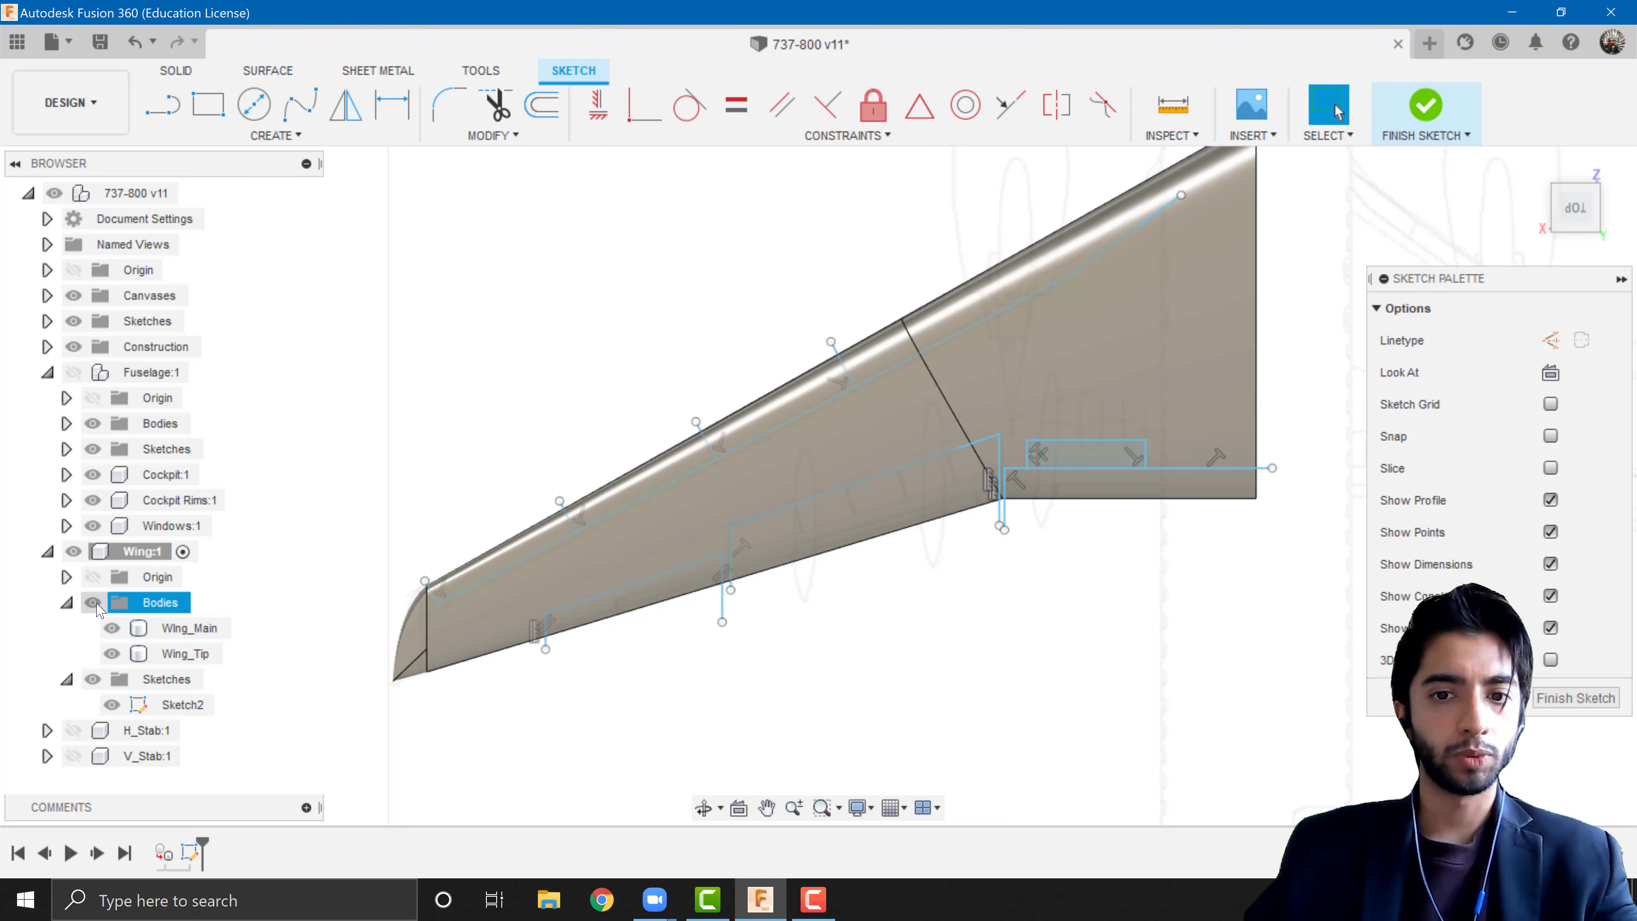
{"action": "left_click", "coordinate": [93, 602]}
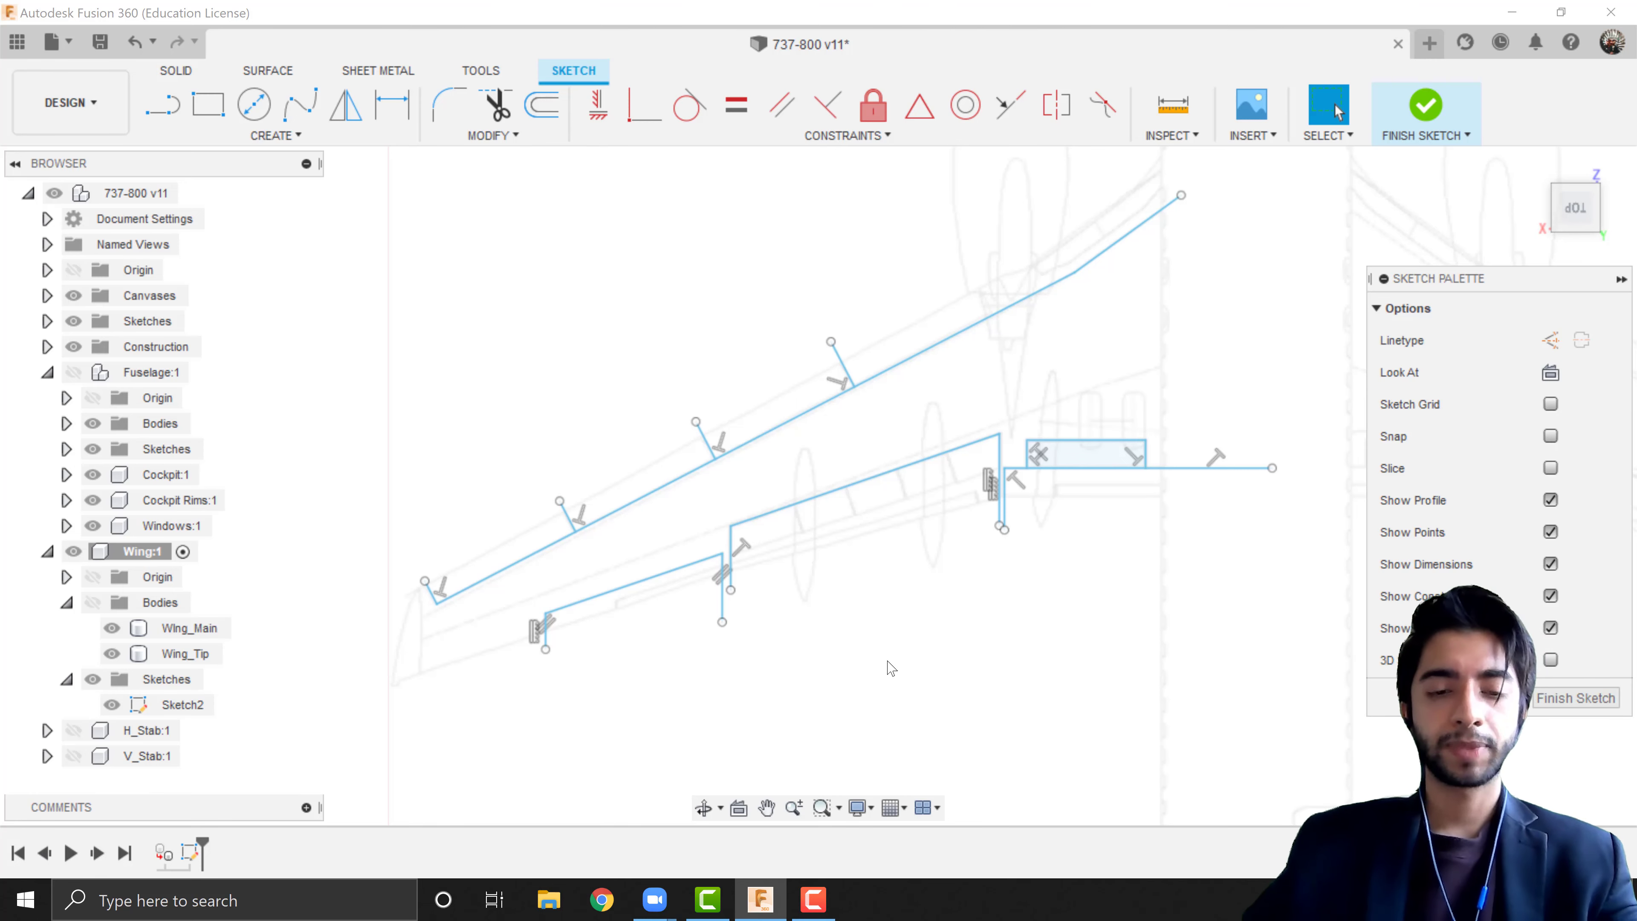
{"action": "left_click", "coordinate": [92, 602]}
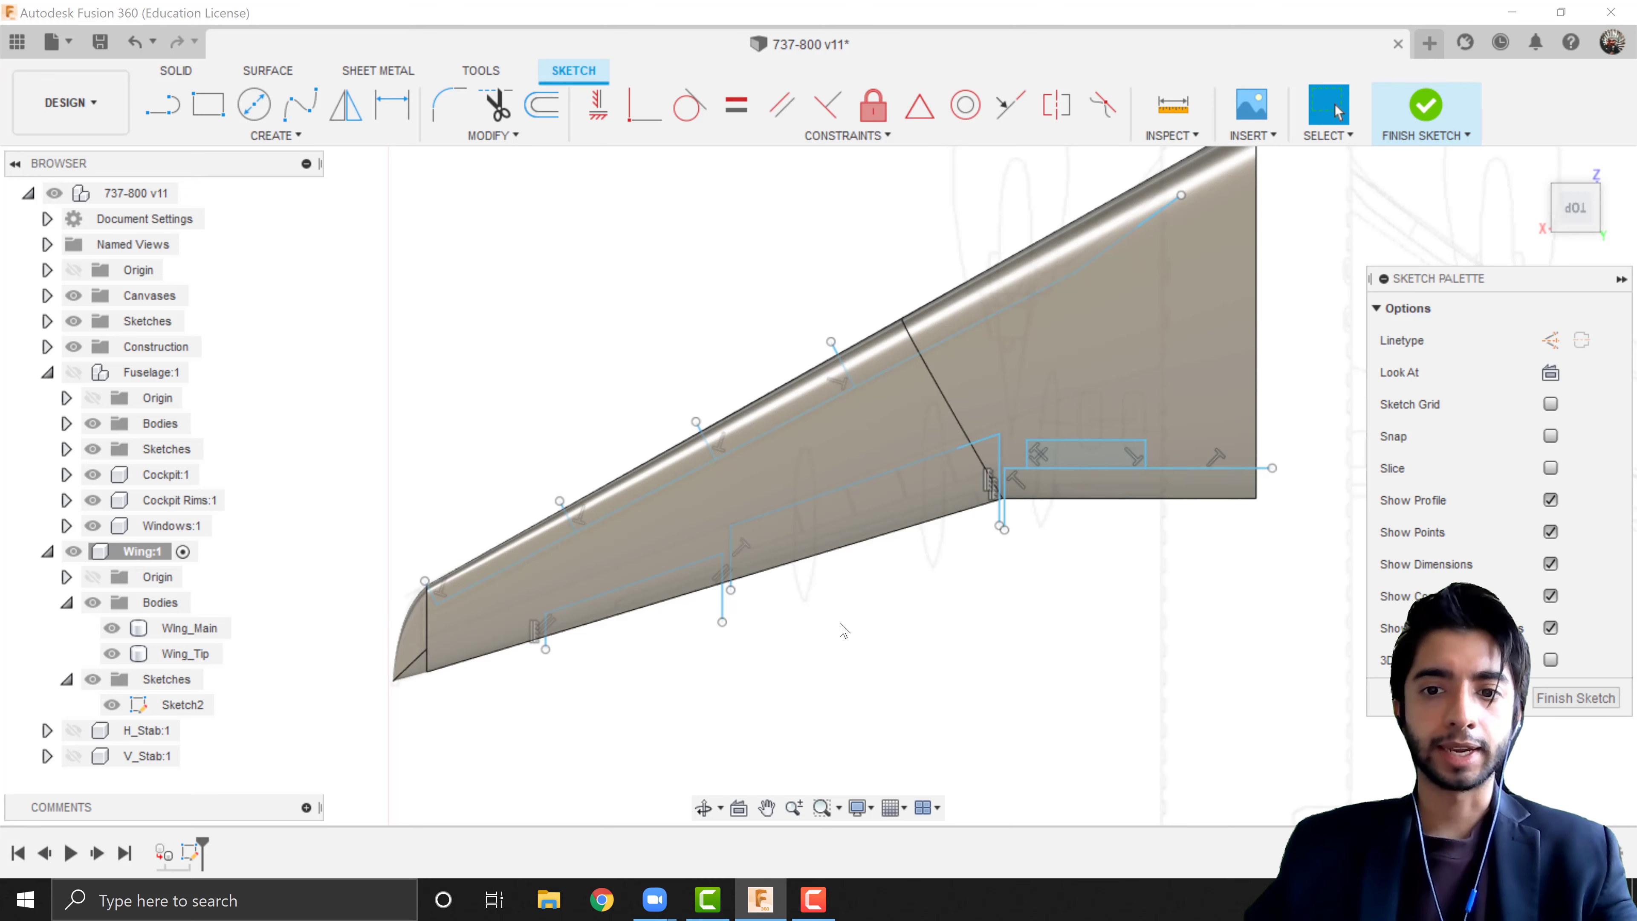
- Finish the control-surface sketch
{"action": "scroll", "coordinate": [799, 499], "scroll_direction": "up", "scroll_amount": 4}
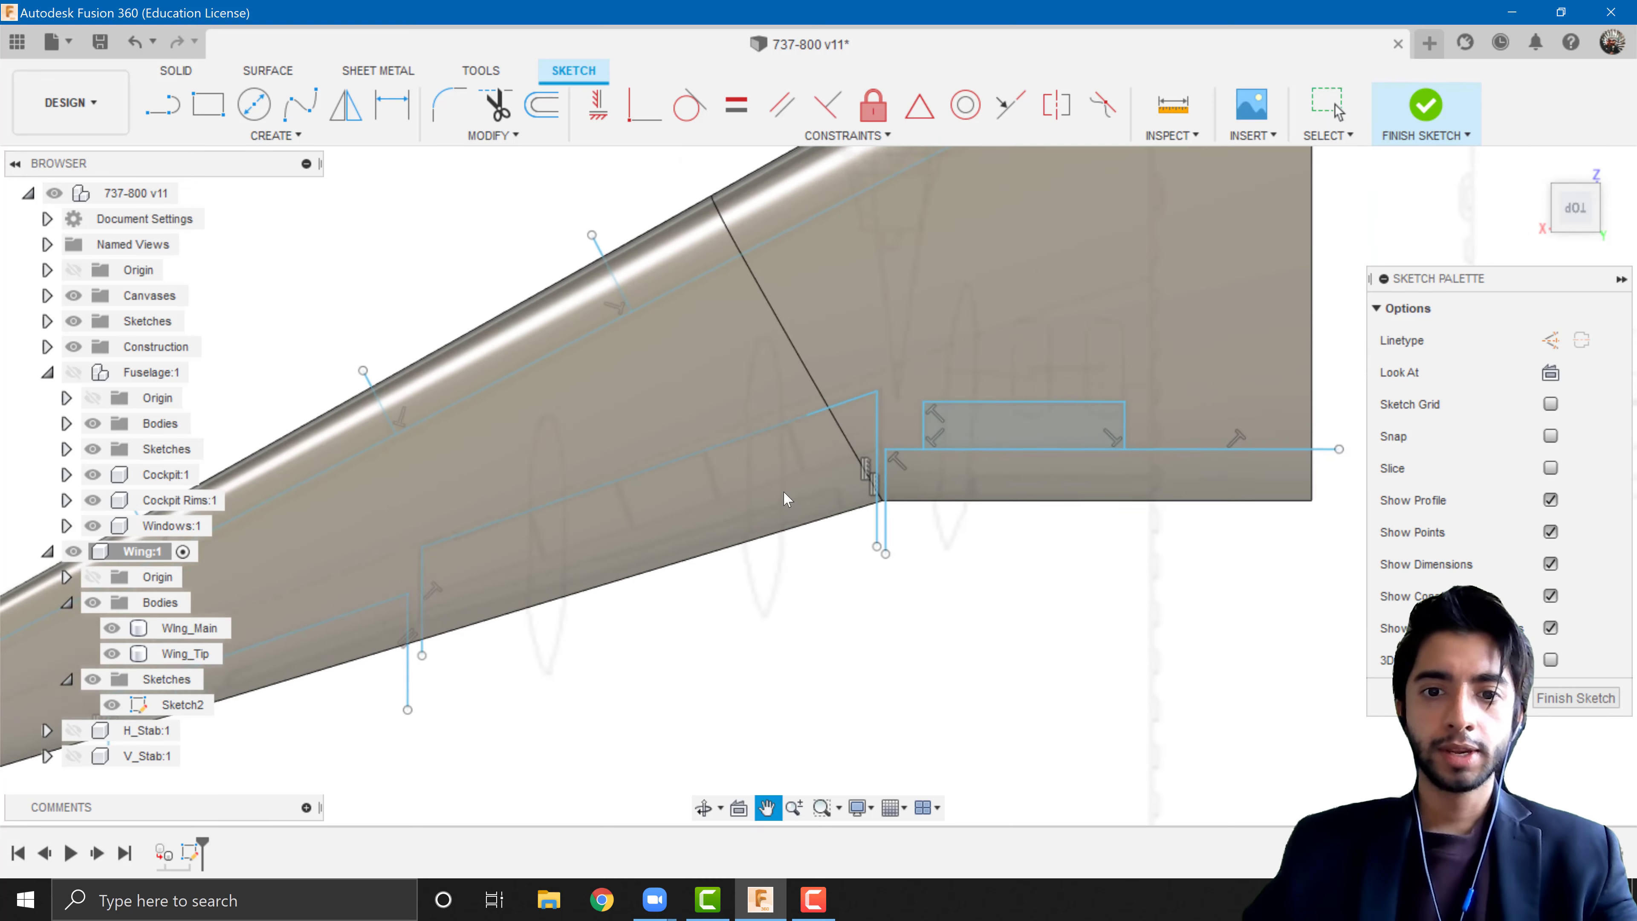
{"action": "scroll", "coordinate": [1202, 395], "scroll_direction": "down", "scroll_amount": 5}
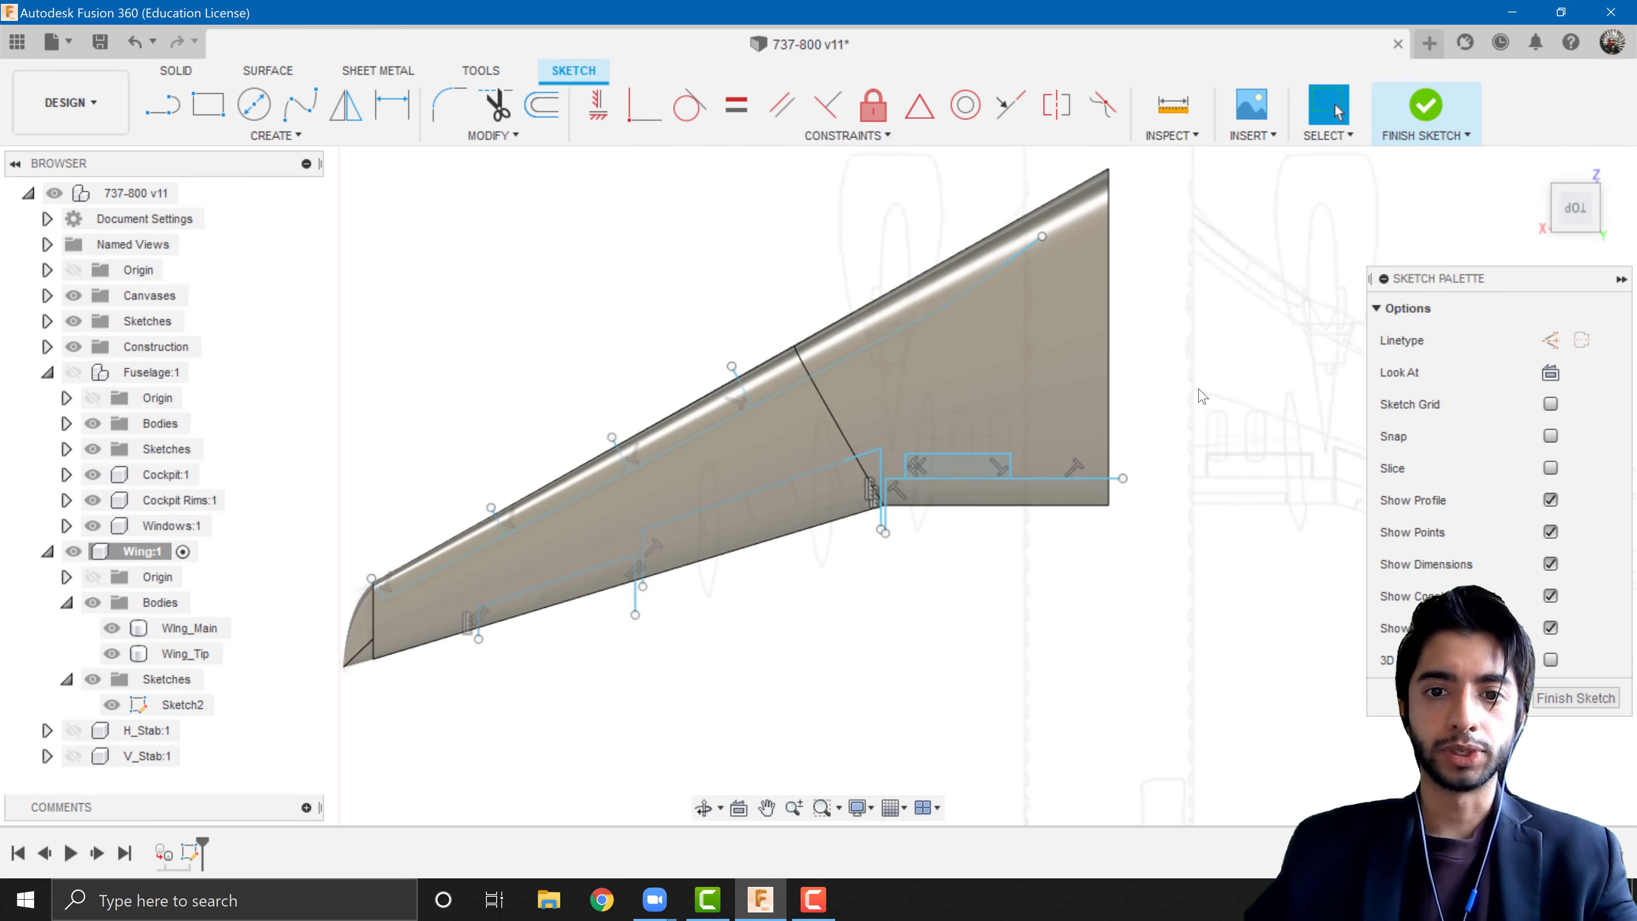
{"action": "left_click", "coordinate": [1426, 105]}
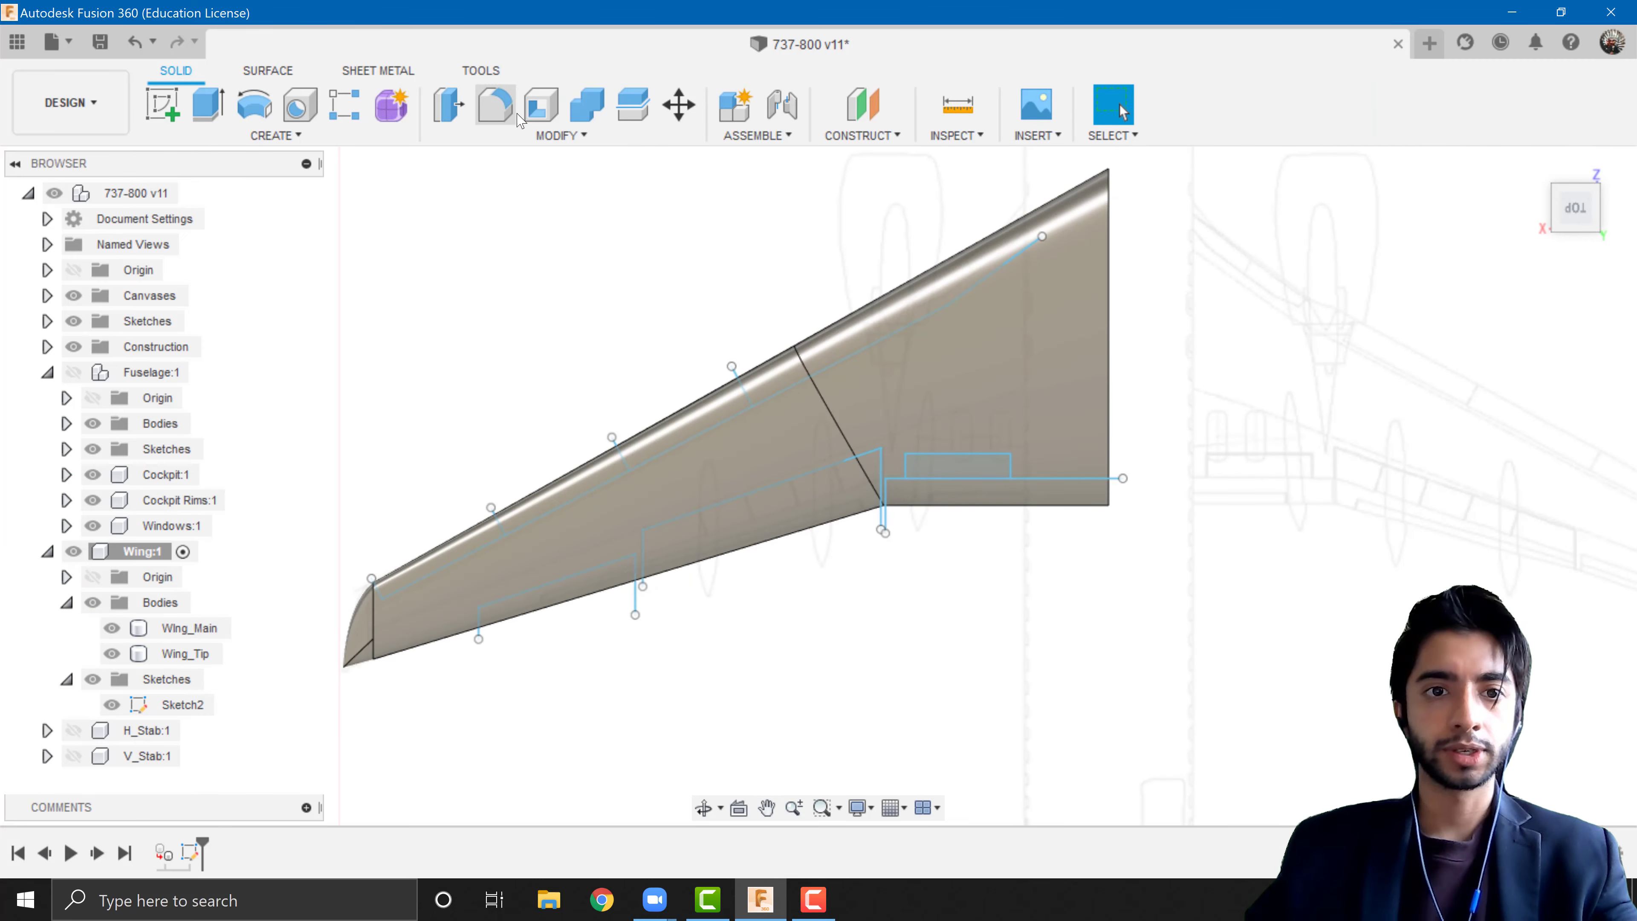
- Split the main wing body along the L-shaped inboard flap line at the trailing edge, with the splitting tool extended
{"action": "left_click", "coordinate": [635, 111]}
{"action": "left_click", "coordinate": [1014, 348]}
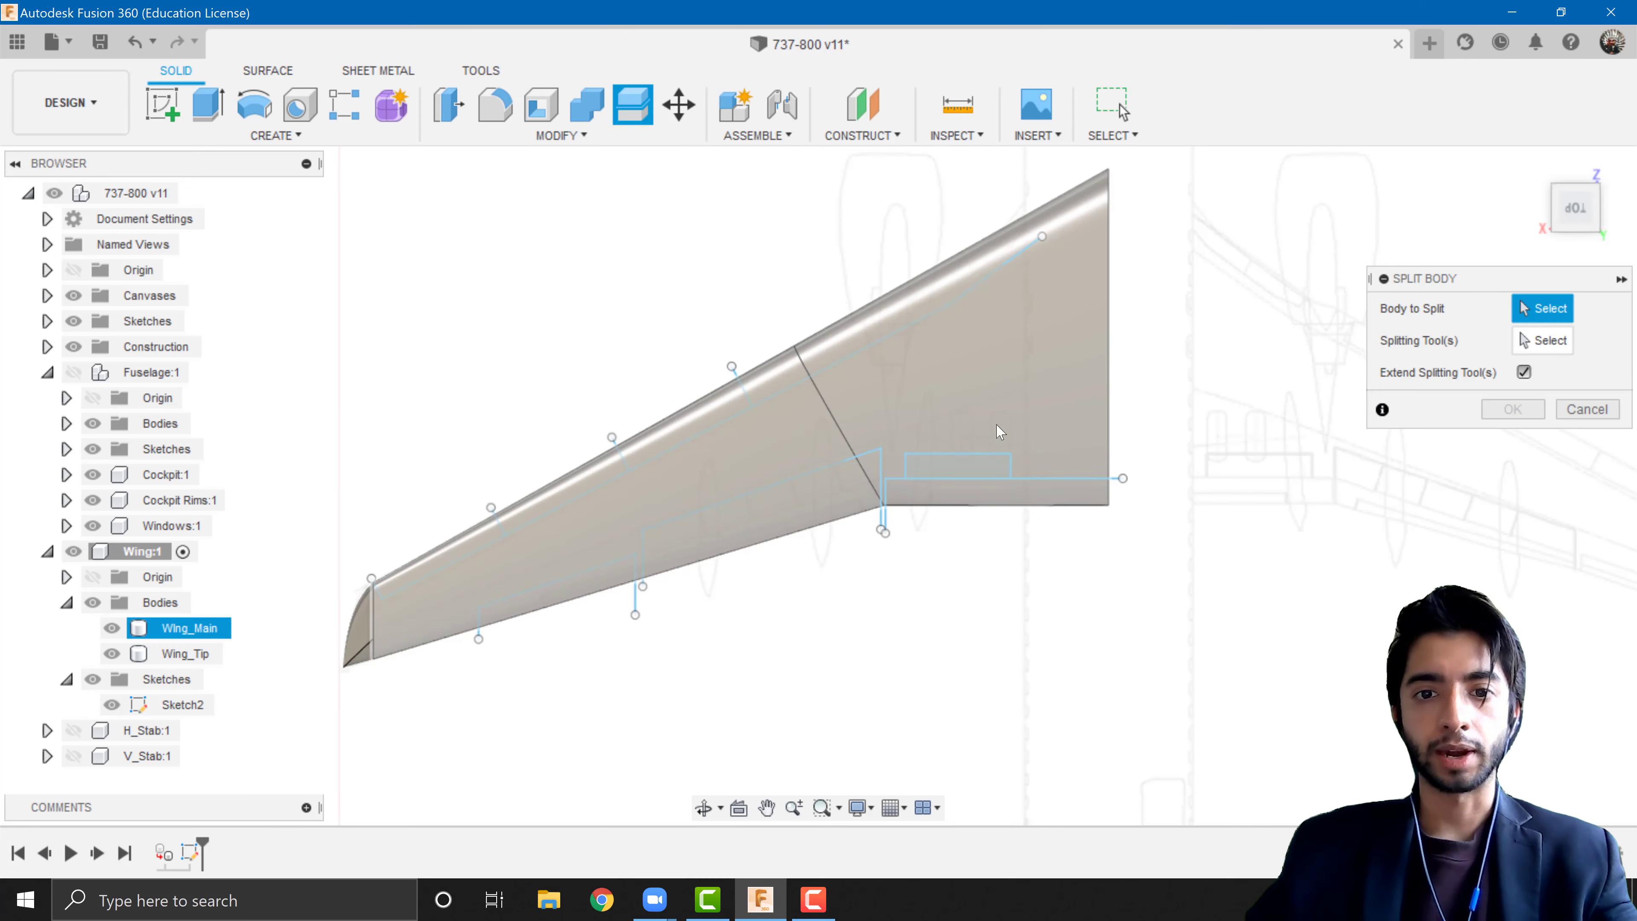
{"action": "scroll", "coordinate": [1048, 583], "scroll_direction": "up", "scroll_amount": 3}
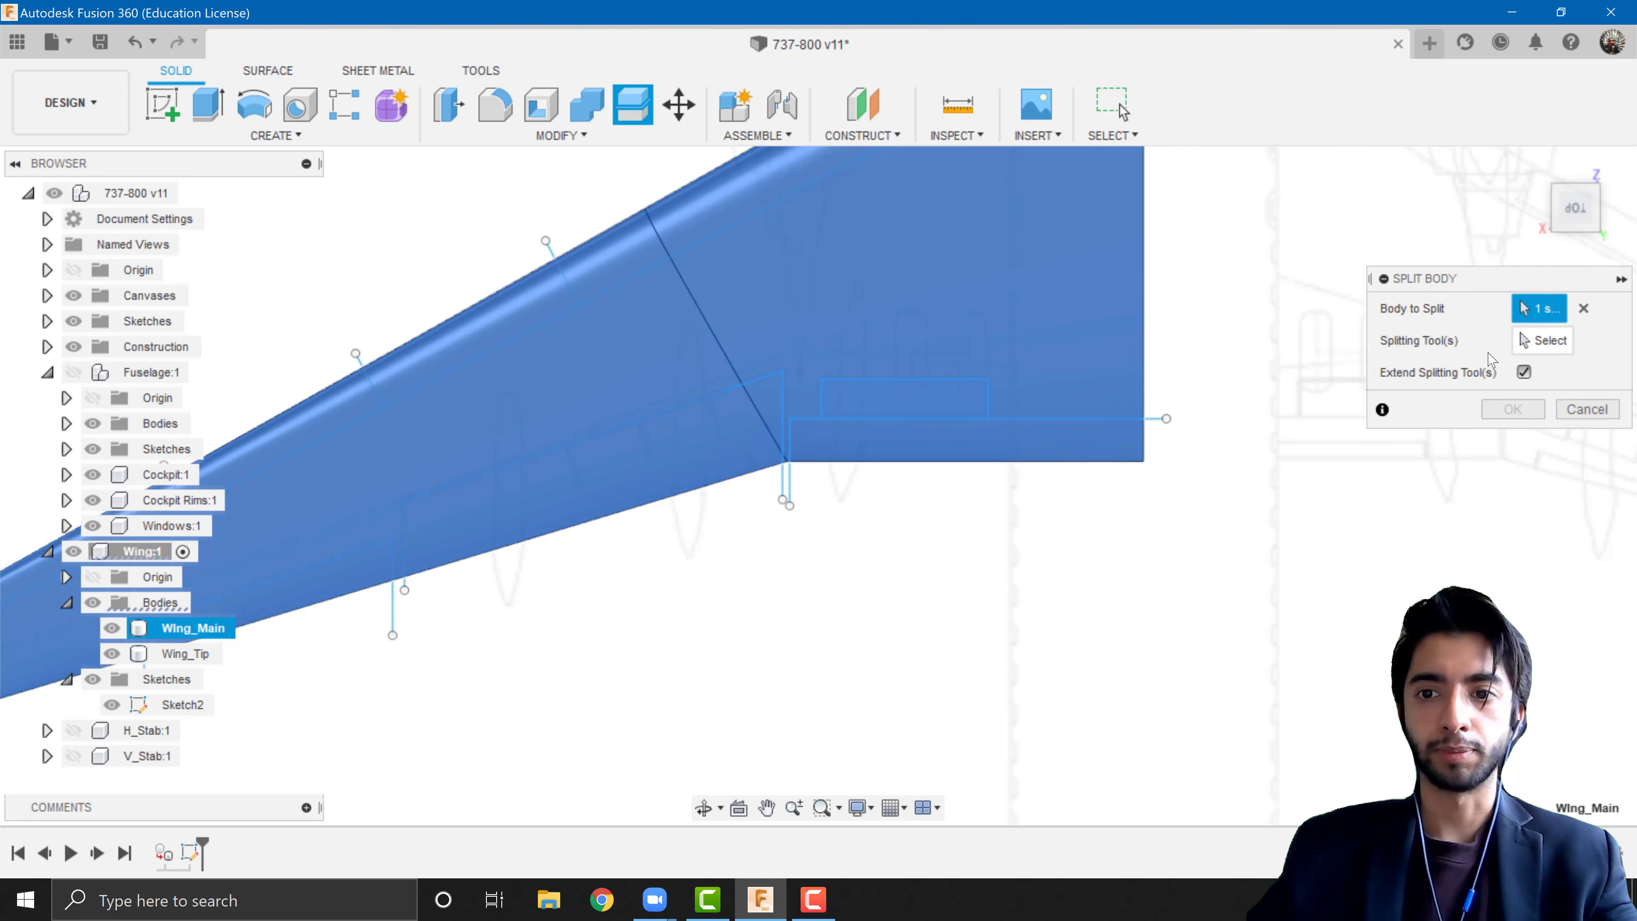
{"action": "left_click", "coordinate": [1542, 342]}
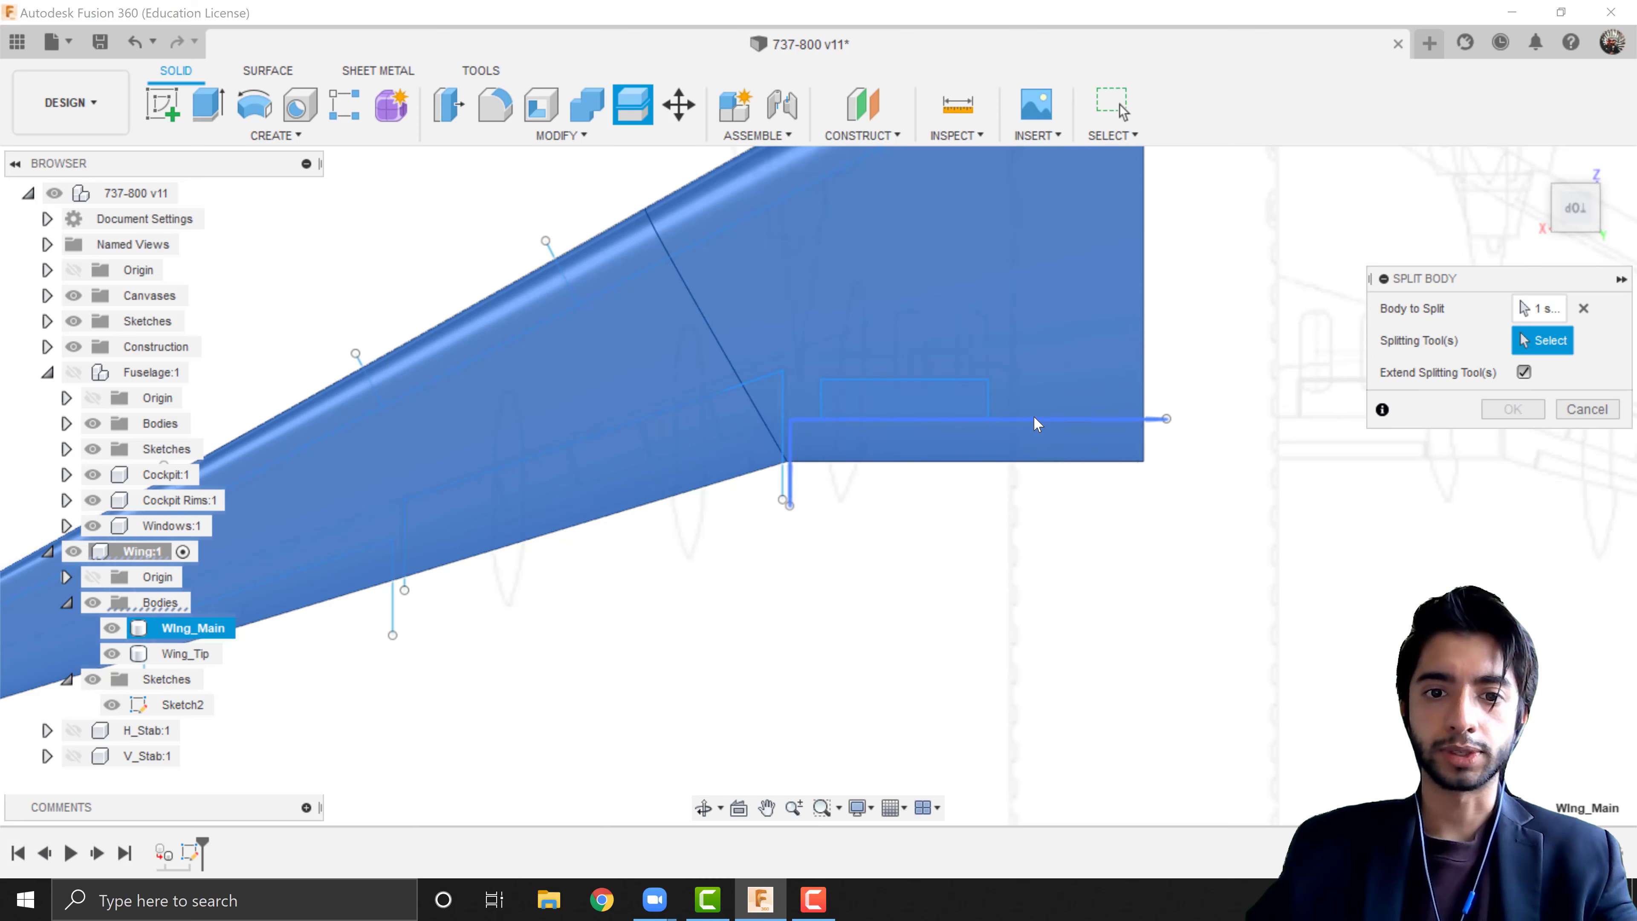
{"action": "left_click", "coordinate": [1036, 421]}
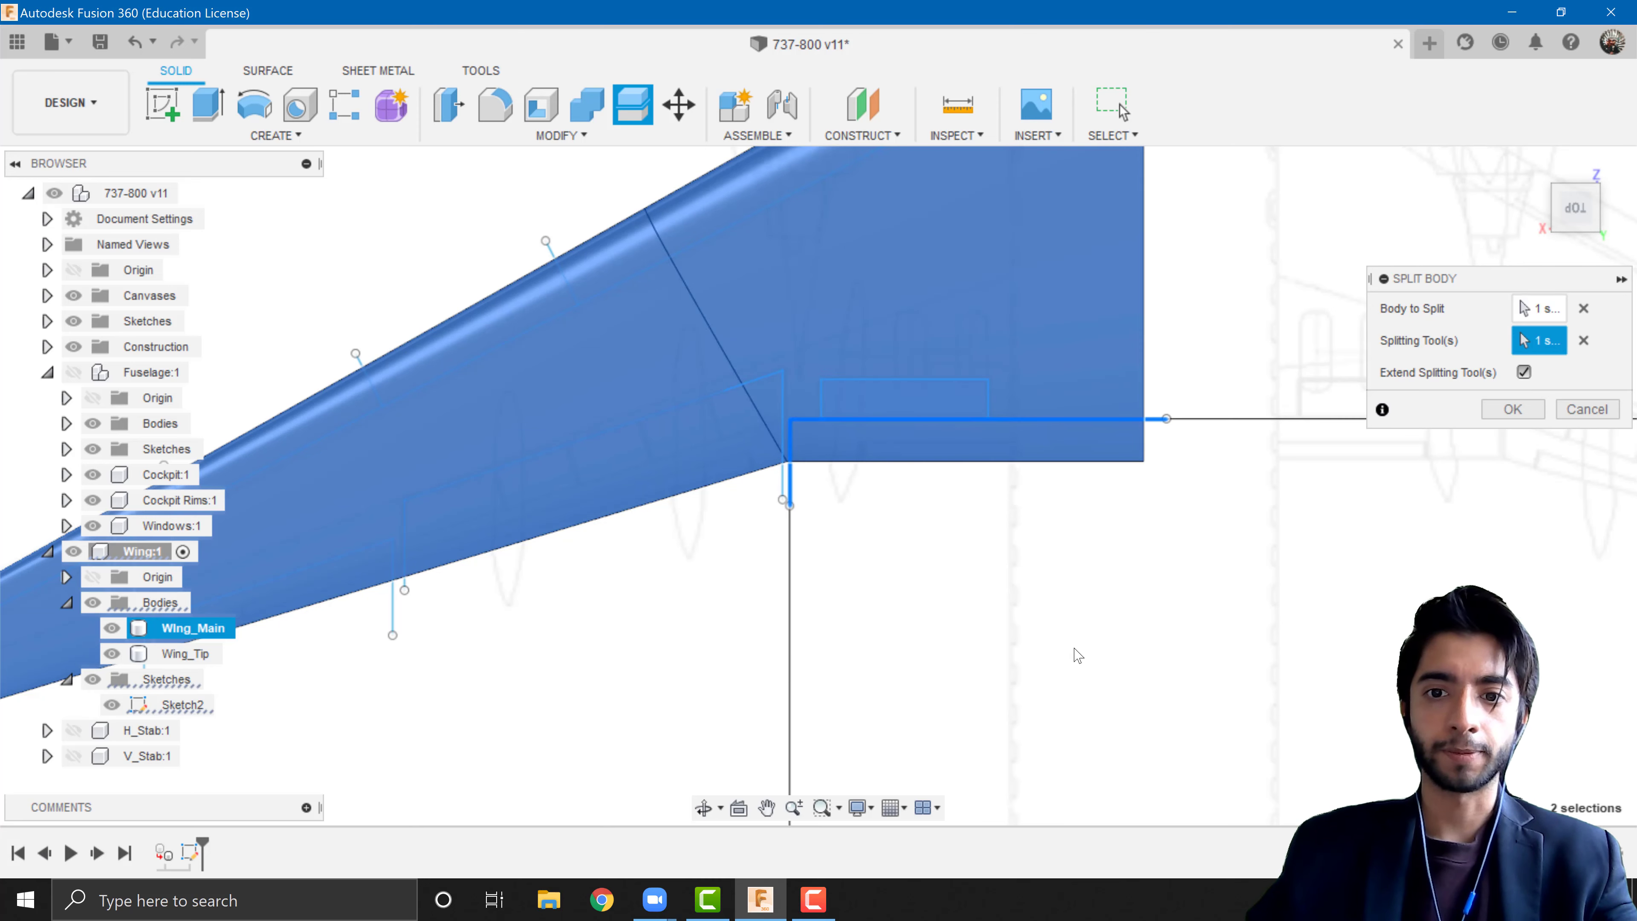
{"action": "scroll", "coordinate": [1256, 451], "scroll_direction": "down", "scroll_amount": 3}
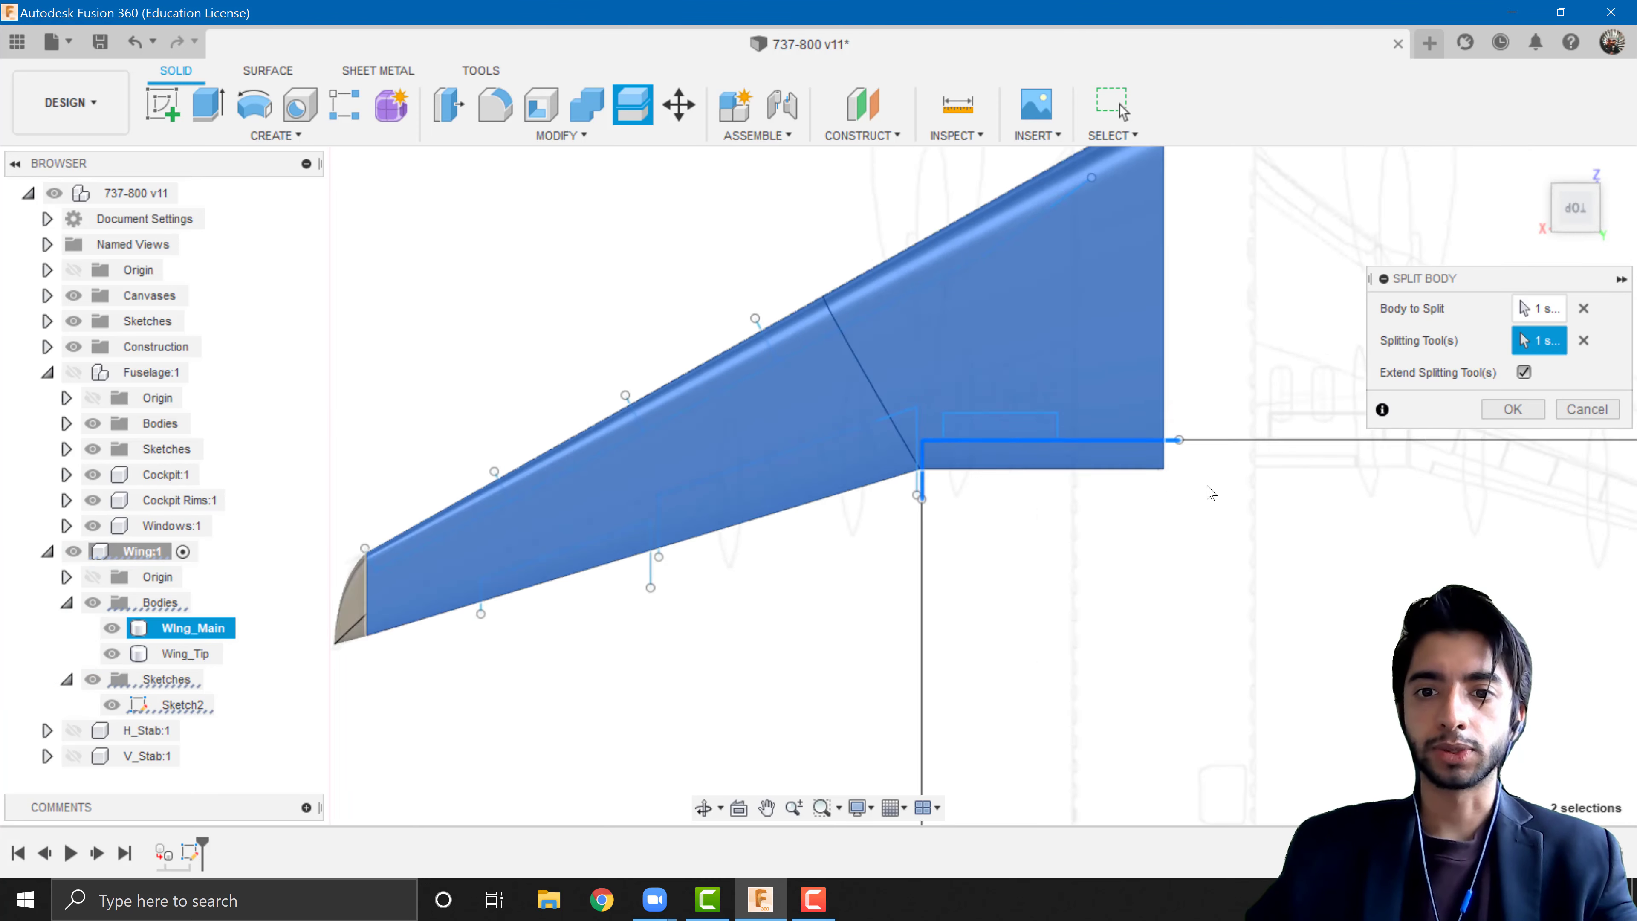
{"action": "scroll", "coordinate": [776, 444], "scroll_direction": "up", "scroll_amount": 4}
{"action": "scroll", "coordinate": [776, 443], "scroll_direction": "up", "scroll_amount": 2}
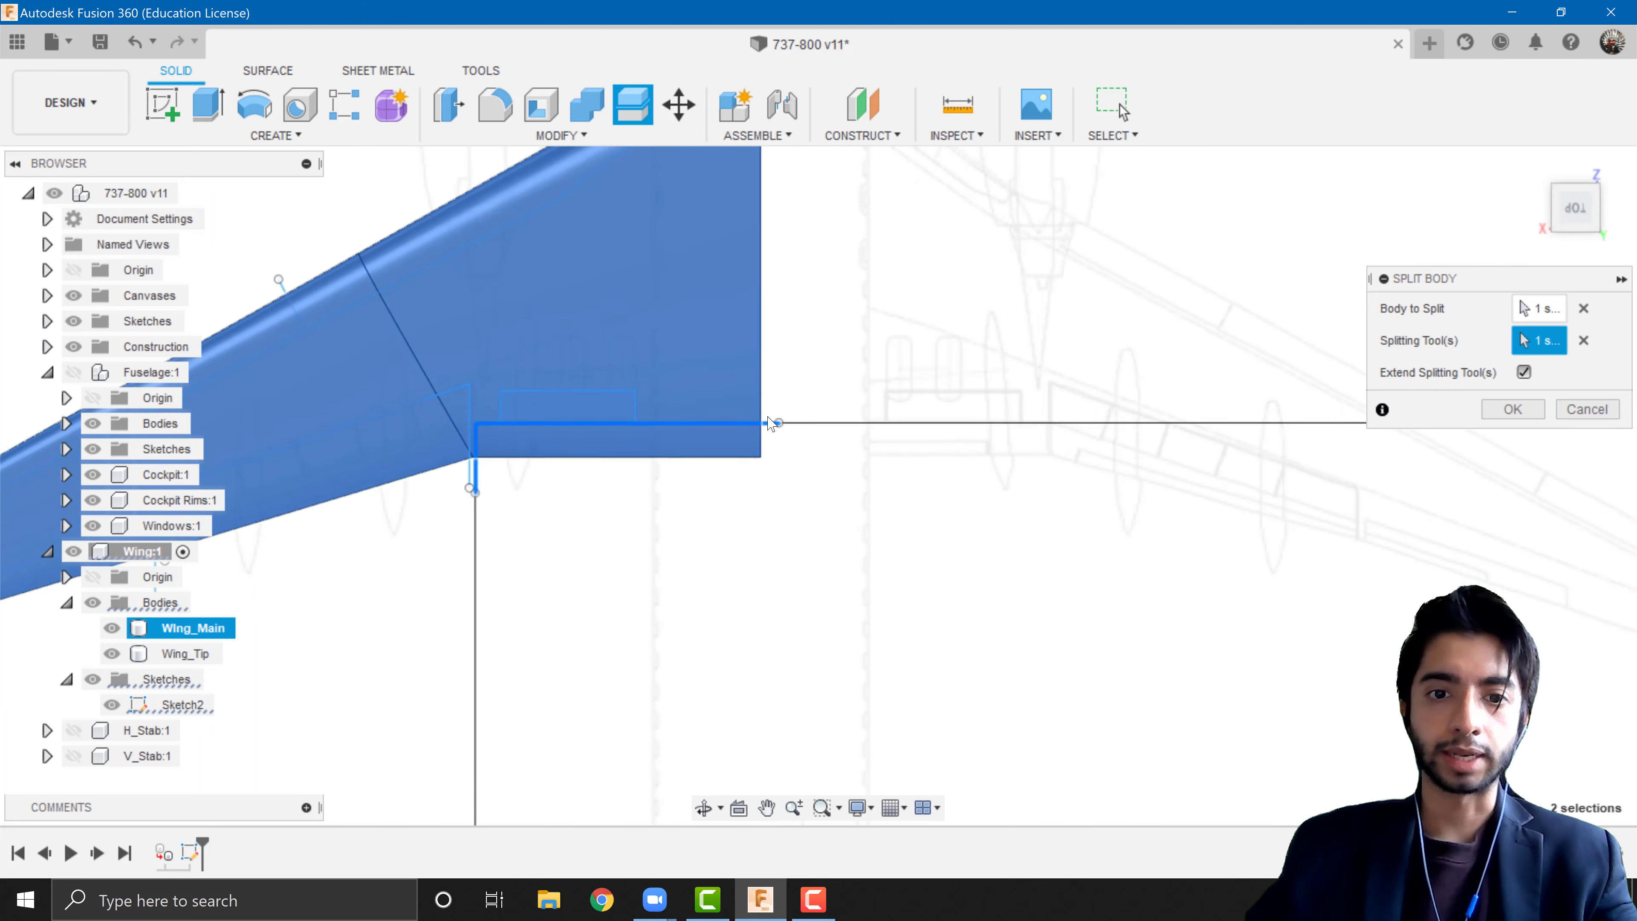
{"action": "scroll", "coordinate": [732, 552], "scroll_direction": "down", "scroll_amount": 2}
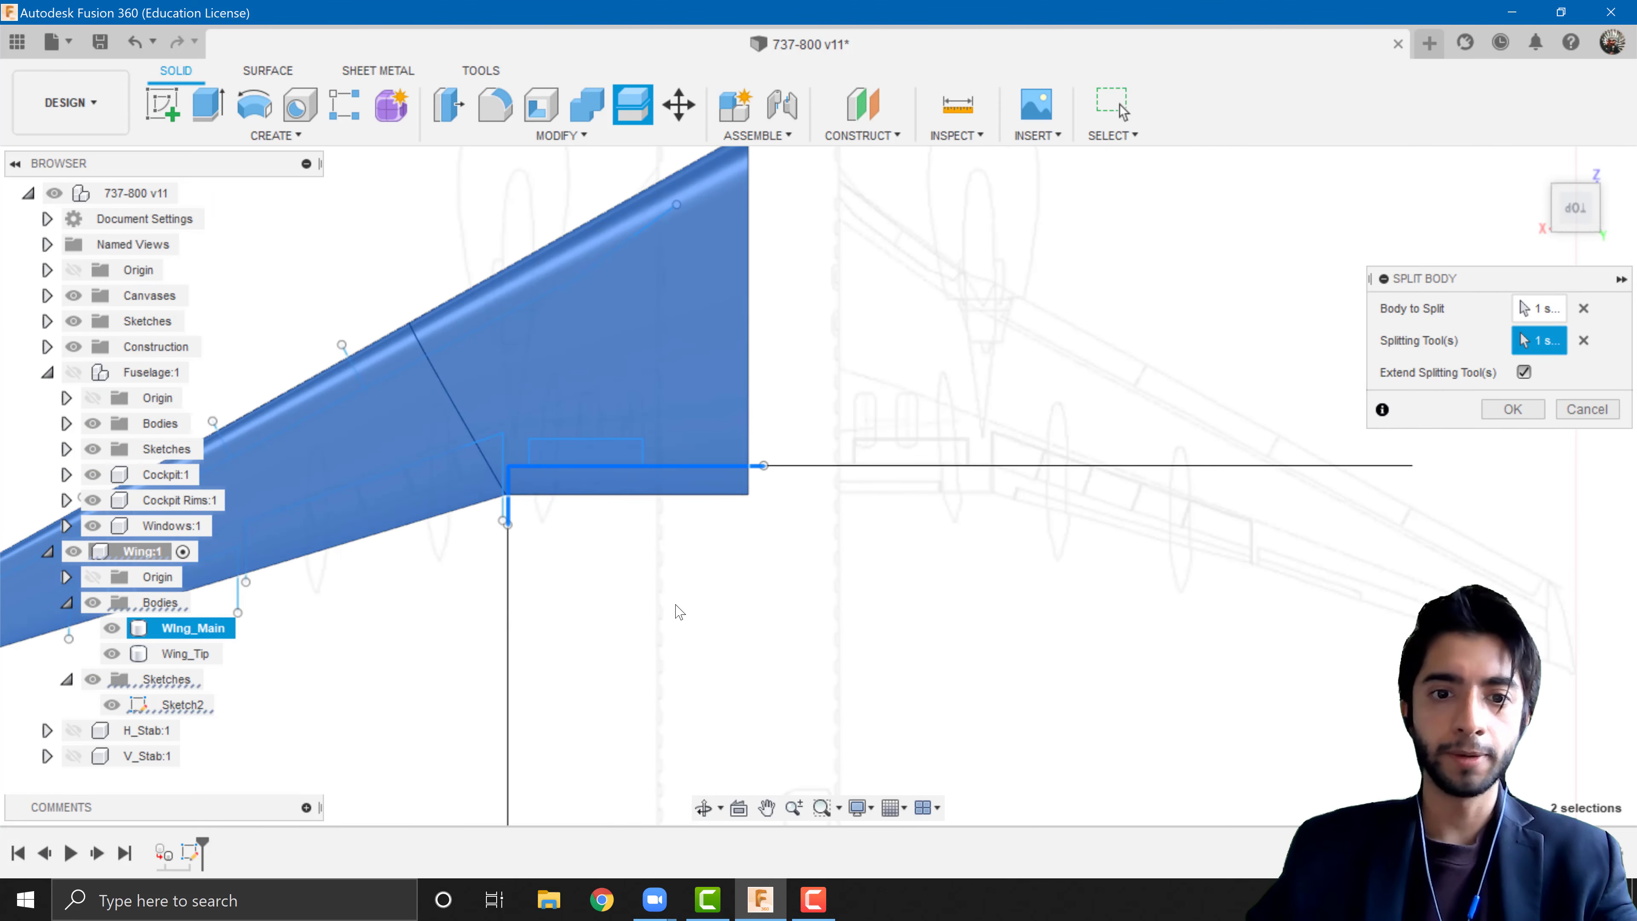
{"action": "middle_click_drag", "start_coordinate": [677, 604], "coordinate": [822, 448]}
{"action": "scroll", "coordinate": [657, 369], "scroll_direction": "up", "scroll_amount": 4}
{"action": "scroll", "coordinate": [638, 499], "scroll_direction": "down", "scroll_amount": 4}
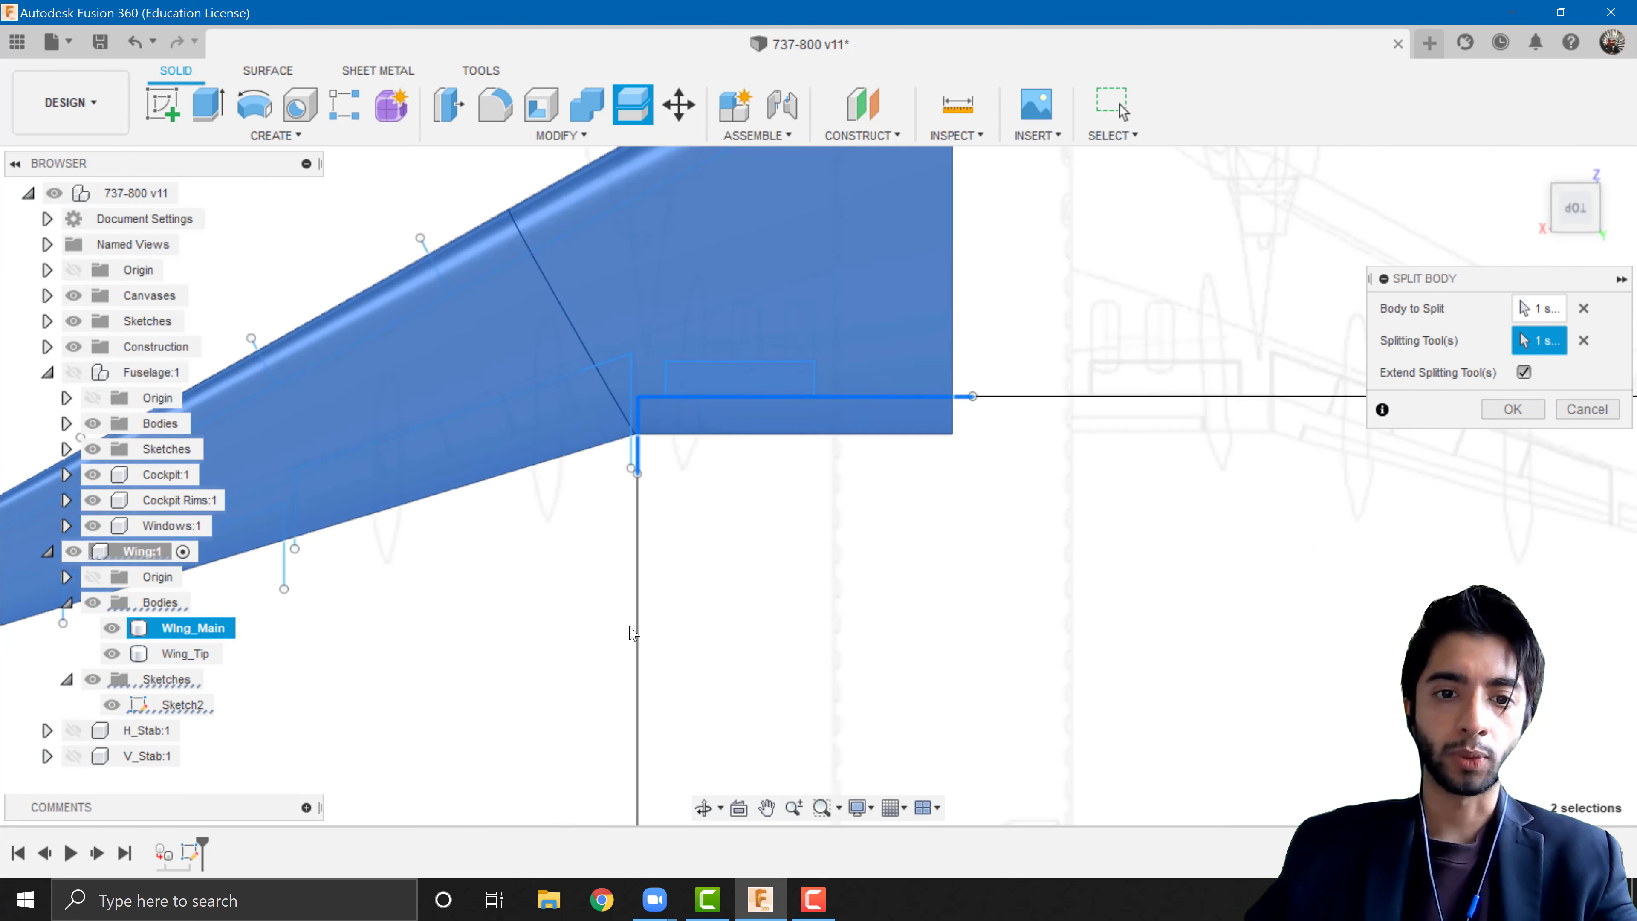
{"action": "scroll", "coordinate": [754, 548], "scroll_direction": "up", "scroll_amount": 3}
{"action": "scroll", "coordinate": [745, 424], "scroll_direction": "up", "scroll_amount": 3}
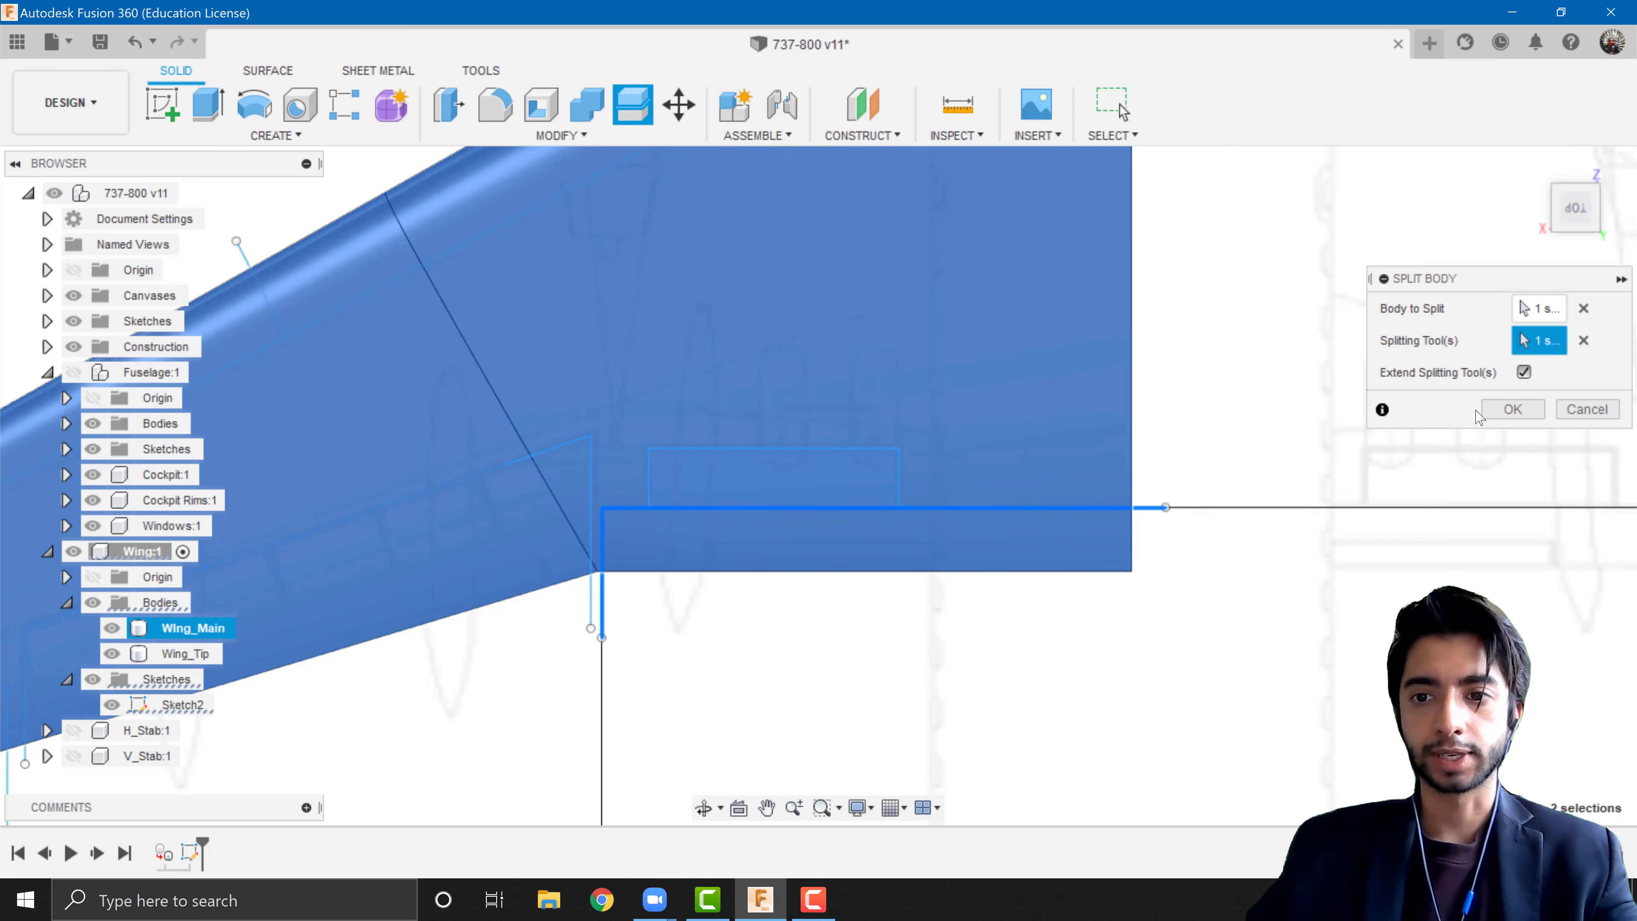
{"action": "left_click", "coordinate": [1510, 409]}
- Select the inboard flap piece and the remaining wing body in turn to check that they are separate bodies
{"action": "left_click", "coordinate": [855, 541]}
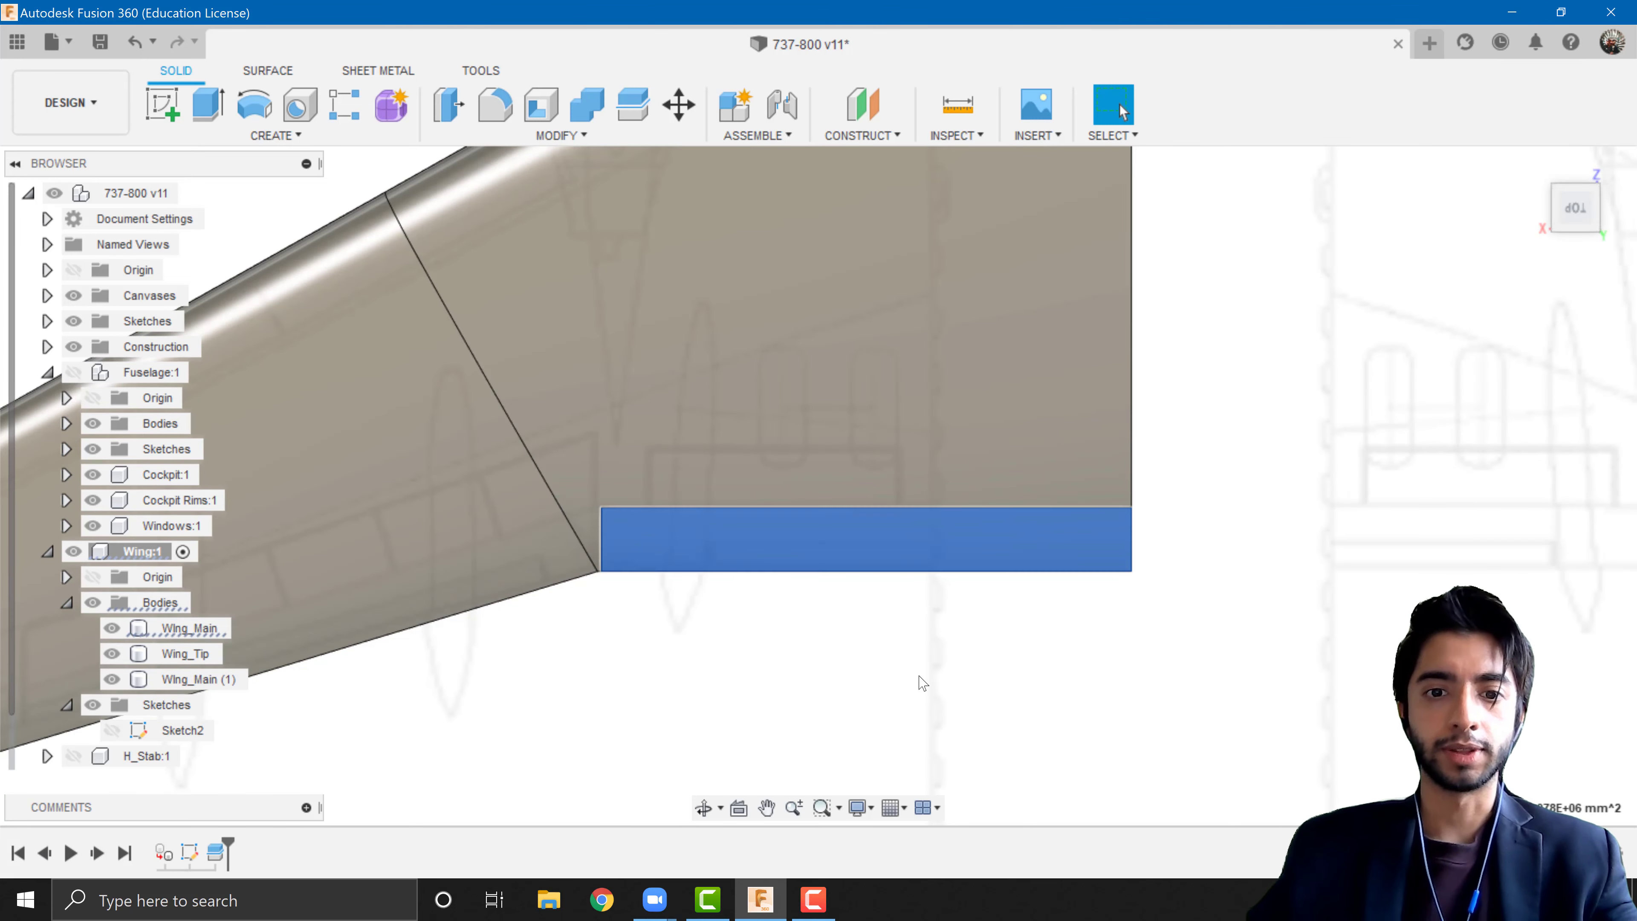
{"action": "left_click", "coordinate": [781, 552]}
{"action": "left_click", "coordinate": [781, 553]}
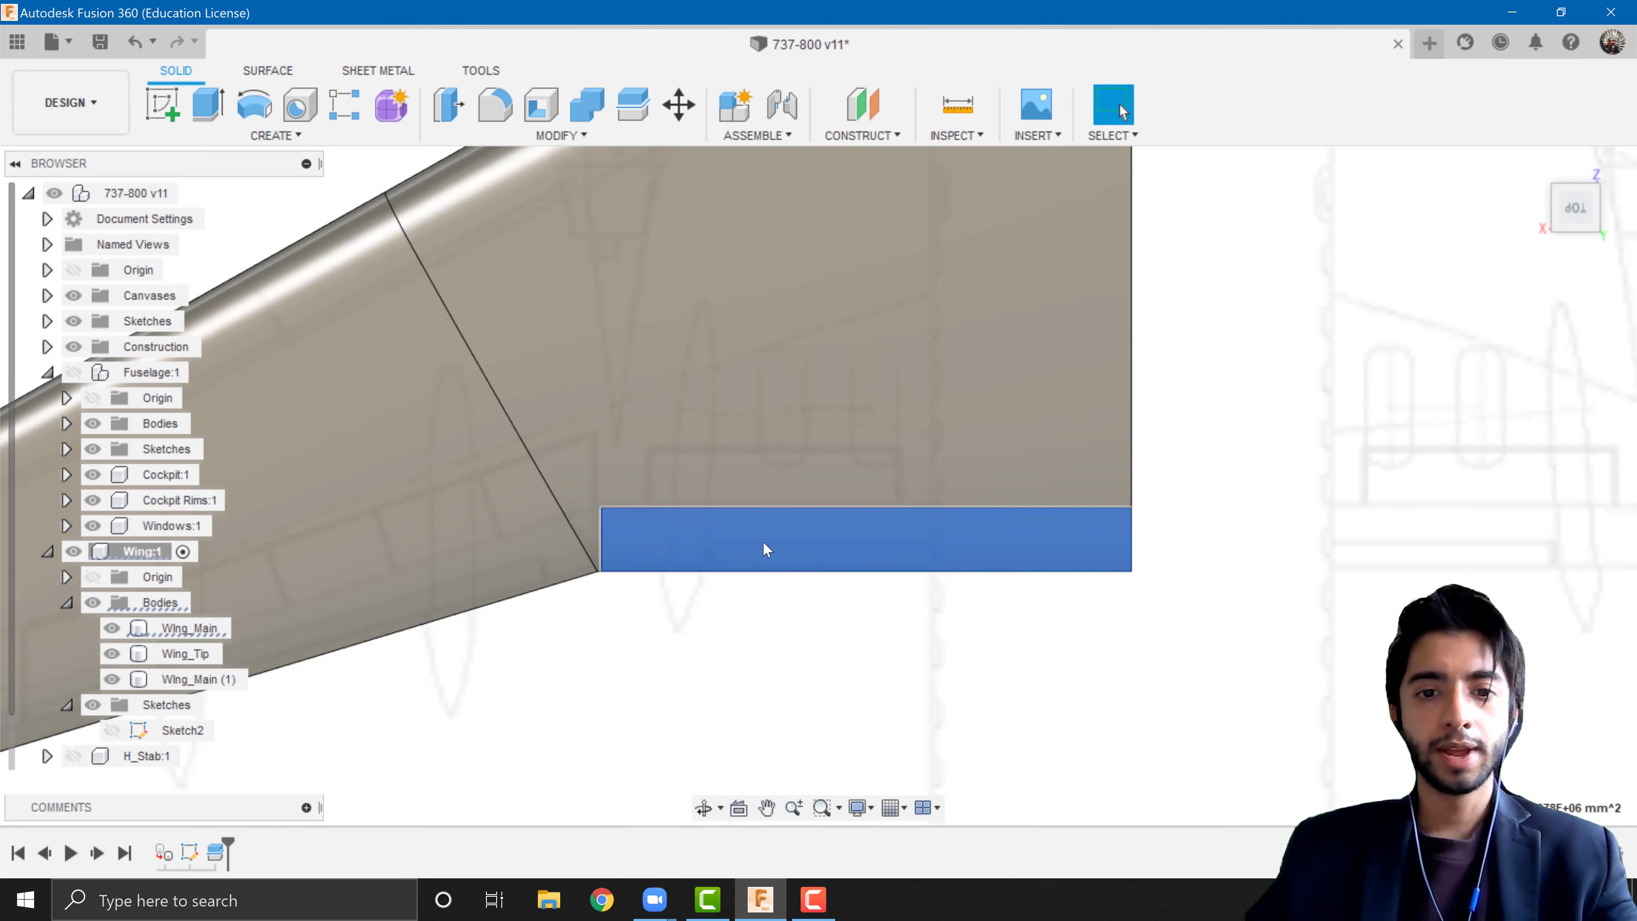
{"action": "left_click", "coordinate": [792, 613]}
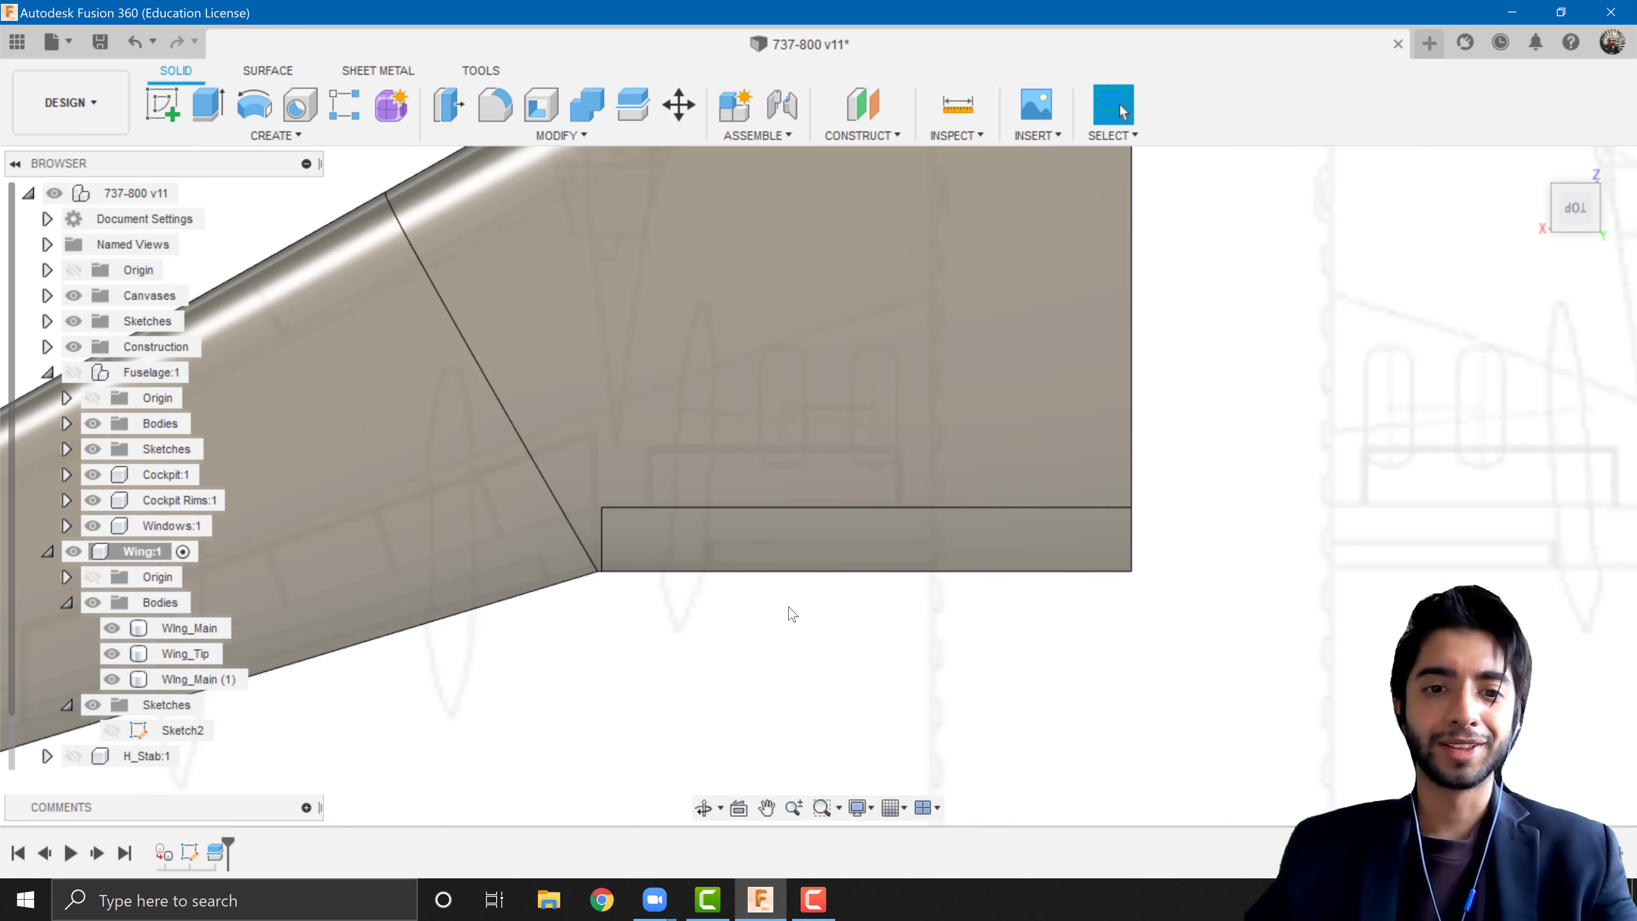
{"action": "left_click", "coordinate": [748, 552]}
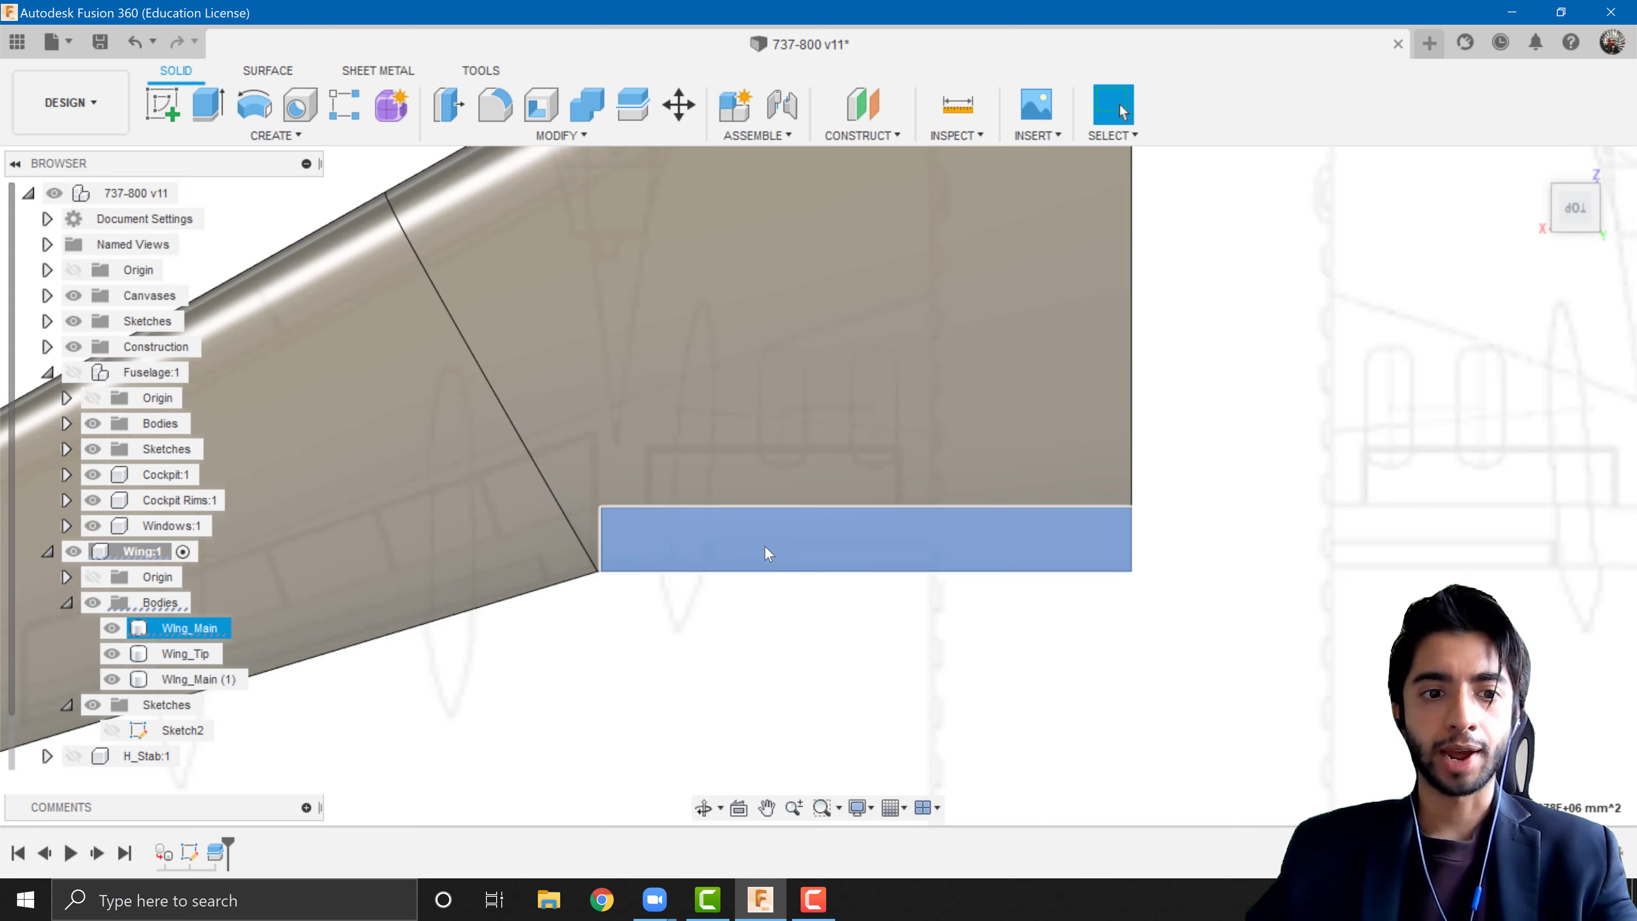
{"action": "key", "text": "Escape"}
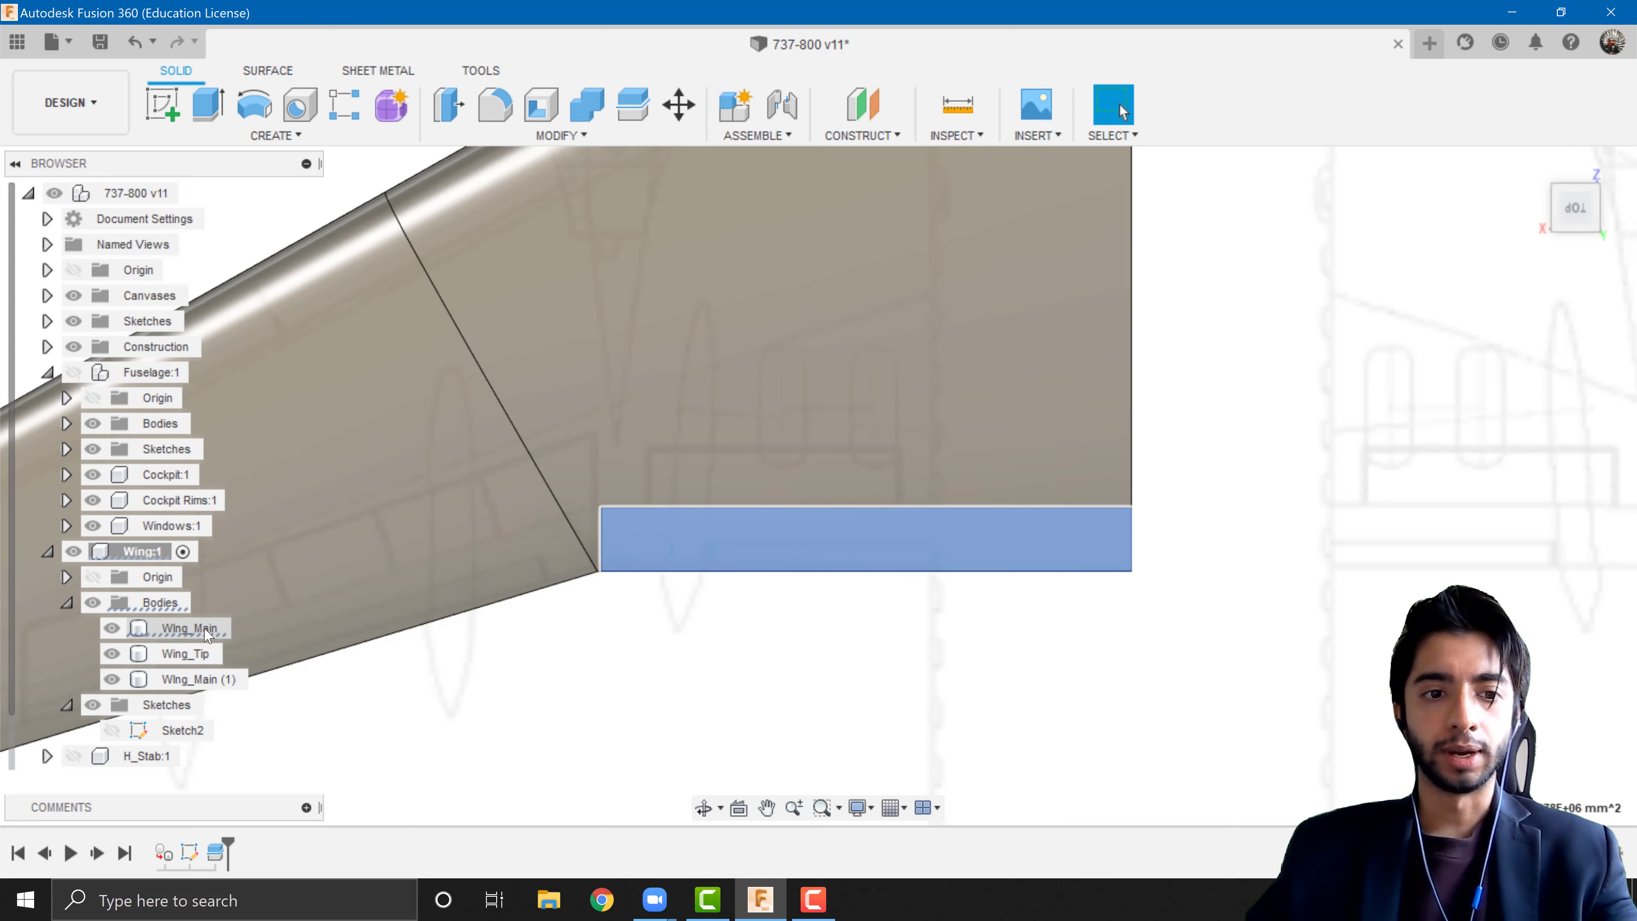
{"action": "left_click", "coordinate": [720, 565]}
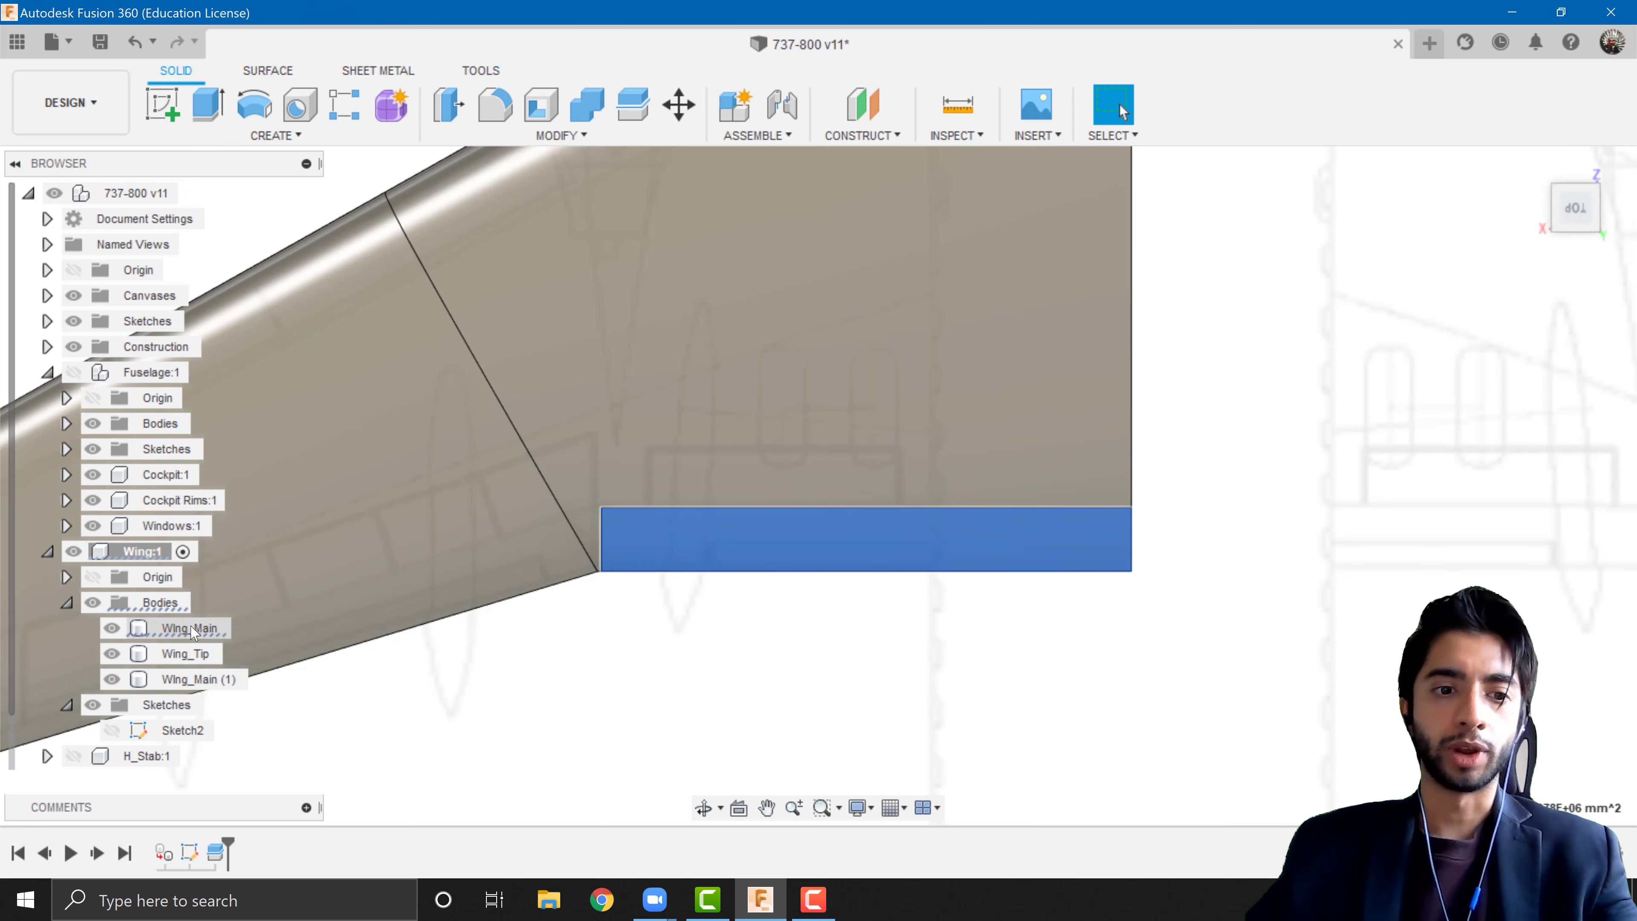
{"action": "left_click", "coordinate": [200, 678]}
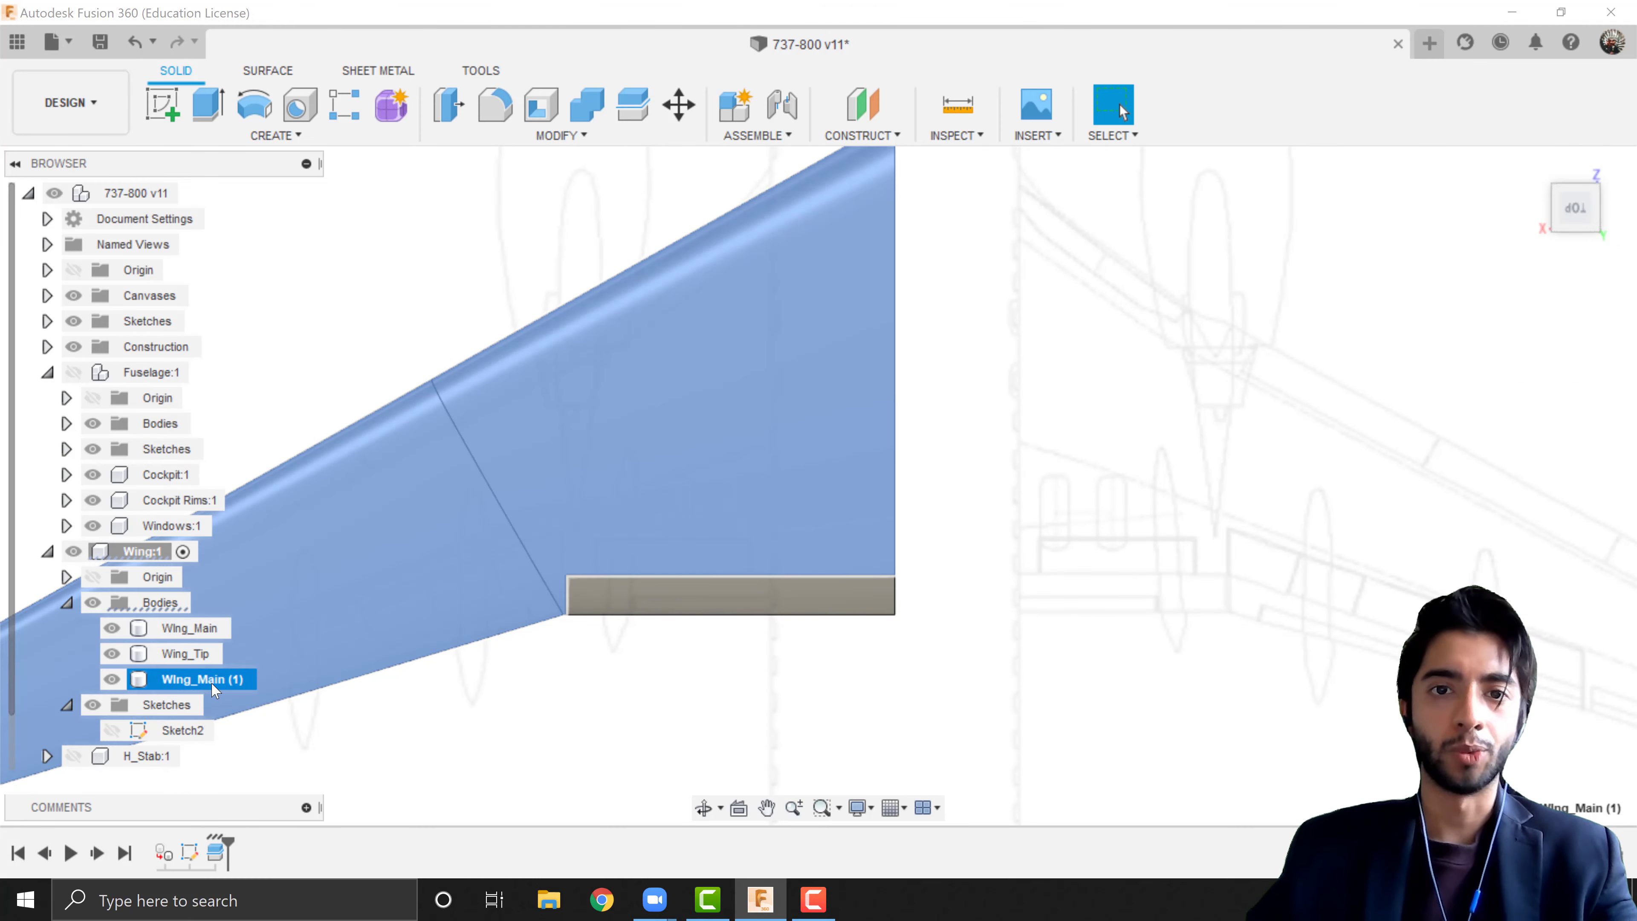
{"action": "left_click", "coordinate": [598, 689]}
{"action": "scroll", "coordinate": [600, 688], "scroll_direction": "down", "scroll_amount": 3}
{"action": "middle_click_drag", "start_coordinate": [837, 619], "coordinate": [1106, 509]}
{"action": "scroll", "coordinate": [823, 620], "scroll_direction": "up", "scroll_amount": 3}
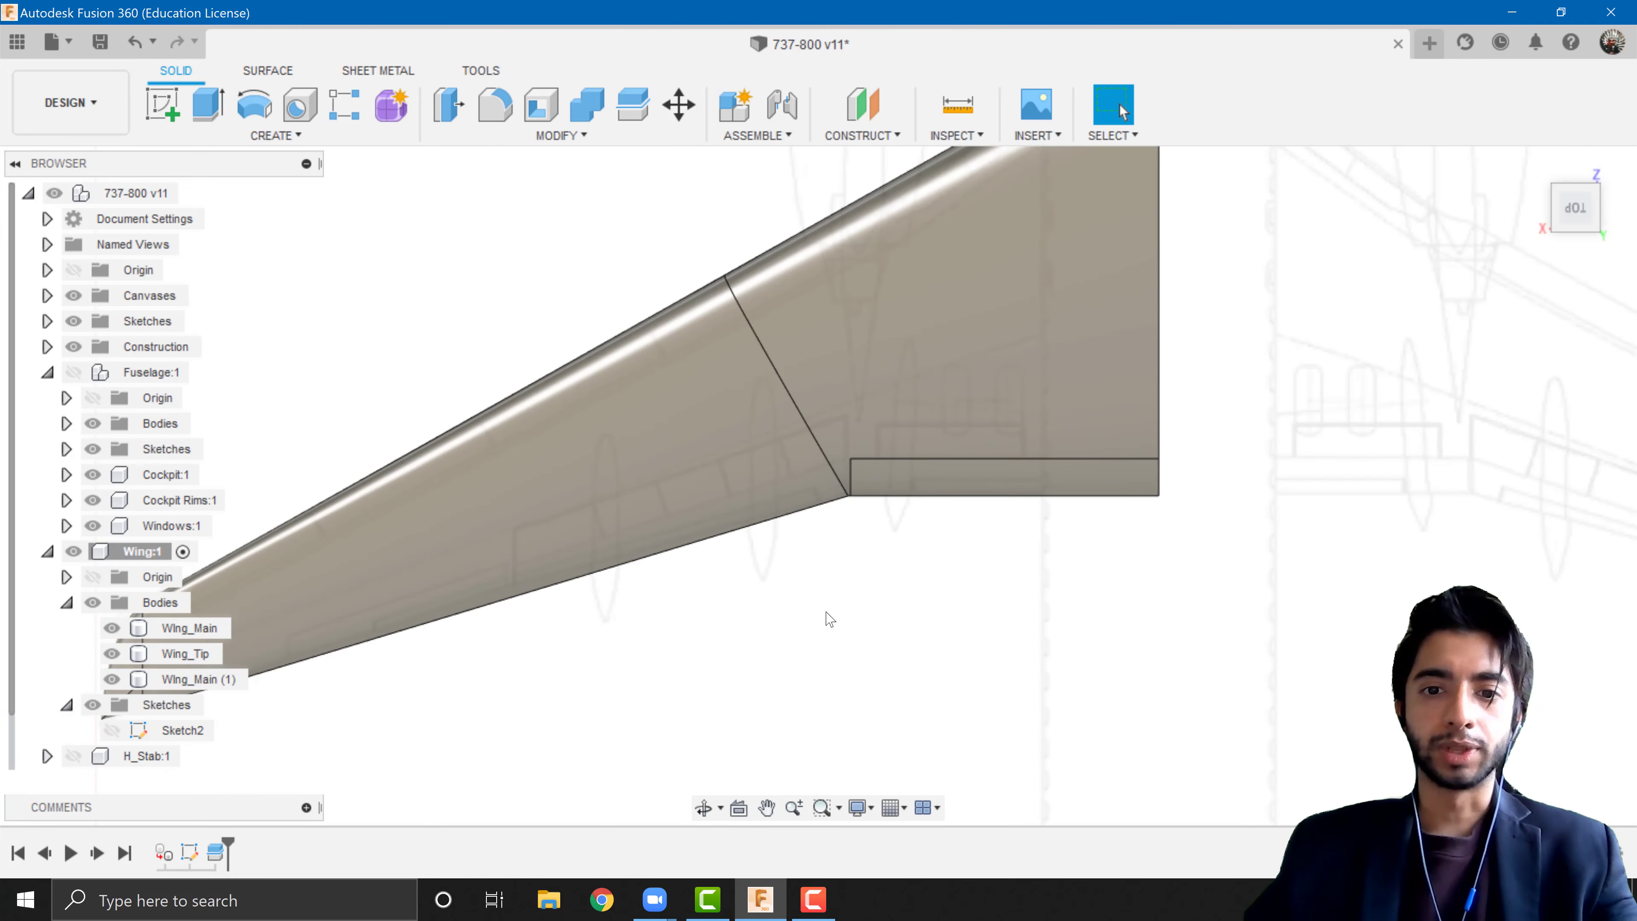
{"action": "scroll", "coordinate": [994, 541], "scroll_direction": "up", "scroll_amount": 4}
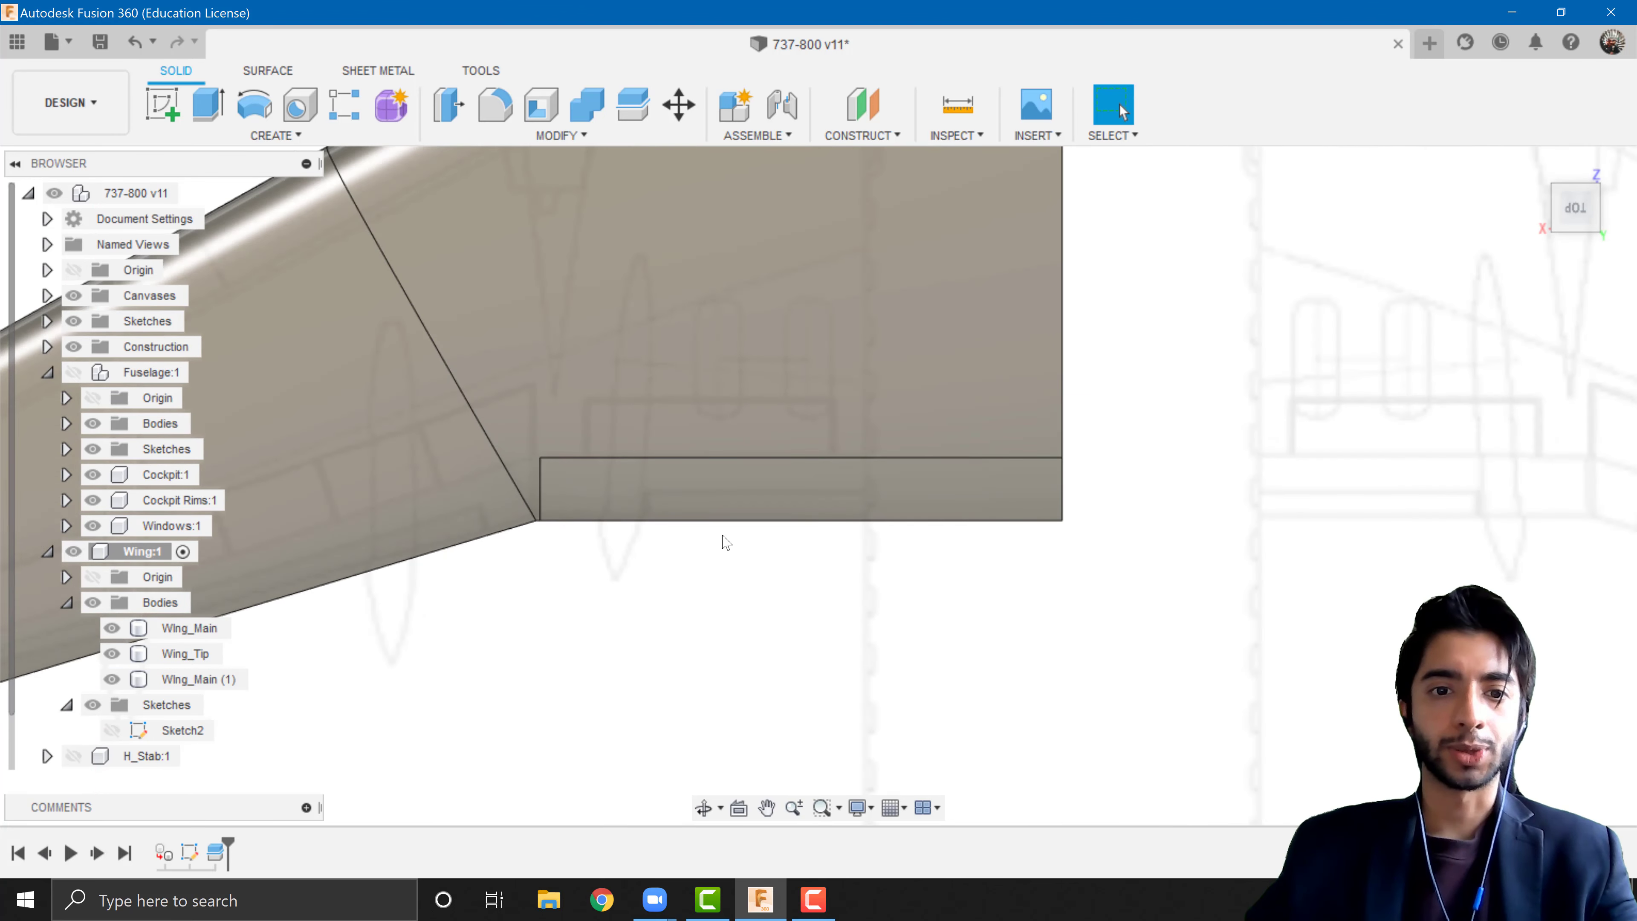
{"action": "left_click", "coordinate": [597, 482]}
- Show the control-surface sketch again and split the large remaining wing body along the rectangular panel outline ahead of the inboard flap
{"action": "scroll", "coordinate": [594, 475], "scroll_direction": "down", "scroll_amount": 2}
{"action": "middle_click_drag", "start_coordinate": [649, 619], "coordinate": [669, 723]}
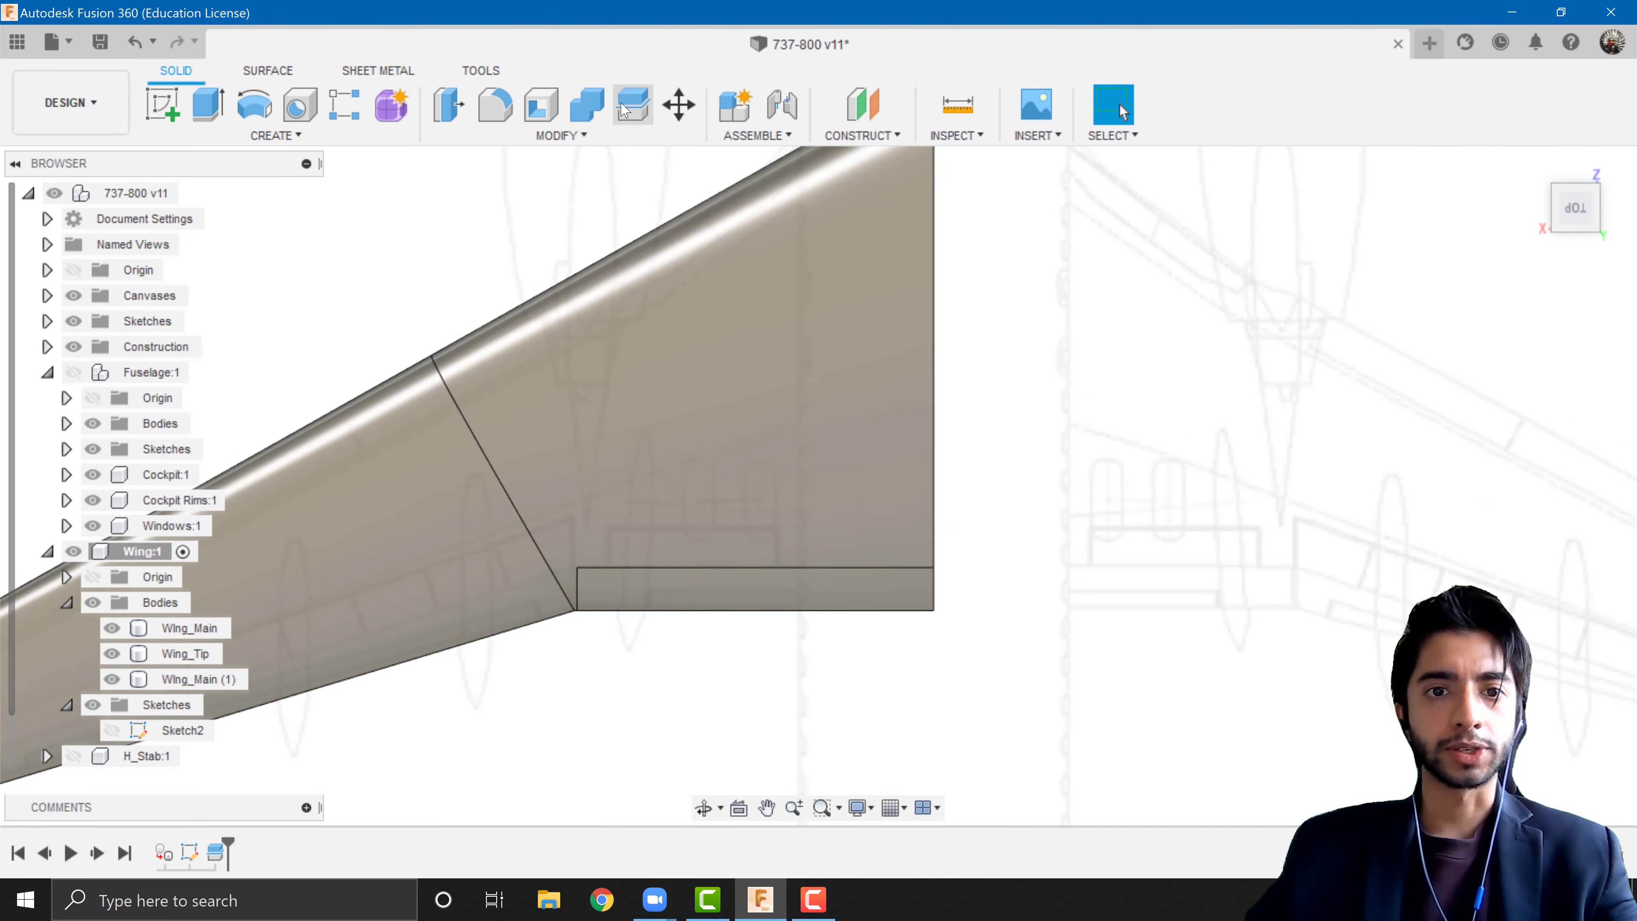
{"action": "scroll", "coordinate": [161, 677], "scroll_direction": "down", "scroll_amount": 1}
{"action": "left_click", "coordinate": [111, 704]}
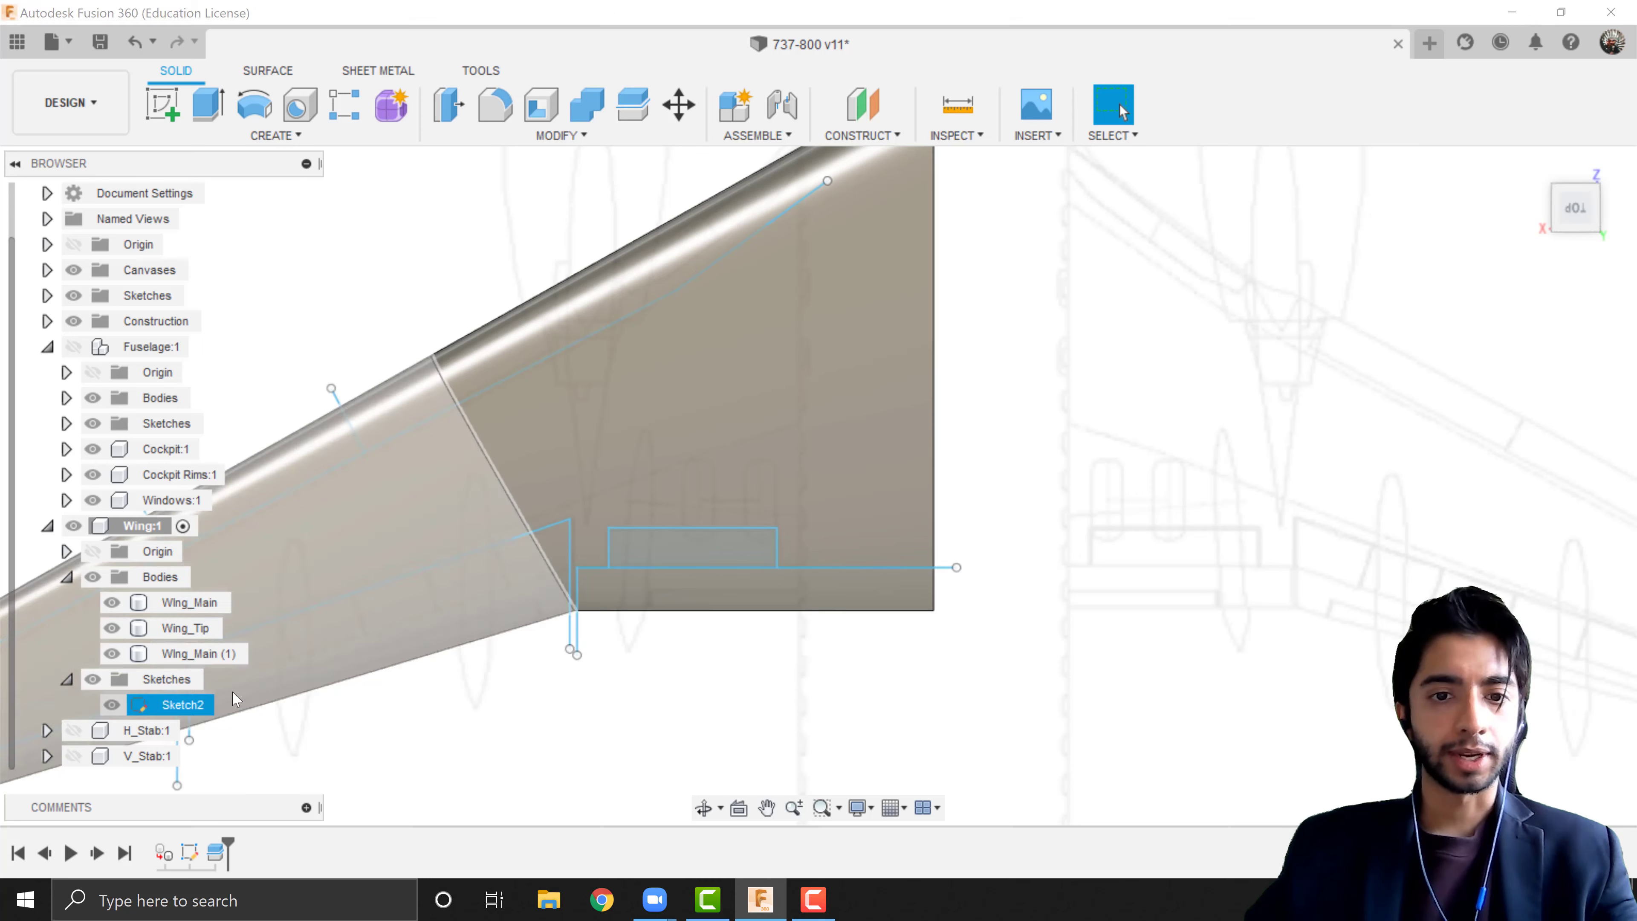
{"action": "left_click", "coordinate": [632, 103]}
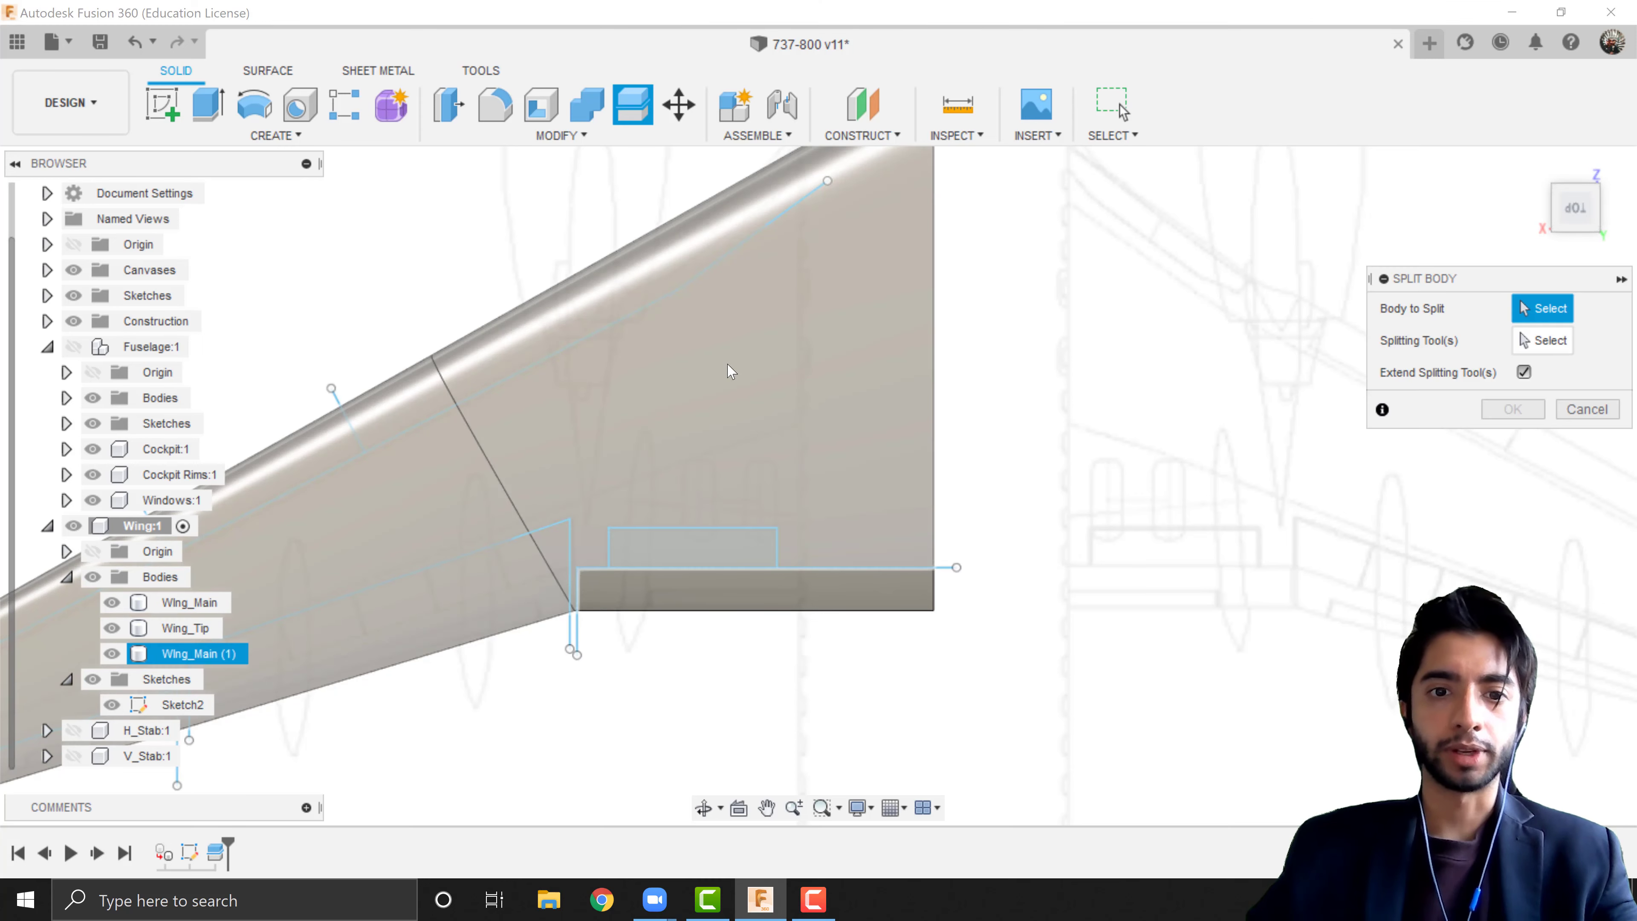
{"action": "left_click", "coordinate": [731, 371]}
{"action": "left_click", "coordinate": [1543, 340]}
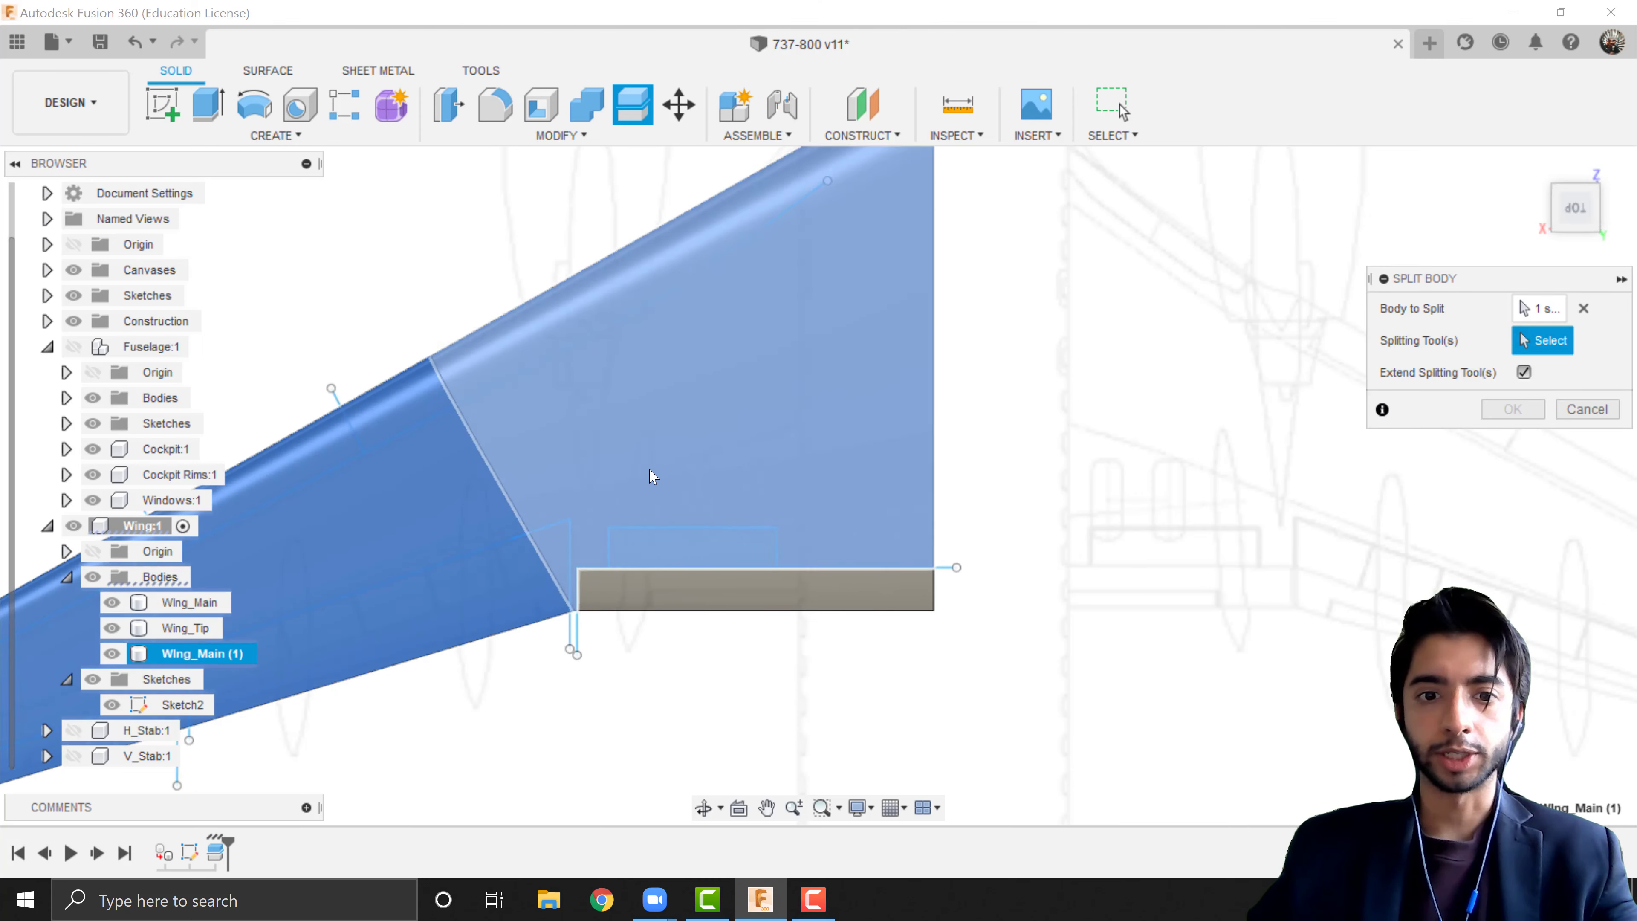
{"action": "scroll", "coordinate": [650, 475], "scroll_direction": "up", "scroll_amount": 3}
{"action": "left_click", "coordinate": [659, 563]}
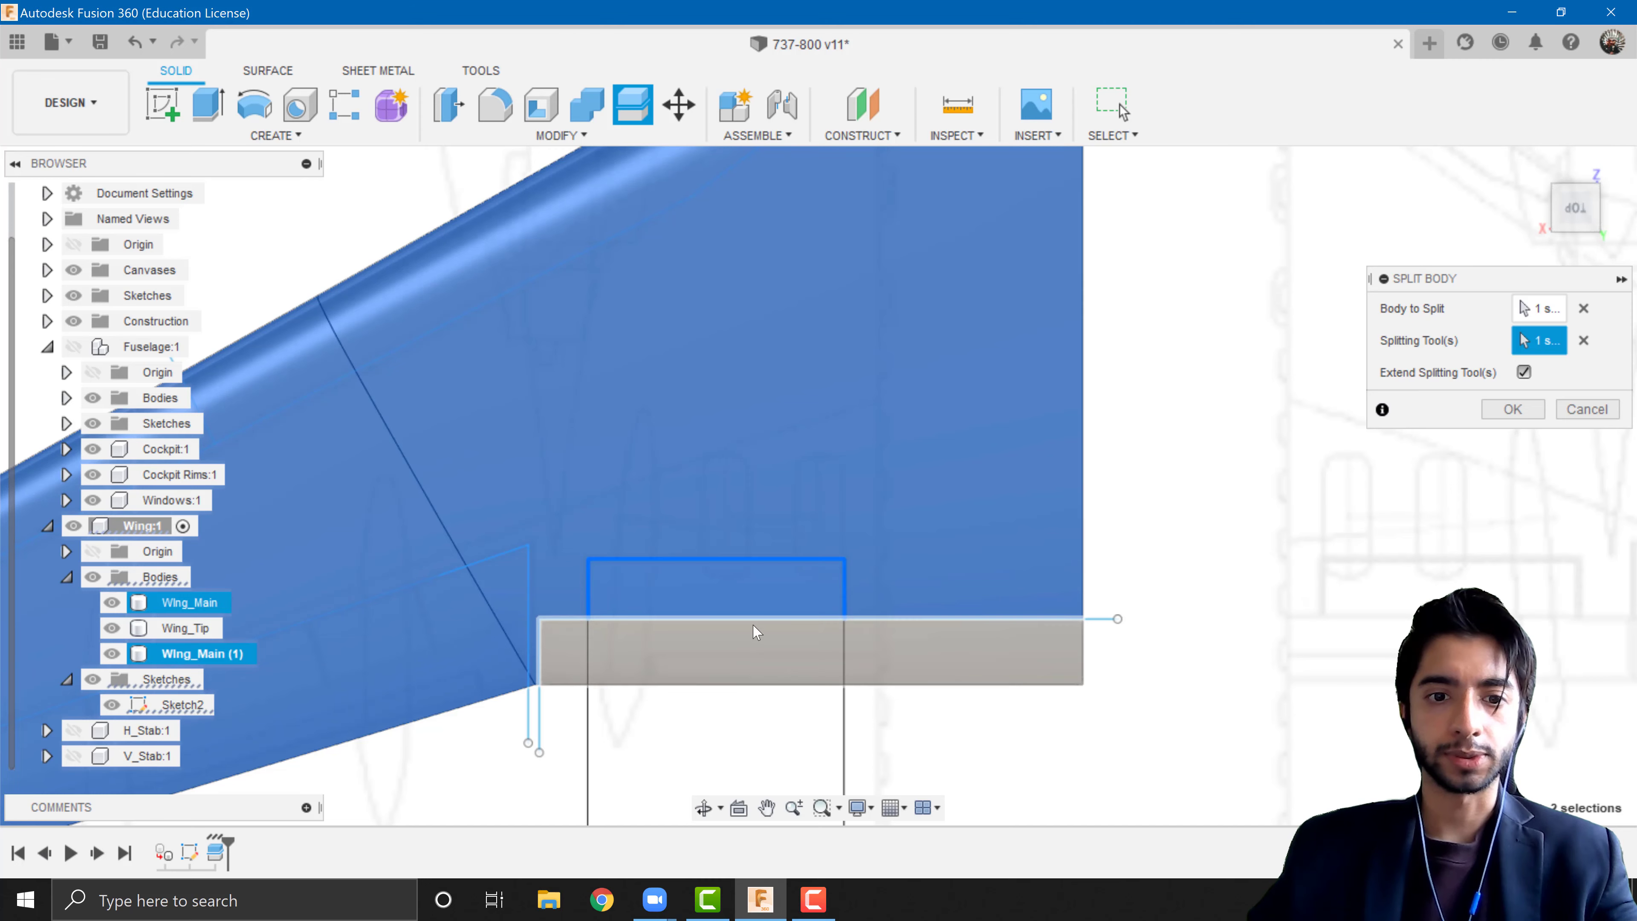
{"action": "left_click", "coordinate": [1513, 408]}
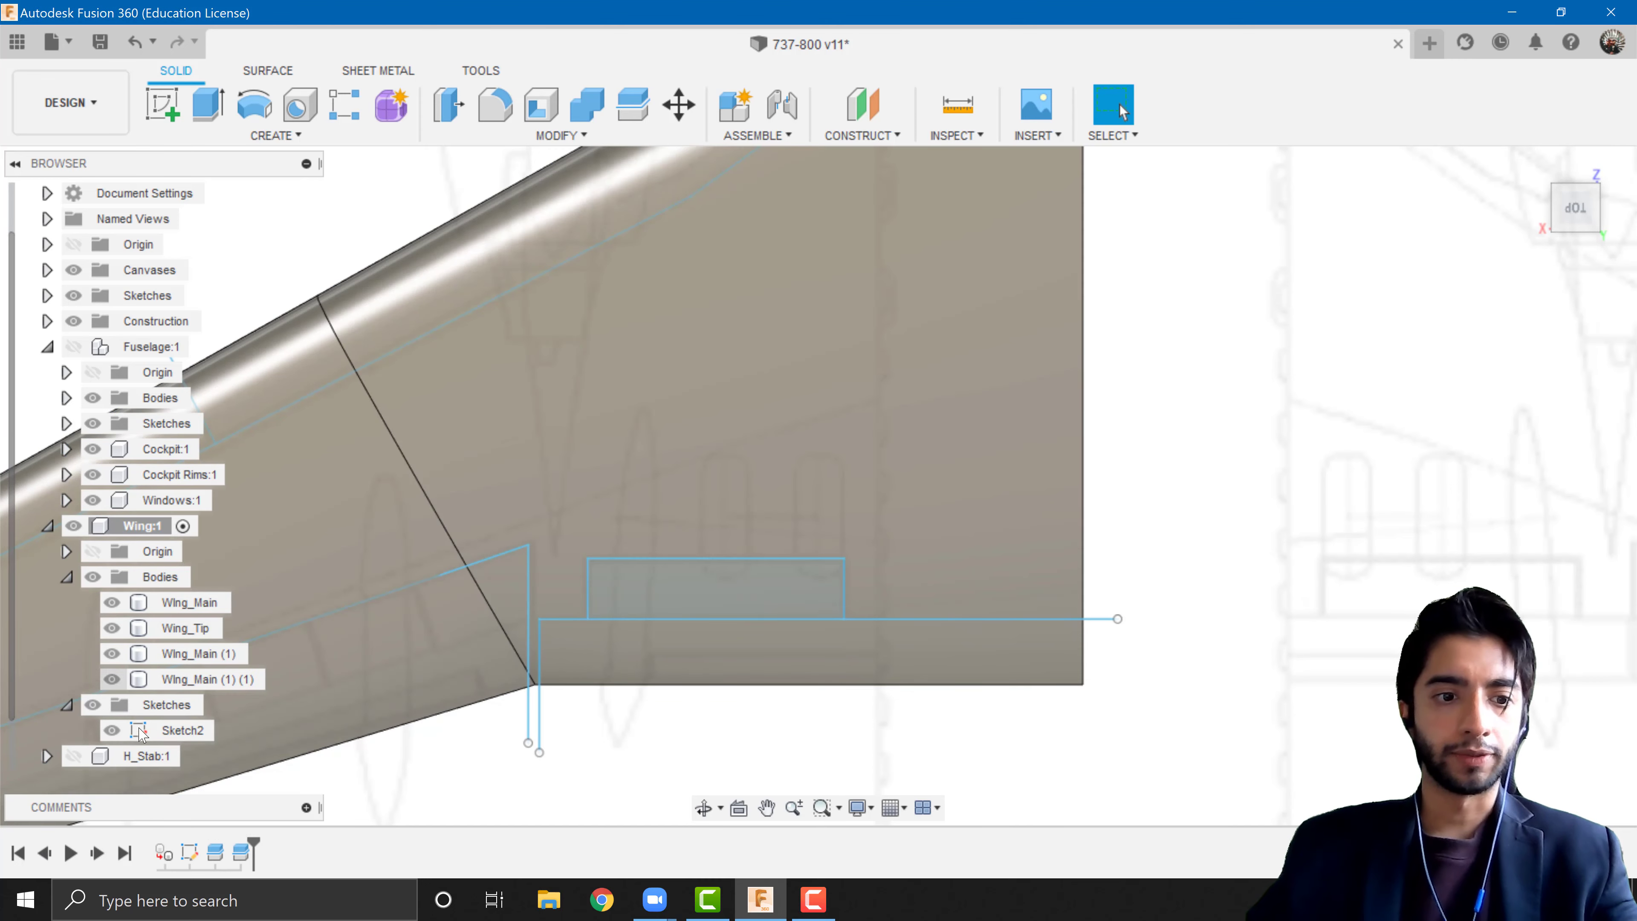
- Hide the sketch to check the rectangular panel's cut edges, and show it again
{"action": "left_click", "coordinate": [112, 730]}
{"action": "left_click", "coordinate": [189, 602]}
{"action": "left_click", "coordinate": [621, 731]}
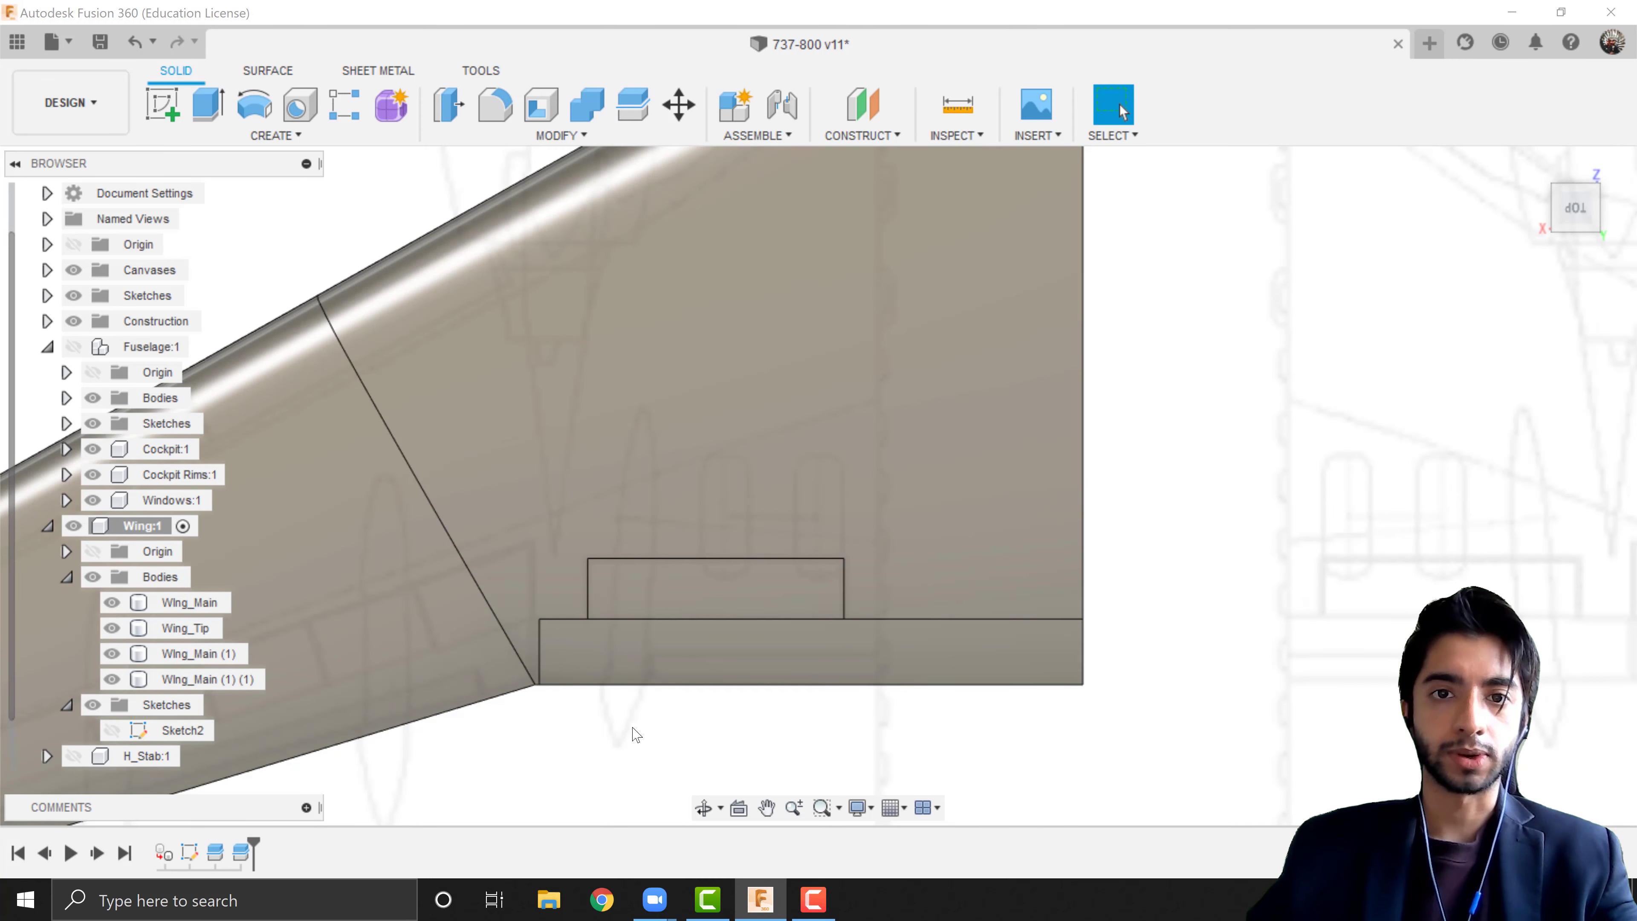
{"action": "left_click", "coordinate": [121, 732]}
{"action": "left_click", "coordinate": [117, 734]}
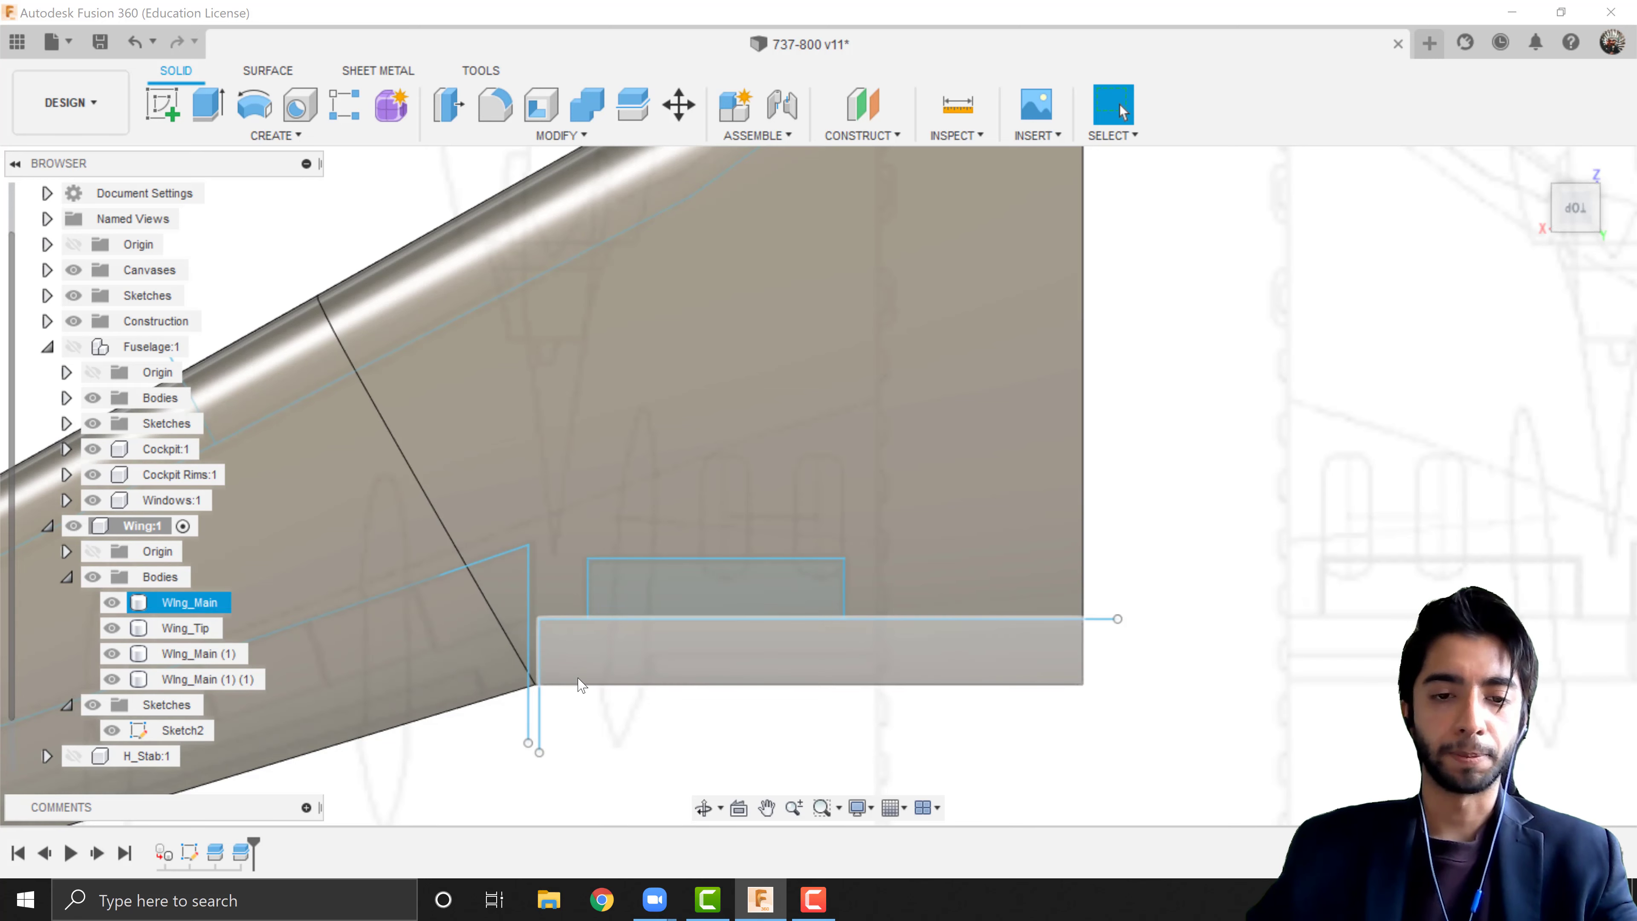
- Split the large remaining wing body along the outboard flap outline that crosses the slanted kink edge
{"action": "scroll", "coordinate": [580, 683], "scroll_direction": "down", "scroll_amount": 4}
{"action": "mouse_move", "coordinate": [581, 684]}
{"action": "middle_mouse_down"}
{"action": "mouse_move", "coordinate": [1059, 592]}
{"action": "mouse_move", "coordinate": [1078, 534]}
{"action": "middle_mouse_up"}
{"action": "scroll", "coordinate": [940, 655], "scroll_direction": "up", "scroll_amount": 1}
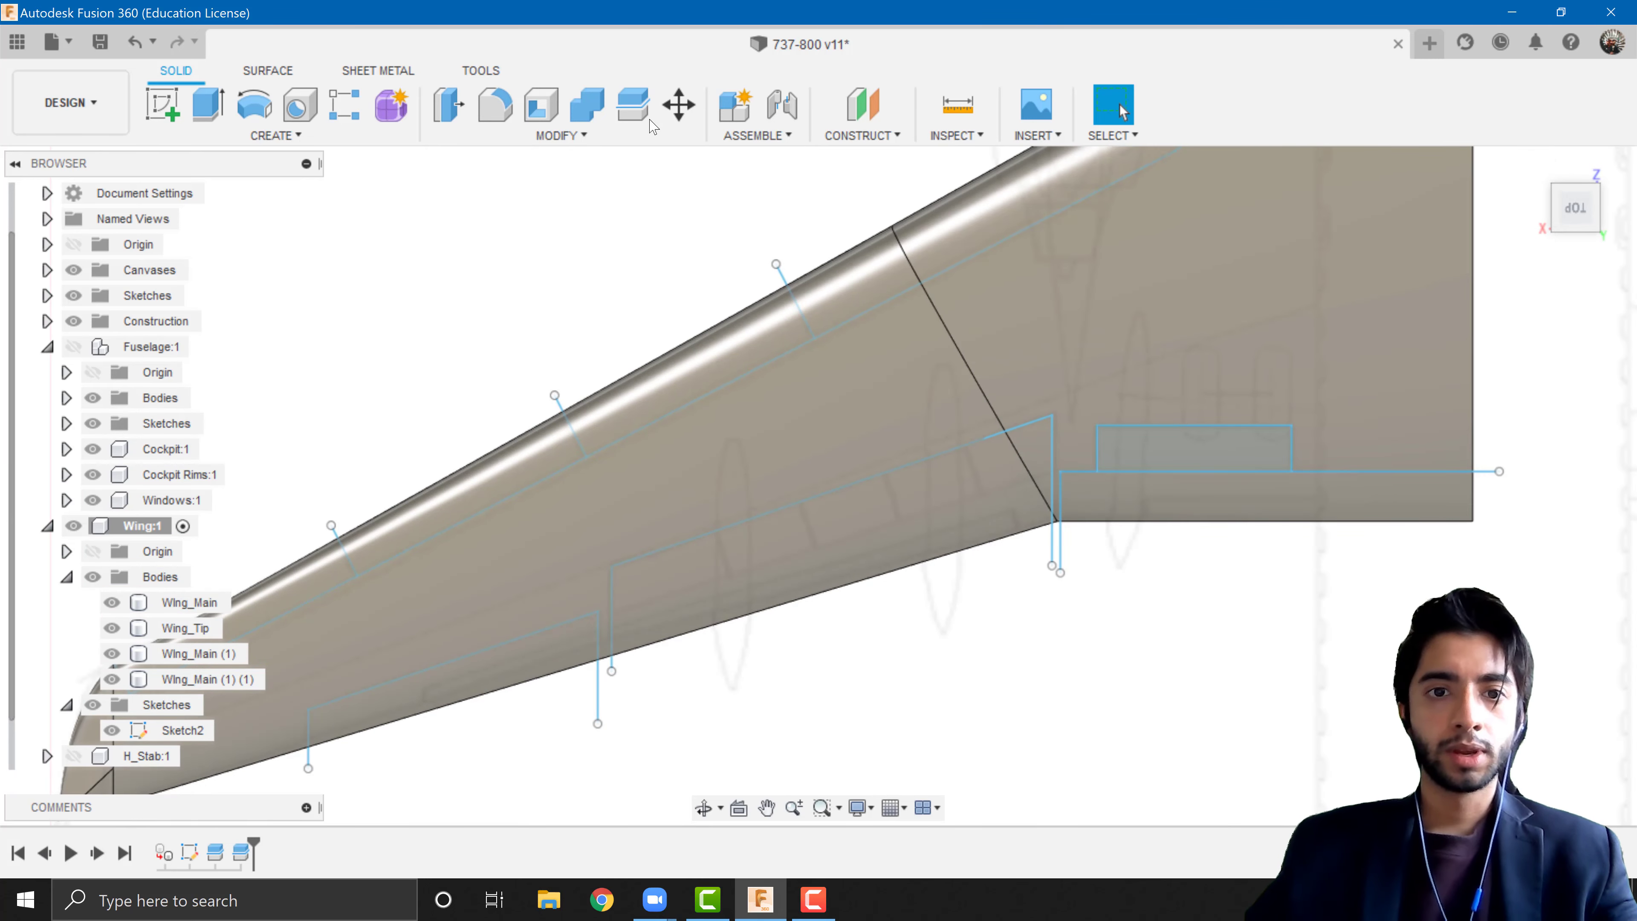
{"action": "left_click", "coordinate": [633, 108]}
{"action": "left_click", "coordinate": [1017, 301]}
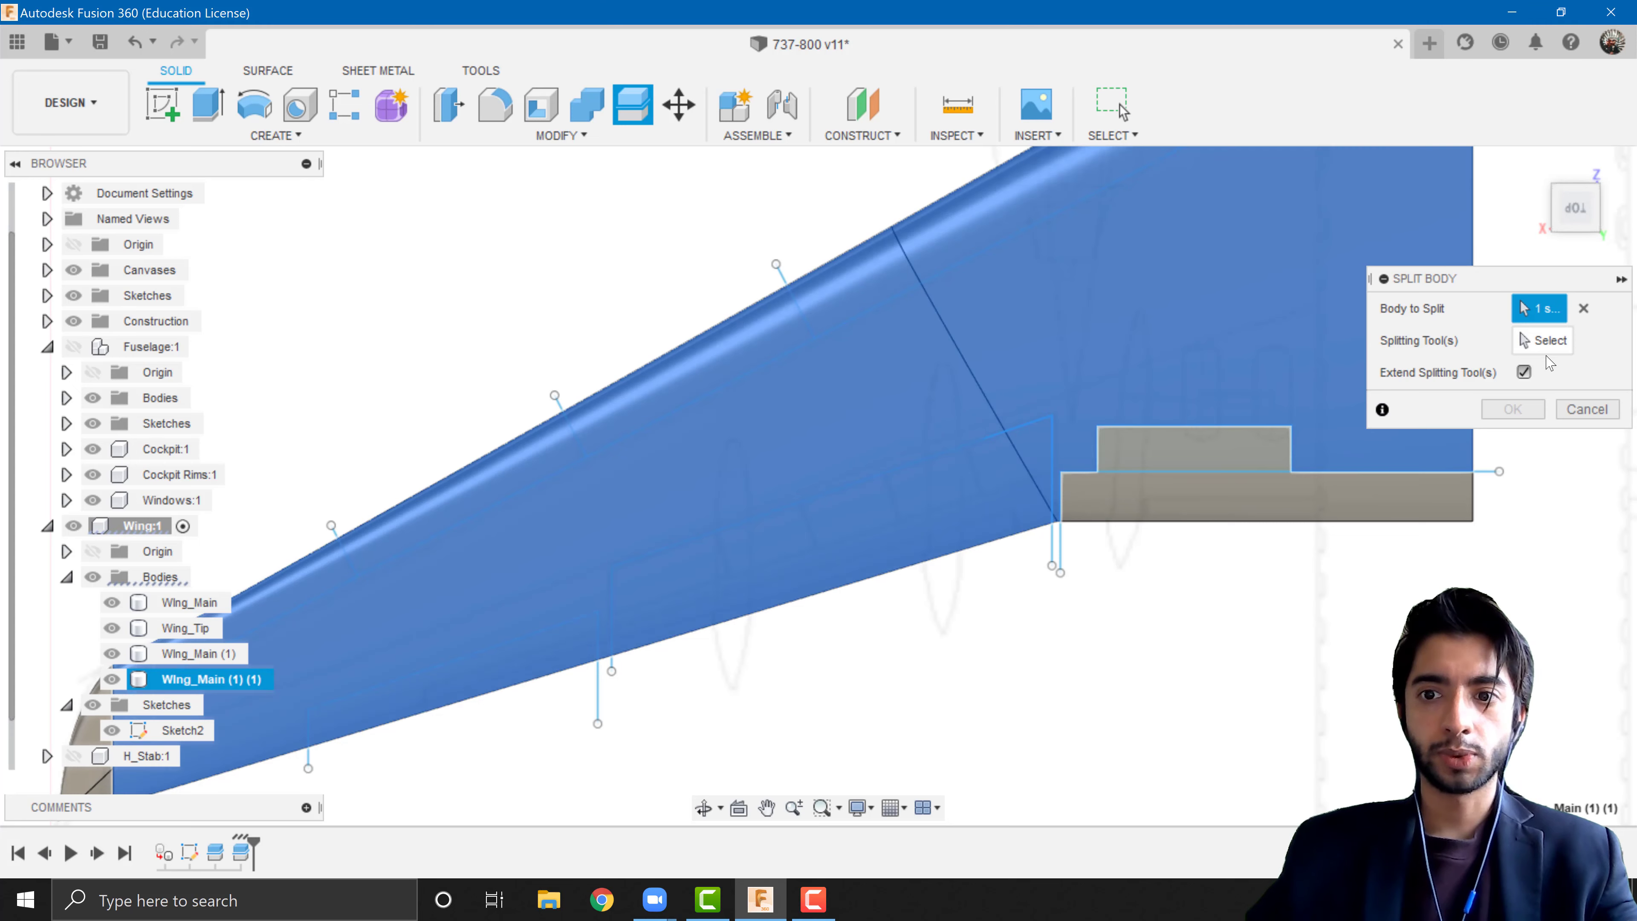
{"action": "left_click", "coordinate": [1541, 343]}
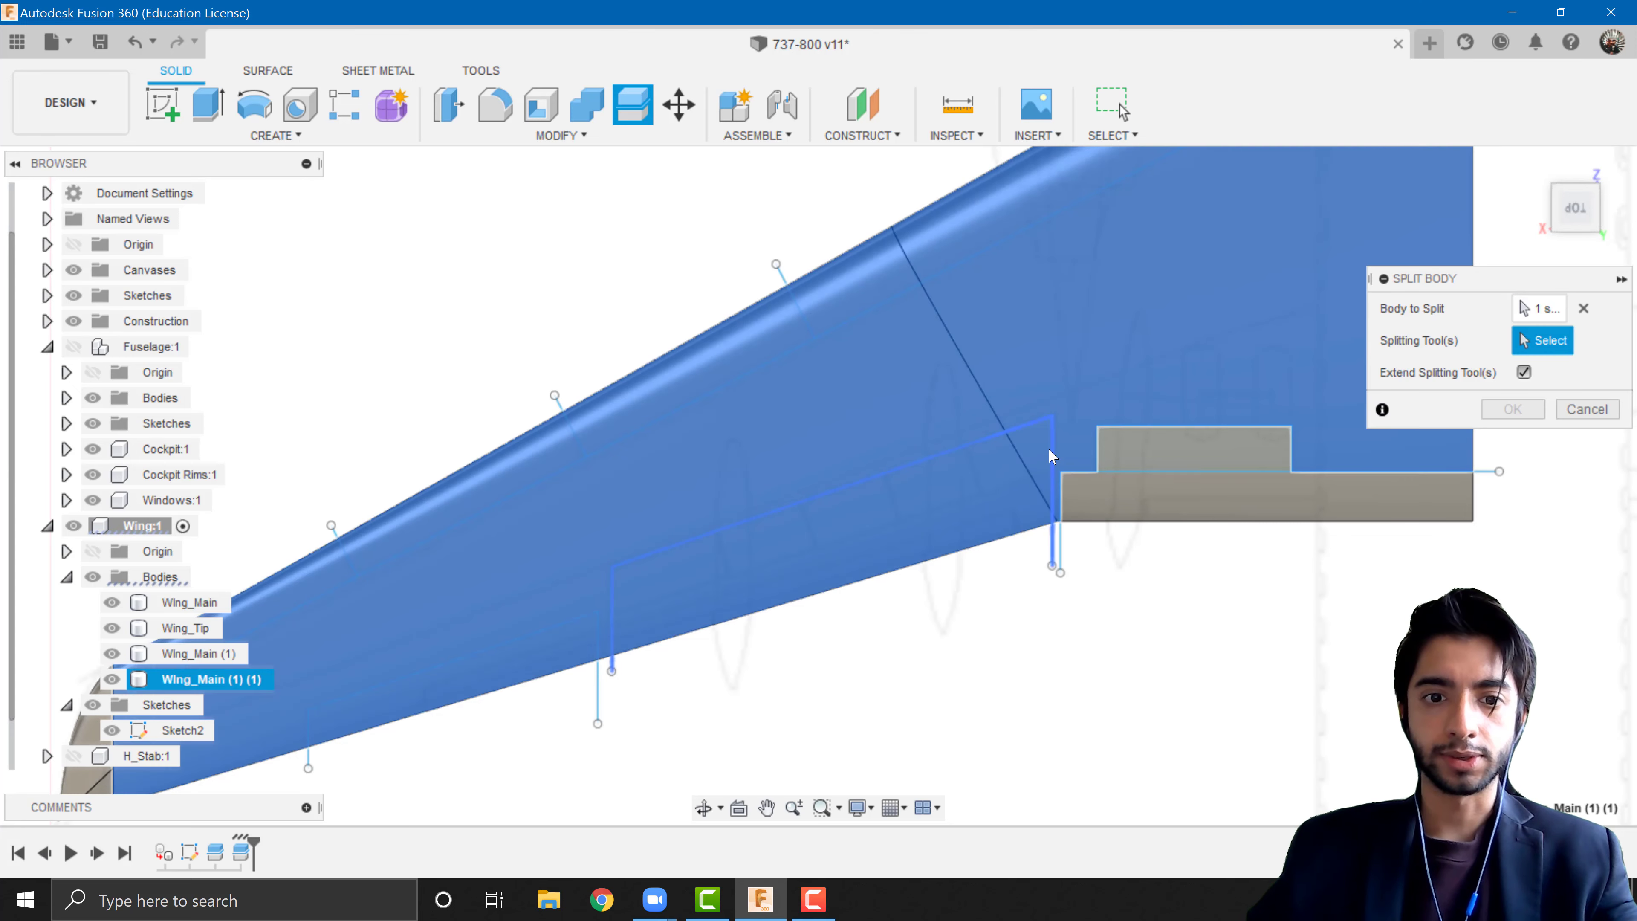
{"action": "left_click", "coordinate": [1051, 457]}
{"action": "left_click", "coordinate": [1512, 408]}
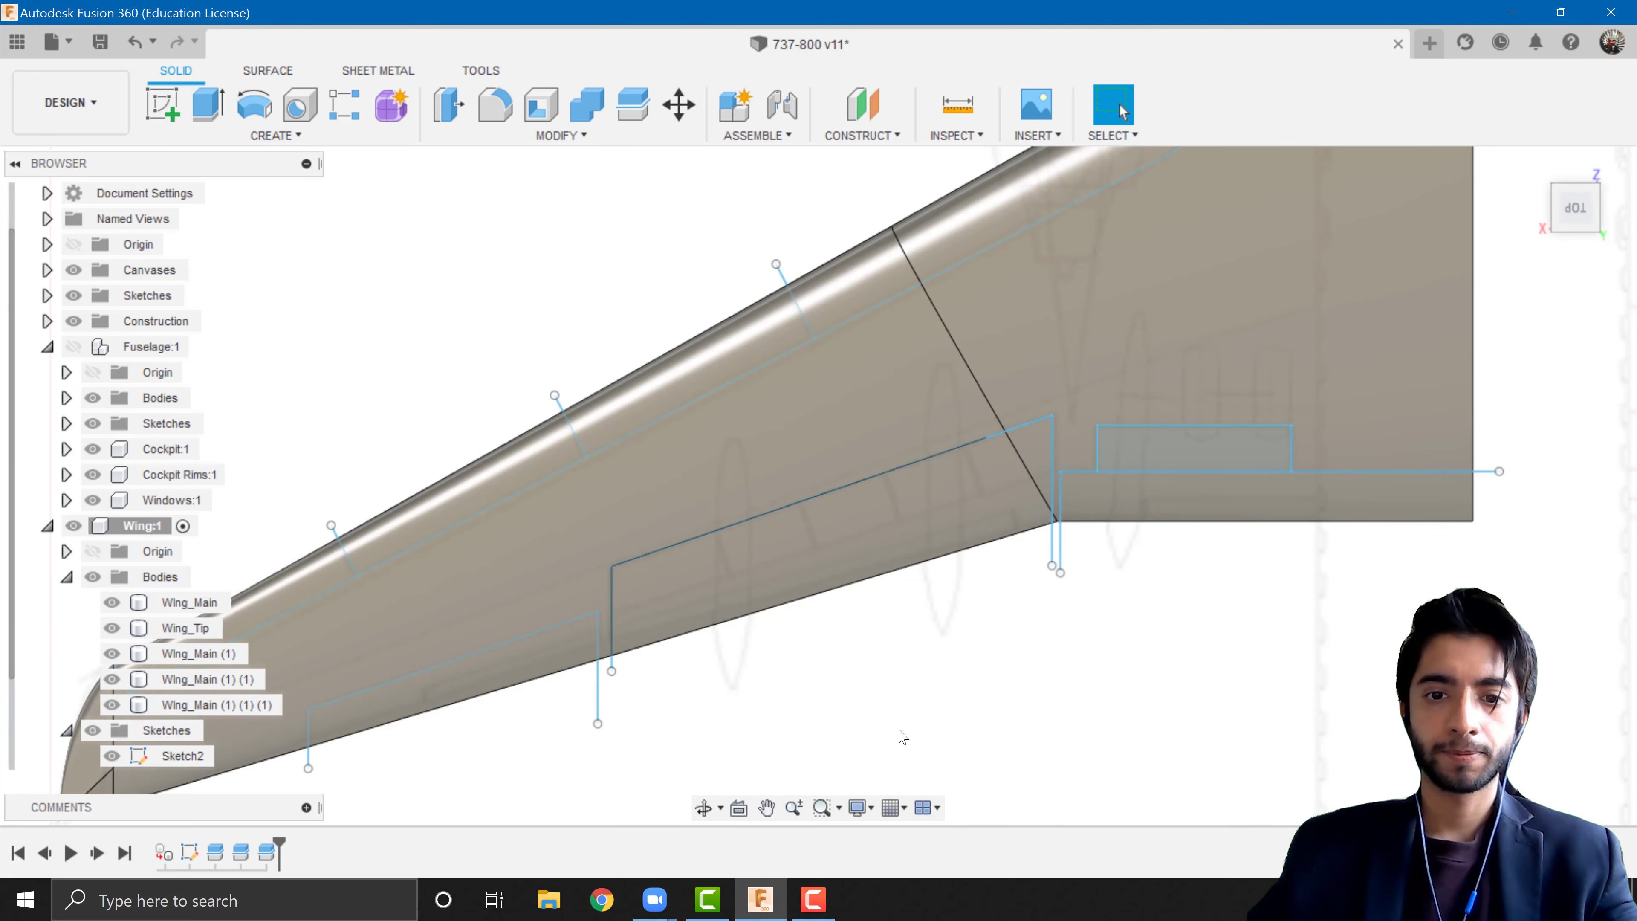
- Hide the sketch to check the outboard flap's cut edges, and show it again
{"action": "left_click", "coordinate": [111, 756]}
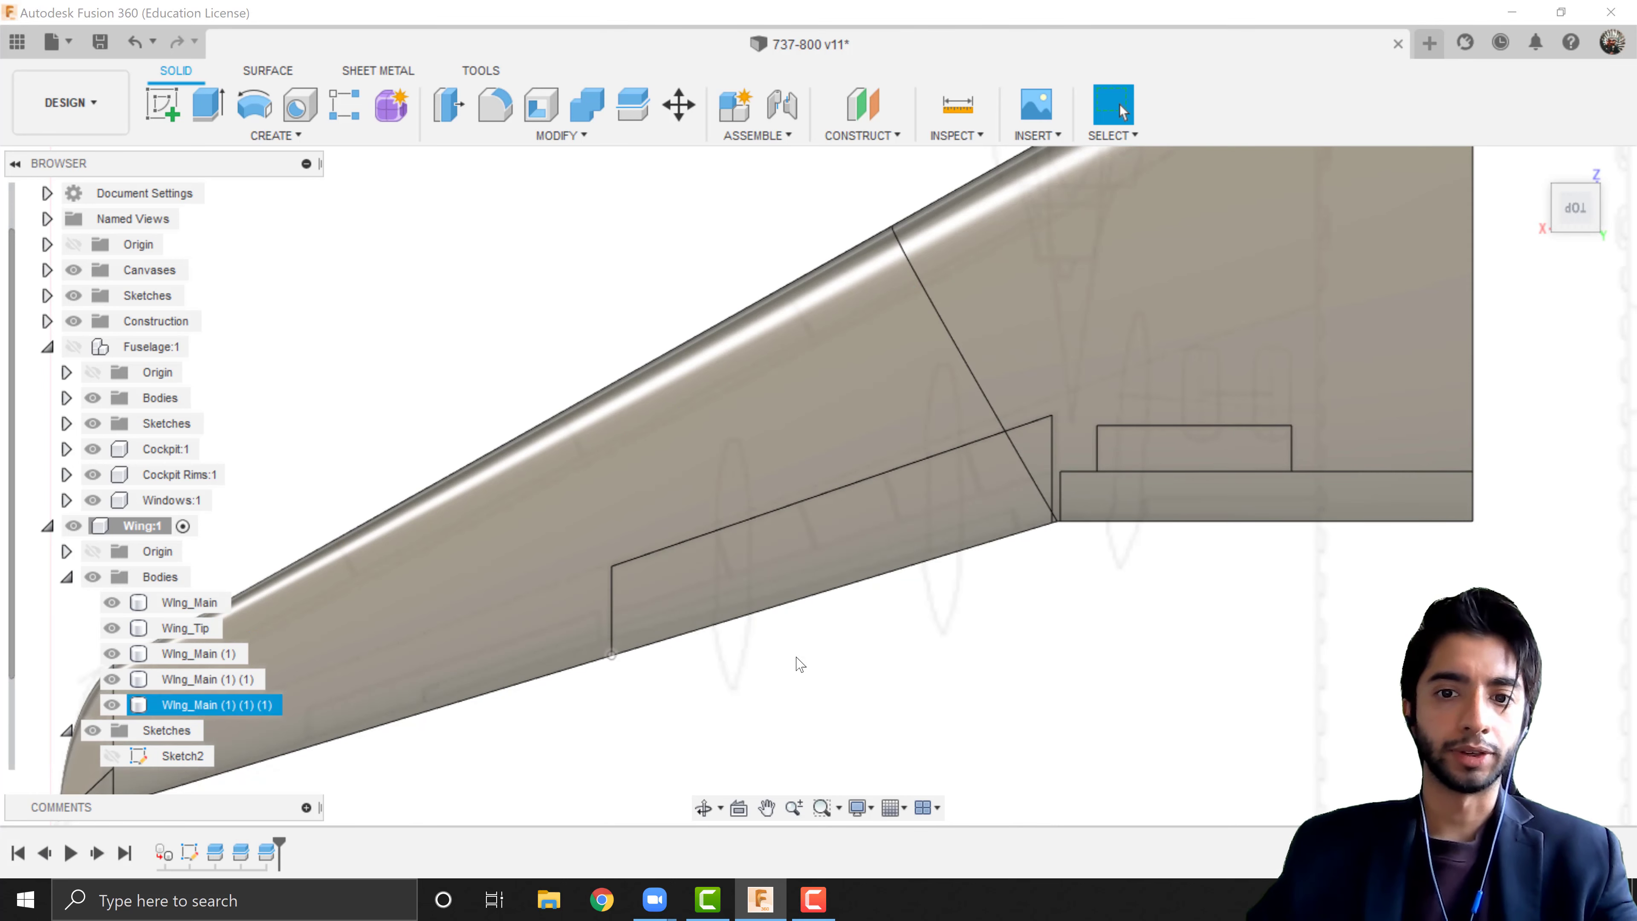
{"action": "scroll", "coordinate": [121, 766], "scroll_direction": "down", "scroll_amount": 2}
{"action": "left_click", "coordinate": [112, 706]}
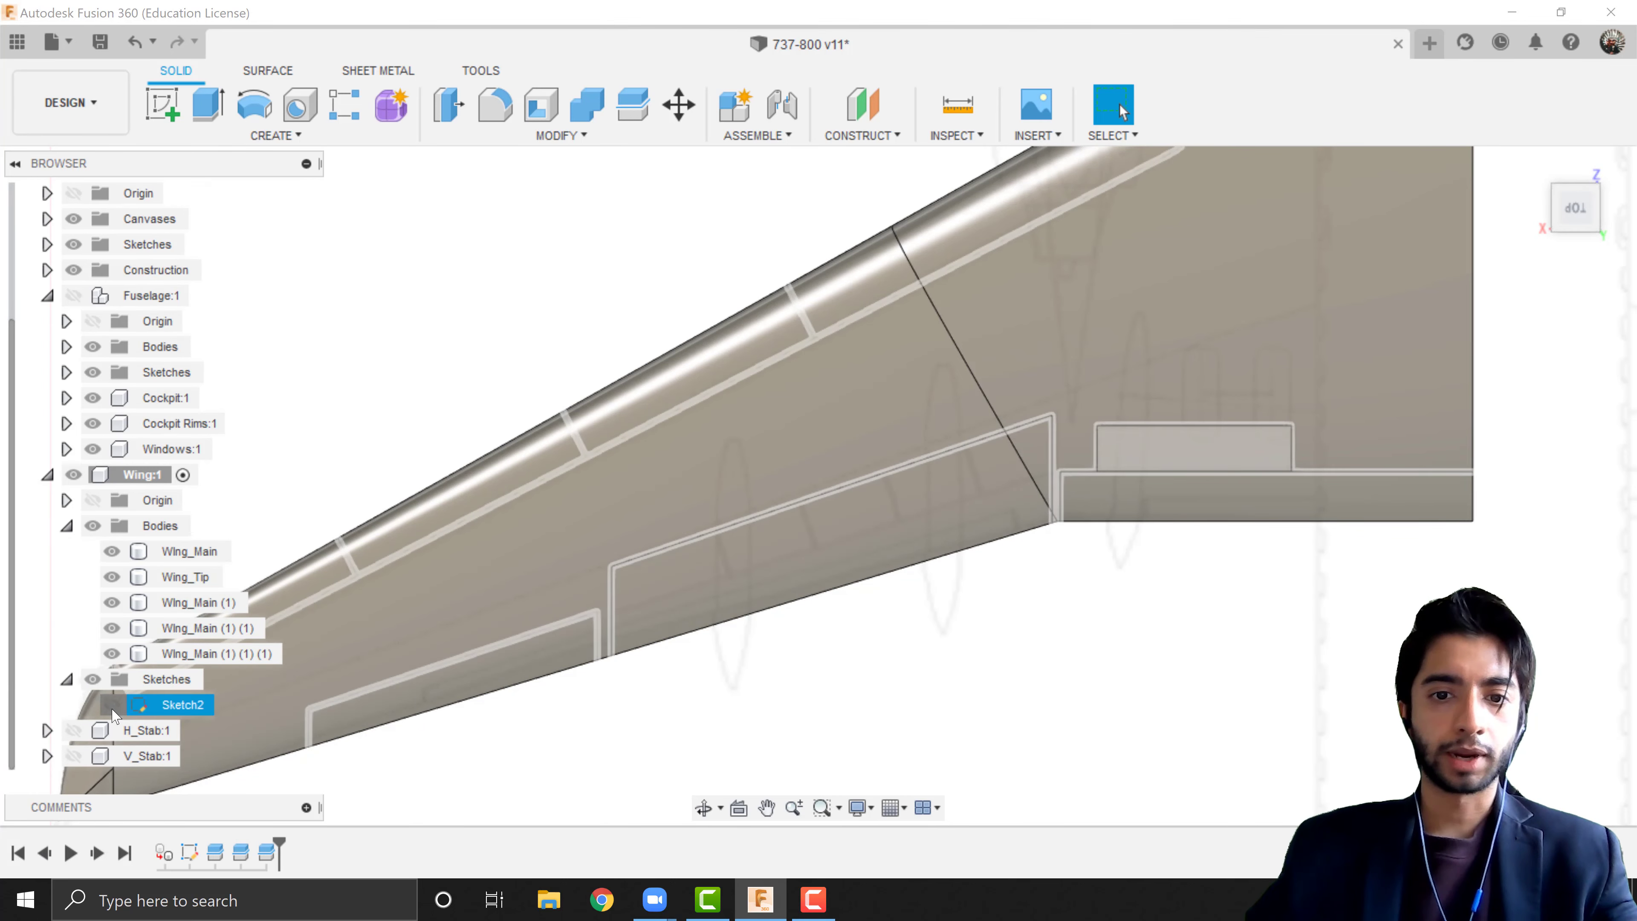
- Split the large remaining wing body along the outermost trailing-edge outline near the wing tip
{"action": "middle_click_drag", "start_coordinate": [920, 611], "coordinate": [1216, 449]}
{"action": "left_click", "coordinate": [632, 103]}
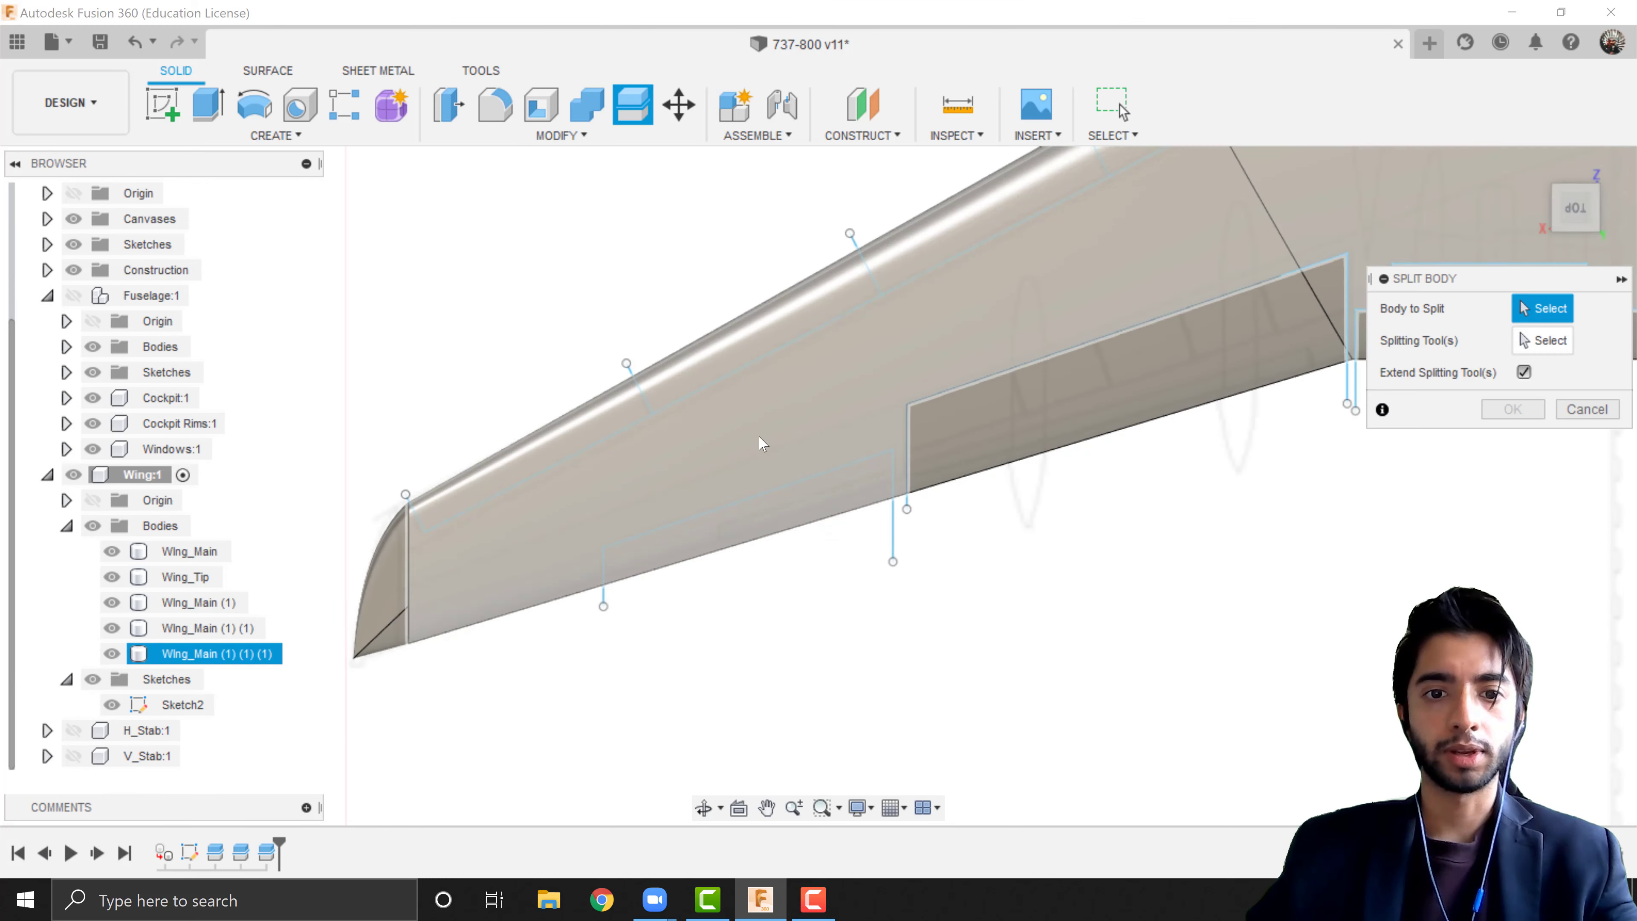
{"action": "left_click", "coordinate": [761, 445]}
{"action": "left_click", "coordinate": [1571, 339]}
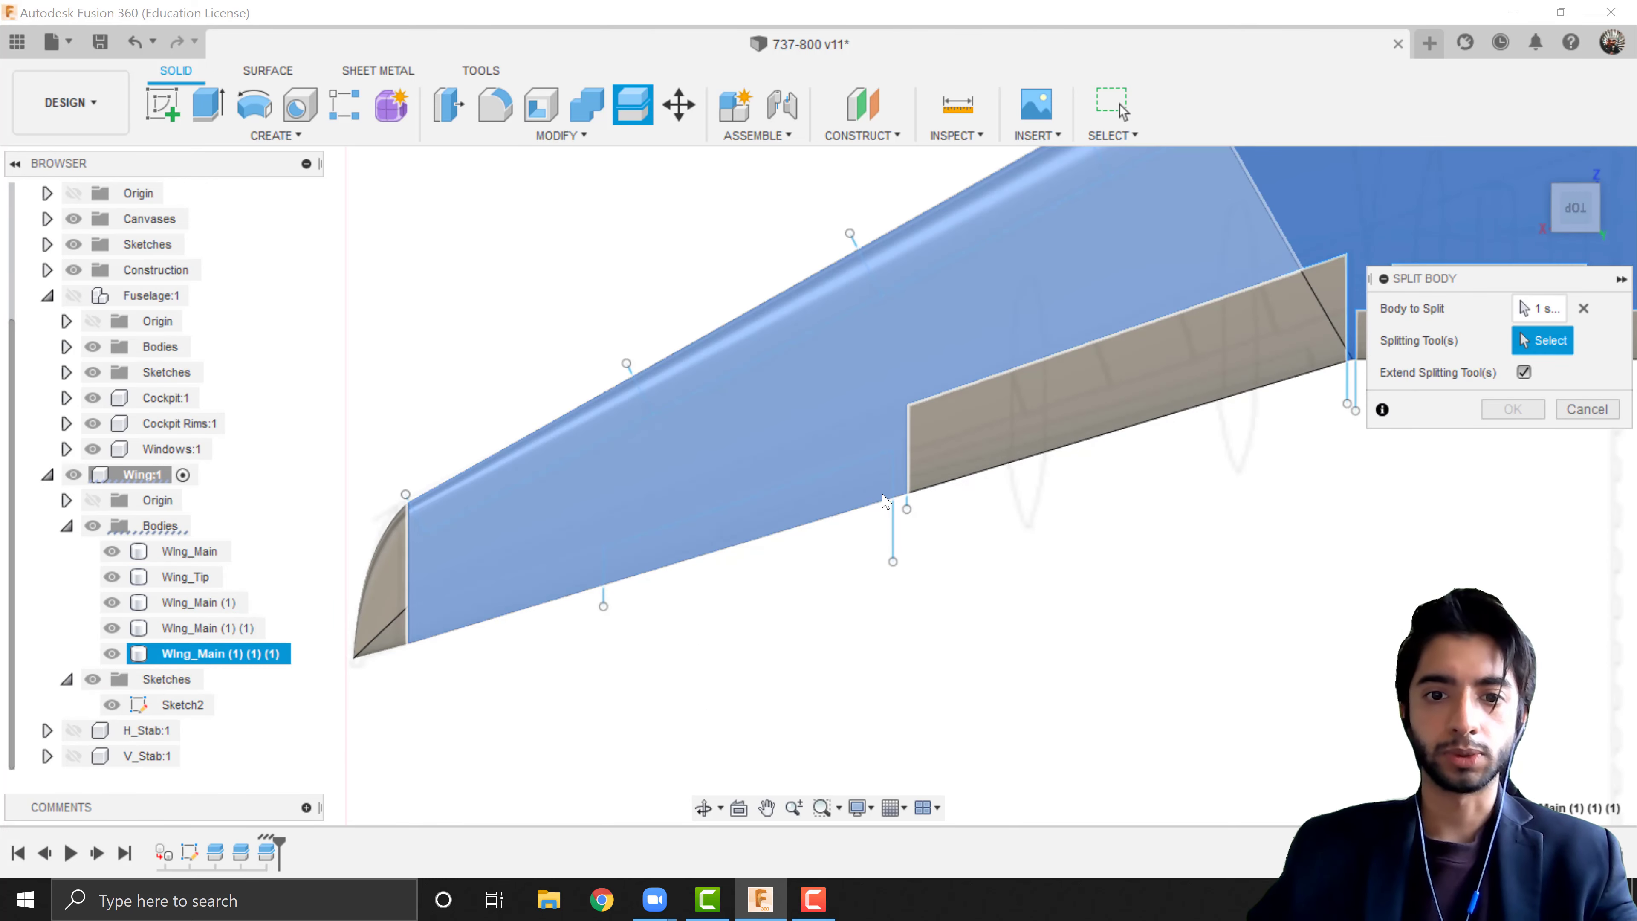
{"action": "left_click", "coordinate": [892, 516]}
{"action": "left_click", "coordinate": [1493, 409]}
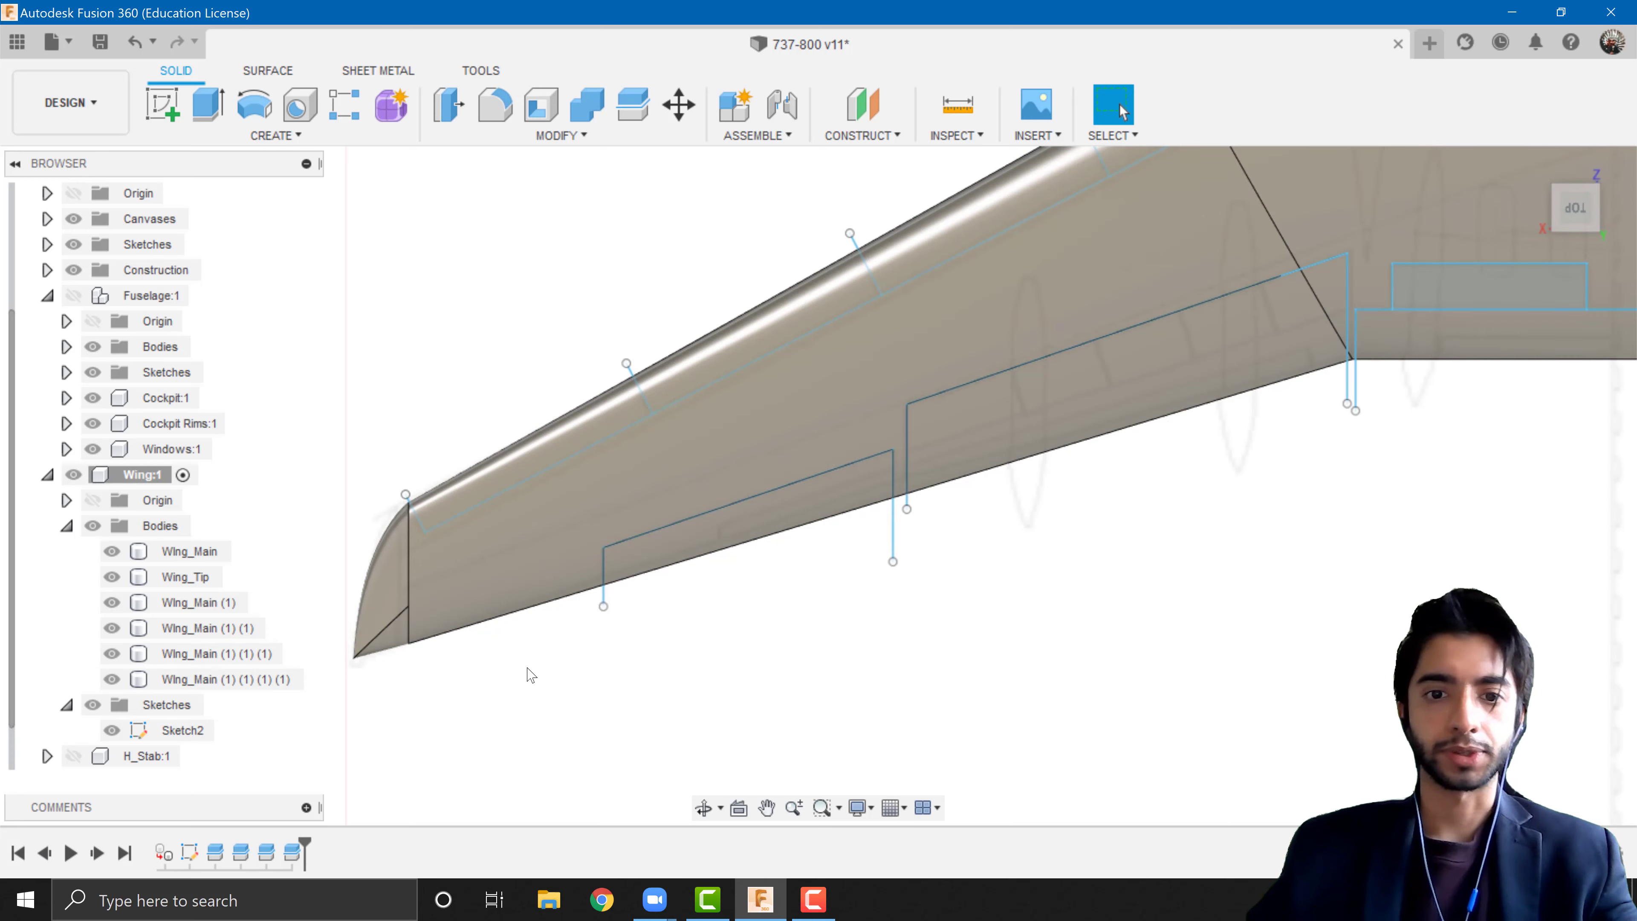
- Hide the sketch to check the cut edges of the outermost trailing-edge surface, and show it again
{"action": "left_click", "coordinate": [112, 729]}
{"action": "scroll", "coordinate": [961, 548], "scroll_direction": "down", "scroll_amount": 3}
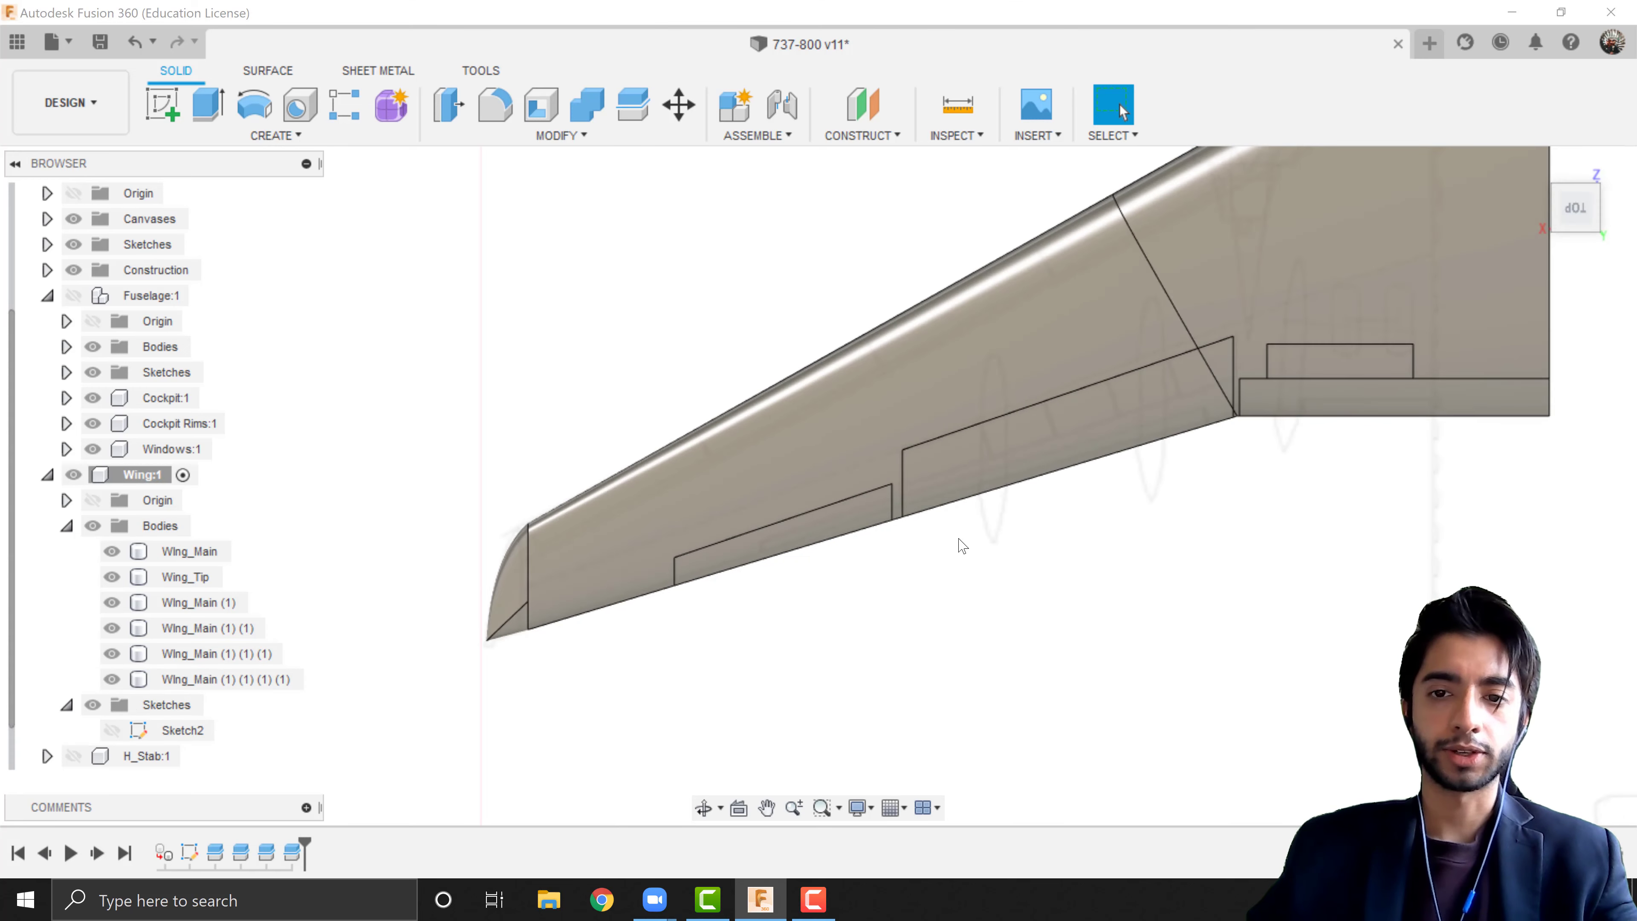
{"action": "middle_click_drag", "start_coordinate": [961, 548], "coordinate": [798, 642]}
{"action": "scroll", "coordinate": [577, 703], "scroll_direction": "up", "scroll_amount": 2}
{"action": "left_click", "coordinate": [111, 730]}
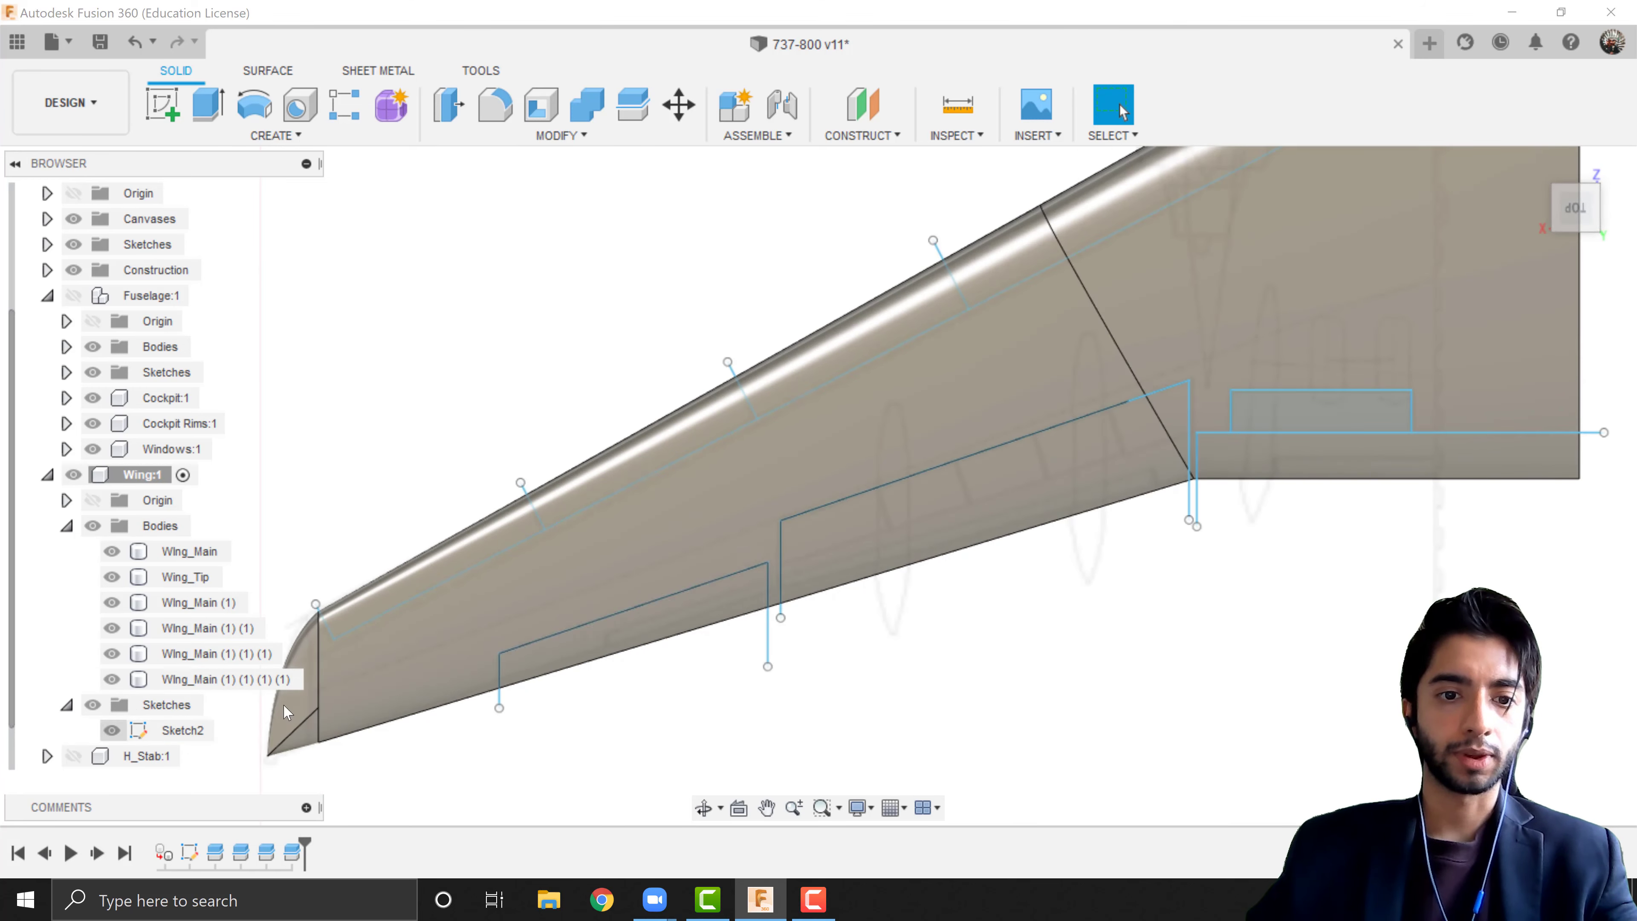
- Split the large remaining wing body along the sketched leading-edge slat line running from wing tip to root, with the splitting tool extended
{"action": "middle_click_drag", "start_coordinate": [582, 662], "coordinate": [622, 719]}
{"action": "key", "text": "Escape"}
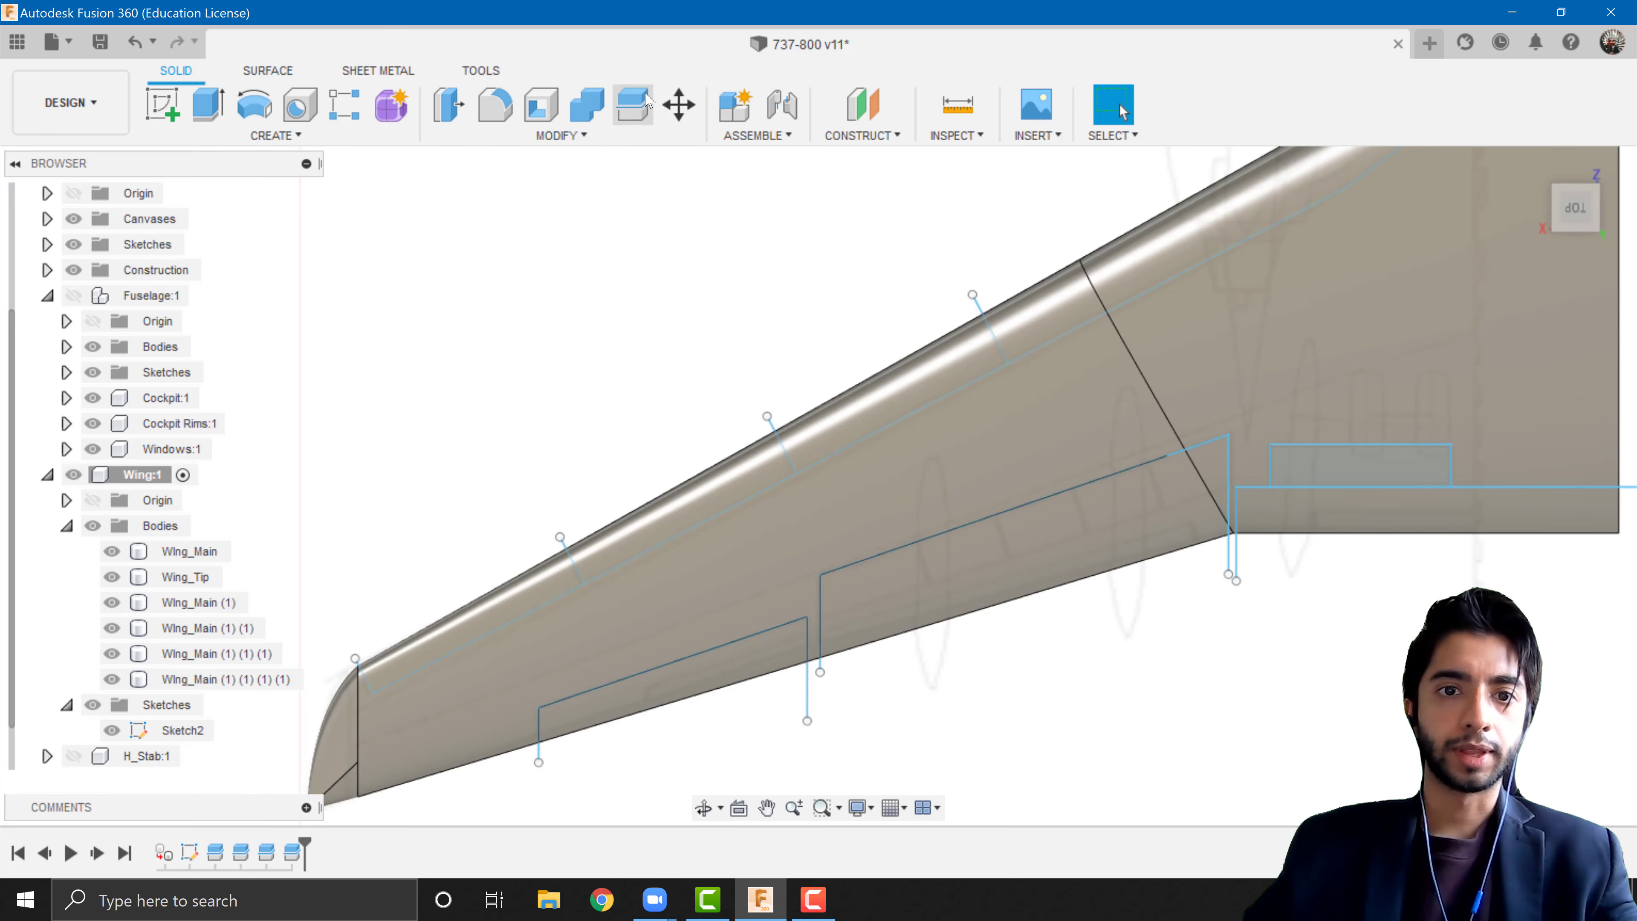
{"action": "left_click", "coordinate": [633, 103]}
{"action": "left_click", "coordinate": [564, 635]}
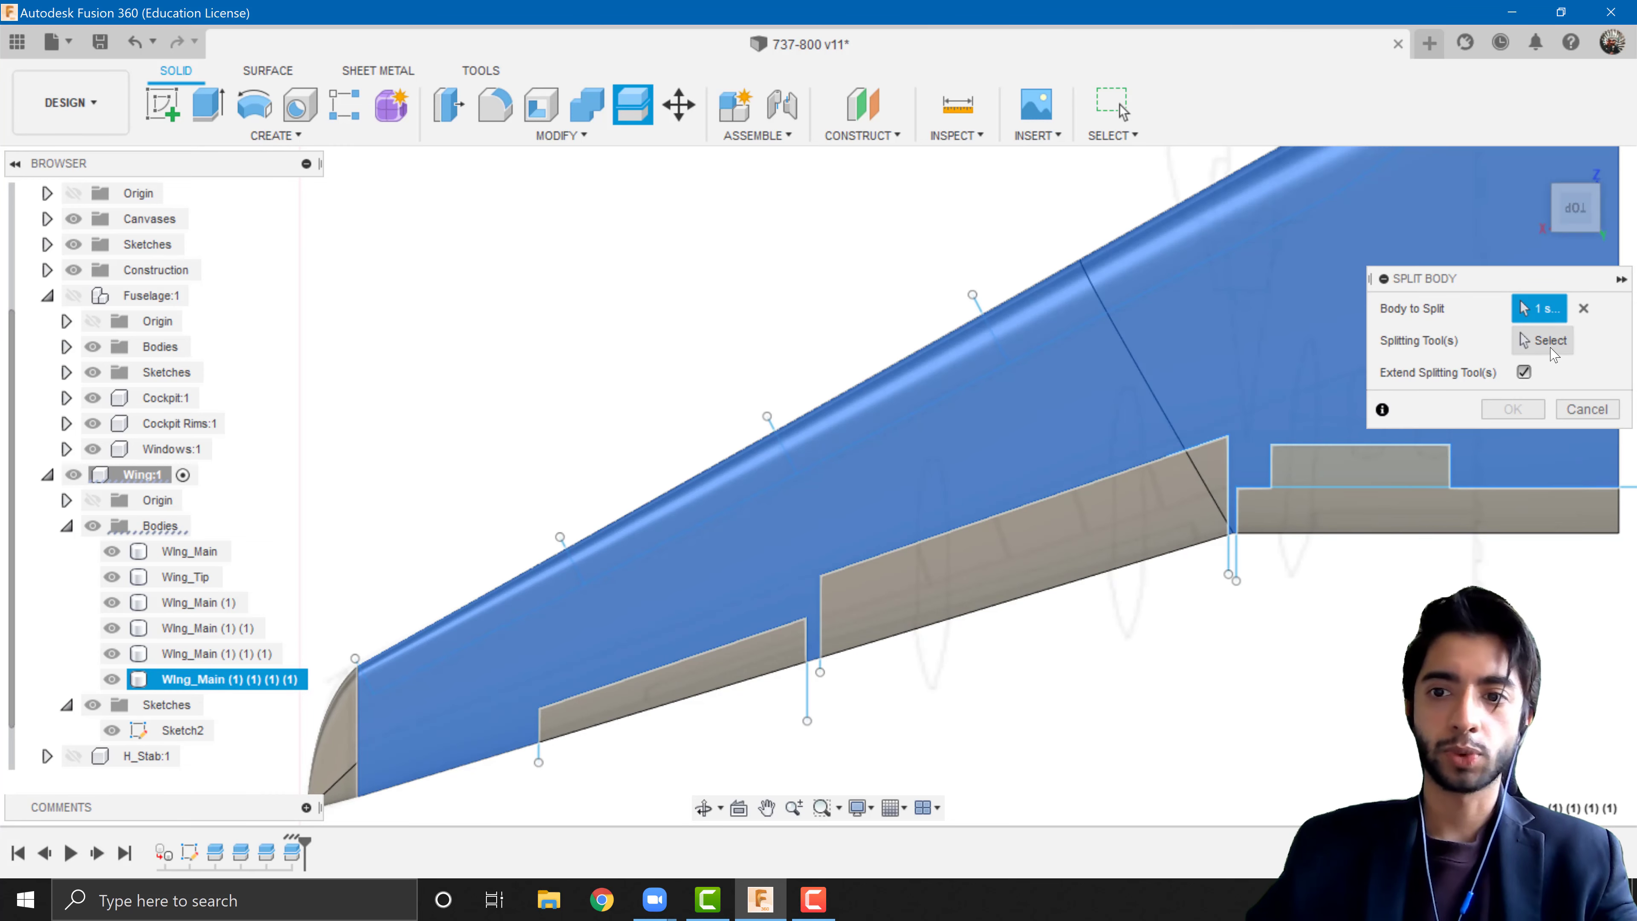
{"action": "left_click", "coordinate": [1550, 342]}
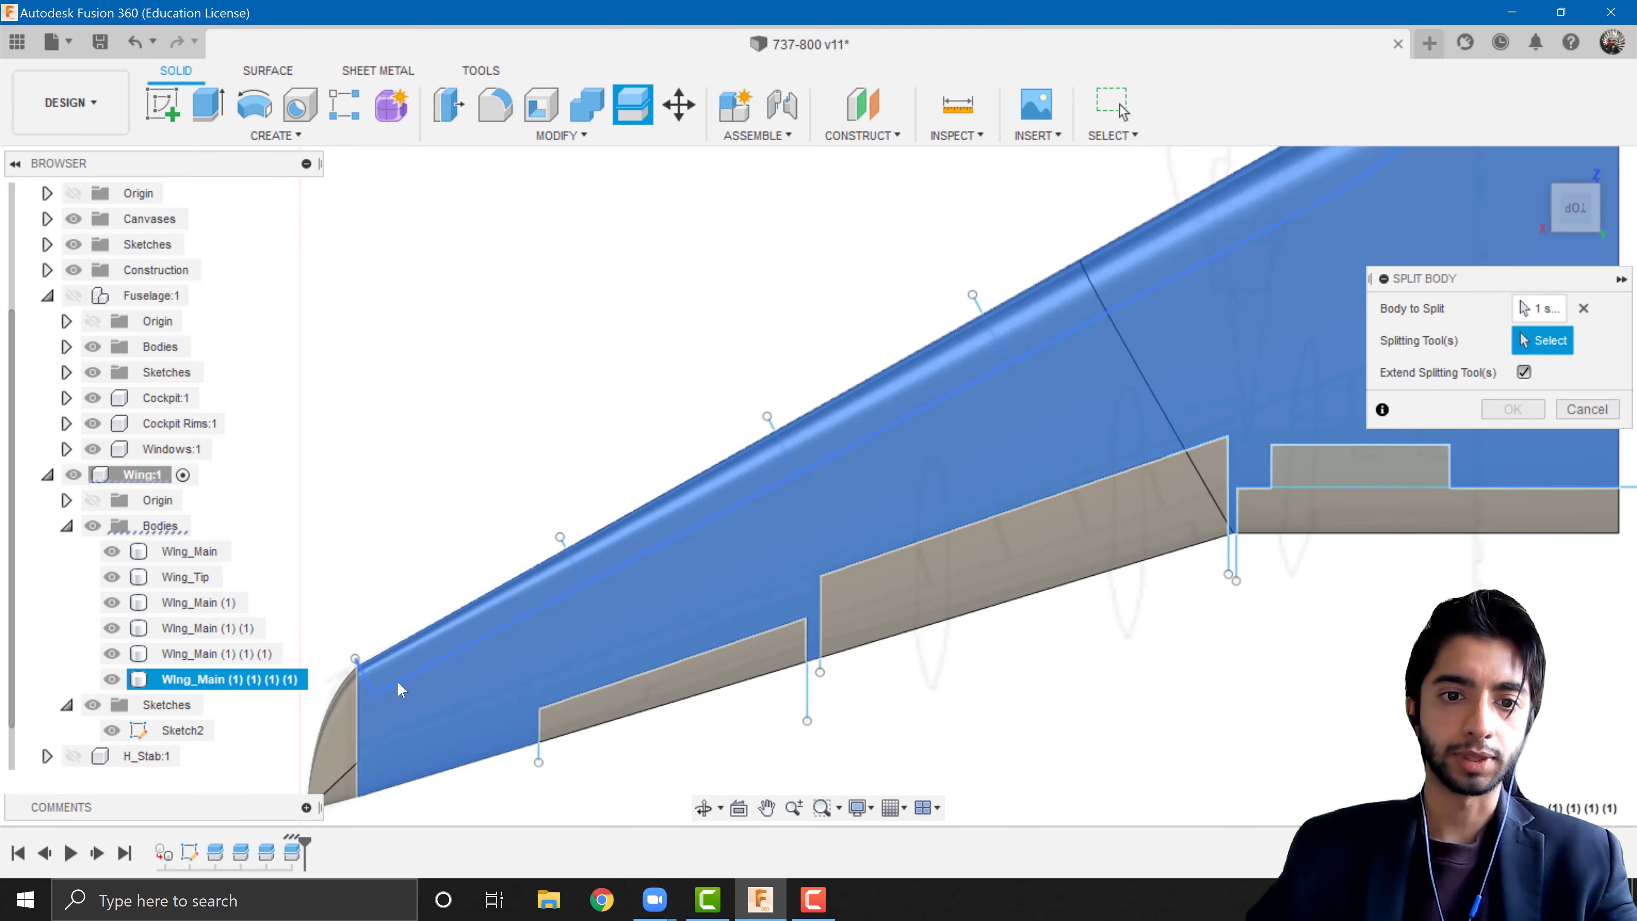
{"action": "left_click", "coordinate": [399, 688]}
{"action": "scroll", "coordinate": [412, 773], "scroll_direction": "down", "scroll_amount": 3}
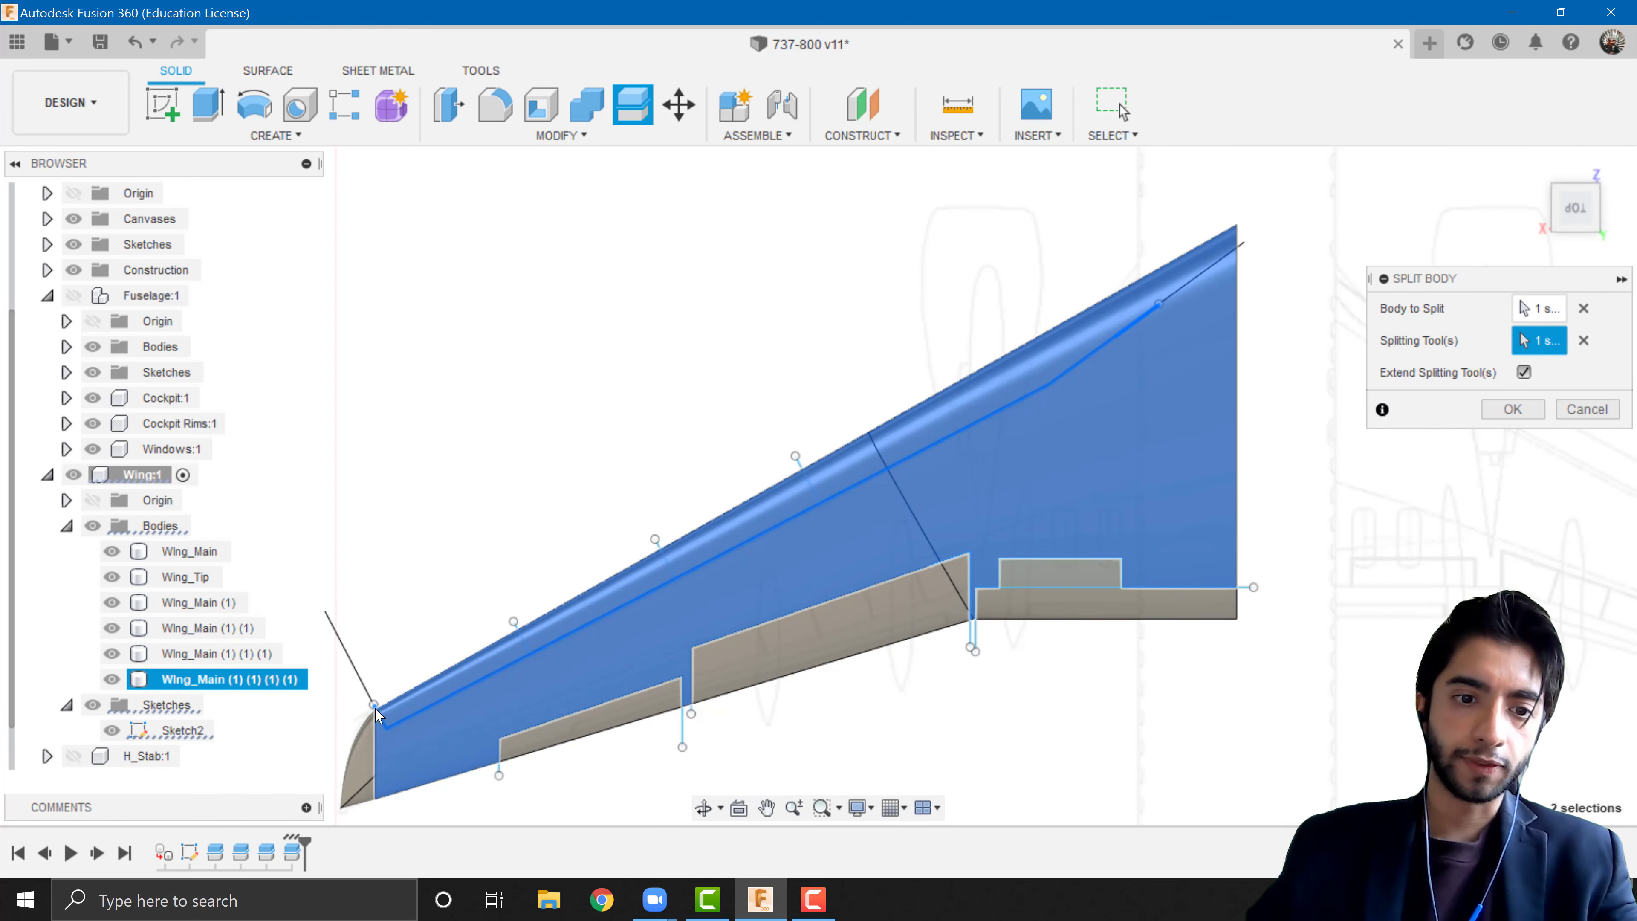
{"action": "scroll", "coordinate": [369, 702], "scroll_direction": "up", "scroll_amount": 3}
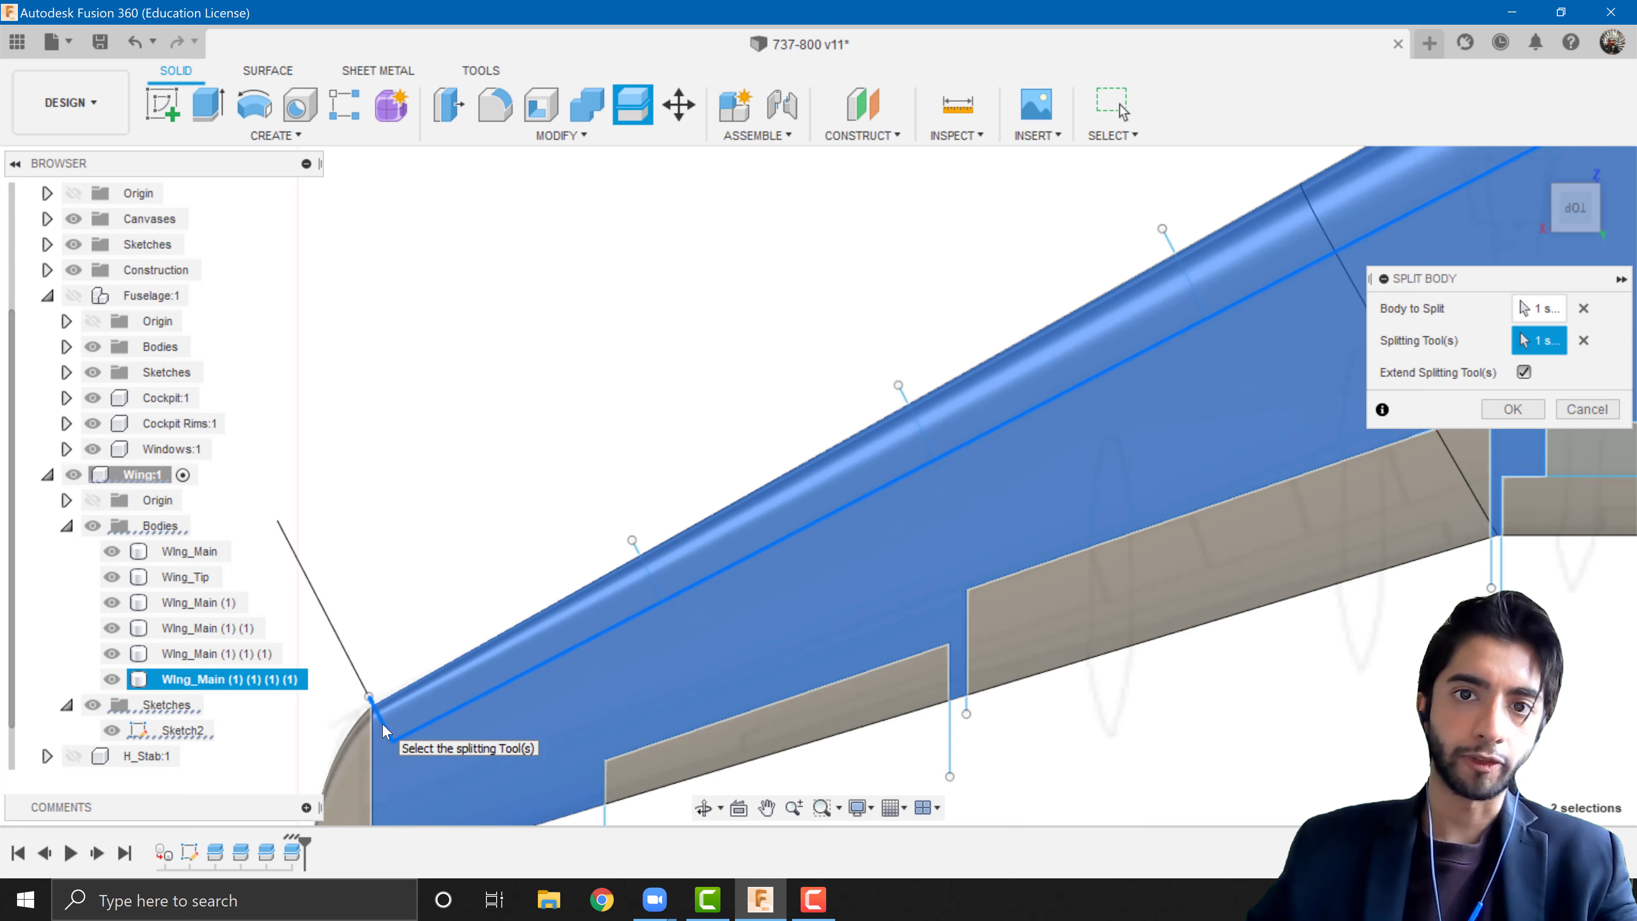
{"action": "scroll", "coordinate": [610, 677], "scroll_direction": "down", "scroll_amount": 2}
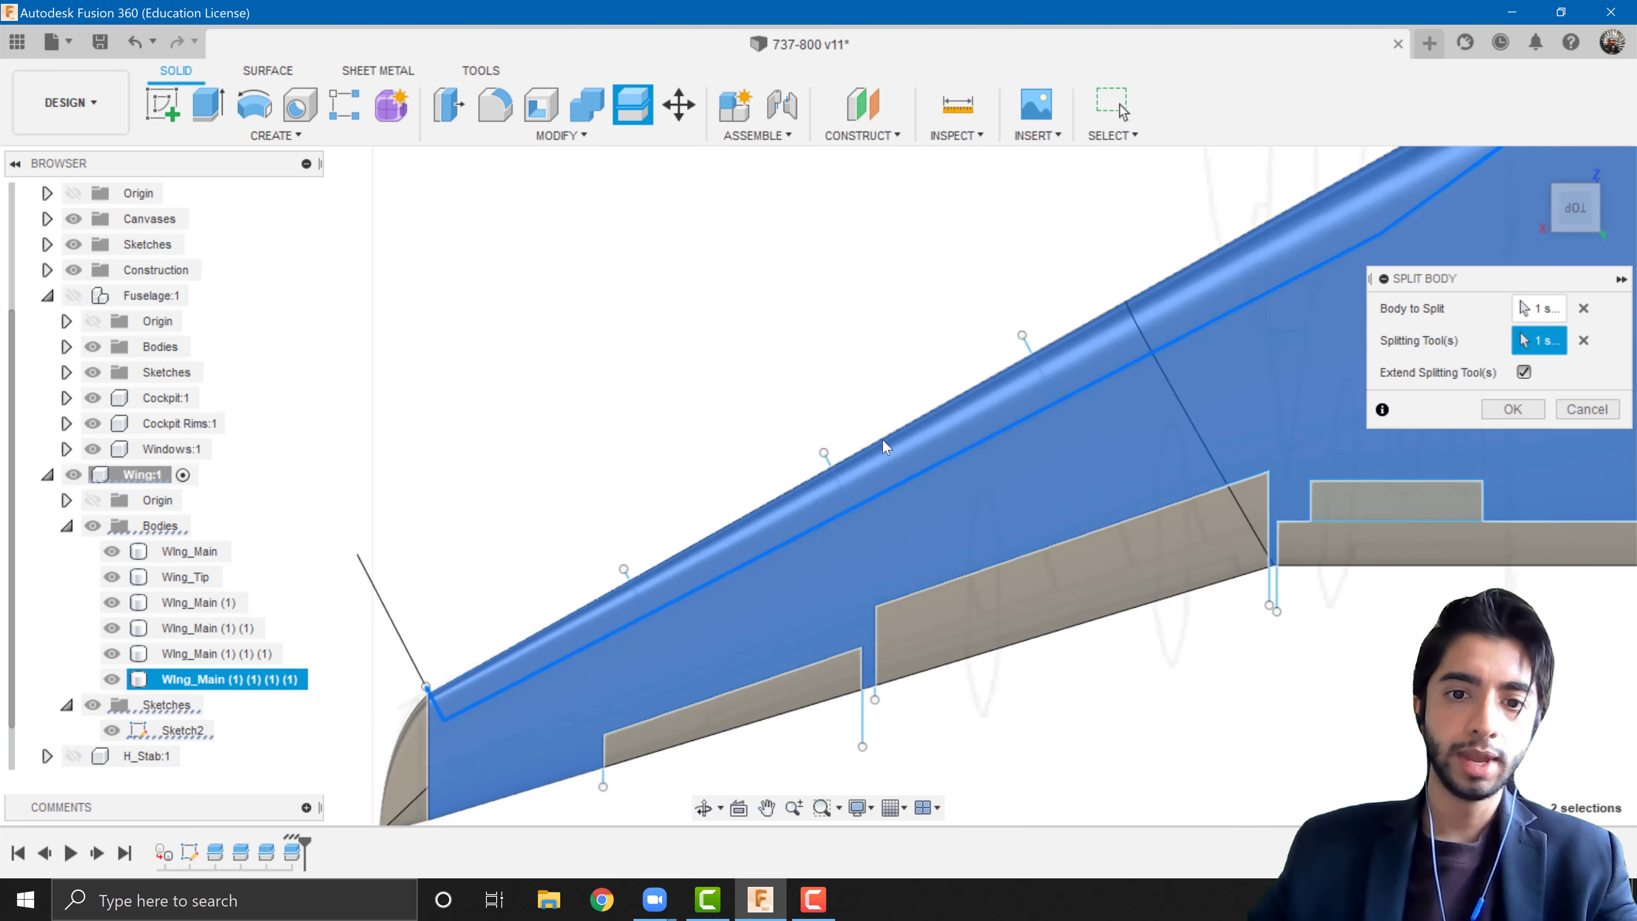
{"action": "middle_click_drag", "start_coordinate": [1078, 406], "coordinate": [830, 597]}
{"action": "middle_click_drag", "start_coordinate": [1000, 528], "coordinate": [832, 648]}
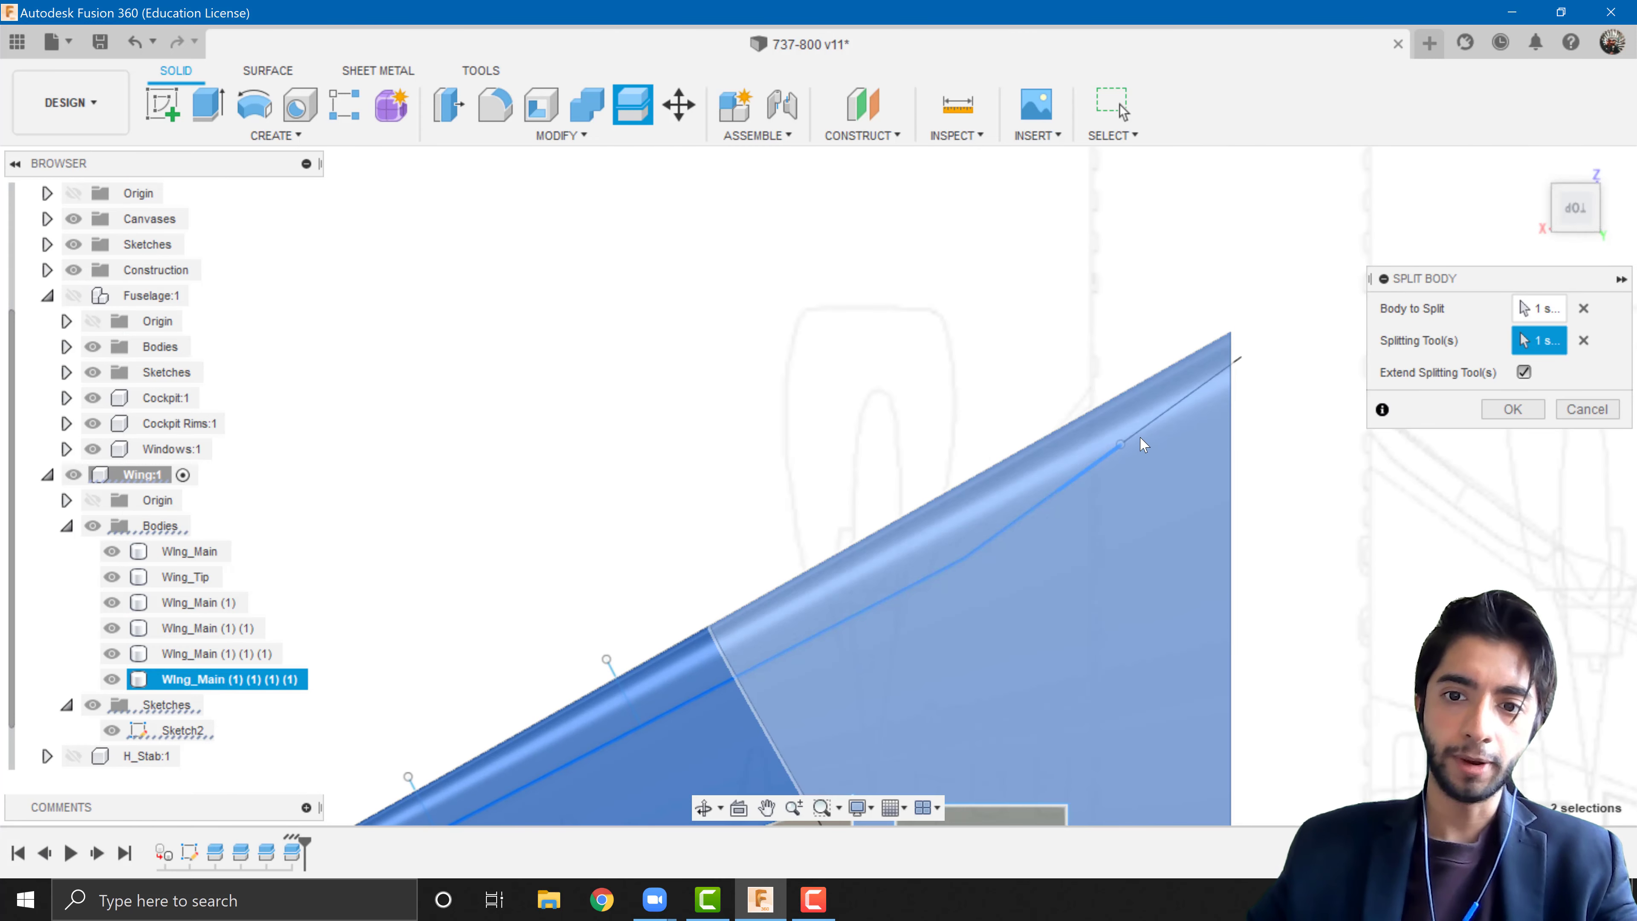
{"action": "scroll", "coordinate": [1139, 441], "scroll_direction": "up", "scroll_amount": 2}
{"action": "scroll", "coordinate": [1274, 392], "scroll_direction": "up", "scroll_amount": 1}
{"action": "middle_click_drag", "start_coordinate": [1274, 392], "coordinate": [1142, 451]}
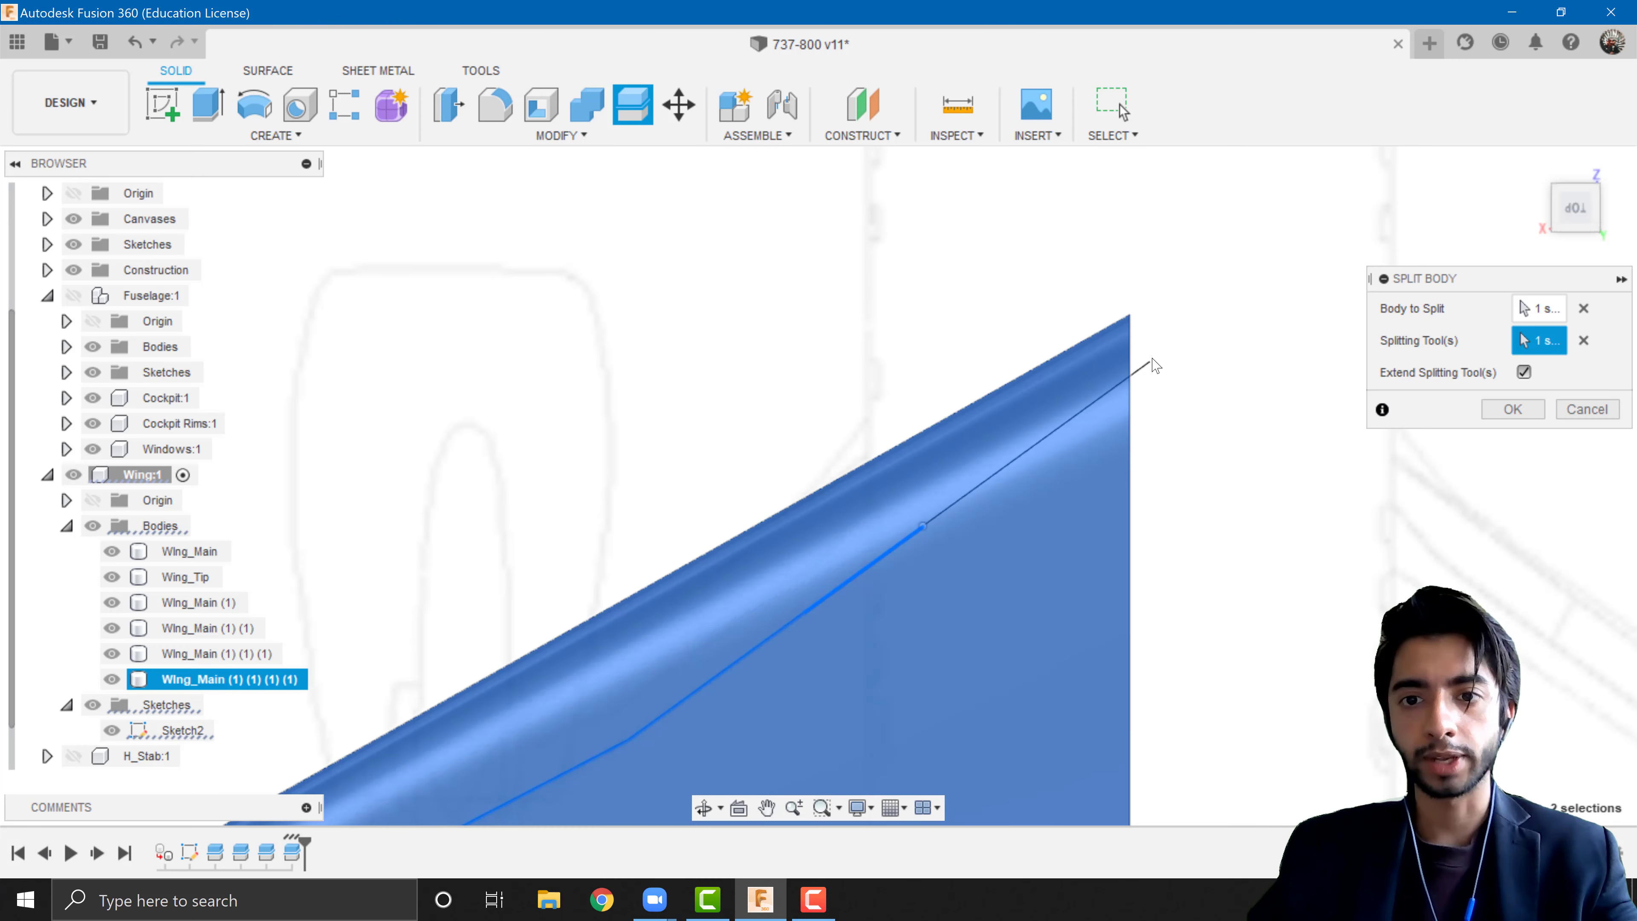
{"action": "left_click", "coordinate": [1523, 373]}
{"action": "scroll", "coordinate": [1063, 581], "scroll_direction": "up", "scroll_amount": 3}
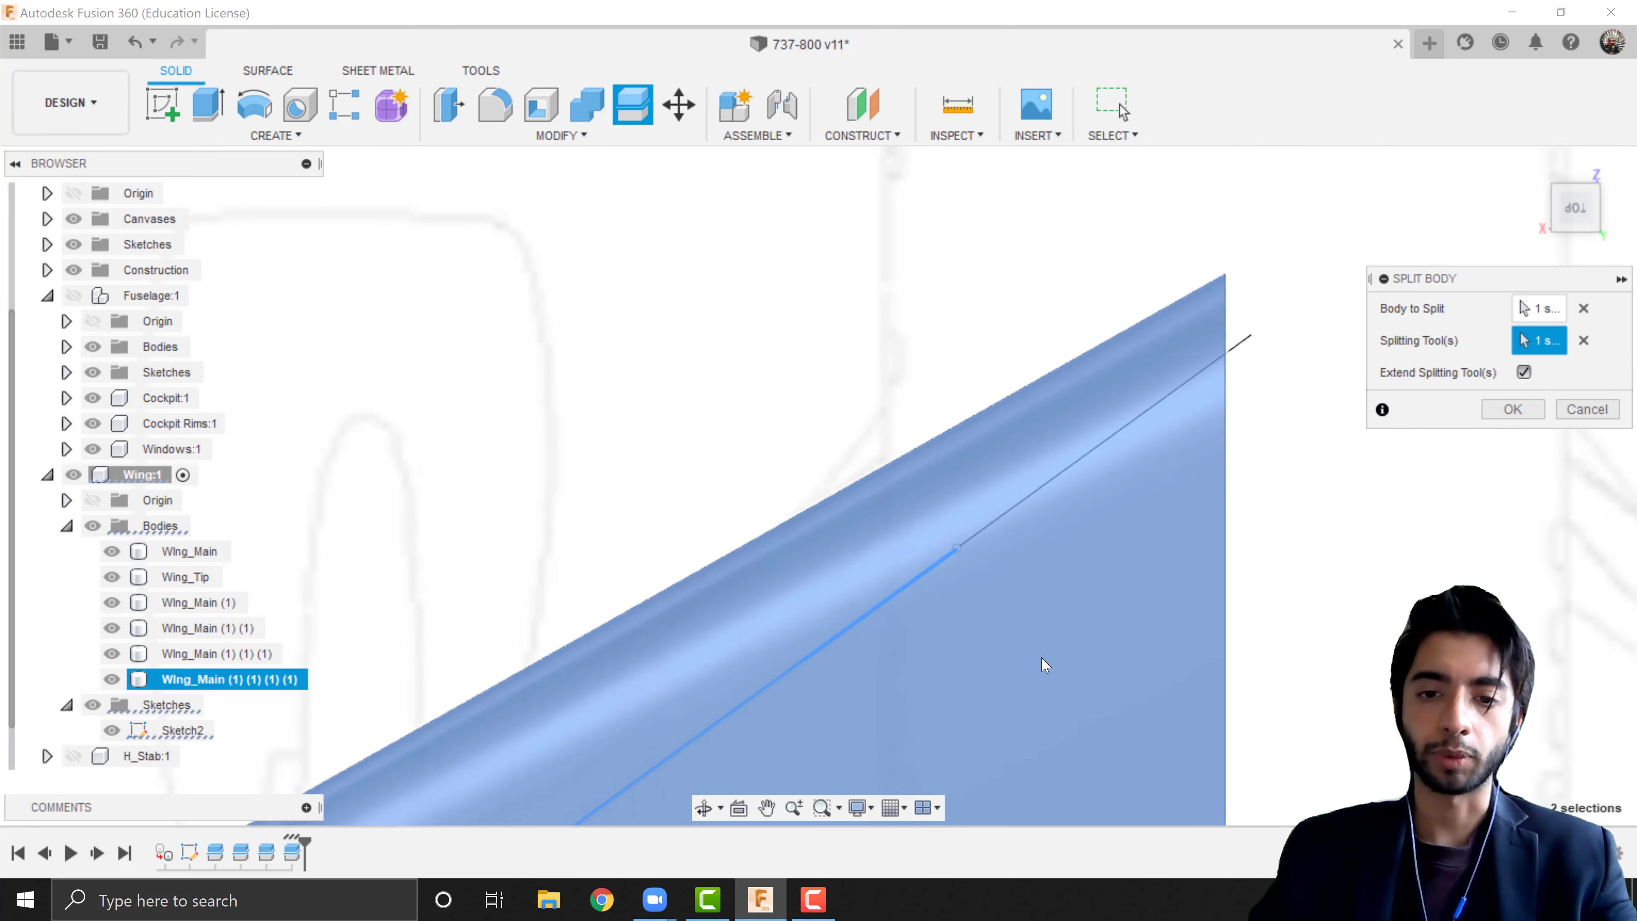
{"action": "scroll", "coordinate": [1057, 674], "scroll_direction": "down", "scroll_amount": 5}
{"action": "scroll", "coordinate": [511, 677], "scroll_direction": "up", "scroll_amount": 2}
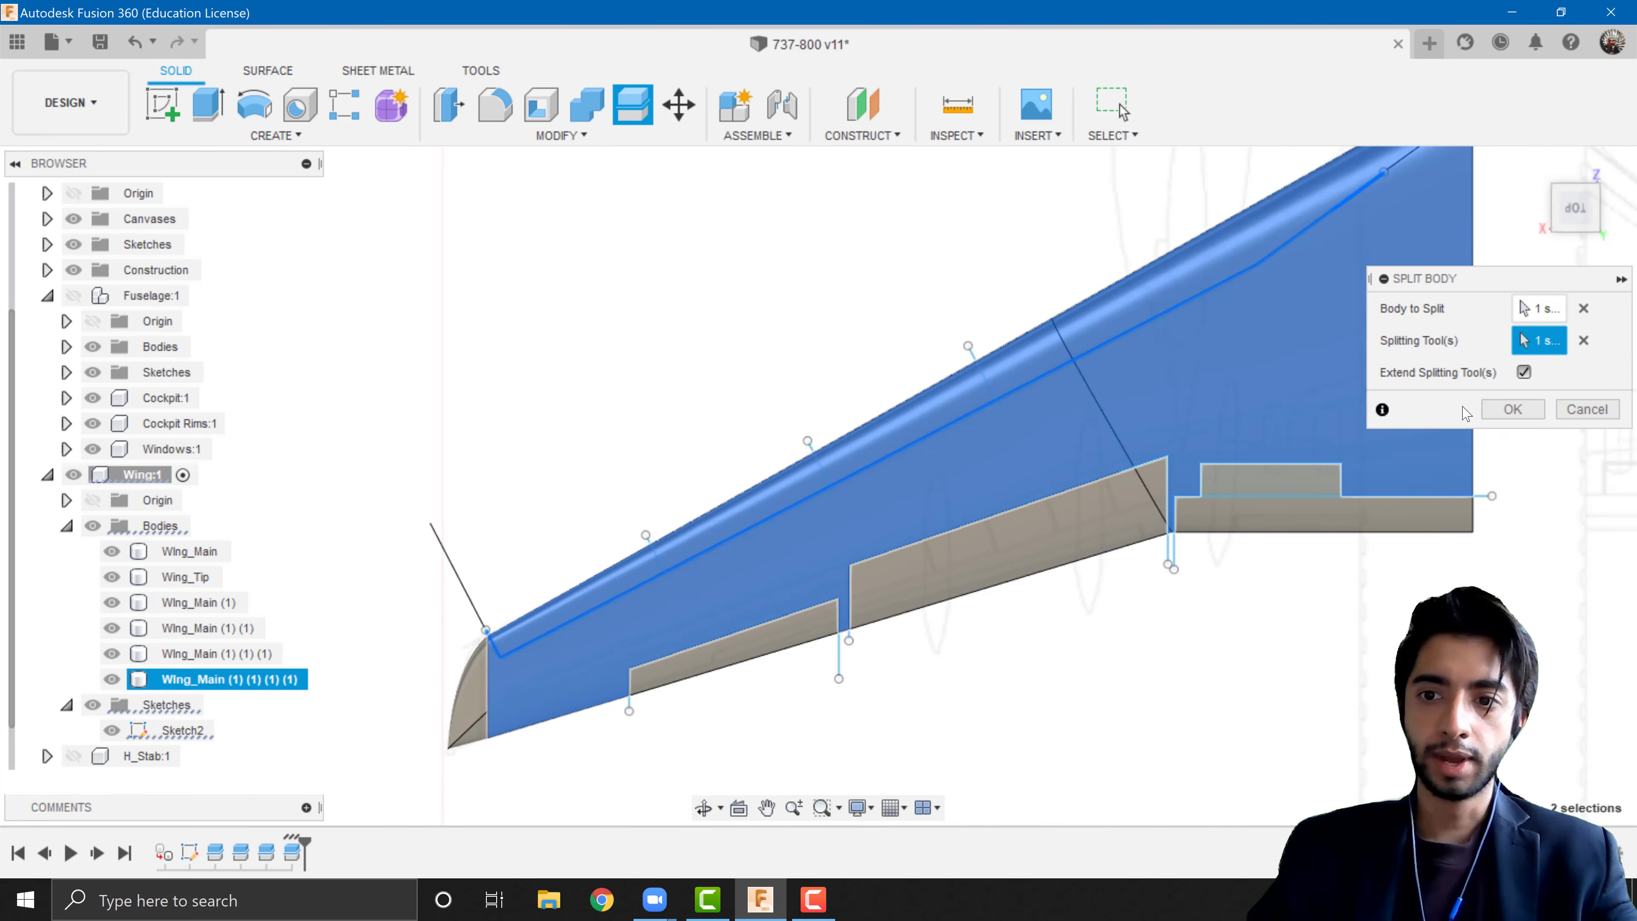
{"action": "left_click", "coordinate": [1512, 408]}
- Hide the sketch to check the cut edge of the full-span leading-edge strip, and show it again
{"action": "scroll", "coordinate": [566, 343], "scroll_direction": "down", "scroll_amount": 1}
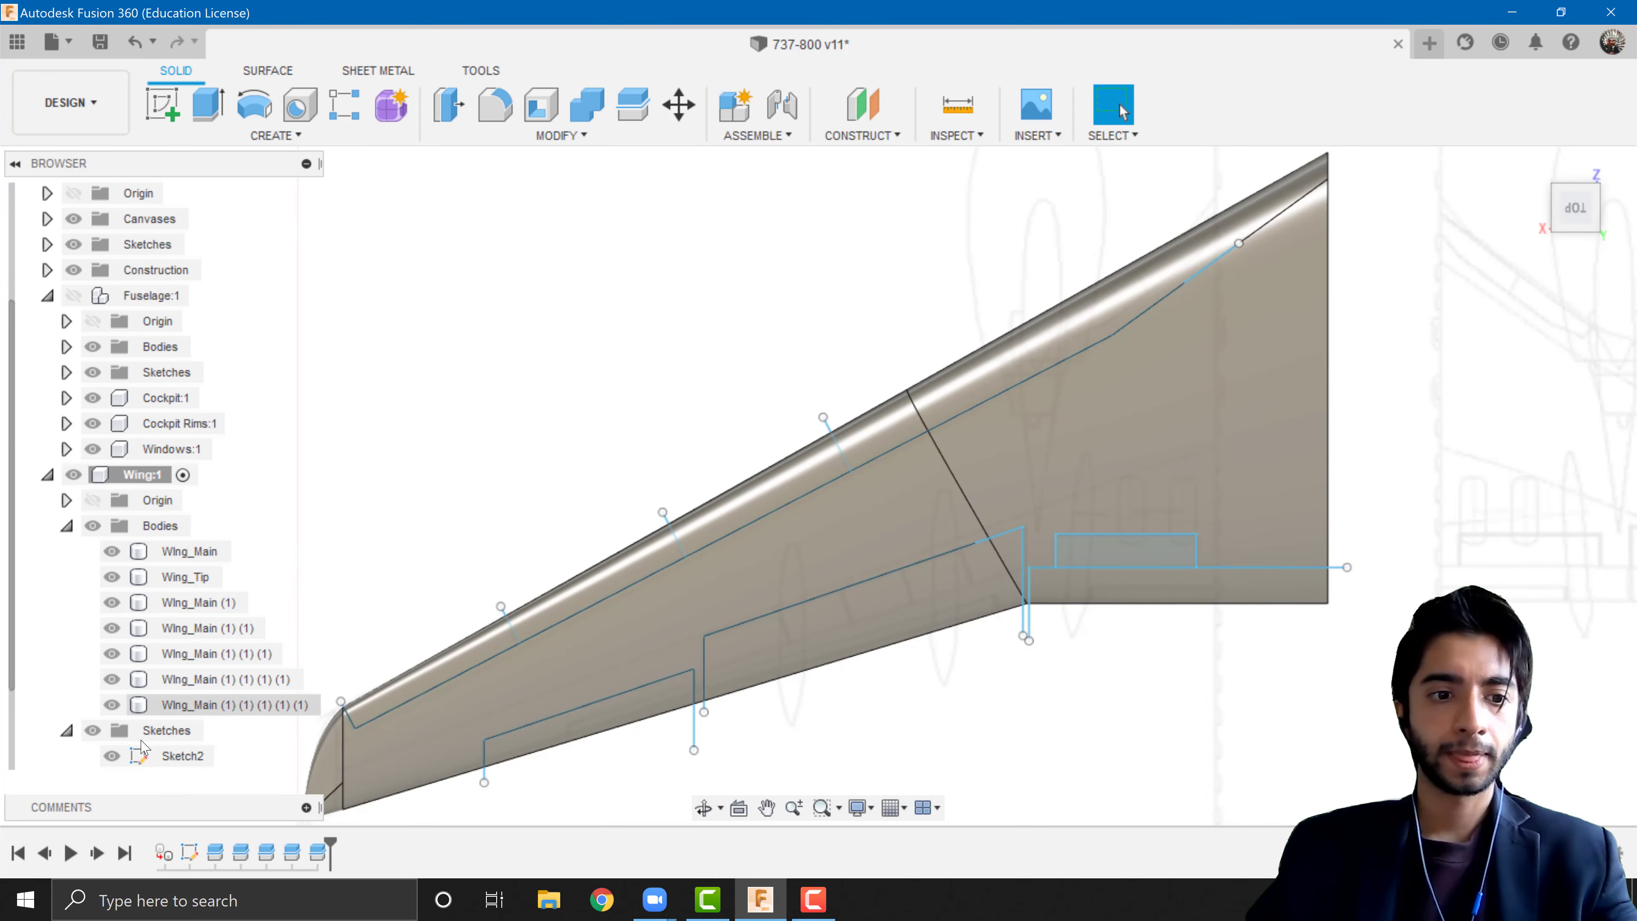
{"action": "left_click", "coordinate": [113, 756]}
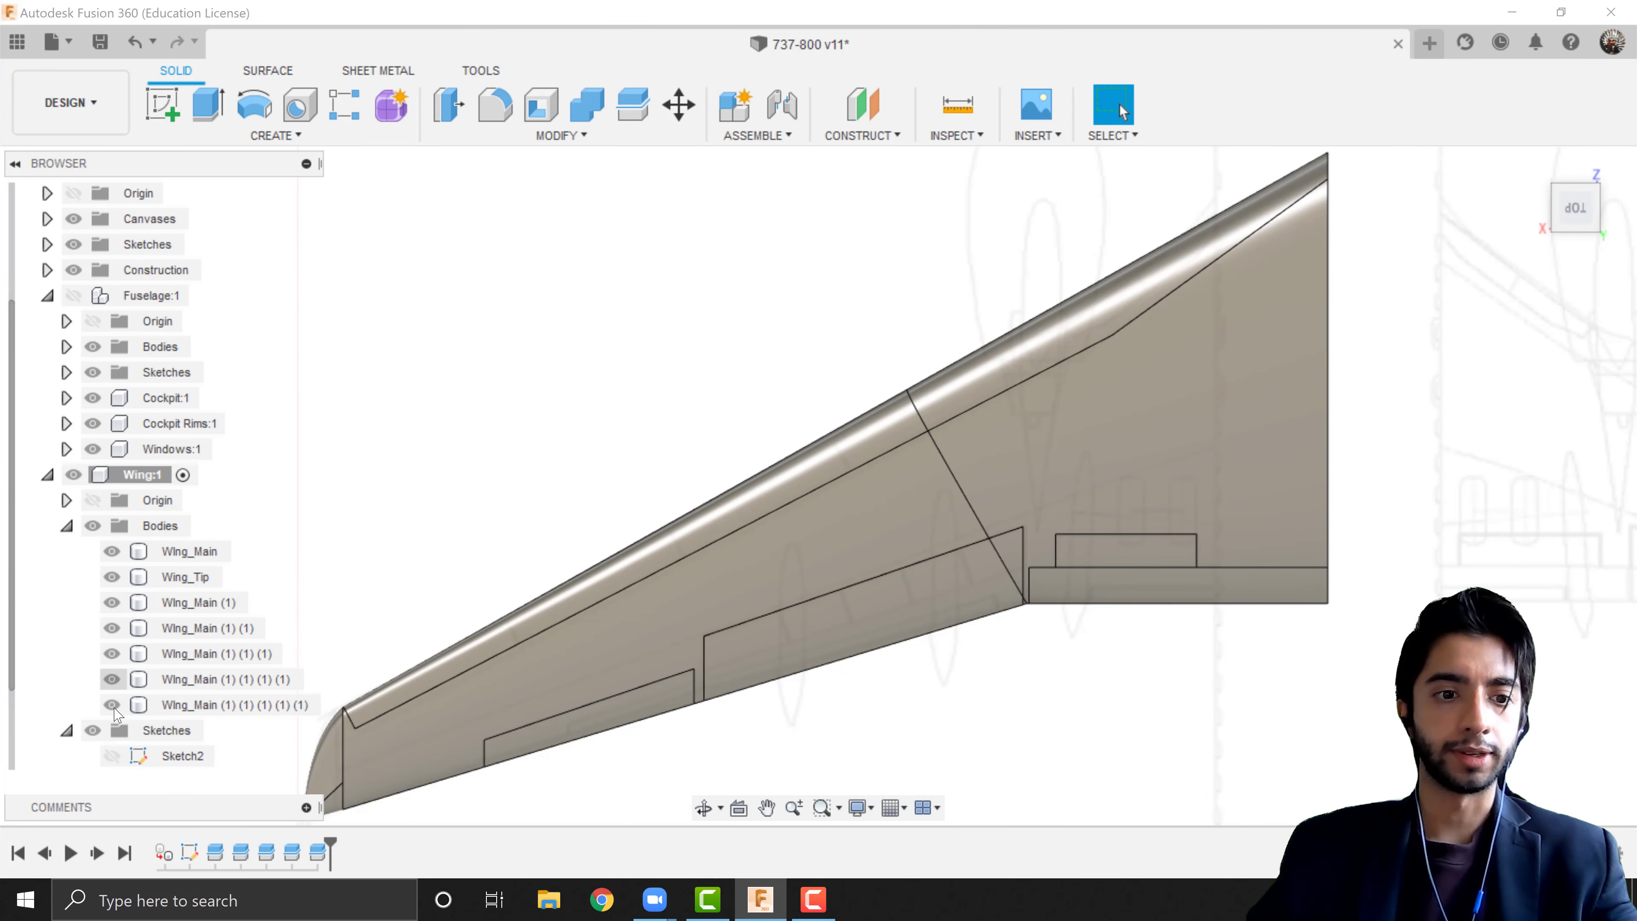
{"action": "scroll", "coordinate": [306, 594], "scroll_direction": "down", "scroll_amount": 1}
{"action": "left_click", "coordinate": [112, 704]}
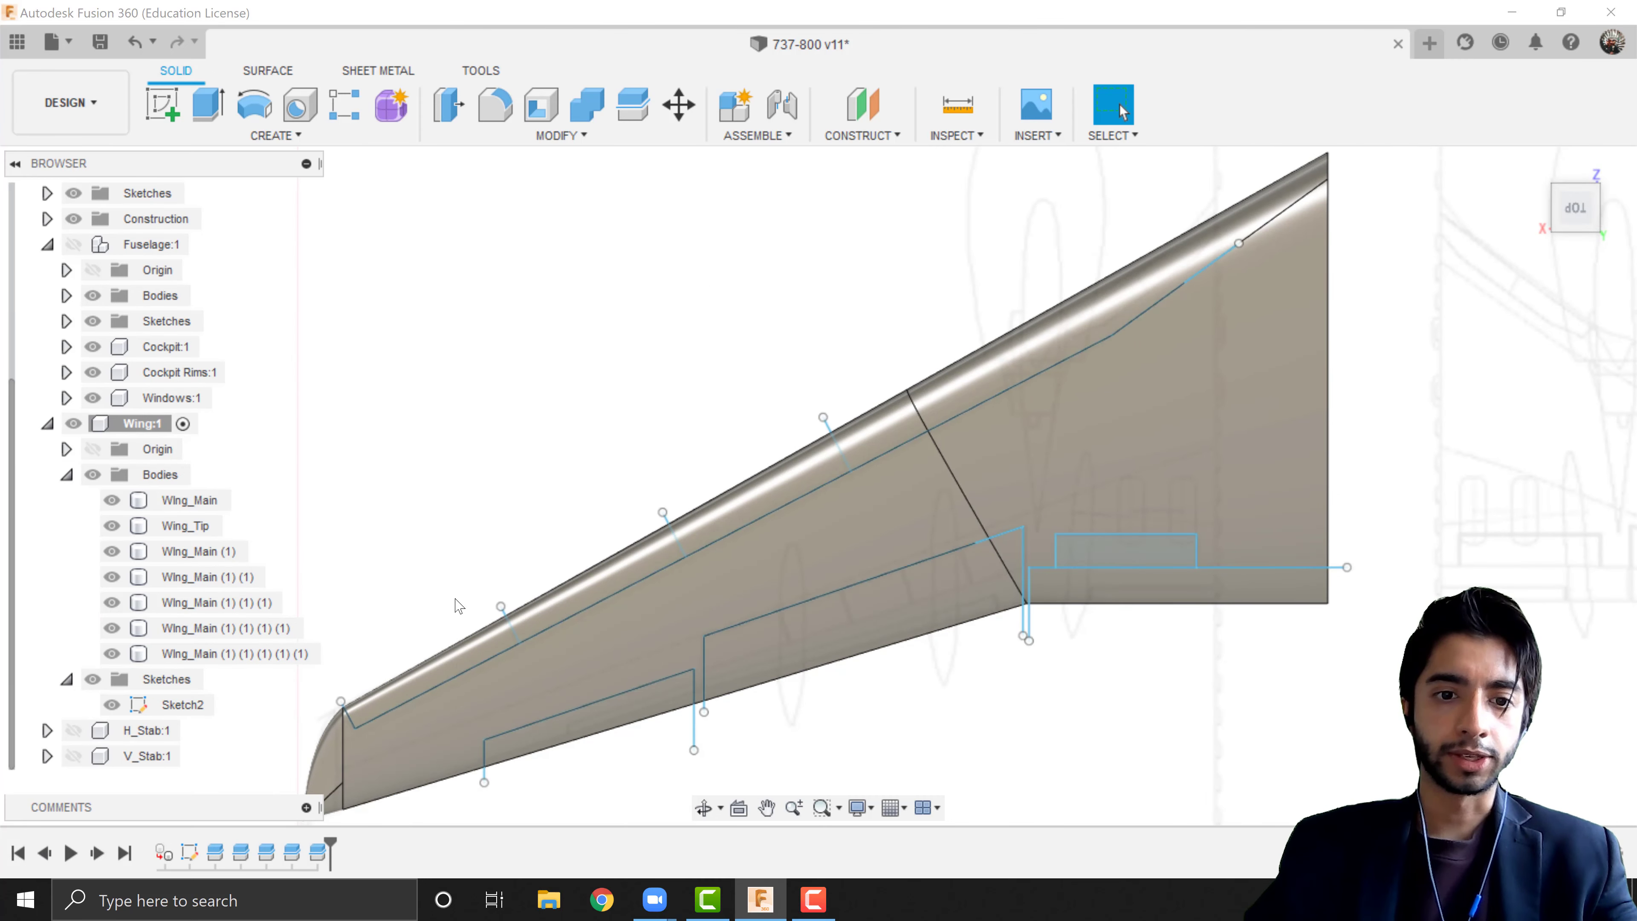
- Split the leading-edge strip body into separate slats along the three short sketch lines that cross it
{"action": "scroll", "coordinate": [458, 607], "scroll_direction": "up", "scroll_amount": 2}
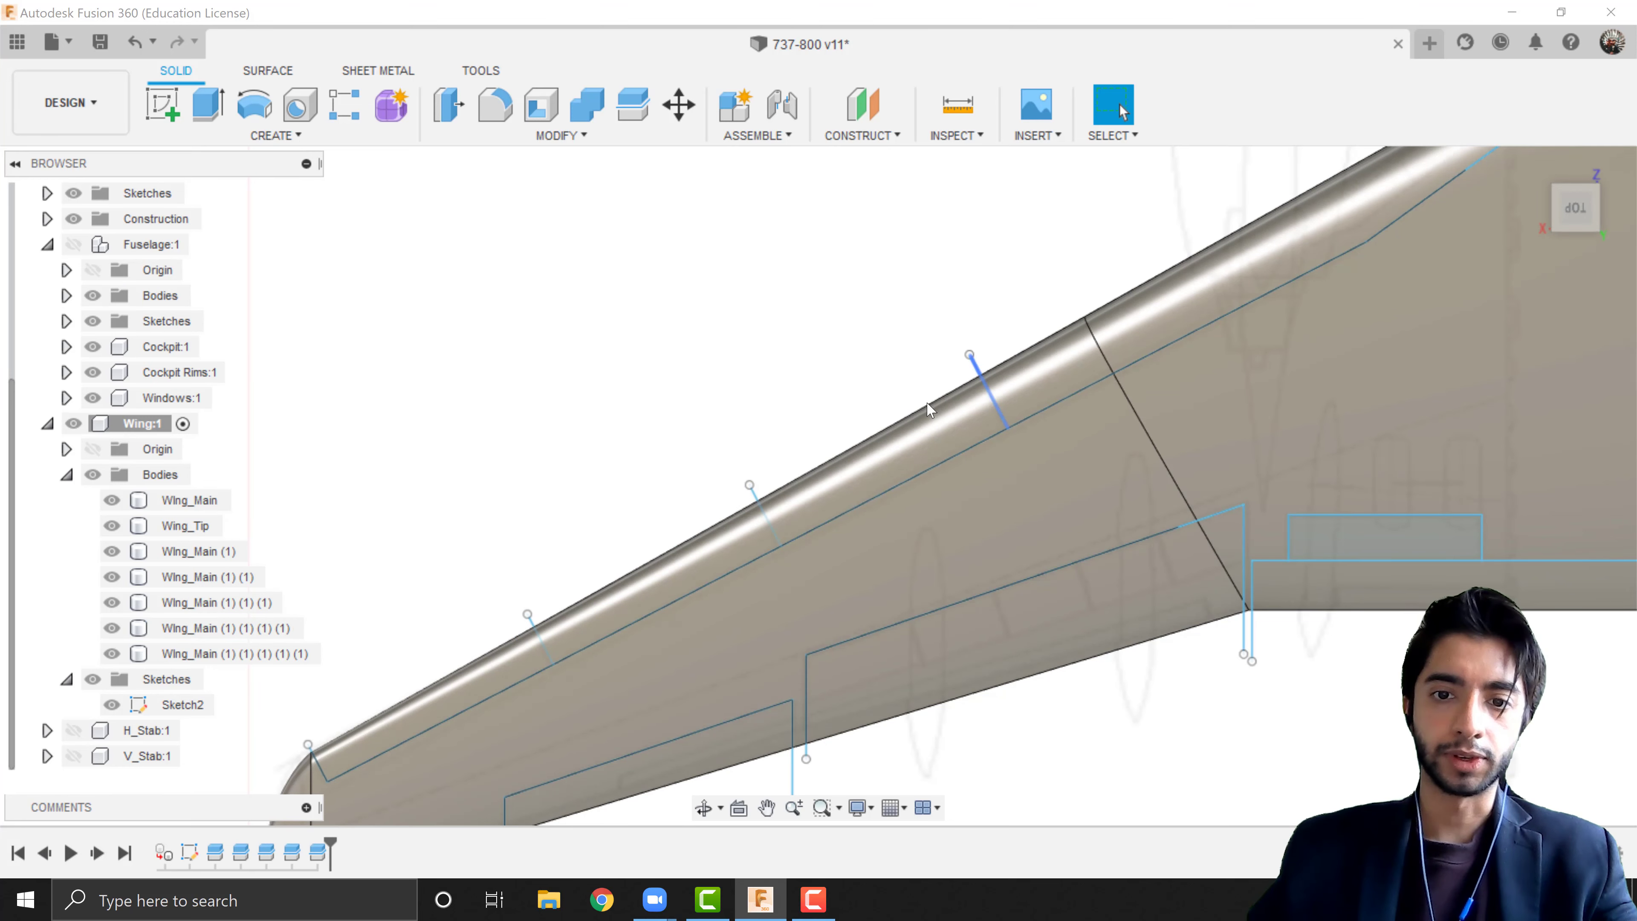
{"action": "left_click", "coordinate": [632, 106]}
{"action": "left_click", "coordinate": [725, 532]}
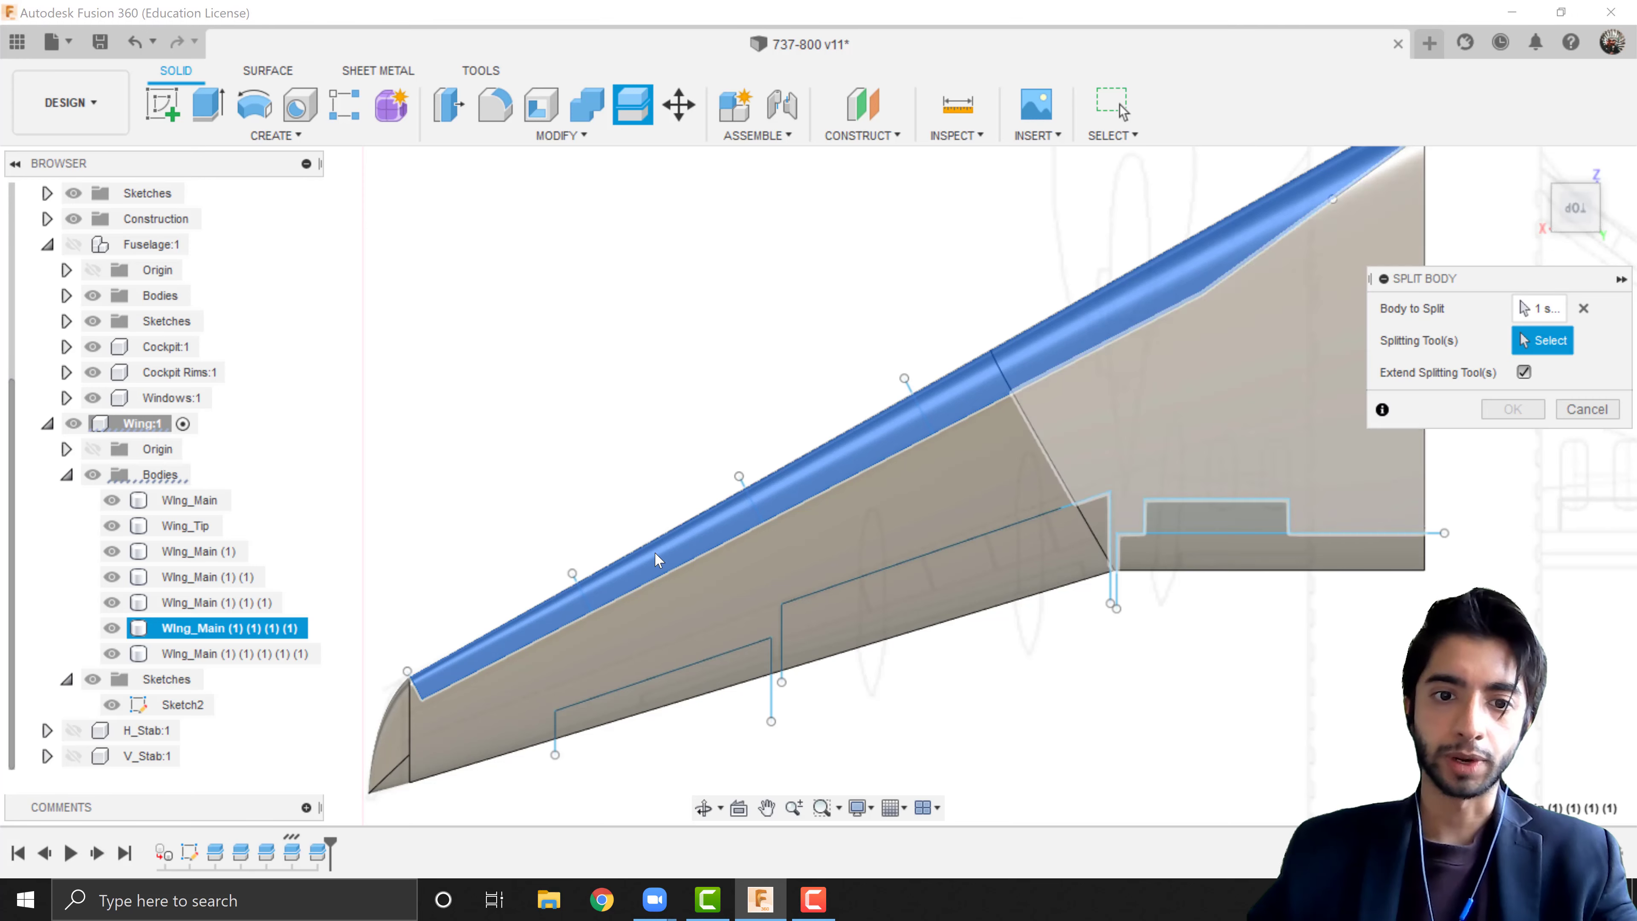
{"action": "left_click", "coordinate": [754, 514]}
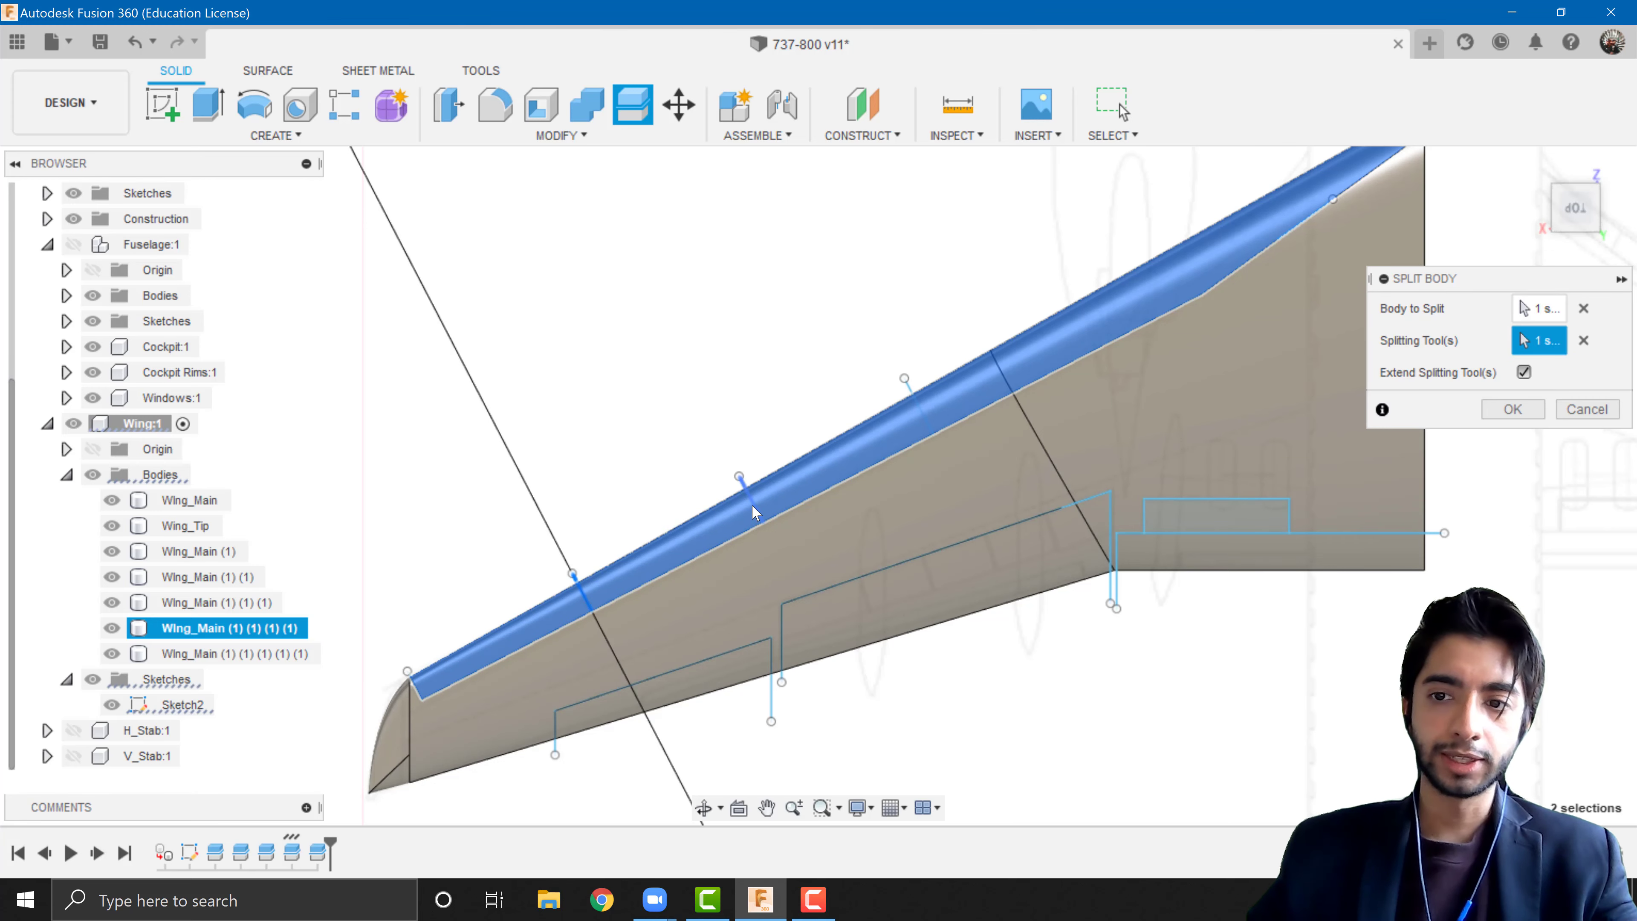
{"action": "left_click", "coordinate": [921, 416]}
{"action": "left_click", "coordinate": [1510, 410]}
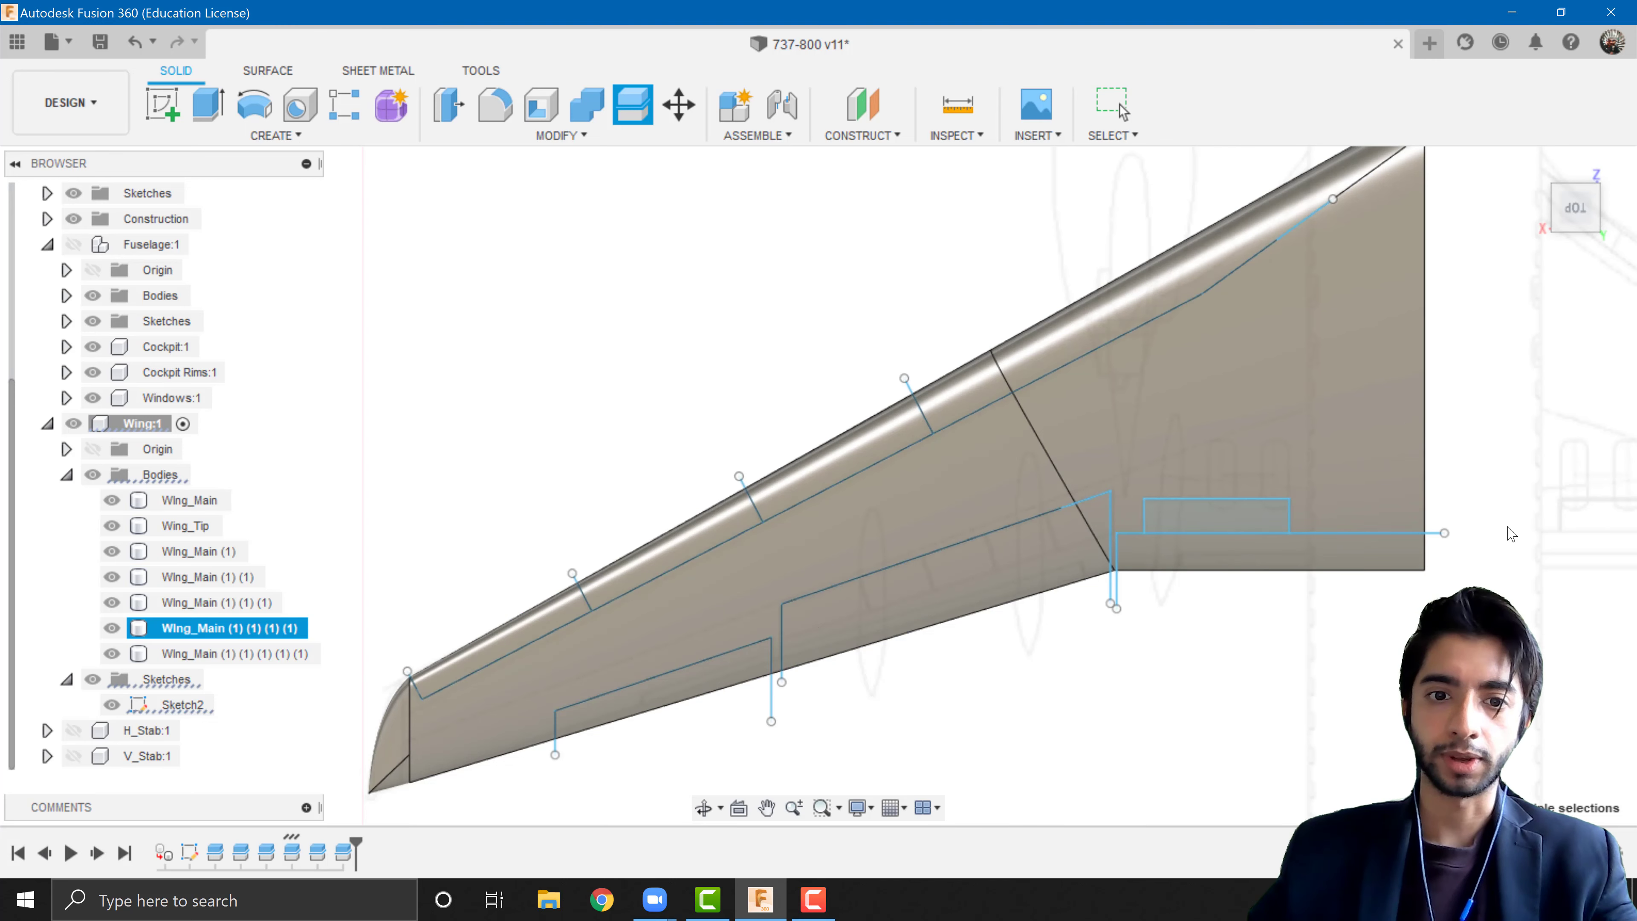
- Hide the wing's control-surface sketch so only the split bodies show
{"action": "scroll", "coordinate": [165, 773], "scroll_direction": "down", "scroll_amount": 2}
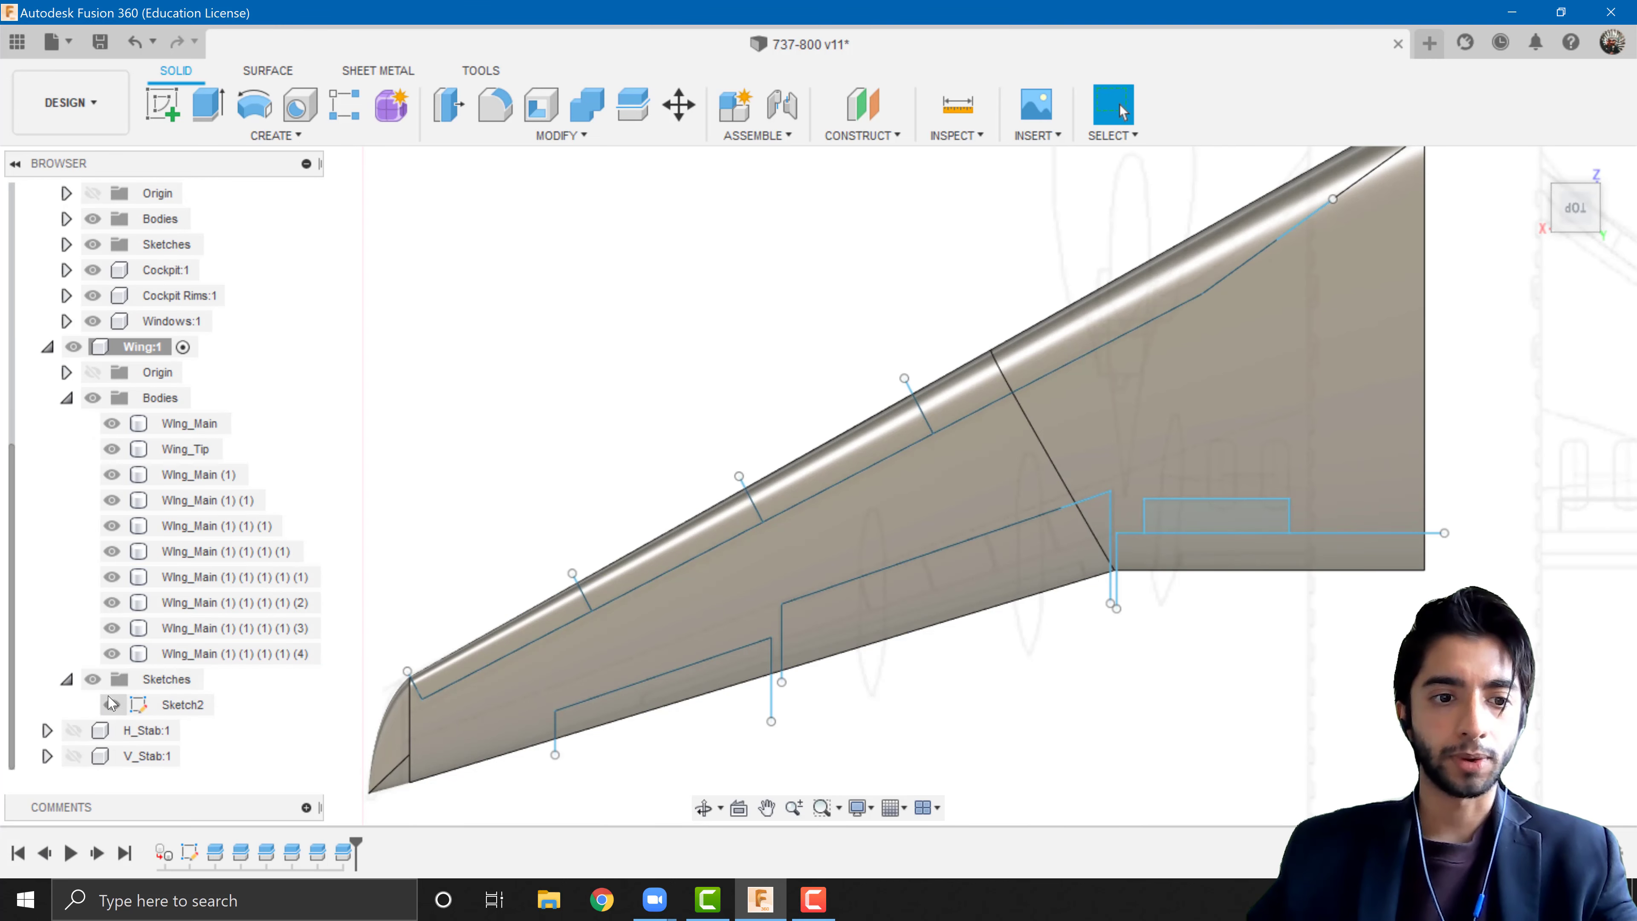
{"action": "left_click", "coordinate": [110, 704]}
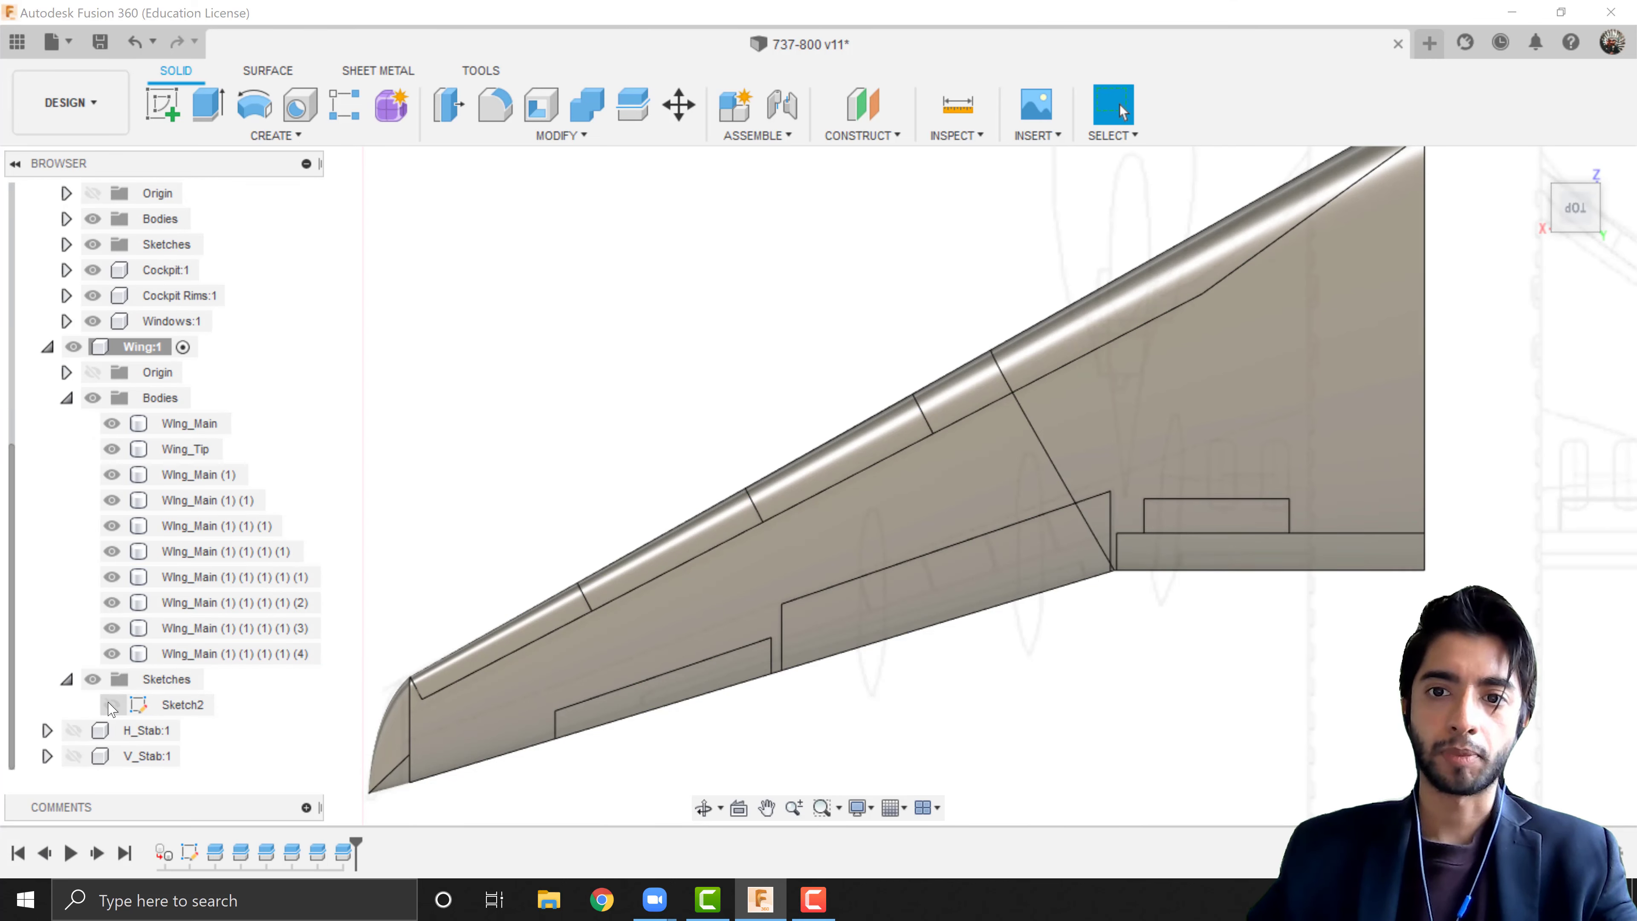
{"action": "scroll", "coordinate": [801, 699], "scroll_direction": "down", "scroll_amount": 1}
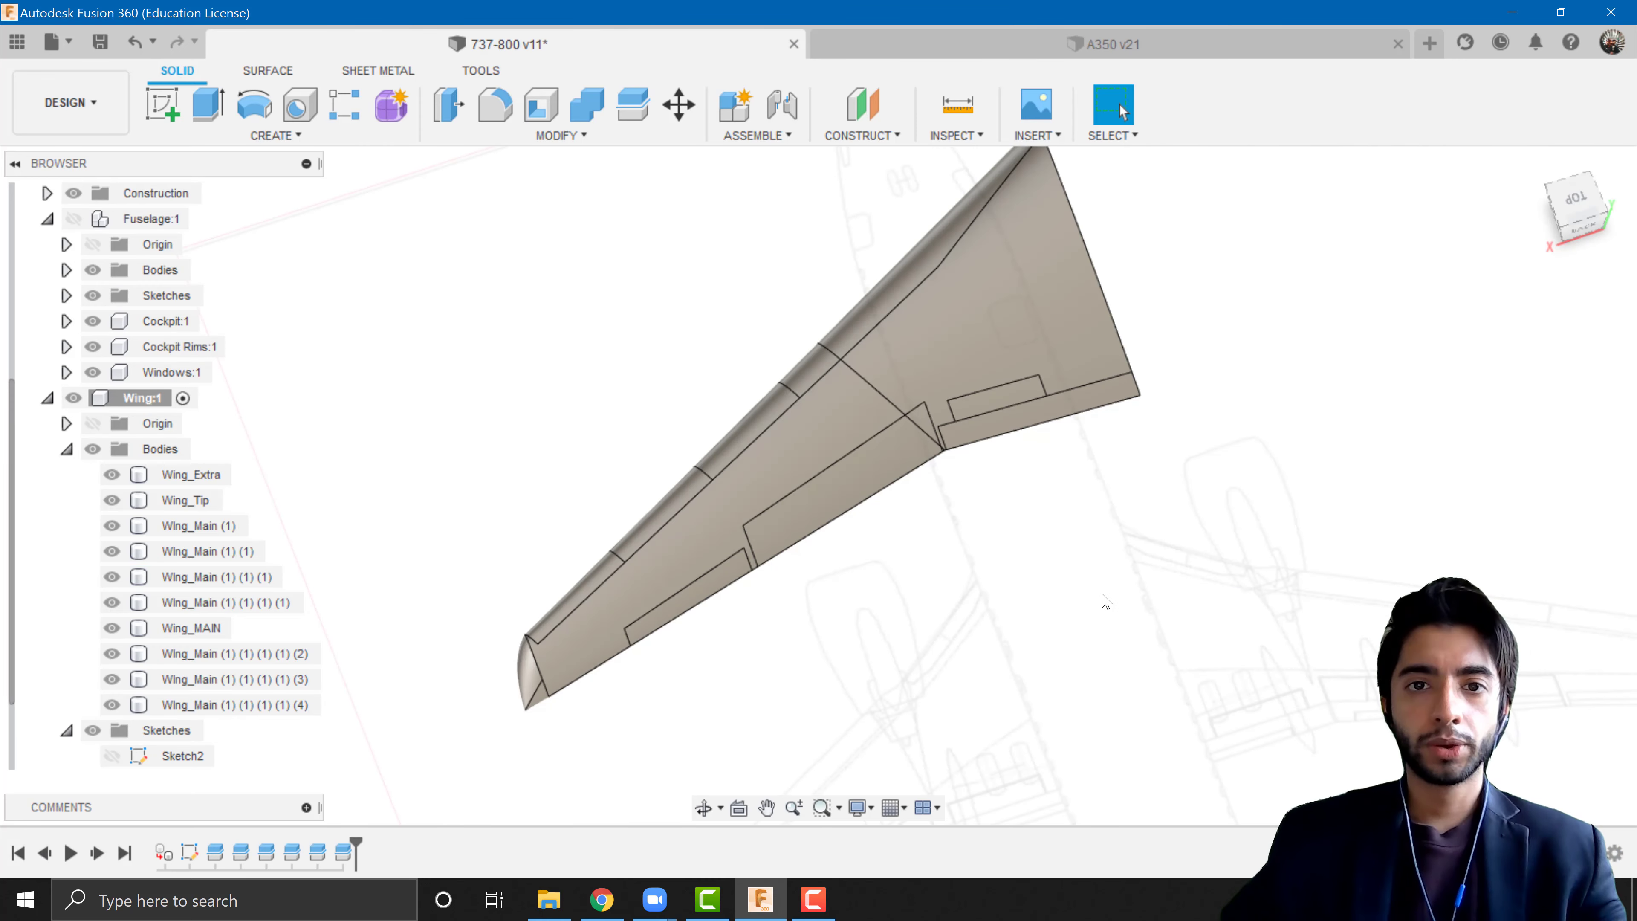
- Examine the split wing by highlighting the Wing_MAIN body together with the wing tip, and clear the selection
{"action": "mouse_move", "coordinate": [1098, 609]}
{"action": "middle_mouse_down", "text": "shift"}
{"action": "mouse_move", "coordinate": [1089, 622]}
{"action": "mouse_move", "coordinate": [1109, 616]}
{"action": "middle_mouse_up", "text": "shift"}
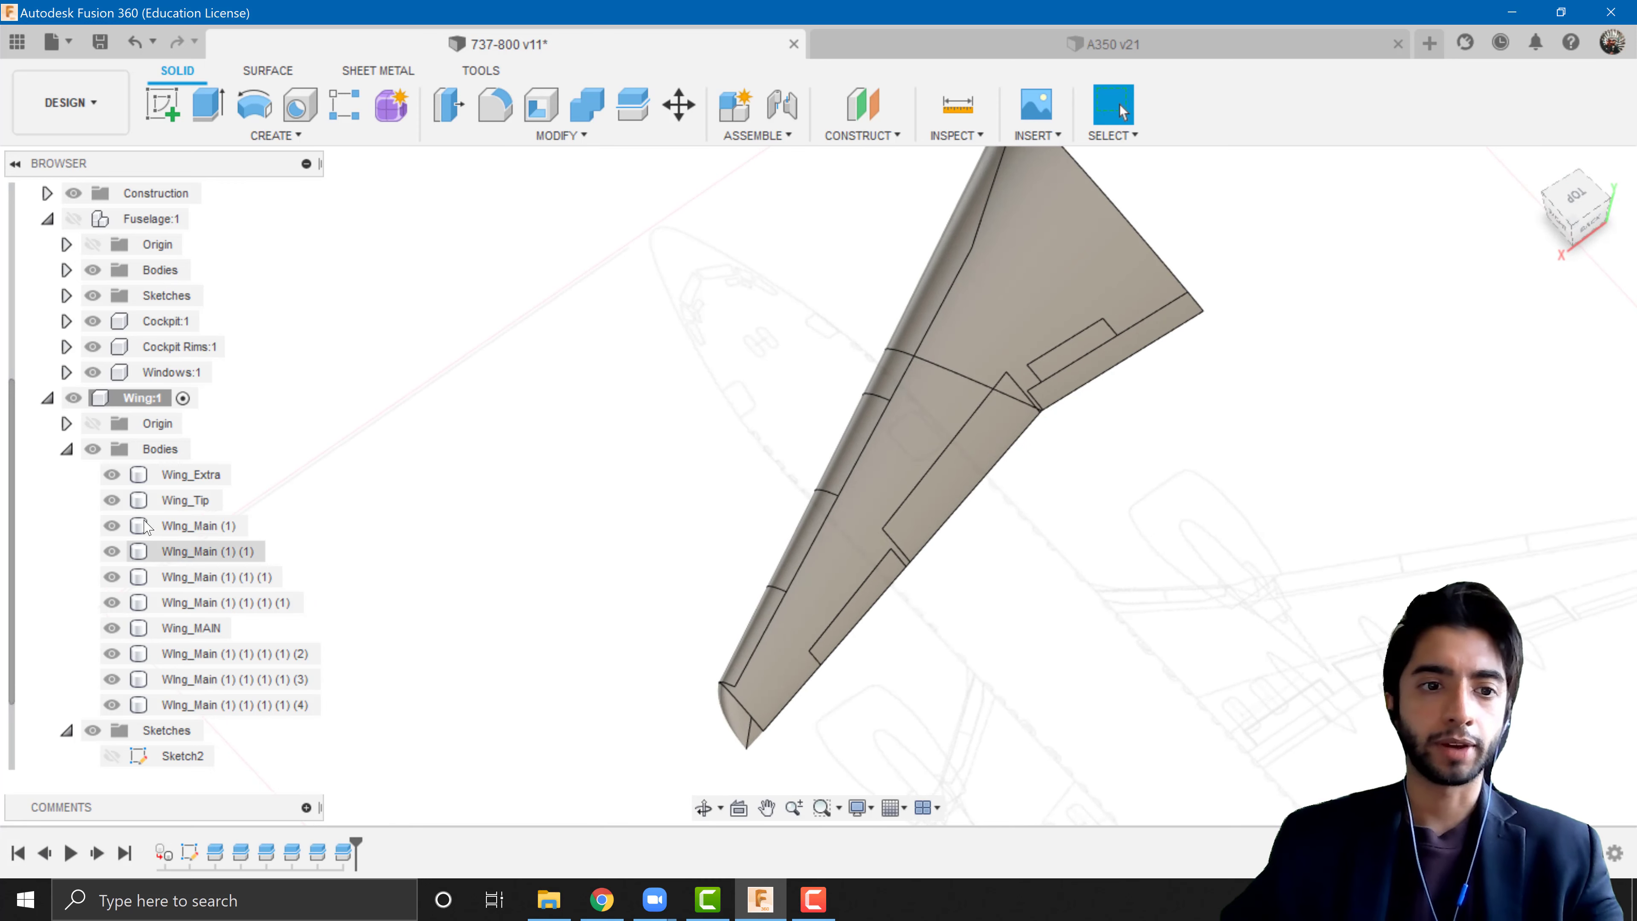
{"action": "left_click", "coordinate": [1076, 276]}
{"action": "middle_click_drag", "start_coordinate": [1119, 537], "coordinate": [1085, 466], "text": "shift"}
{"action": "left_click", "coordinate": [187, 632]}
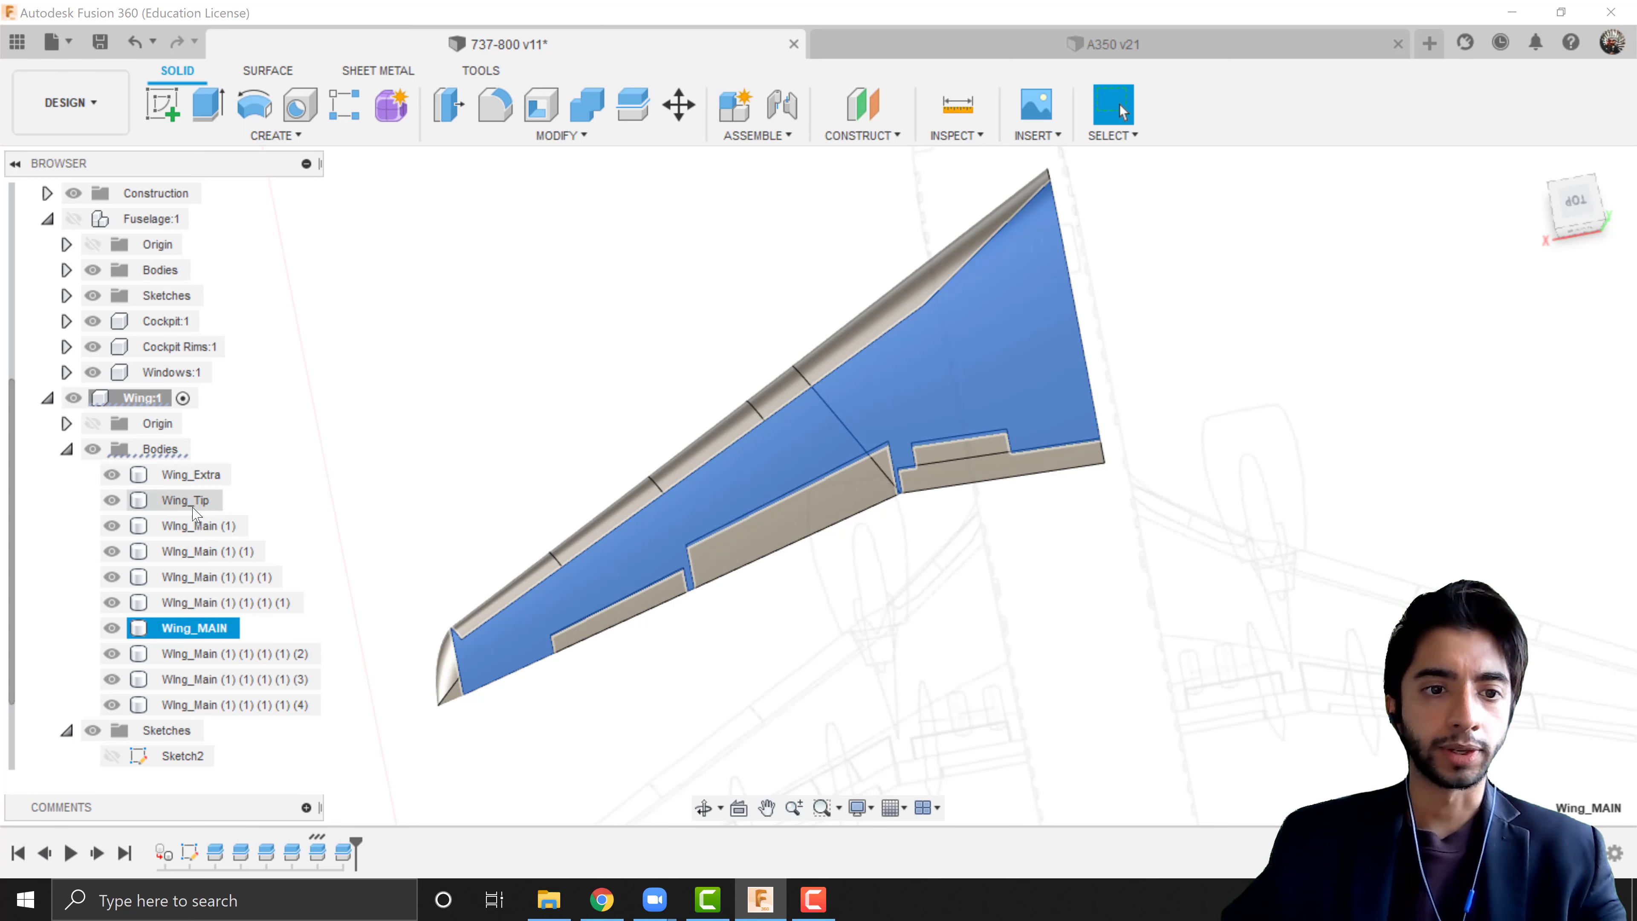
{"action": "left_click", "coordinate": [978, 452], "text": "ctrl"}
{"action": "left_click", "coordinate": [515, 601], "text": "ctrl"}
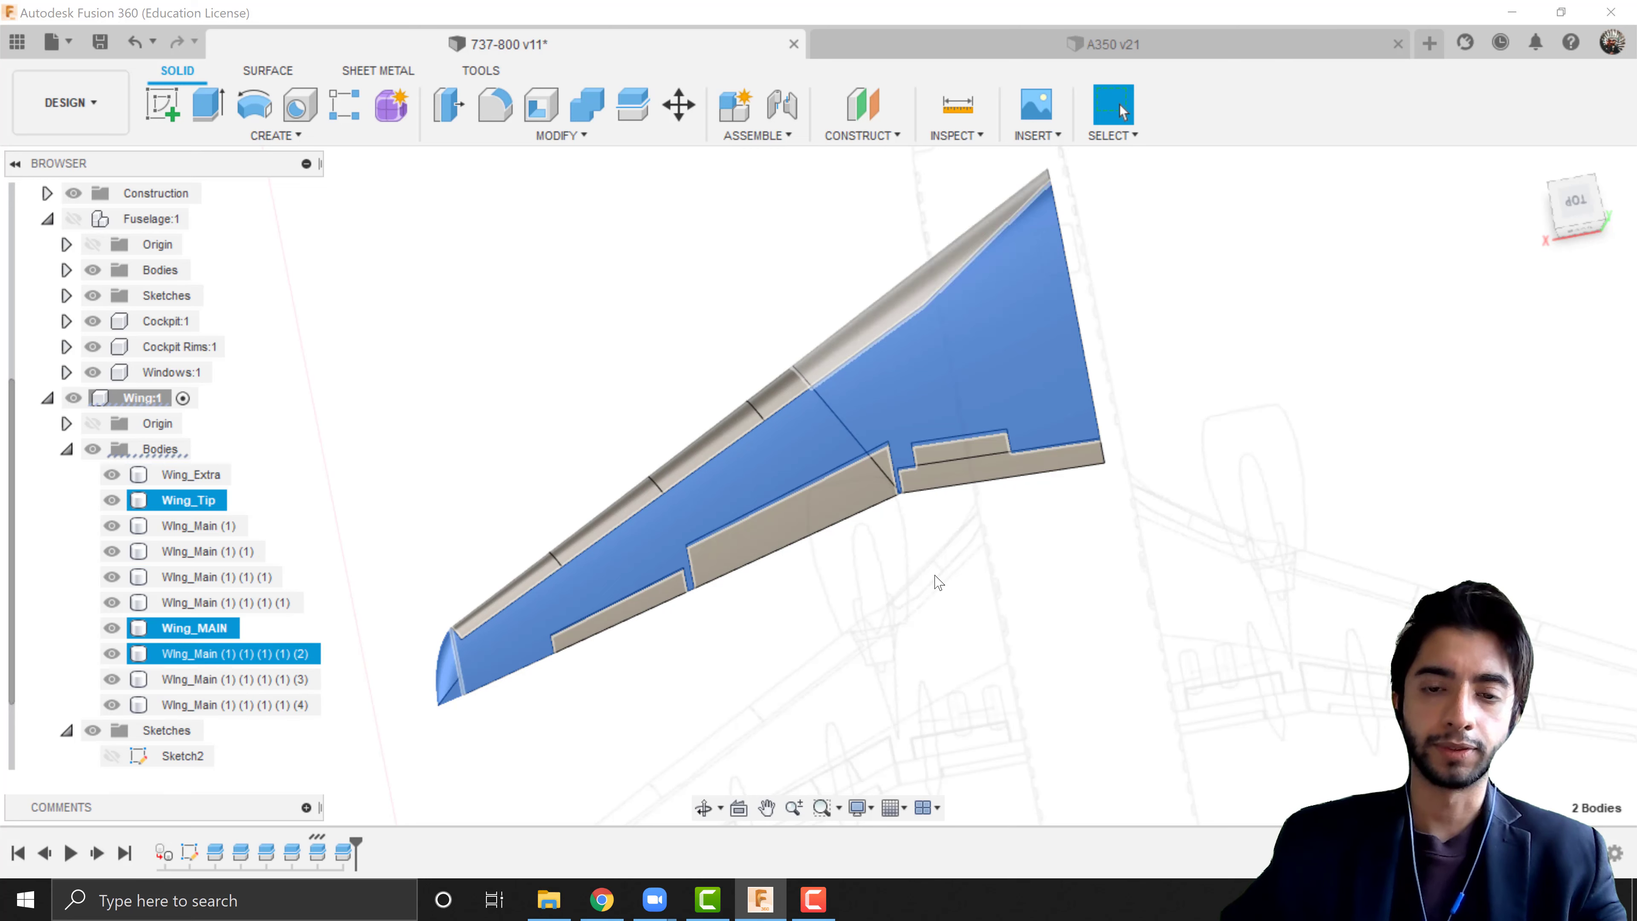
{"action": "left_click", "coordinate": [953, 619]}
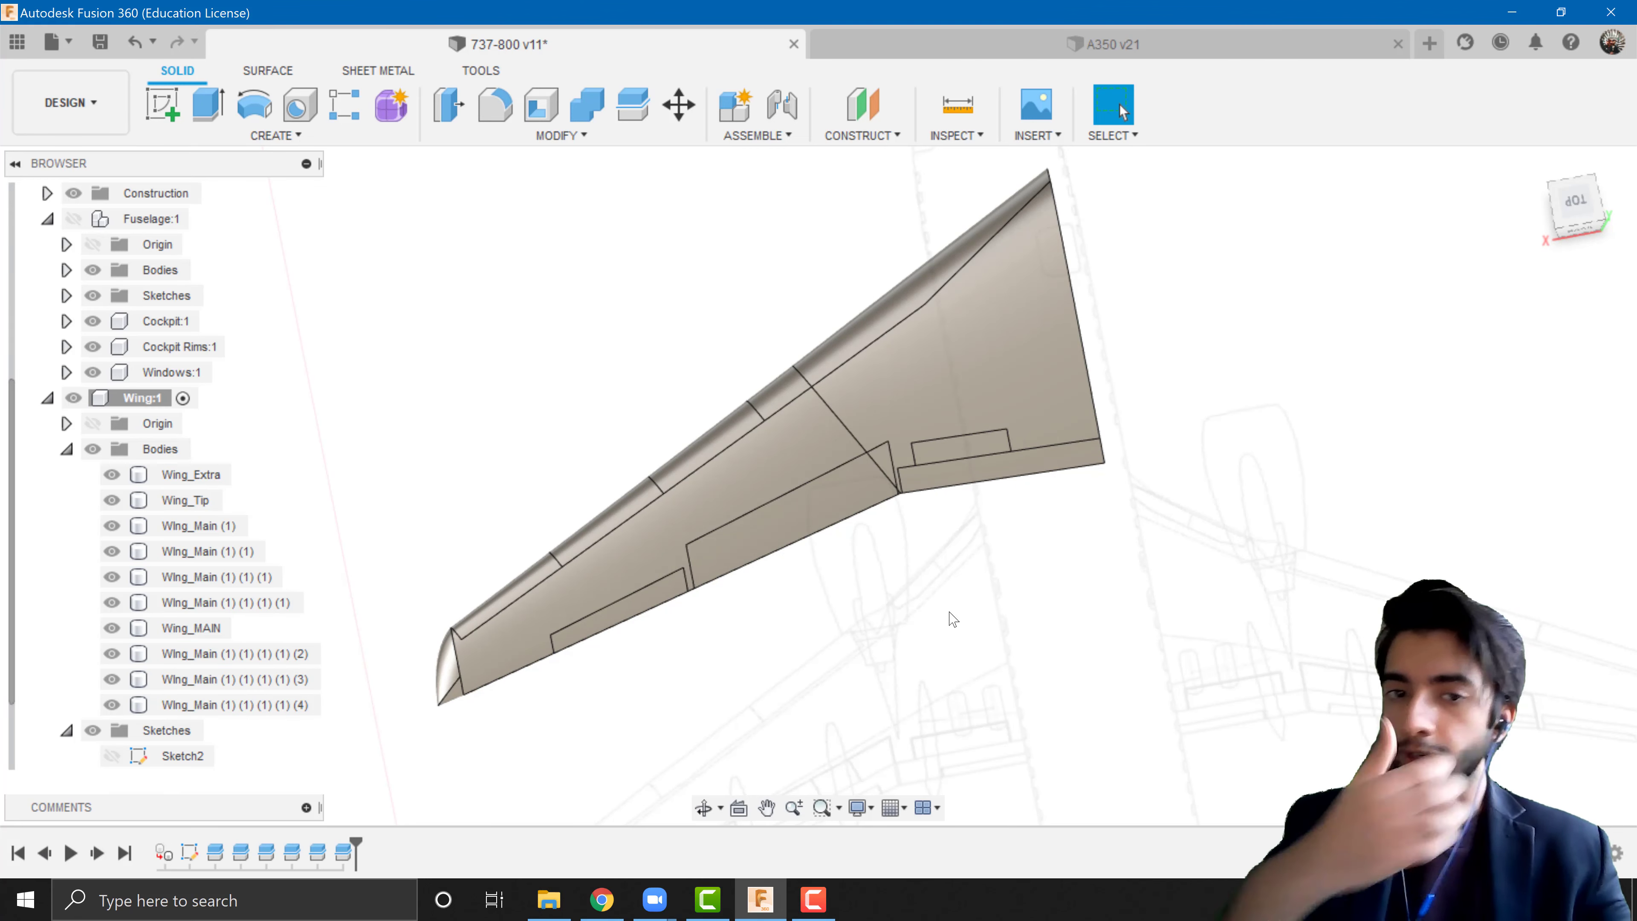
{"action": "middle_click_drag", "start_coordinate": [854, 640], "coordinate": [974, 606]}
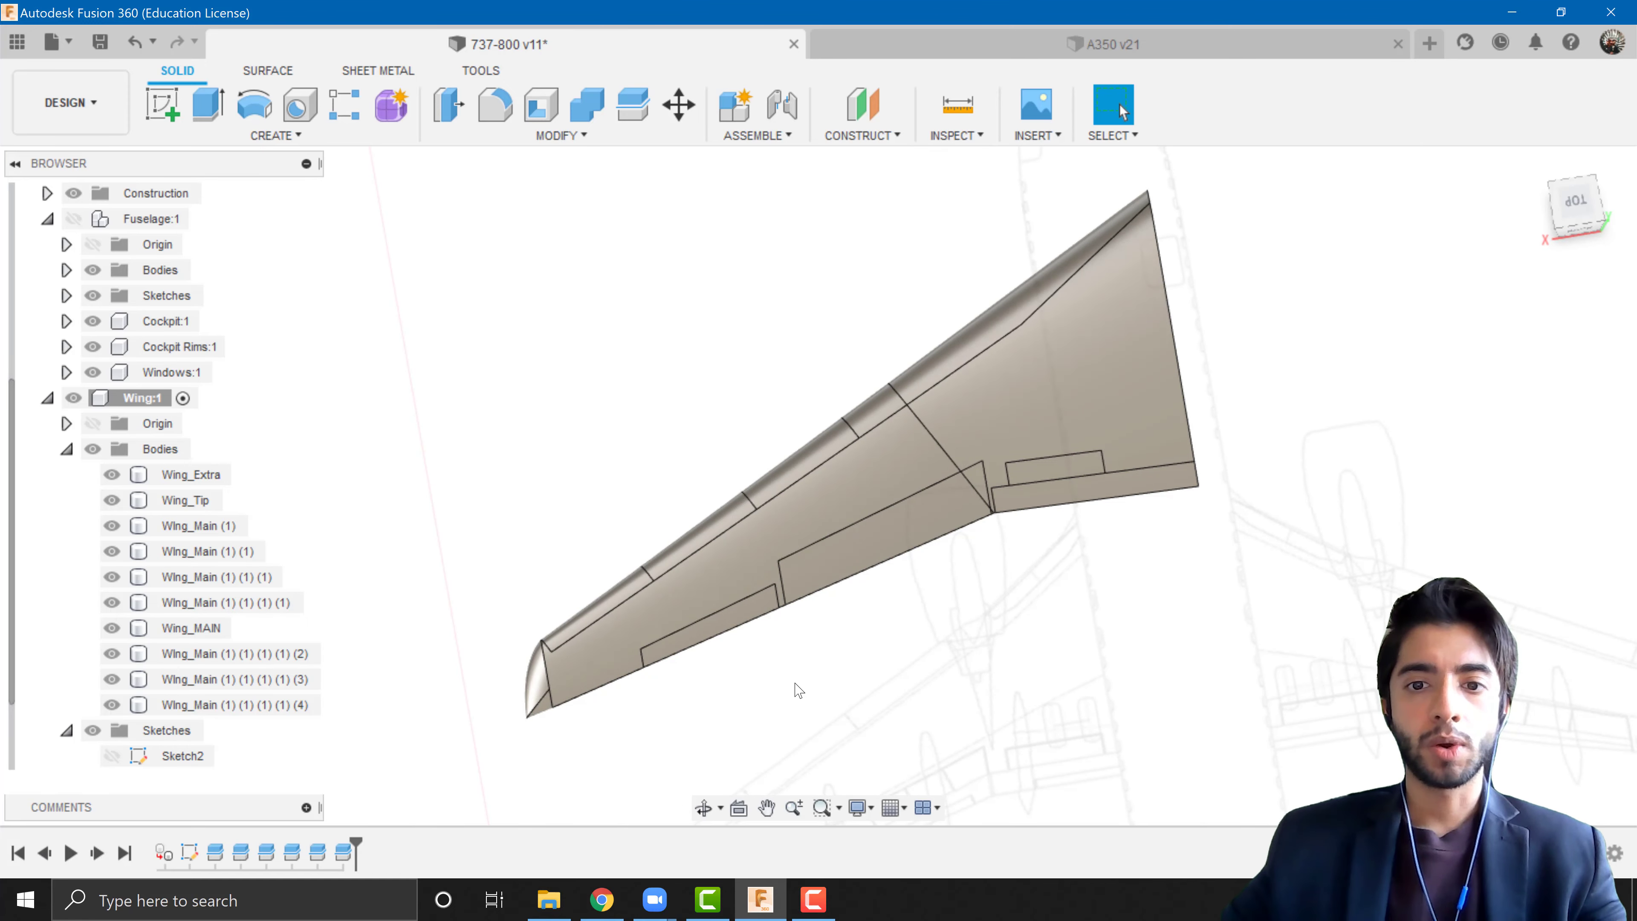
{"action": "scroll", "coordinate": [798, 690], "scroll_direction": "up", "scroll_amount": 2}
{"action": "scroll", "coordinate": [799, 687], "scroll_direction": "down", "scroll_amount": 1}
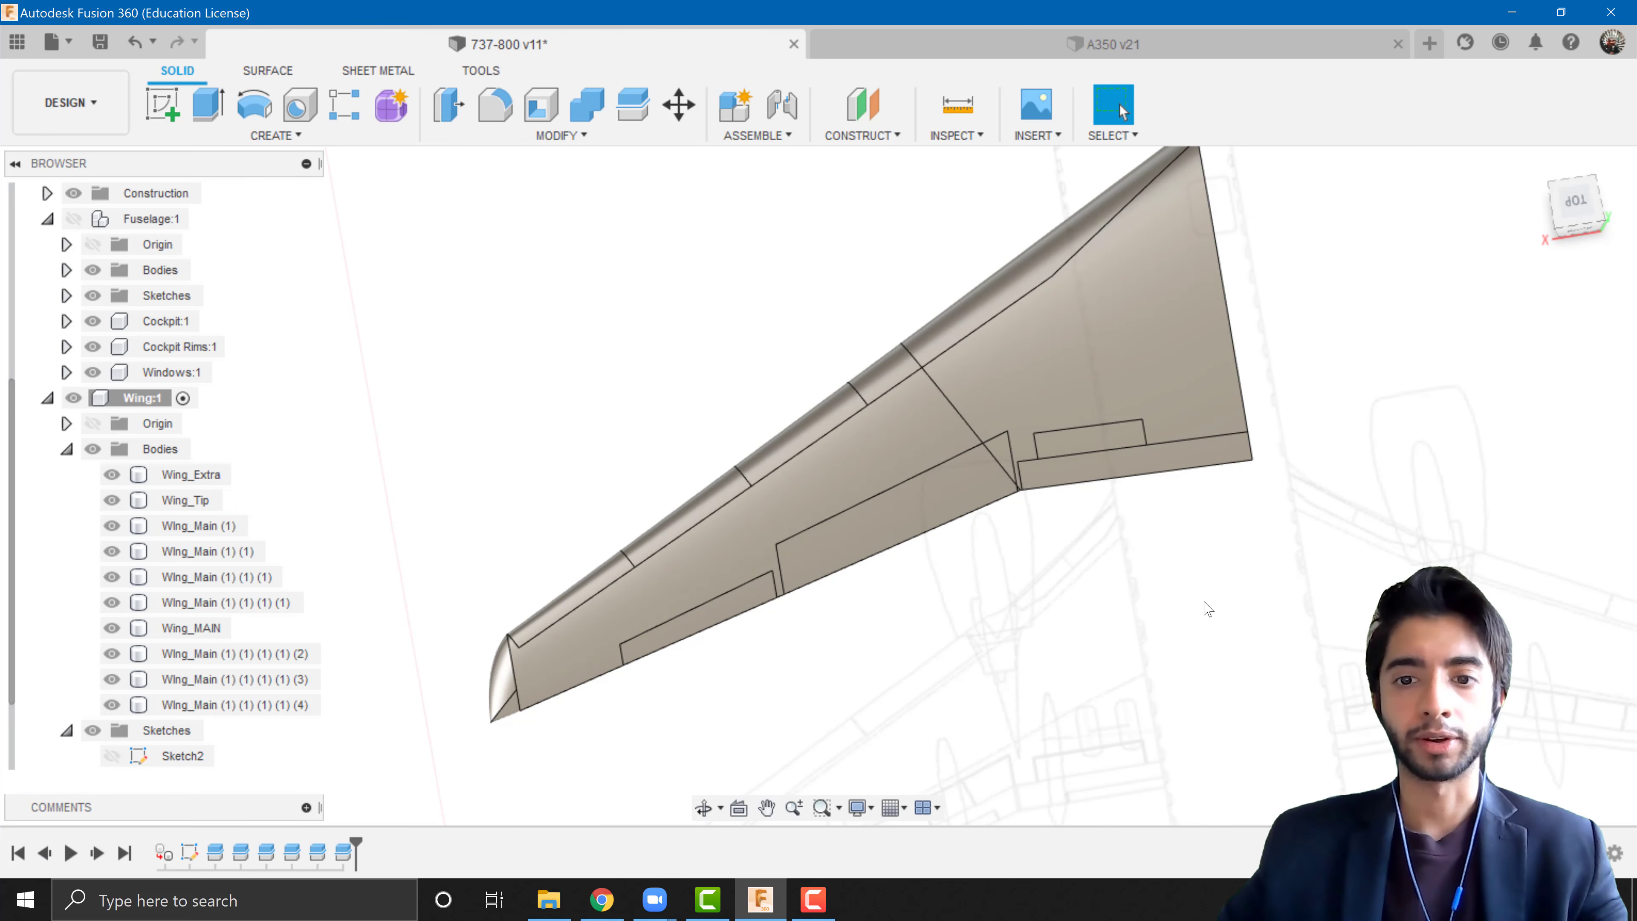
{"action": "right_click", "coordinate": [213, 631]}
{"action": "left_click", "coordinate": [911, 677]}
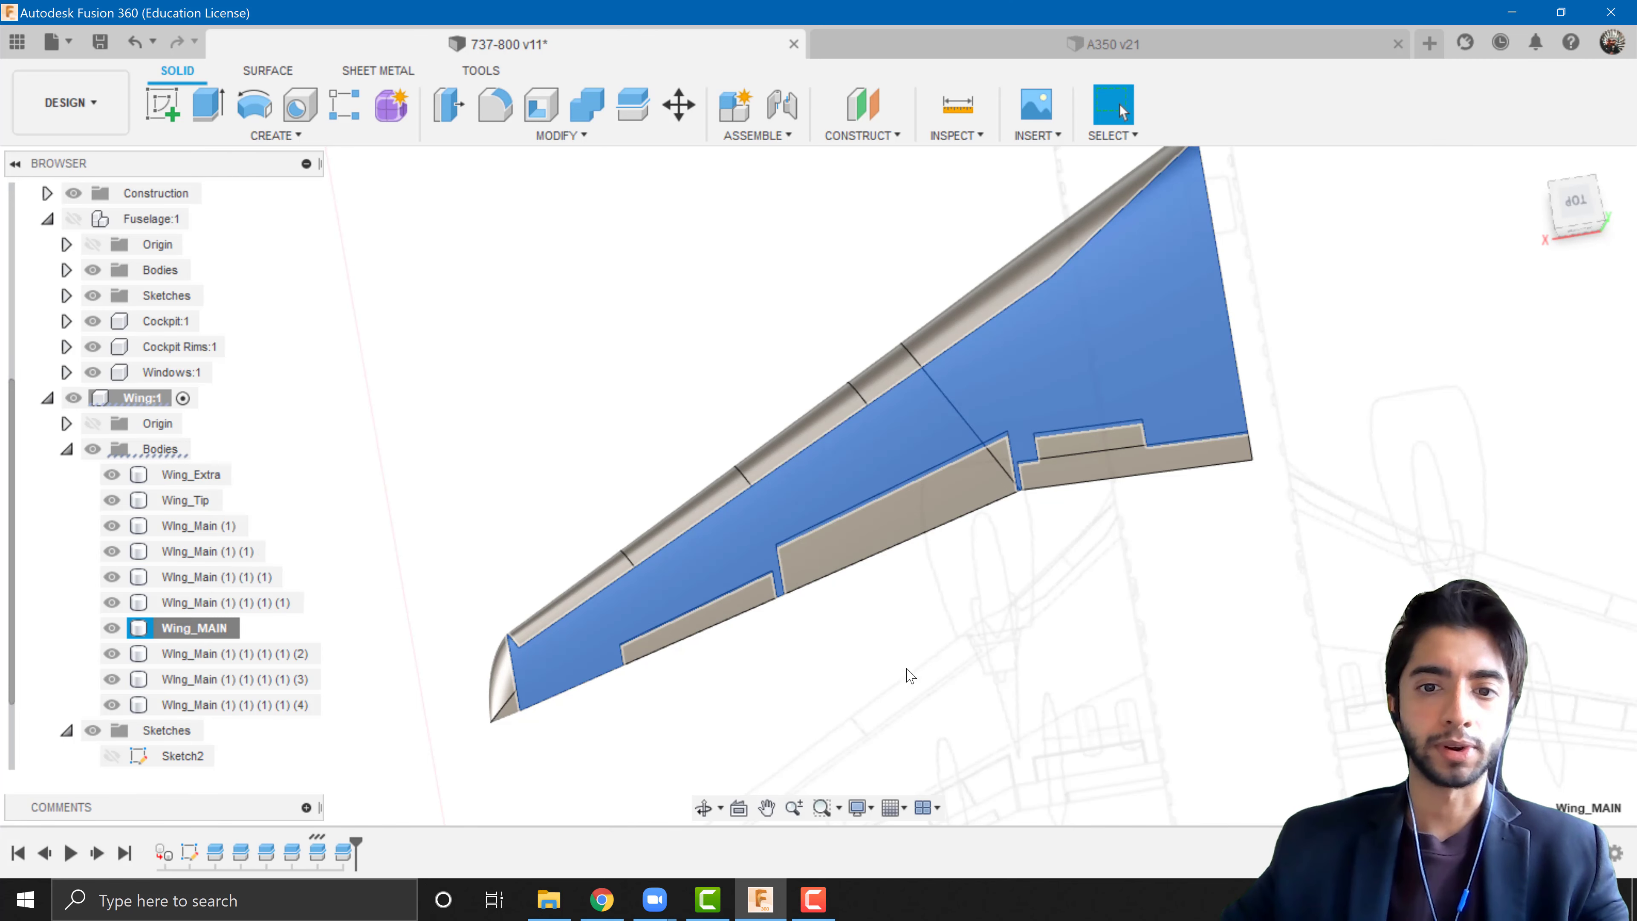
{"action": "left_click", "coordinate": [979, 635]}
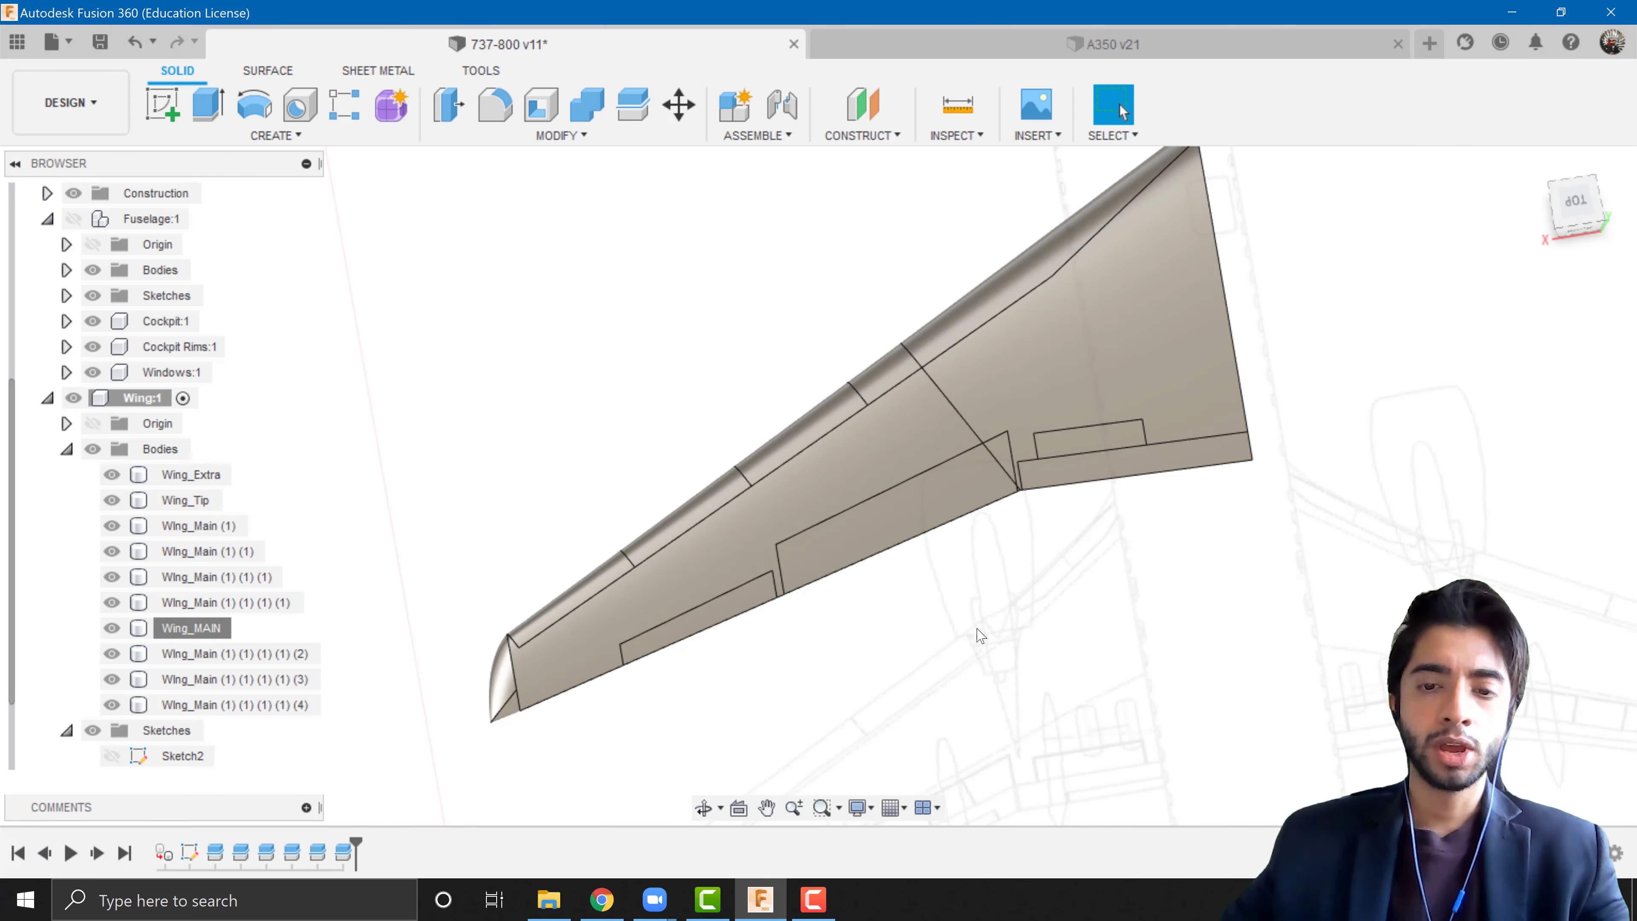
- Switch to the A350 v21 design, examine how its wing surfaces are divided and coloured, and return to the 737-800 design
{"action": "left_click", "coordinate": [937, 42]}
{"action": "left_click_drag", "start_coordinate": [910, 626], "coordinate": [928, 289]}
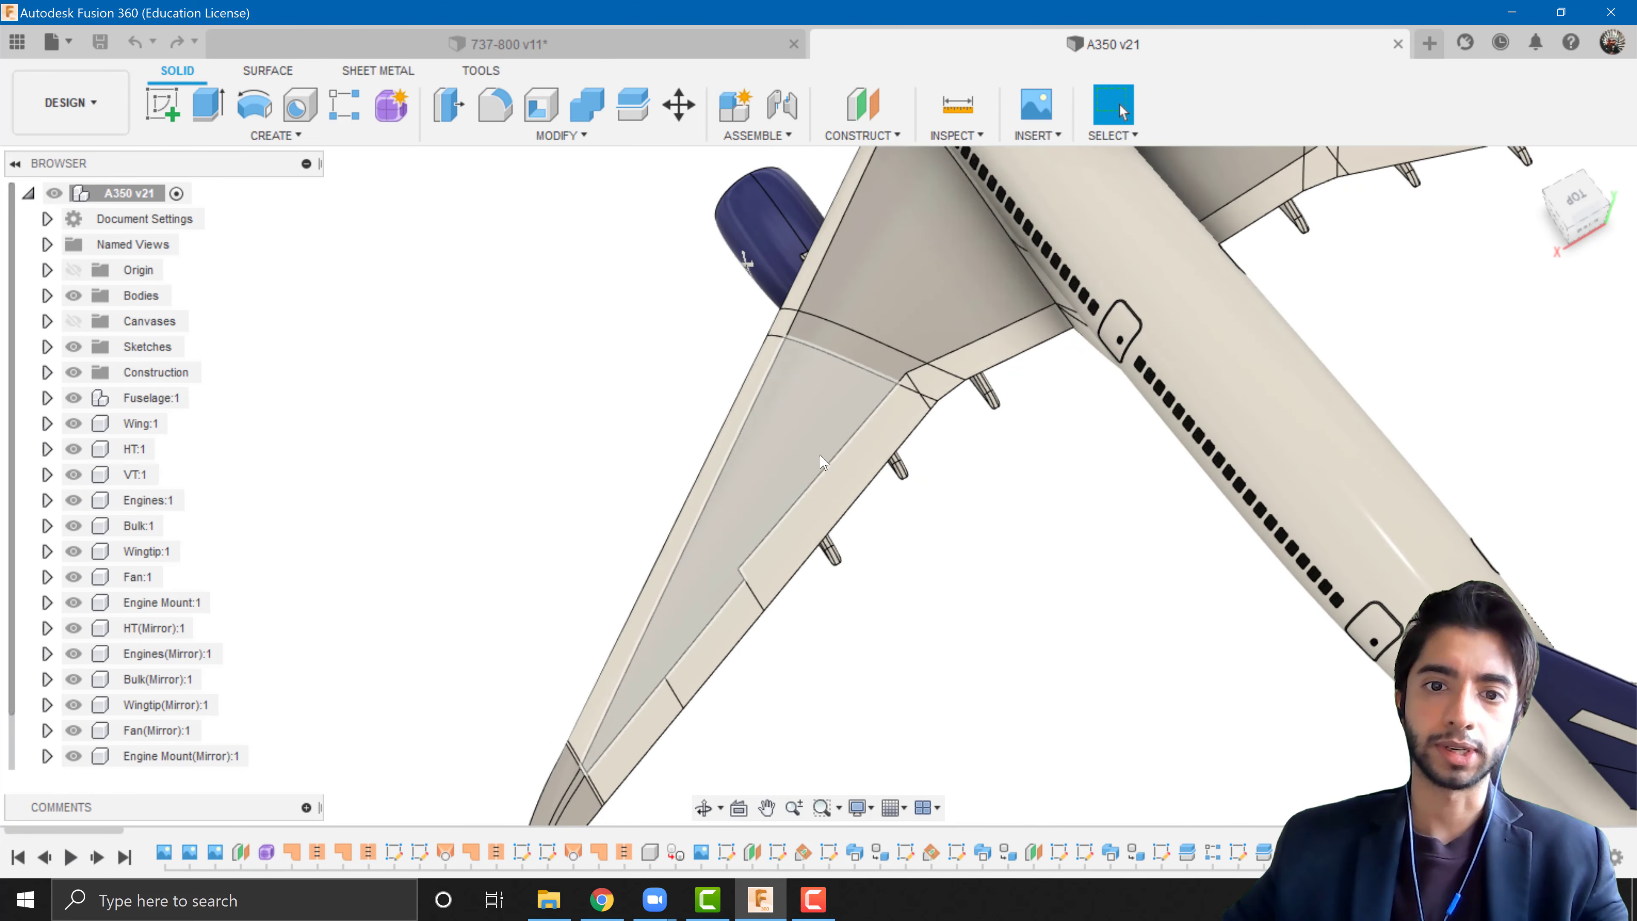
{"action": "scroll", "coordinate": [848, 549], "scroll_direction": "down", "scroll_amount": 4}
{"action": "scroll", "coordinate": [868, 517], "scroll_direction": "up", "scroll_amount": 3}
{"action": "middle_click_drag", "start_coordinate": [902, 438], "coordinate": [823, 568], "text": "shift"}
{"action": "scroll", "coordinate": [829, 591], "scroll_direction": "down", "scroll_amount": 2}
{"action": "scroll", "coordinate": [831, 560], "scroll_direction": "up", "scroll_amount": 4}
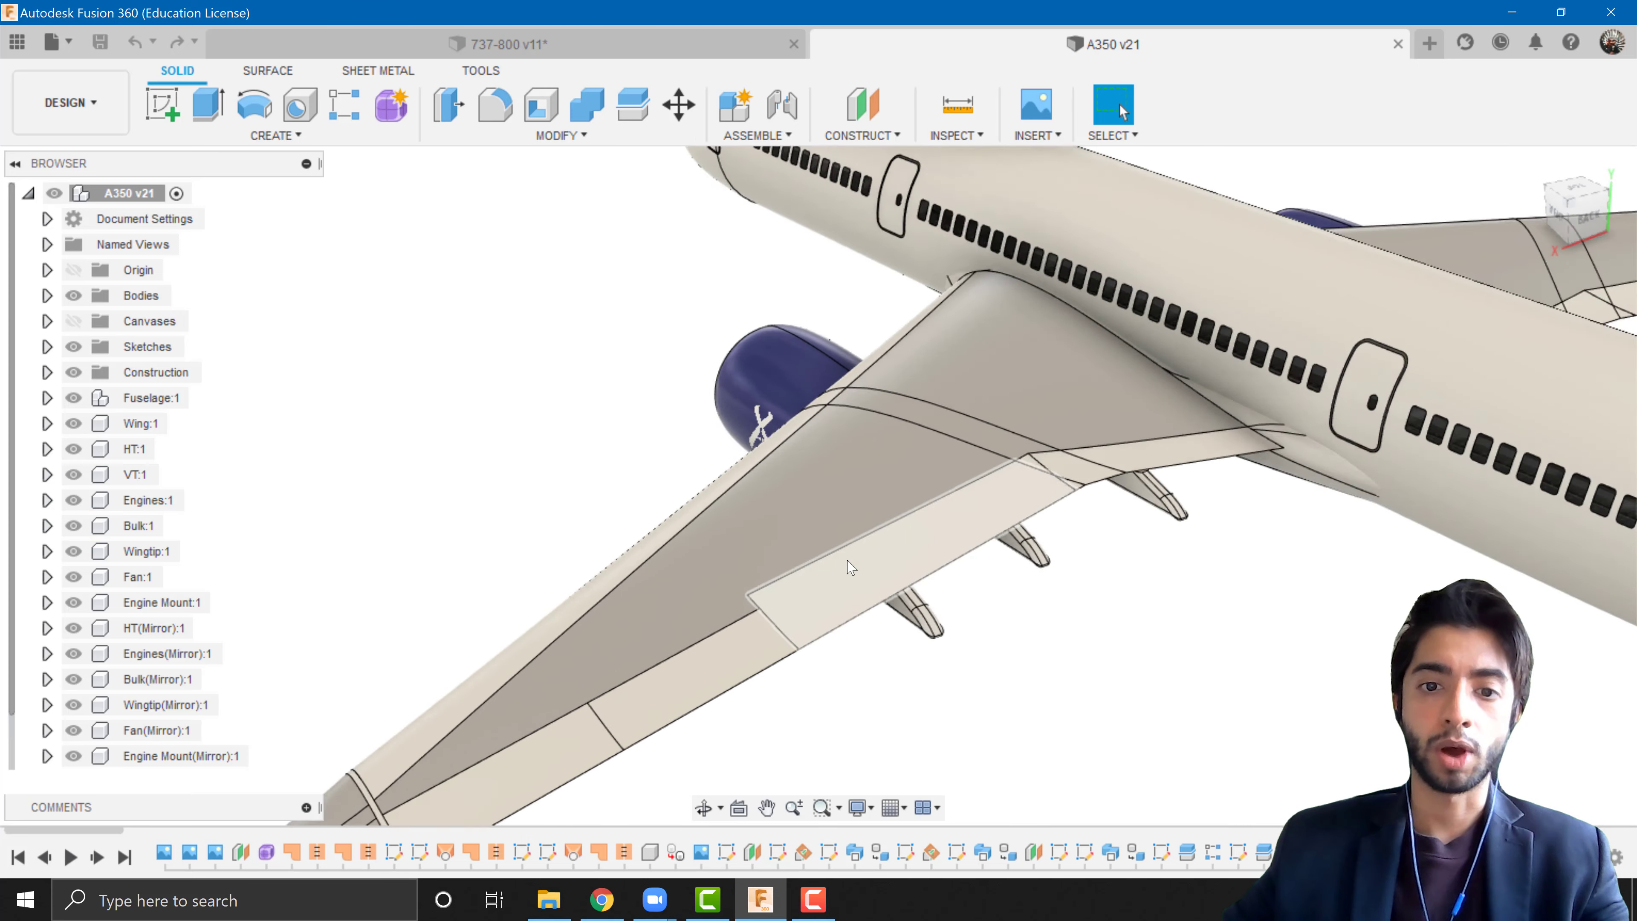
{"action": "scroll", "coordinate": [854, 563], "scroll_direction": "down", "scroll_amount": 2}
{"action": "left_click", "coordinate": [530, 51]}
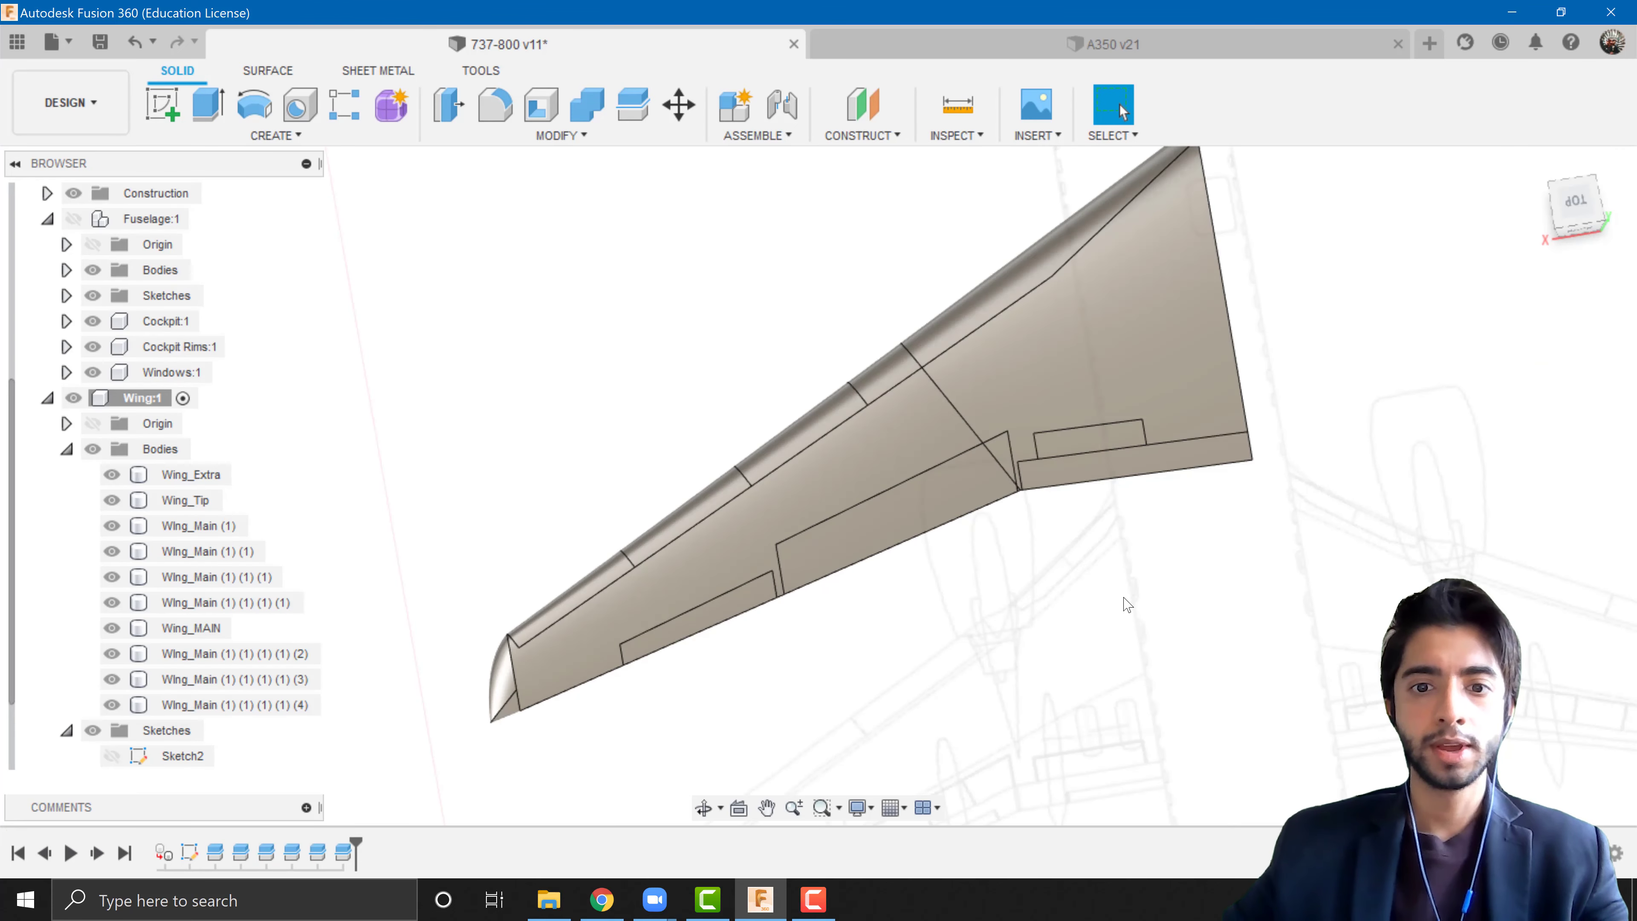
- Apply the glossy paint appearance Paint - Enamel Glossy (Grey) to the Wing_MAIN body
{"action": "left_click", "coordinate": [184, 627]}
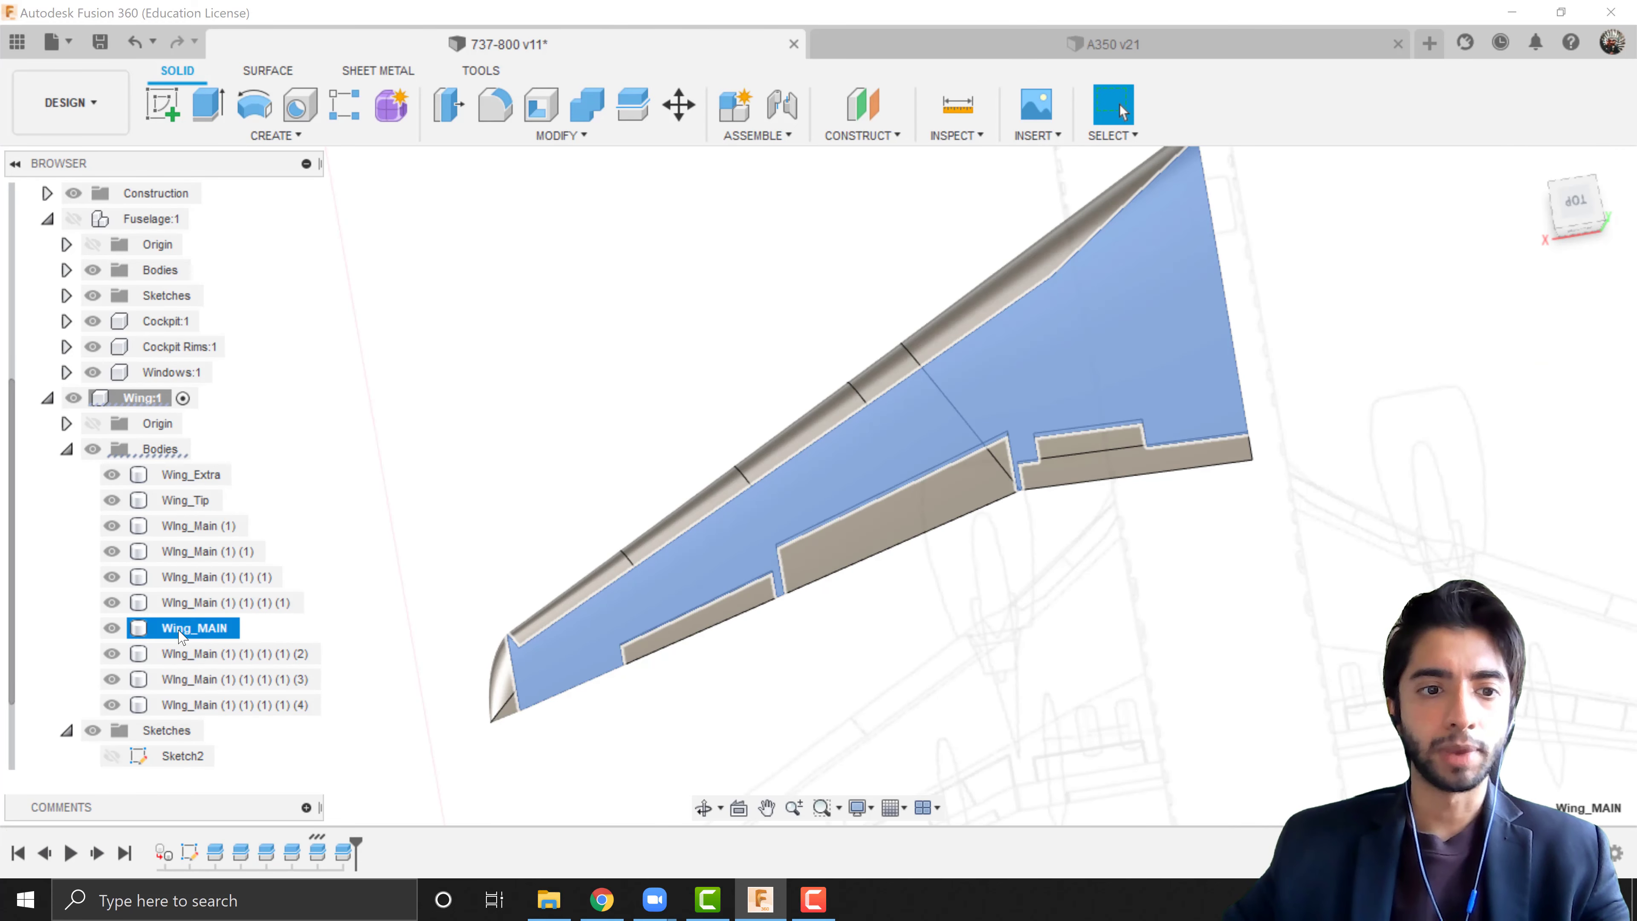
{"action": "right_click", "coordinate": [184, 627]}
{"action": "left_click", "coordinate": [296, 293]}
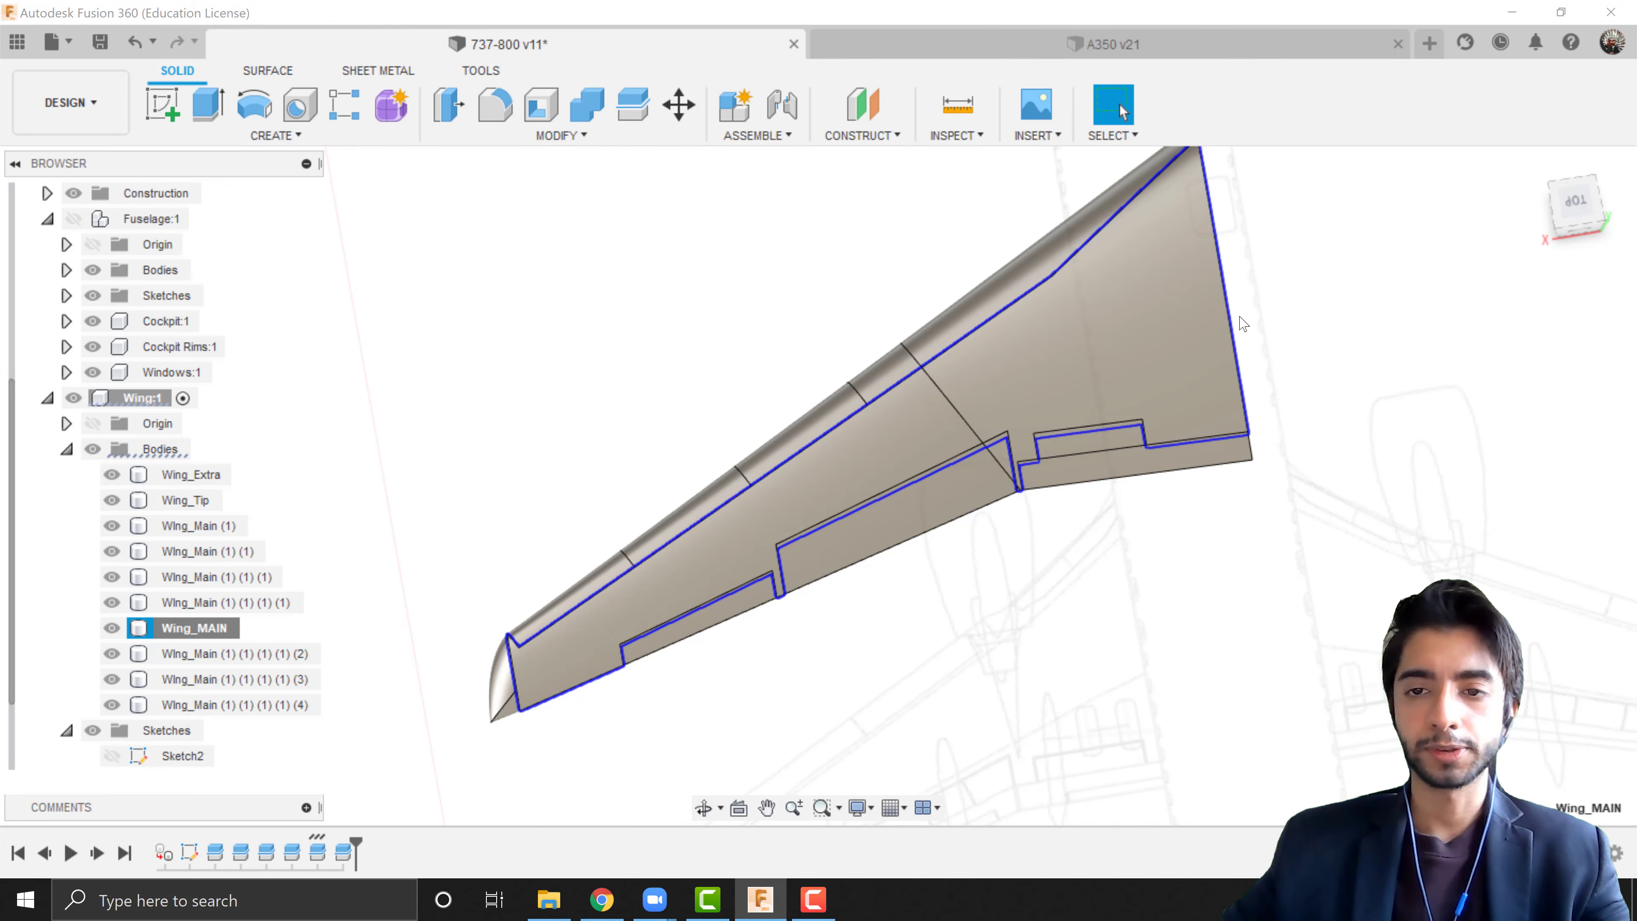
{"action": "key", "text": "a"}
{"action": "scroll", "coordinate": [1276, 613], "scroll_direction": "down", "scroll_amount": 5}
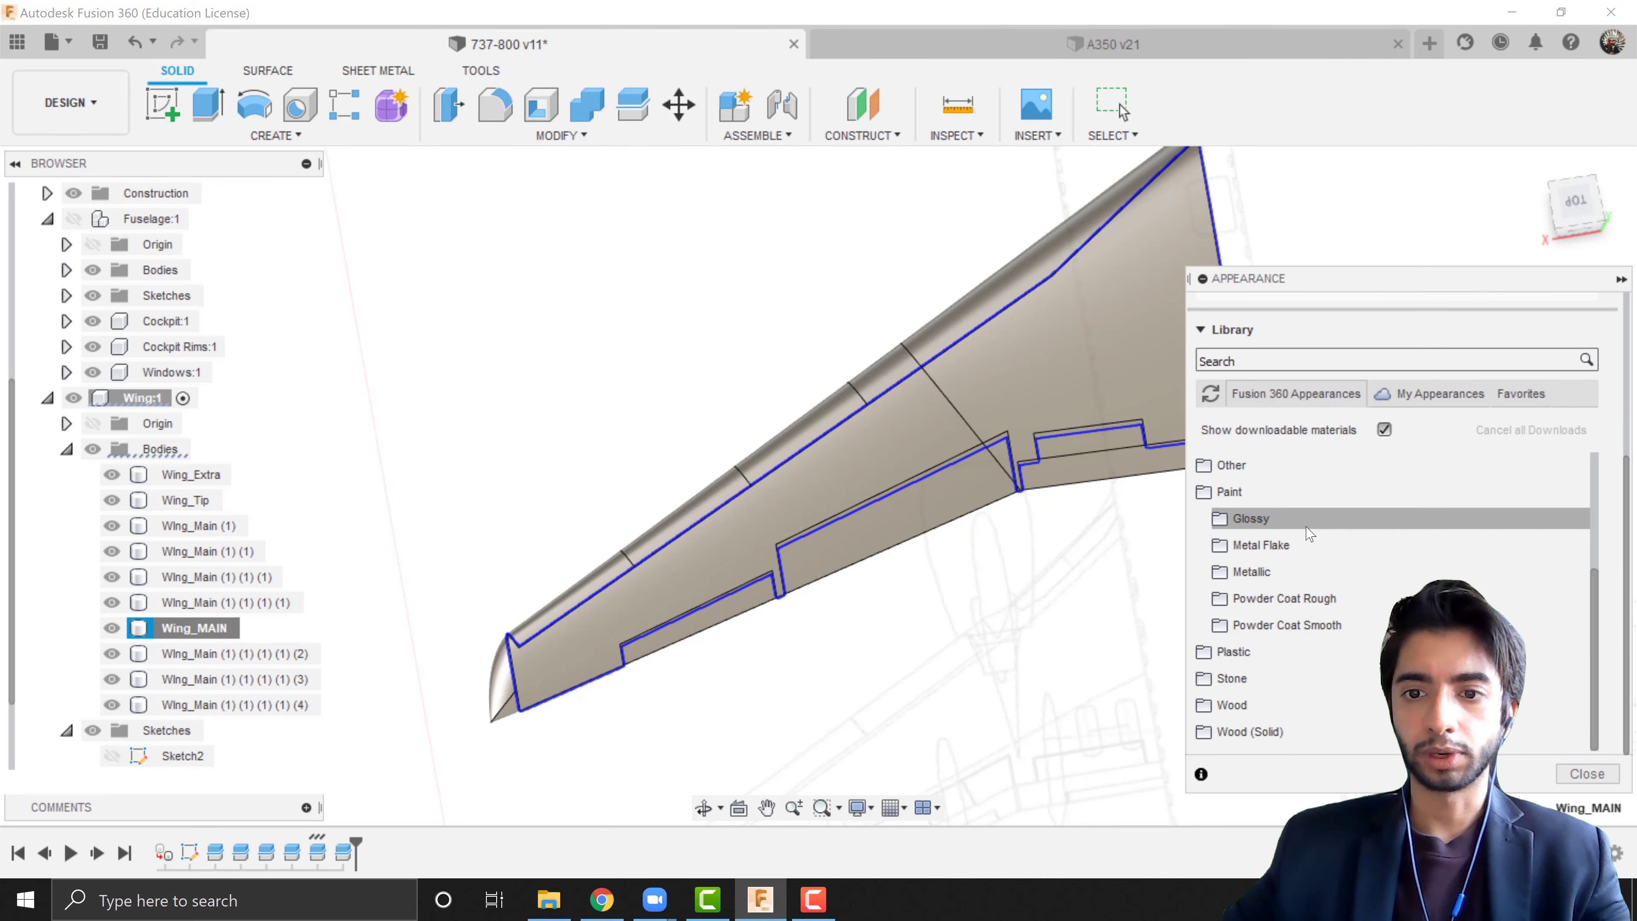
{"action": "left_click", "coordinate": [1308, 526]}
{"action": "scroll", "coordinate": [1353, 548], "scroll_direction": "down", "scroll_amount": 3}
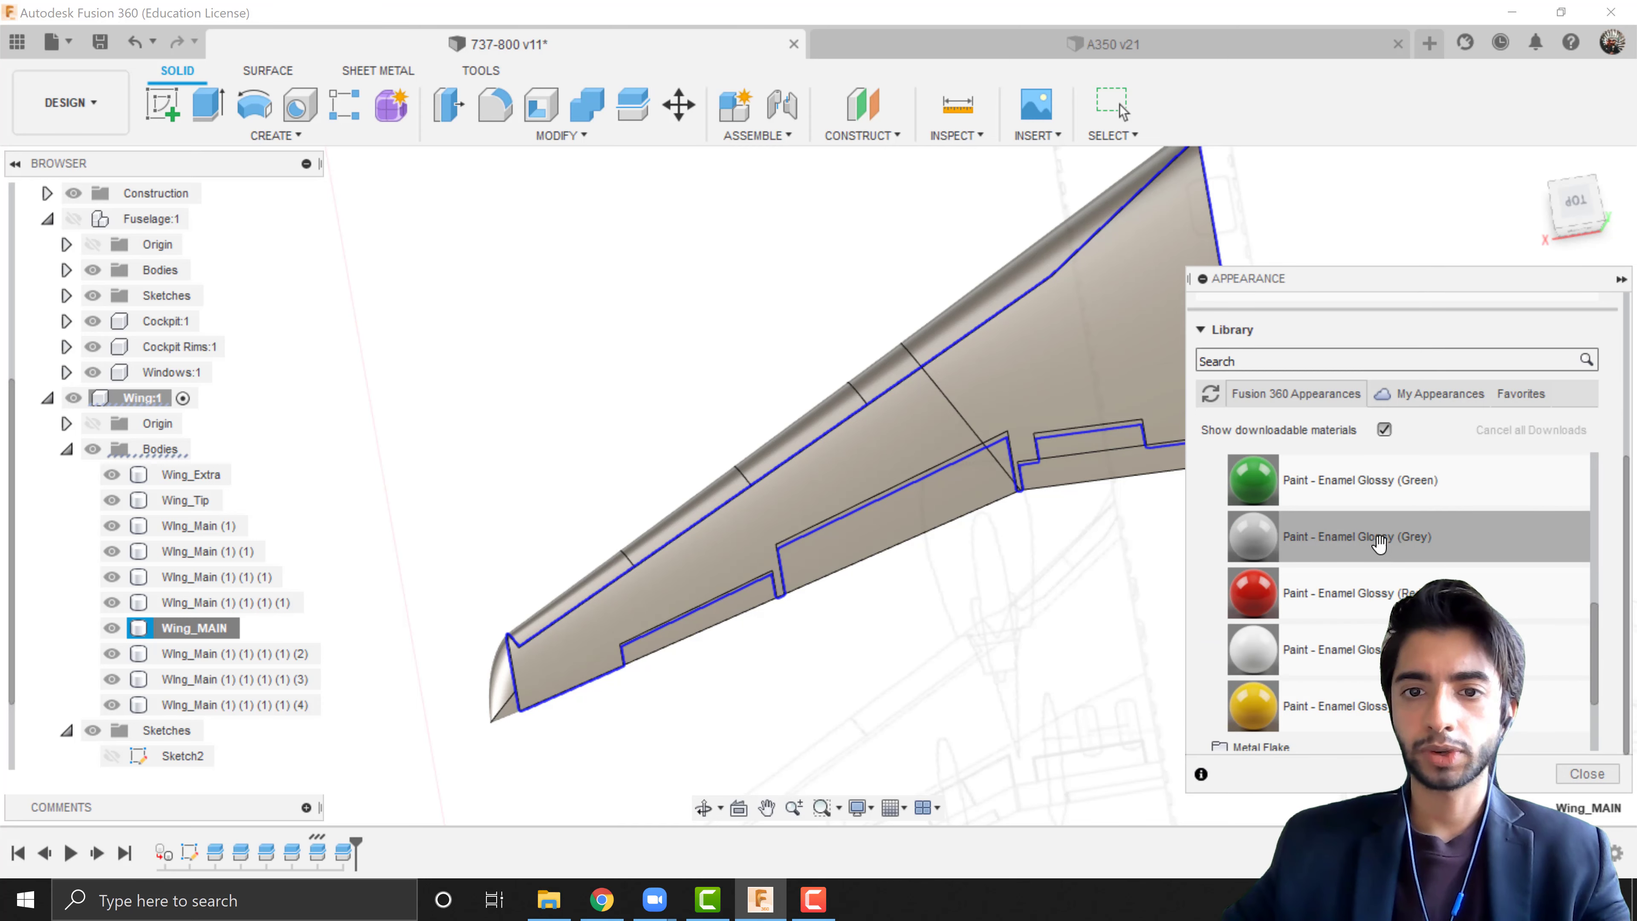
{"action": "left_click_drag", "start_coordinate": [1377, 542], "coordinate": [212, 631]}
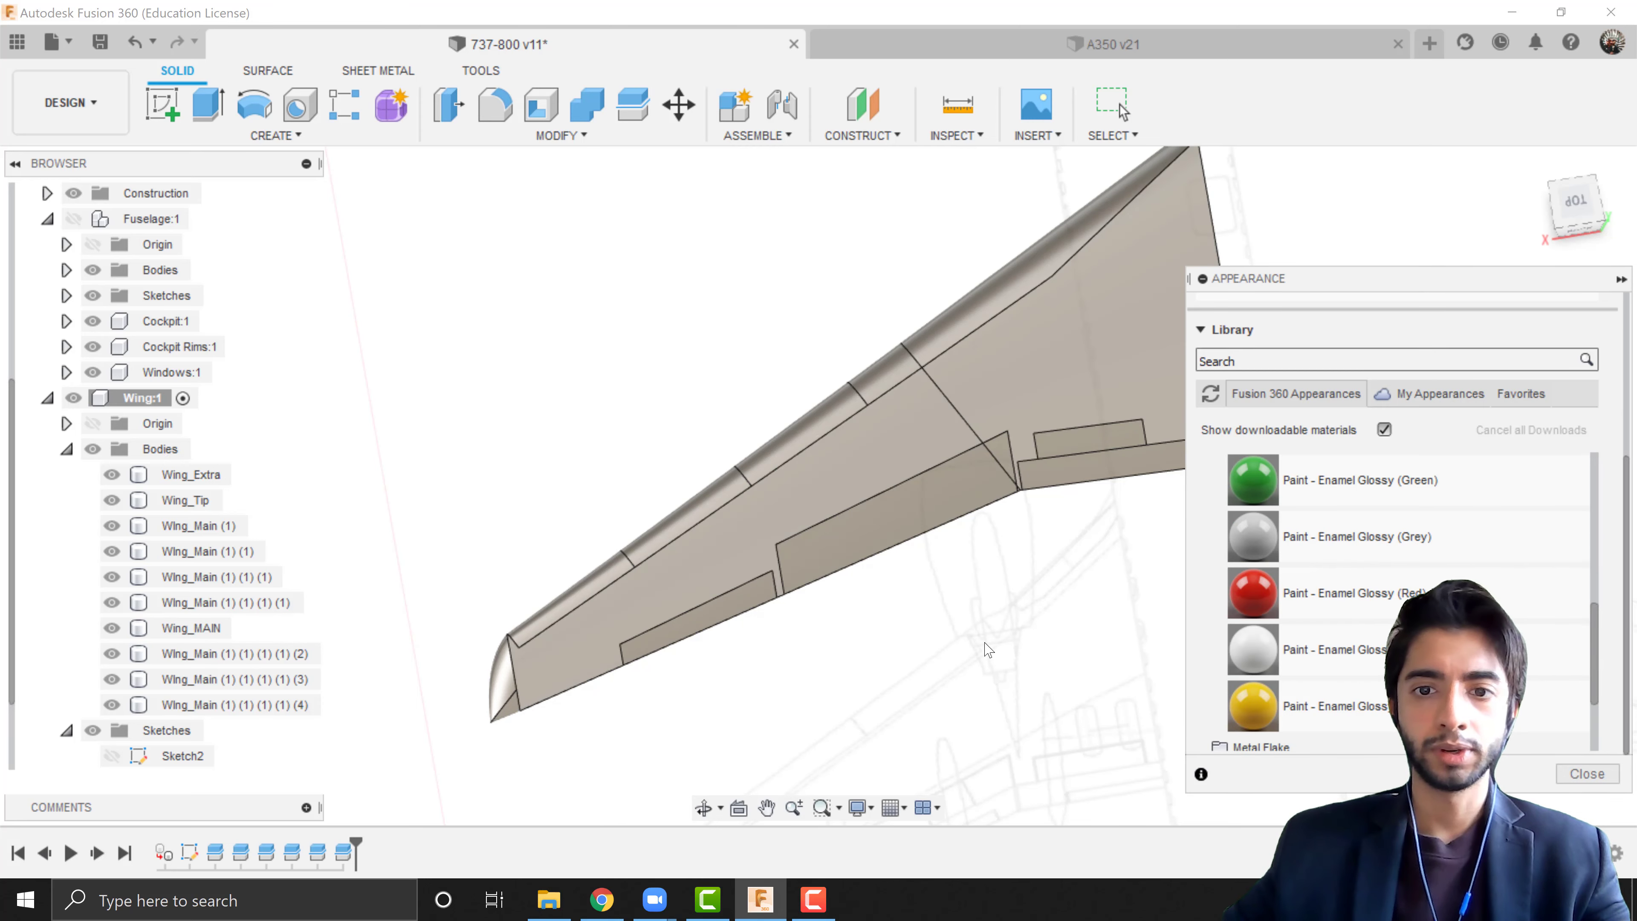
{"action": "key", "text": "Escape"}
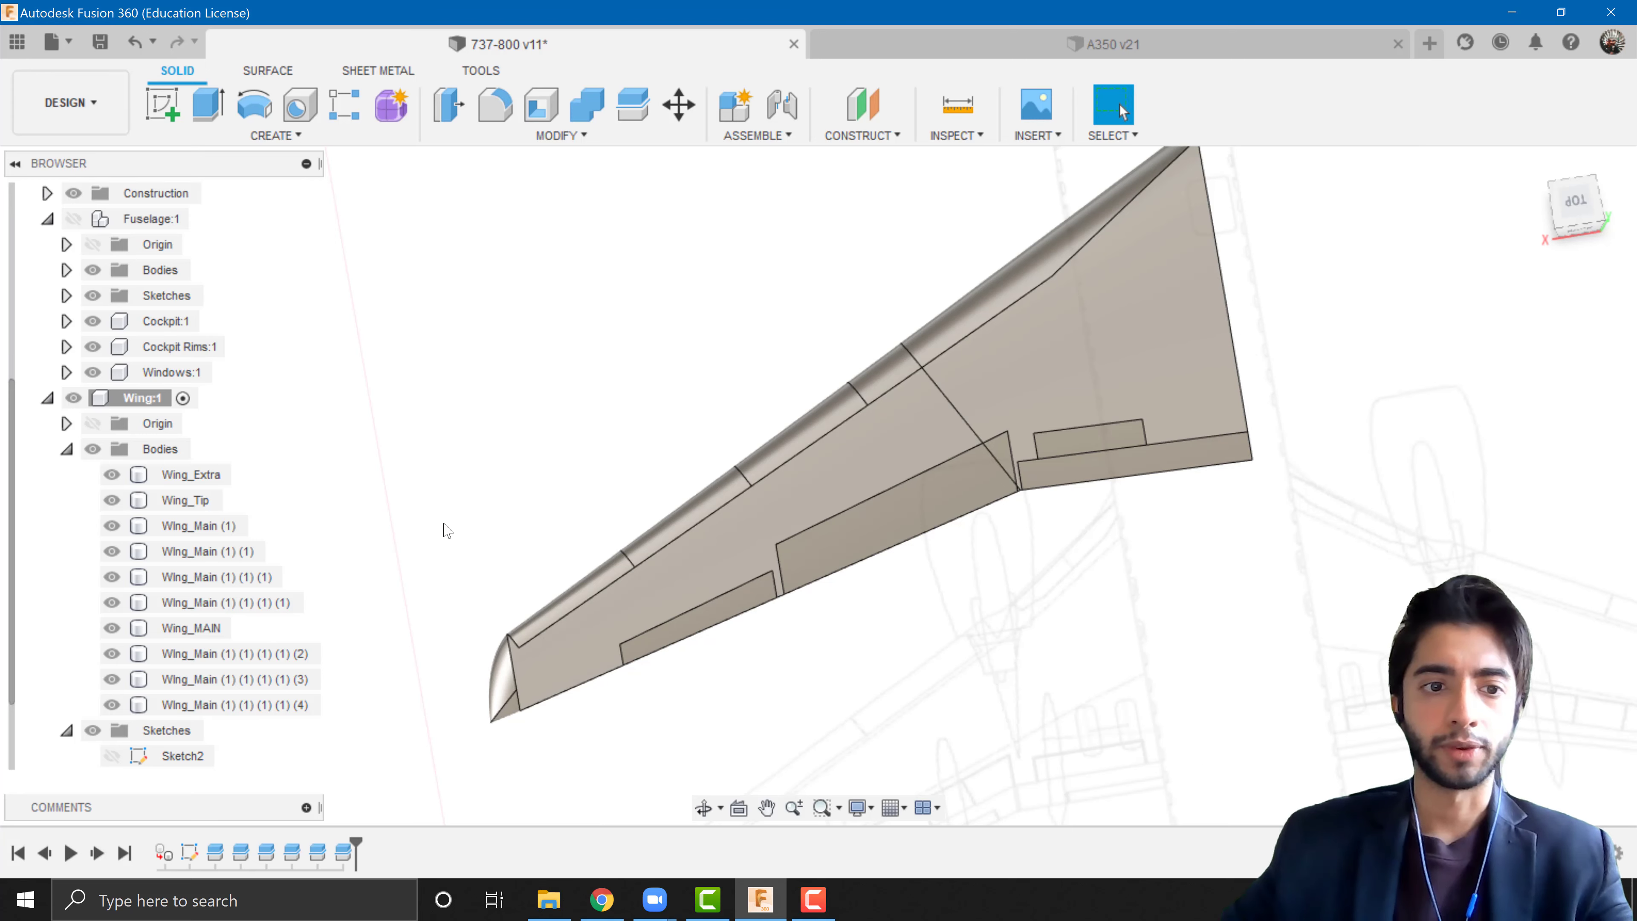
- Apply Paint - Enamel Glossy (White) to Wing_Extra and all the split Wing_Main flap, panel, aileron and slat bodies, leaving out Wing_Tip and Wing_MAIN
{"action": "left_click", "coordinate": [201, 502]}
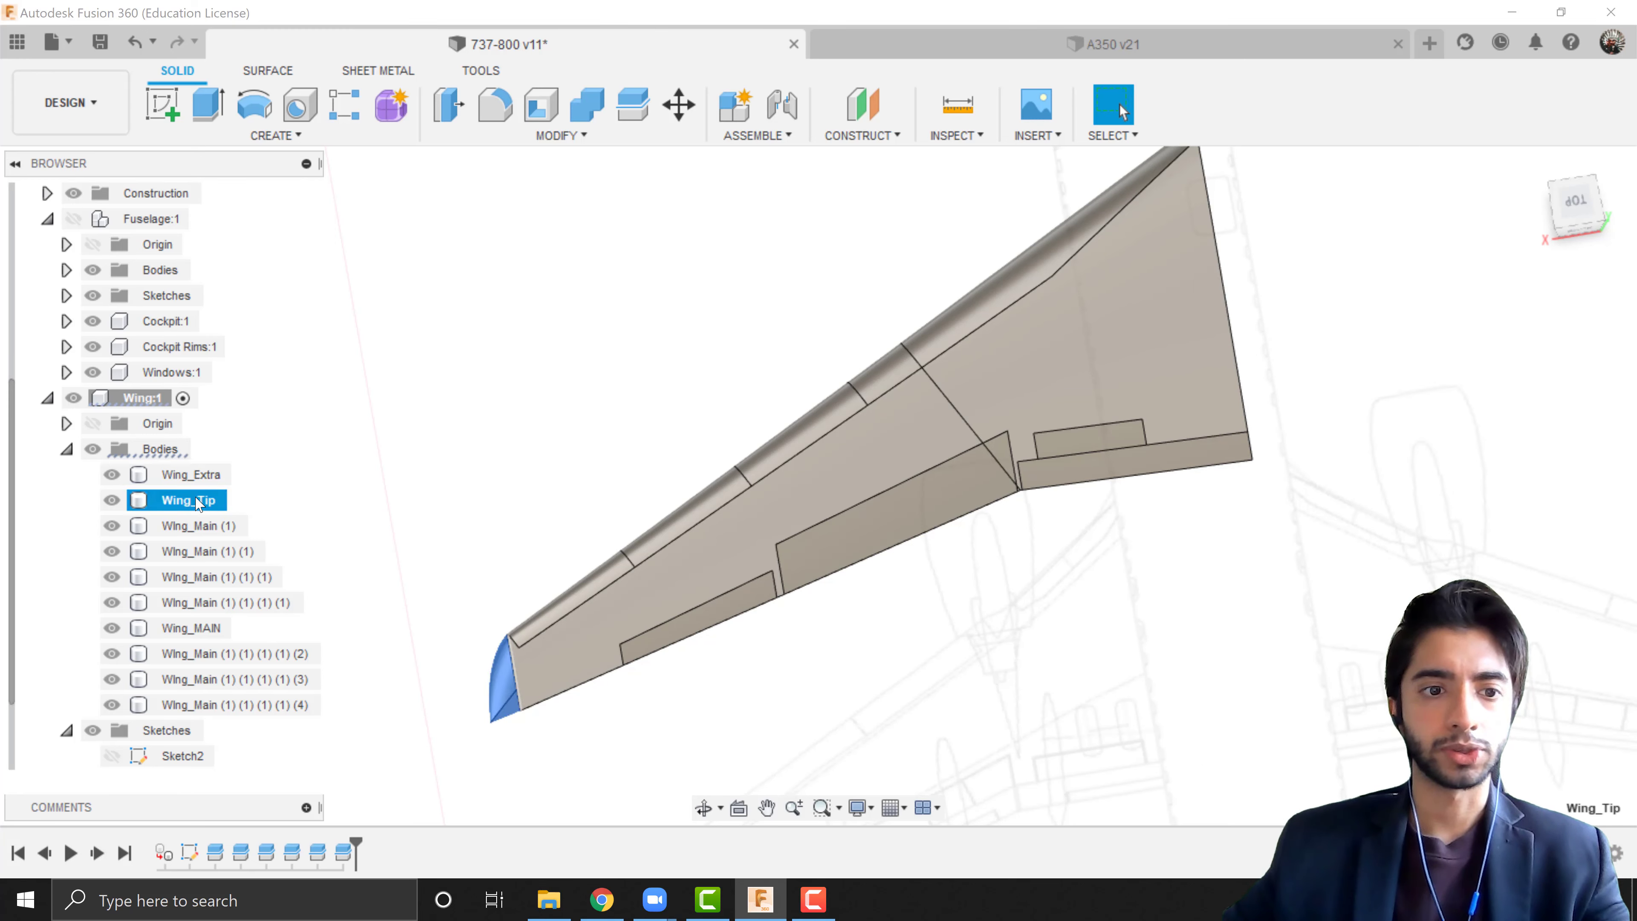
{"action": "left_click", "coordinate": [213, 558], "text": "ctrl"}
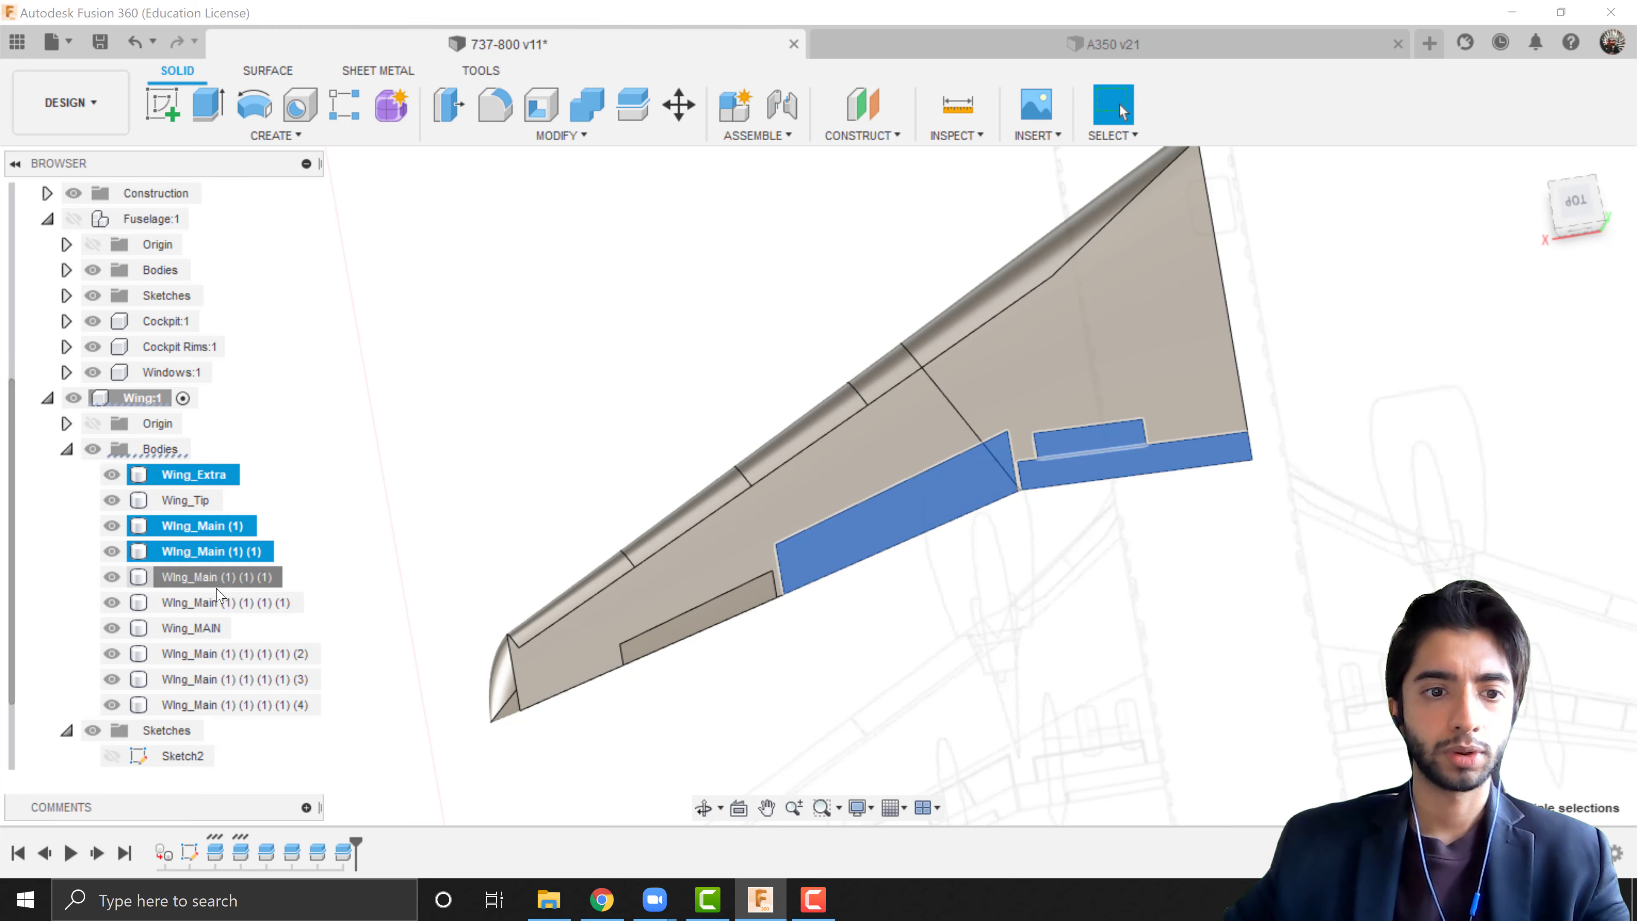
{"action": "left_click", "coordinate": [225, 654], "text": "ctrl"}
{"action": "right_click", "coordinate": [238, 709]}
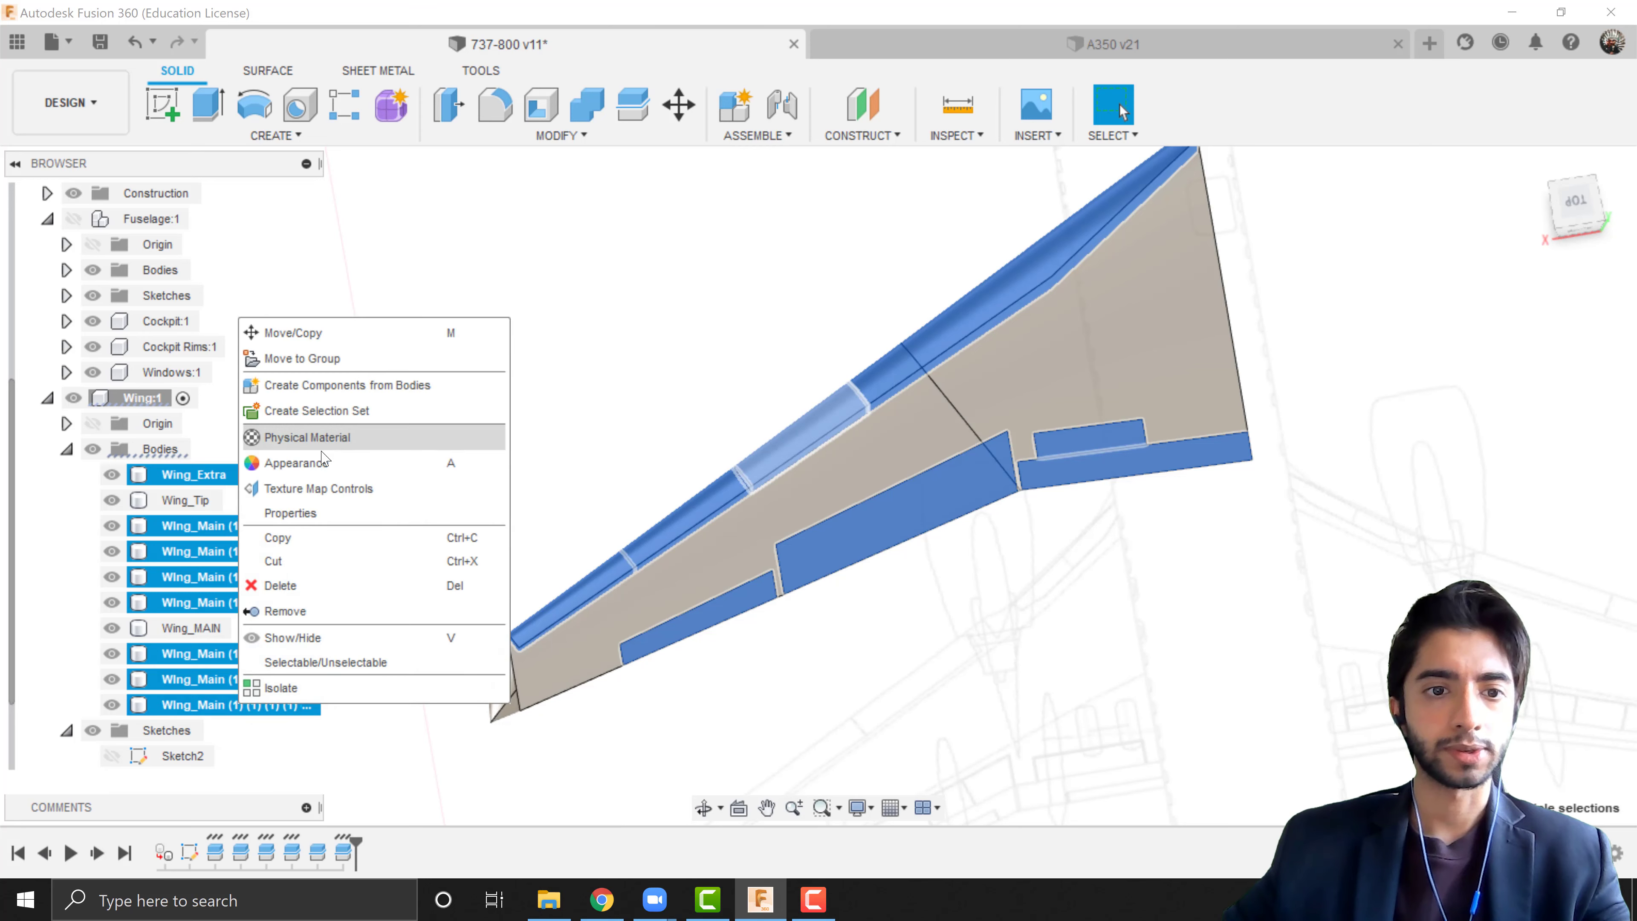
{"action": "left_click", "coordinate": [330, 471]}
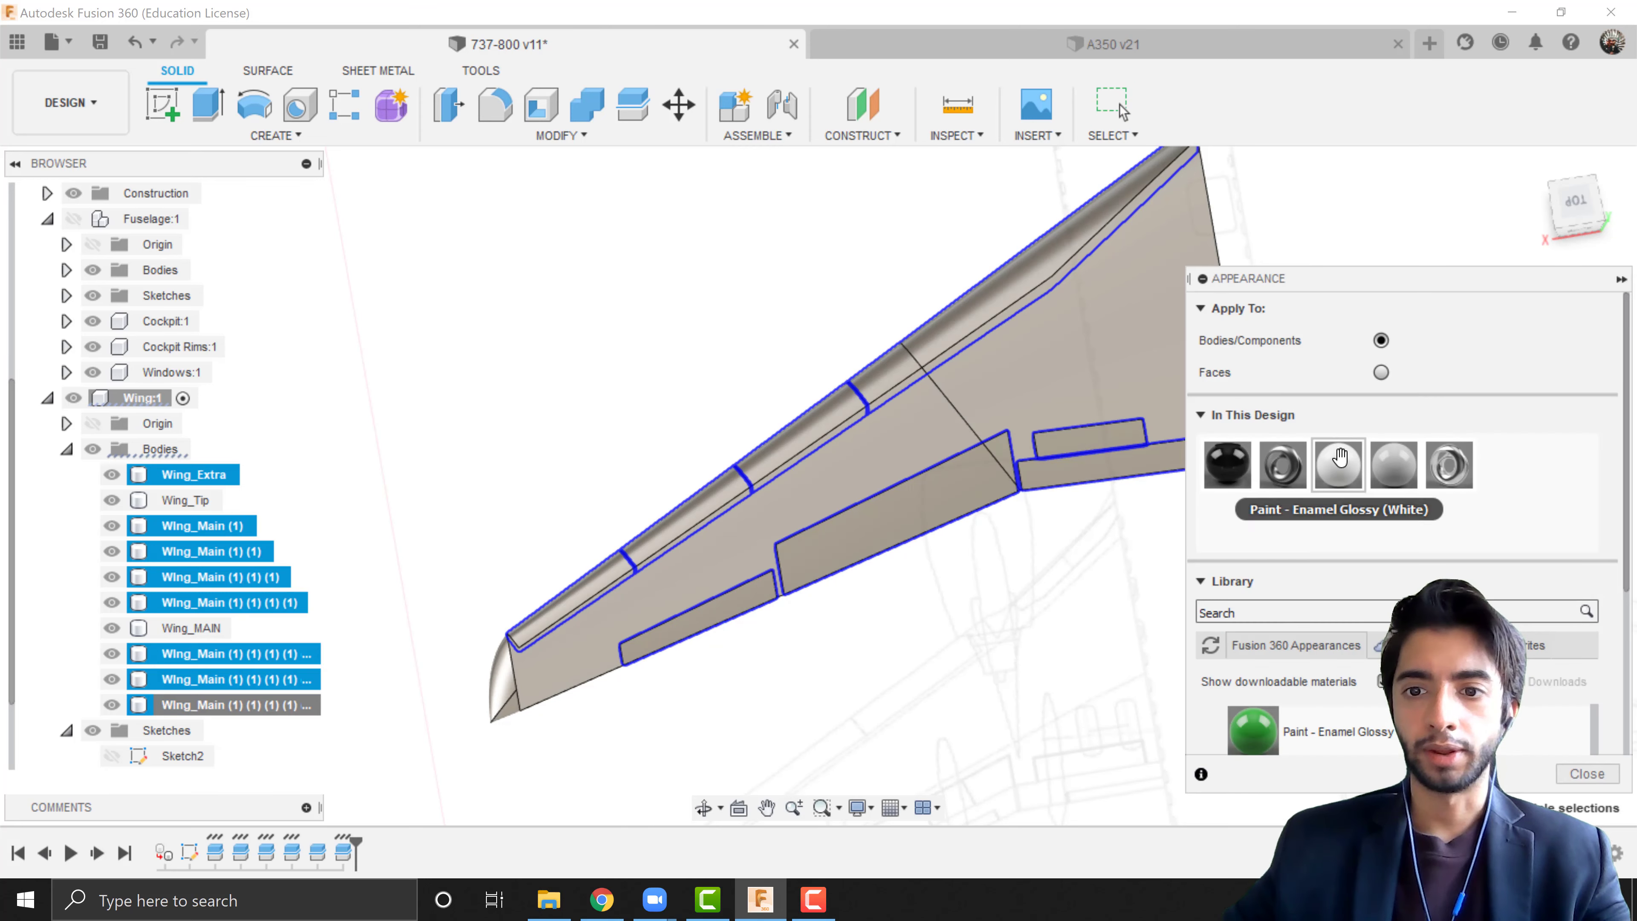
{"action": "left_click_drag", "start_coordinate": [245, 461], "coordinate": [205, 475]}
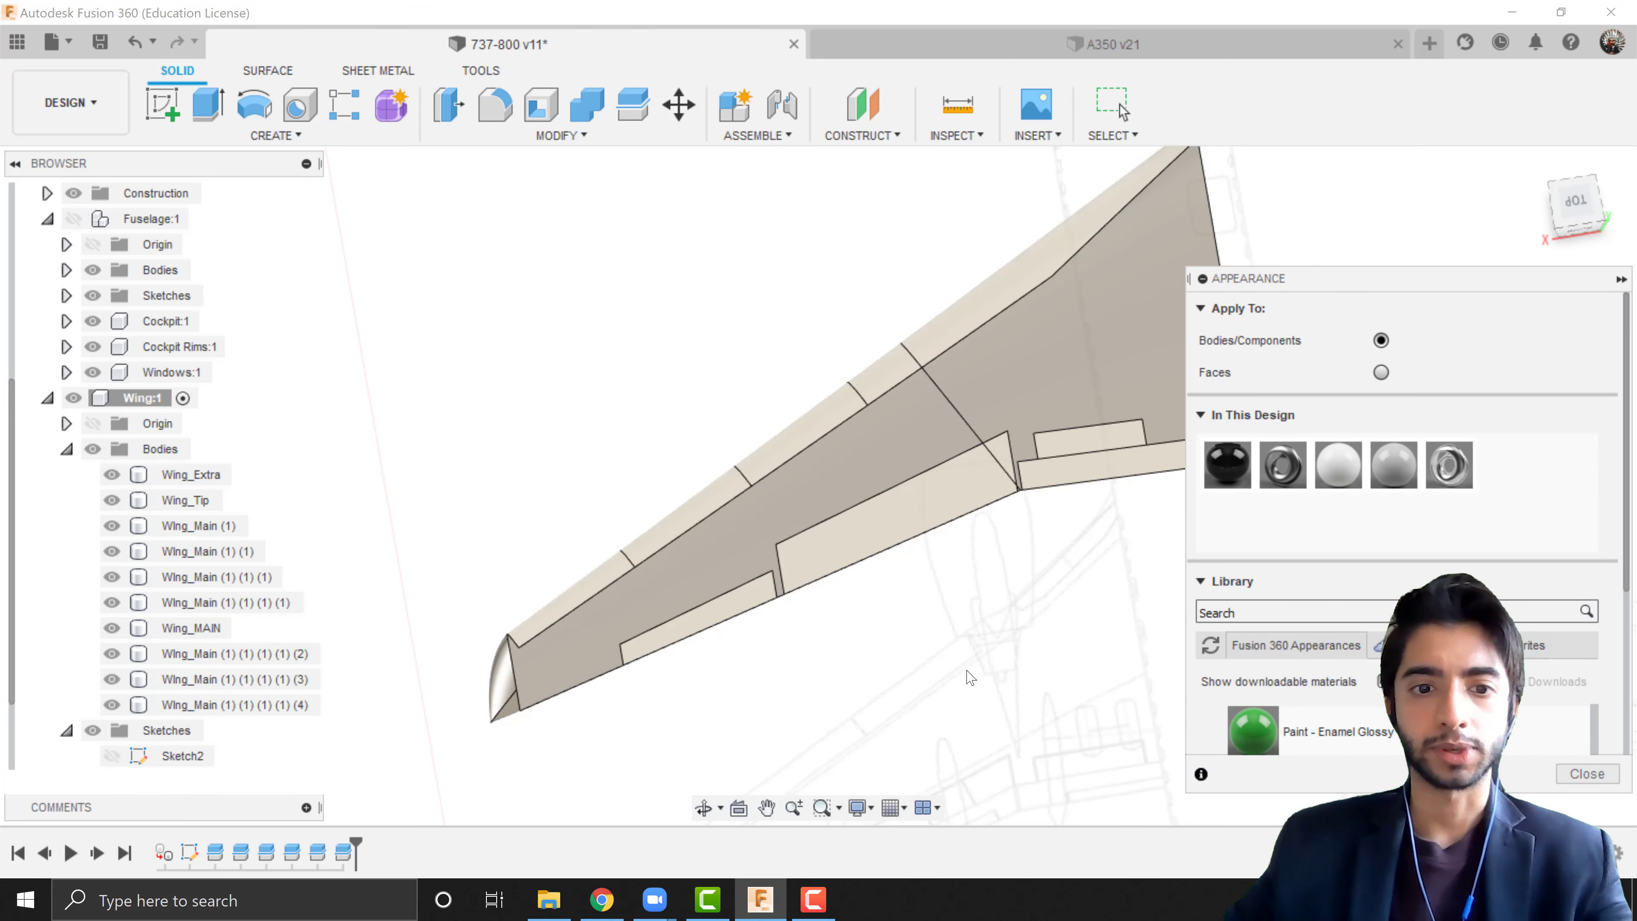
{"action": "key", "text": "Escape"}
- Apply Paint - Enamel Glossy (Blue) to the Wing_Tip body
{"action": "middle_click_drag", "start_coordinate": [978, 665], "coordinate": [858, 652], "text": "shift"}
{"action": "scroll", "coordinate": [850, 651], "scroll_direction": "up", "scroll_amount": 4}
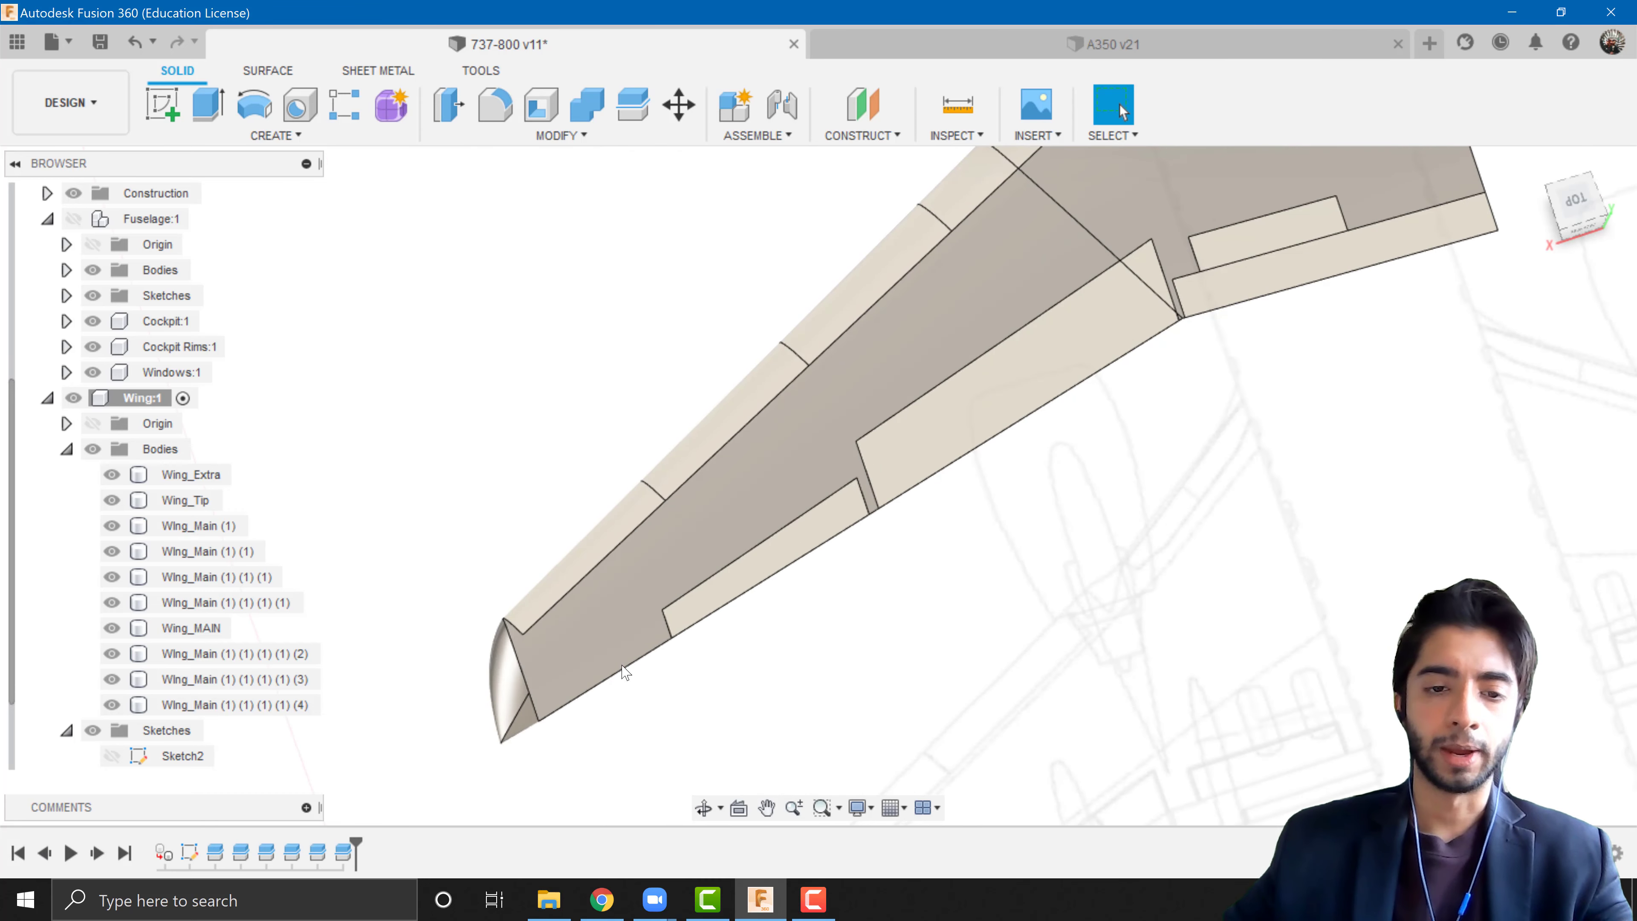
{"action": "left_click", "coordinate": [511, 703]}
{"action": "right_click", "coordinate": [182, 501]}
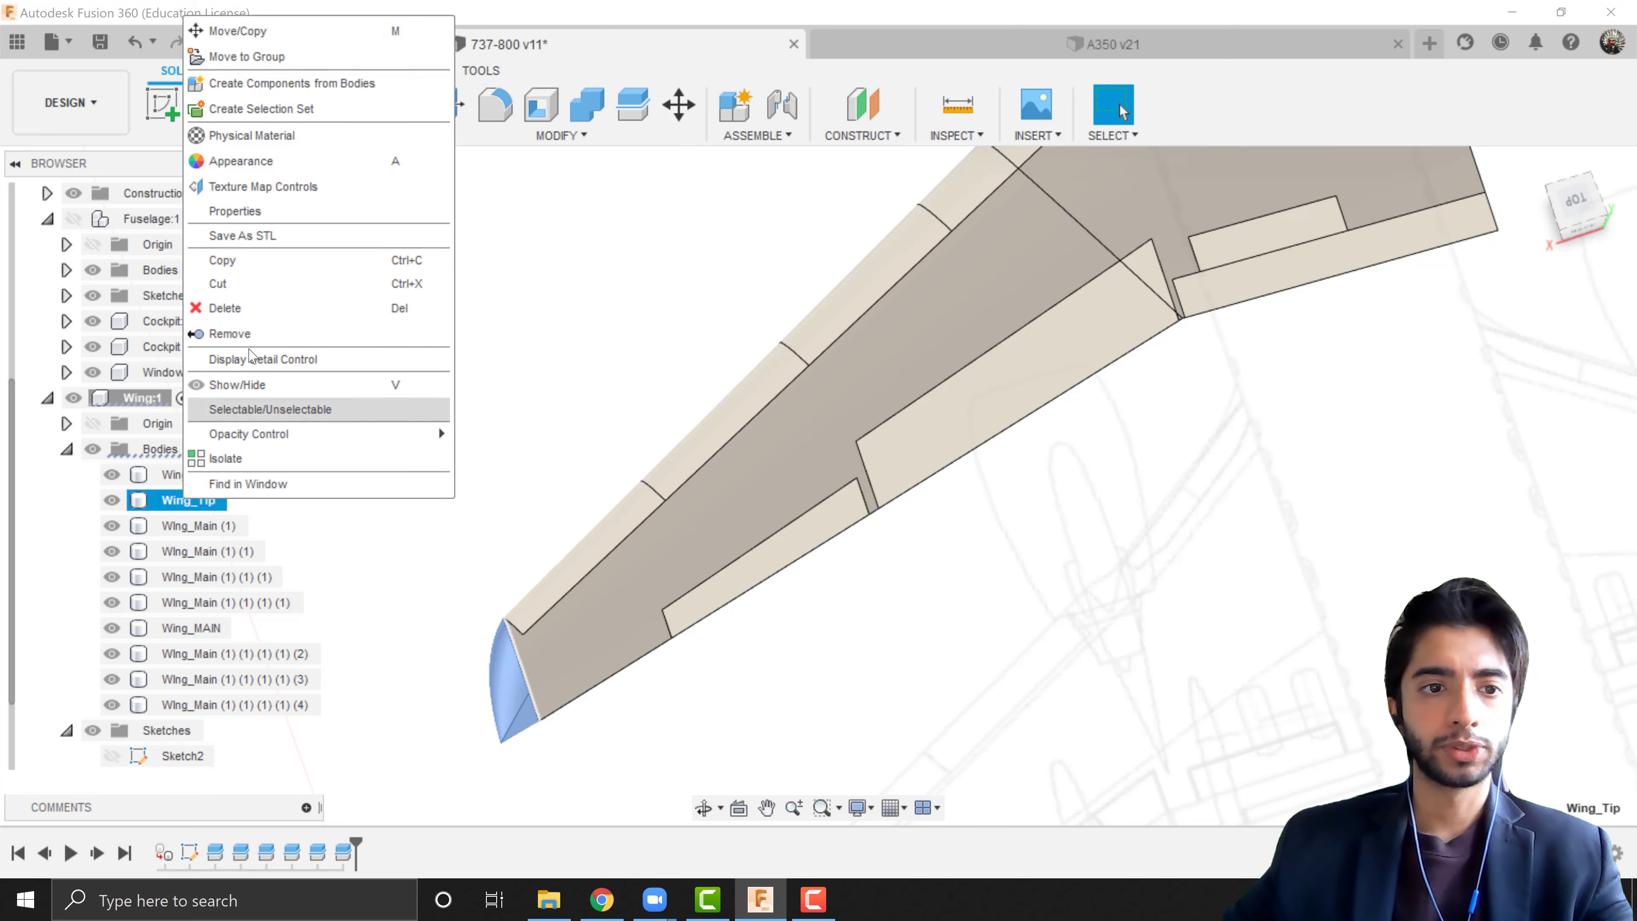
{"action": "left_click", "coordinate": [261, 162]}
{"action": "key", "text": "a"}
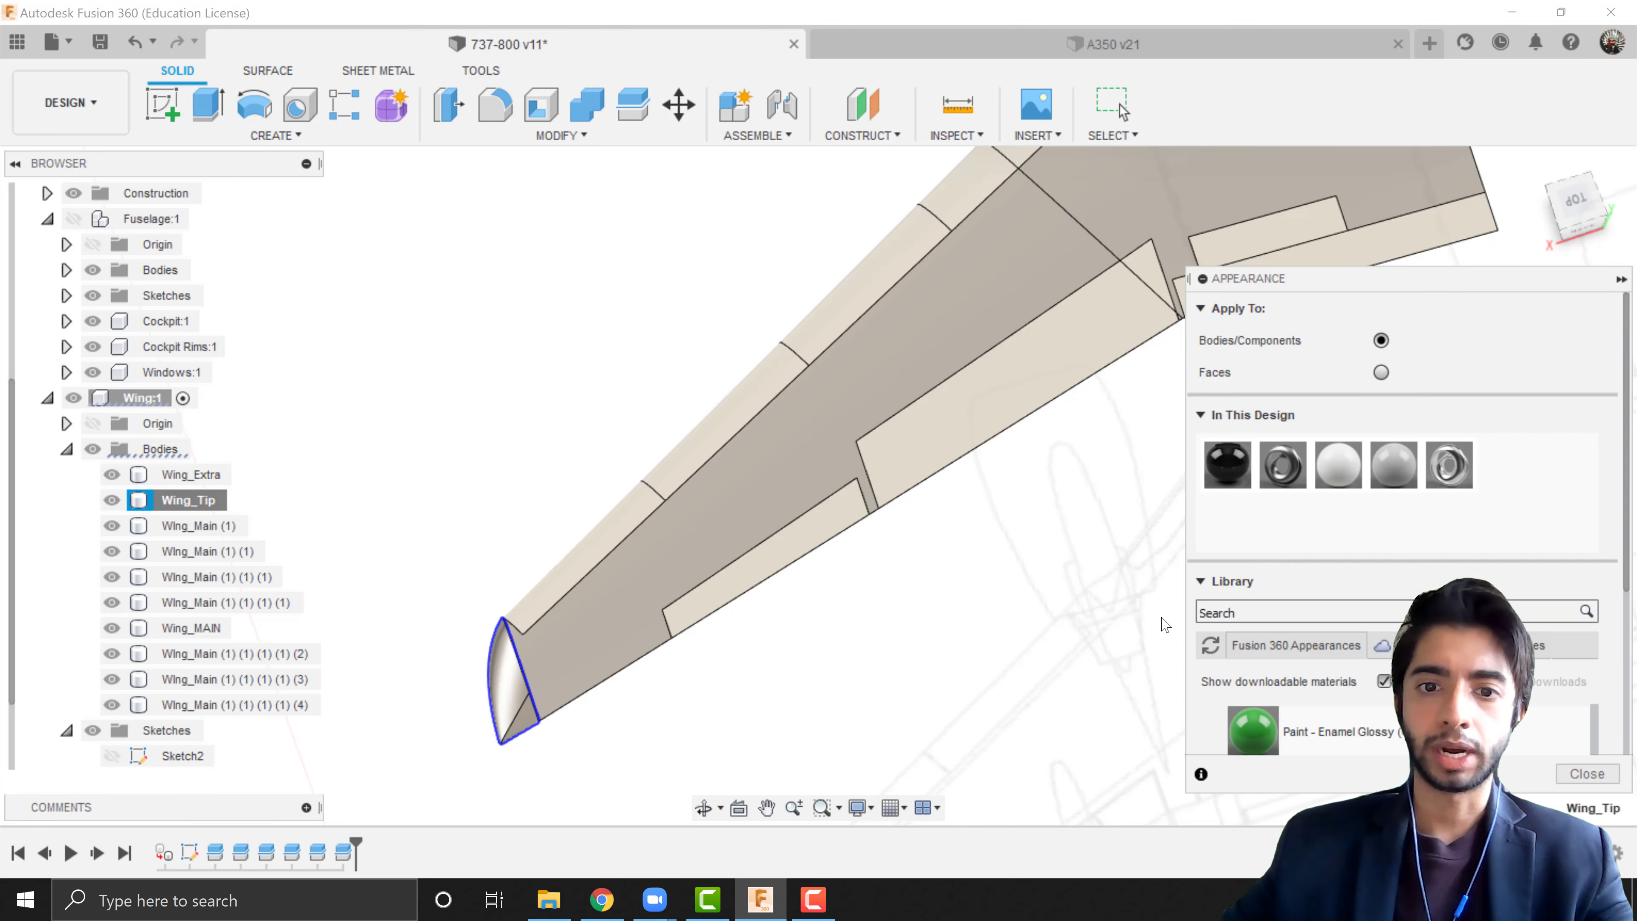
{"action": "left_click_drag", "start_coordinate": [1300, 273], "coordinate": [1188, 200]}
{"action": "scroll", "coordinate": [1355, 540], "scroll_direction": "down", "scroll_amount": 5}
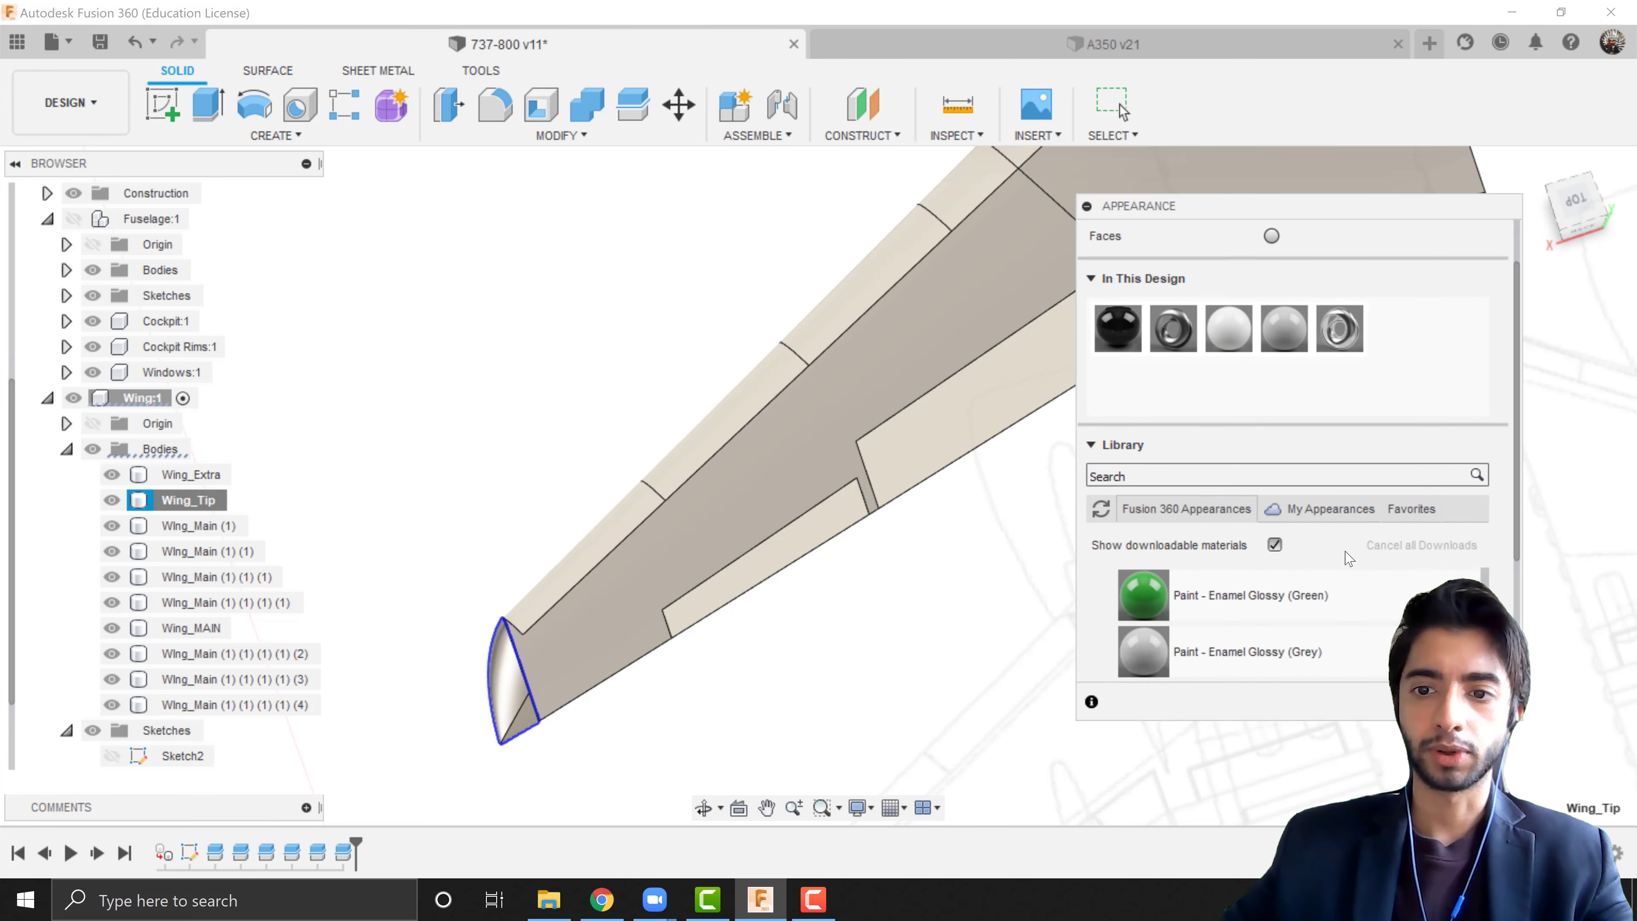
{"action": "scroll", "coordinate": [1308, 583], "scroll_direction": "up", "scroll_amount": 2}
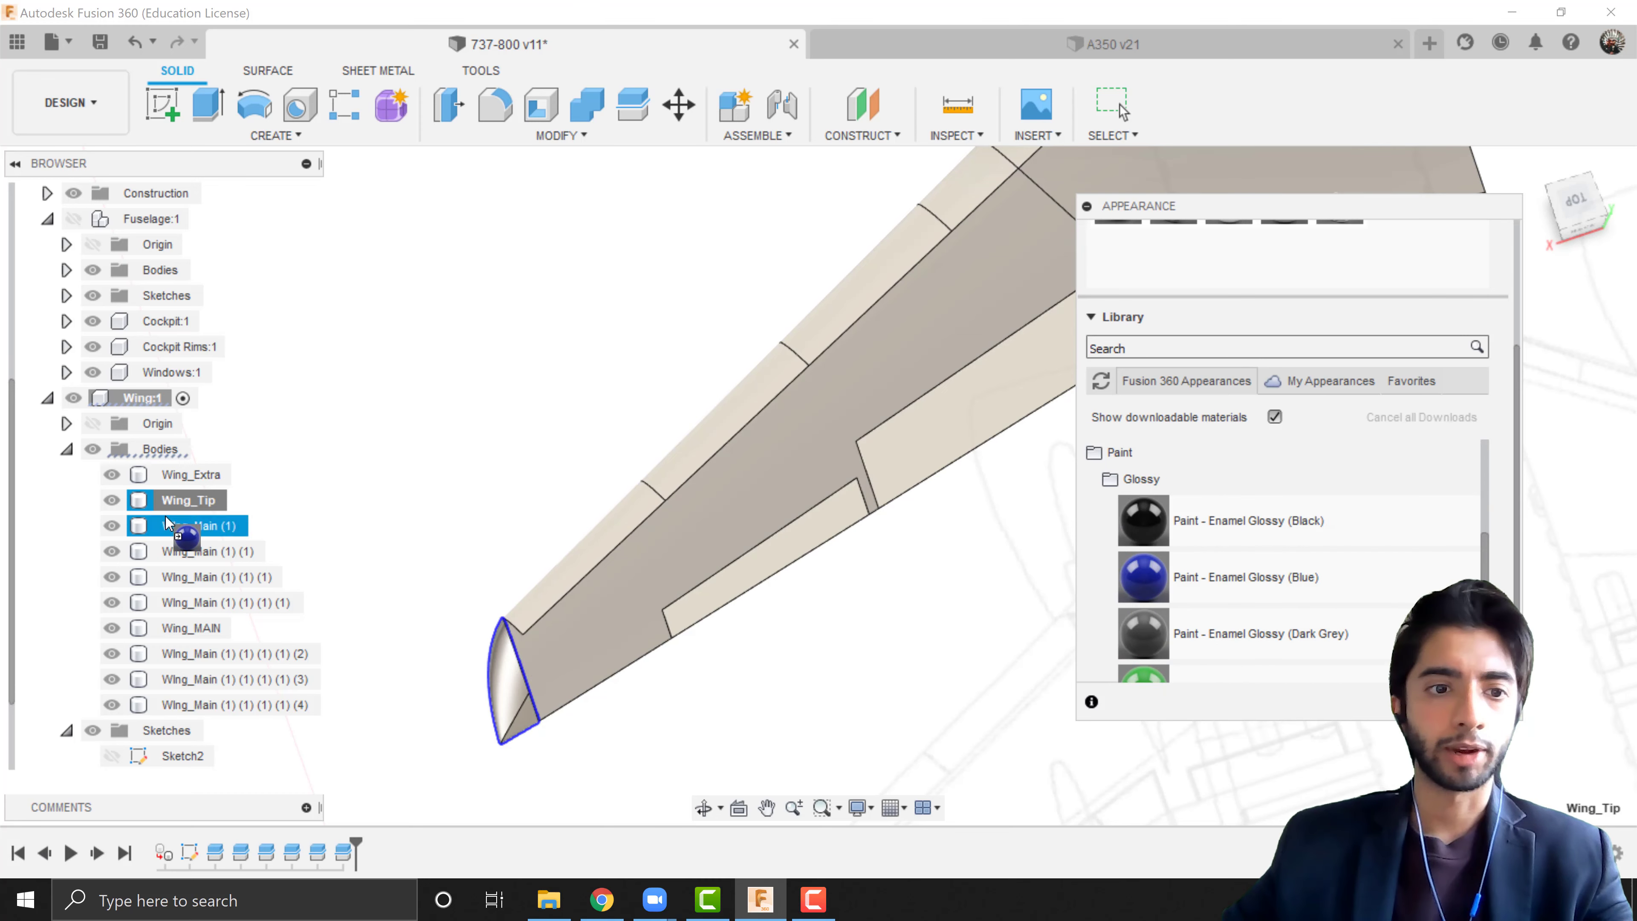
{"action": "left_click_drag", "start_coordinate": [199, 501], "coordinate": [199, 501]}
{"action": "key", "text": "Escape"}
- Switch to the Render workspace and examine the painted wing from the side and around the flaps
{"action": "scroll", "coordinate": [971, 710], "scroll_direction": "down", "scroll_amount": 4}
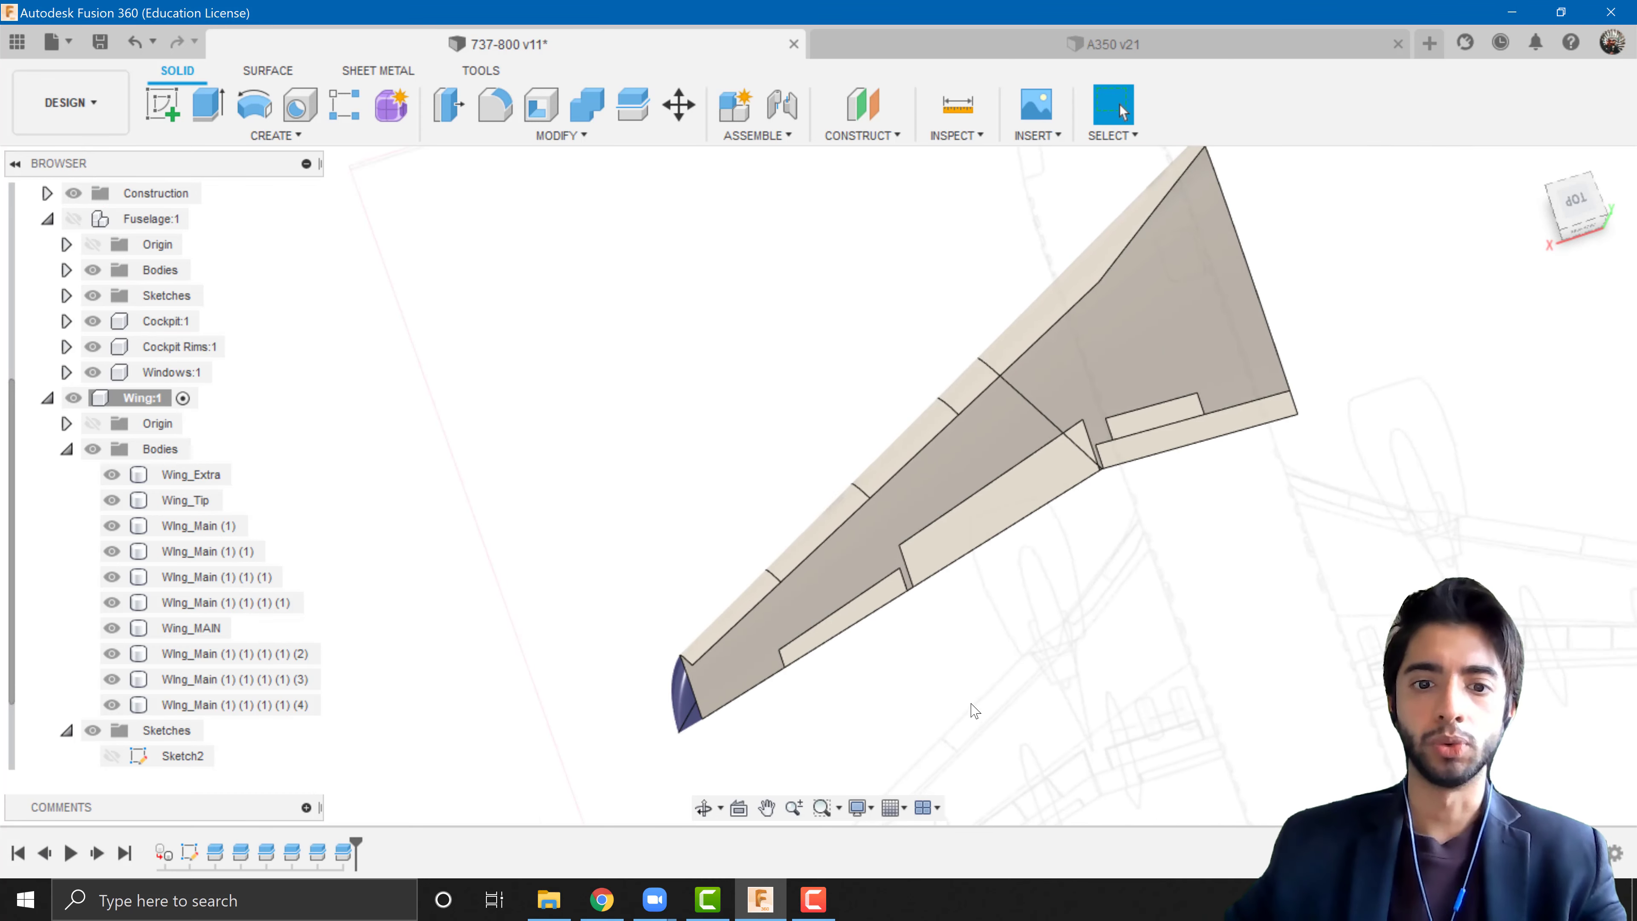
{"action": "scroll", "coordinate": [969, 686], "scroll_direction": "up", "scroll_amount": 3}
{"action": "scroll", "coordinate": [972, 691], "scroll_direction": "down", "scroll_amount": 5}
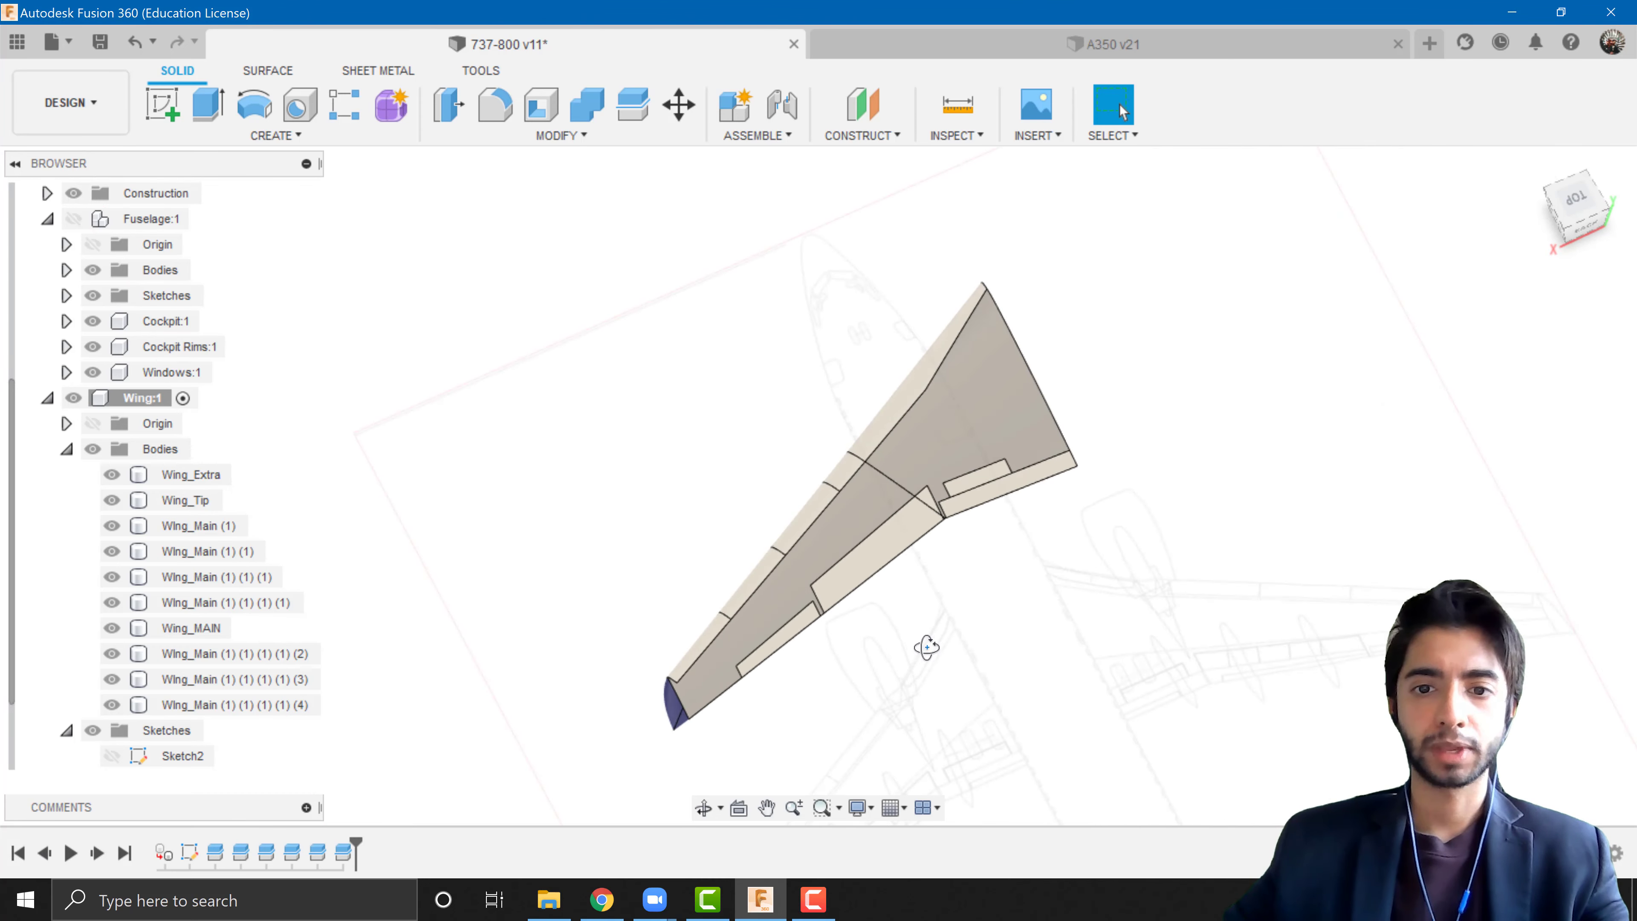
{"action": "middle_click_drag", "start_coordinate": [915, 647], "coordinate": [998, 615], "text": "shift"}
{"action": "left_click_drag", "start_coordinate": [998, 615], "coordinate": [928, 625]}
{"action": "middle_click_drag", "start_coordinate": [915, 572], "coordinate": [883, 635]}
{"action": "scroll", "coordinate": [877, 629], "scroll_direction": "up", "scroll_amount": 3}
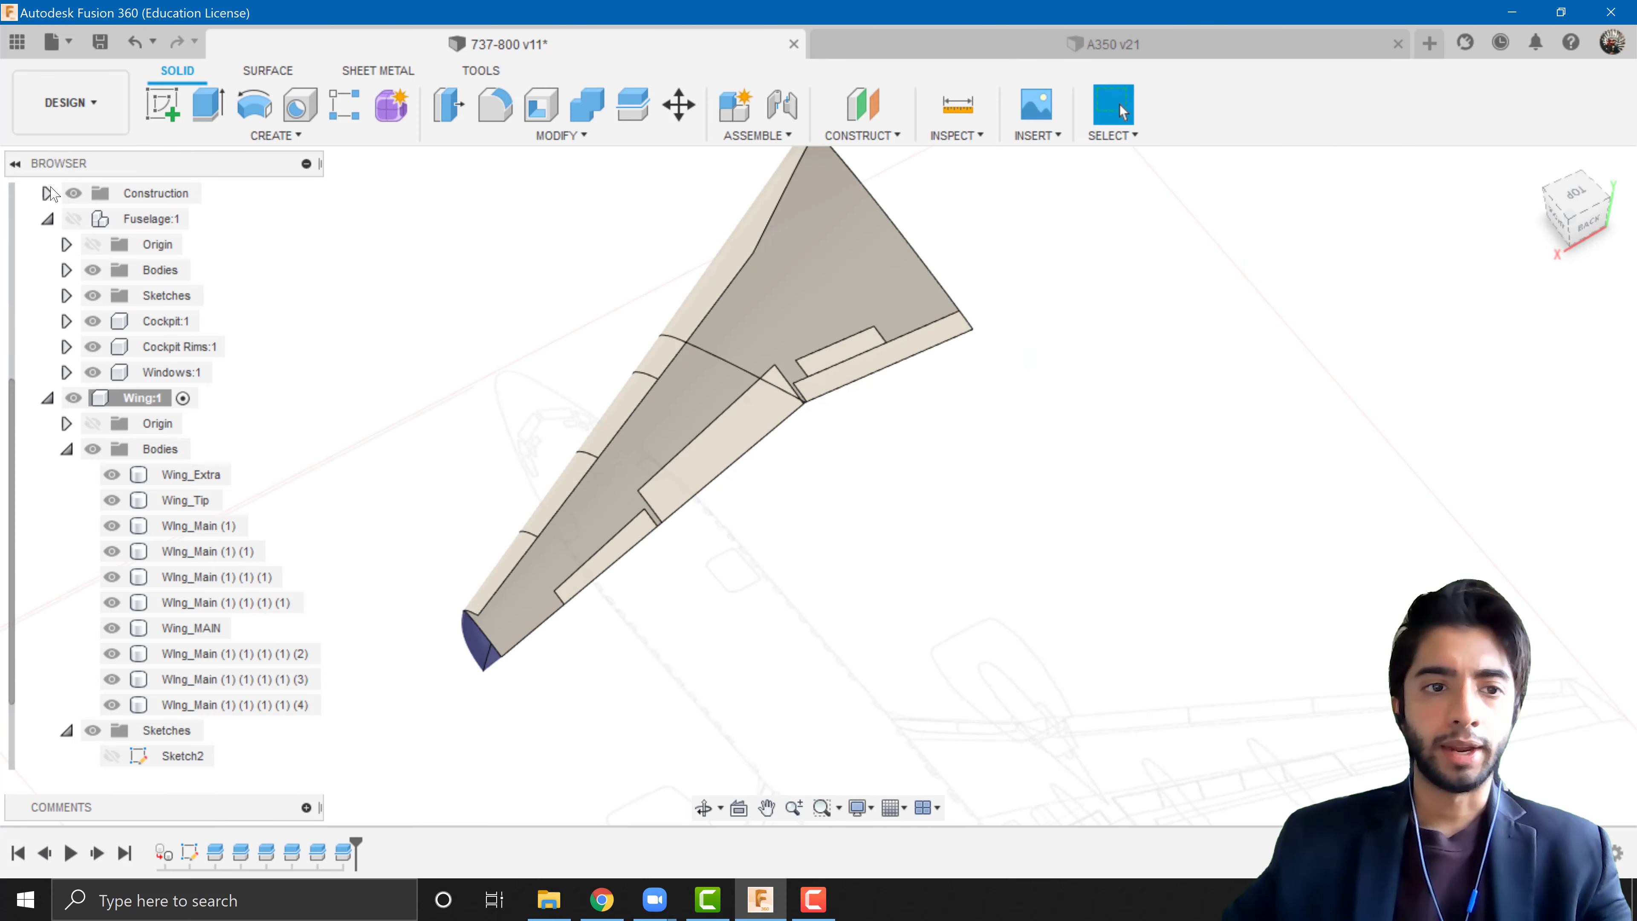
{"action": "left_click", "coordinate": [94, 116]}
{"action": "left_click", "coordinate": [45, 226]}
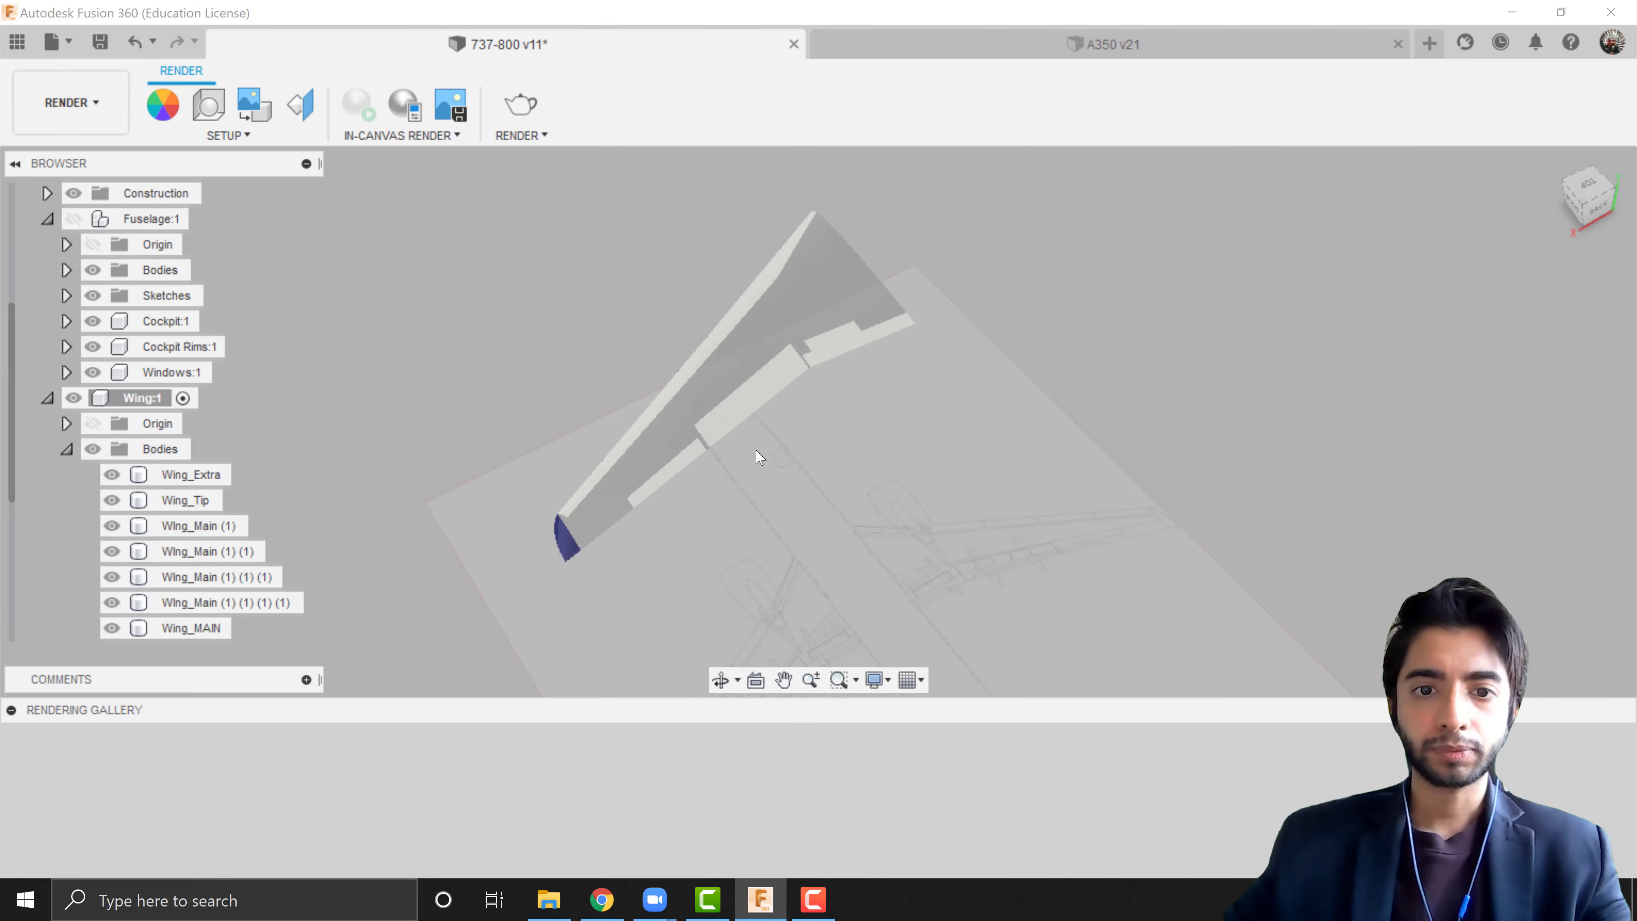
{"action": "middle_click_drag", "start_coordinate": [755, 459], "coordinate": [909, 387], "text": "shift"}
{"action": "middle_click_drag", "start_coordinate": [908, 387], "coordinate": [672, 541]}
{"action": "scroll", "coordinate": [917, 475], "scroll_direction": "up", "scroll_amount": 3}
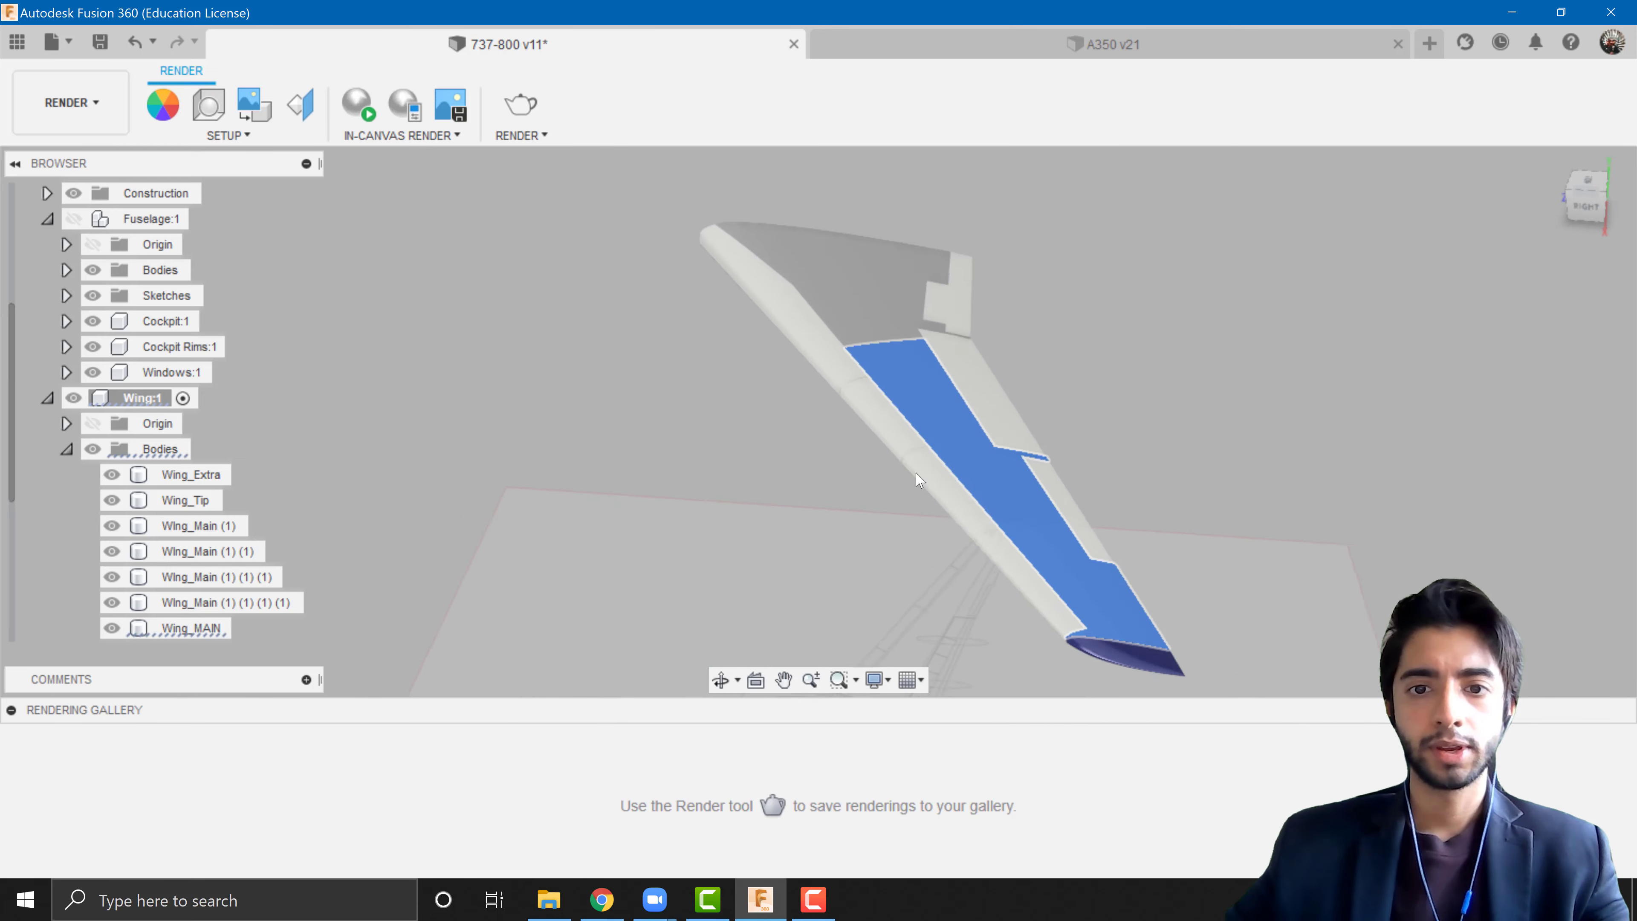
{"action": "middle_click_drag", "start_coordinate": [918, 464], "coordinate": [682, 514]}
{"action": "scroll", "coordinate": [683, 516], "scroll_direction": "up", "scroll_amount": 6}
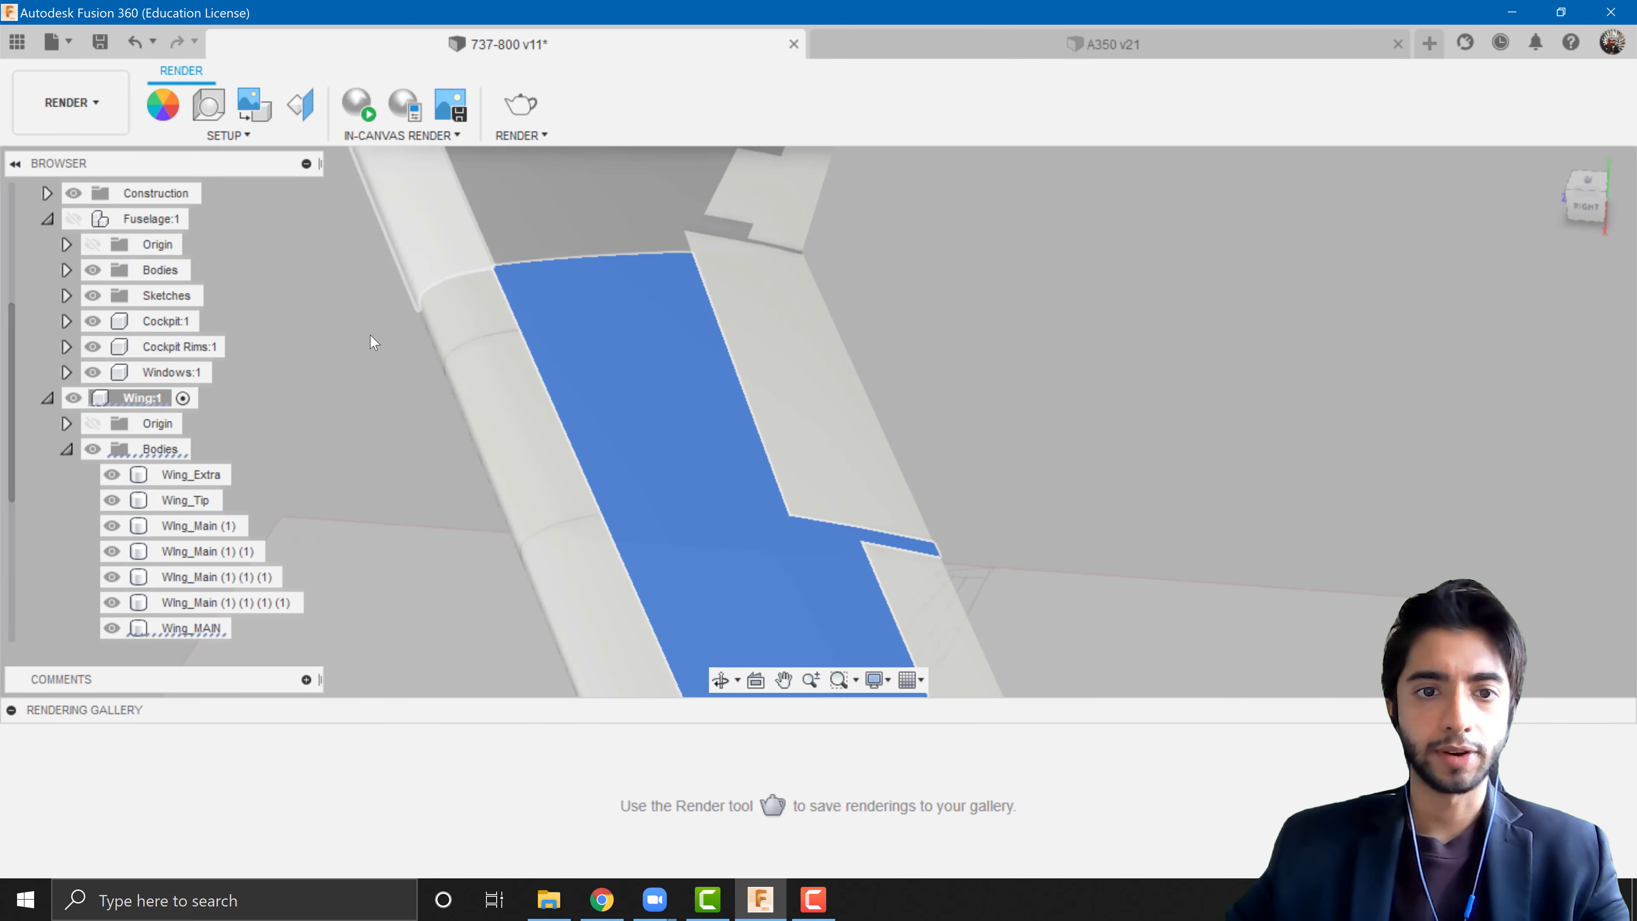
{"action": "scroll", "coordinate": [399, 323], "scroll_direction": "up", "scroll_amount": 4}
- Collapse the rendering gallery and examine the seams between the leading-edge slats up close and from several angles
{"action": "left_click", "coordinate": [11, 709]}
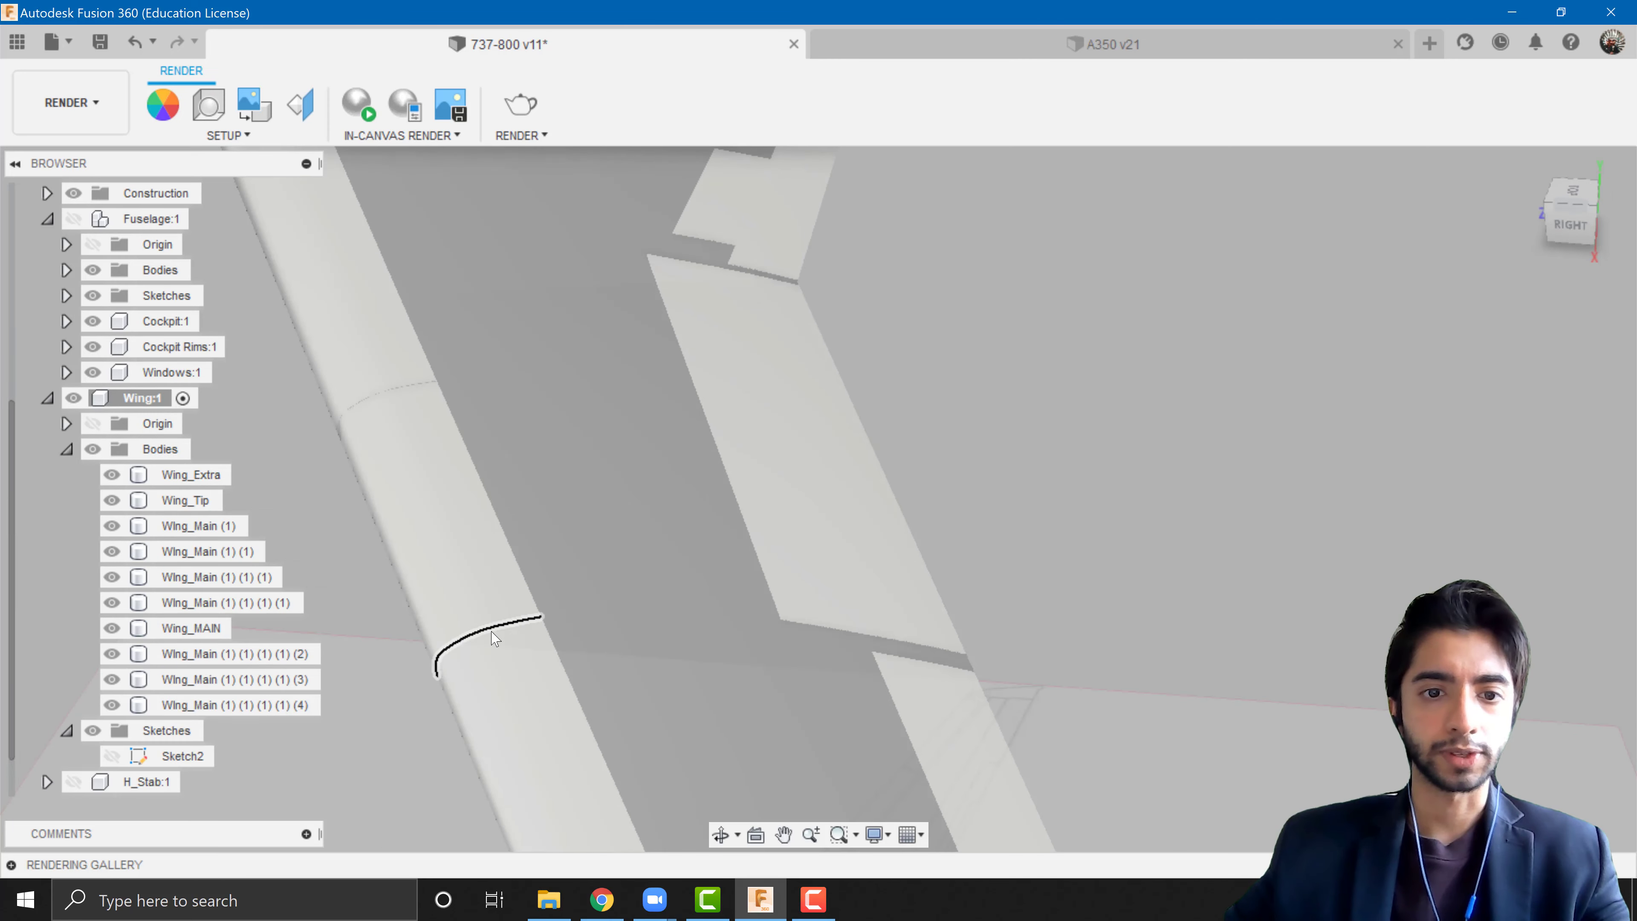
{"action": "middle_click_drag", "start_coordinate": [445, 703], "coordinate": [636, 564]}
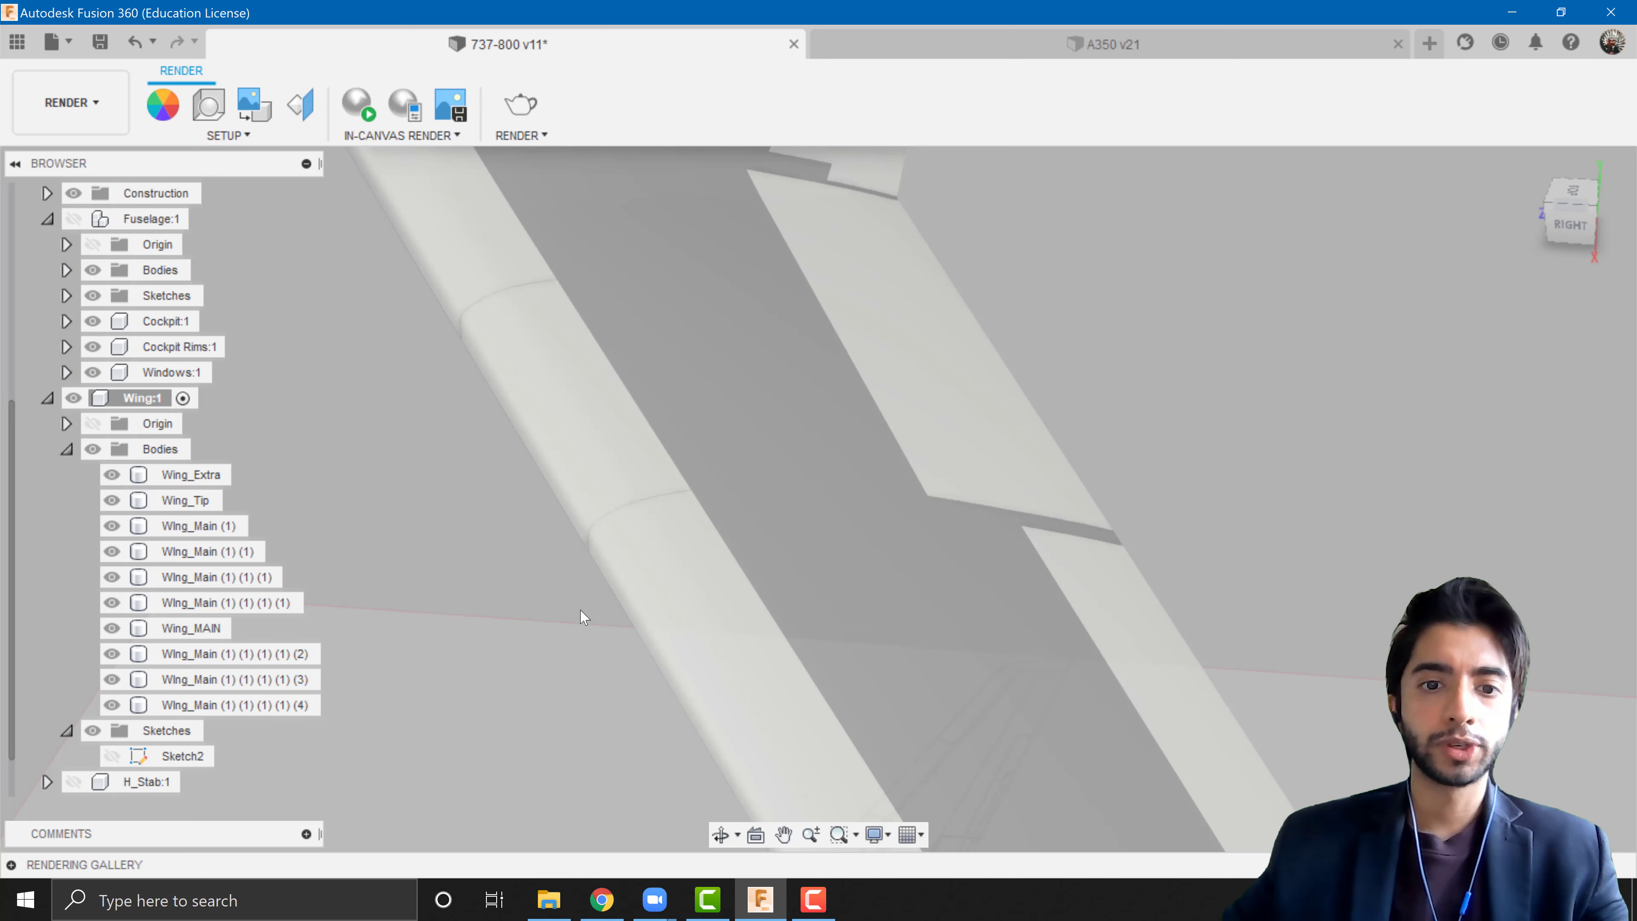
{"action": "middle_click_drag", "start_coordinate": [612, 617], "coordinate": [766, 603], "text": "shift"}
{"action": "scroll", "coordinate": [826, 587], "scroll_direction": "up", "scroll_amount": 5}
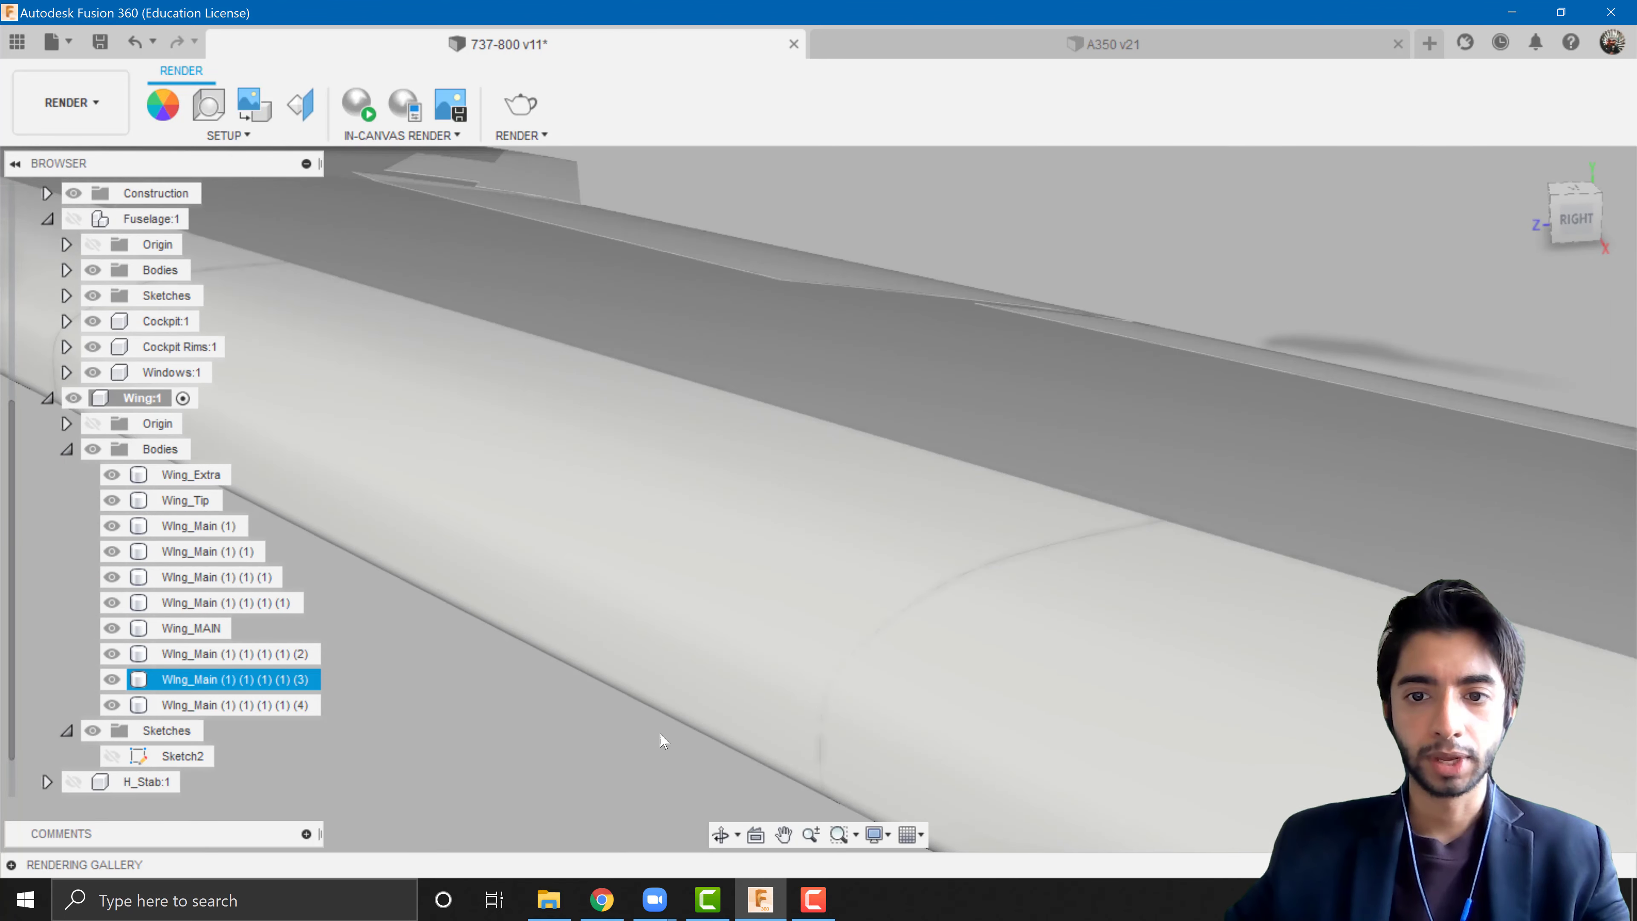
{"action": "scroll", "coordinate": [581, 740], "scroll_direction": "down", "scroll_amount": 3}
{"action": "middle_click_drag", "start_coordinate": [582, 739], "coordinate": [519, 524], "text": "shift"}
{"action": "scroll", "coordinate": [1096, 650], "scroll_direction": "down", "scroll_amount": 4}
{"action": "middle_click_drag", "start_coordinate": [902, 570], "coordinate": [702, 516]}
{"action": "scroll", "coordinate": [891, 582], "scroll_direction": "down", "scroll_amount": 4}
{"action": "middle_click_drag", "start_coordinate": [848, 571], "coordinate": [59, 187], "text": "shift"}
- Back in the Design workspace, show the Fuselage component and activate the top-level 737-800 component
{"action": "left_click", "coordinate": [58, 103]}
{"action": "left_click", "coordinate": [71, 155]}
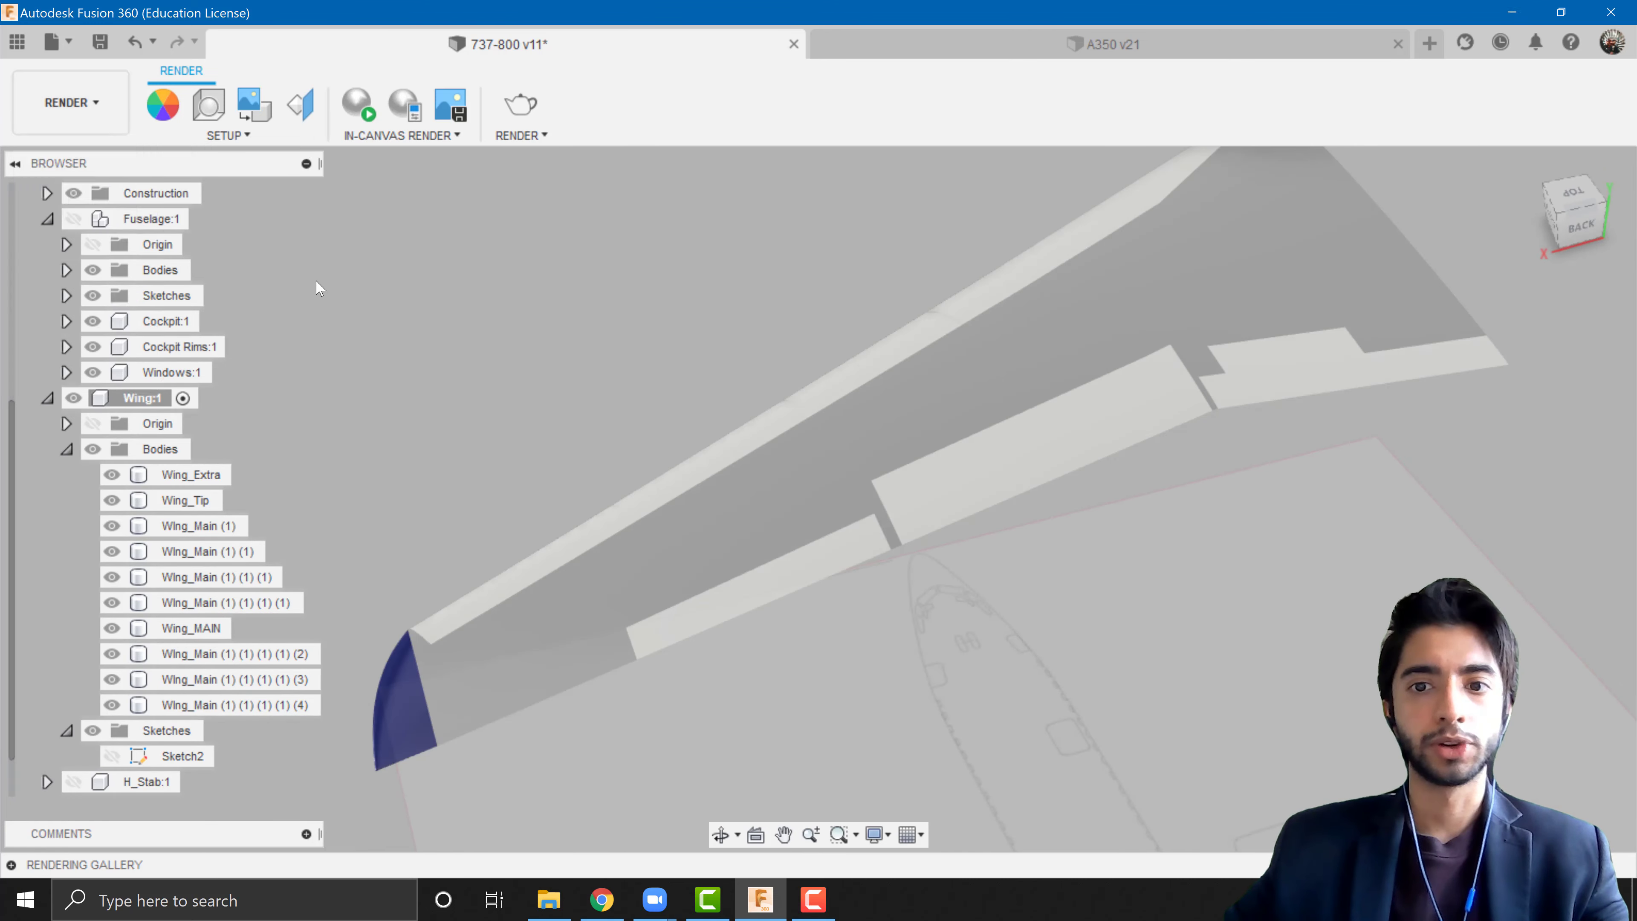
{"action": "scroll", "coordinate": [969, 523], "scroll_direction": "down", "scroll_amount": 5}
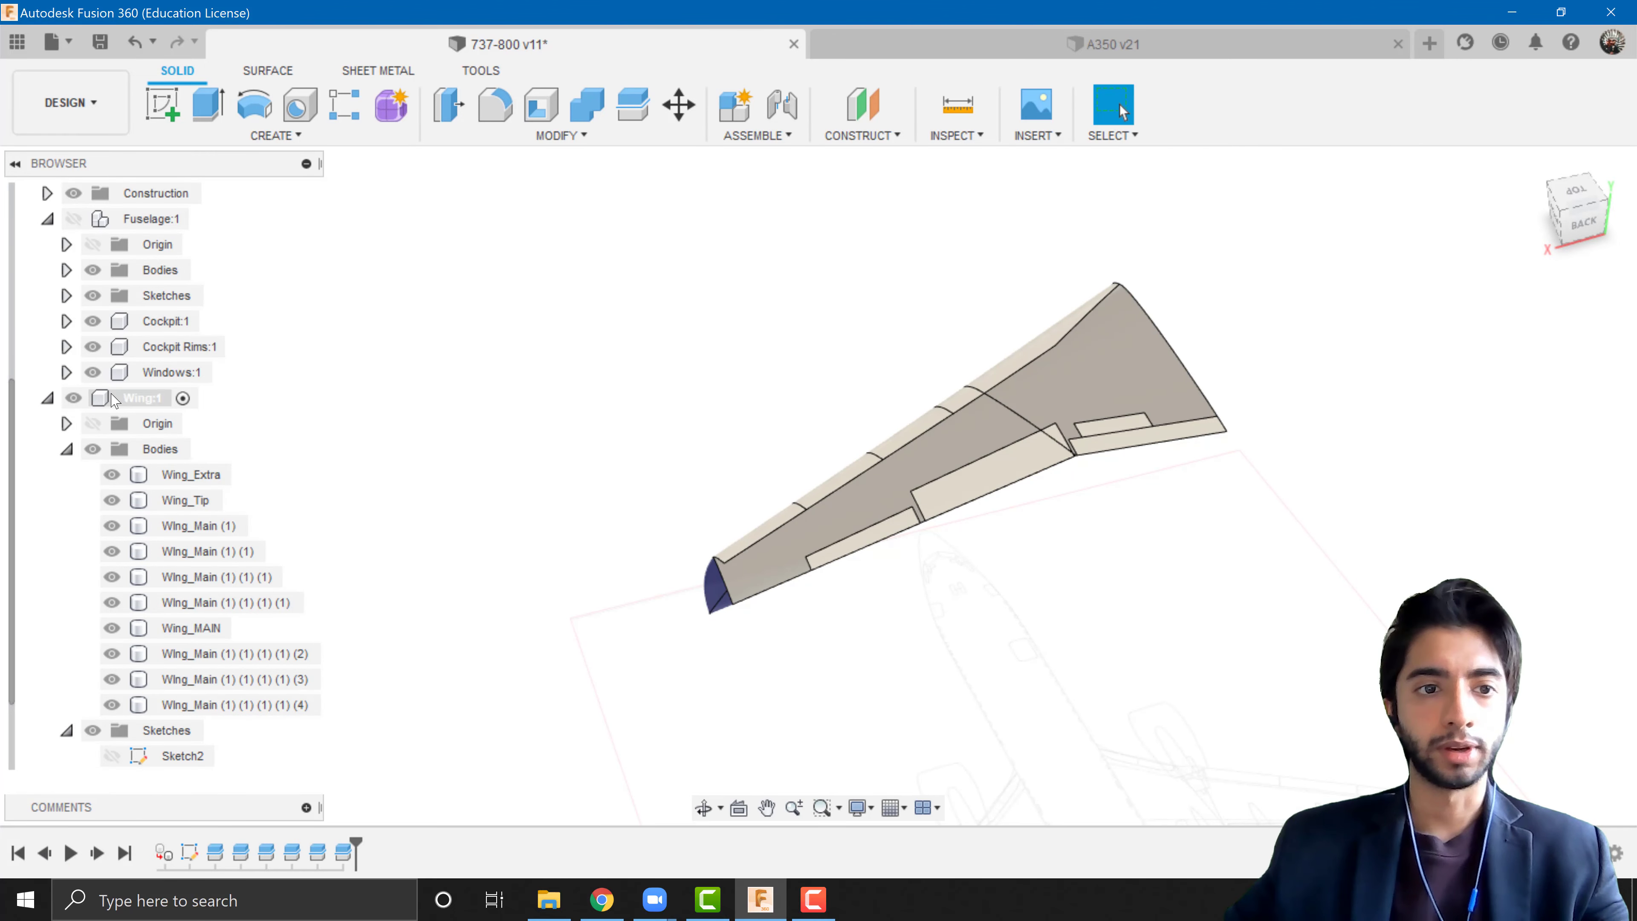
{"action": "scroll", "coordinate": [115, 399], "scroll_direction": "up", "scroll_amount": 3}
{"action": "left_click", "coordinate": [73, 295]}
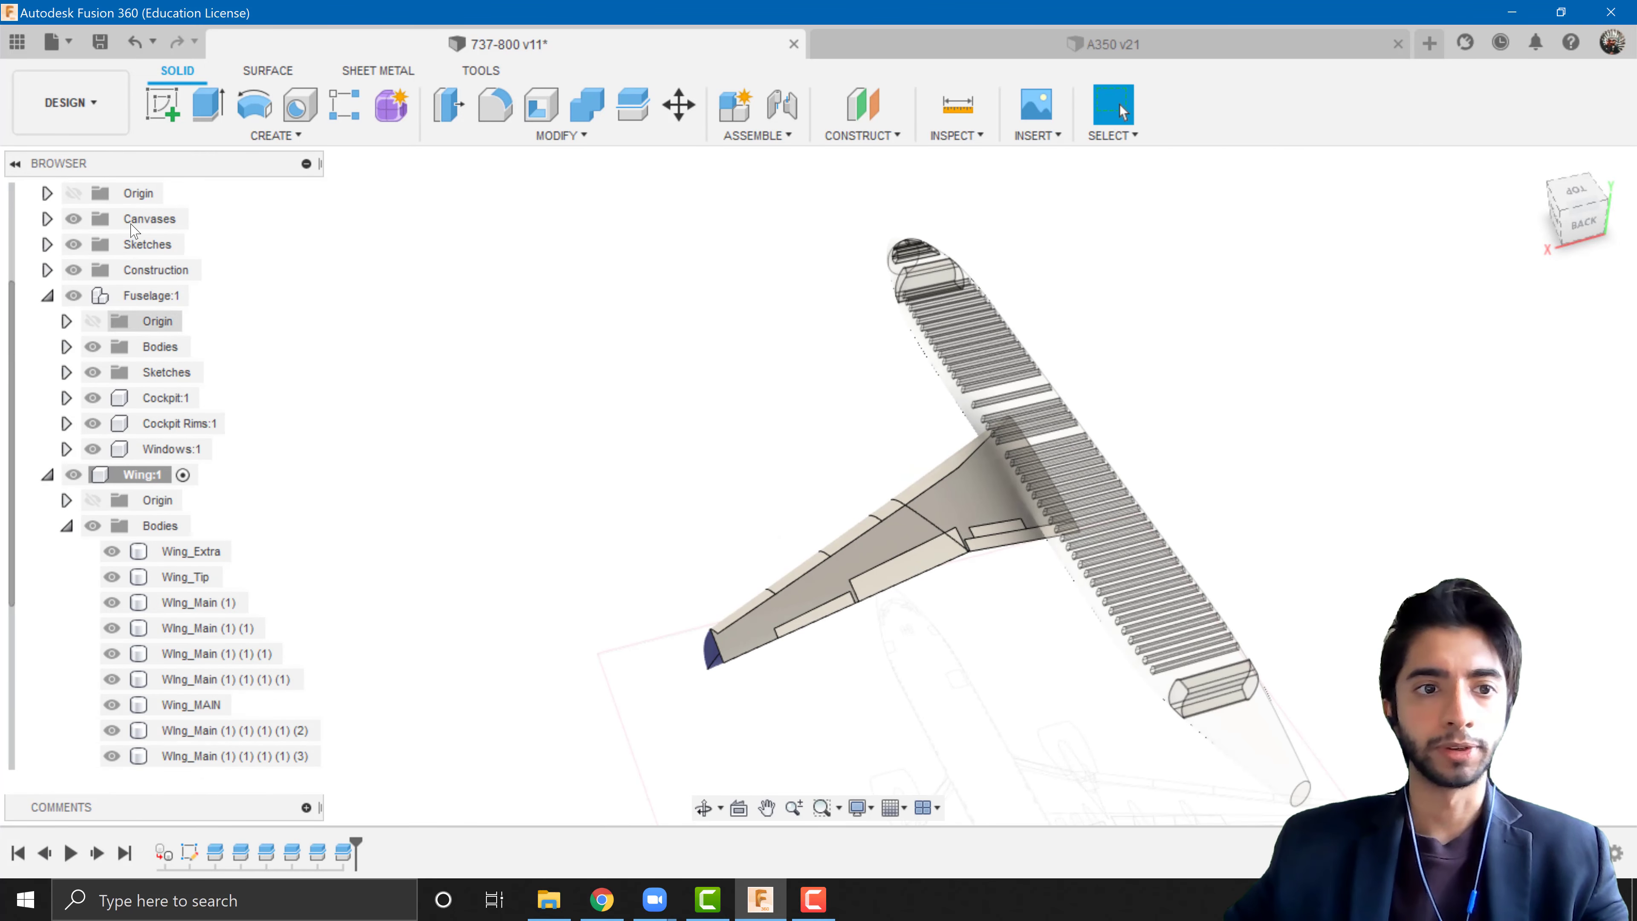
{"action": "scroll", "coordinate": [132, 229], "scroll_direction": "up", "scroll_amount": 3}
{"action": "double_click", "coordinate": [135, 192]}
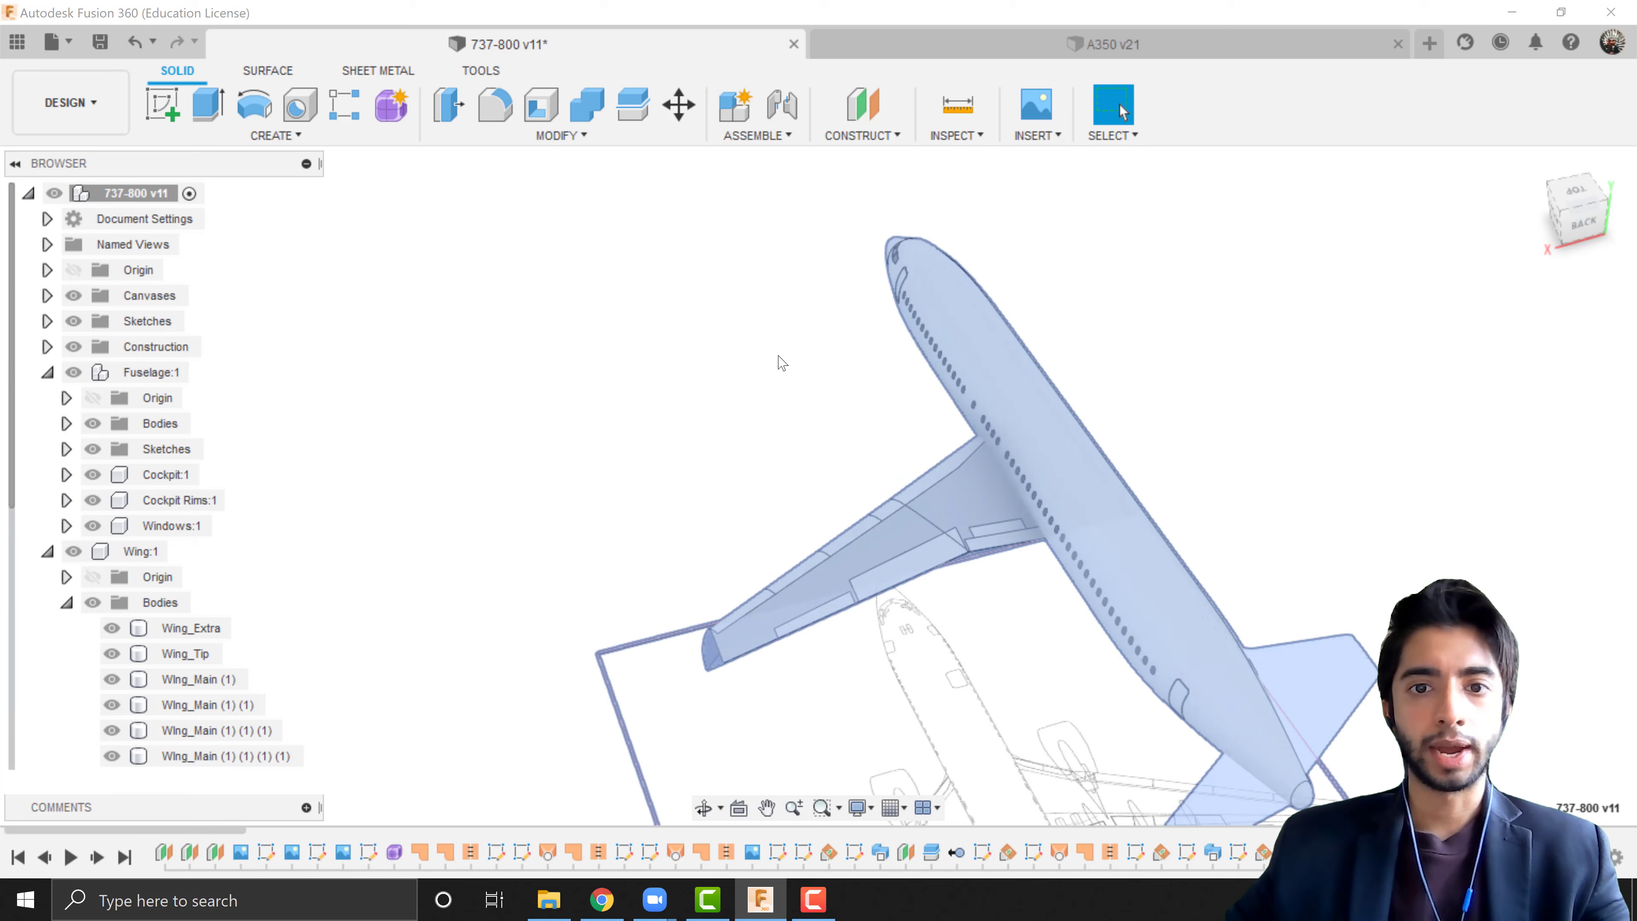
- Examine the cockpit windows and their rims up close, and switch to the Render workspace to view the nose and fuselage
{"action": "middle_click_drag", "start_coordinate": [783, 310], "coordinate": [947, 283], "text": "shift"}
{"action": "scroll", "coordinate": [483, 509], "scroll_direction": "up", "scroll_amount": 4}
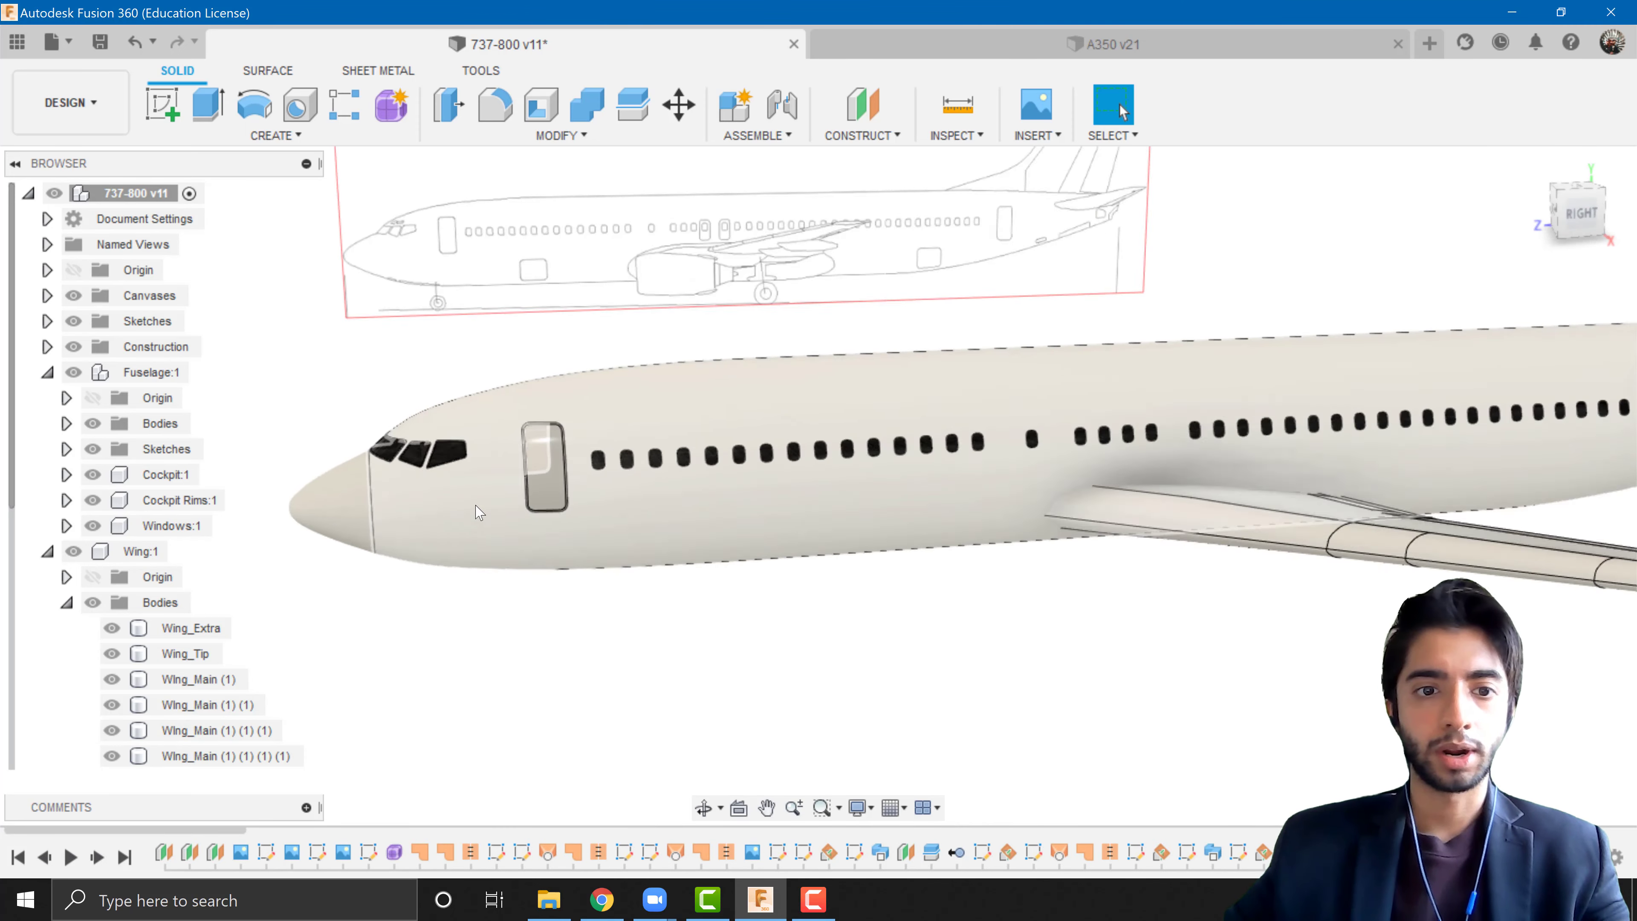
{"action": "scroll", "coordinate": [478, 511], "scroll_direction": "up", "scroll_amount": 8}
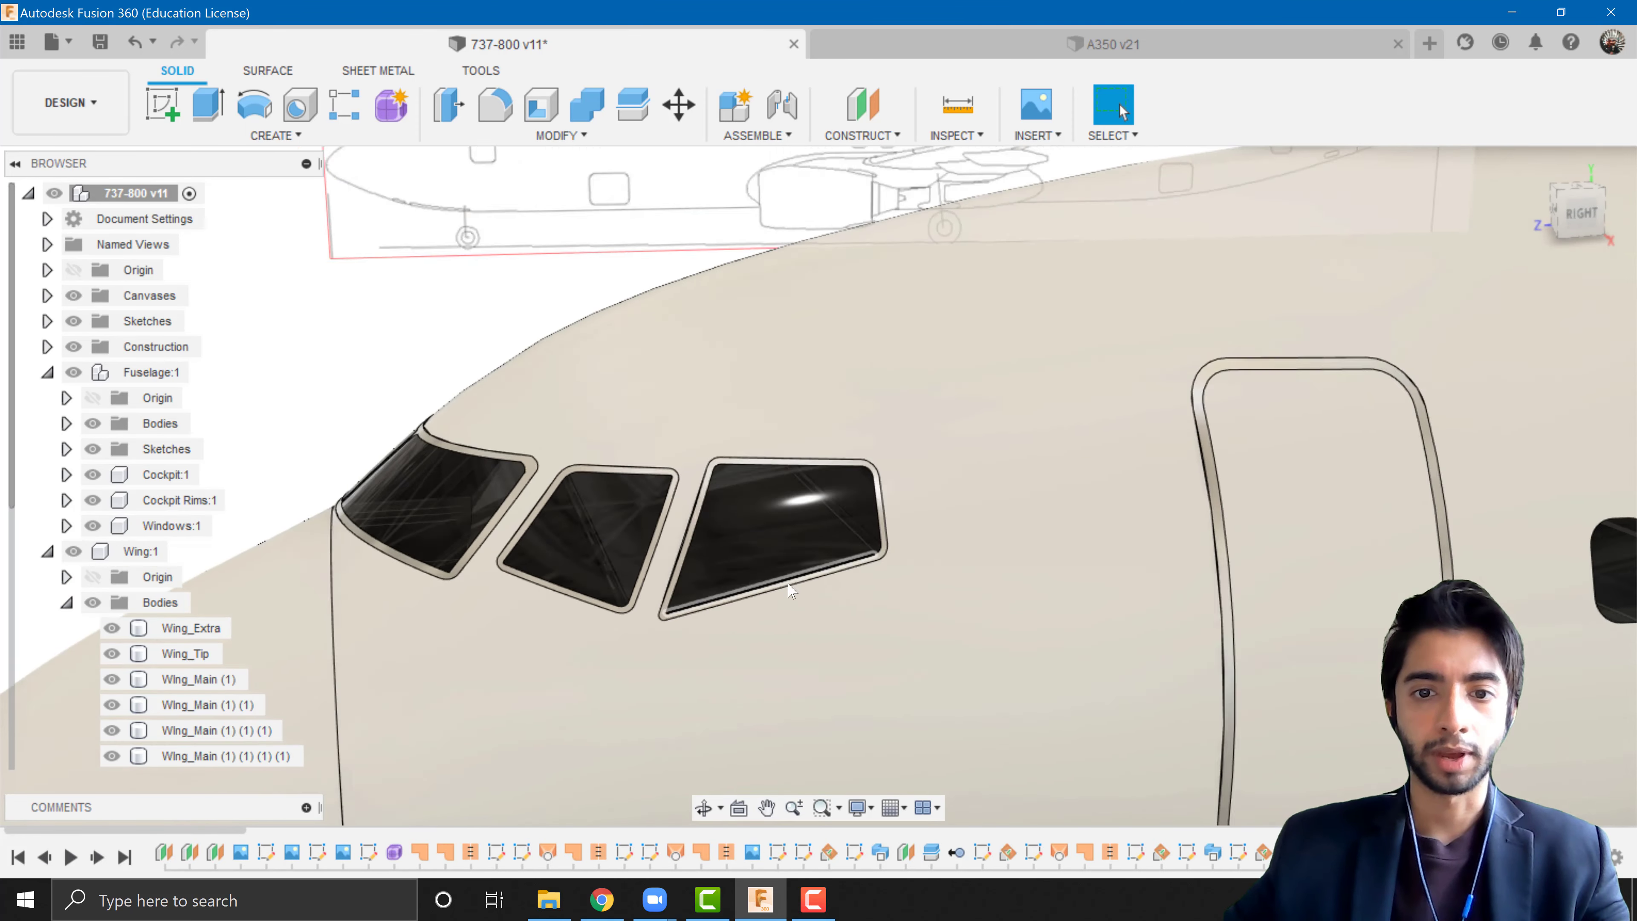
{"action": "scroll", "coordinate": [791, 590], "scroll_direction": "up", "scroll_amount": 6}
{"action": "scroll", "coordinate": [797, 592], "scroll_direction": "down", "scroll_amount": 4}
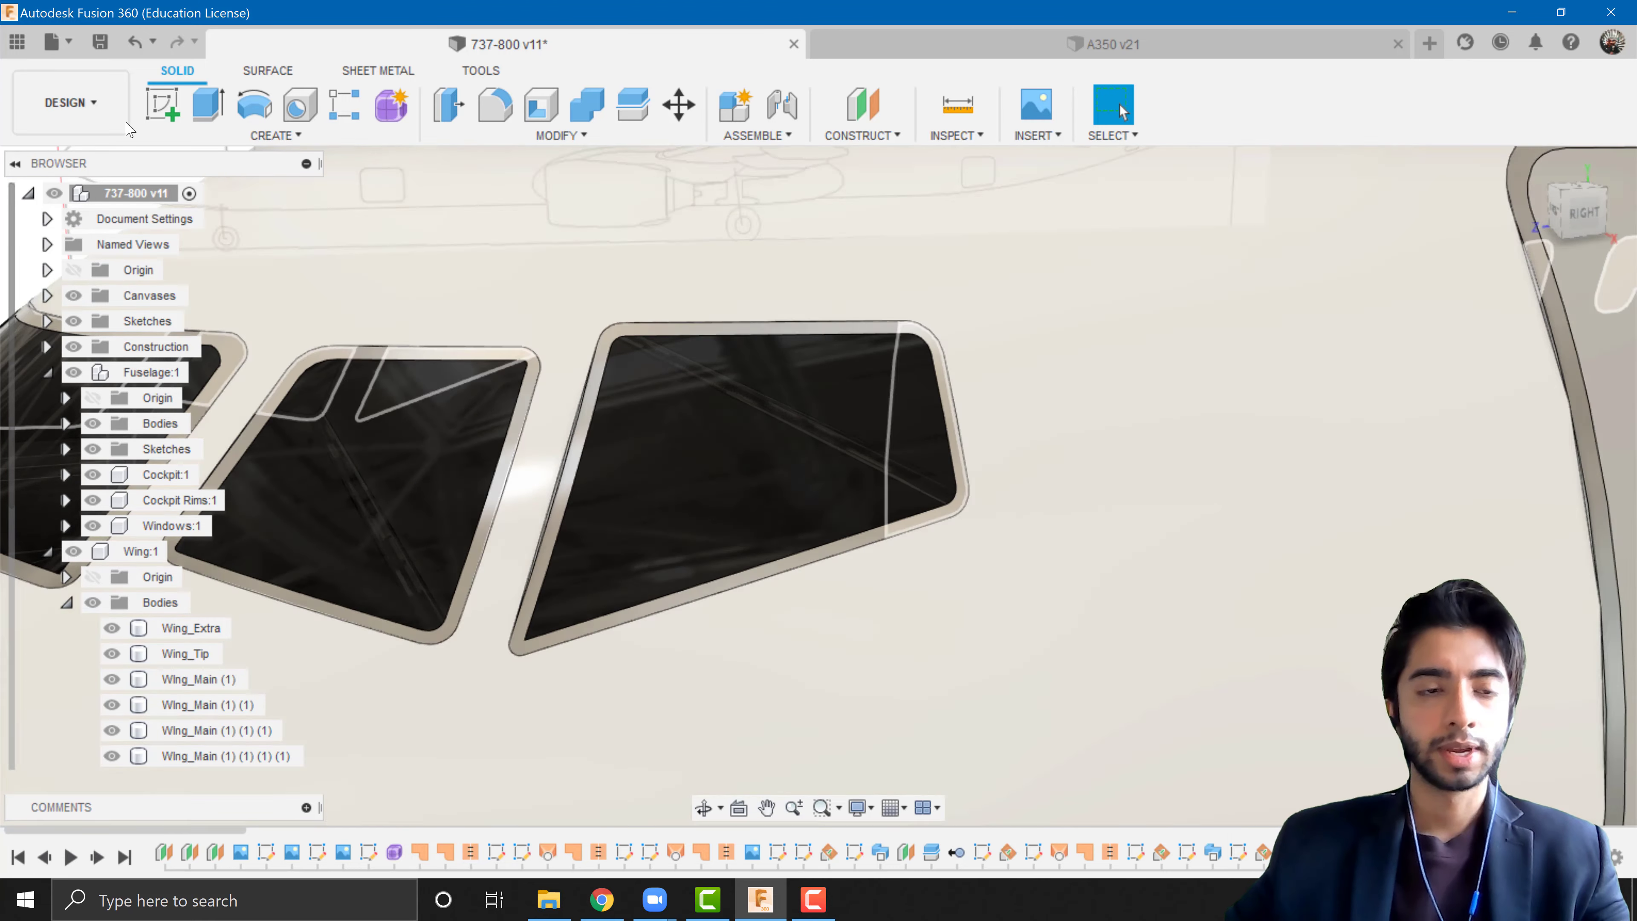
{"action": "left_click", "coordinate": [125, 128]}
{"action": "left_click", "coordinate": [51, 230]}
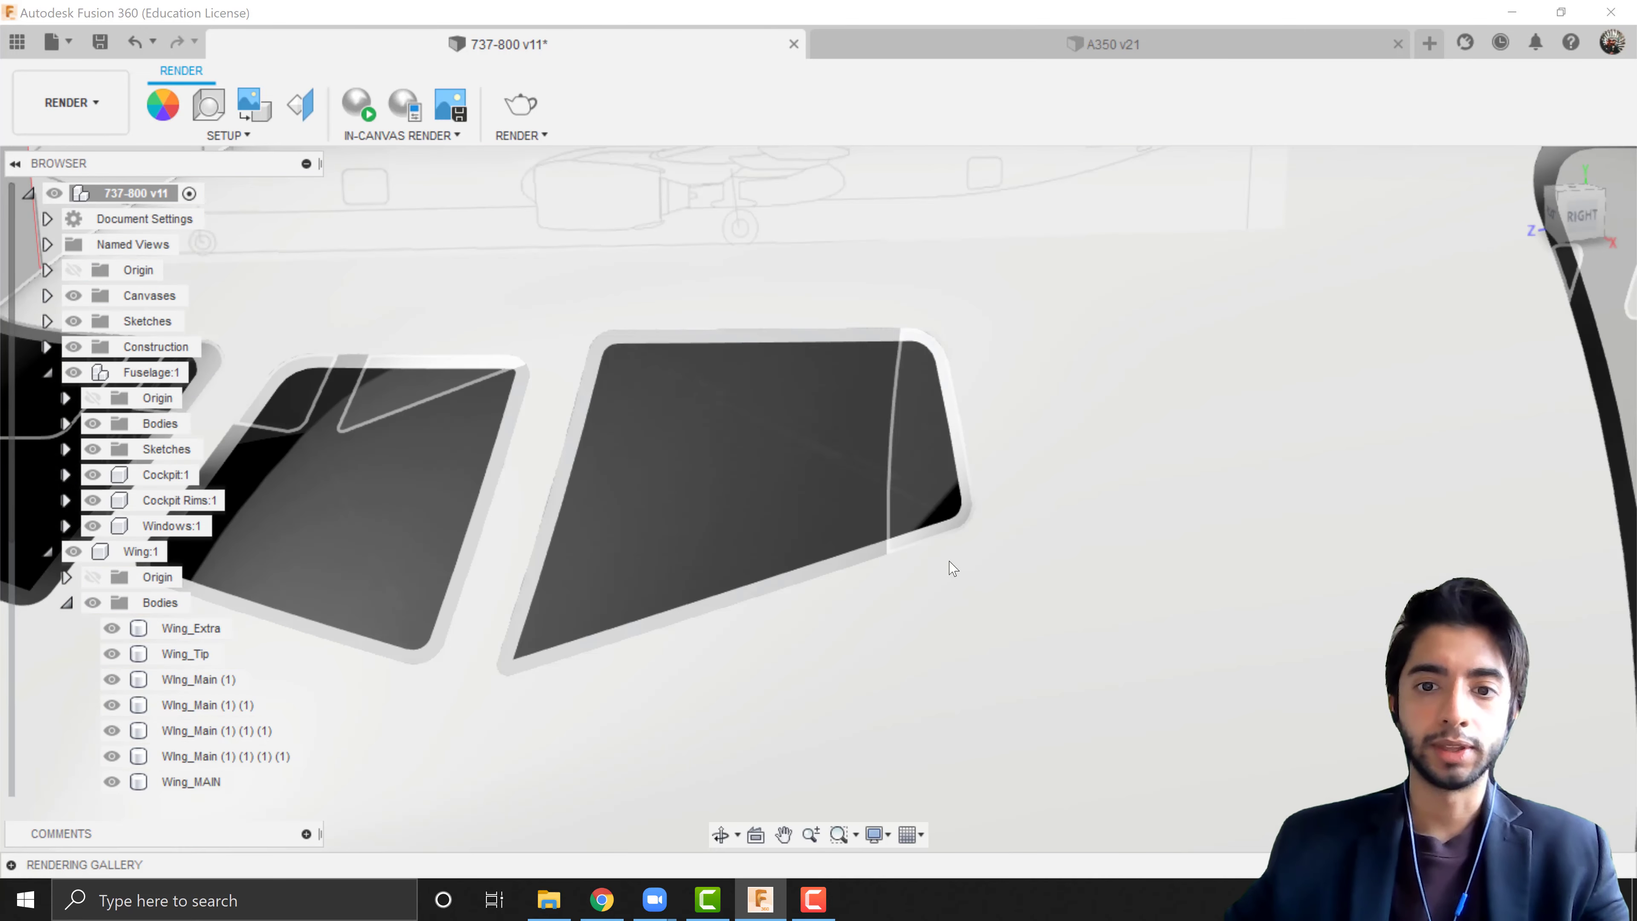
{"action": "mouse_move", "coordinate": [950, 566]}
{"action": "middle_mouse_down", "text": "shift"}
{"action": "mouse_move", "coordinate": [961, 541]}
{"action": "mouse_move", "coordinate": [1008, 524]}
{"action": "mouse_move", "coordinate": [978, 482]}
{"action": "mouse_move", "coordinate": [811, 453]}
{"action": "middle_mouse_up", "text": "shift"}
{"action": "scroll", "coordinate": [811, 451], "scroll_direction": "down", "scroll_amount": 8}
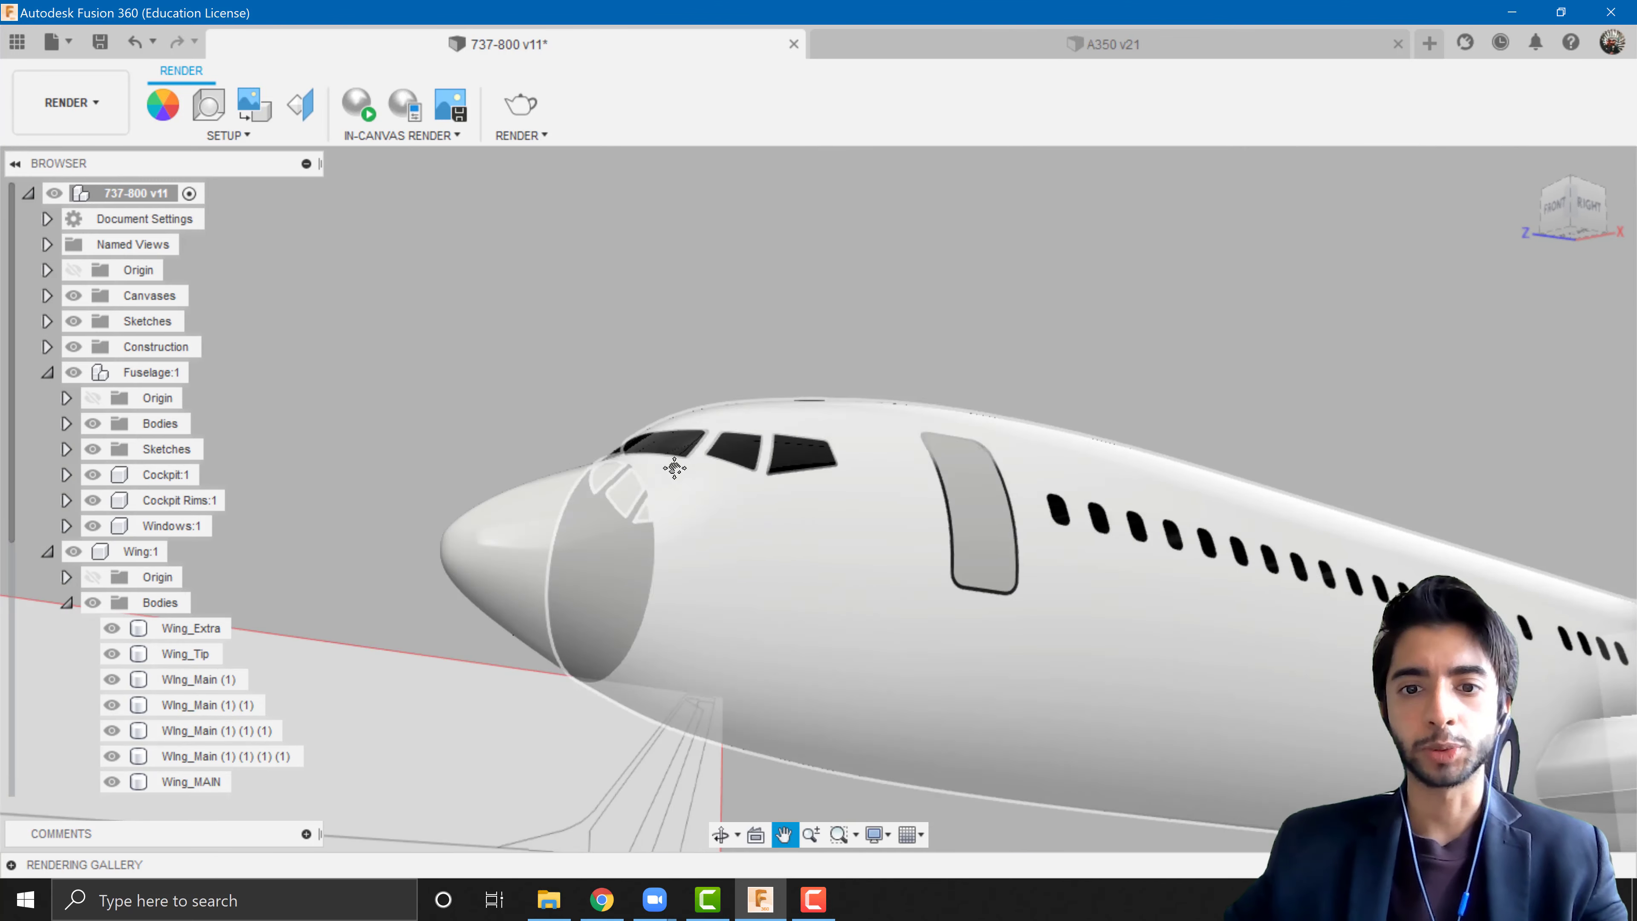
{"action": "middle_click_drag", "start_coordinate": [672, 468], "coordinate": [477, 424]}
{"action": "scroll", "coordinate": [974, 548], "scroll_direction": "down", "scroll_amount": 4}
{"action": "middle_click_drag", "start_coordinate": [1217, 580], "coordinate": [893, 331], "text": "shift"}
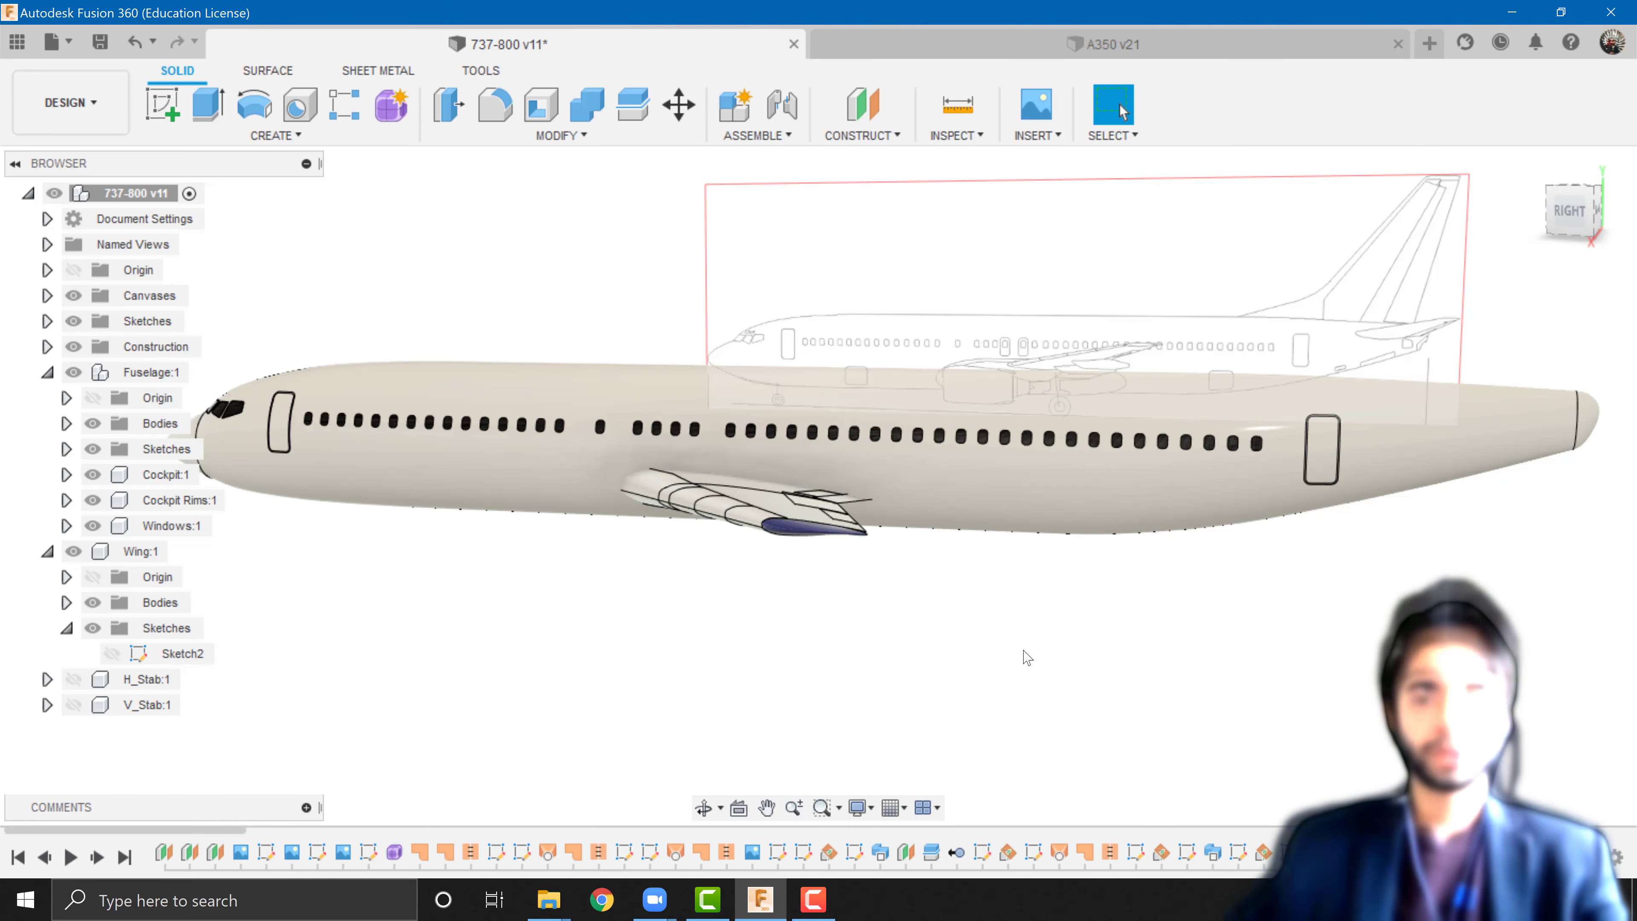
- Switch the view to orthographic projection and look at the aircraft squarely from the right side
{"action": "middle_click_drag", "start_coordinate": [1308, 388], "coordinate": [1276, 436], "text": "shift"}
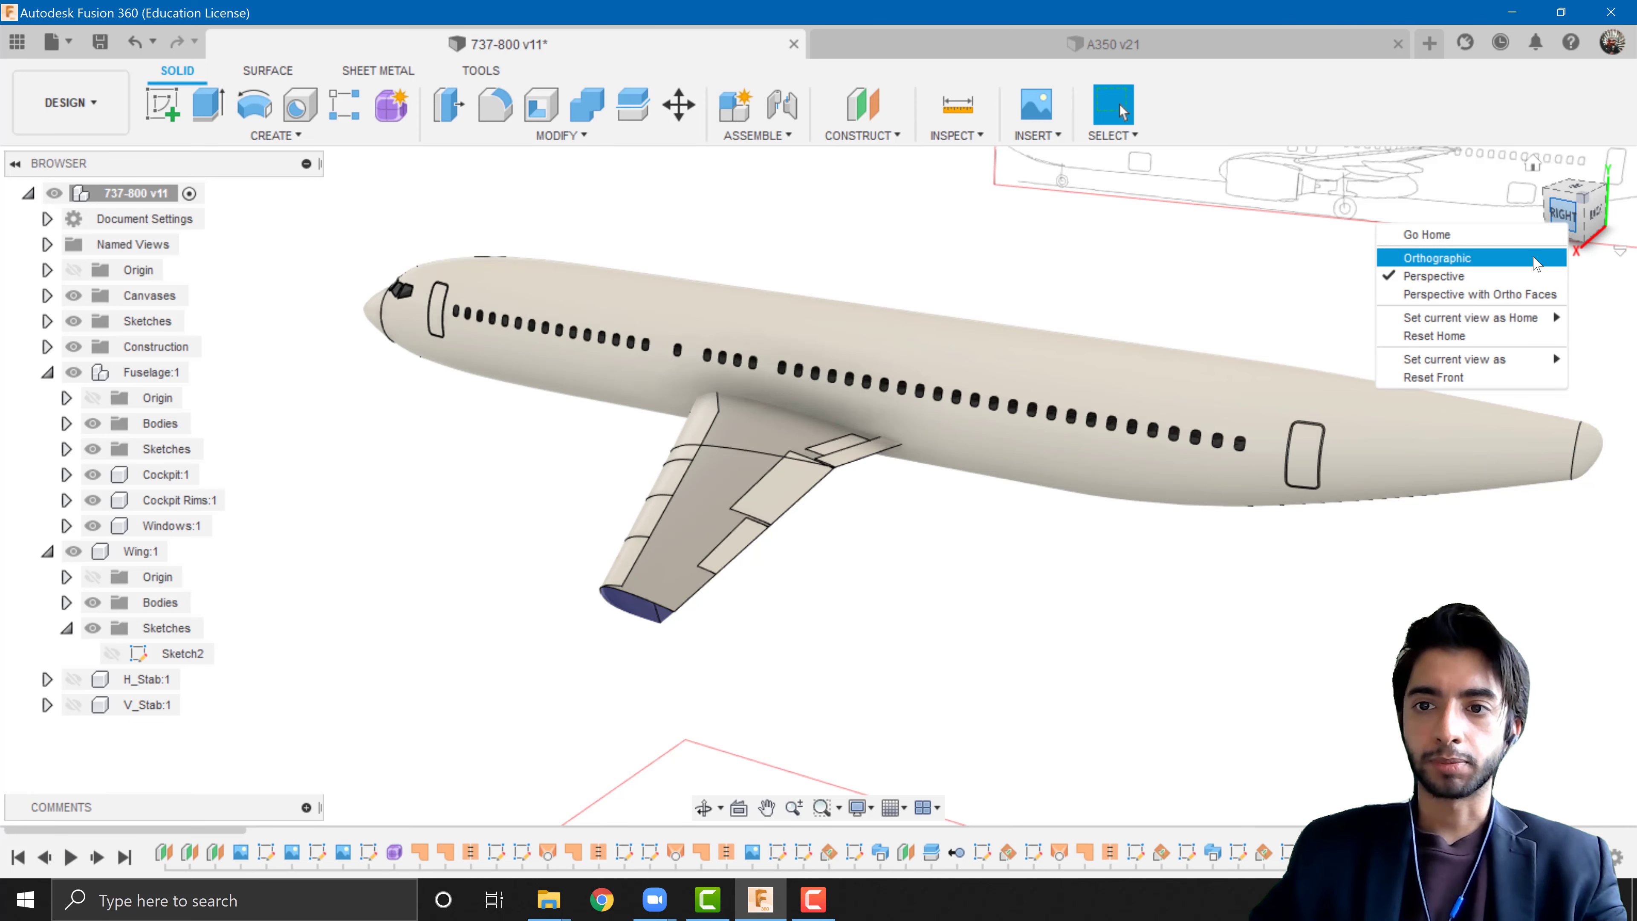
{"action": "left_click", "coordinate": [1535, 263]}
{"action": "middle_click_drag", "start_coordinate": [943, 529], "coordinate": [1120, 547], "text": "shift"}
{"action": "left_click", "coordinate": [1571, 213]}
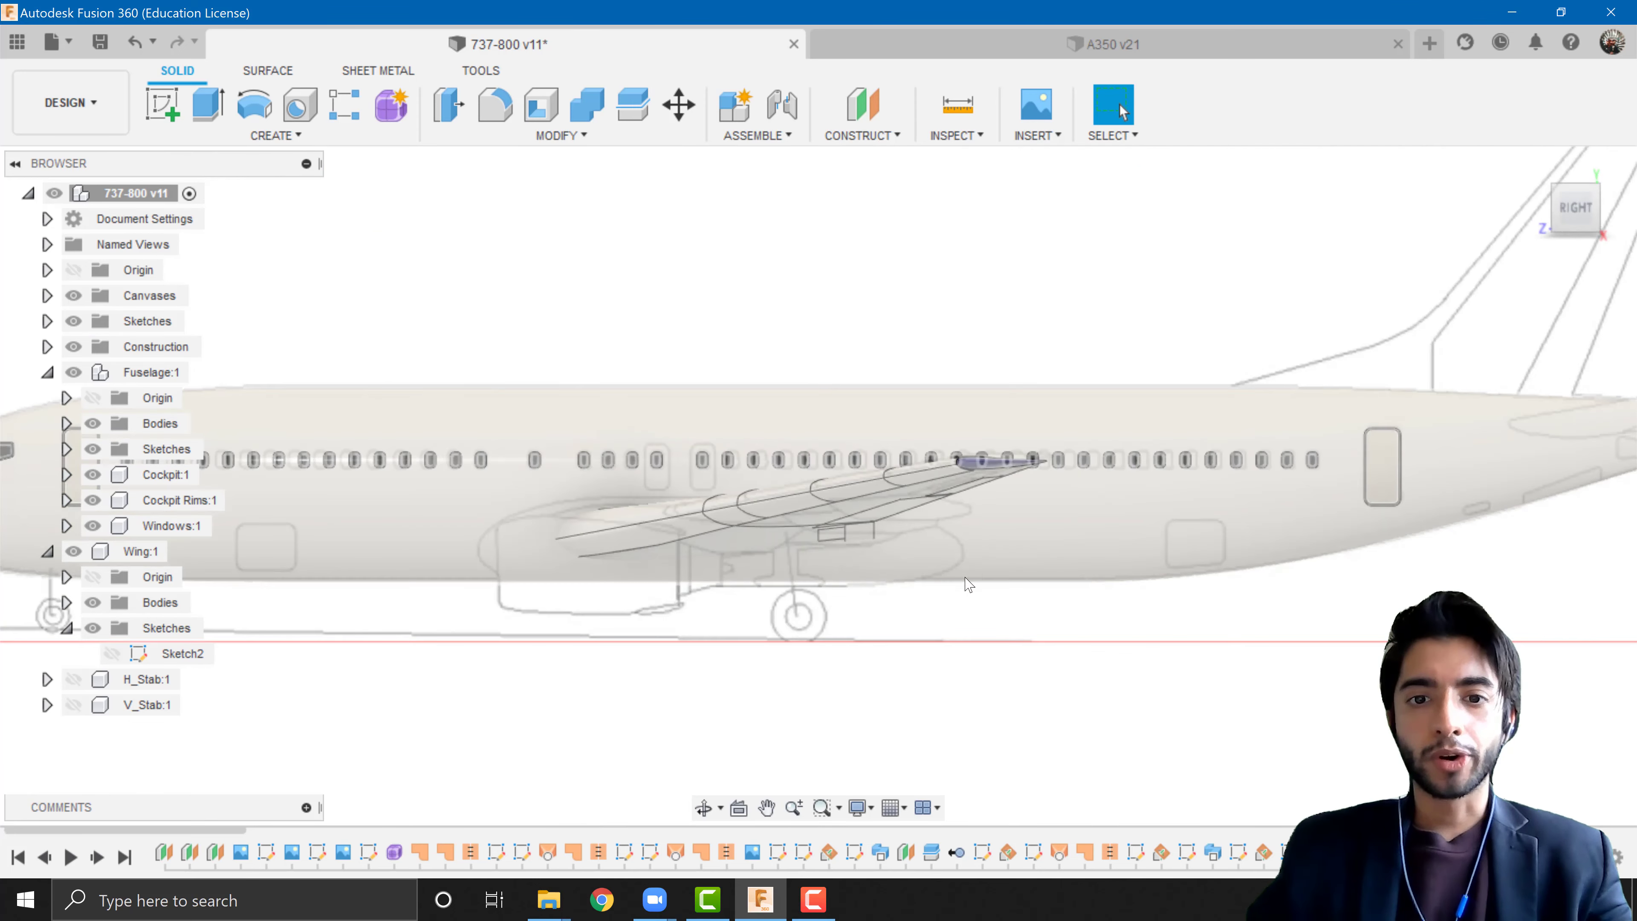
- Examine the wing and its flaps against the side-view canvas and from below
{"action": "scroll", "coordinate": [824, 580], "scroll_direction": "up", "scroll_amount": 3}
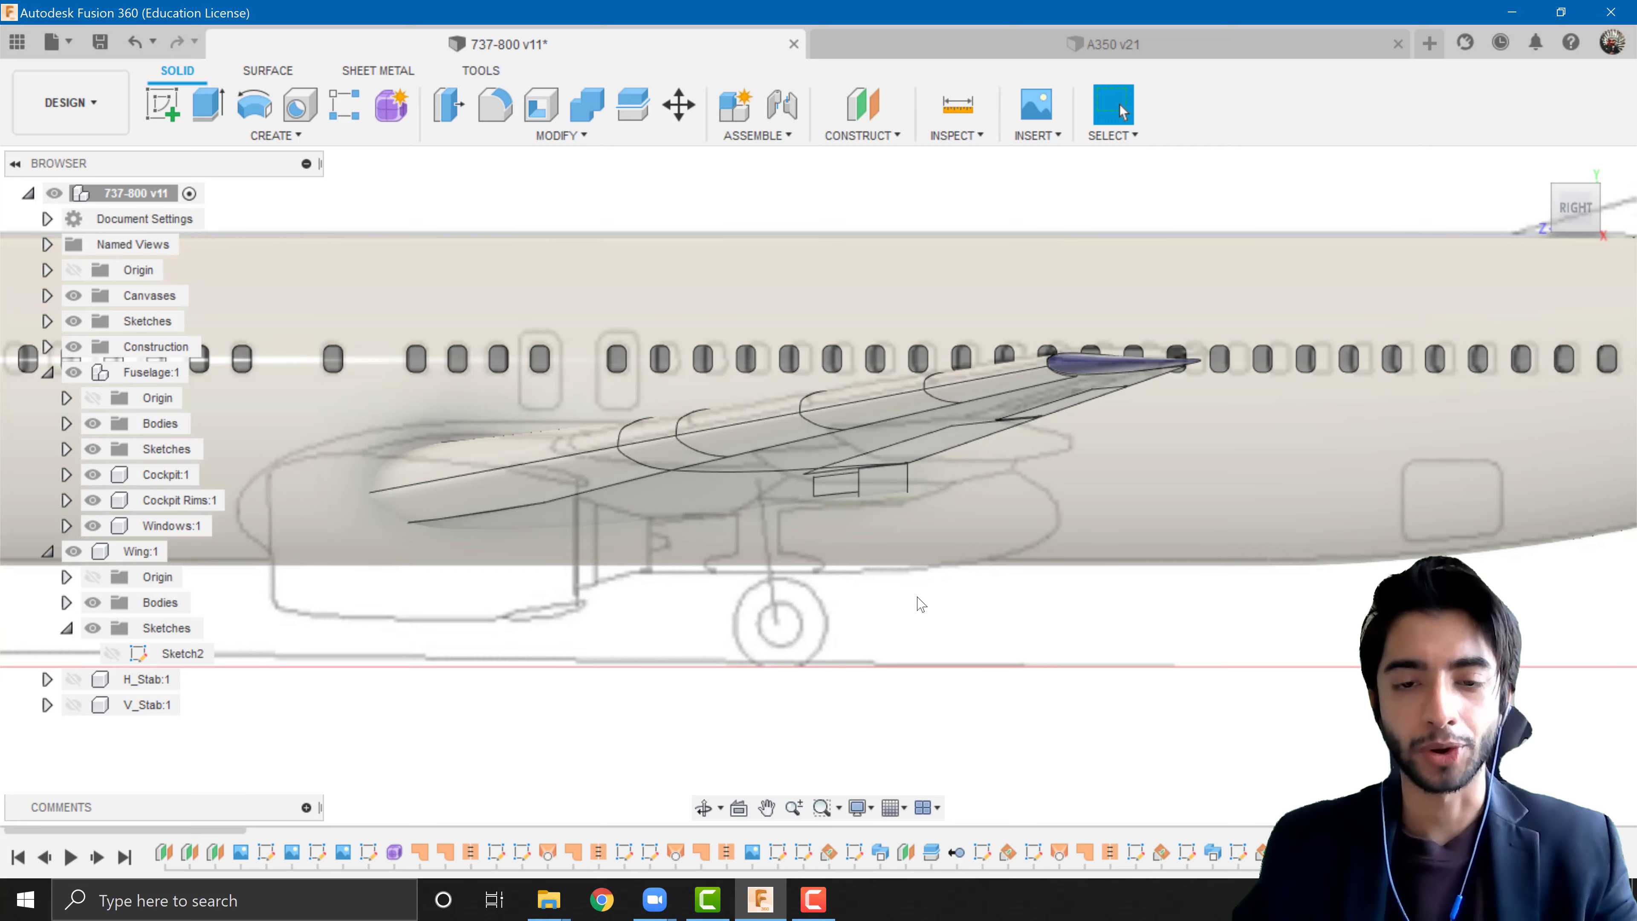
{"action": "scroll", "coordinate": [917, 599], "scroll_direction": "down", "scroll_amount": 3}
{"action": "scroll", "coordinate": [910, 607], "scroll_direction": "up", "scroll_amount": 3}
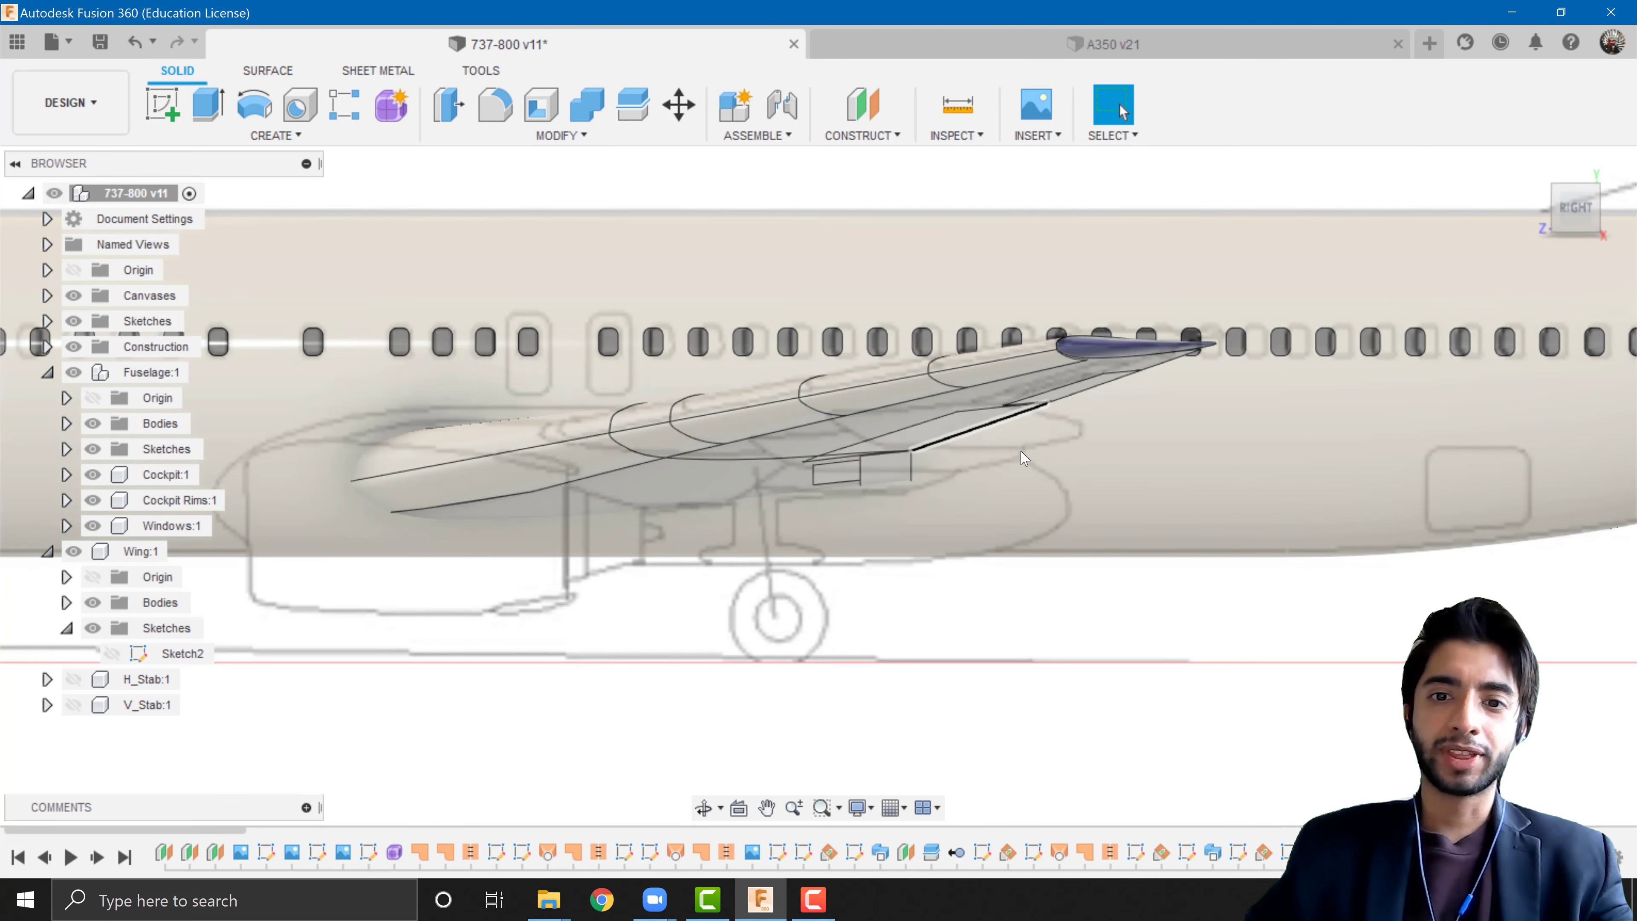
{"action": "scroll", "coordinate": [1012, 454], "scroll_direction": "up", "scroll_amount": 3}
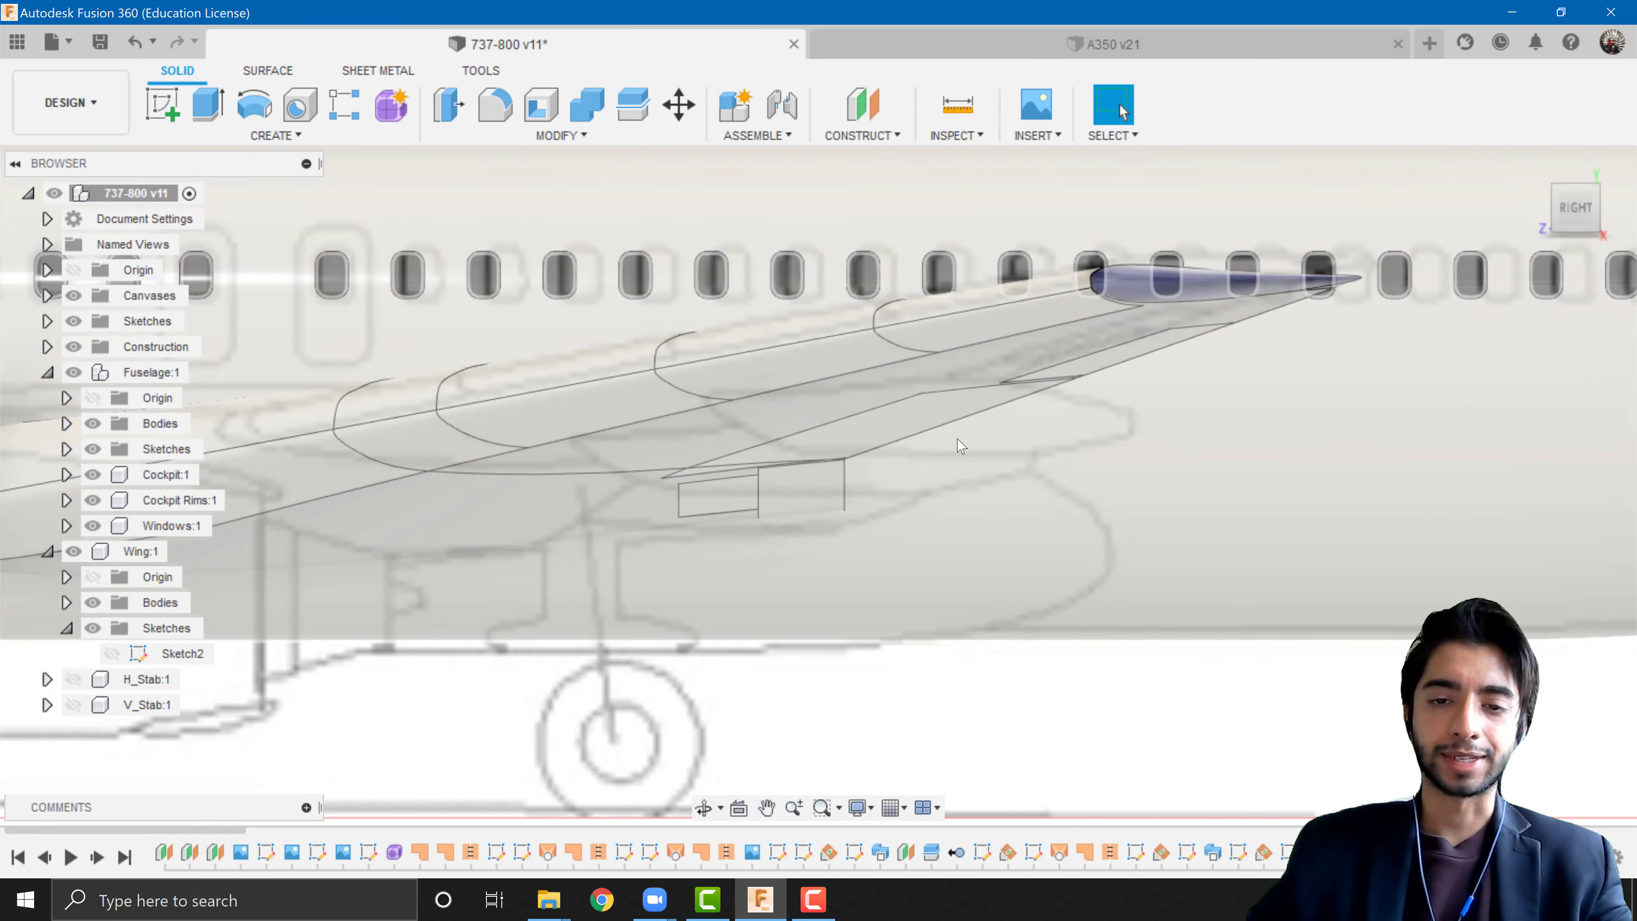
{"action": "middle_click_drag", "start_coordinate": [961, 445], "coordinate": [866, 439], "text": "shift"}
{"action": "key", "text": "Escape"}
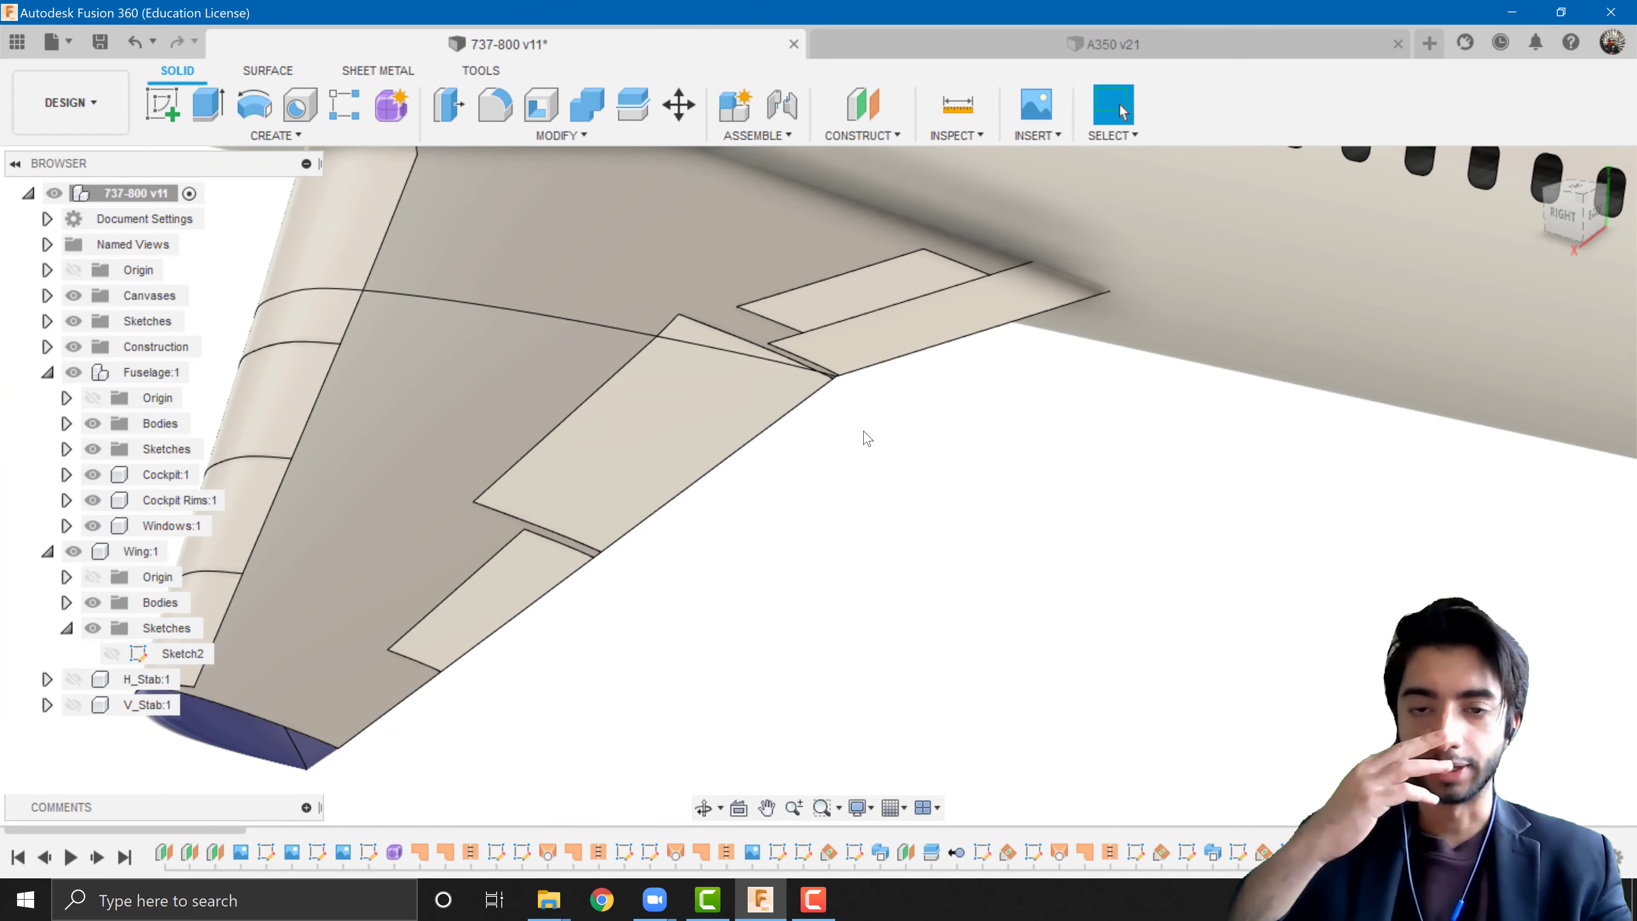
{"action": "scroll", "coordinate": [712, 555], "scroll_direction": "down", "scroll_amount": 5}
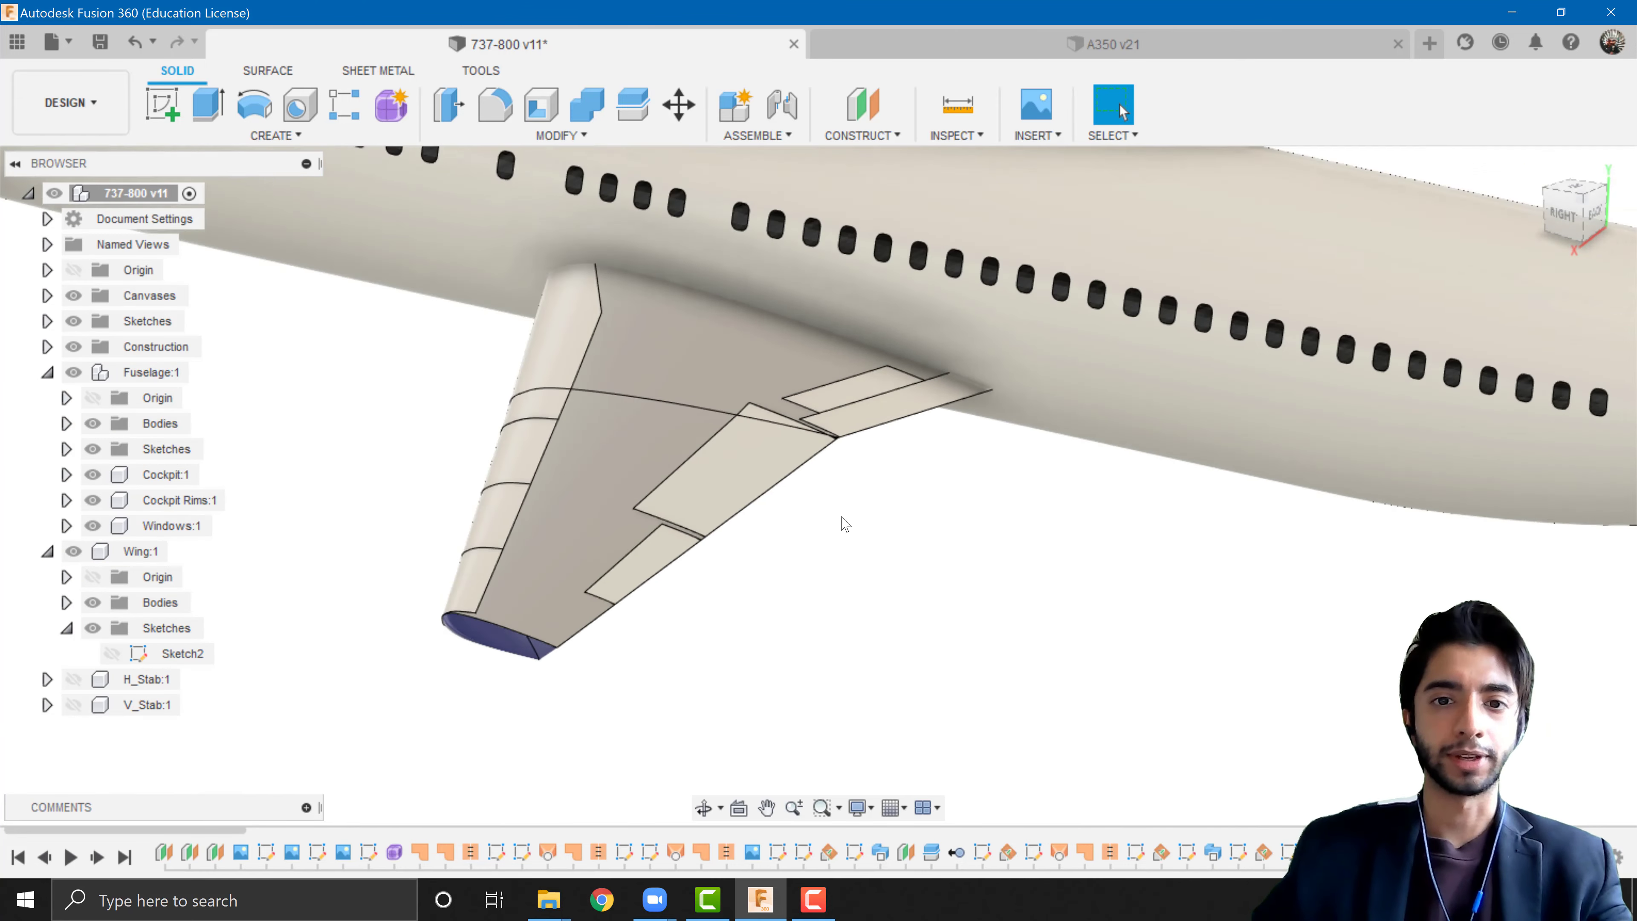
- Hide the Fuselage component and create an internal component named FTB inside the Wing component
{"action": "left_click", "coordinate": [73, 372]}
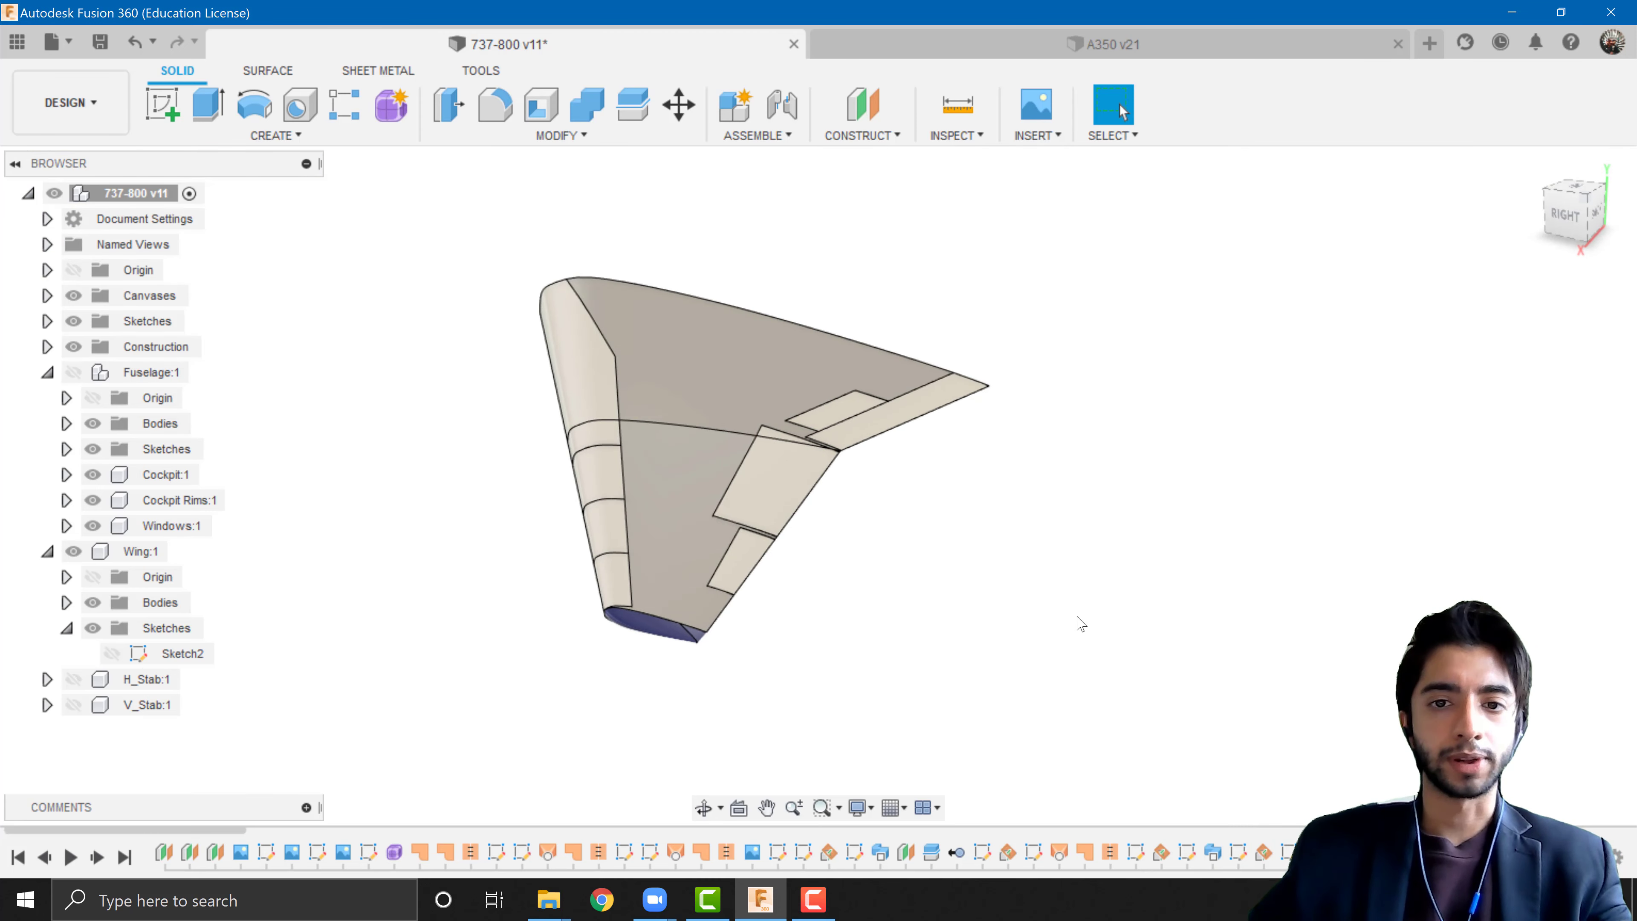
{"action": "scroll", "coordinate": [1081, 624], "scroll_direction": "down", "scroll_amount": 2}
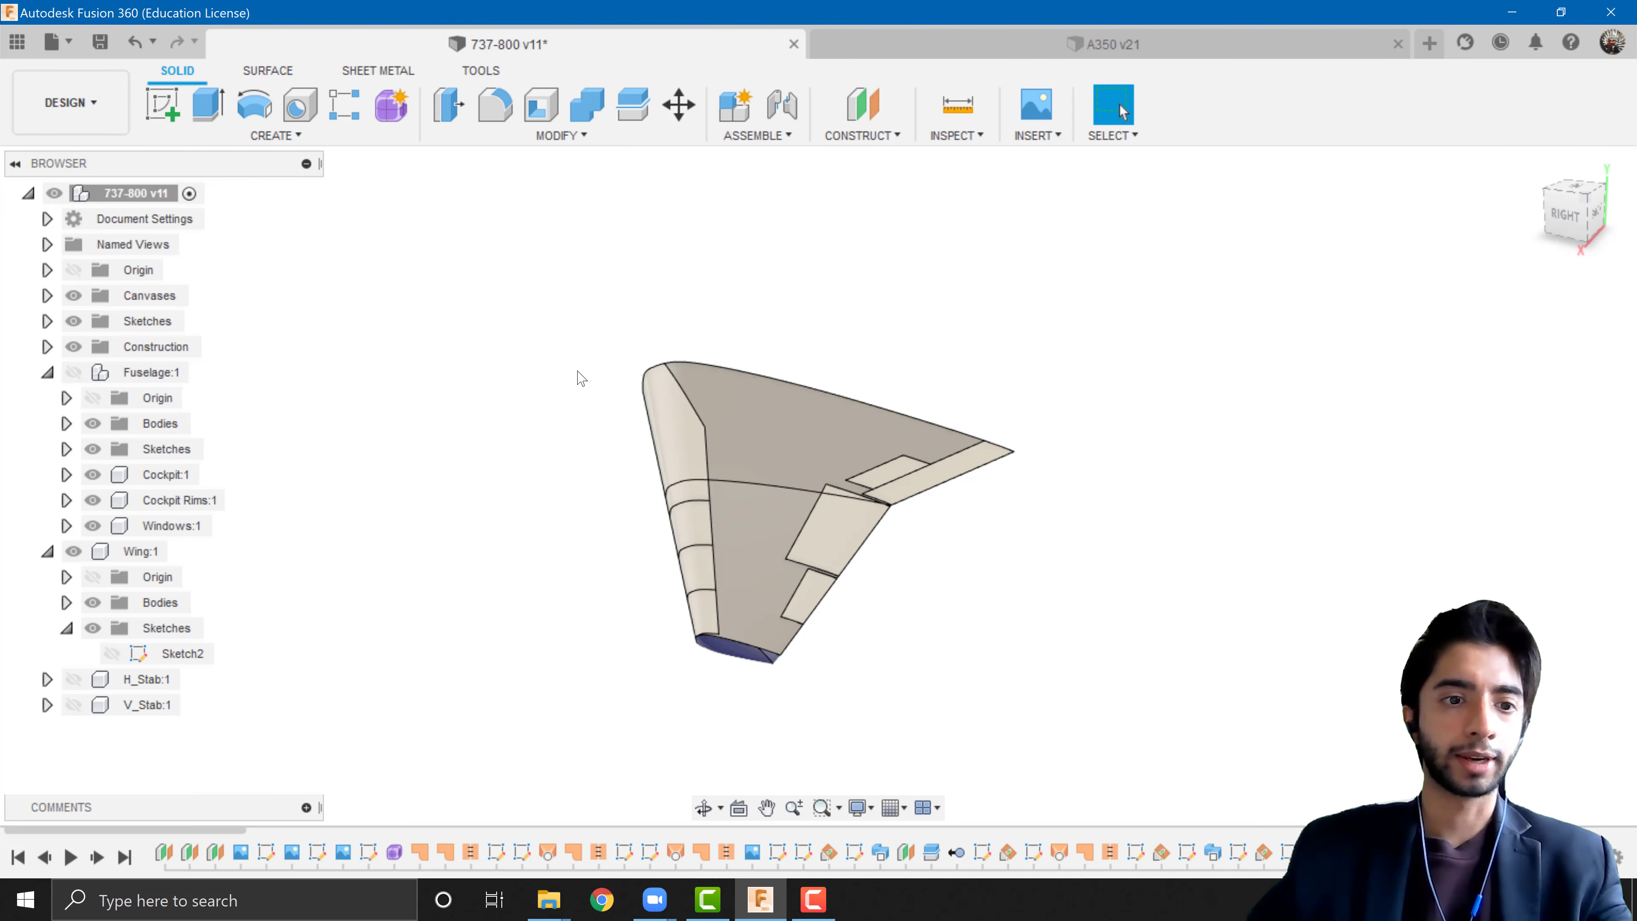
{"action": "double_click", "coordinate": [140, 551]}
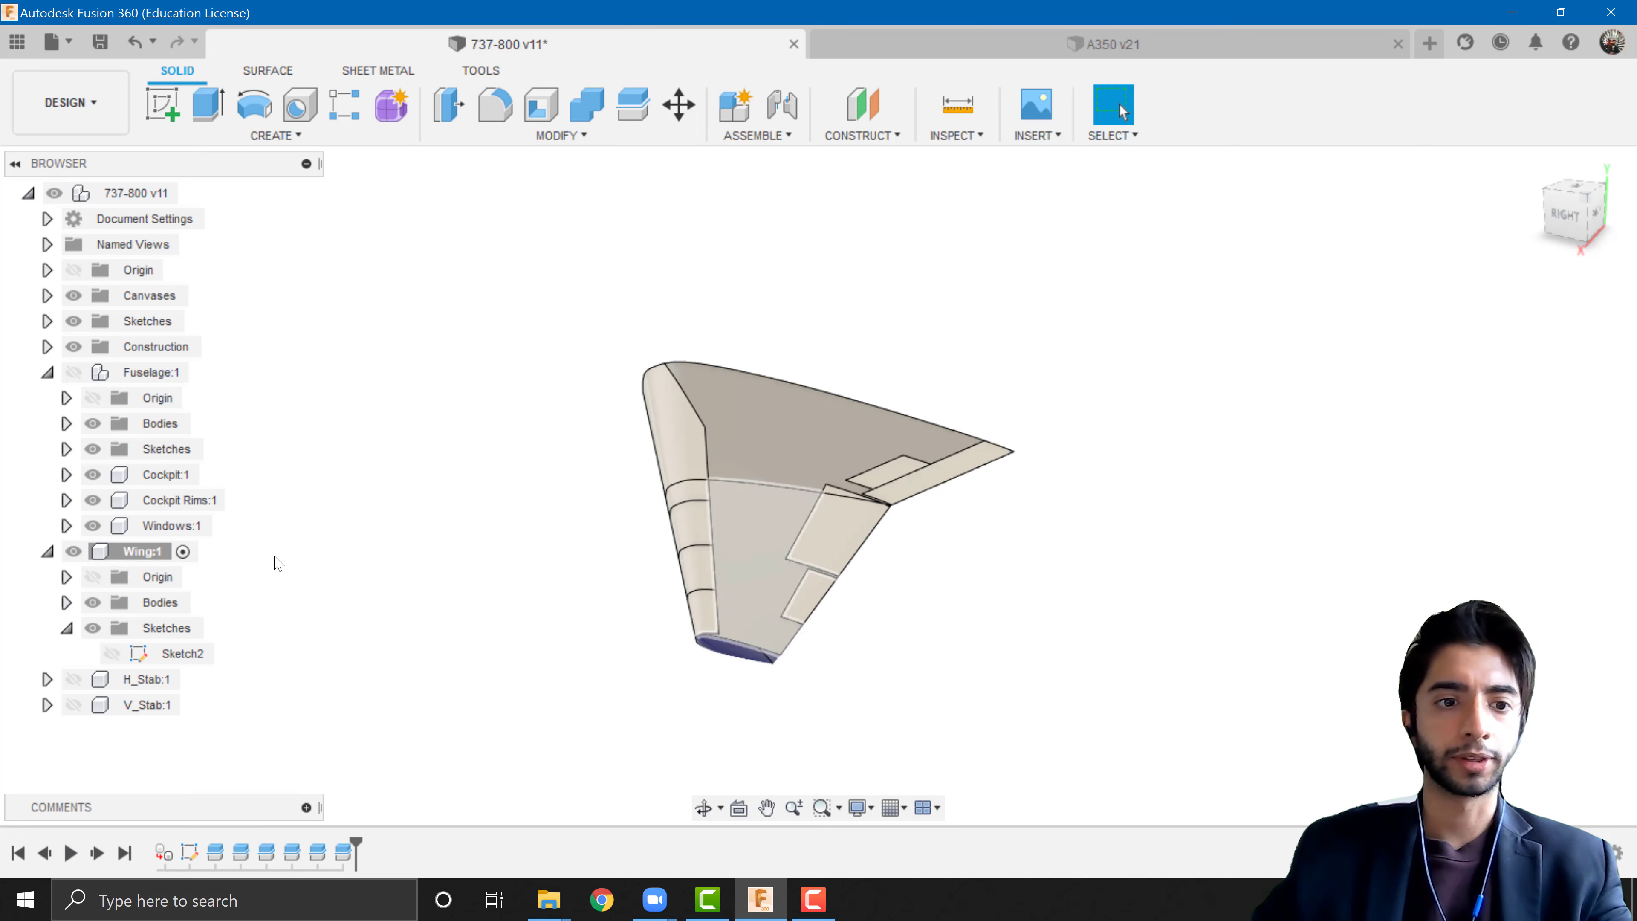
{"action": "right_click", "coordinate": [128, 556]}
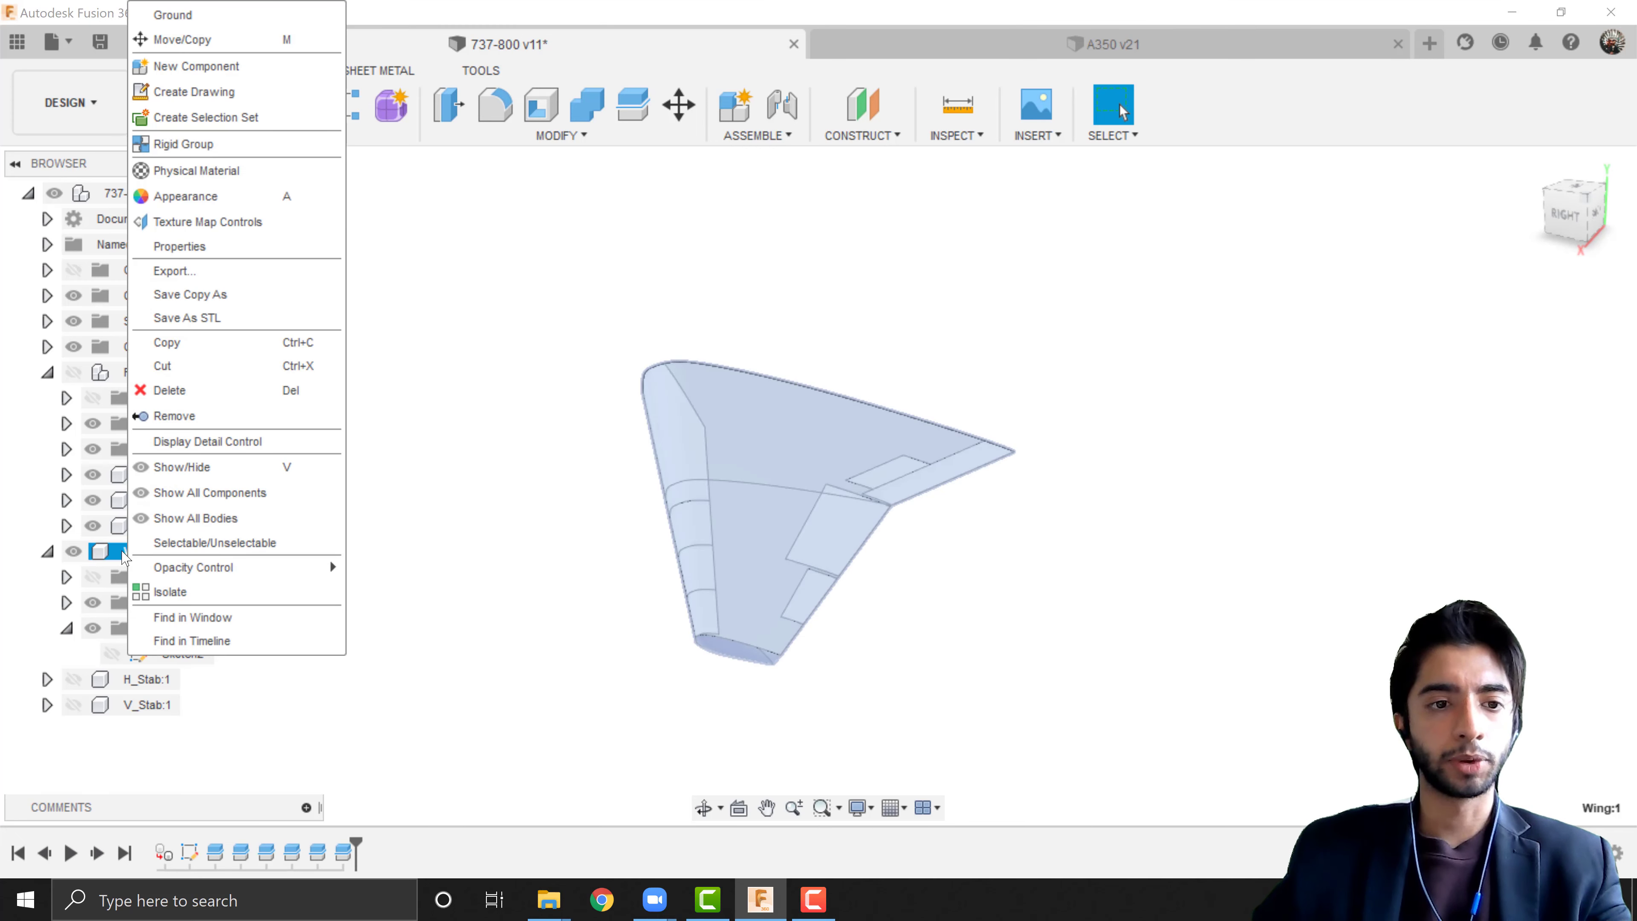
{"action": "left_click", "coordinate": [213, 67]}
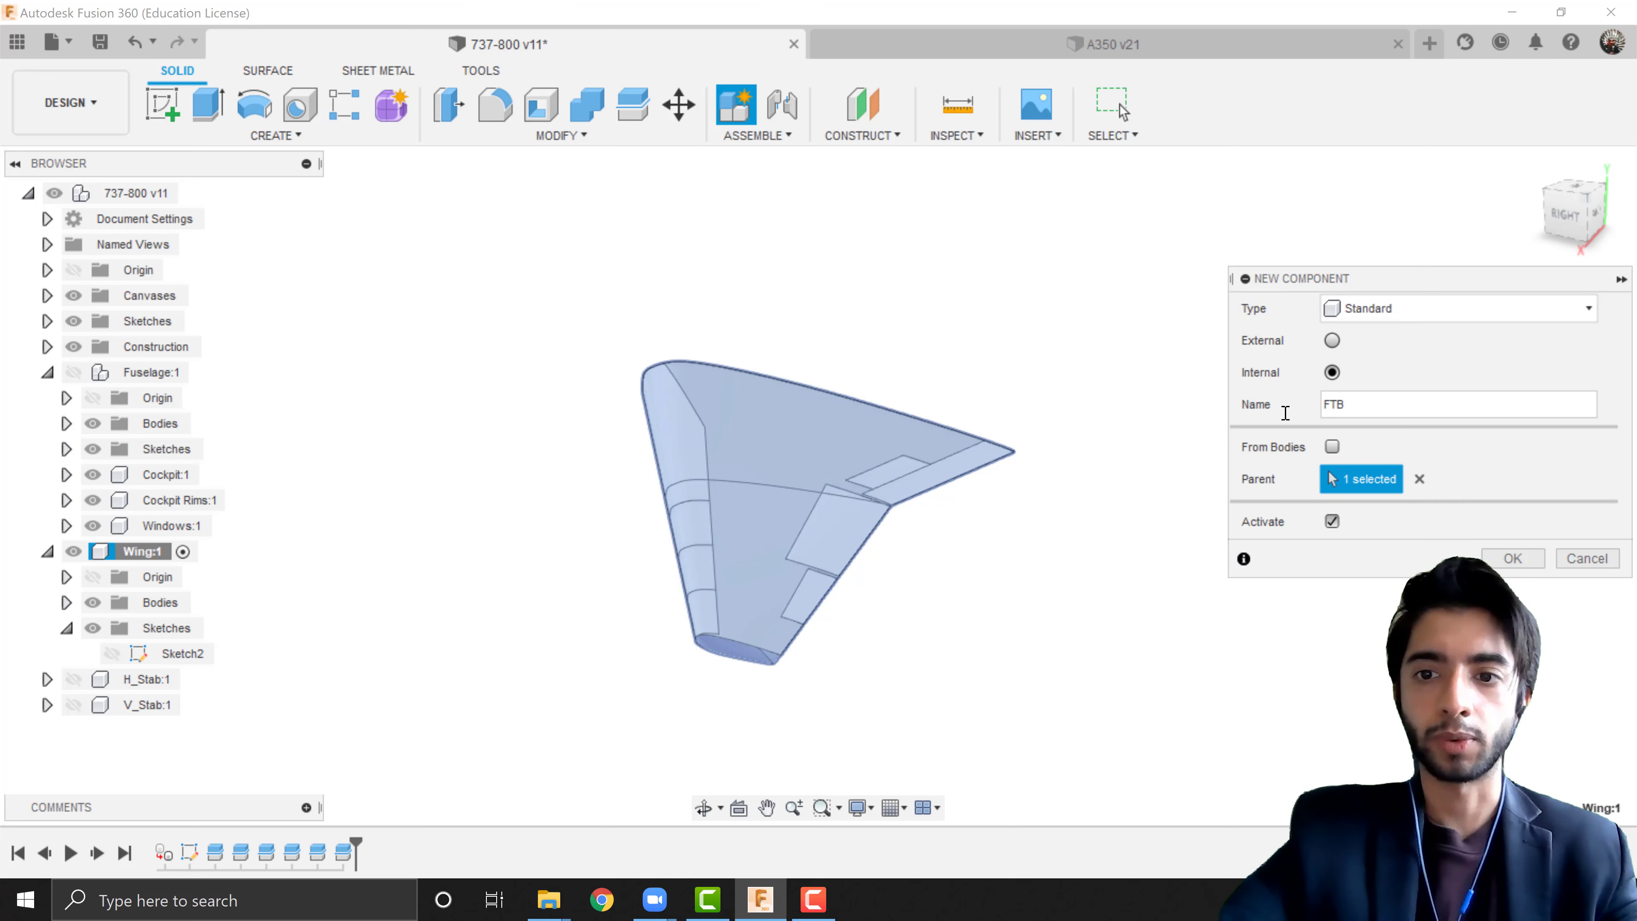
{"action": "key", "text": "Return"}
- Hide the whole Wing component to expose the side-view canvas
{"action": "middle_click_drag", "start_coordinate": [1160, 522], "coordinate": [1122, 515], "text": "shift"}
{"action": "scroll", "coordinate": [765, 436], "scroll_direction": "up", "scroll_amount": 2}
{"action": "scroll", "coordinate": [770, 551], "scroll_direction": "down", "scroll_amount": 2}
{"action": "middle_click_drag", "start_coordinate": [373, 645], "coordinate": [219, 677], "text": "shift"}
{"action": "left_click", "coordinate": [1569, 219]}
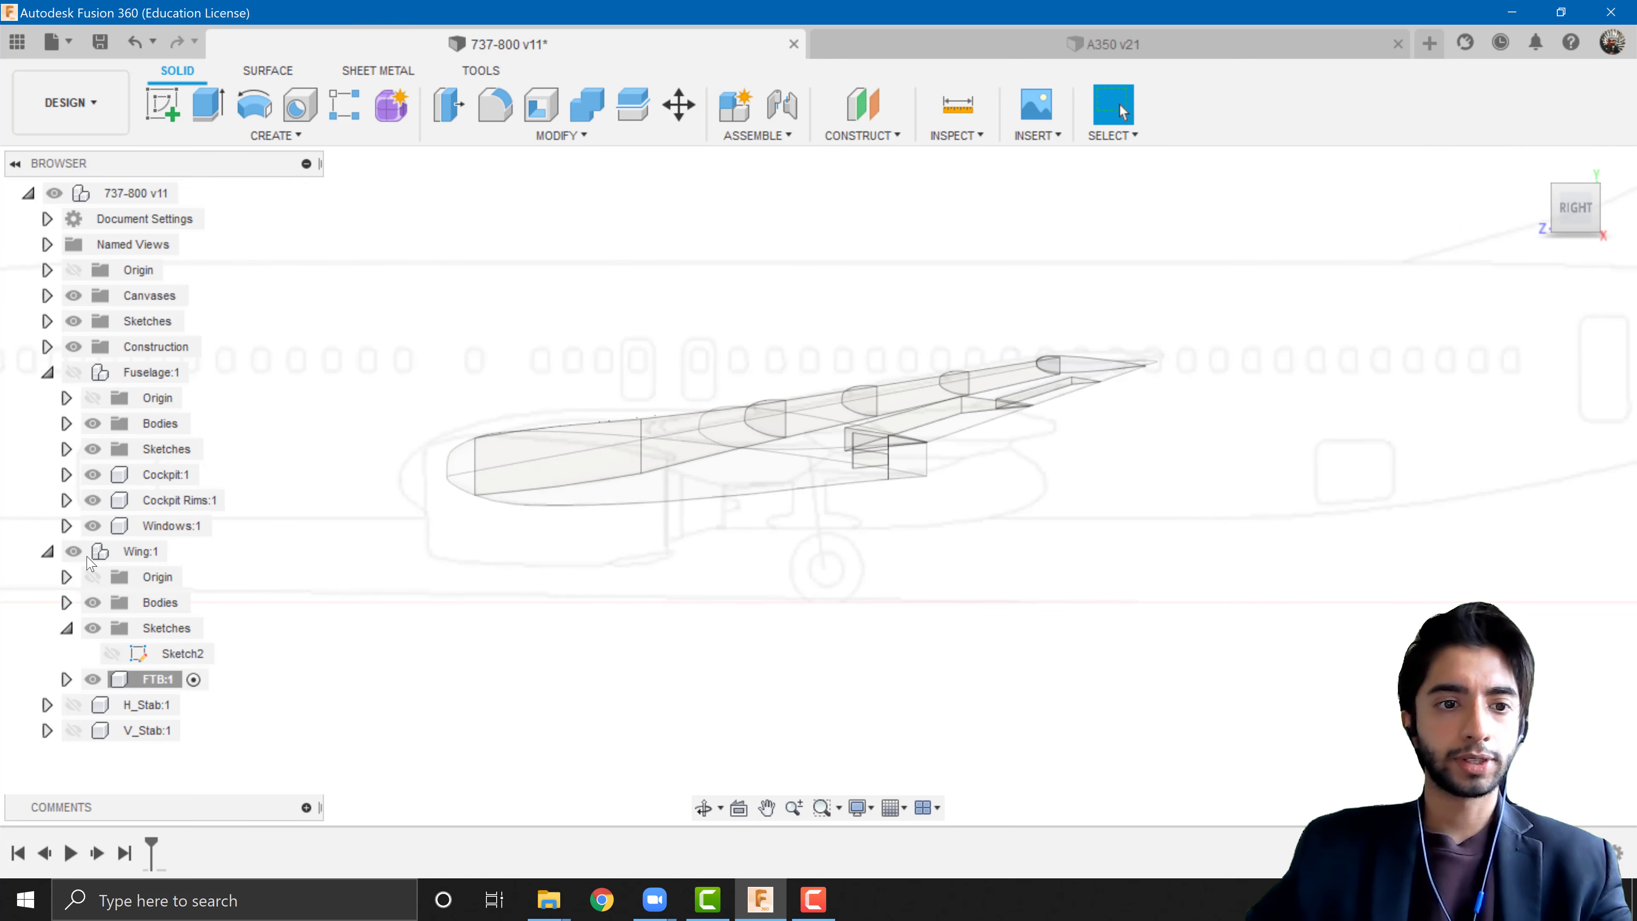
{"action": "left_click", "coordinate": [73, 551]}
- Examine the outlines of the fairings under the wing in the right, front and top canvases
{"action": "scroll", "coordinate": [910, 449], "scroll_direction": "up", "scroll_amount": 5}
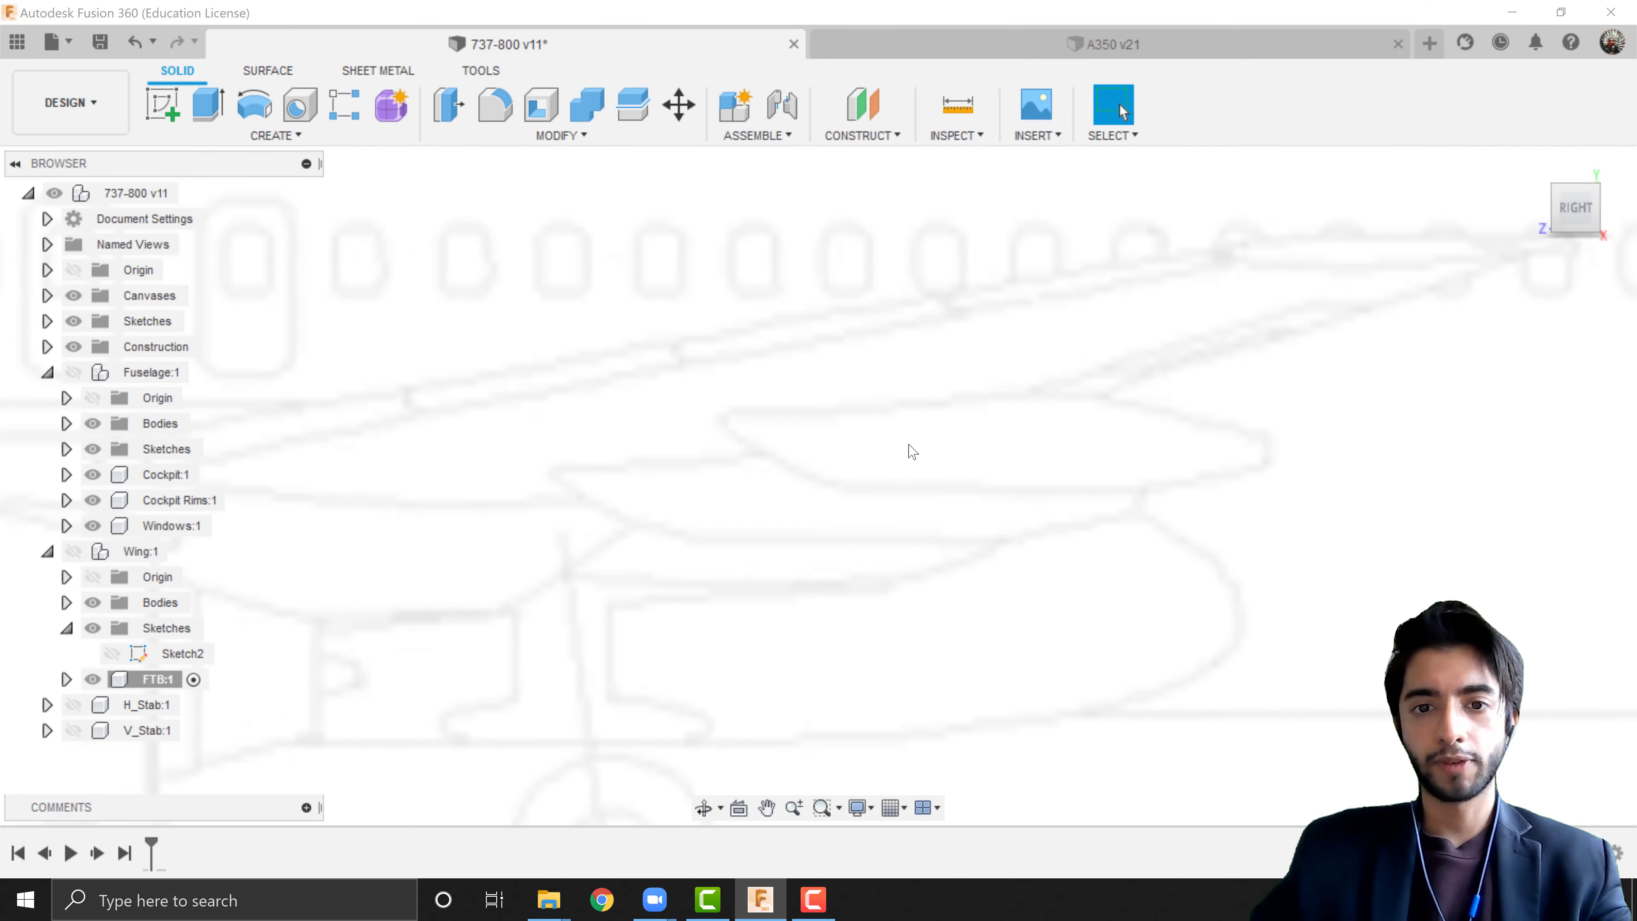
{"action": "scroll", "coordinate": [625, 475], "scroll_direction": "up", "scroll_amount": 2}
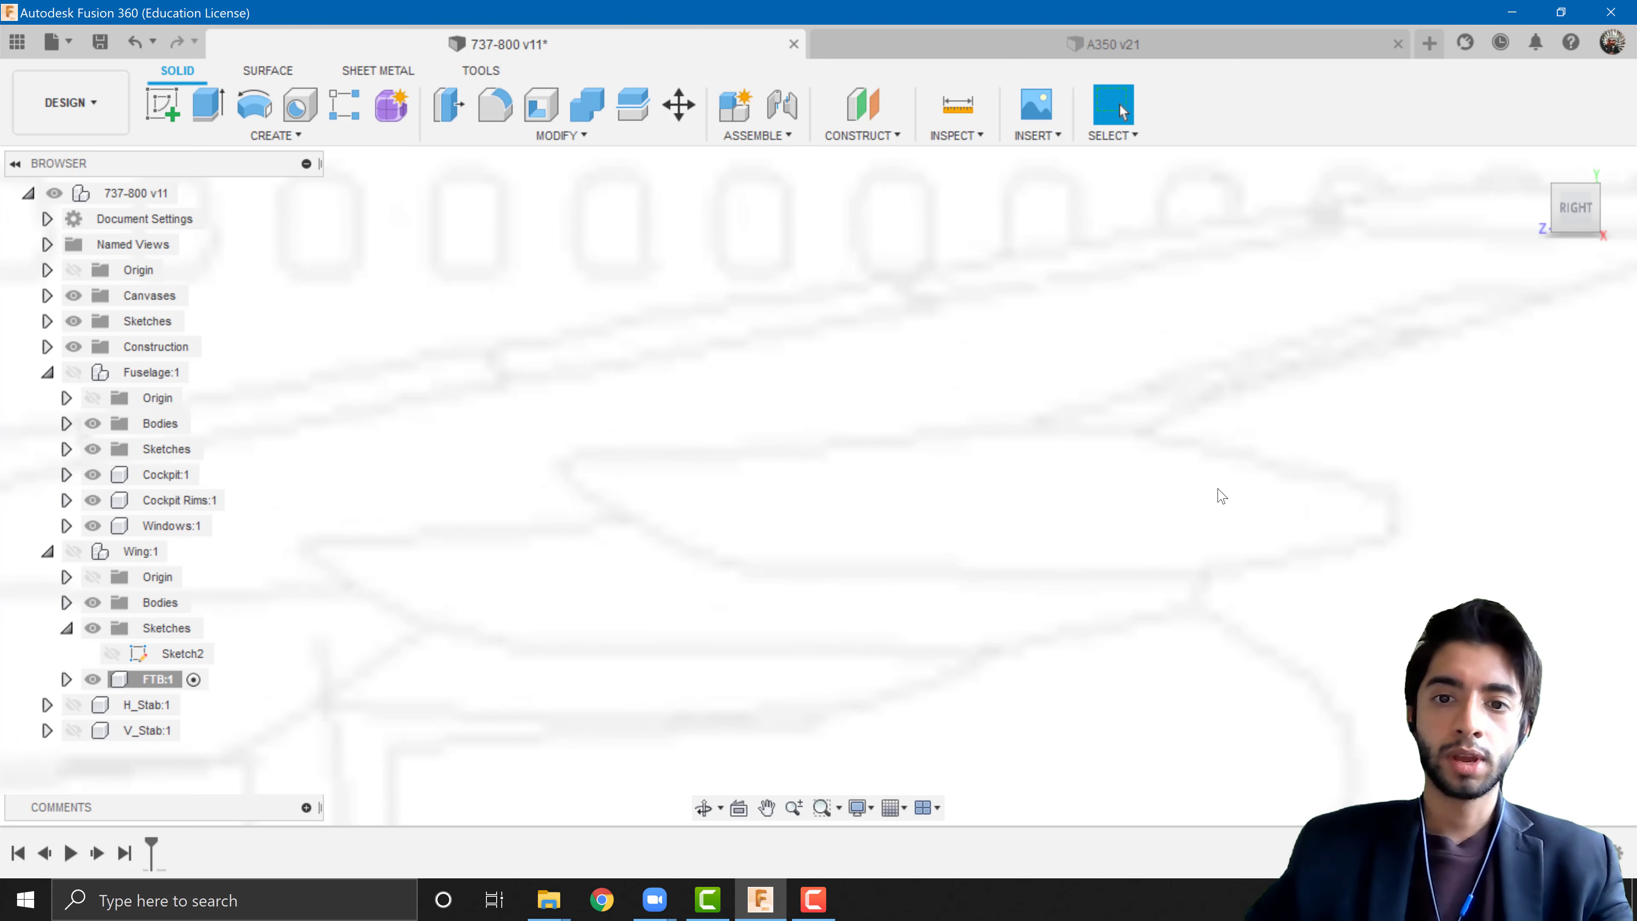
{"action": "scroll", "coordinate": [1221, 497], "scroll_direction": "down", "scroll_amount": 2}
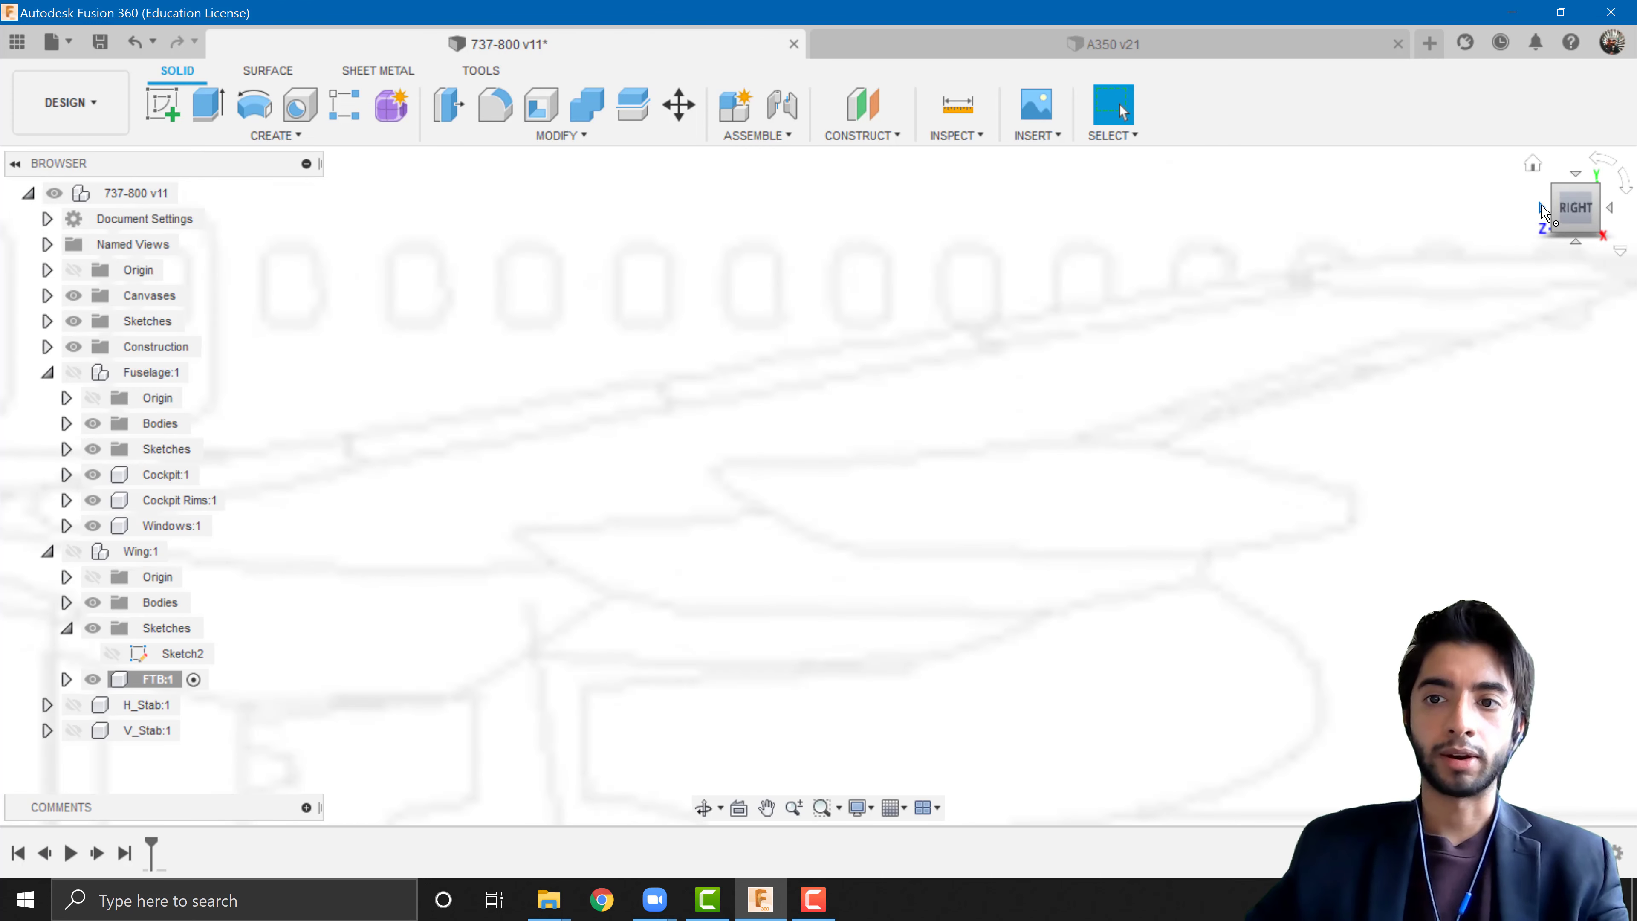
{"action": "left_click", "coordinate": [1541, 208]}
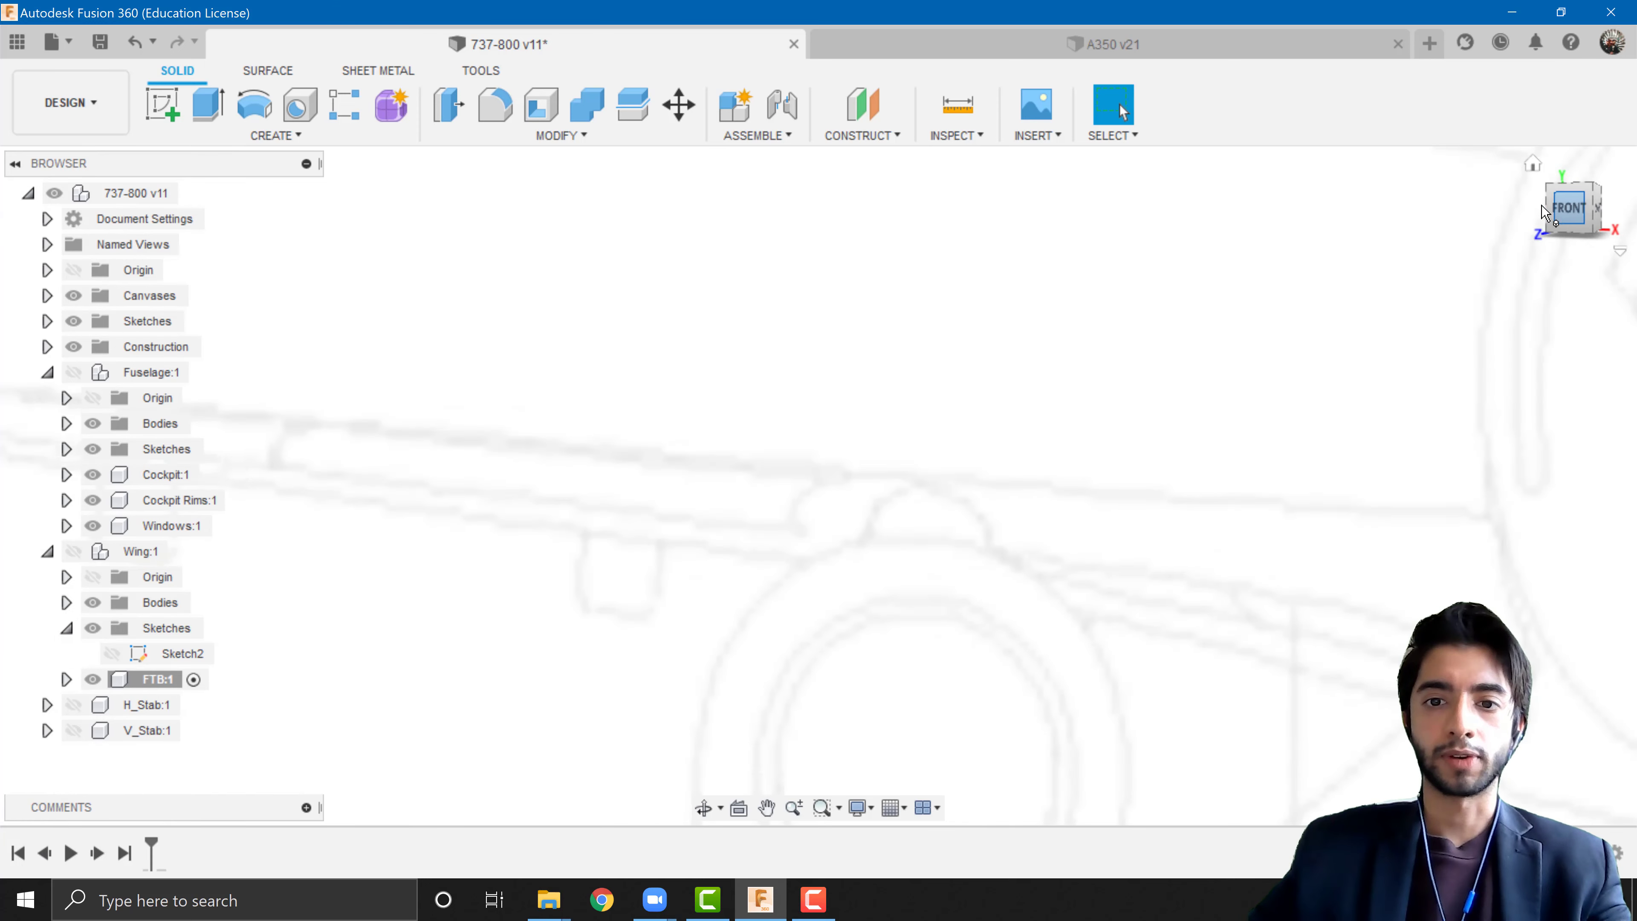
{"action": "scroll", "coordinate": [825, 476], "scroll_direction": "up", "scroll_amount": 4}
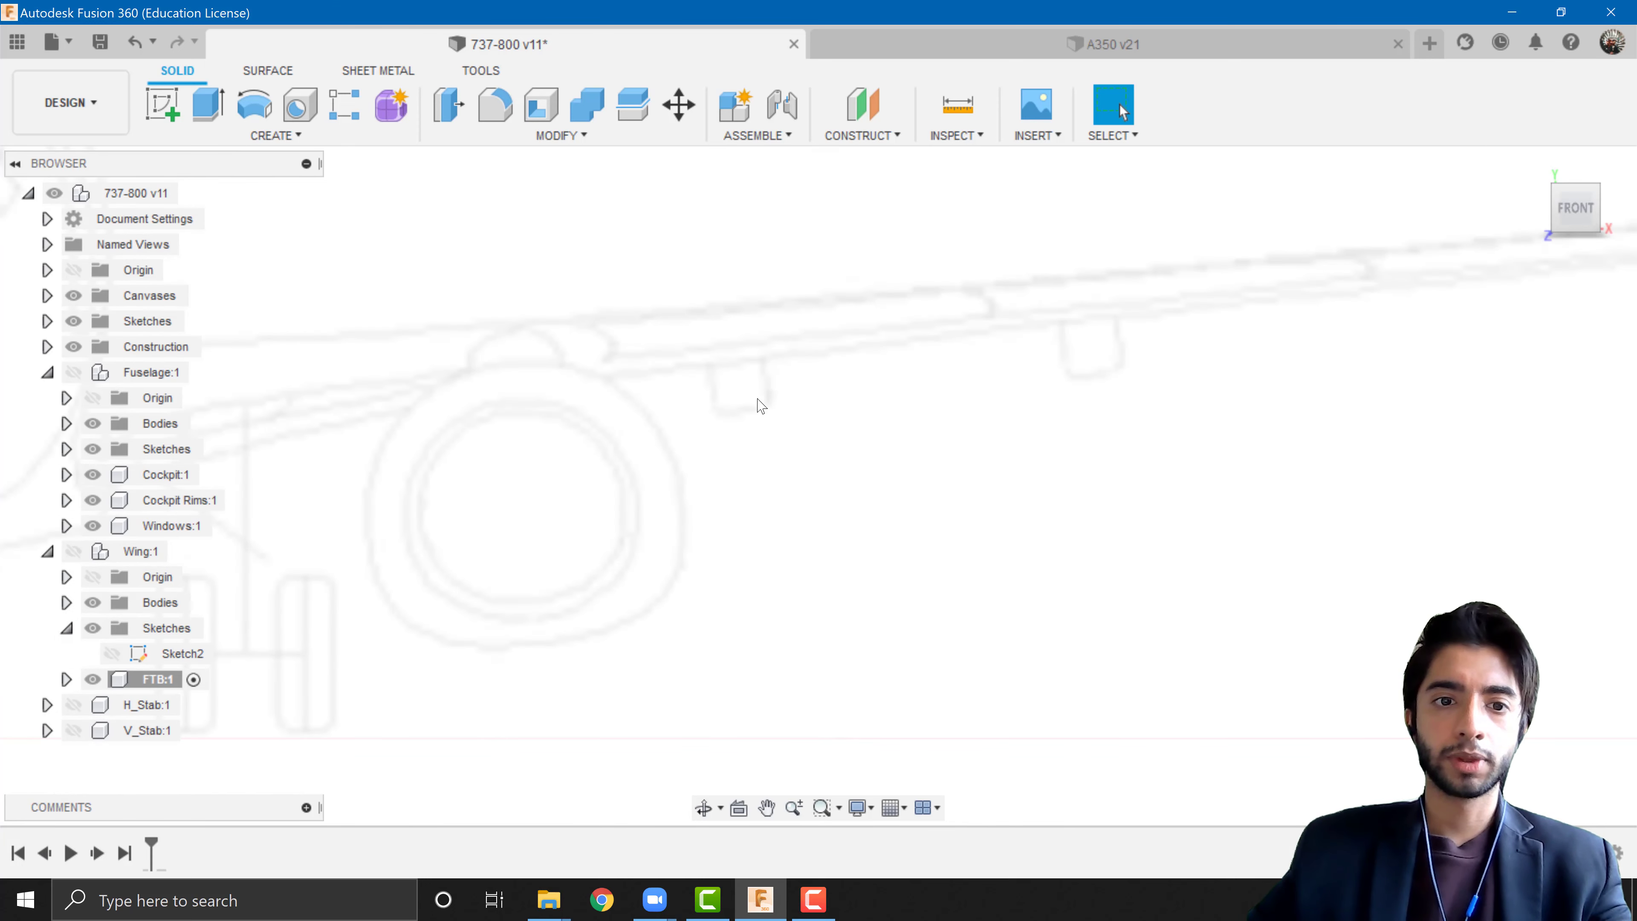
{"action": "scroll", "coordinate": [1083, 473], "scroll_direction": "up", "scroll_amount": 3}
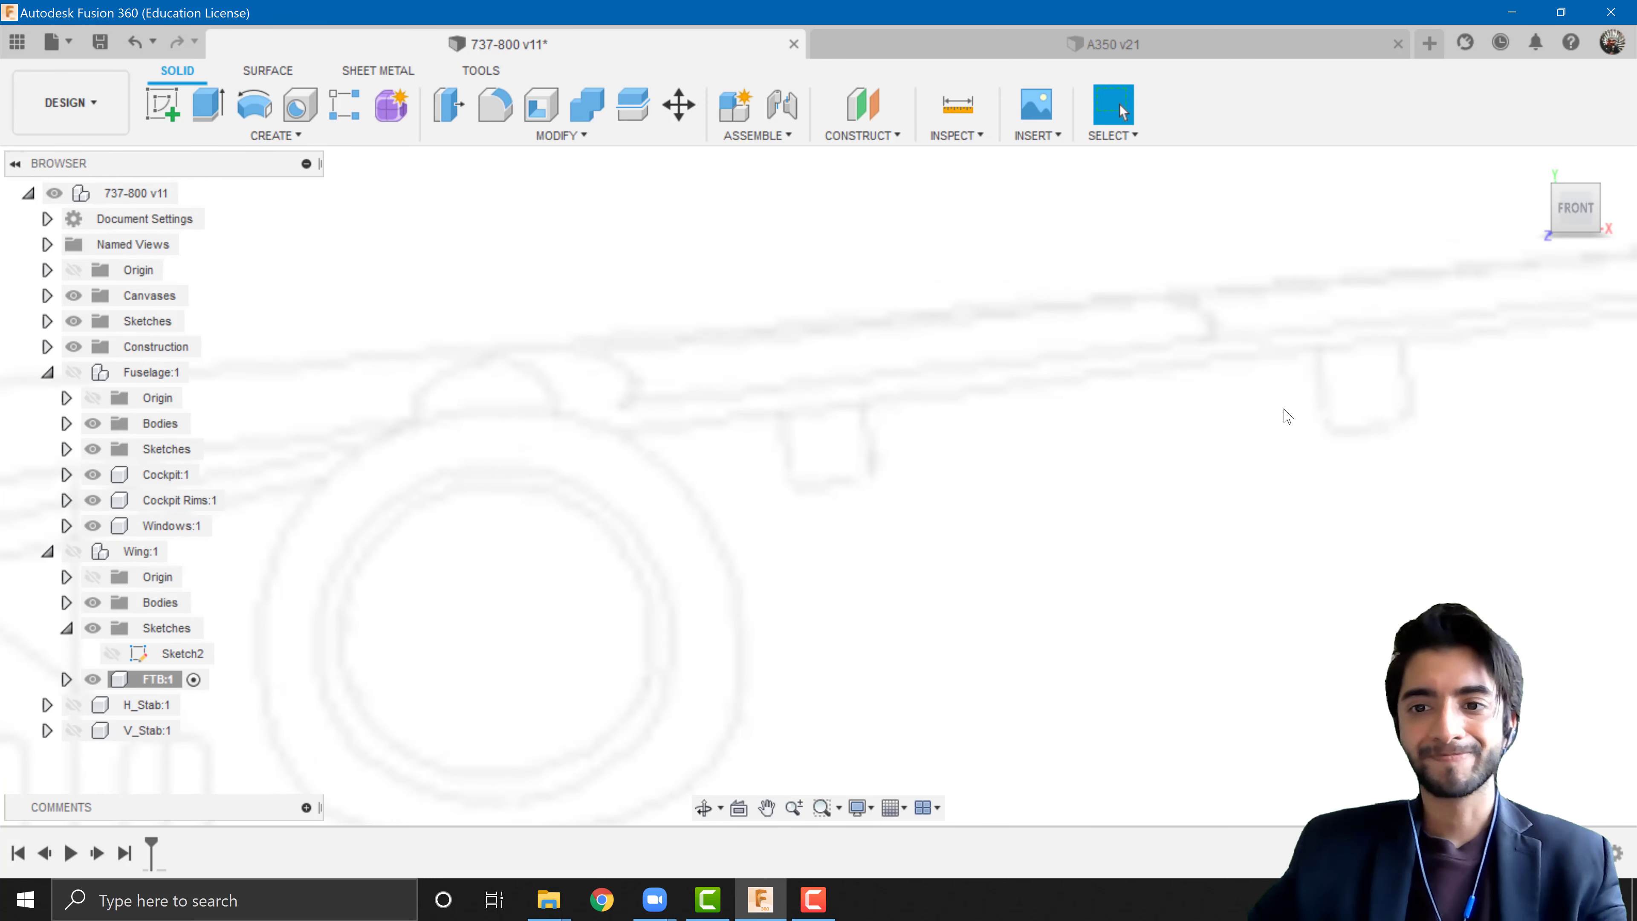
{"action": "scroll", "coordinate": [1315, 423], "scroll_direction": "down", "scroll_amount": 6}
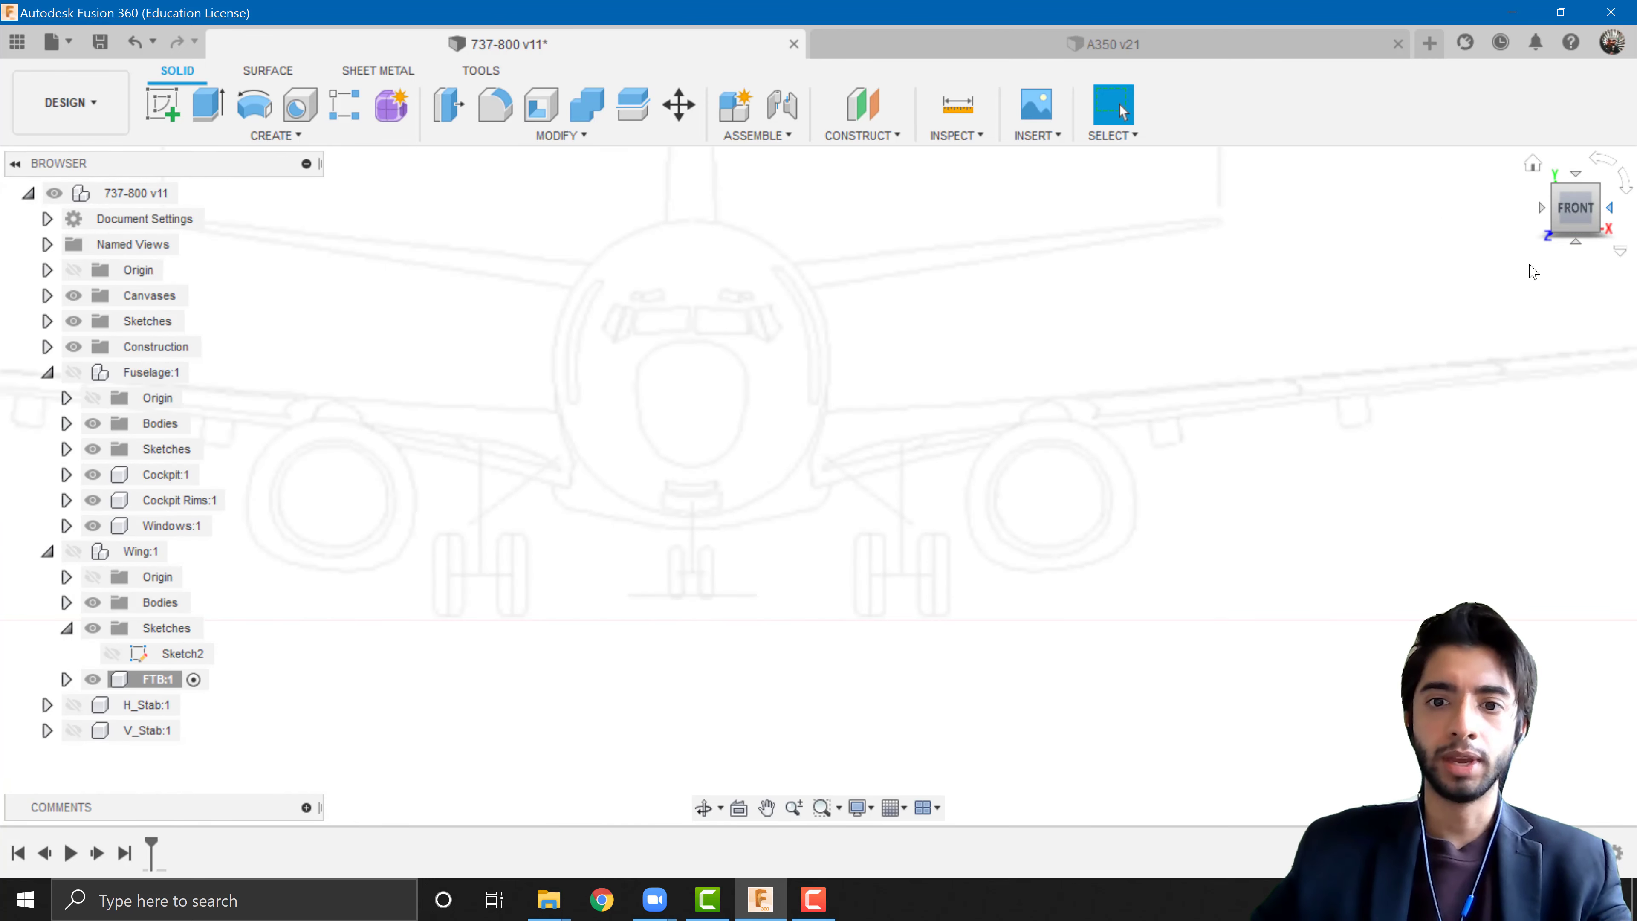
{"action": "scroll", "coordinate": [1199, 482], "scroll_direction": "down", "scroll_amount": 3}
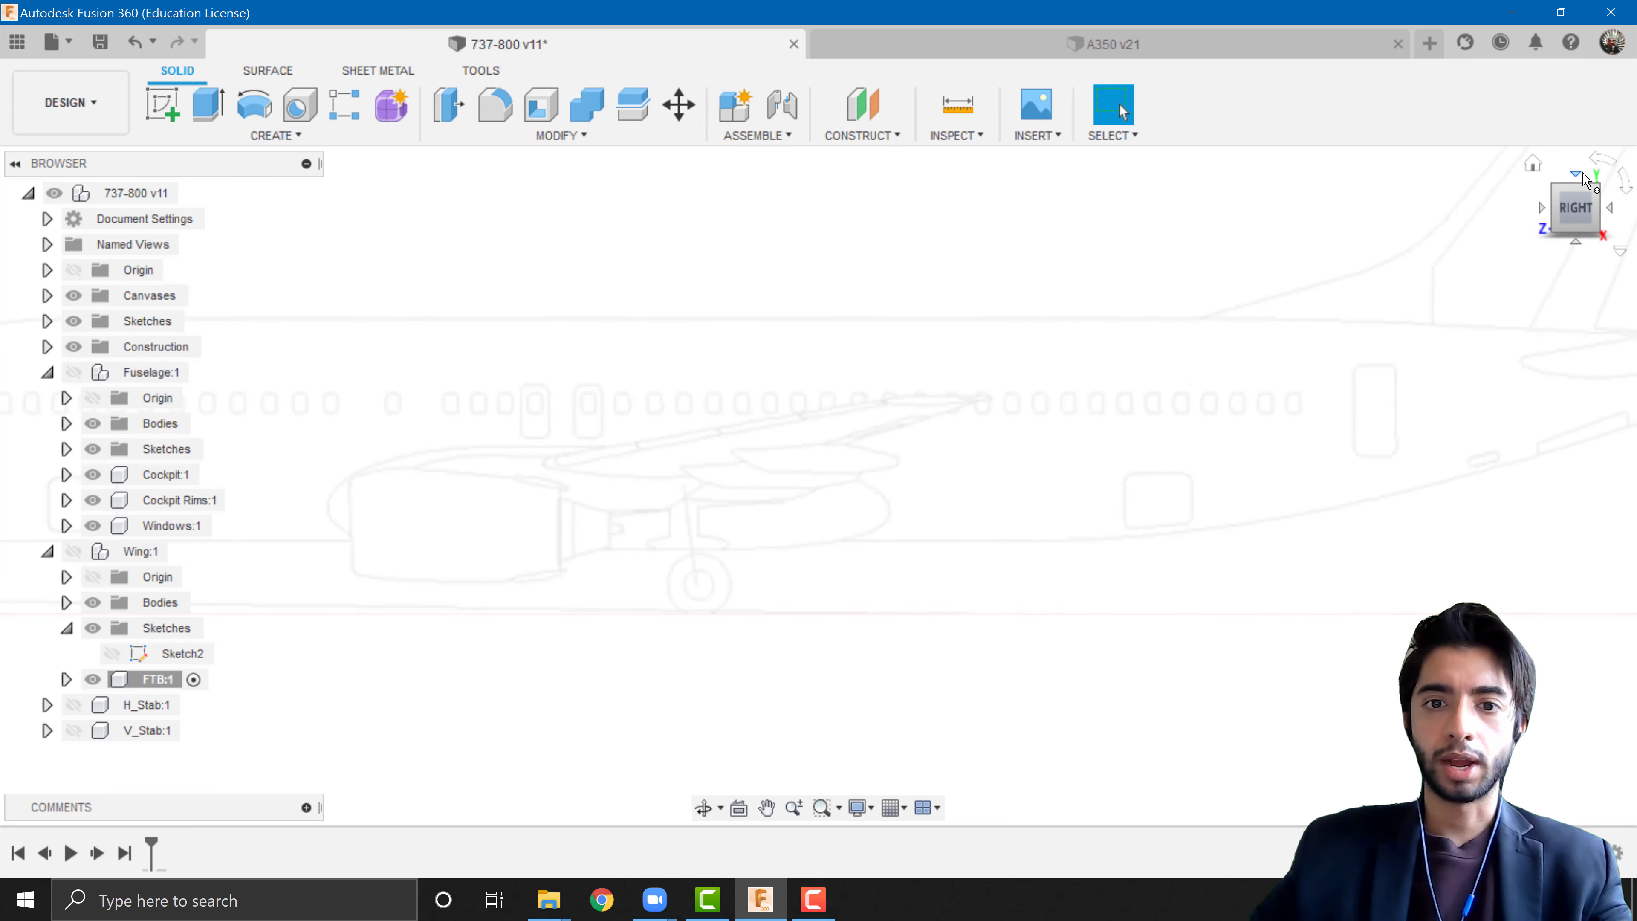
{"action": "left_click", "coordinate": [1582, 175]}
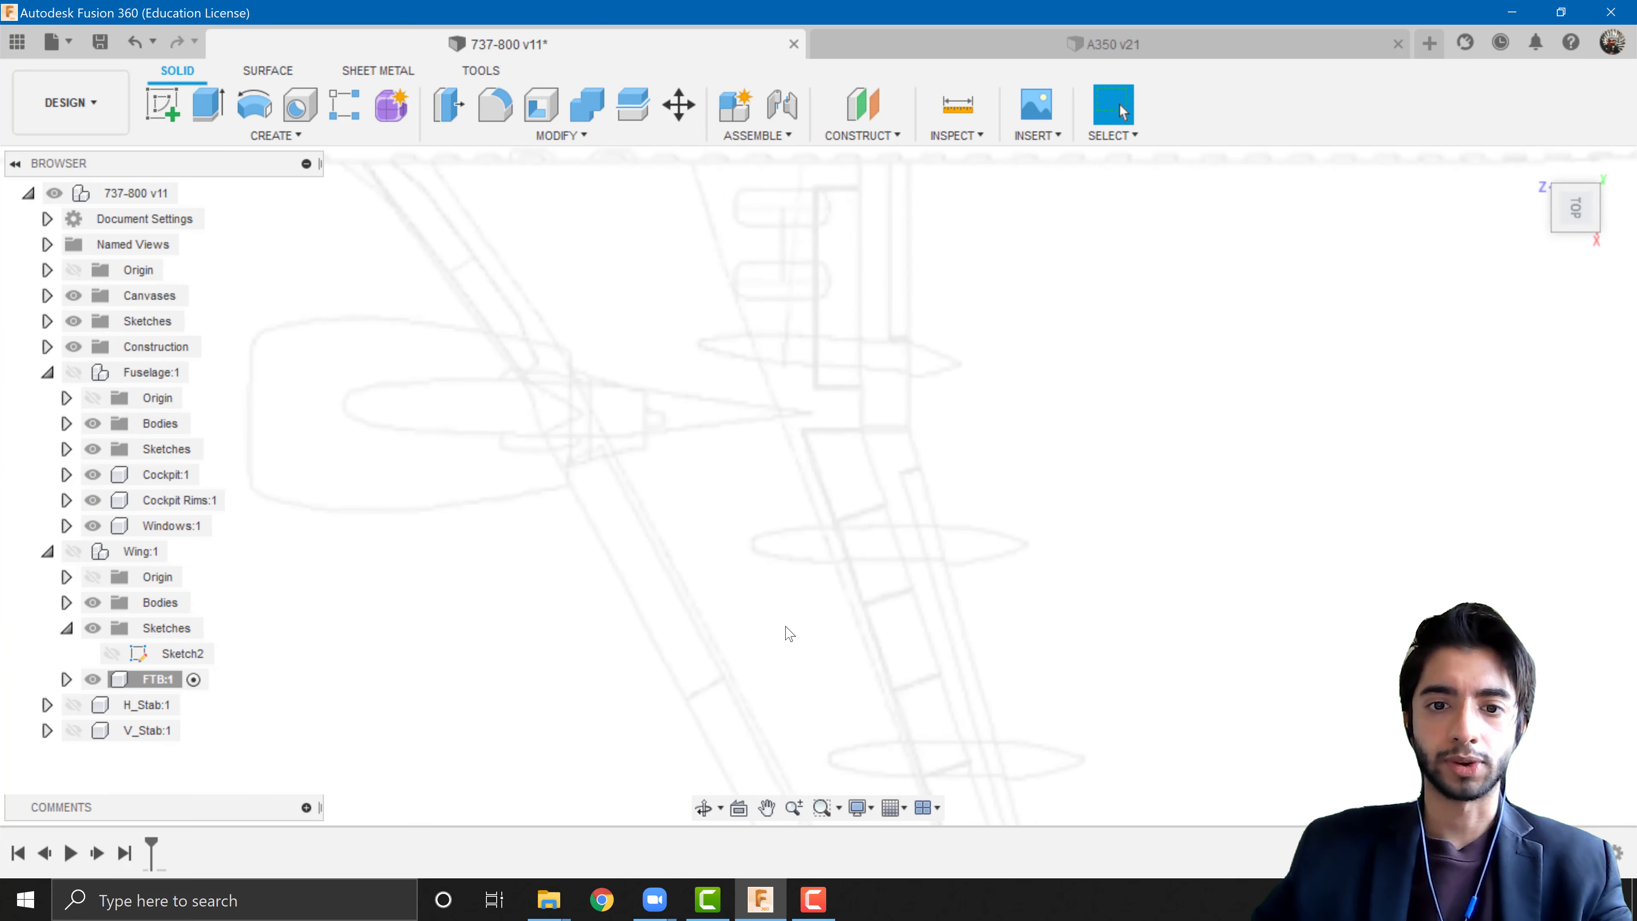
{"action": "scroll", "coordinate": [910, 619], "scroll_direction": "up", "scroll_amount": 2}
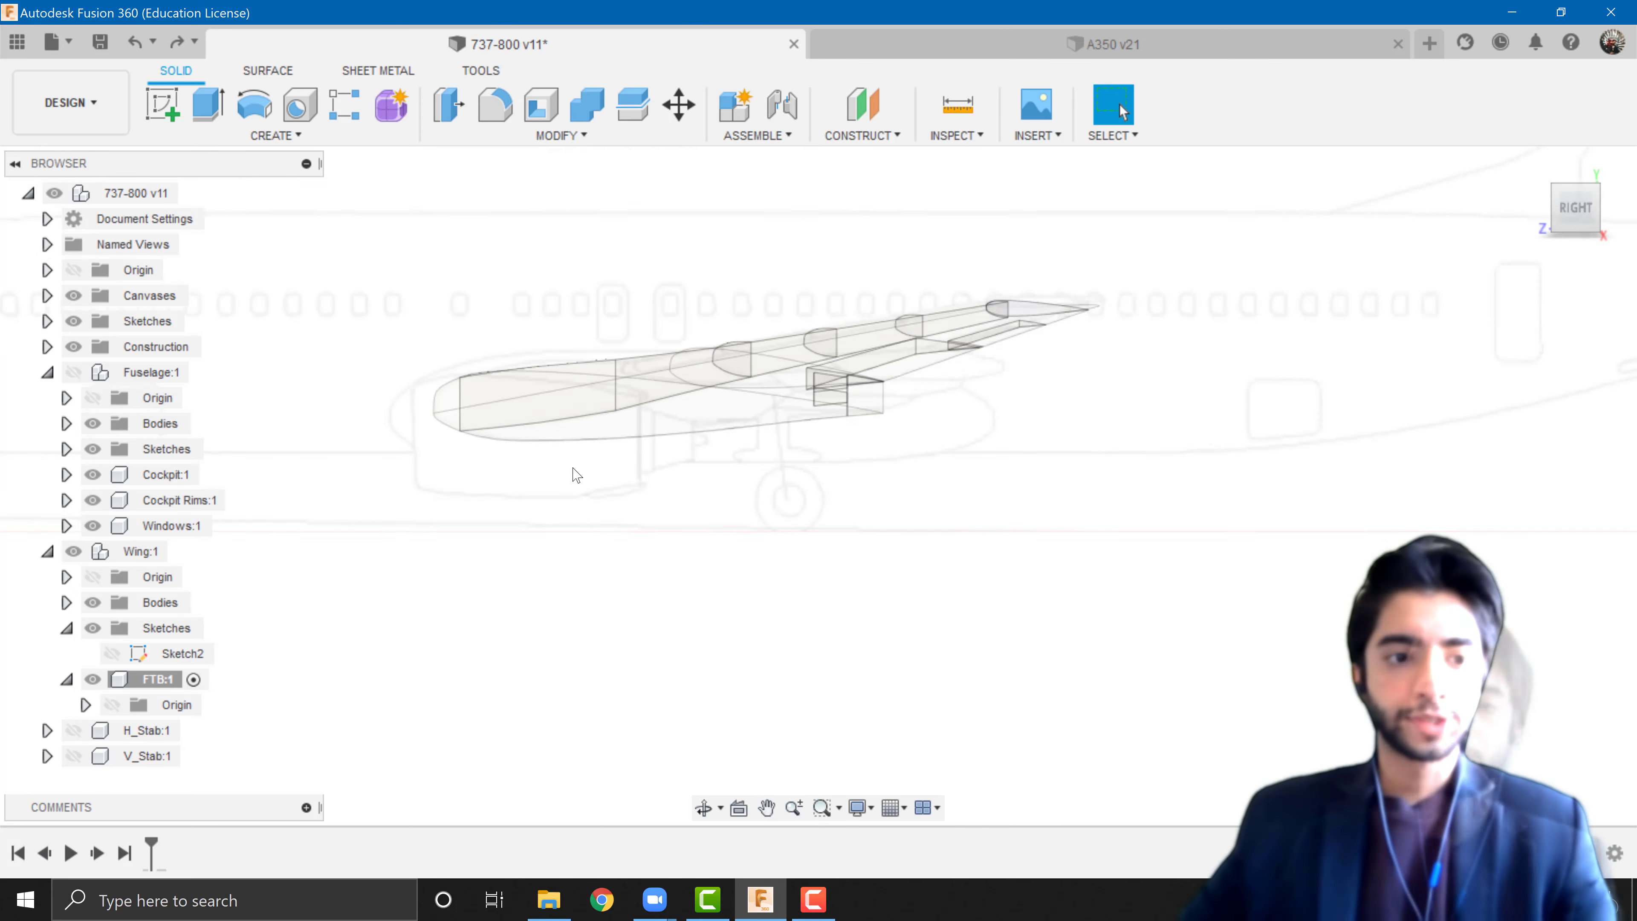
- Hide only the Bodies folder of the Wing component, keeping the component itself shown
{"action": "left_click", "coordinate": [76, 552]}
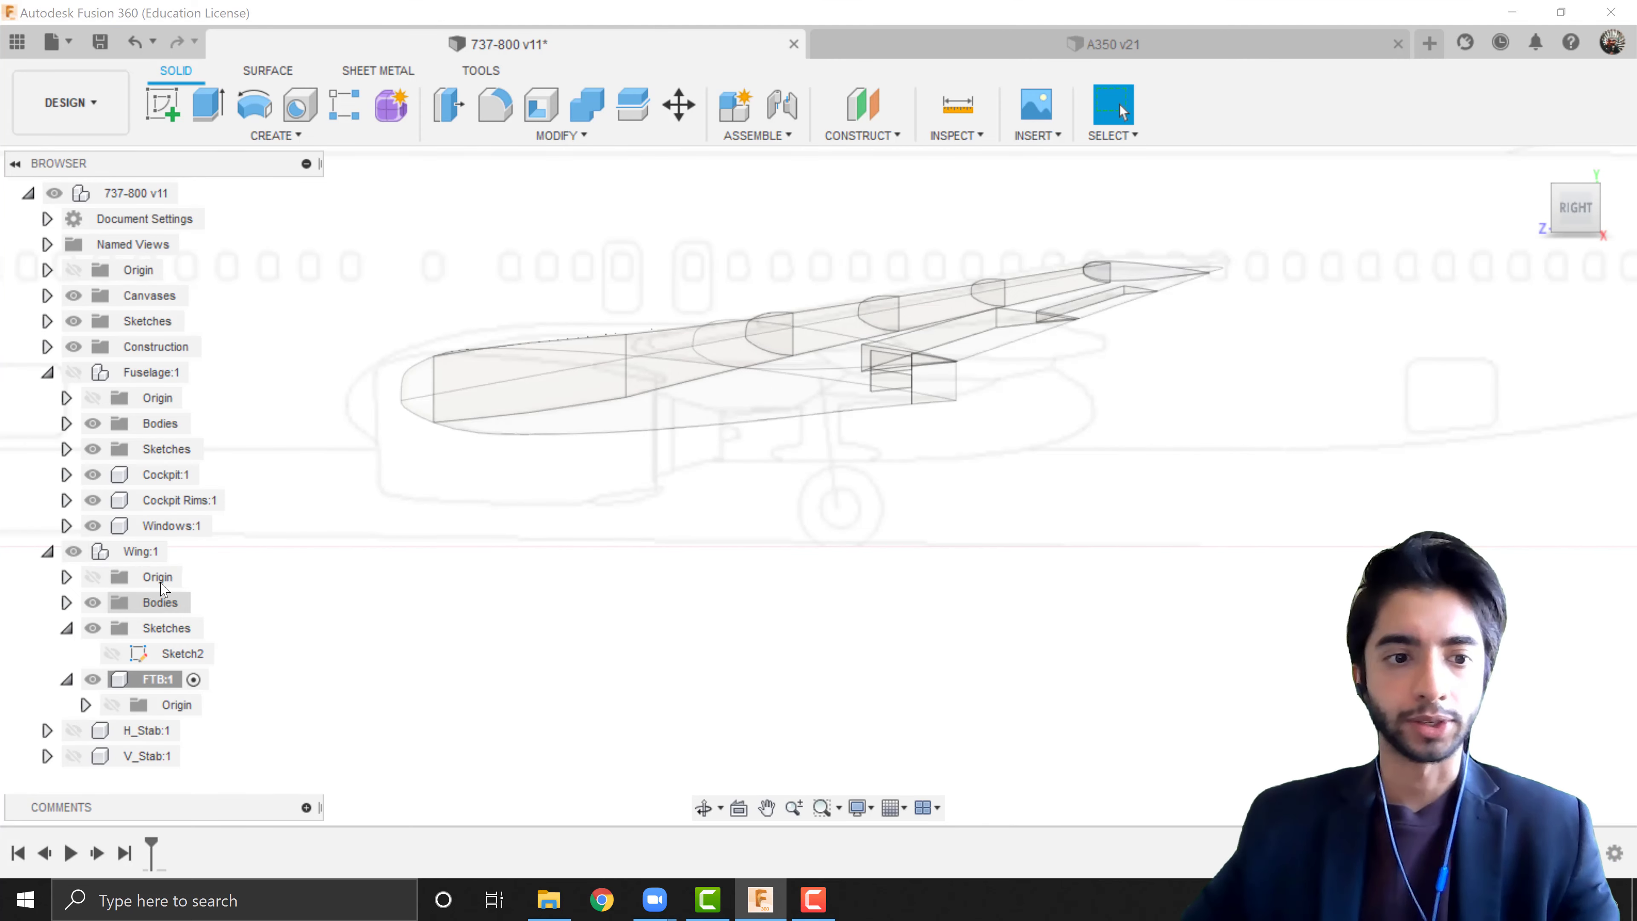
{"action": "left_click", "coordinate": [94, 603]}
{"action": "middle_click_drag", "start_coordinate": [504, 539], "coordinate": [501, 586]}
{"action": "scroll", "coordinate": [501, 587], "scroll_direction": "up", "scroll_amount": 1}
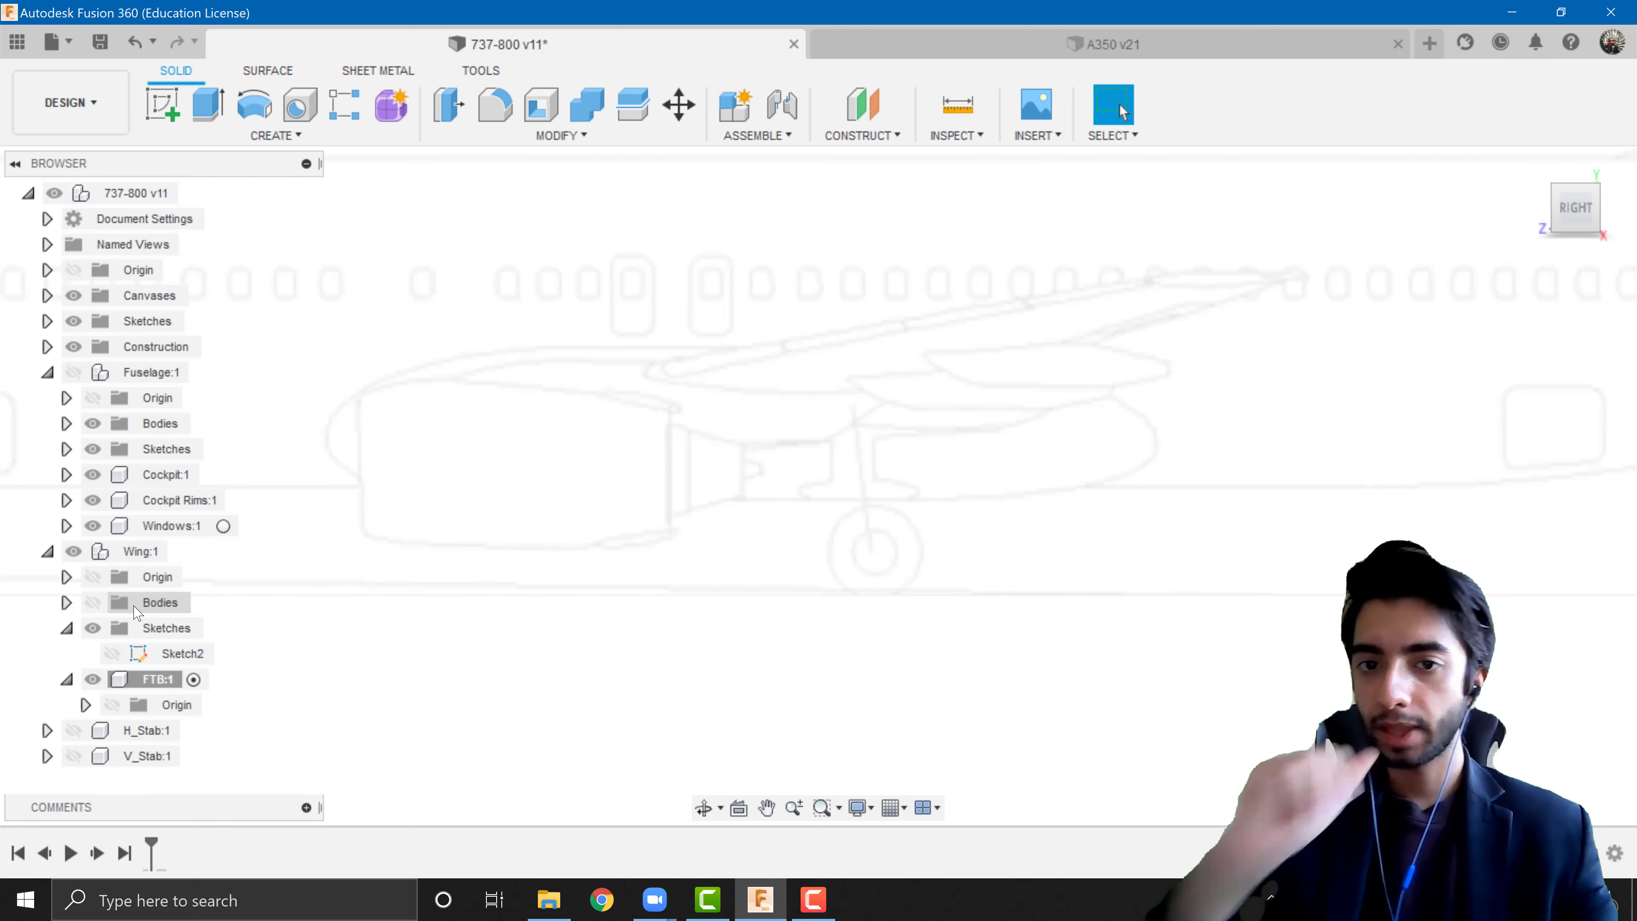
- Start an offset plane from the YZ origin plane and pull it out along the wing to 8000 mm
{"action": "middle_click_drag", "start_coordinate": [953, 312], "coordinate": [733, 396]}
{"action": "scroll", "coordinate": [746, 428], "scroll_direction": "up", "scroll_amount": 3}
{"action": "scroll", "coordinate": [739, 425], "scroll_direction": "down", "scroll_amount": 6}
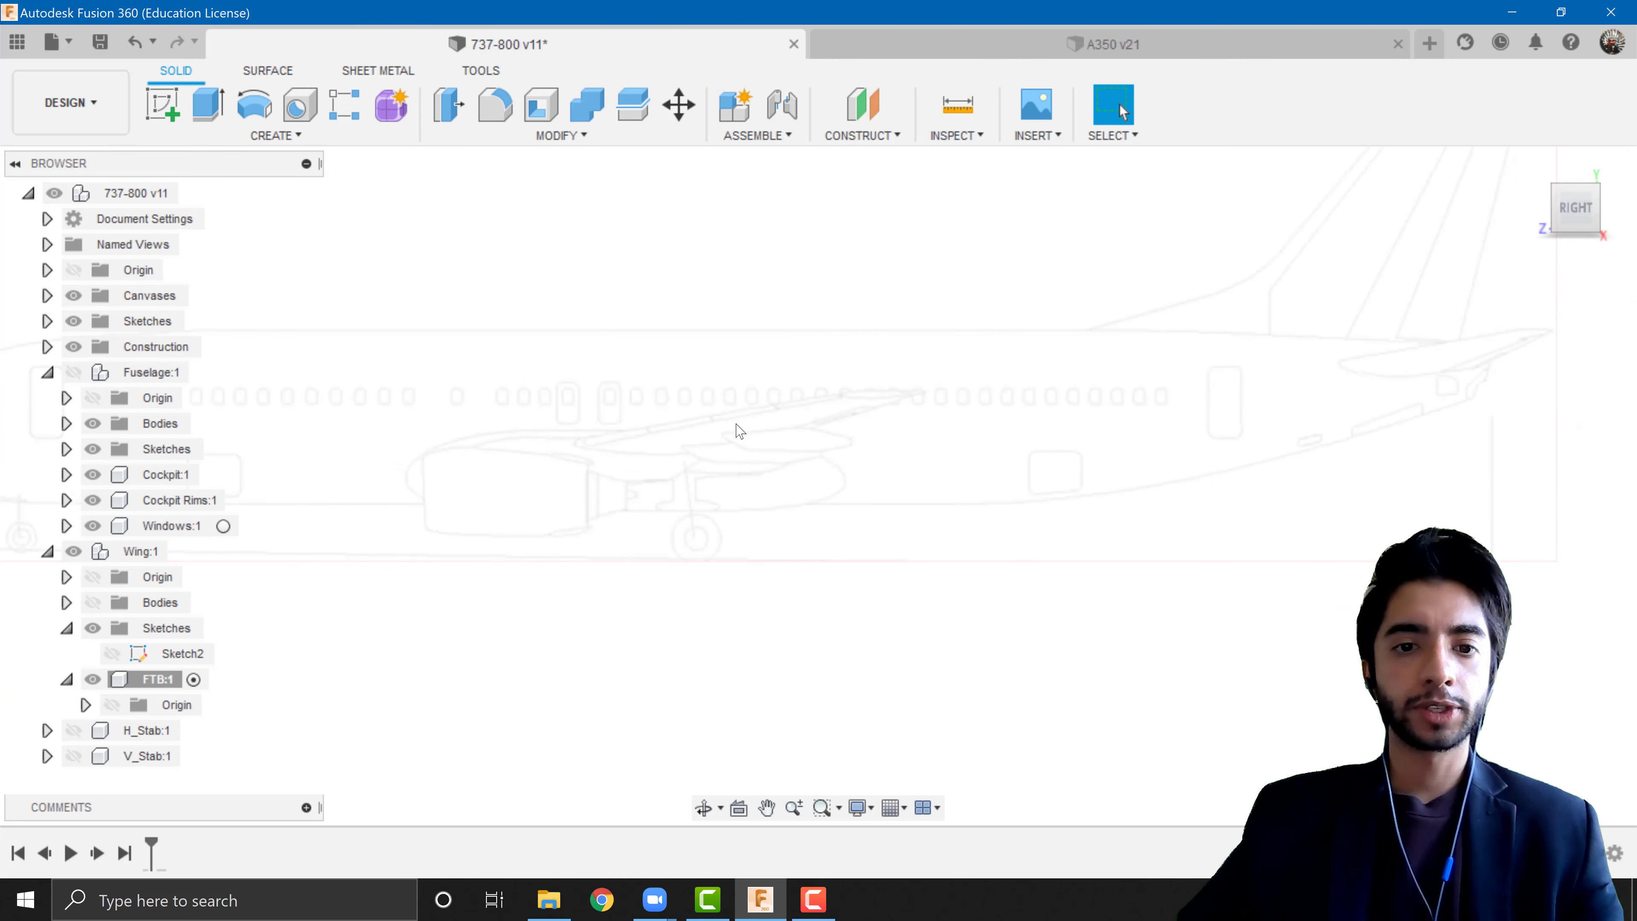
{"action": "scroll", "coordinate": [740, 431], "scroll_direction": "down", "scroll_amount": 3}
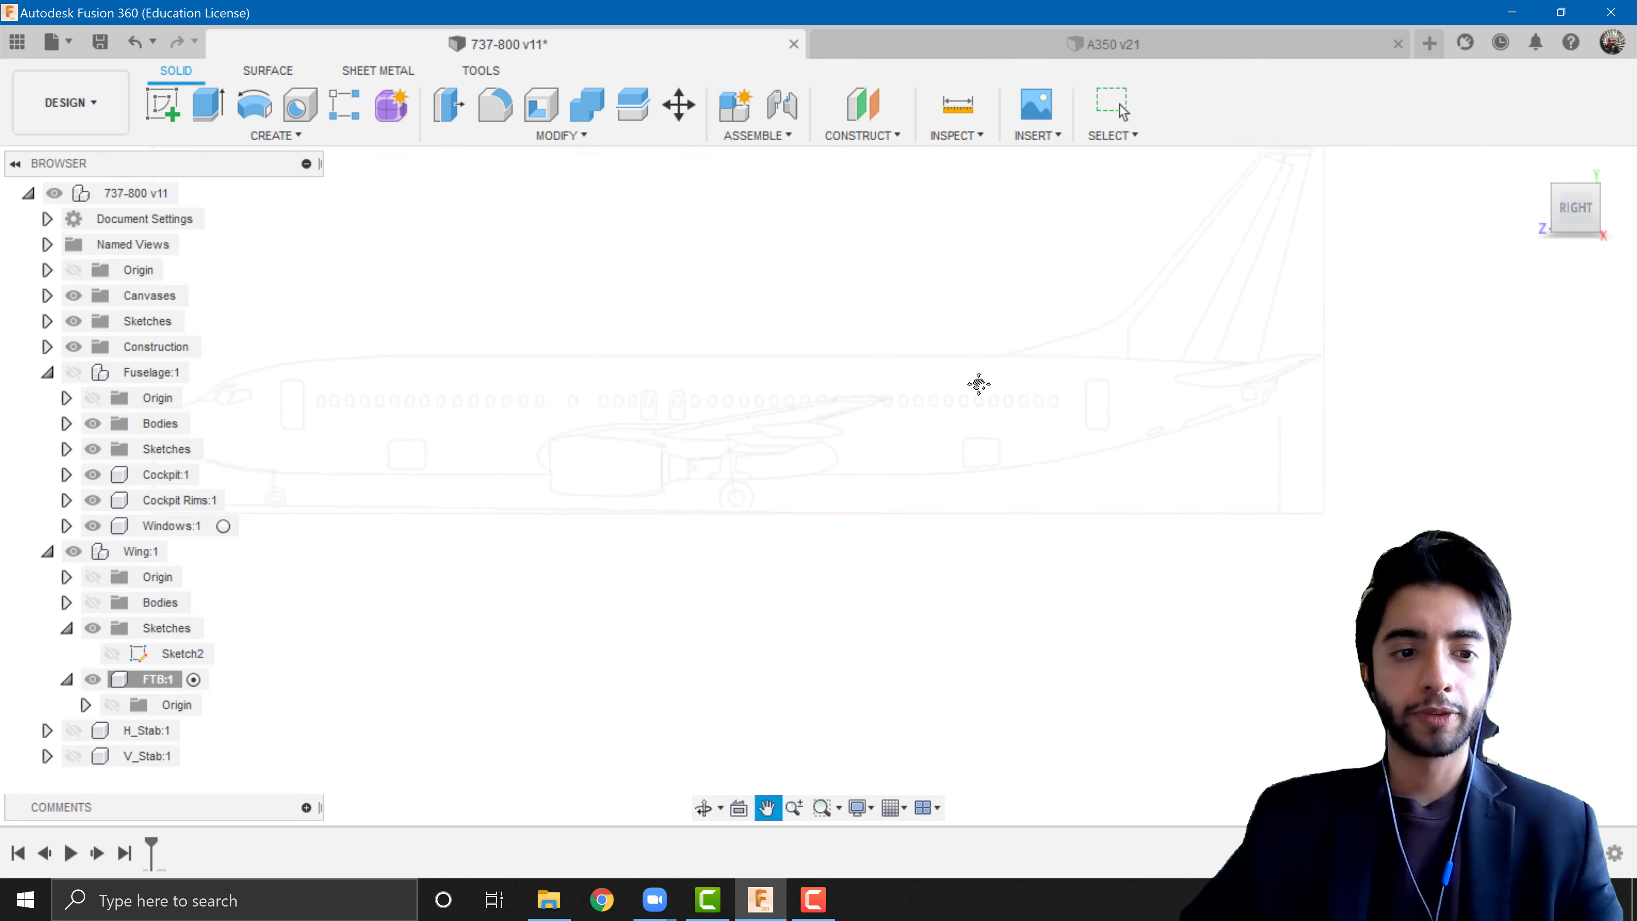
{"action": "left_click", "coordinate": [863, 122]}
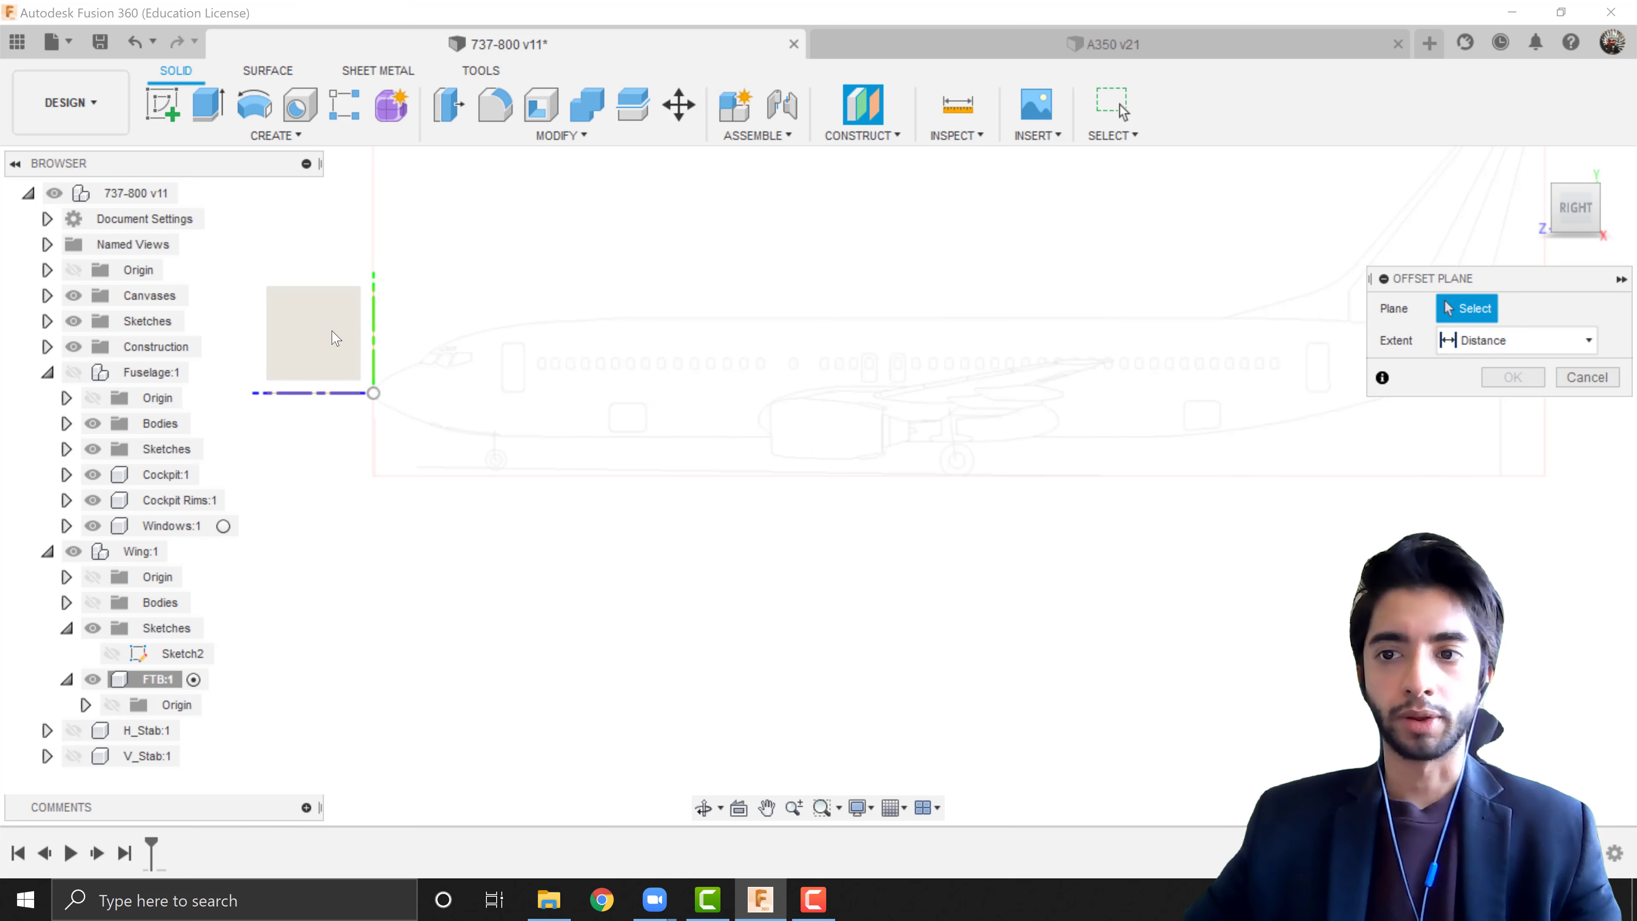
{"action": "left_click", "coordinate": [322, 342]}
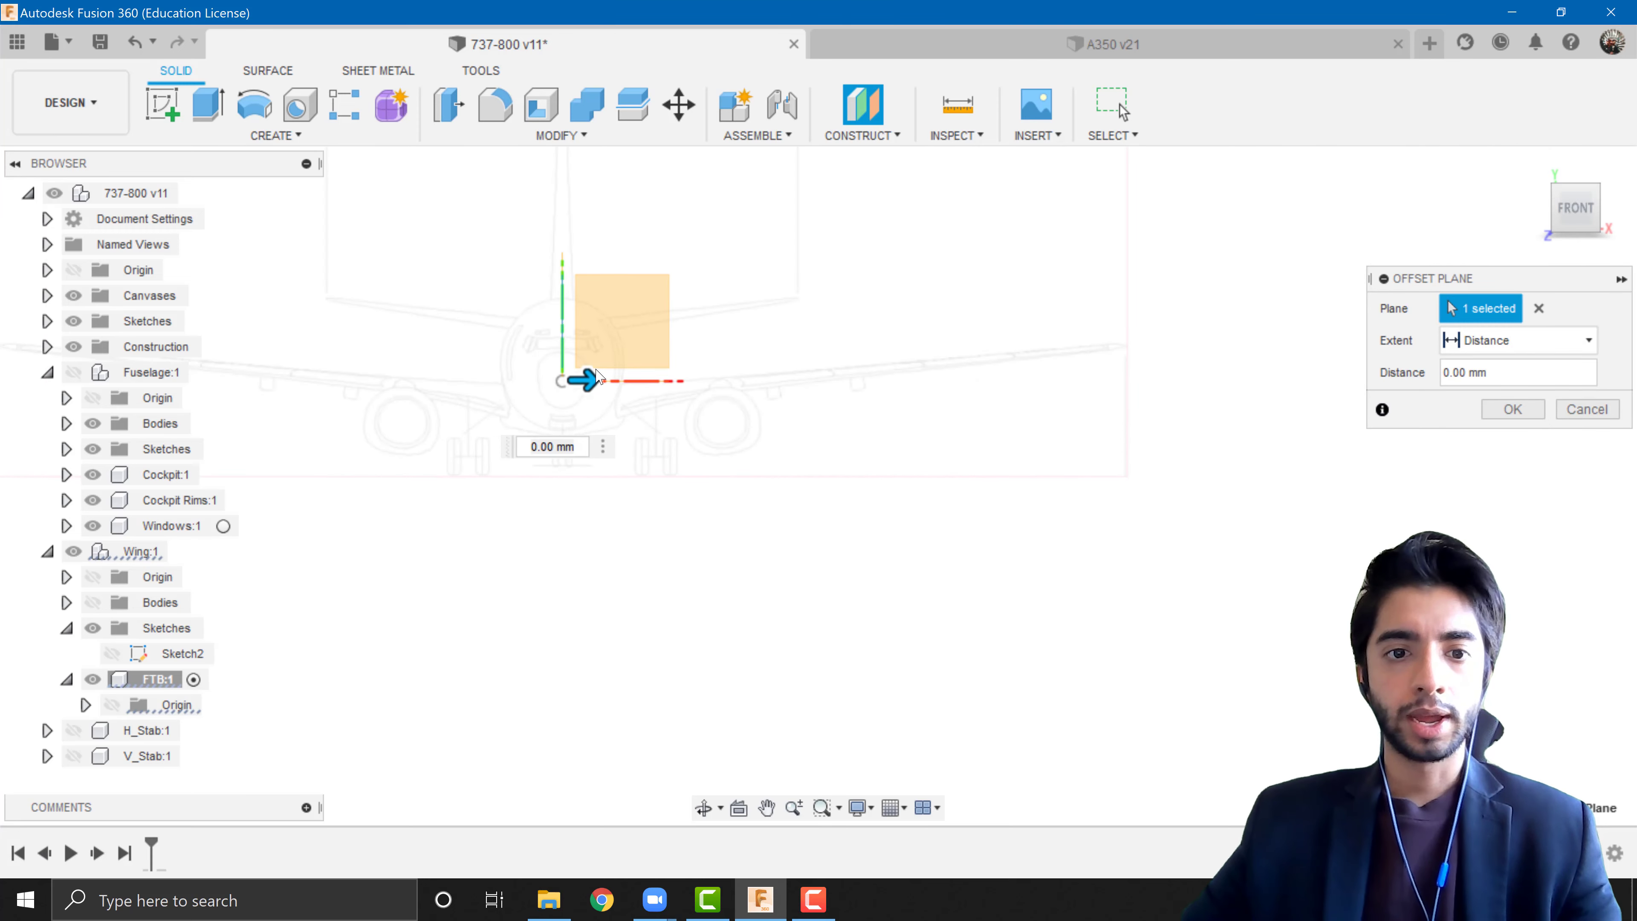
{"action": "left_click_drag", "start_coordinate": [648, 387], "coordinate": [844, 402]}
{"action": "scroll", "coordinate": [851, 405], "scroll_direction": "up", "scroll_amount": 5}
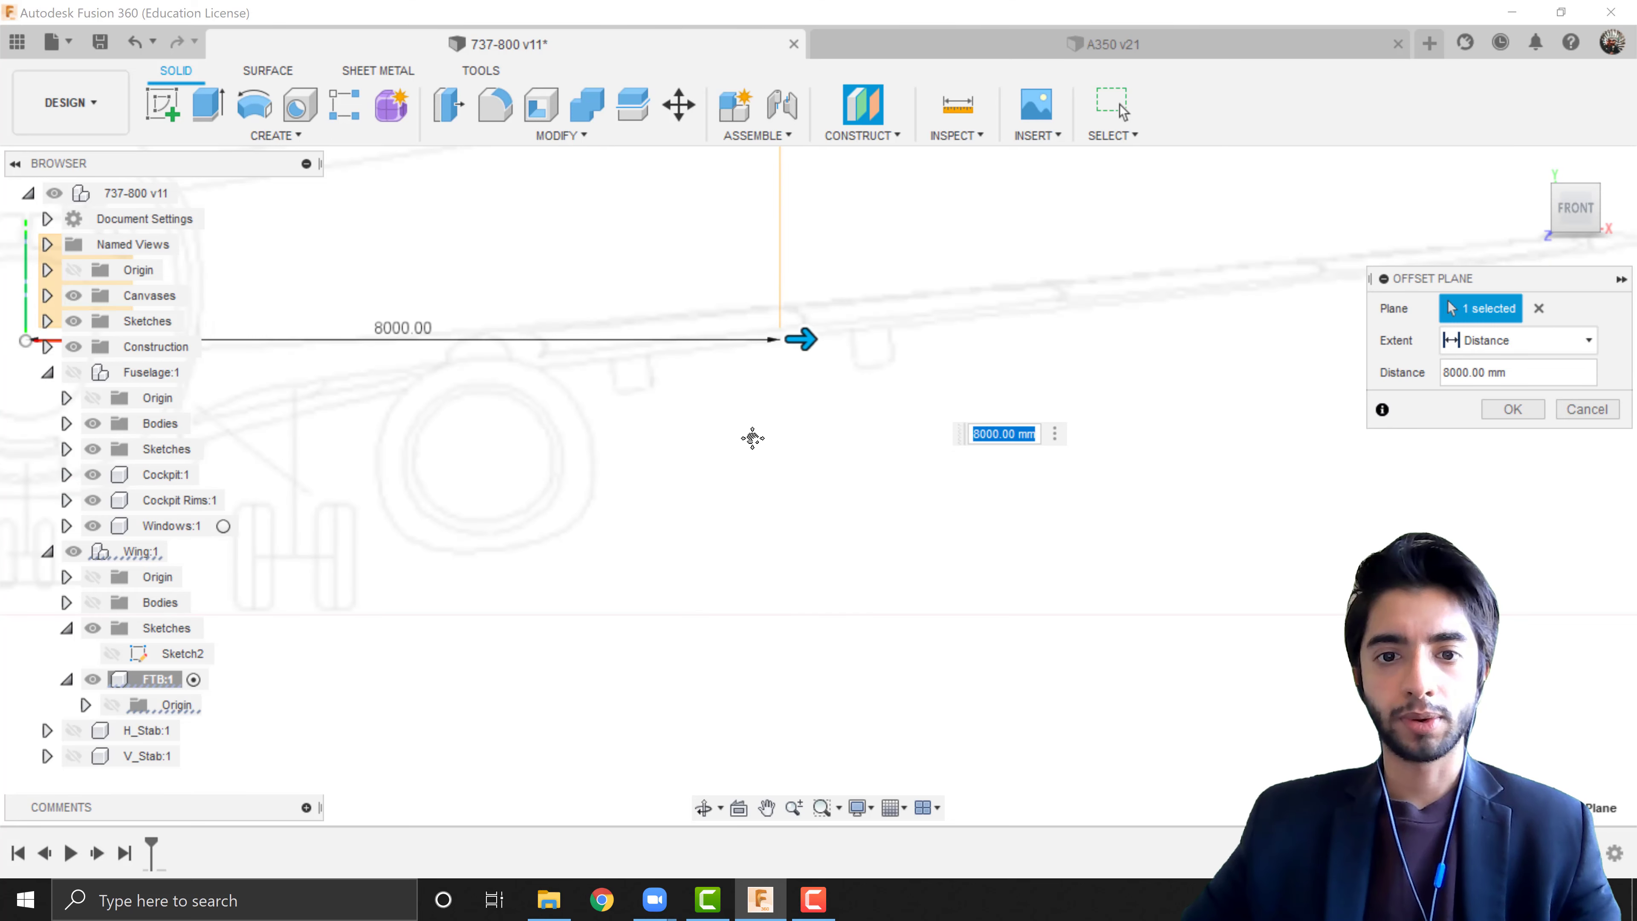
- Pull the offset plane out to 9000 mm, over the outboard fairing outline in the front canvas, and create it
{"action": "left_click_drag", "start_coordinate": [609, 438], "coordinate": [736, 438]}
{"action": "scroll", "coordinate": [720, 440], "scroll_direction": "up", "scroll_amount": 2}
{"action": "scroll", "coordinate": [711, 421], "scroll_direction": "up", "scroll_amount": 2}
{"action": "scroll", "coordinate": [714, 424], "scroll_direction": "down", "scroll_amount": 4}
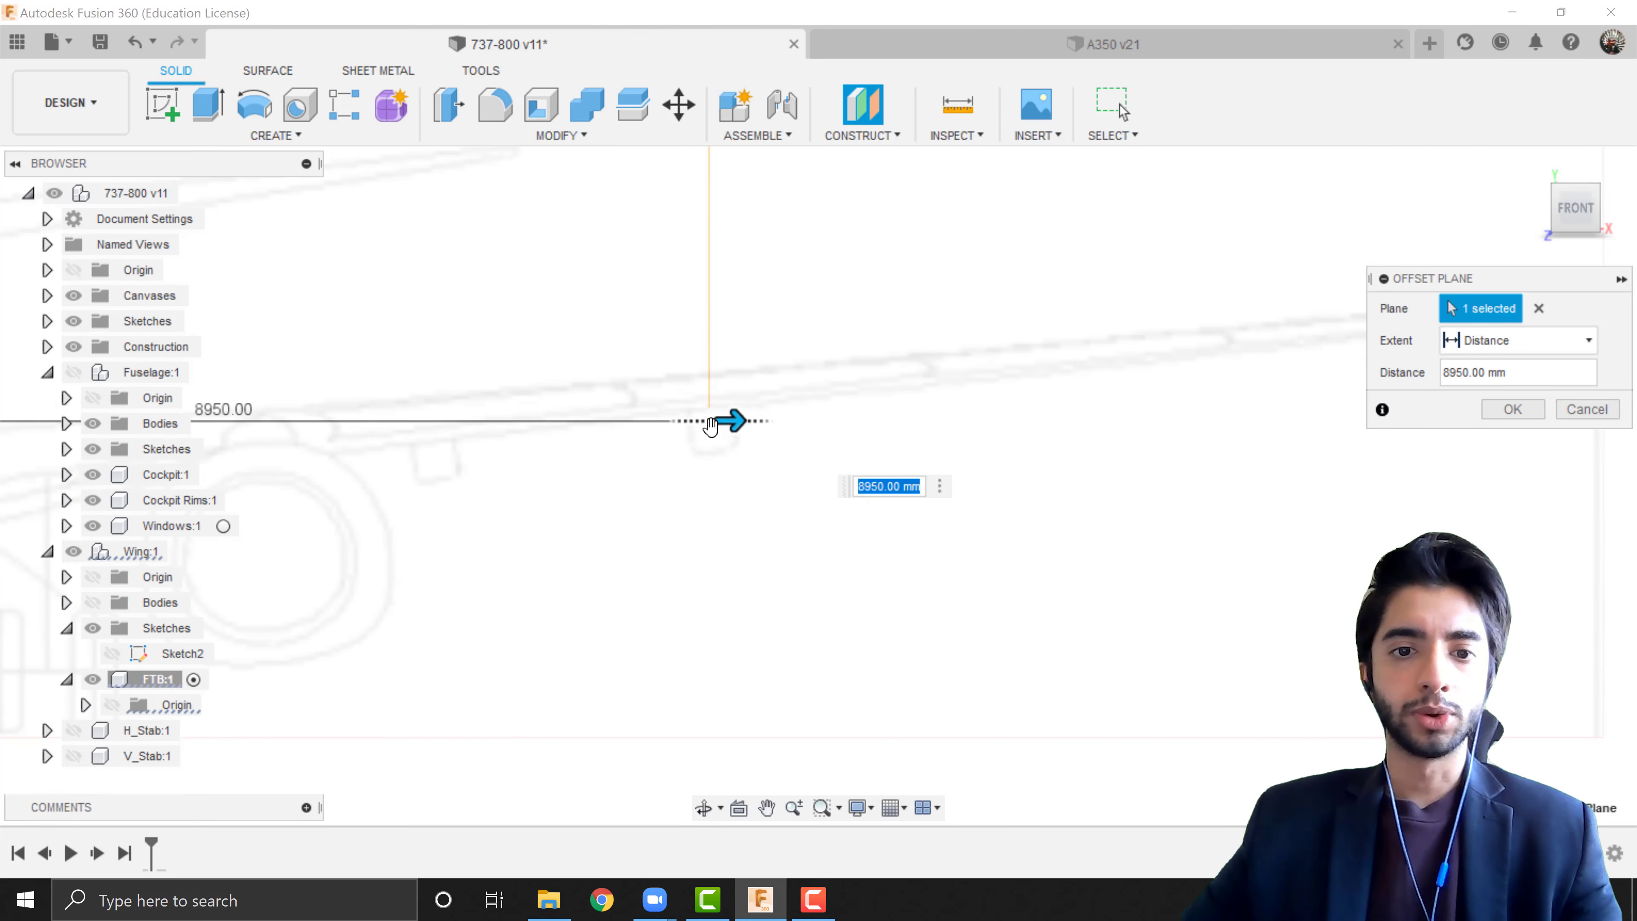
{"action": "scroll", "coordinate": [709, 322], "scroll_direction": "up", "scroll_amount": 2}
{"action": "left_click_drag", "start_coordinate": [741, 537], "coordinate": [757, 538]}
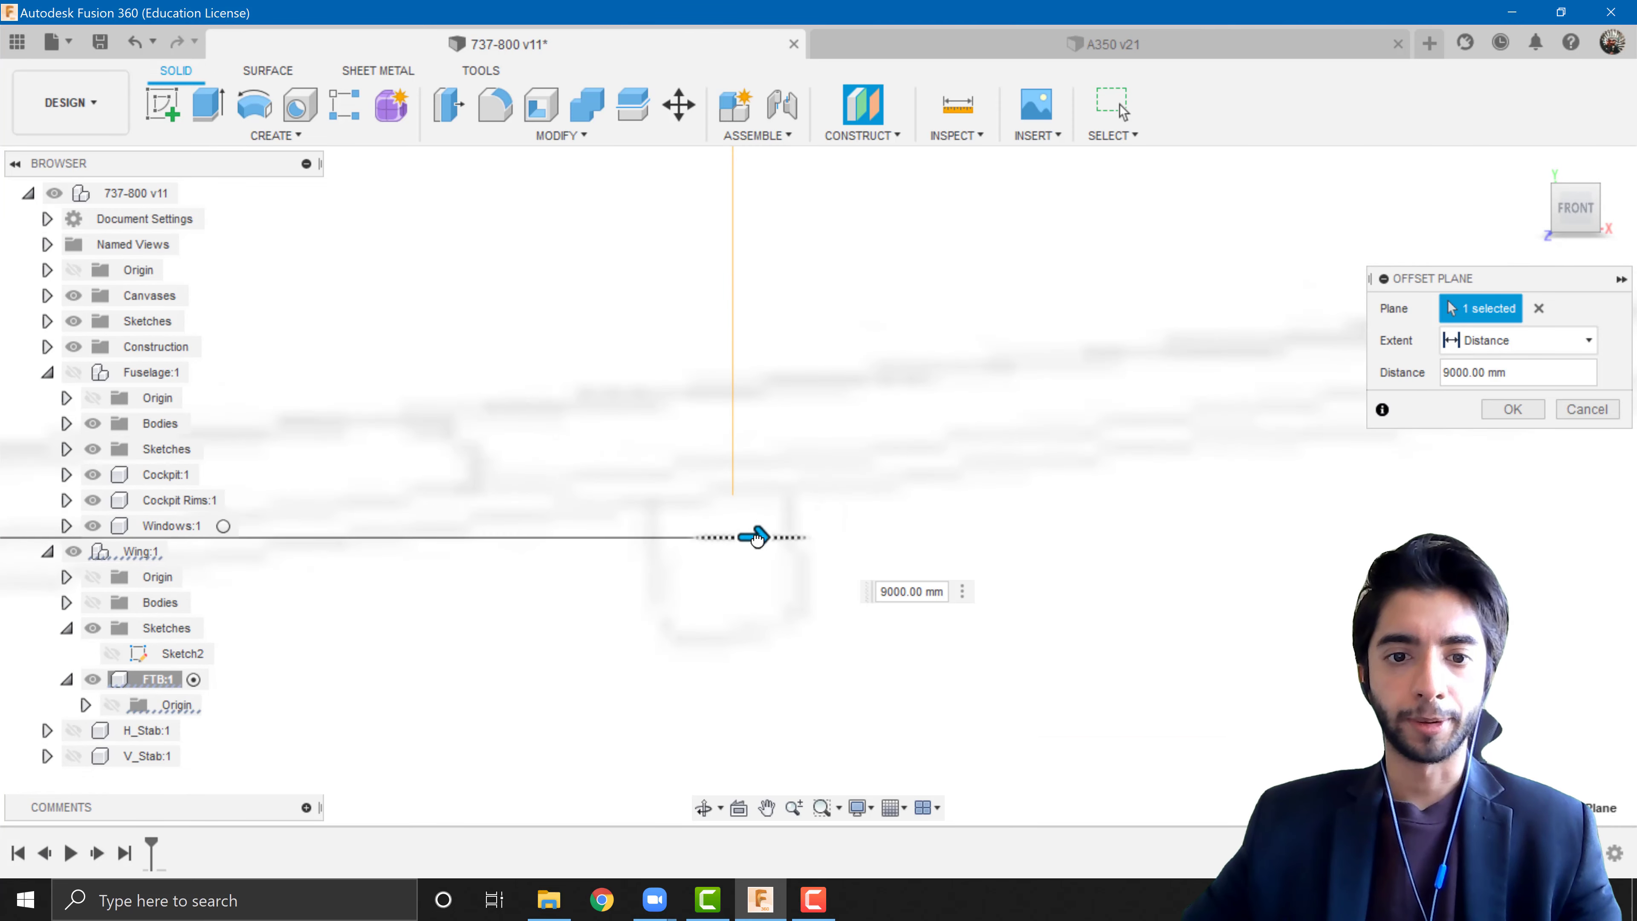
{"action": "scroll", "coordinate": [748, 540], "scroll_direction": "up", "scroll_amount": 1}
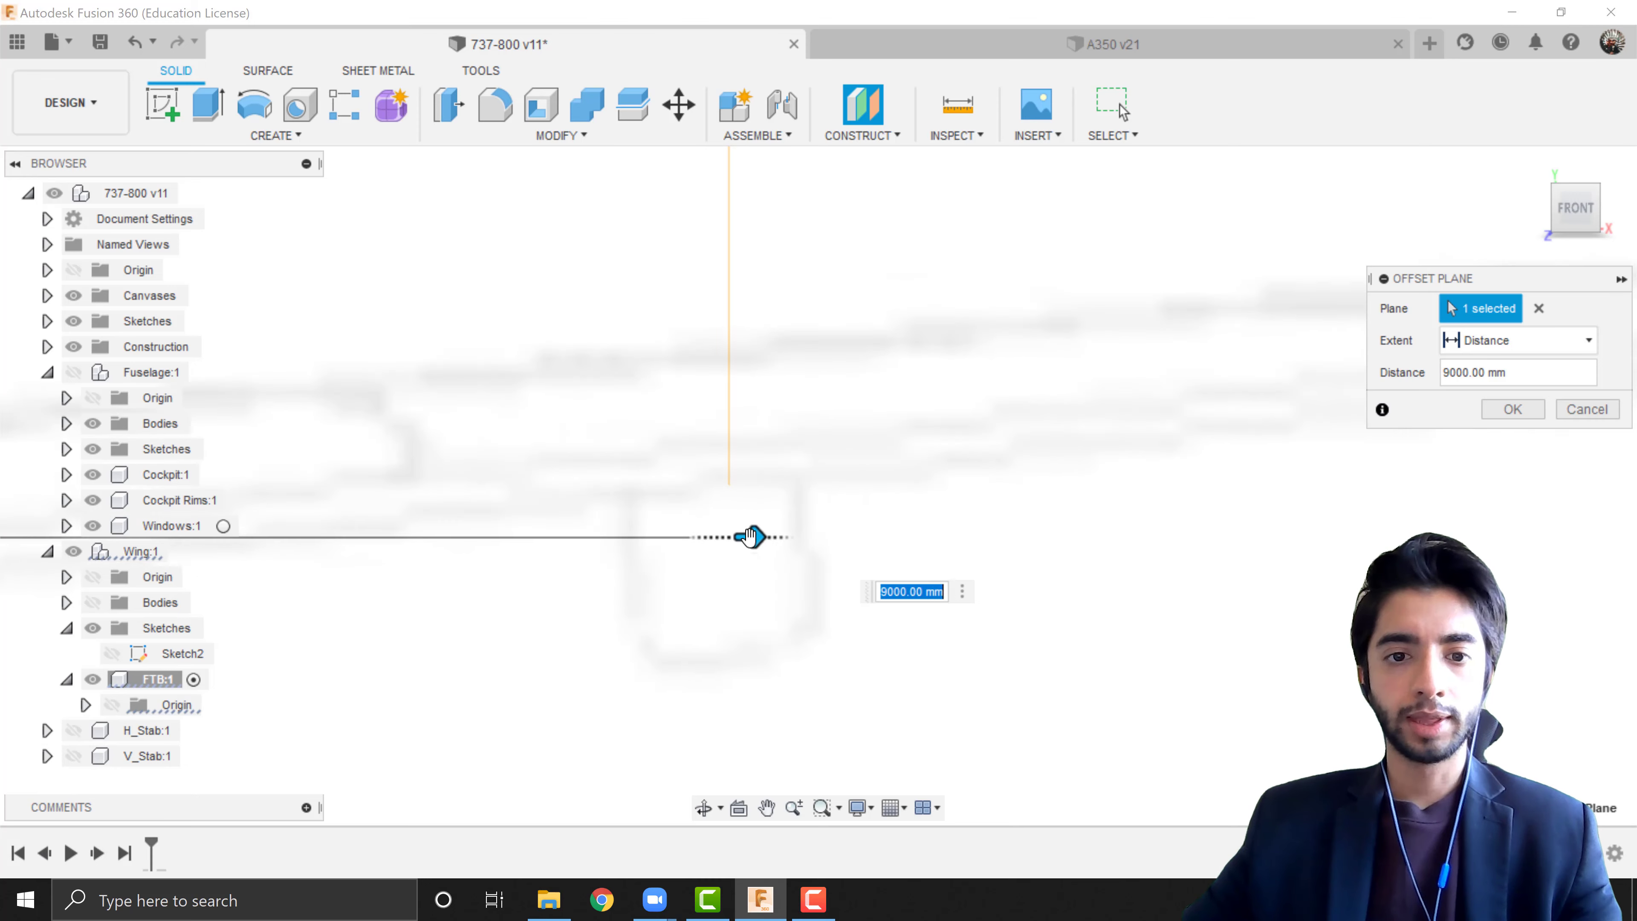
{"action": "scroll", "coordinate": [714, 546], "scroll_direction": "down", "scroll_amount": 7}
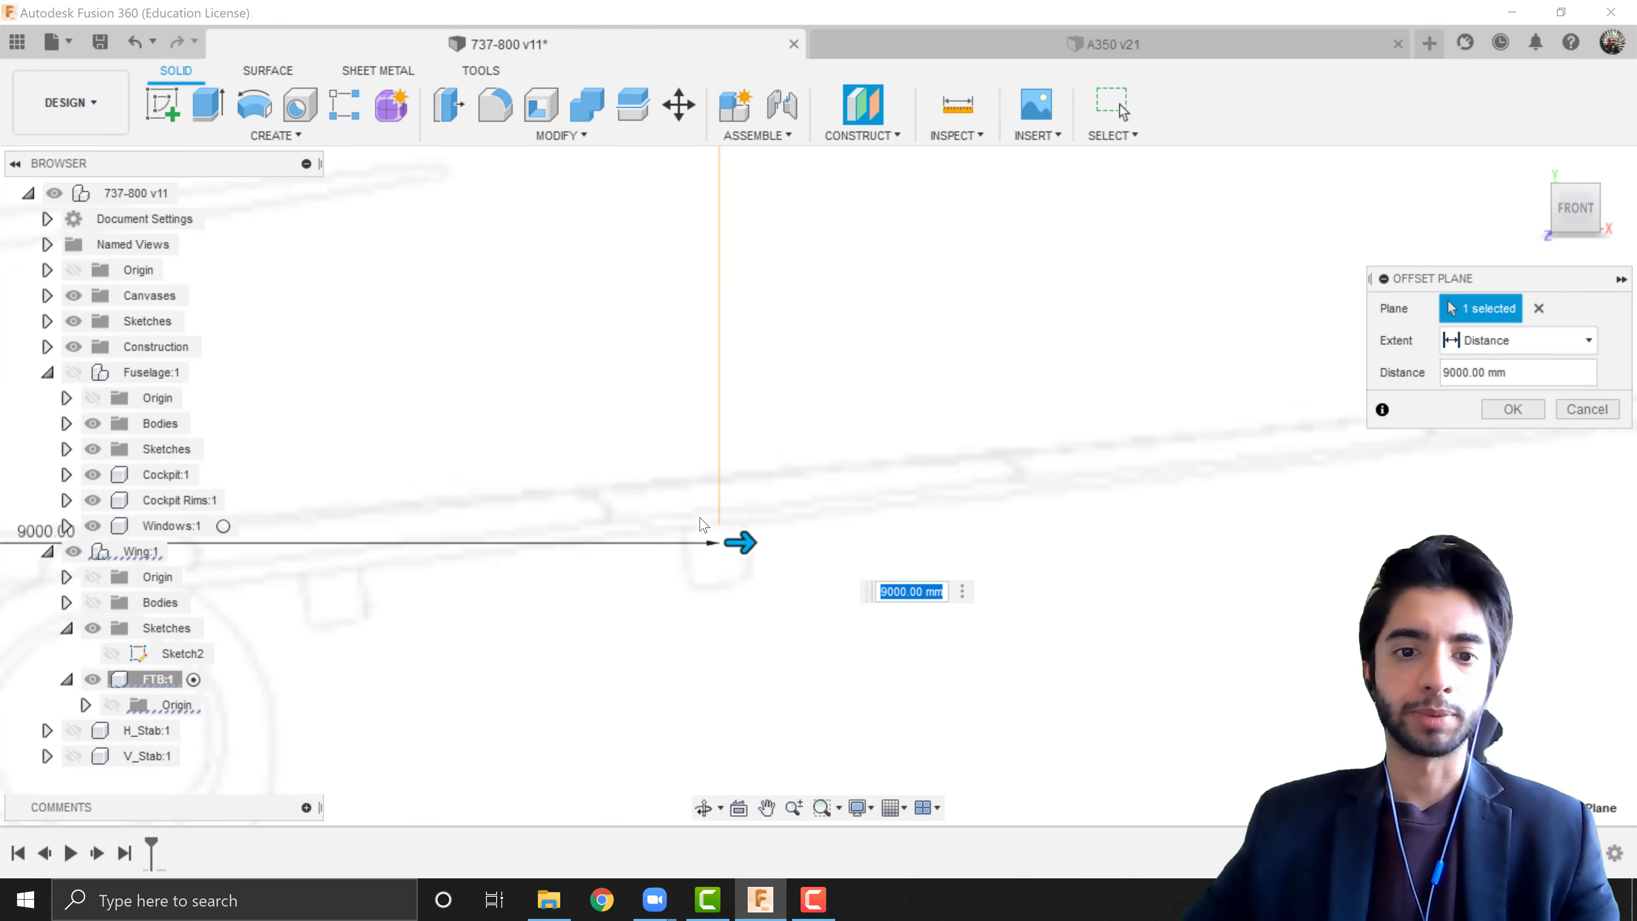
{"action": "scroll", "coordinate": [768, 539], "scroll_direction": "up", "scroll_amount": 3}
{"action": "scroll", "coordinate": [726, 553], "scroll_direction": "up", "scroll_amount": 3}
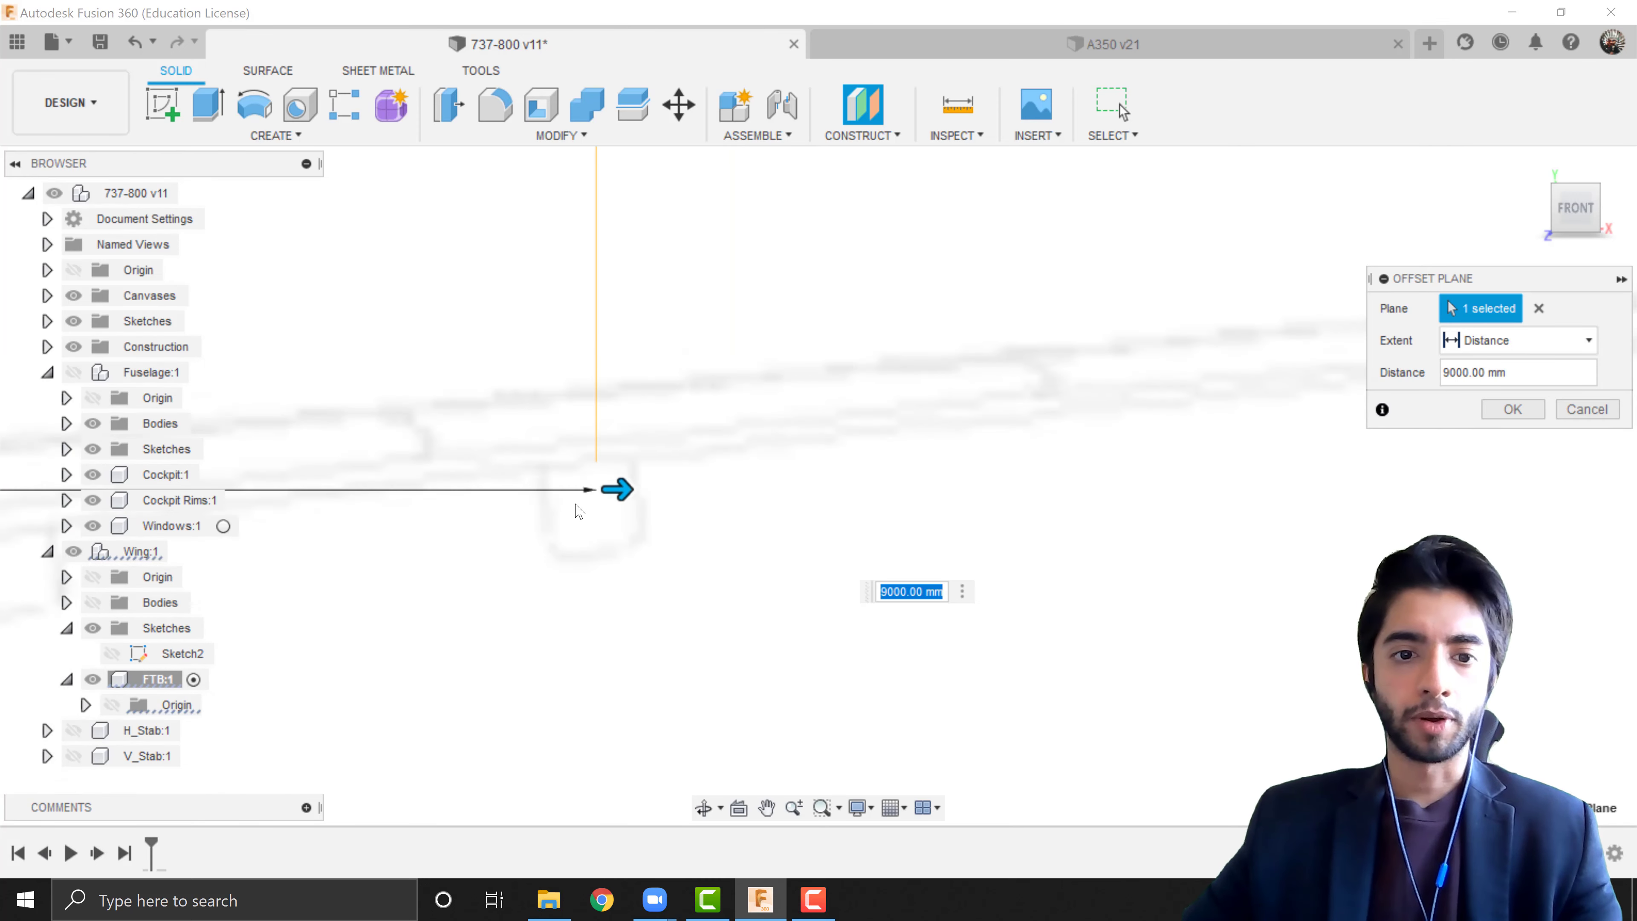
{"action": "middle_click_drag", "start_coordinate": [651, 529], "coordinate": [919, 541]}
{"action": "scroll", "coordinate": [924, 537], "scroll_direction": "up", "scroll_amount": 2}
{"action": "mouse_move", "coordinate": [854, 481]}
{"action": "left_mouse_down"}
{"action": "mouse_move", "coordinate": [839, 484]}
{"action": "mouse_move", "coordinate": [856, 481]}
{"action": "left_mouse_up"}
{"action": "scroll", "coordinate": [804, 489], "scroll_direction": "up", "scroll_amount": 2}
{"action": "scroll", "coordinate": [844, 480], "scroll_direction": "up", "scroll_amount": 2}
{"action": "scroll", "coordinate": [852, 483], "scroll_direction": "up", "scroll_amount": 2}
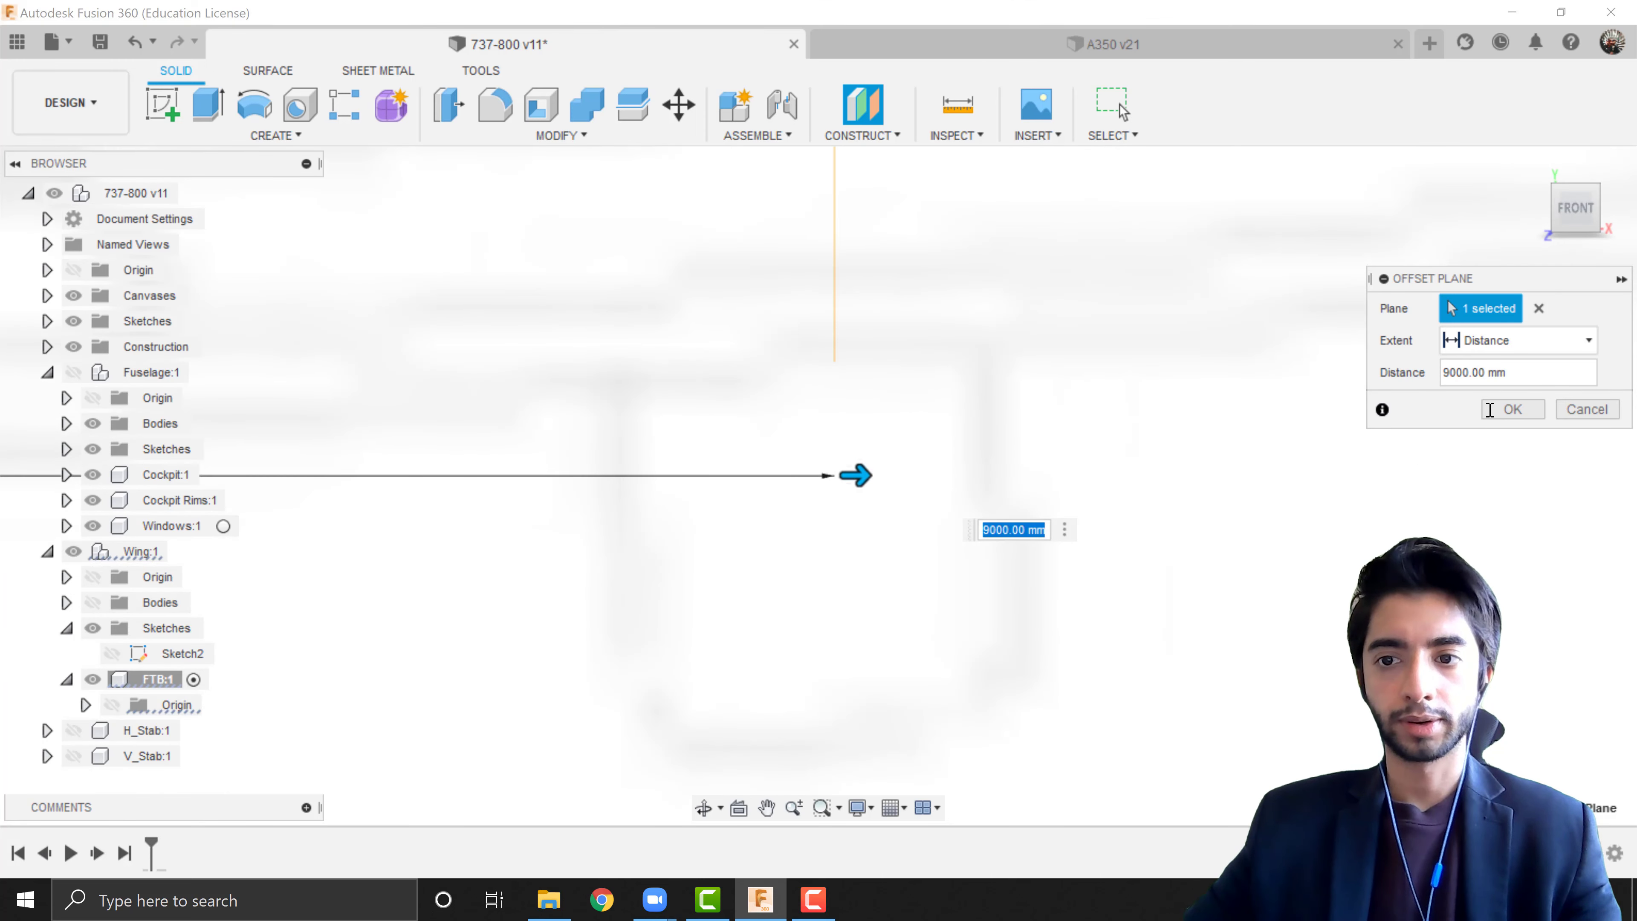
{"action": "left_click", "coordinate": [1489, 409]}
- Start a sketch on the new offset plane and bring the fairing outlines of the side canvas into view
{"action": "scroll", "coordinate": [983, 574], "scroll_direction": "down", "scroll_amount": 3}
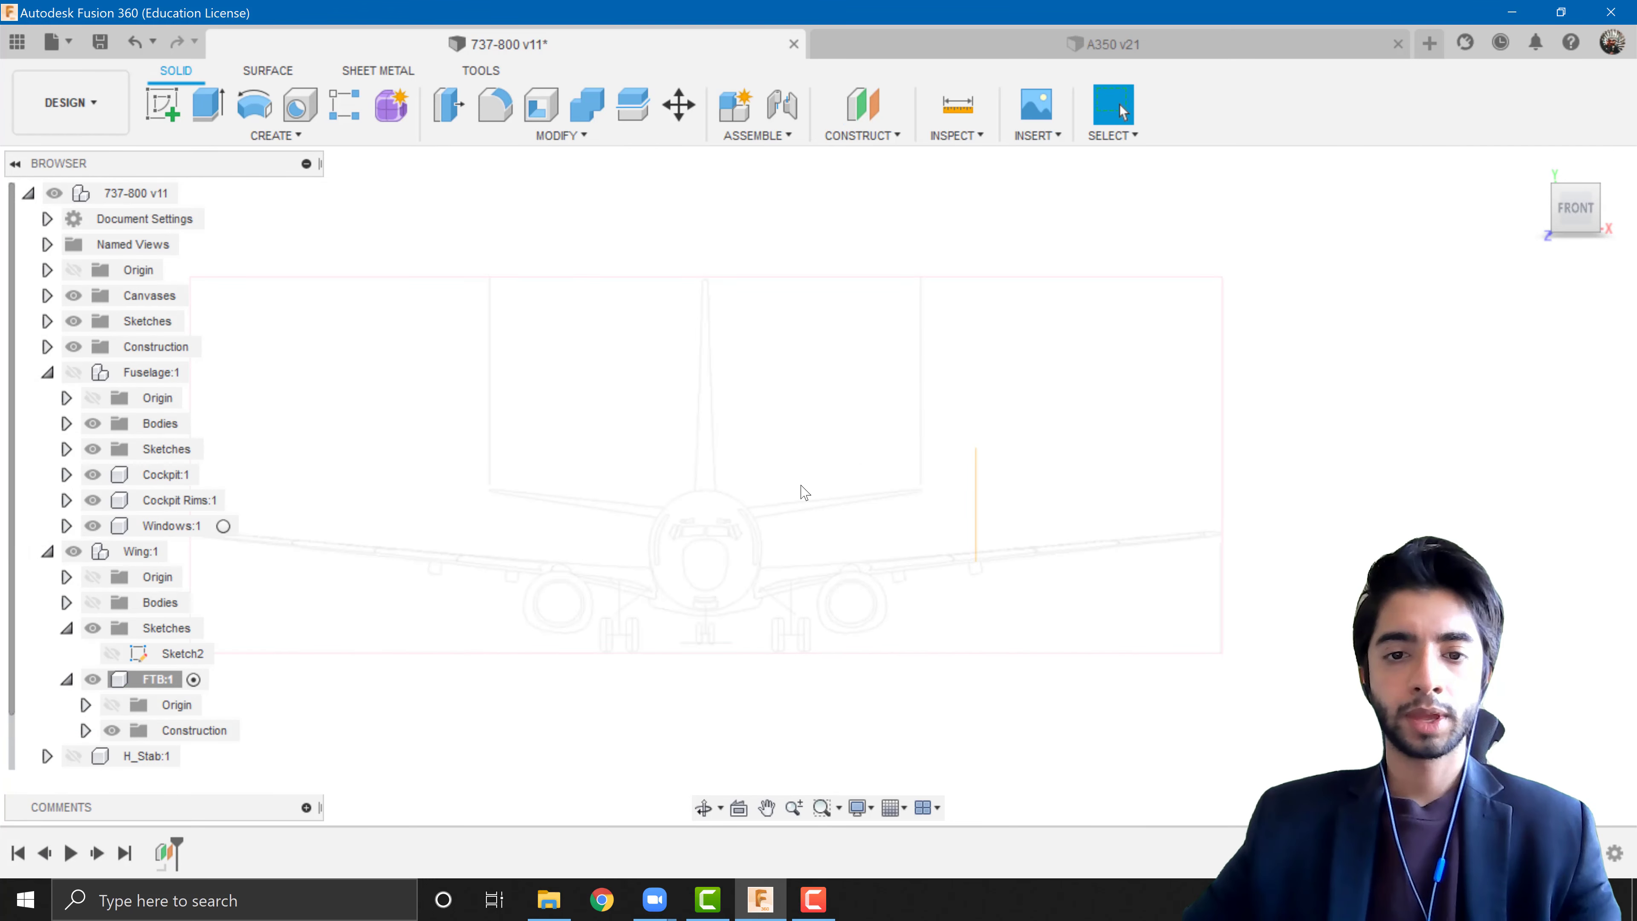
{"action": "left_click", "coordinate": [1616, 210]}
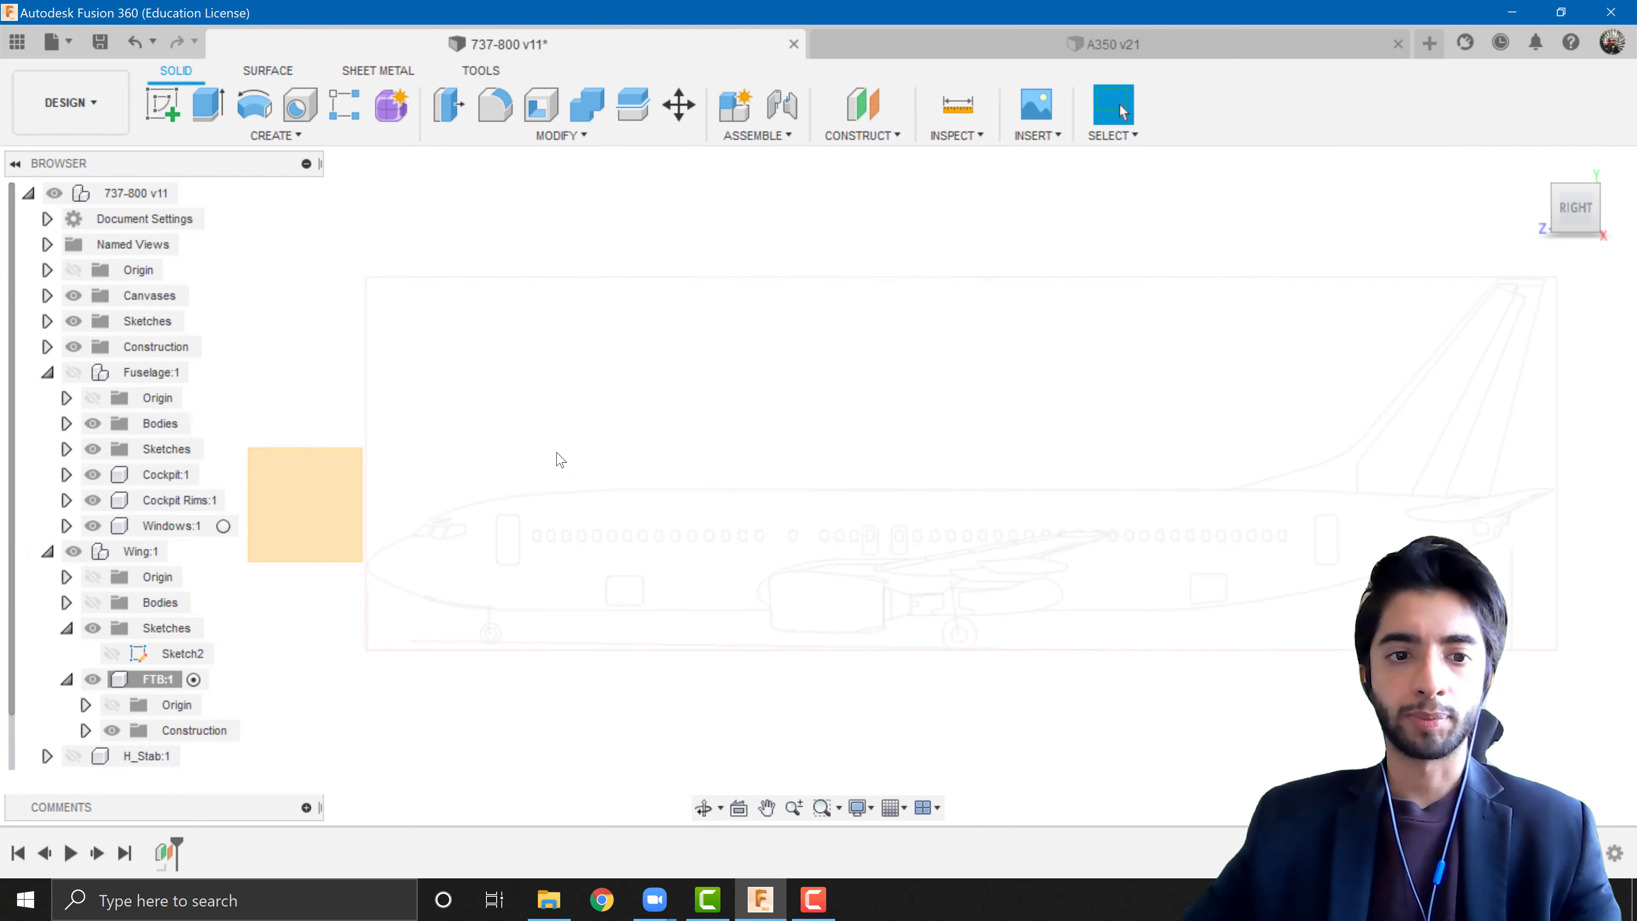
{"action": "middle_click_drag", "start_coordinate": [556, 452], "coordinate": [908, 434]}
{"action": "left_click", "coordinate": [163, 105]}
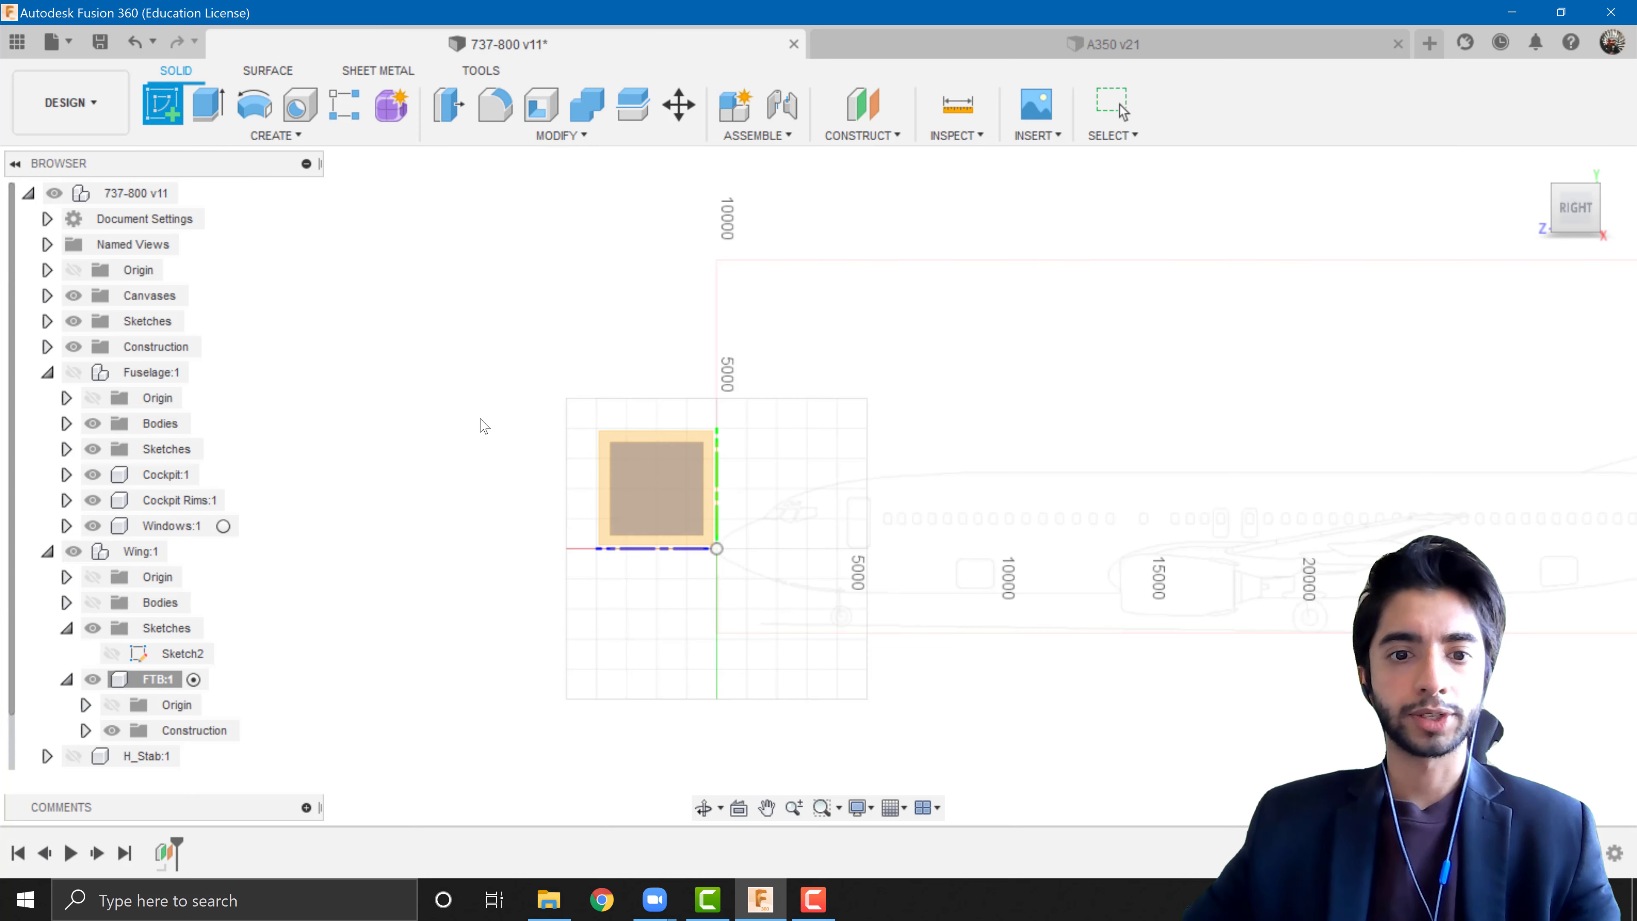
{"action": "mouse_move", "coordinate": [694, 556]}
{"action": "middle_mouse_down", "text": "shift"}
{"action": "mouse_move", "coordinate": [790, 594]}
{"action": "mouse_move", "coordinate": [799, 628]}
{"action": "middle_mouse_up", "text": "shift"}
{"action": "left_click", "coordinate": [827, 559]}
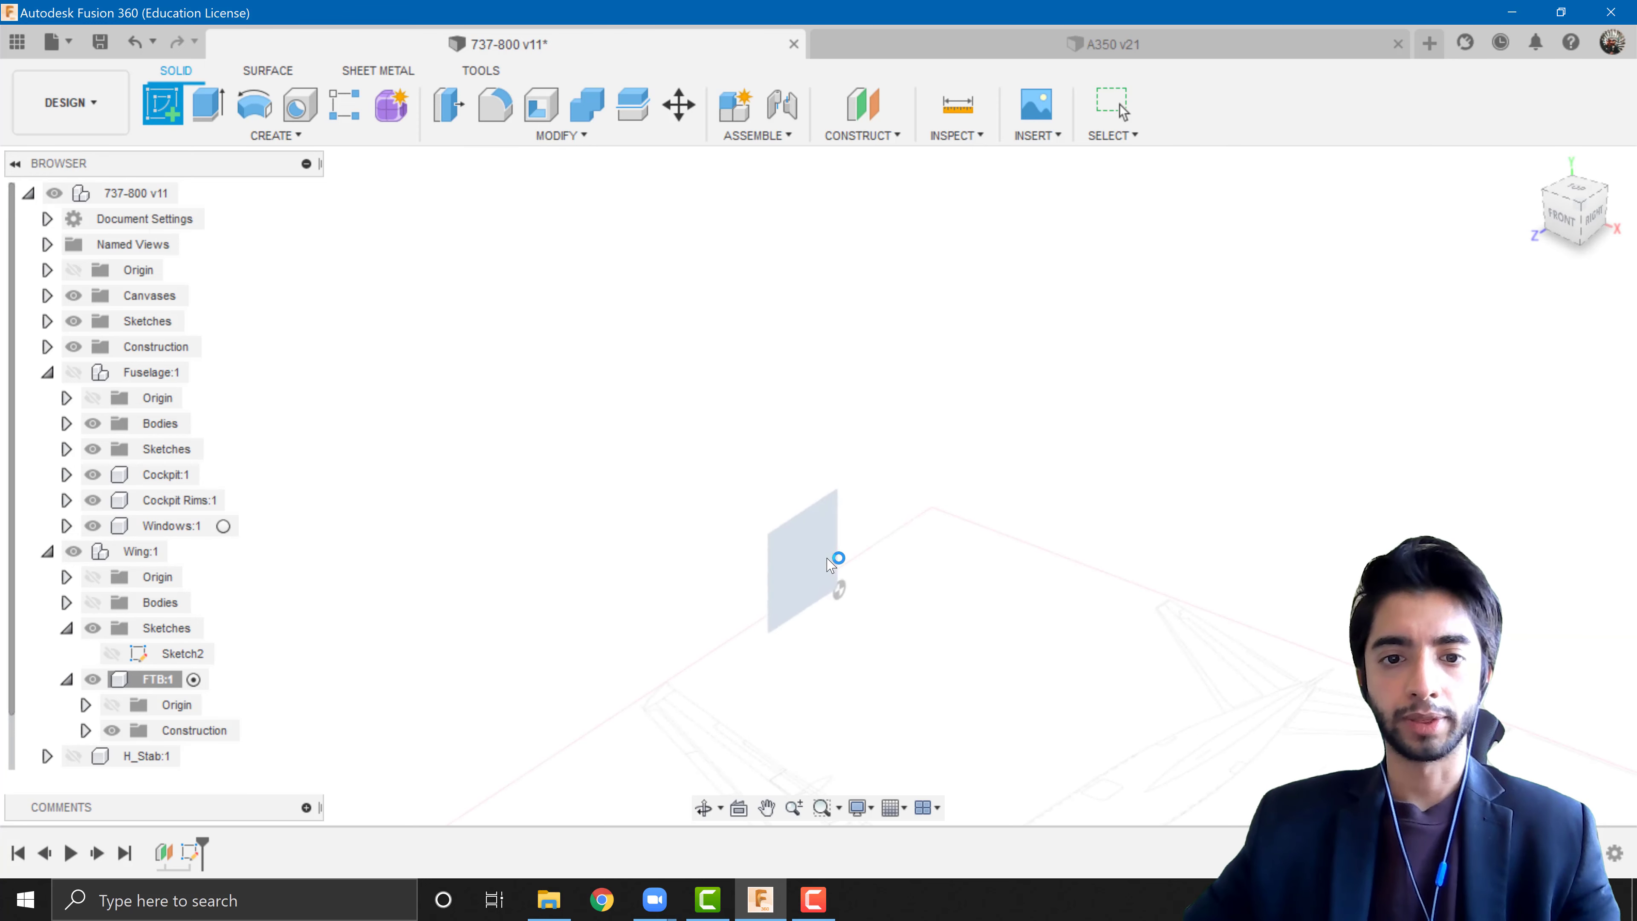
{"action": "left_click", "coordinate": [830, 564]}
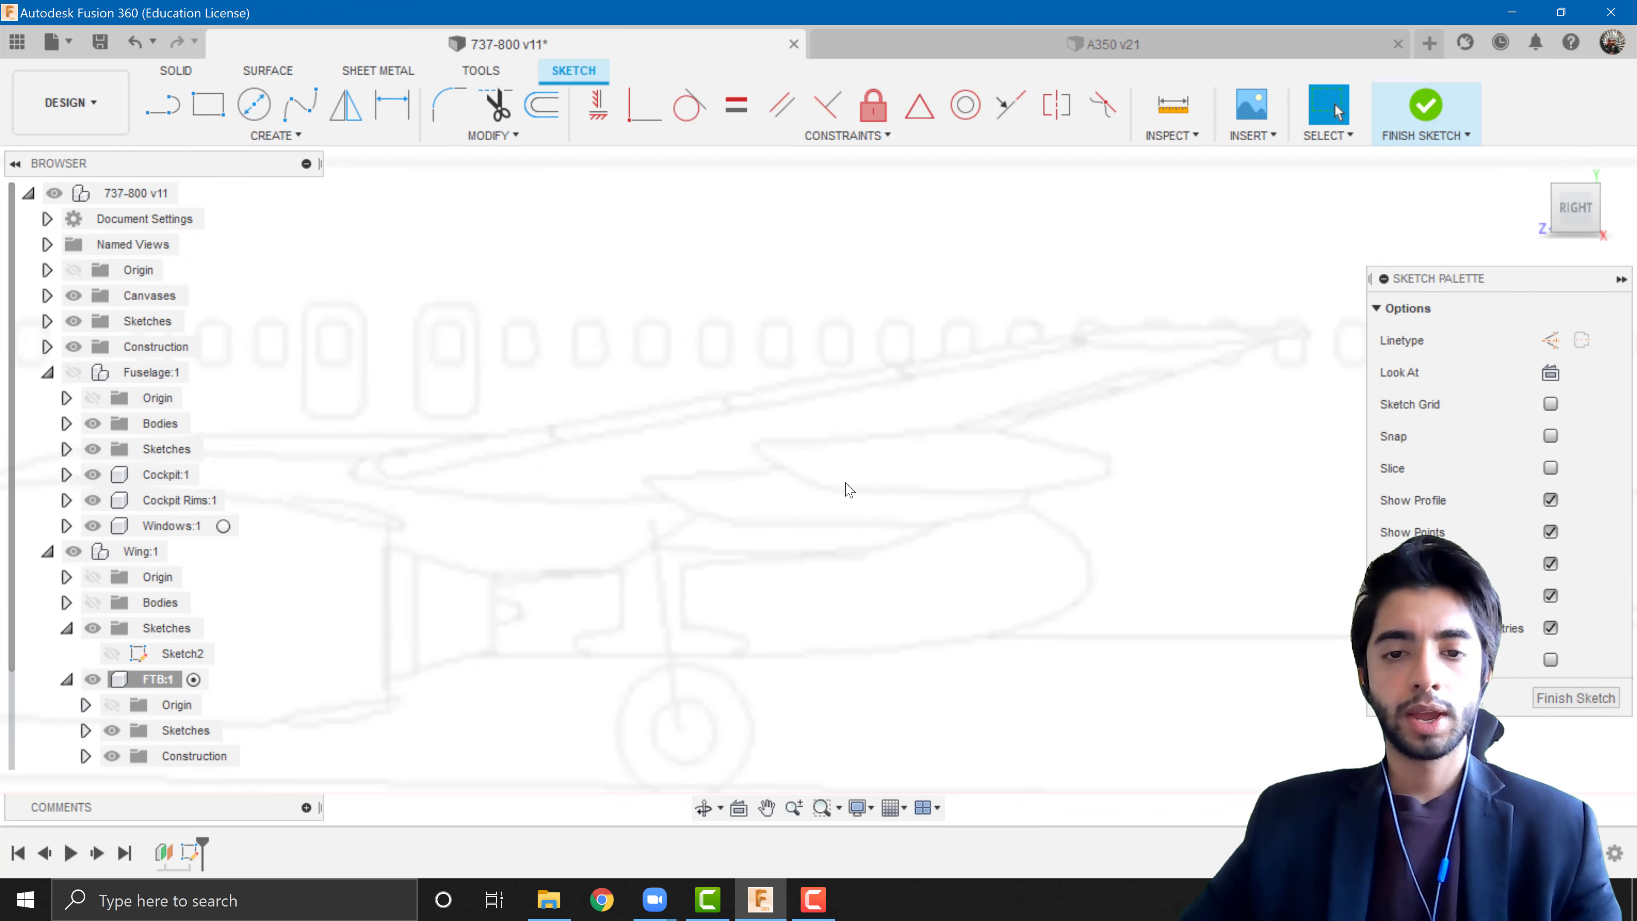
{"action": "middle_click_drag", "start_coordinate": [935, 475], "coordinate": [766, 475]}
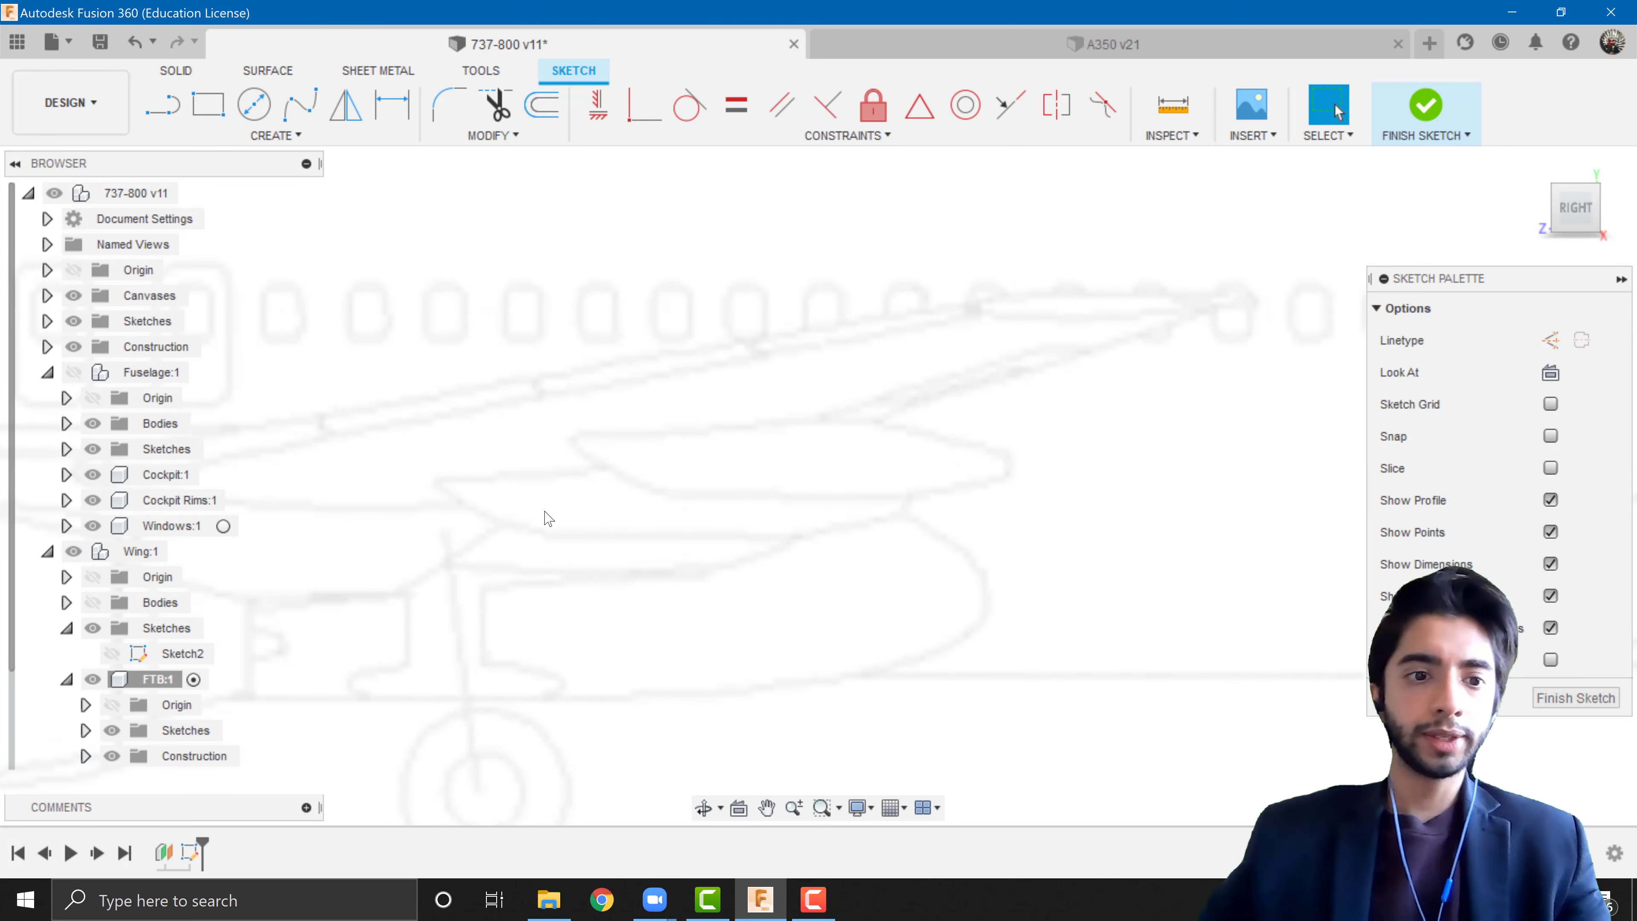
- Show the Wing component's Bodies folder to compare the wing with the fairing outlines, and hide it again
{"action": "left_click", "coordinate": [97, 605]}
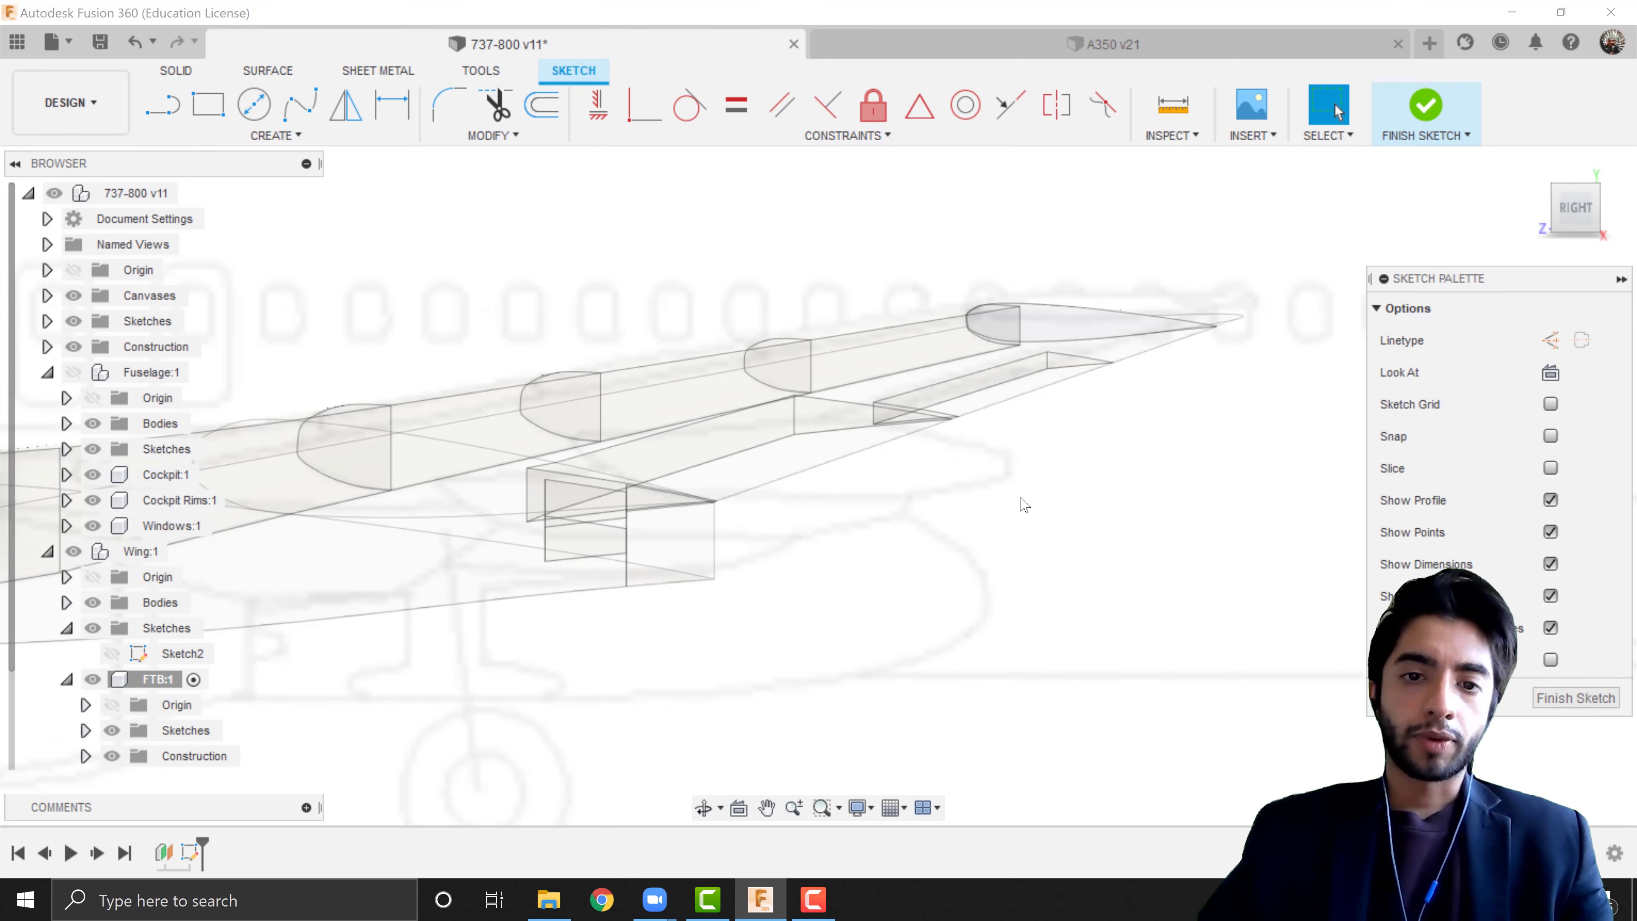
{"action": "left_click", "coordinate": [96, 606]}
{"action": "left_click", "coordinate": [94, 605]}
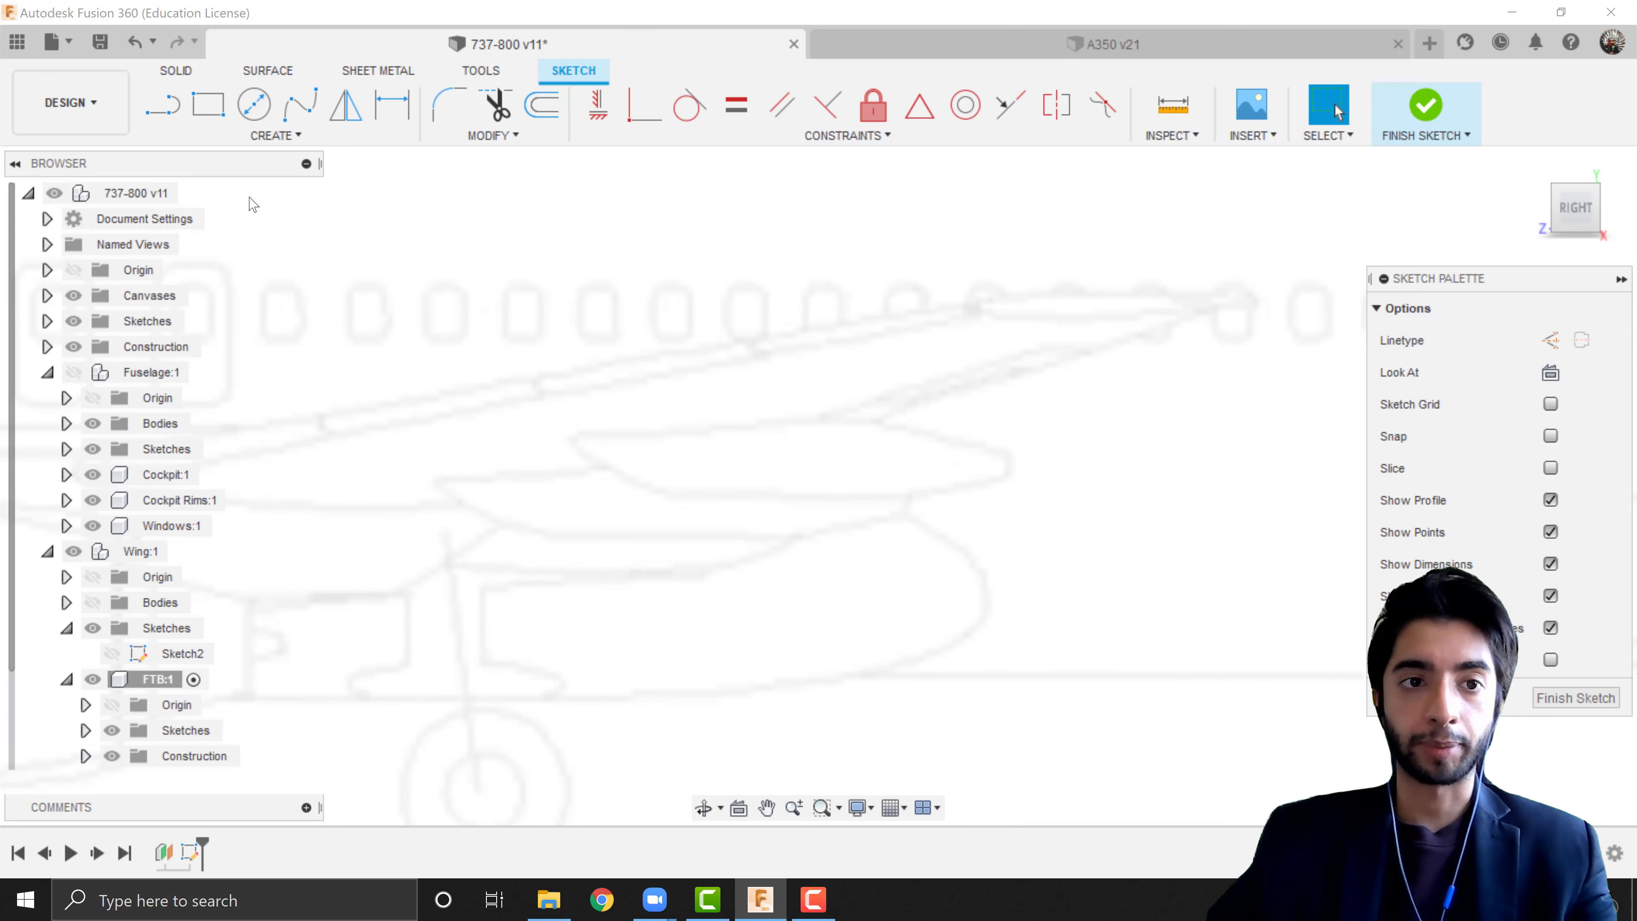
- Draw a three-point control point spline along the lower front edge of the upper fairing outline, running past its bottom corner
{"action": "left_click", "coordinate": [236, 136]}
{"action": "mouse_move", "coordinate": [262, 322]}
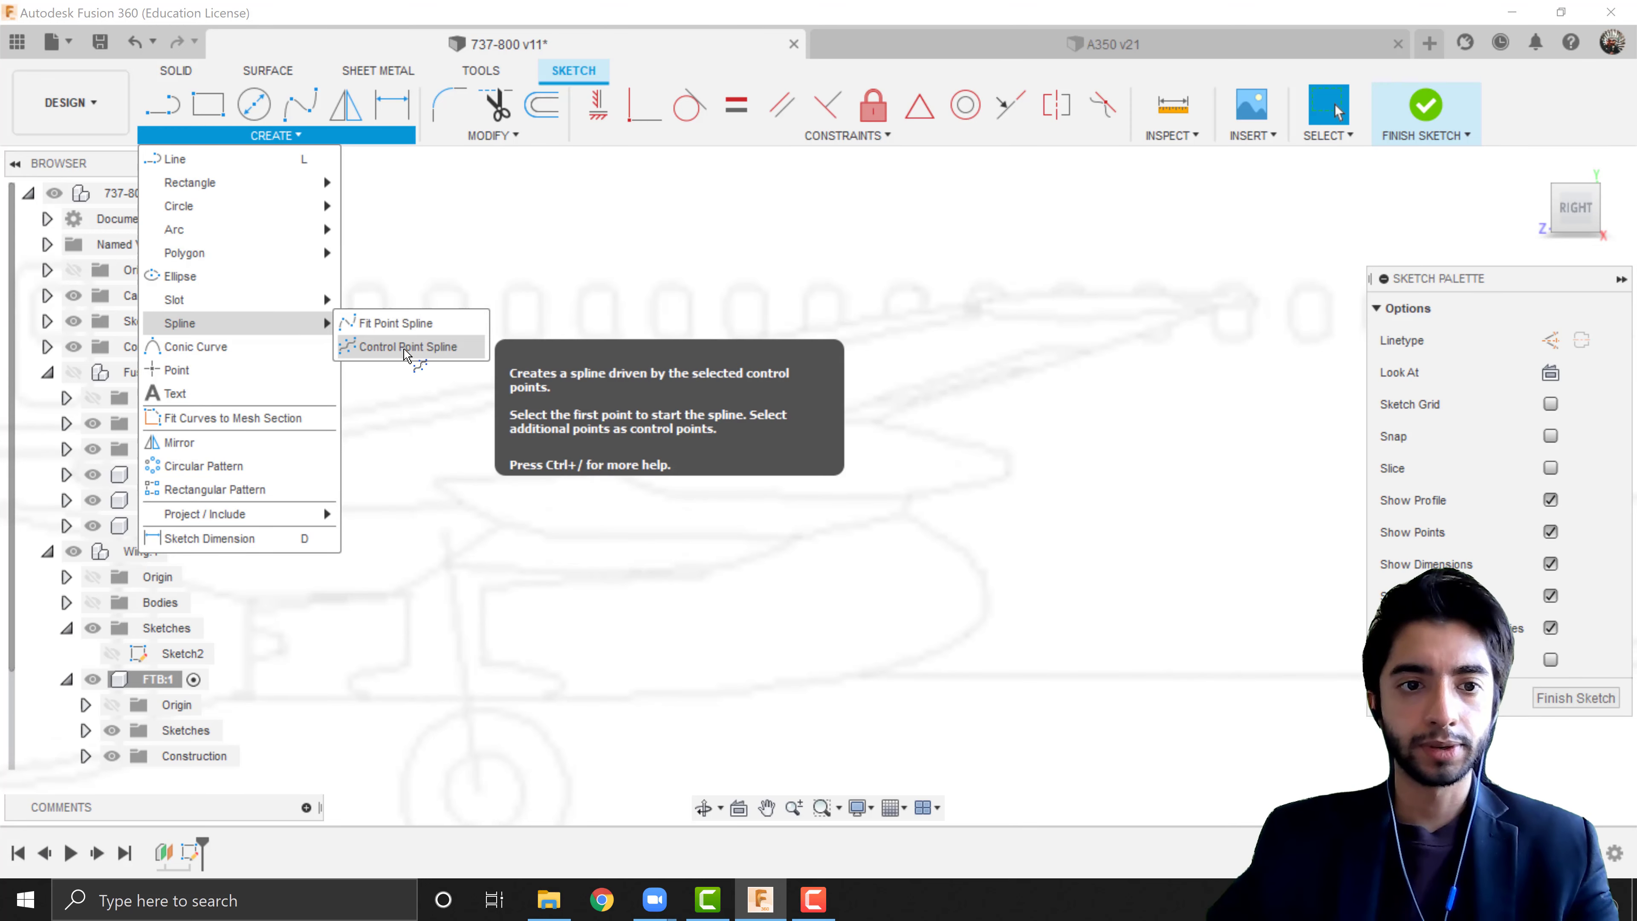
{"action": "left_click", "coordinate": [406, 348]}
{"action": "scroll", "coordinate": [564, 440], "scroll_direction": "up", "scroll_amount": 3}
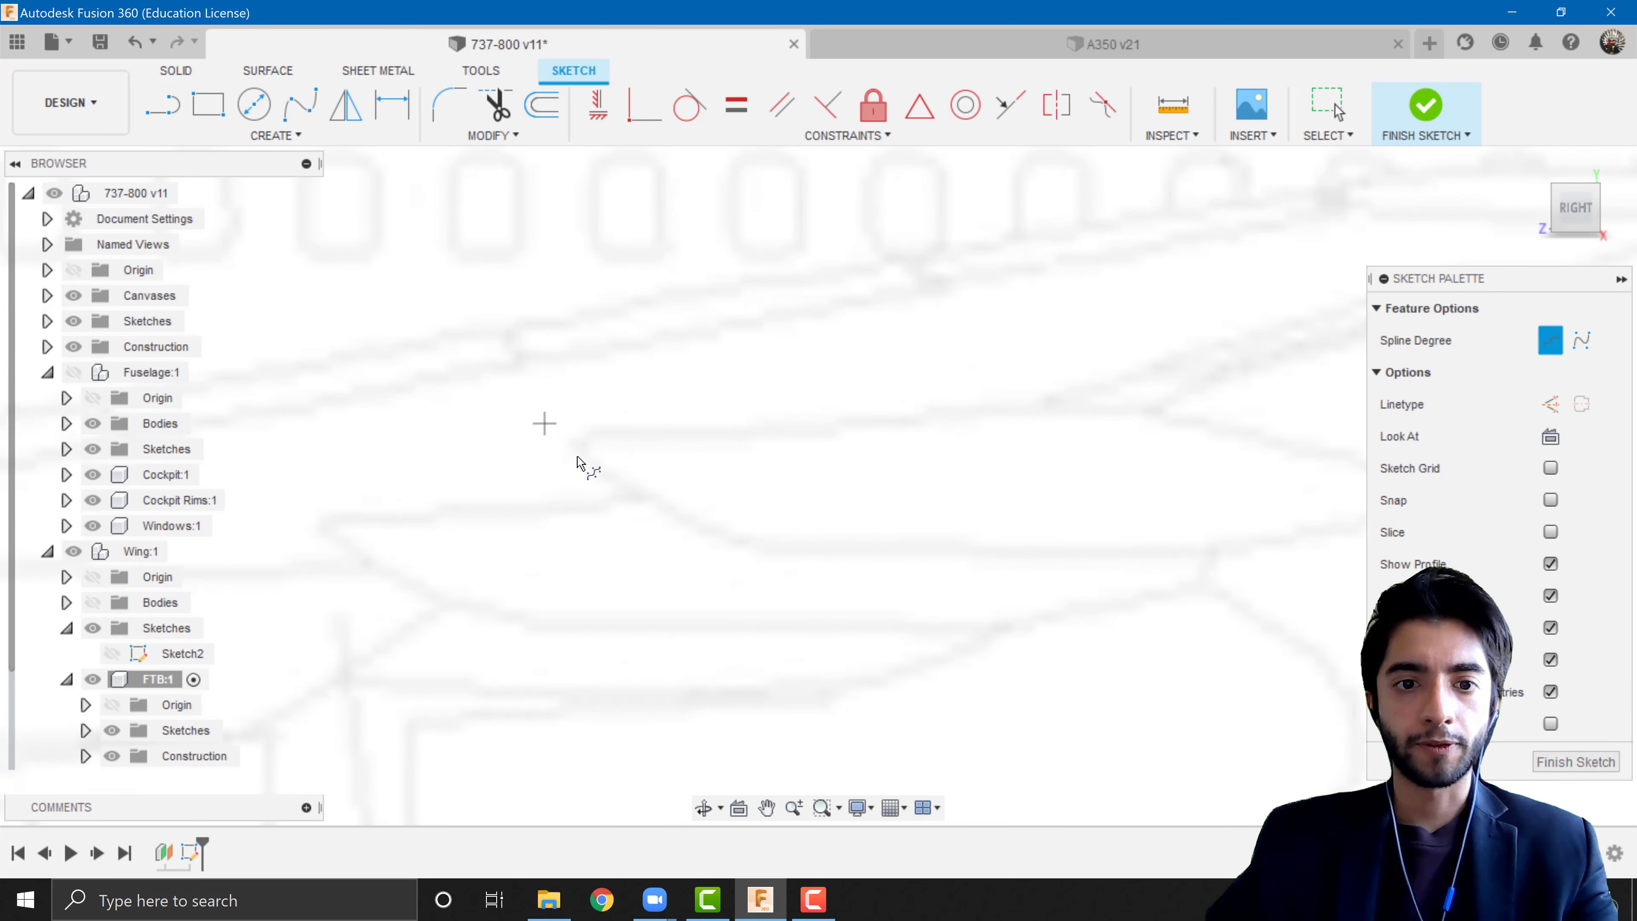
{"action": "left_click", "coordinate": [544, 424]}
{"action": "left_click", "coordinate": [640, 497]}
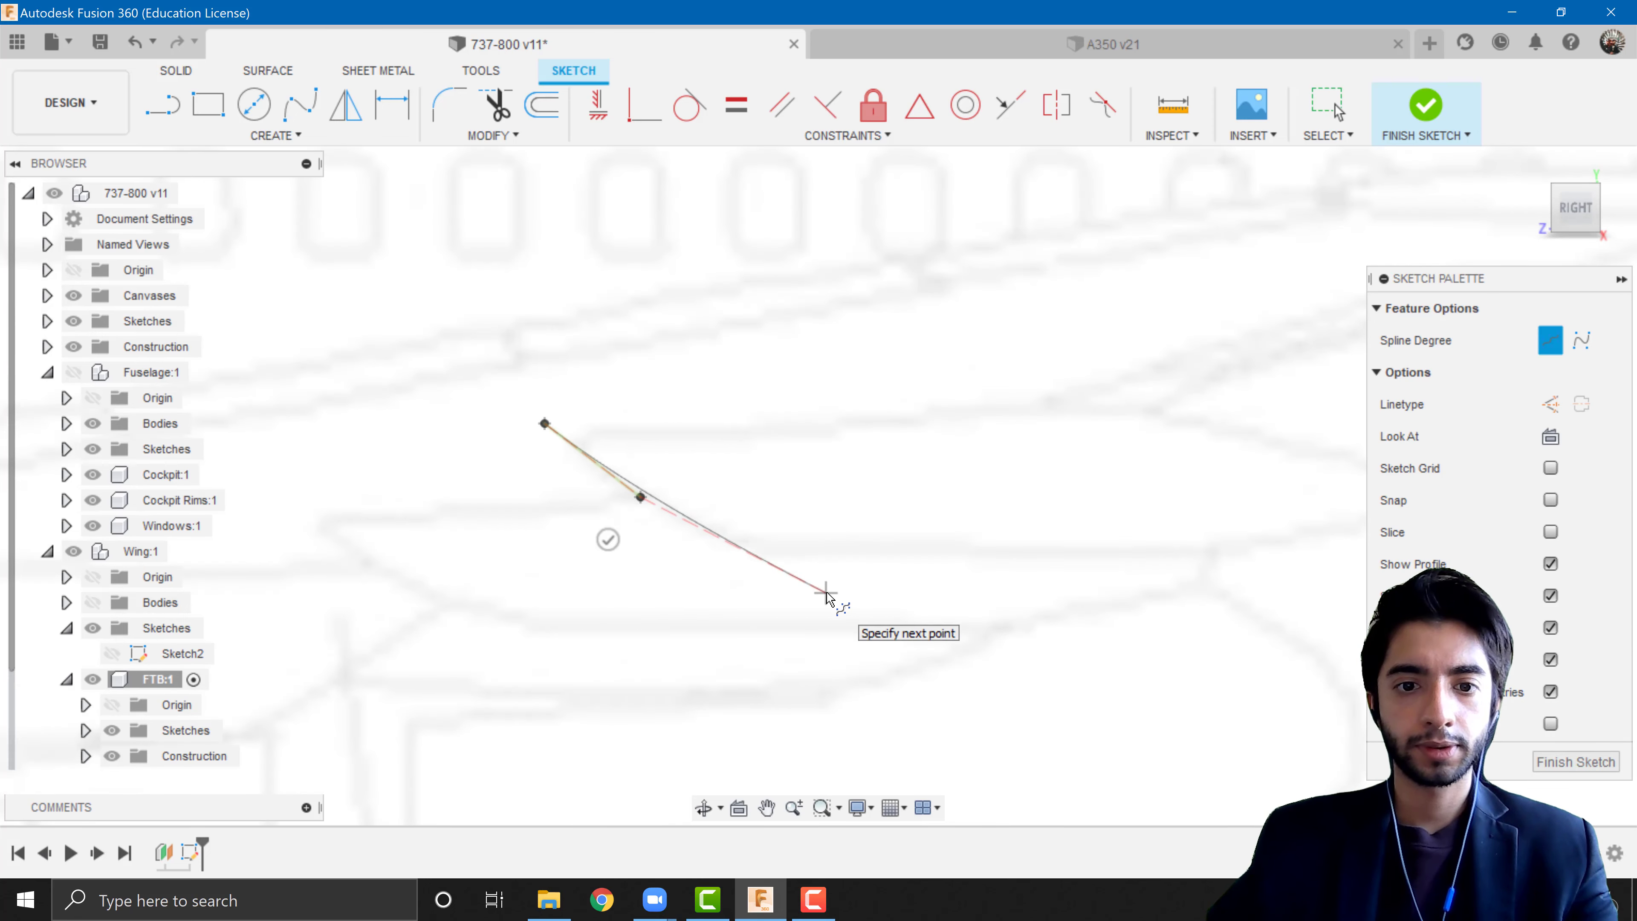
{"action": "left_click", "coordinate": [827, 591]}
{"action": "key", "text": "Return"}
- Draw control point splines along the fairing's lower rear and upper rear edges, extending both beyond the blunt tail
{"action": "middle_click_drag", "start_coordinate": [964, 524], "coordinate": [799, 562]}
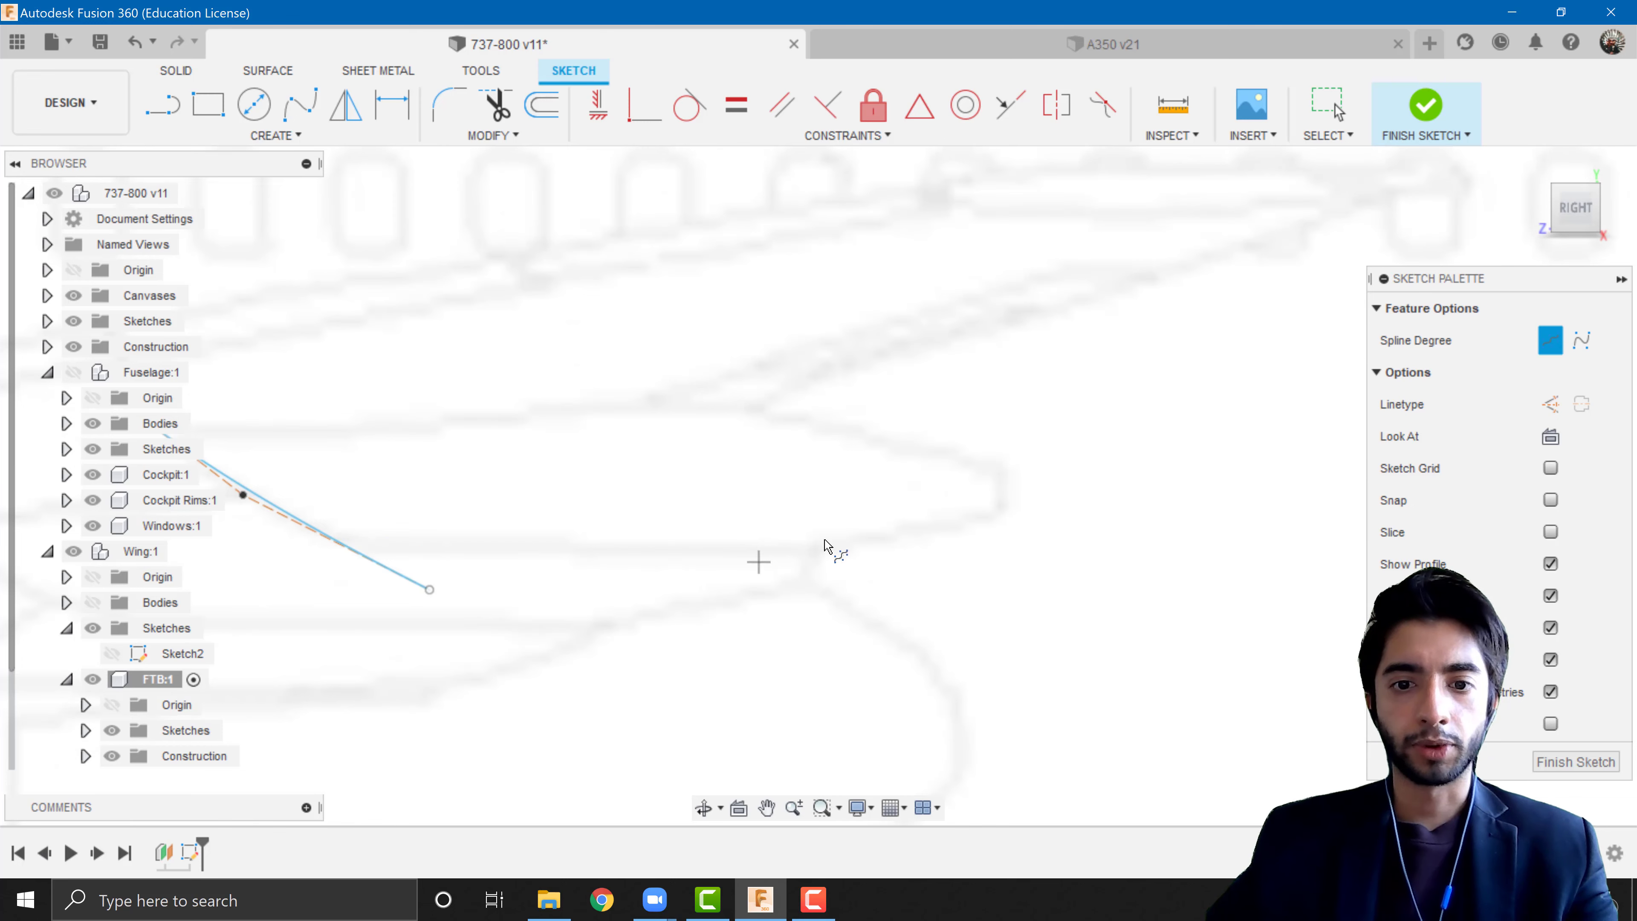
{"action": "left_click", "coordinate": [924, 531]}
{"action": "double_click", "coordinate": [1059, 500]}
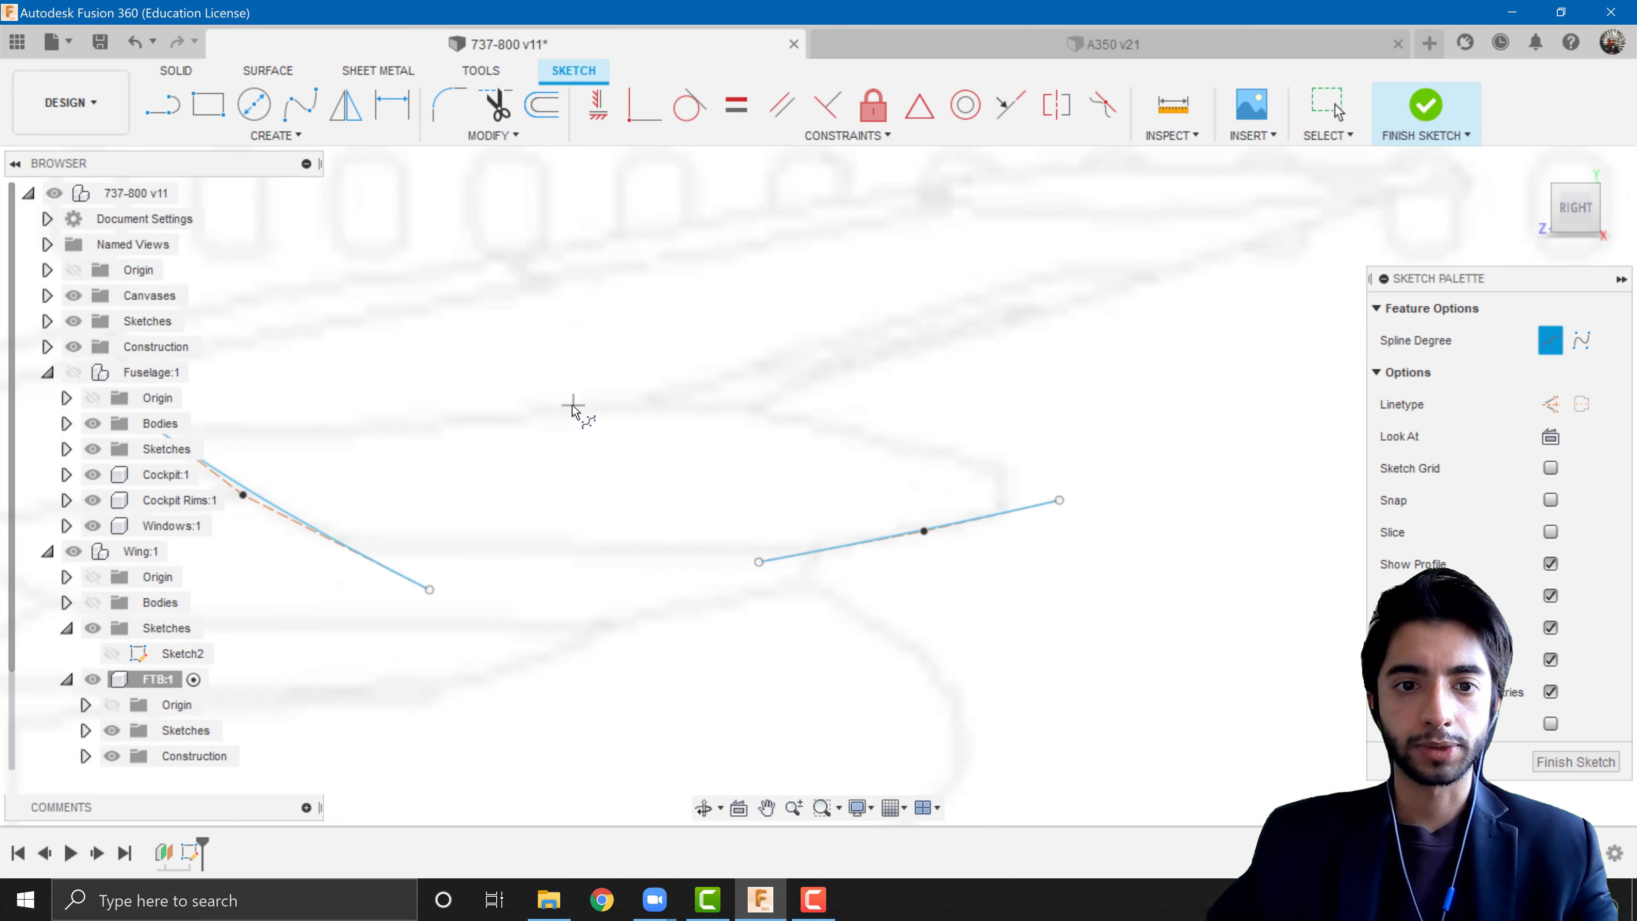
{"action": "left_click", "coordinate": [571, 405]}
{"action": "left_click", "coordinate": [755, 404]}
{"action": "left_click", "coordinate": [916, 449]}
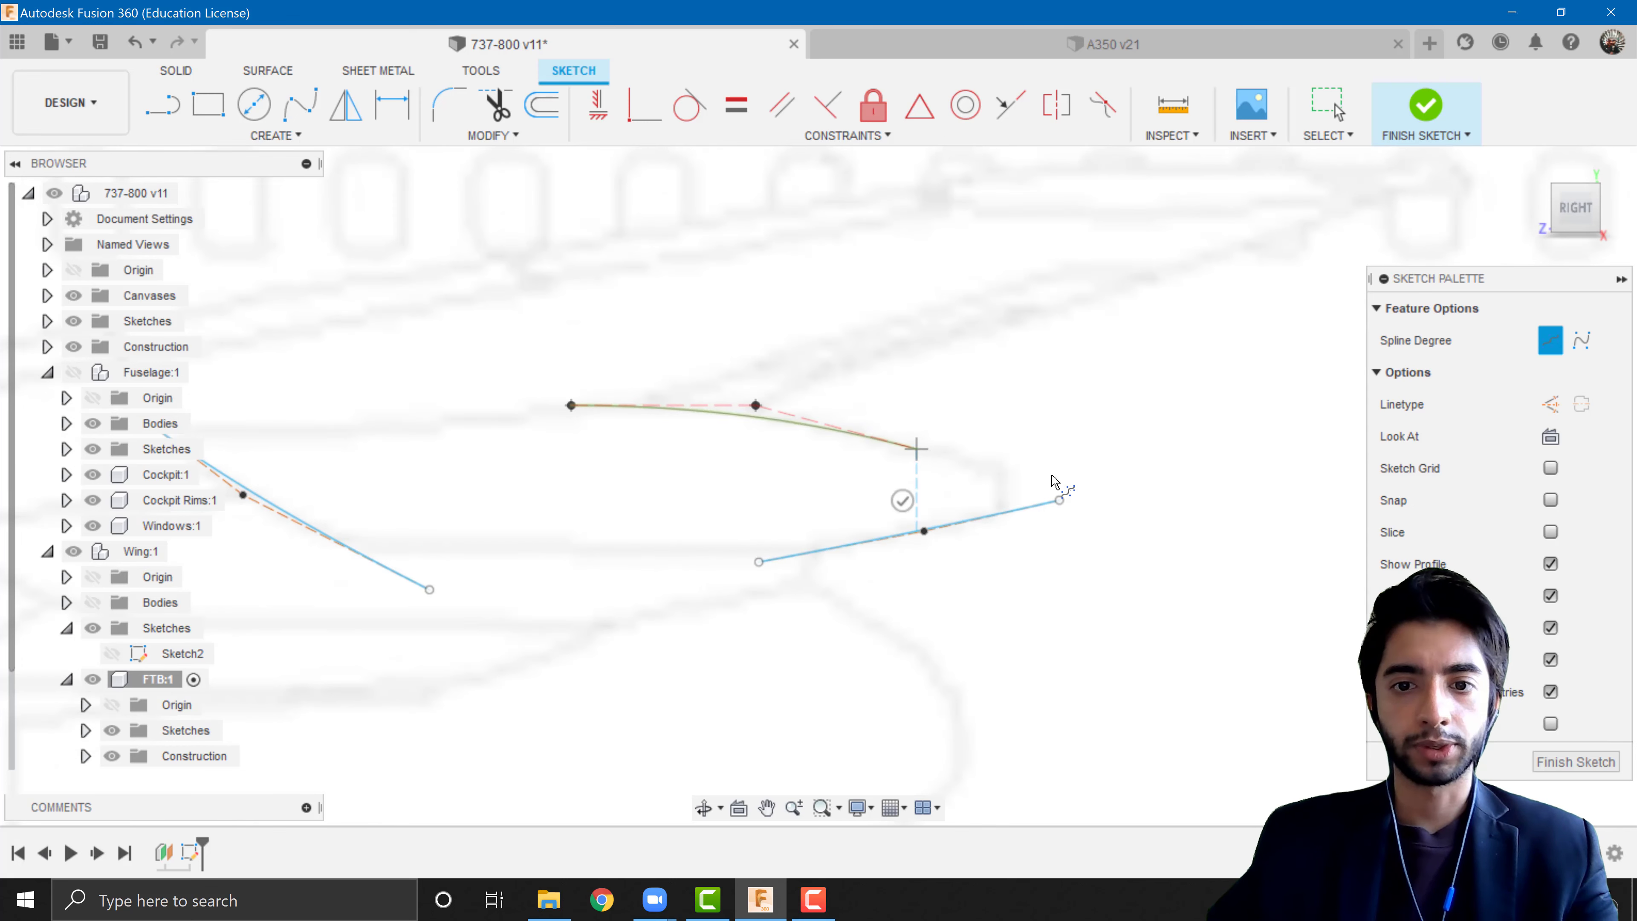
{"action": "double_click", "coordinate": [1239, 514]}
- Join the front and rear lower splines with a bottom spline, and connect the upper spline's front end to the front tip
{"action": "middle_click_drag", "start_coordinate": [822, 558], "coordinate": [971, 575]}
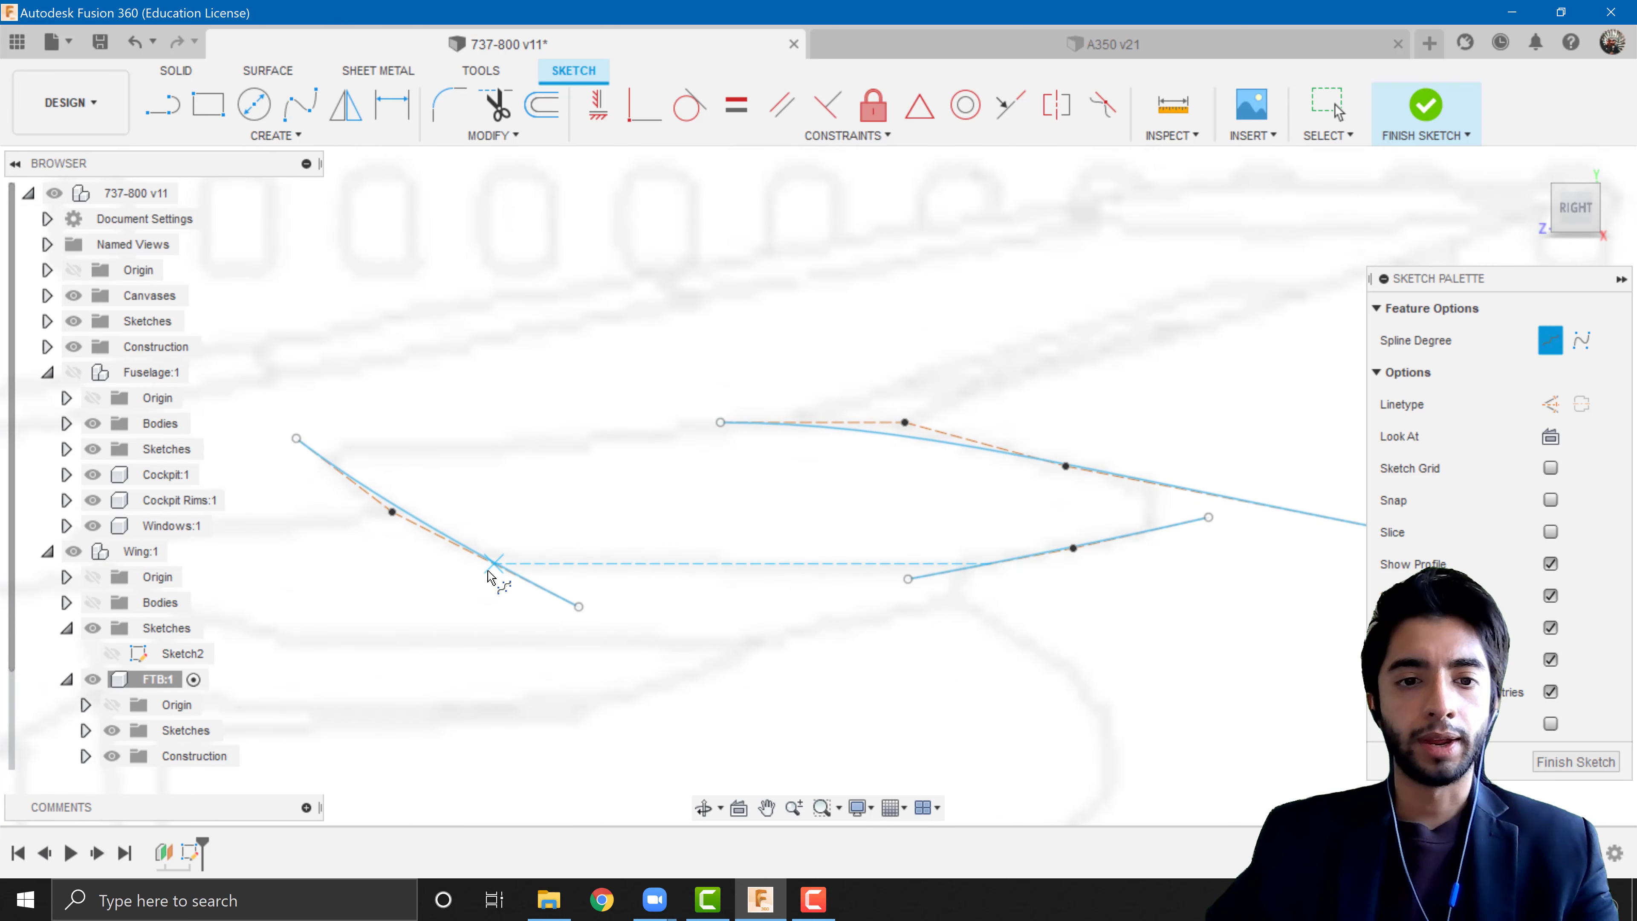
{"action": "left_click", "coordinate": [485, 560]}
{"action": "left_click", "coordinate": [711, 574]}
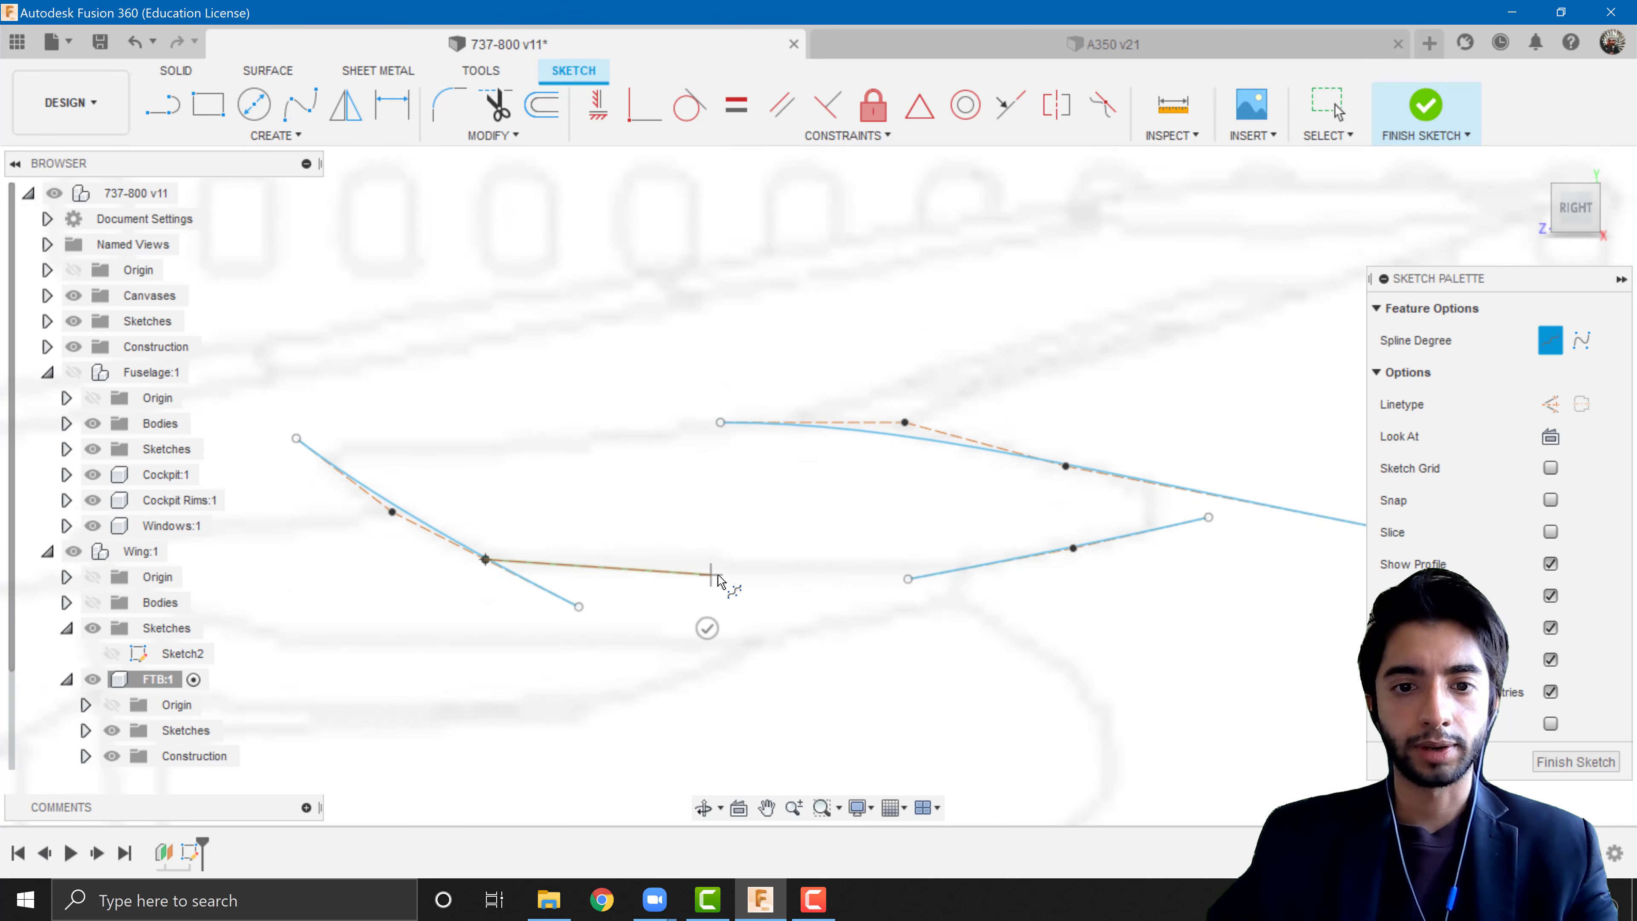
{"action": "double_click", "coordinate": [970, 567]}
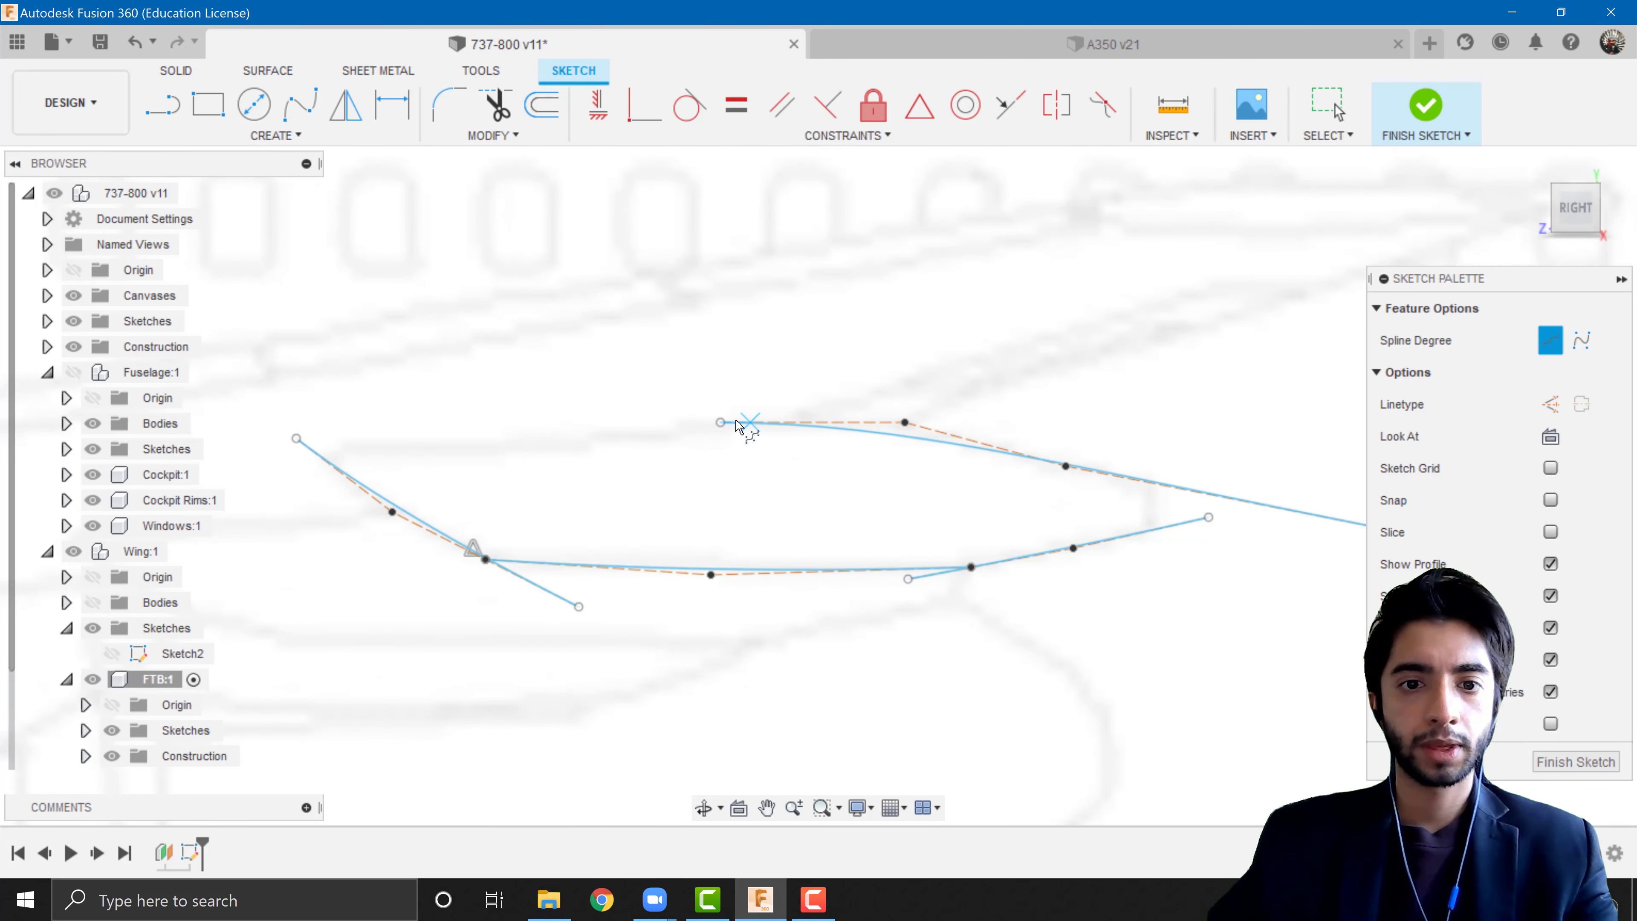
{"action": "left_click_drag", "start_coordinate": [720, 423], "coordinate": [296, 438]}
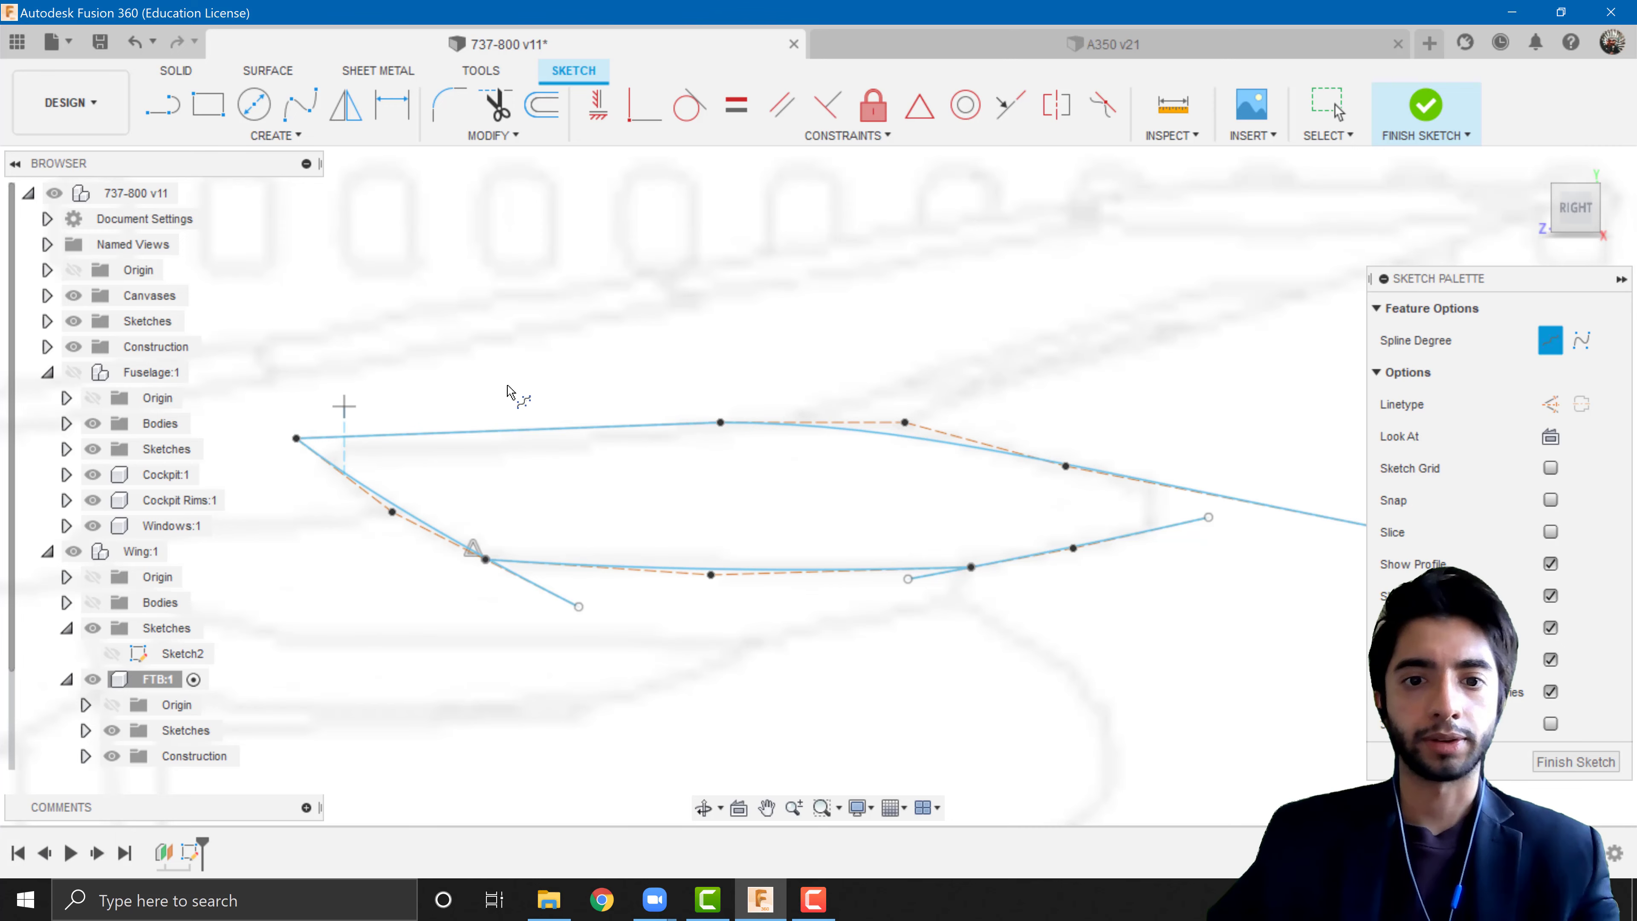
- Draw a vertical line across the fairing's tail so that it crosses both rear splines
{"action": "scroll", "coordinate": [520, 390], "scroll_direction": "down", "scroll_amount": 2}
{"action": "middle_click_drag", "start_coordinate": [492, 393], "coordinate": [390, 402]}
{"action": "key", "text": "l"}
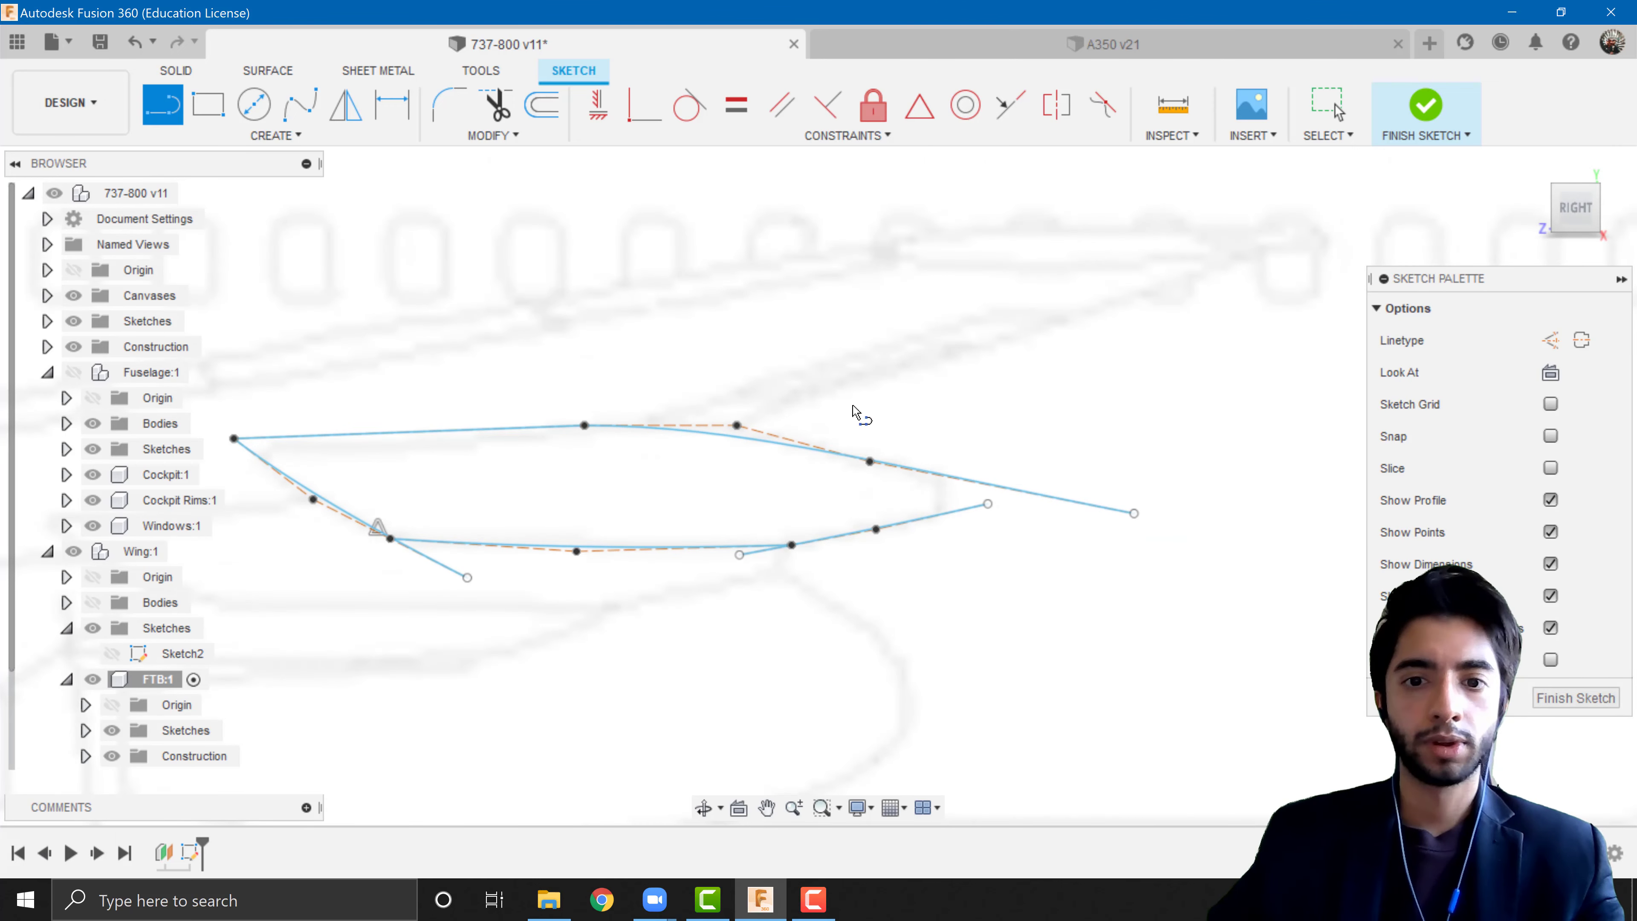
{"action": "left_click", "coordinate": [945, 460]}
{"action": "left_click", "coordinate": [944, 566]}
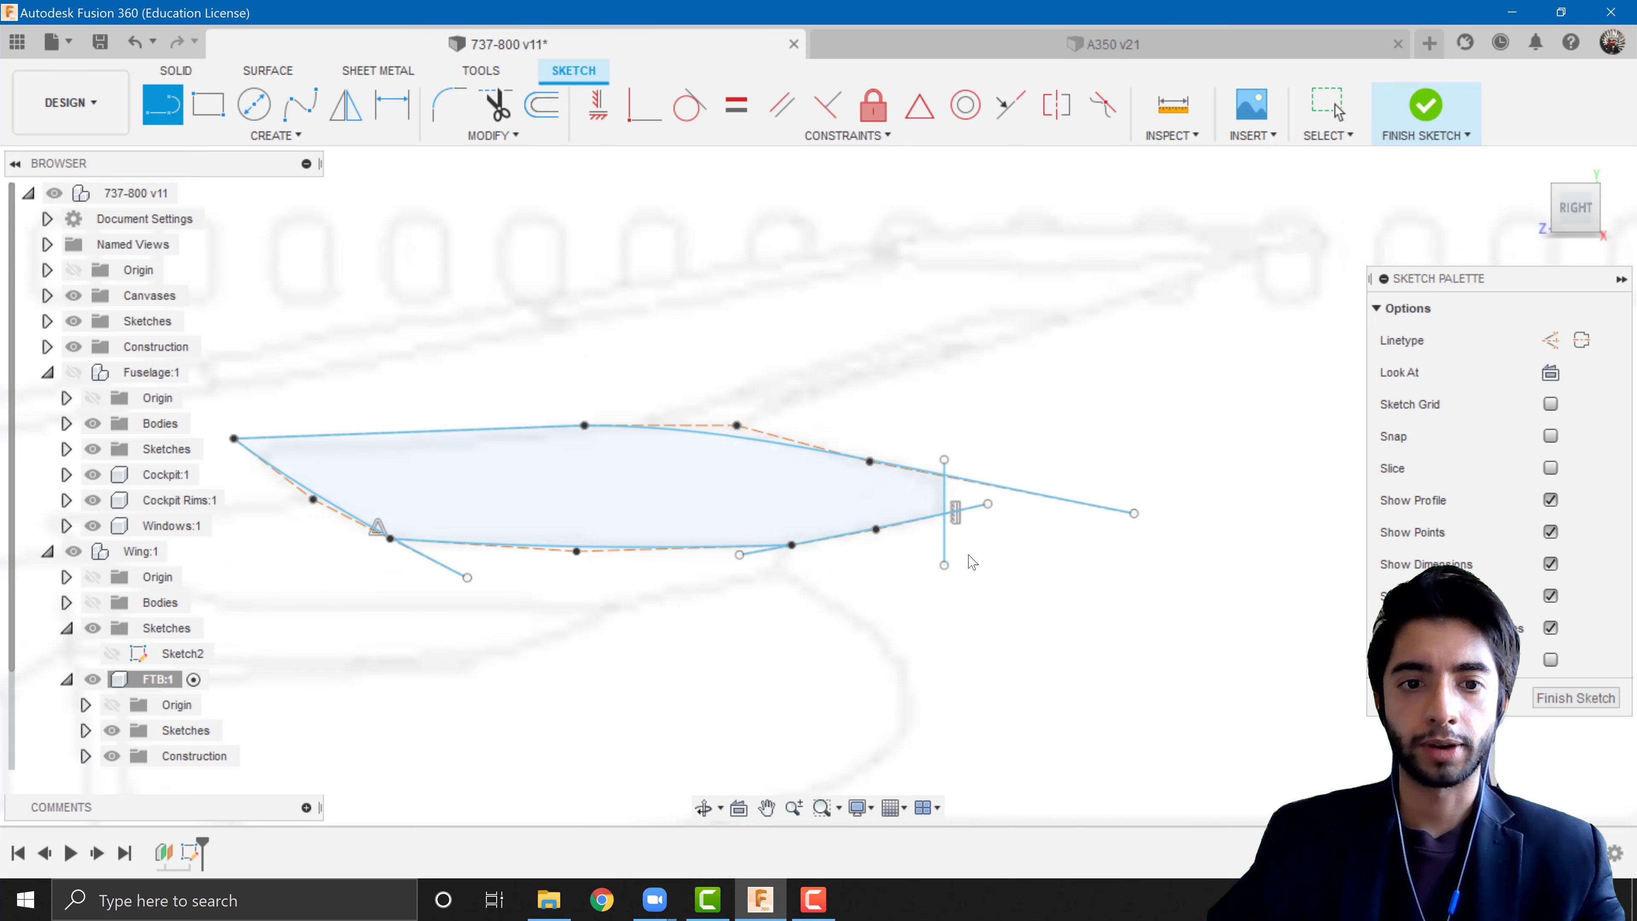
{"action": "key", "text": "Escape"}
- Trim the spline and line overhangs around the fairing's tail and the spline end sticking out below the bottom edge
{"action": "scroll", "coordinate": [960, 570], "scroll_direction": "up", "scroll_amount": 2}
{"action": "scroll", "coordinate": [960, 570], "scroll_direction": "down", "scroll_amount": 1}
{"action": "key", "text": "t"}
{"action": "scroll", "coordinate": [957, 535], "scroll_direction": "up", "scroll_amount": 2}
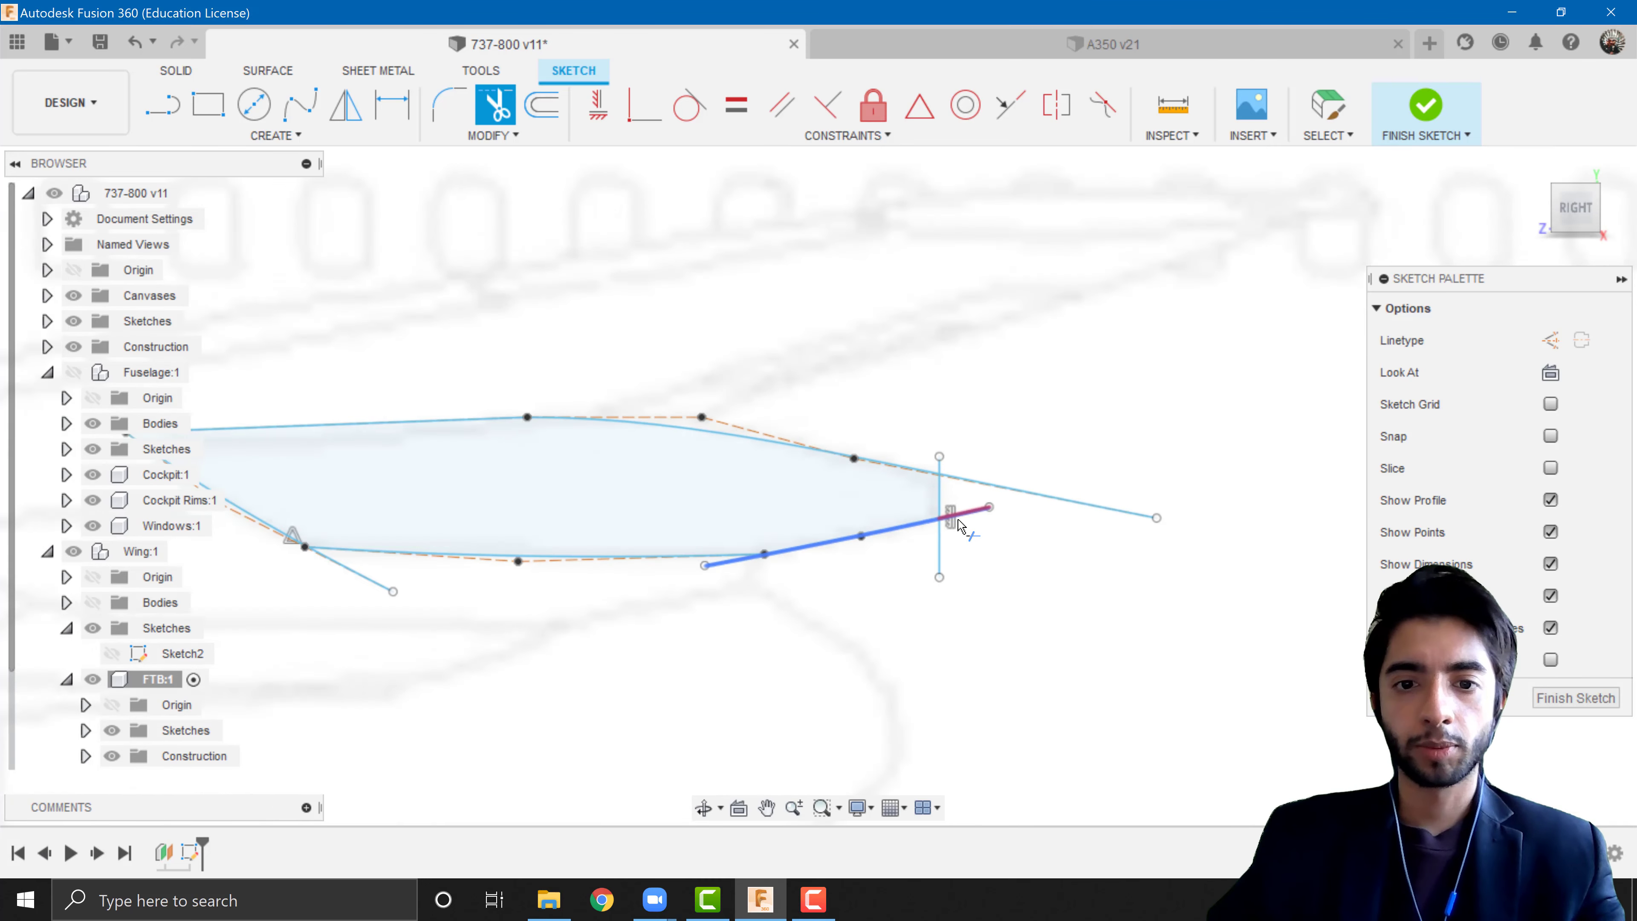
{"action": "left_click", "coordinate": [932, 600]}
{"action": "left_click", "coordinate": [968, 508]}
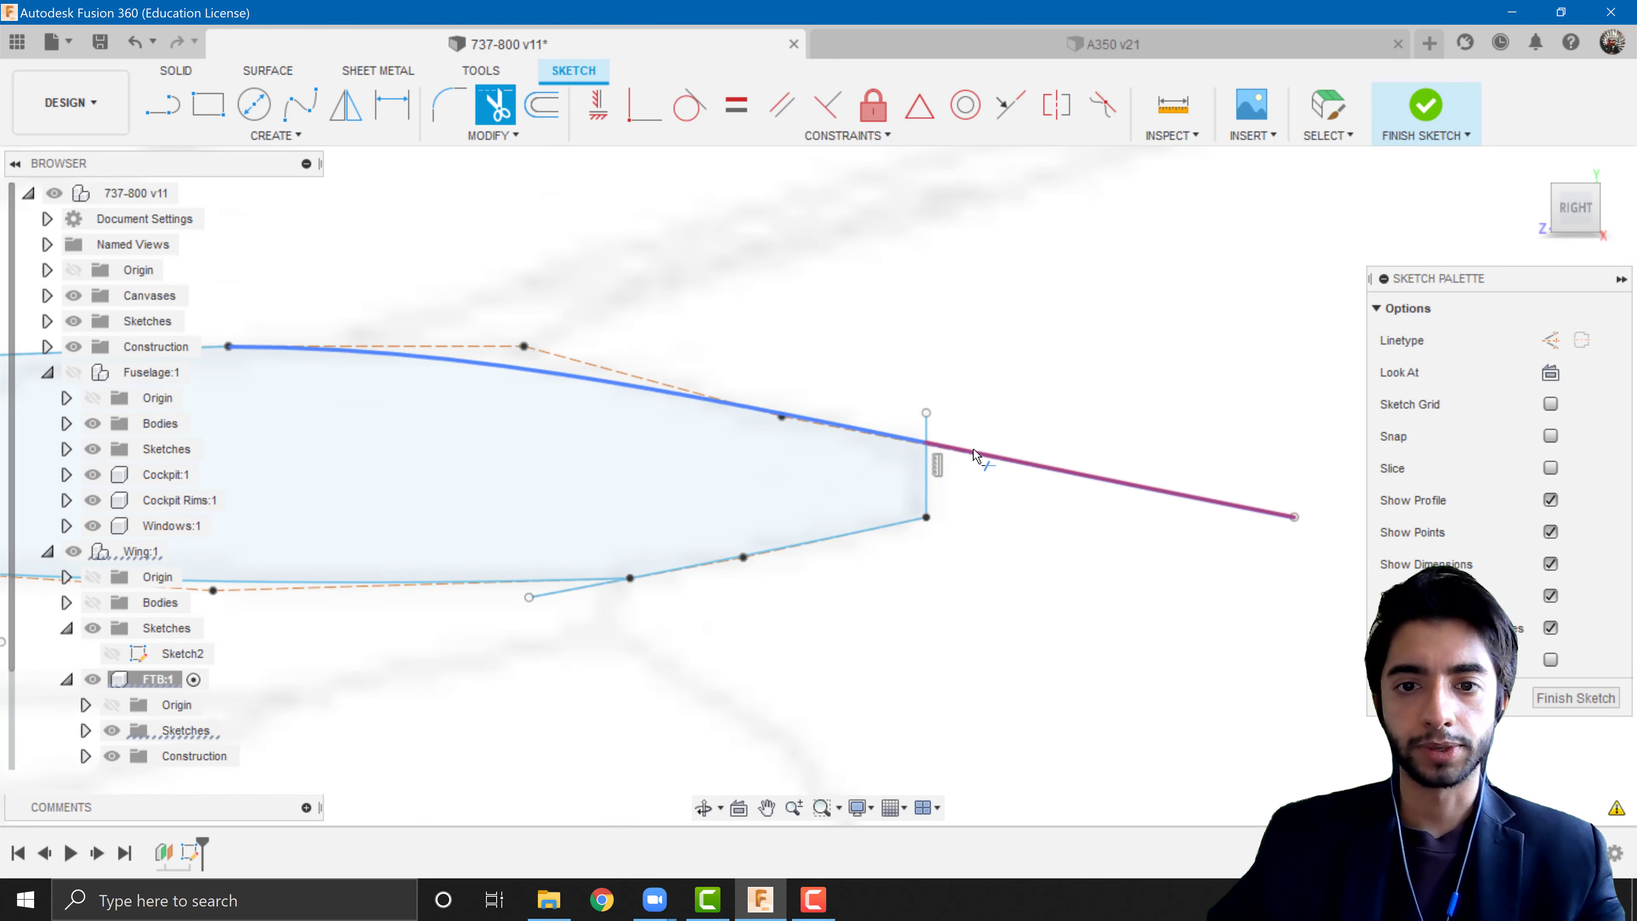
{"action": "left_click", "coordinate": [979, 453]}
{"action": "left_click", "coordinate": [925, 428]}
{"action": "left_click", "coordinate": [578, 587]}
{"action": "scroll", "coordinate": [451, 683], "scroll_direction": "down", "scroll_amount": 2}
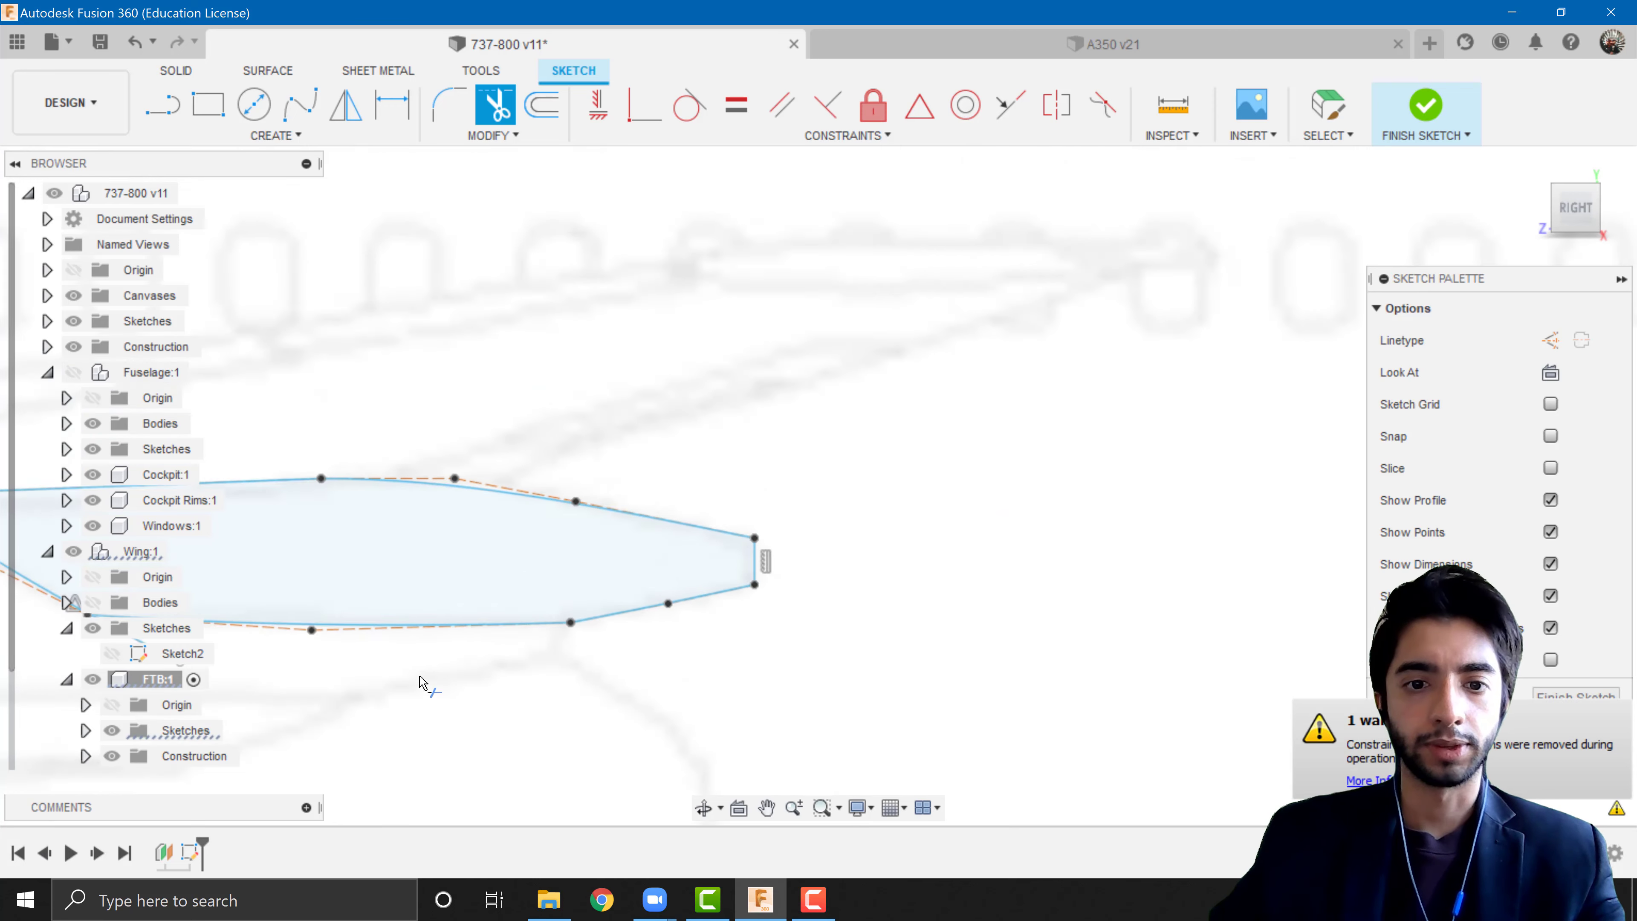
- Trim the front spline's overhang below the fairing's lower front corner and leave the Trim command
{"action": "middle_click_drag", "start_coordinate": [421, 681], "coordinate": [537, 461]}
{"action": "scroll", "coordinate": [538, 461], "scroll_direction": "up", "scroll_amount": 2}
{"action": "left_click", "coordinate": [812, 490]}
{"action": "middle_click_drag", "start_coordinate": [921, 394], "coordinate": [576, 496]}
{"action": "scroll", "coordinate": [578, 502], "scroll_direction": "down", "scroll_amount": 2}
{"action": "key", "text": "Escape"}
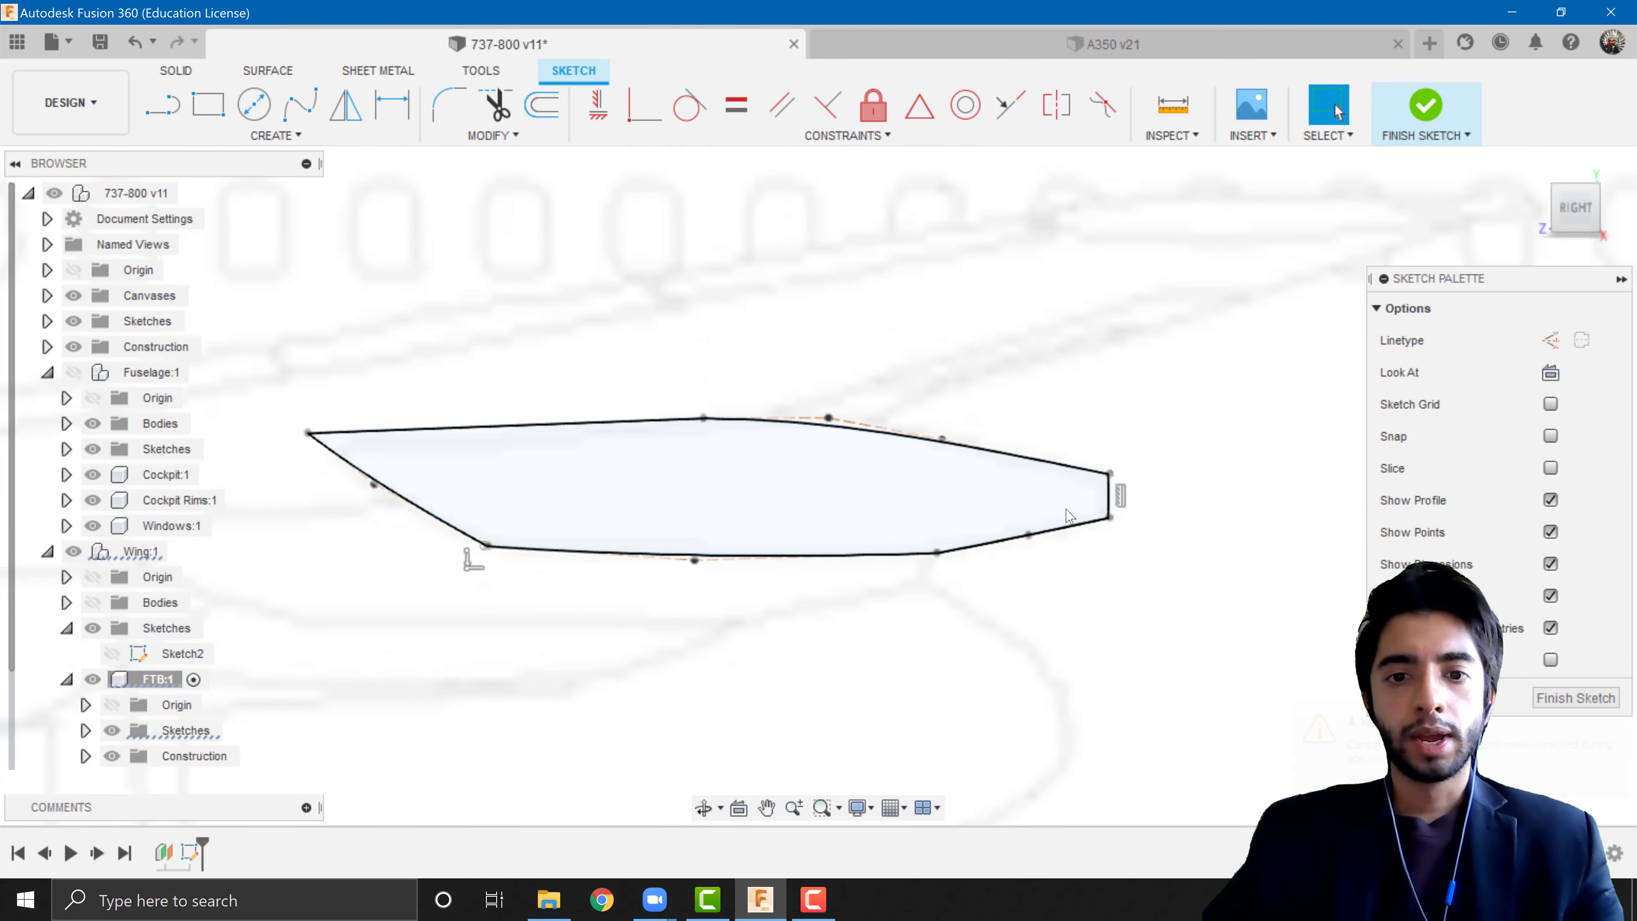
{"action": "left_click", "coordinate": [467, 426]}
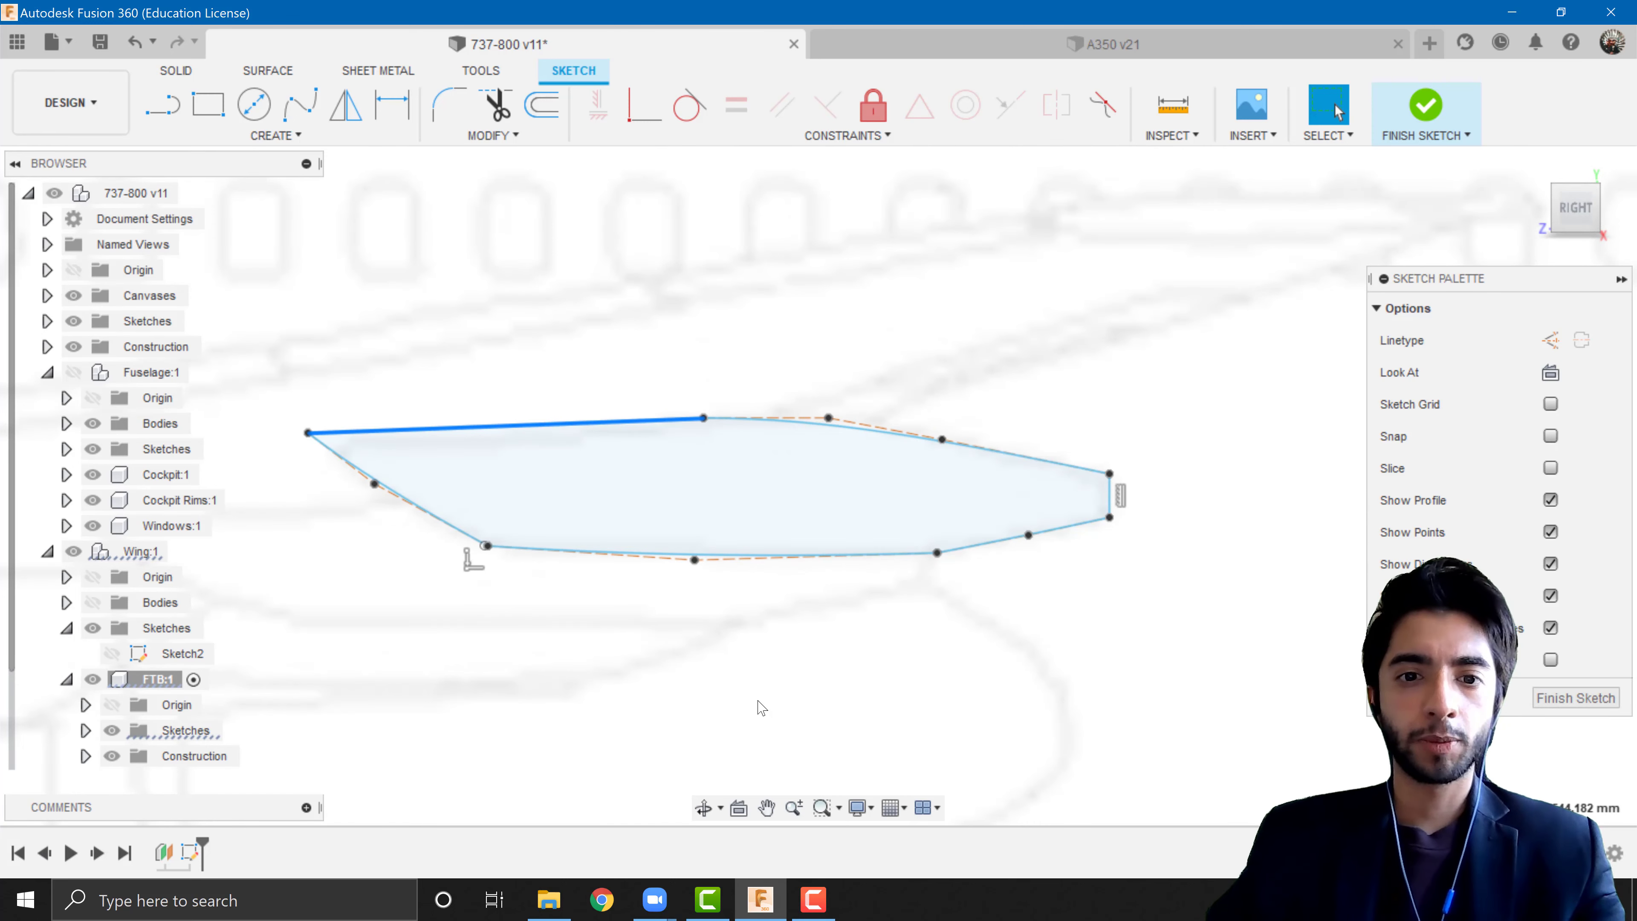
{"action": "left_click", "coordinate": [761, 722]}
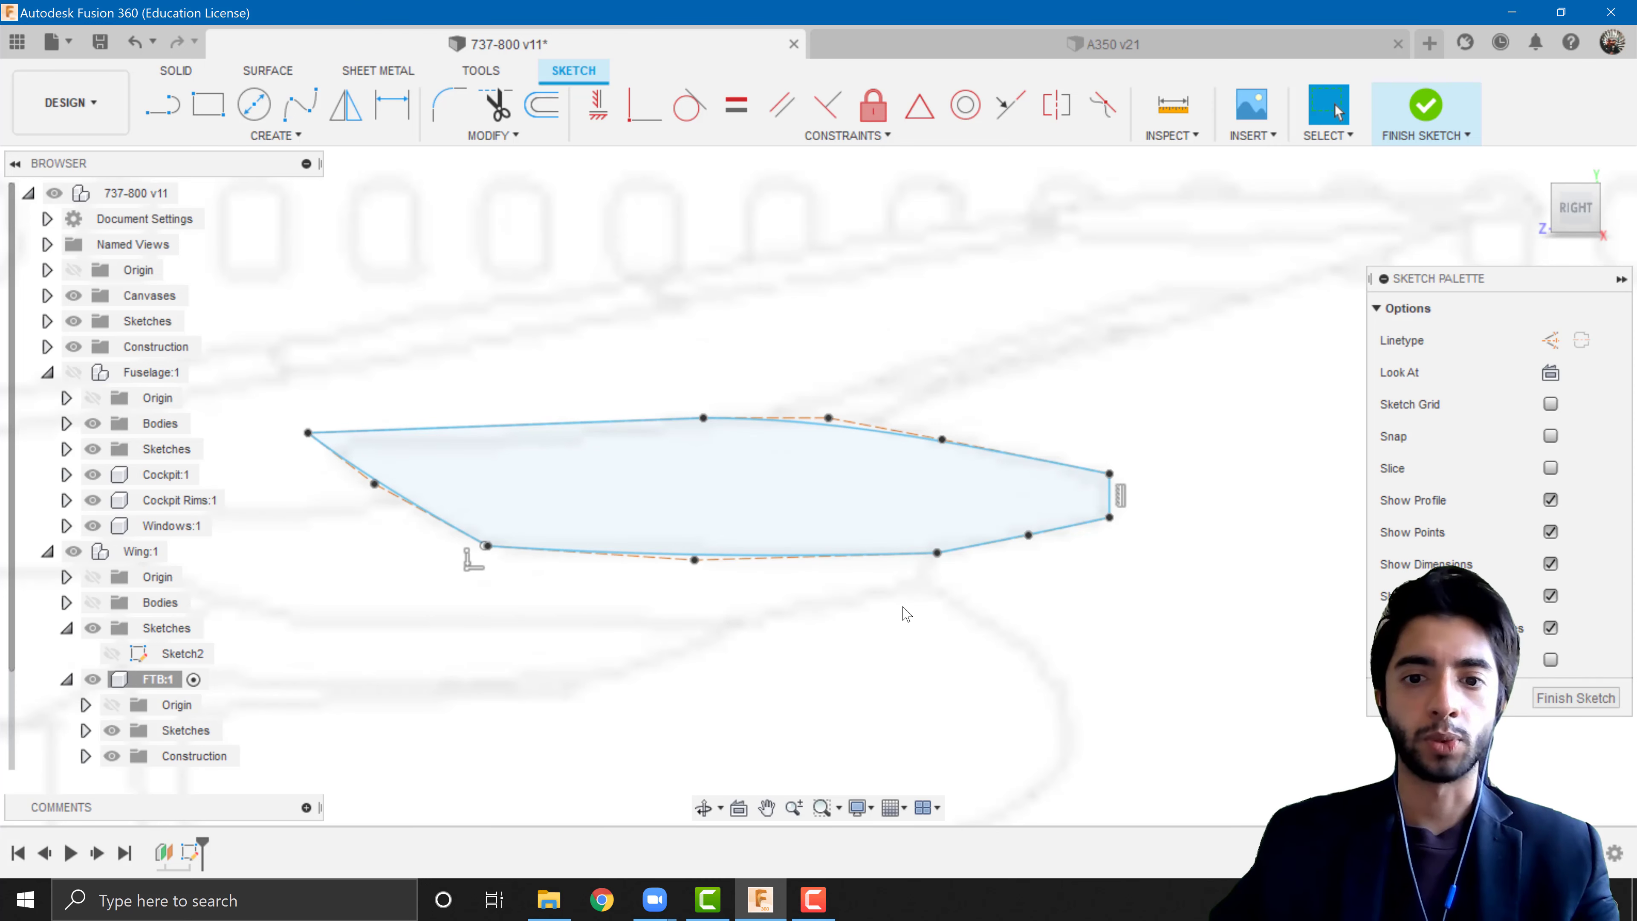
- Trim the tiny leftover stub of the bottom spline at the fairing's lower front corner
{"action": "scroll", "coordinate": [558, 533], "scroll_direction": "up", "scroll_amount": 6}
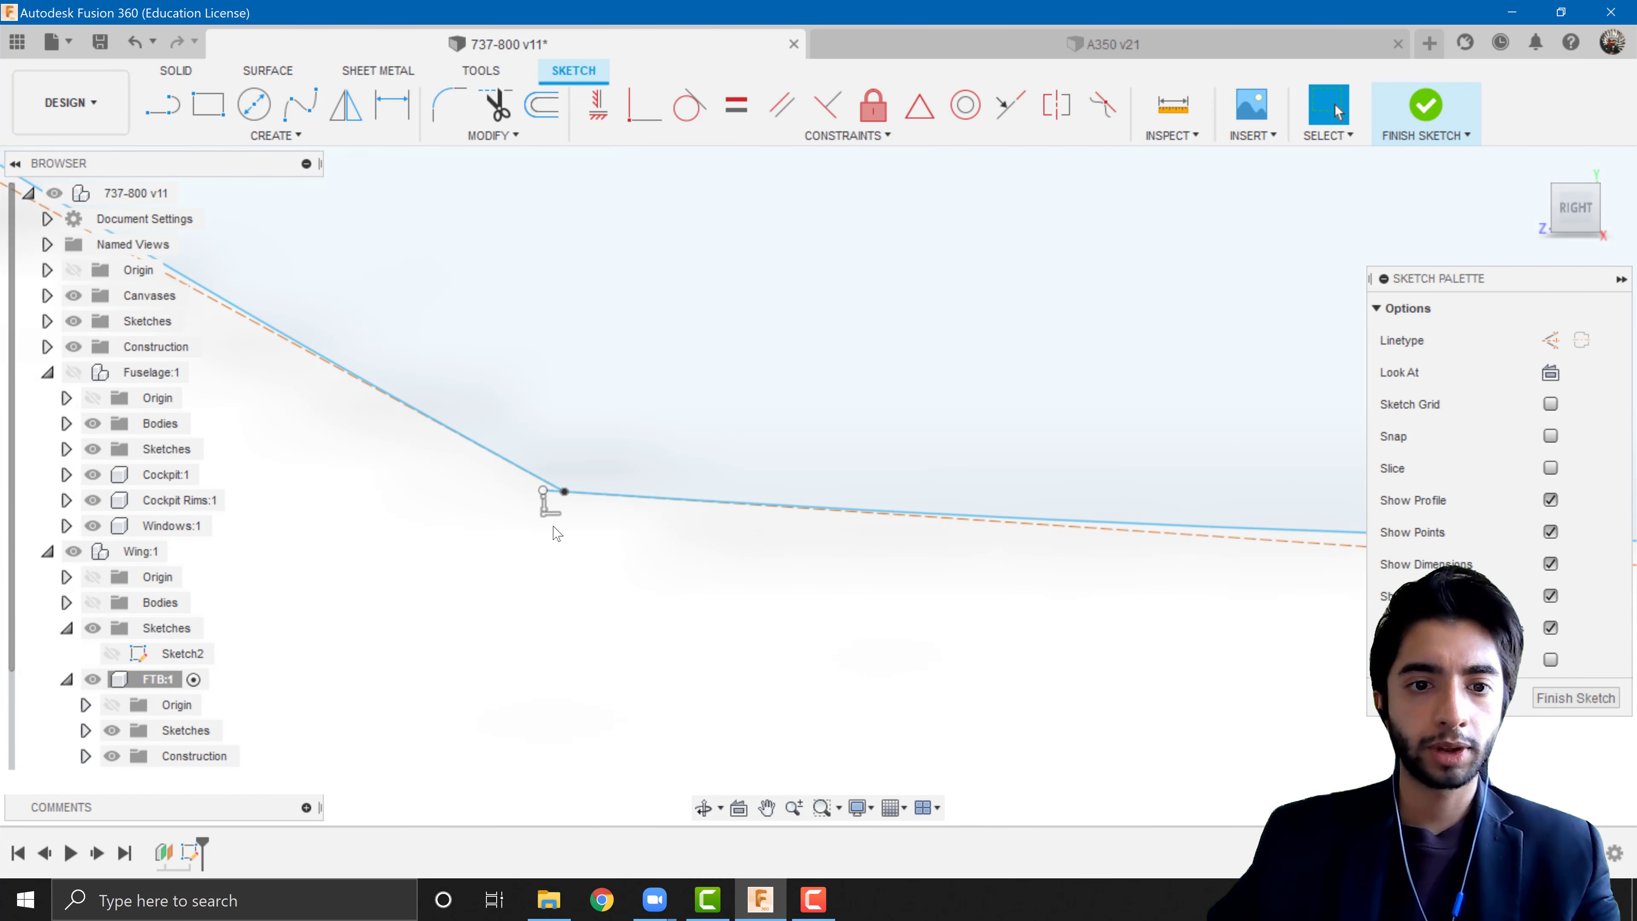
{"action": "scroll", "coordinate": [558, 534], "scroll_direction": "up", "scroll_amount": 4}
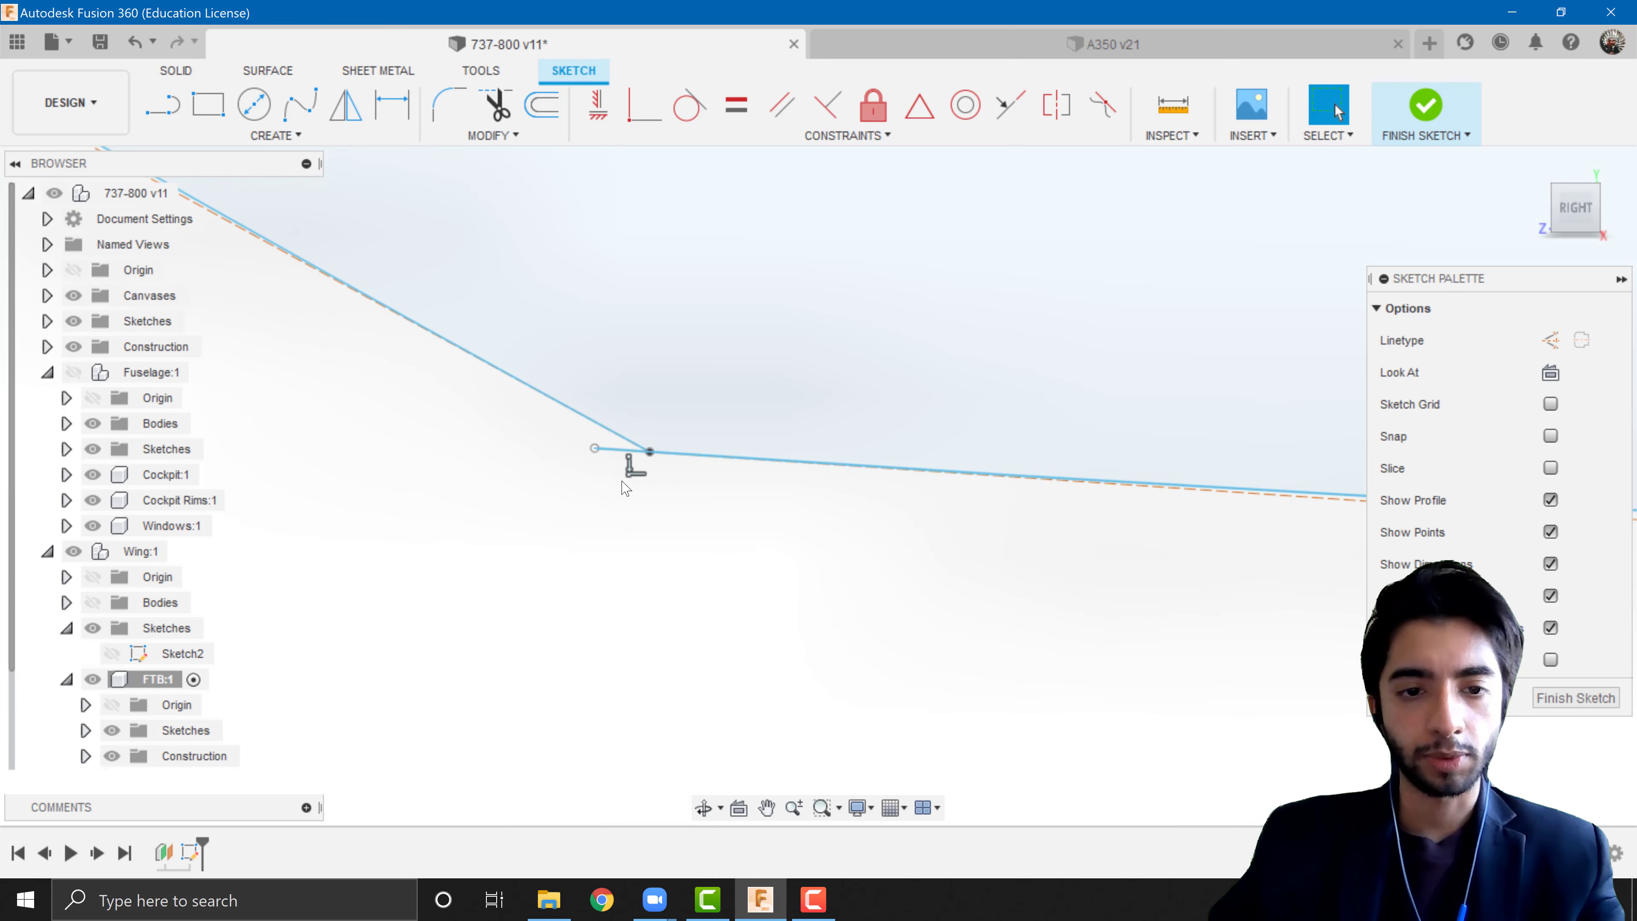
{"action": "key", "text": "t"}
{"action": "left_click", "coordinate": [620, 450]}
{"action": "scroll", "coordinate": [1044, 619], "scroll_direction": "down", "scroll_amount": 5}
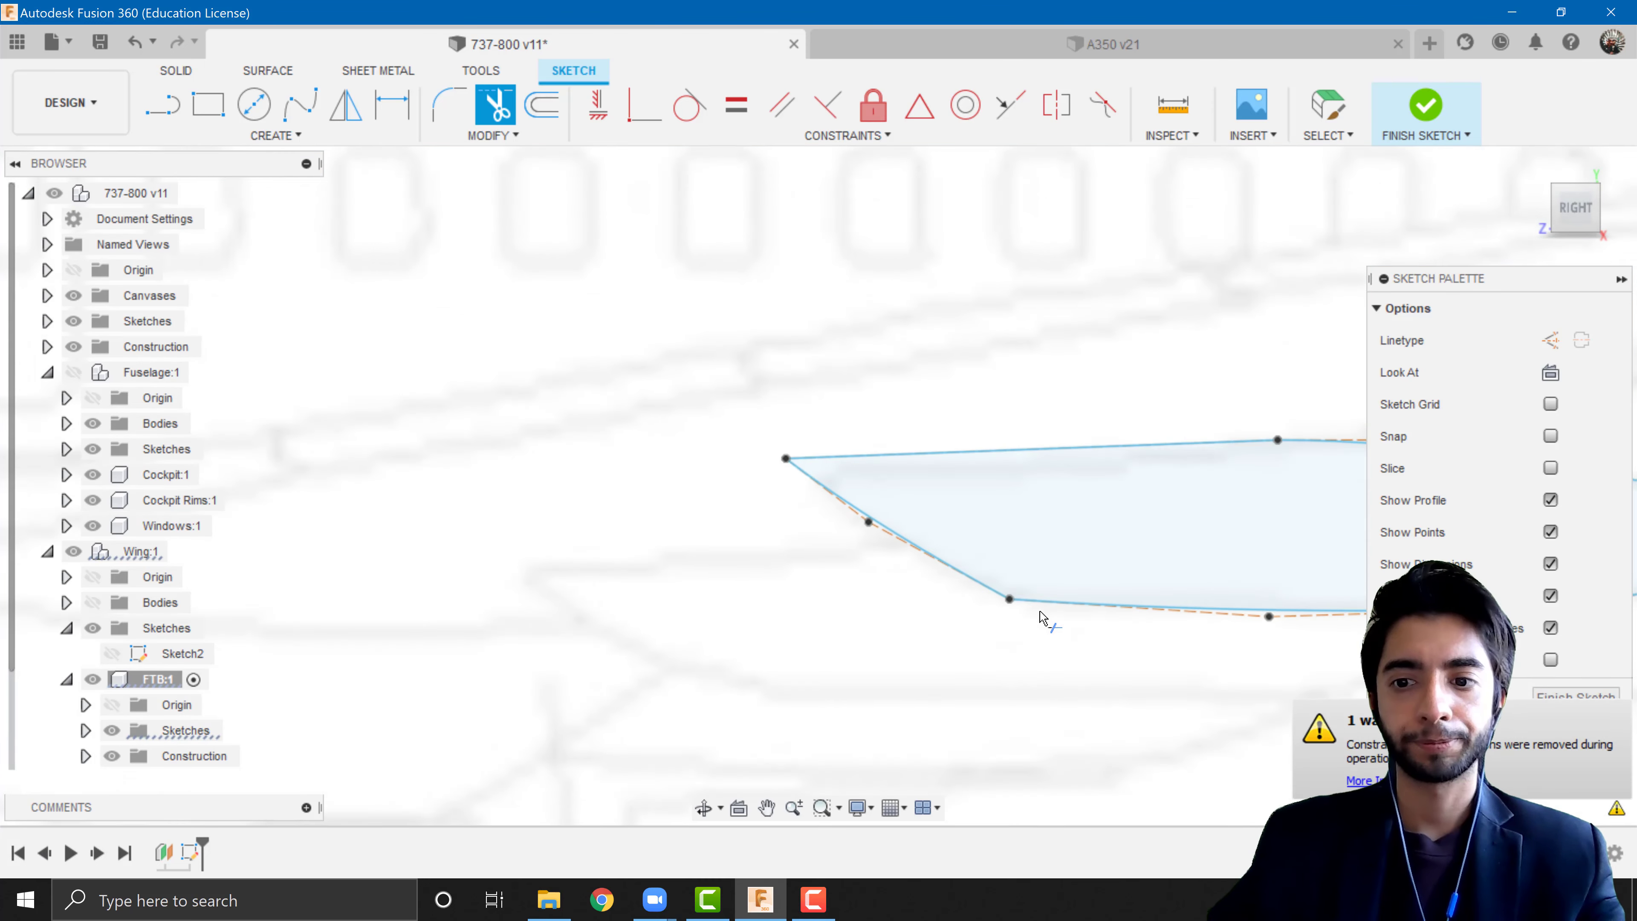
- Leave the Trim command and finish the fairing's side-profile sketch
{"action": "left_click", "coordinate": [1328, 107]}
{"action": "left_click", "coordinate": [1411, 109]}
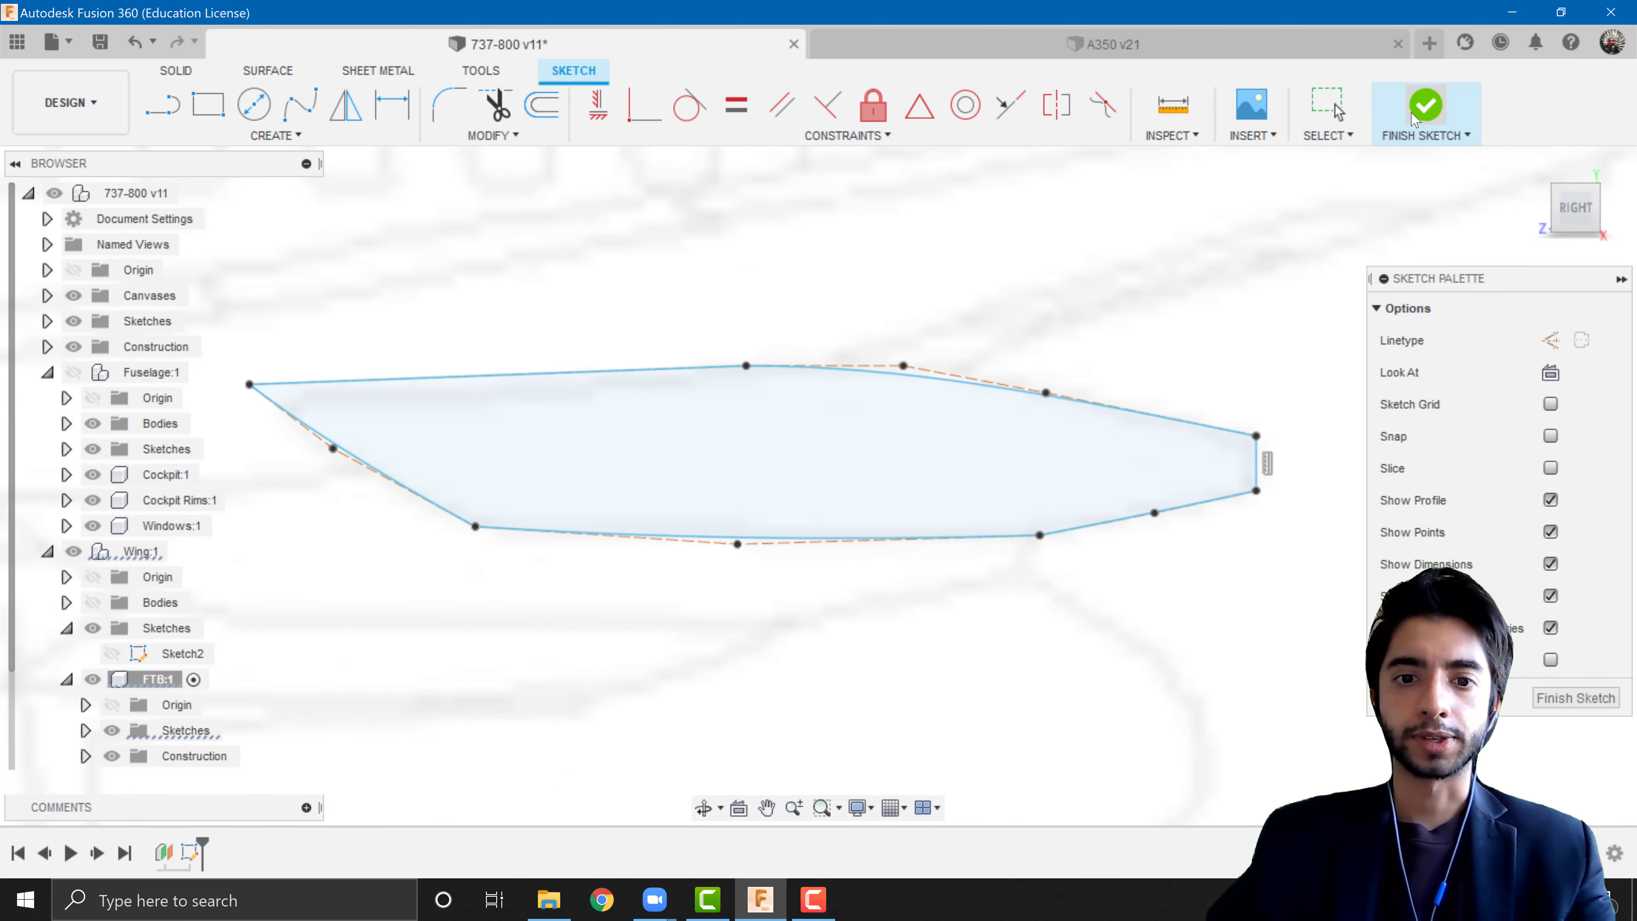
{"action": "scroll", "coordinate": [650, 479], "scroll_direction": "down", "scroll_amount": 5}
{"action": "middle_click_drag", "start_coordinate": [1488, 616], "coordinate": [690, 523]}
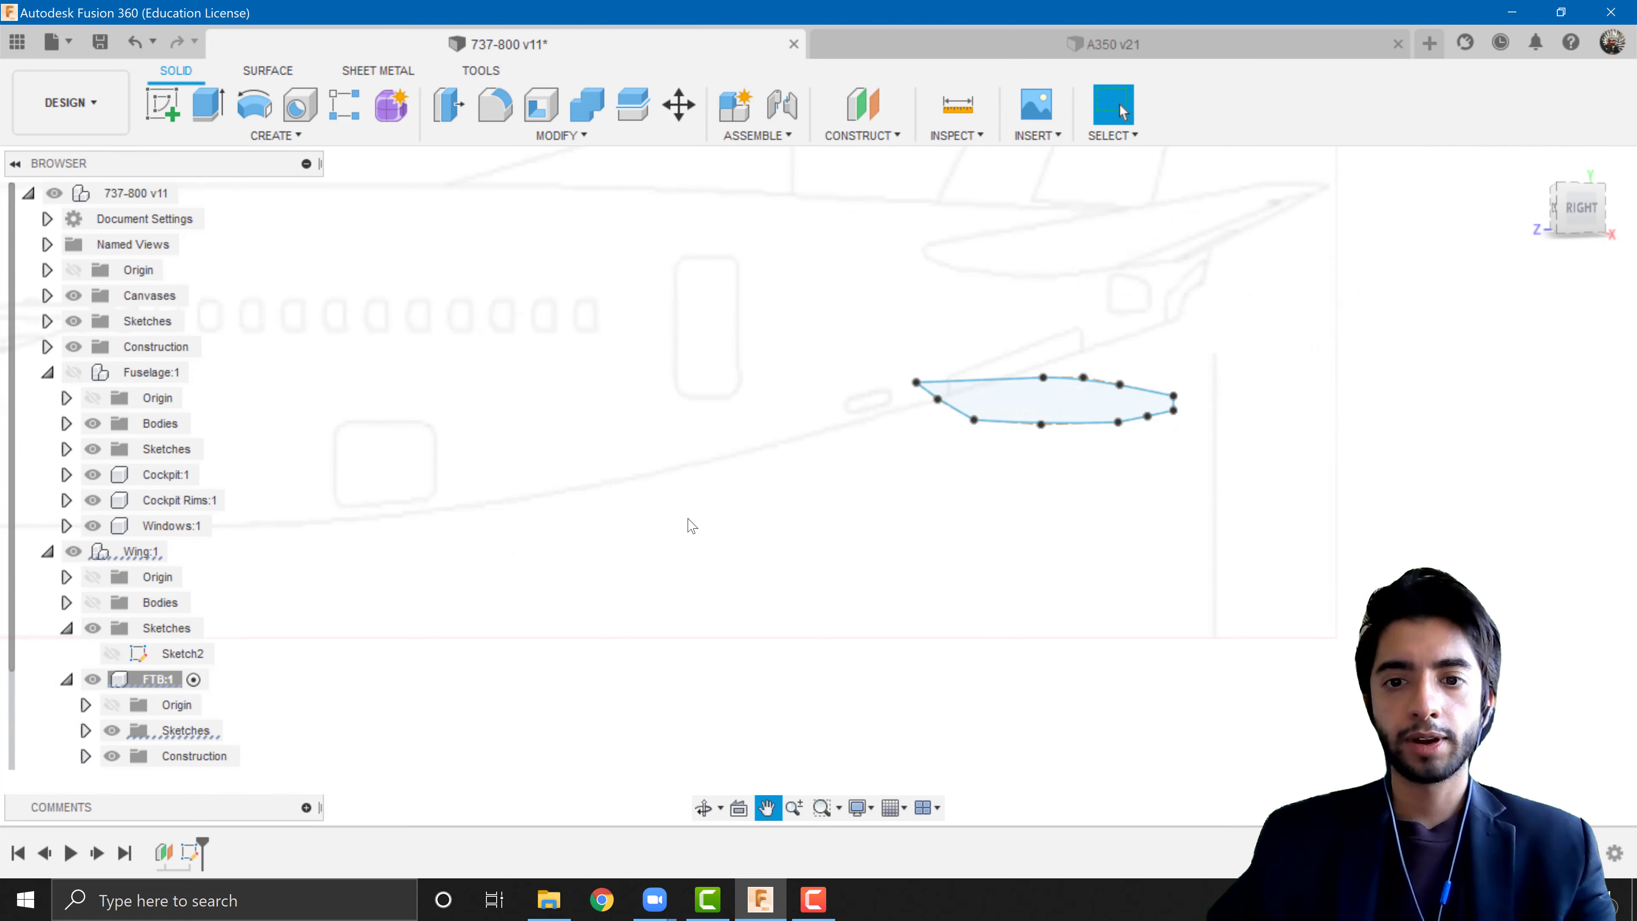
{"action": "scroll", "coordinate": [1120, 547], "scroll_direction": "down", "scroll_amount": 5}
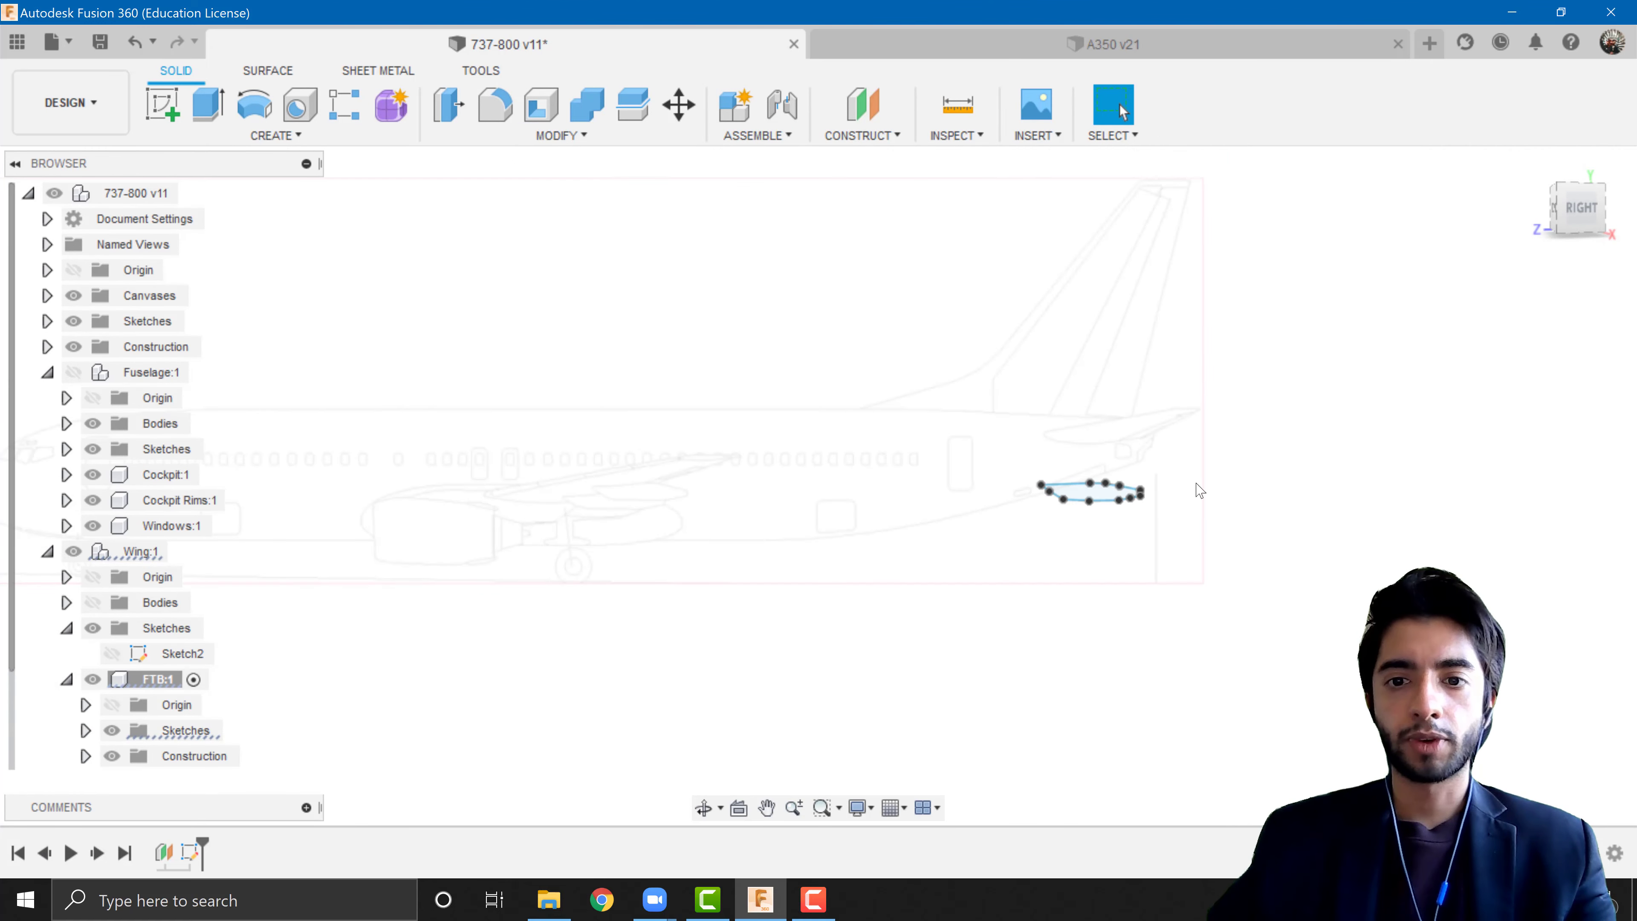
- Examine the fairing profile's position against the fairing outlines under the wing on the front-view canvas
{"action": "left_click", "coordinate": [1554, 216]}
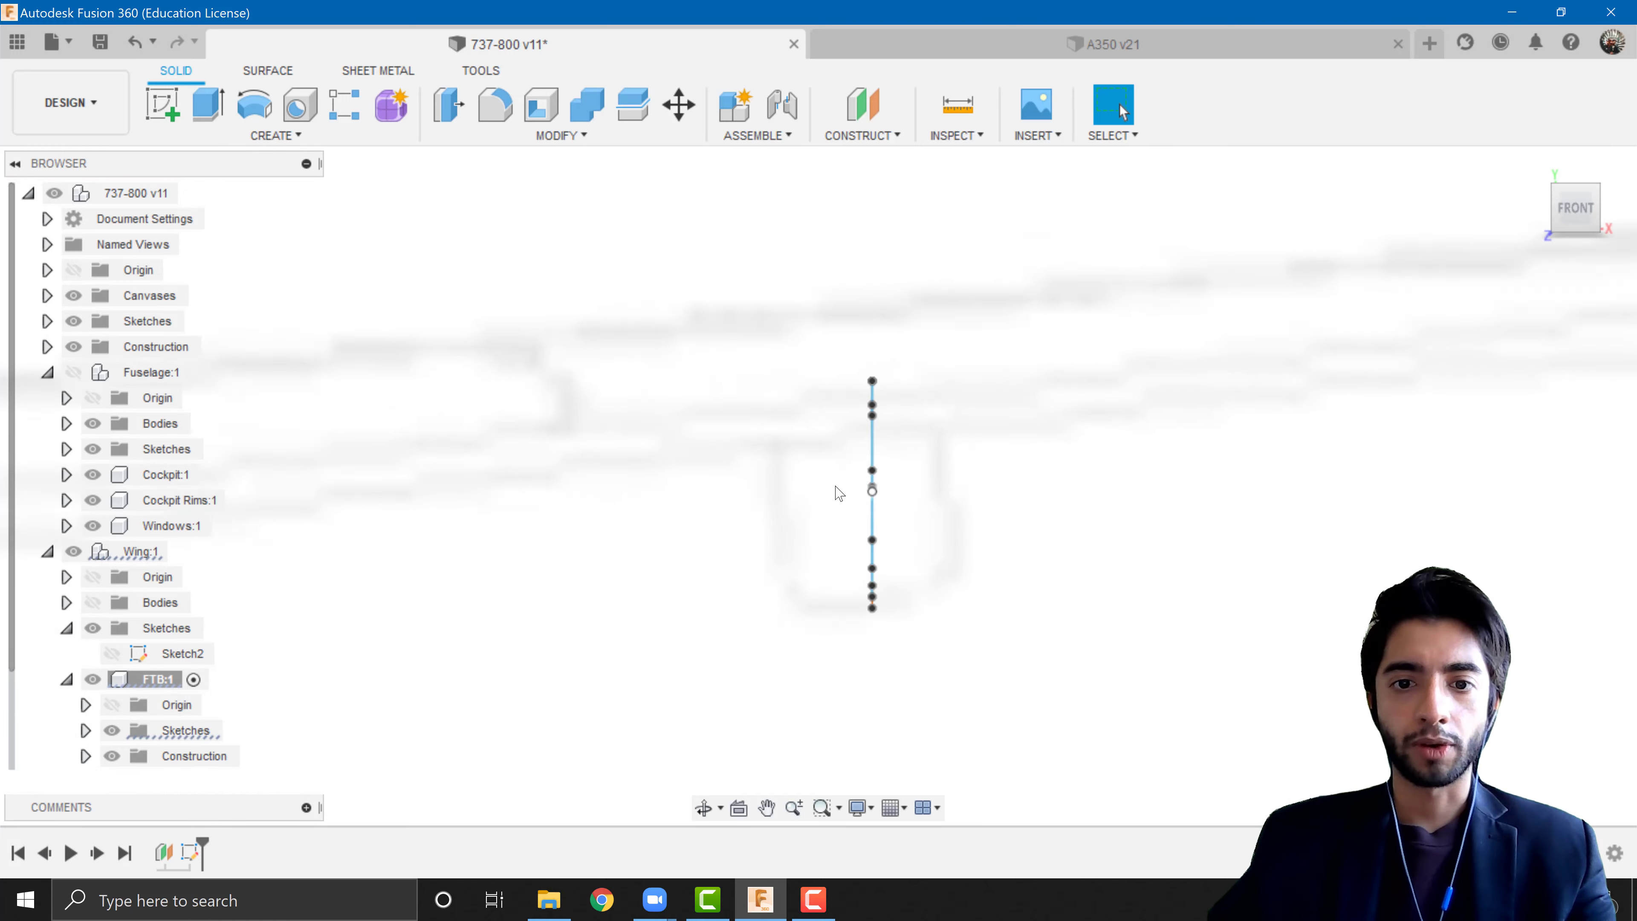
{"action": "scroll", "coordinate": [886, 494], "scroll_direction": "down", "scroll_amount": 6}
{"action": "scroll", "coordinate": [887, 494], "scroll_direction": "up", "scroll_amount": 5}
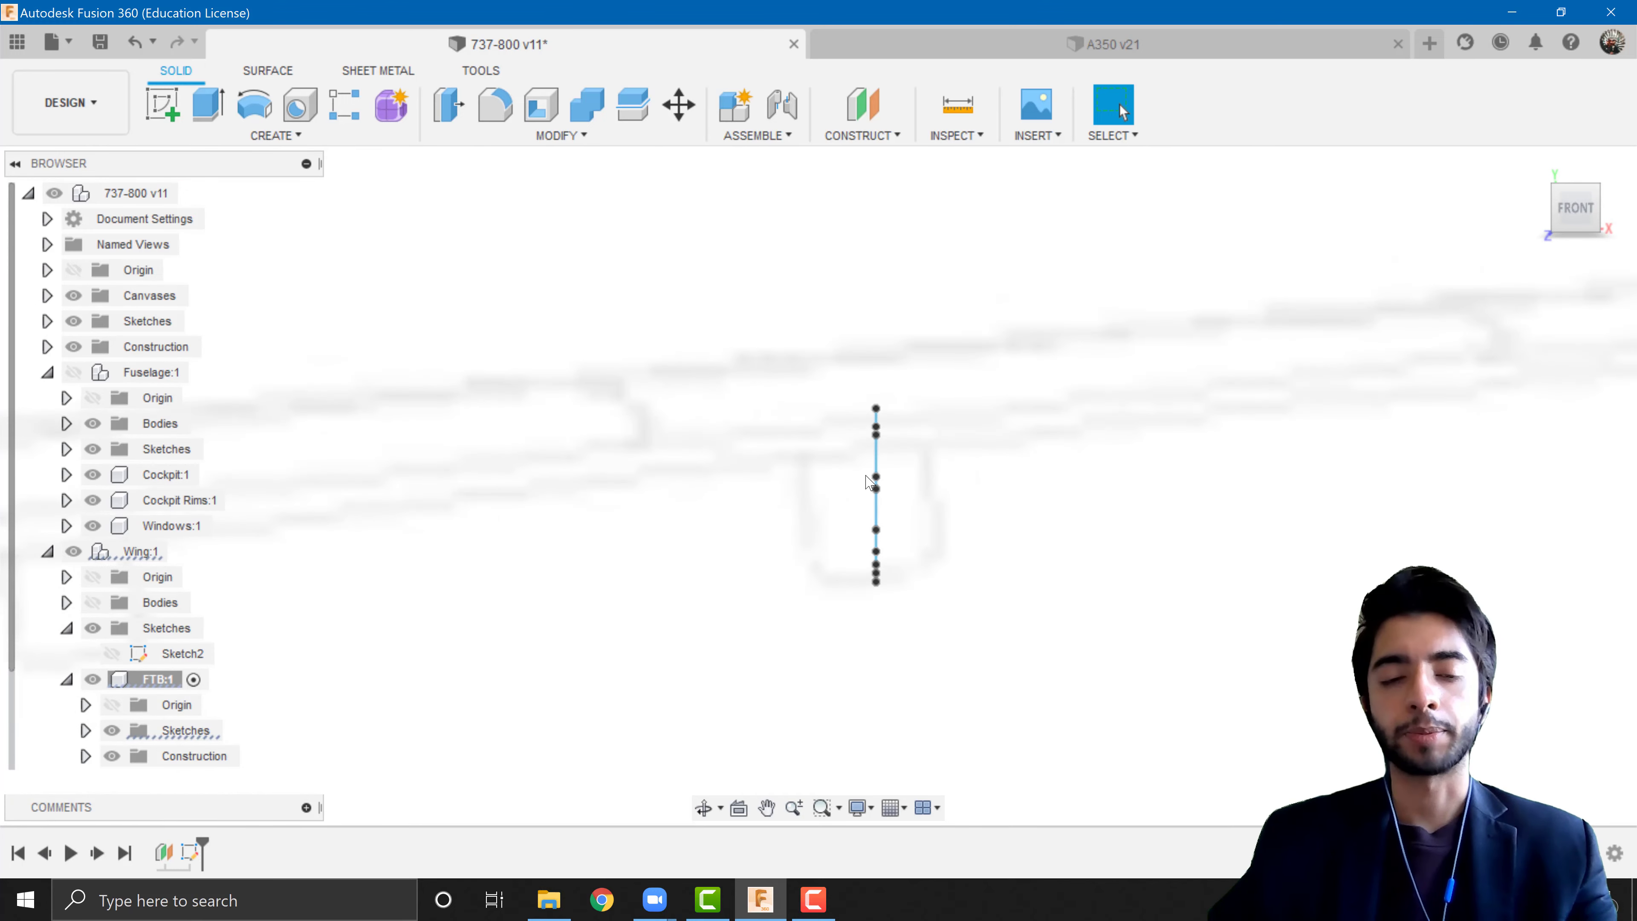
{"action": "scroll", "coordinate": [967, 538], "scroll_direction": "down", "scroll_amount": 3}
{"action": "middle_click_drag", "start_coordinate": [950, 546], "coordinate": [921, 545], "text": "shift"}
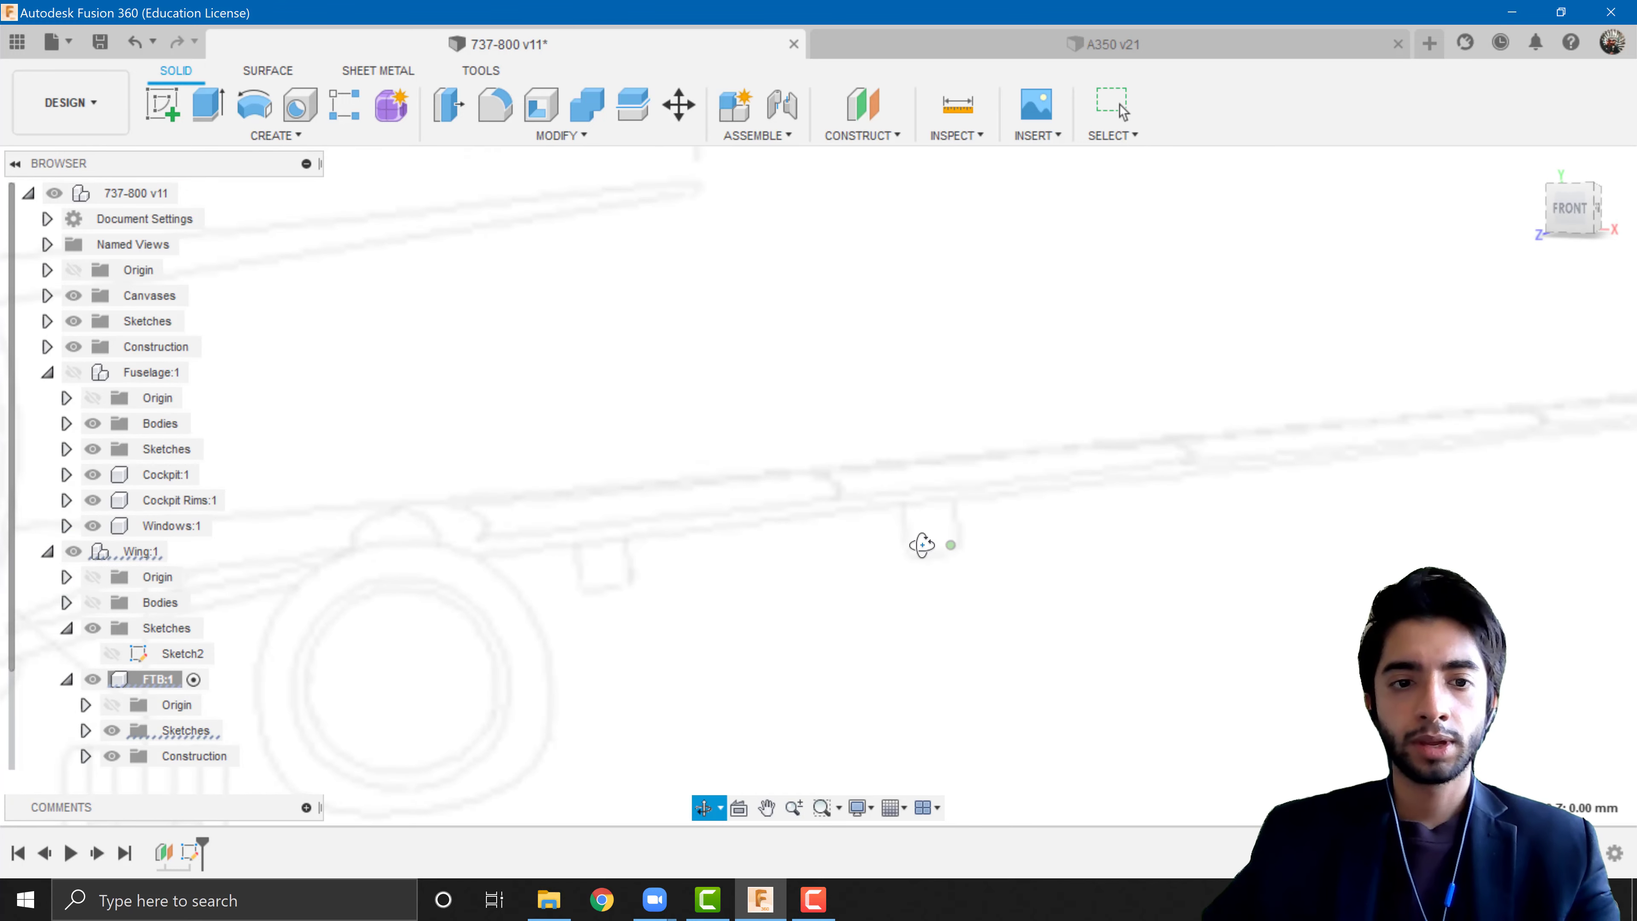
{"action": "middle_click_drag", "start_coordinate": [516, 647], "coordinate": [1122, 490]}
{"action": "scroll", "coordinate": [784, 480], "scroll_direction": "down", "scroll_amount": 2}
{"action": "middle_click_drag", "start_coordinate": [774, 573], "coordinate": [1035, 683]}
- Extrude the fairing profile symmetrically by 200 mm to each side as a new body
{"action": "key", "text": "e"}
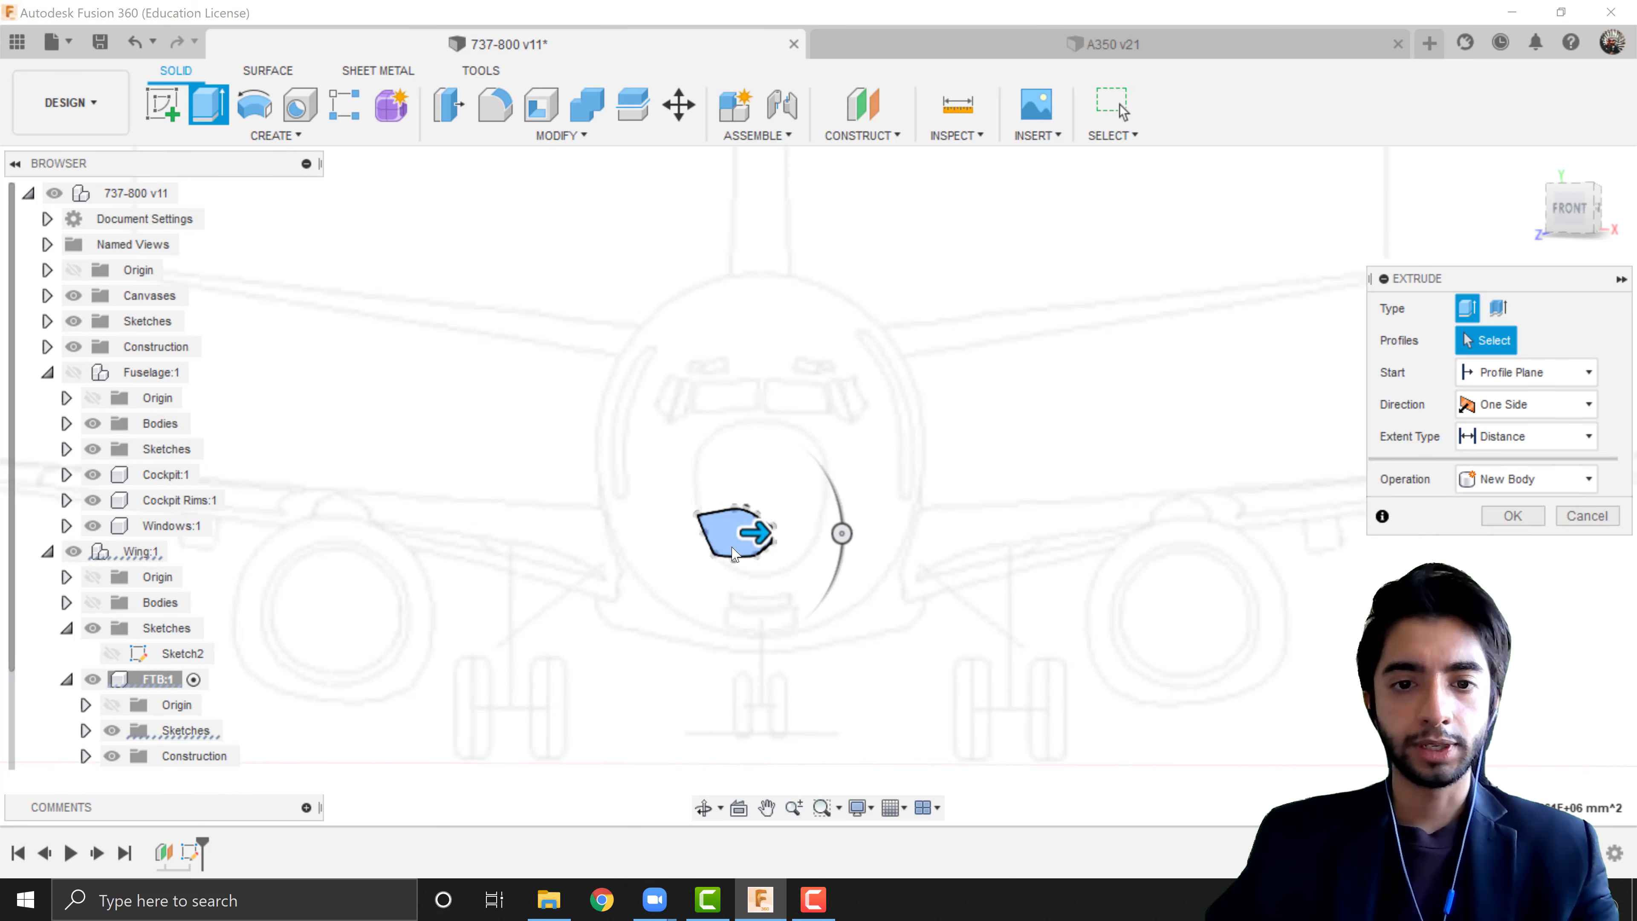
{"action": "left_click", "coordinate": [1537, 407]}
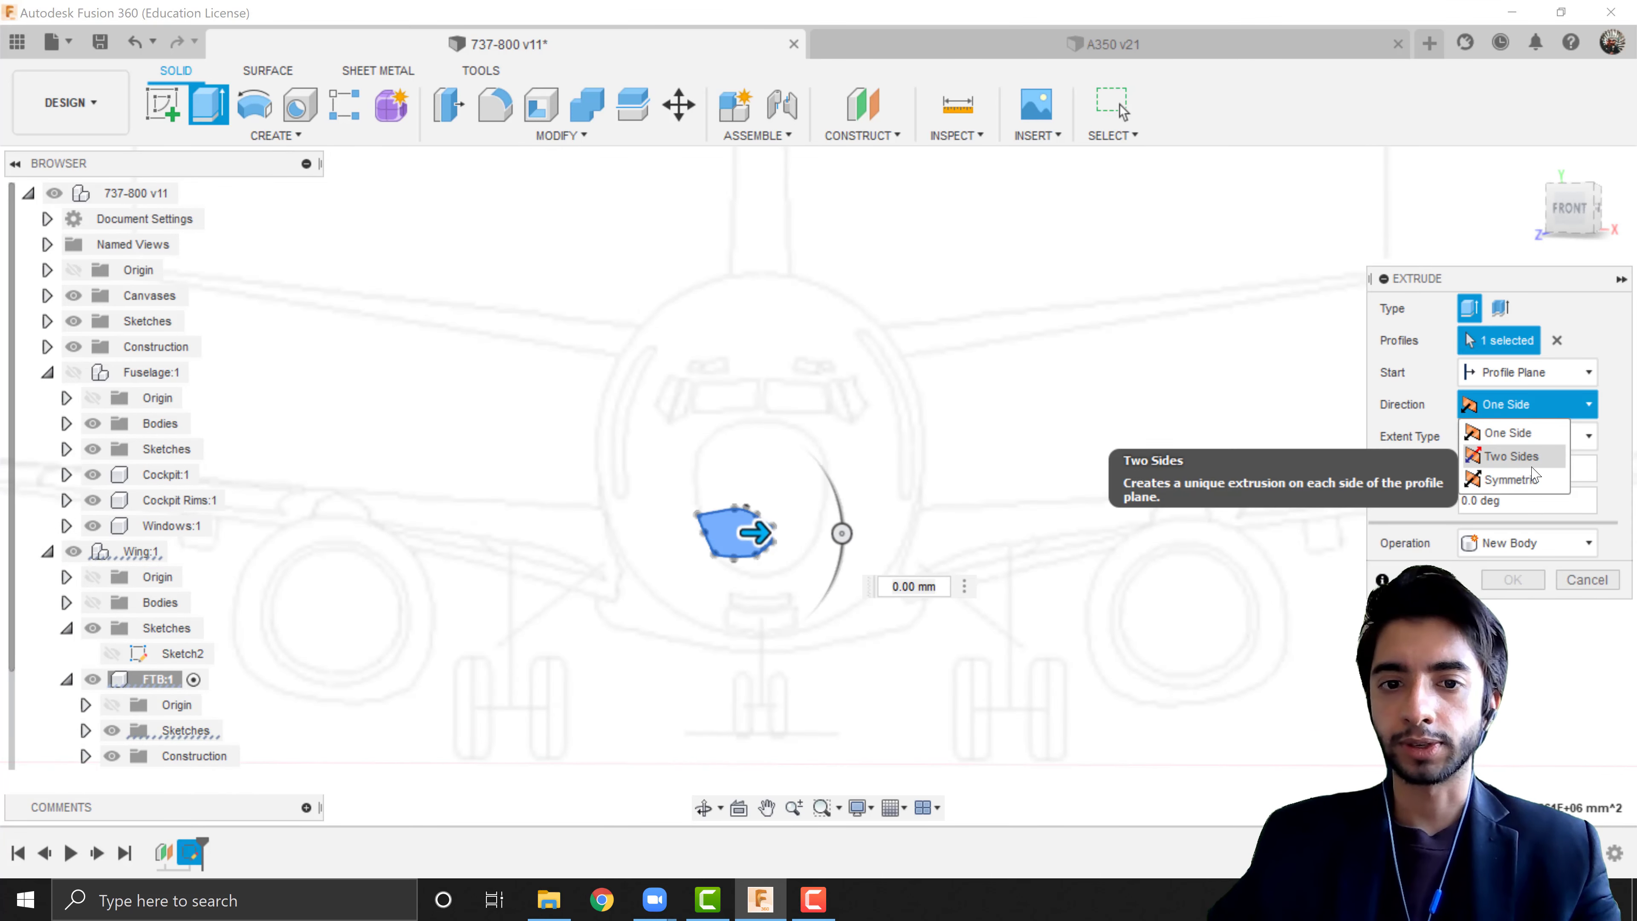
{"action": "left_click", "coordinate": [1510, 479]}
{"action": "left_click", "coordinate": [1569, 208]}
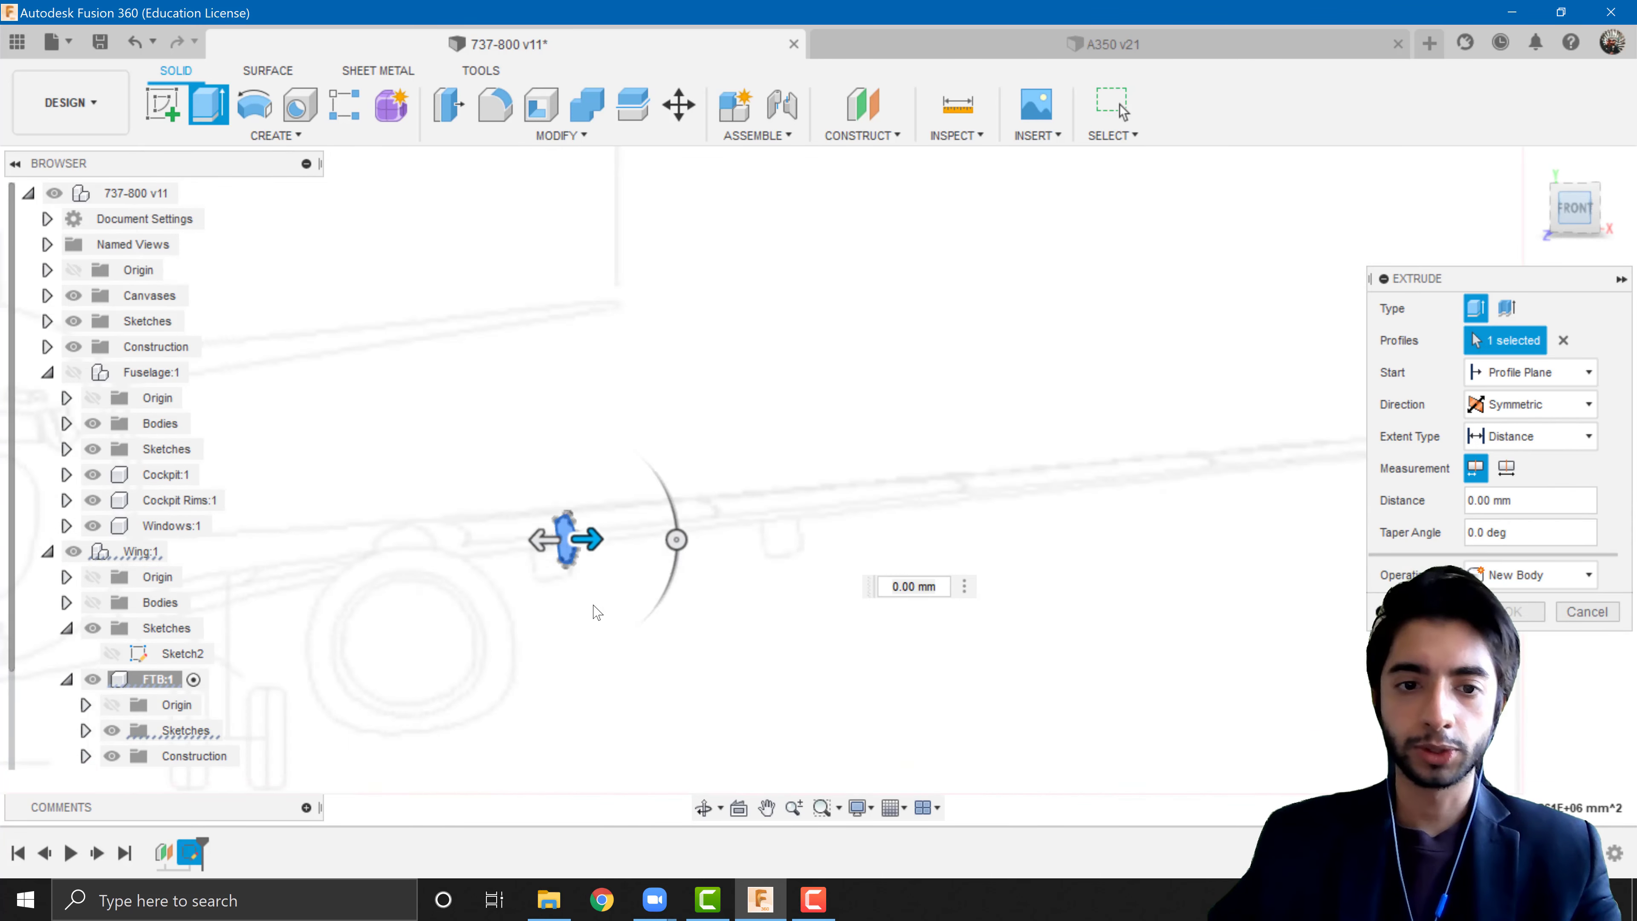
{"action": "scroll", "coordinate": [509, 556], "scroll_direction": "up", "scroll_amount": 7}
{"action": "left_click_drag", "start_coordinate": [658, 474], "coordinate": [773, 469]}
{"action": "scroll", "coordinate": [895, 596], "scroll_direction": "down", "scroll_amount": 5}
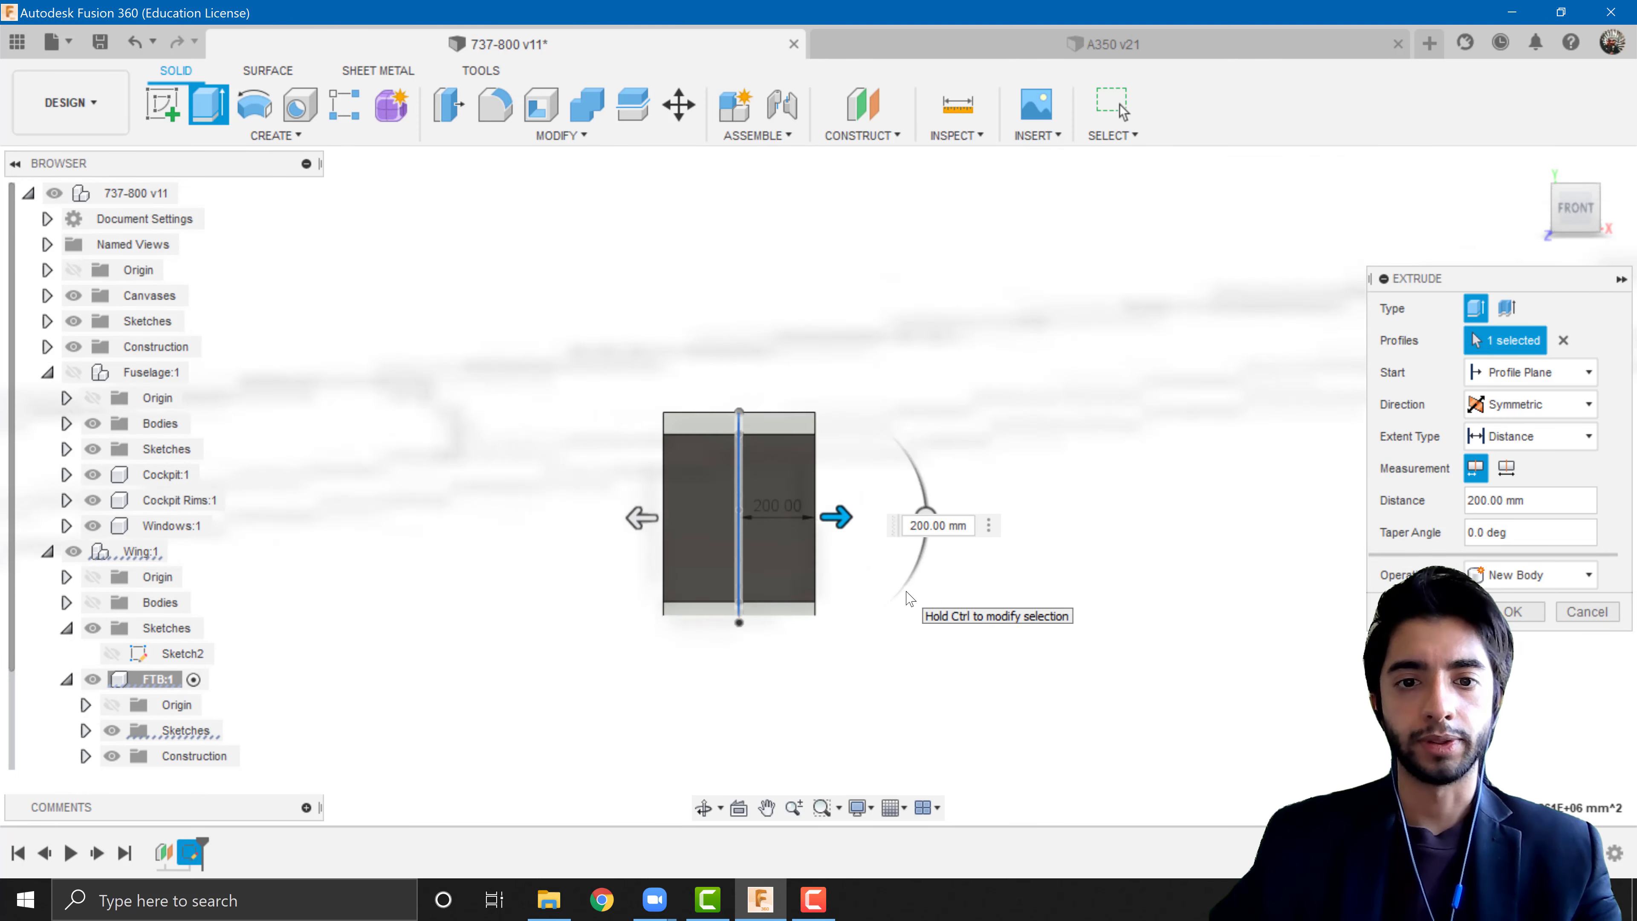
{"action": "left_click", "coordinate": [1512, 611]}
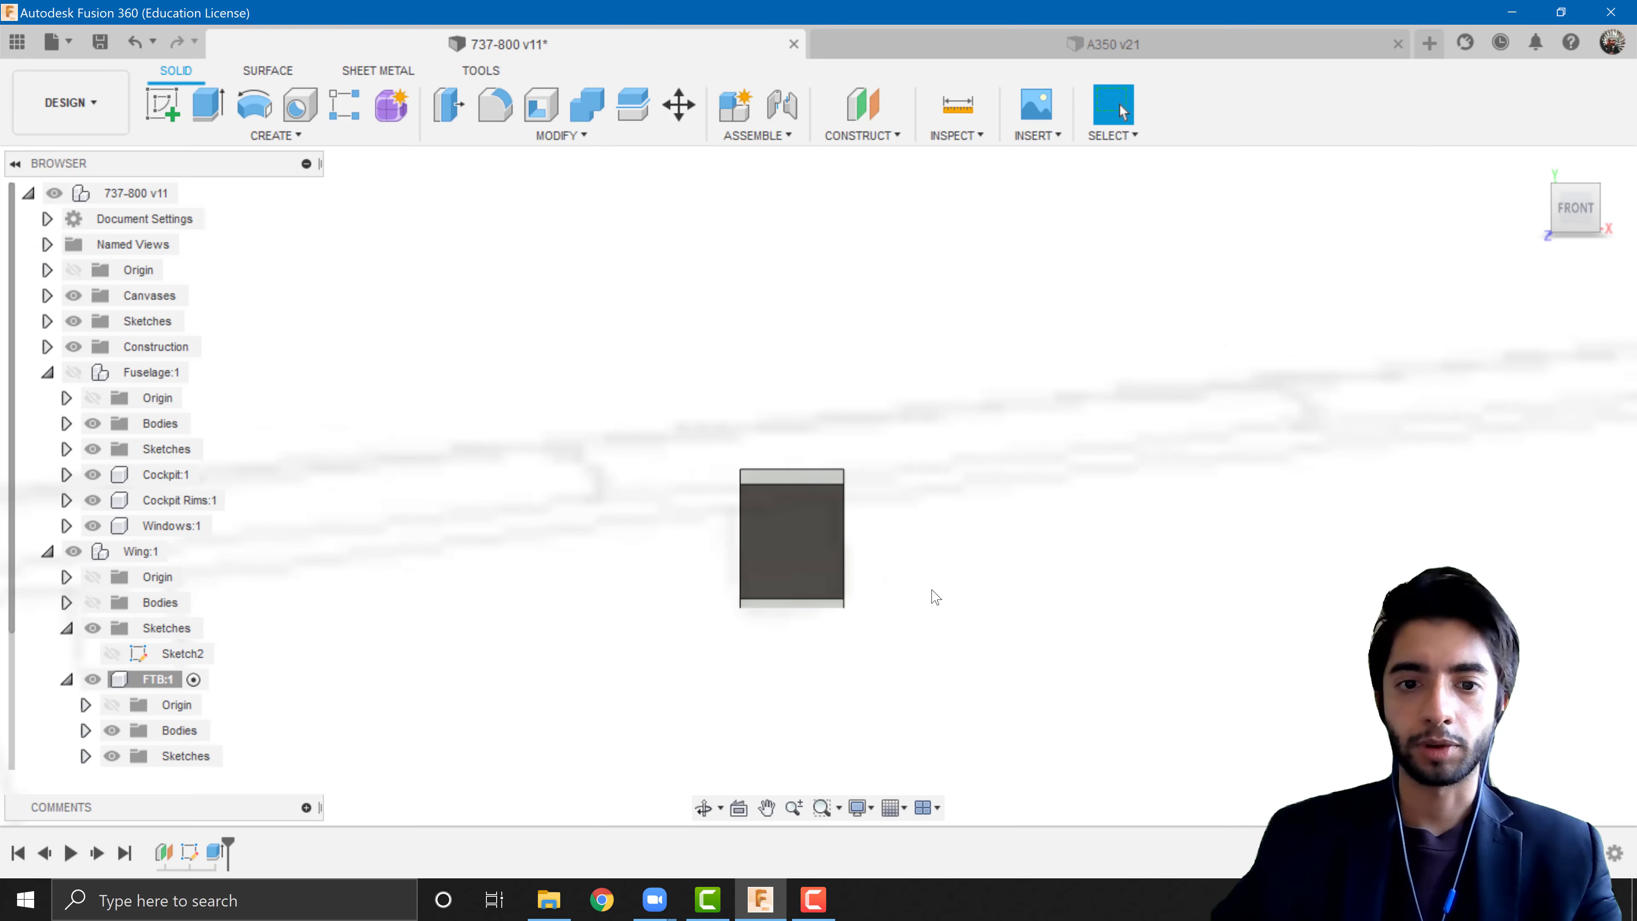
- Inspect the extruded fairing body in perspective and compare it with the fairing outline on the top-view canvas
{"action": "scroll", "coordinate": [931, 596], "scroll_direction": "down", "scroll_amount": 8}
{"action": "middle_click_drag", "start_coordinate": [838, 600], "coordinate": [706, 636], "text": "shift"}
{"action": "middle_click_drag", "start_coordinate": [583, 659], "coordinate": [807, 508]}
{"action": "scroll", "coordinate": [807, 506], "scroll_direction": "up", "scroll_amount": 5}
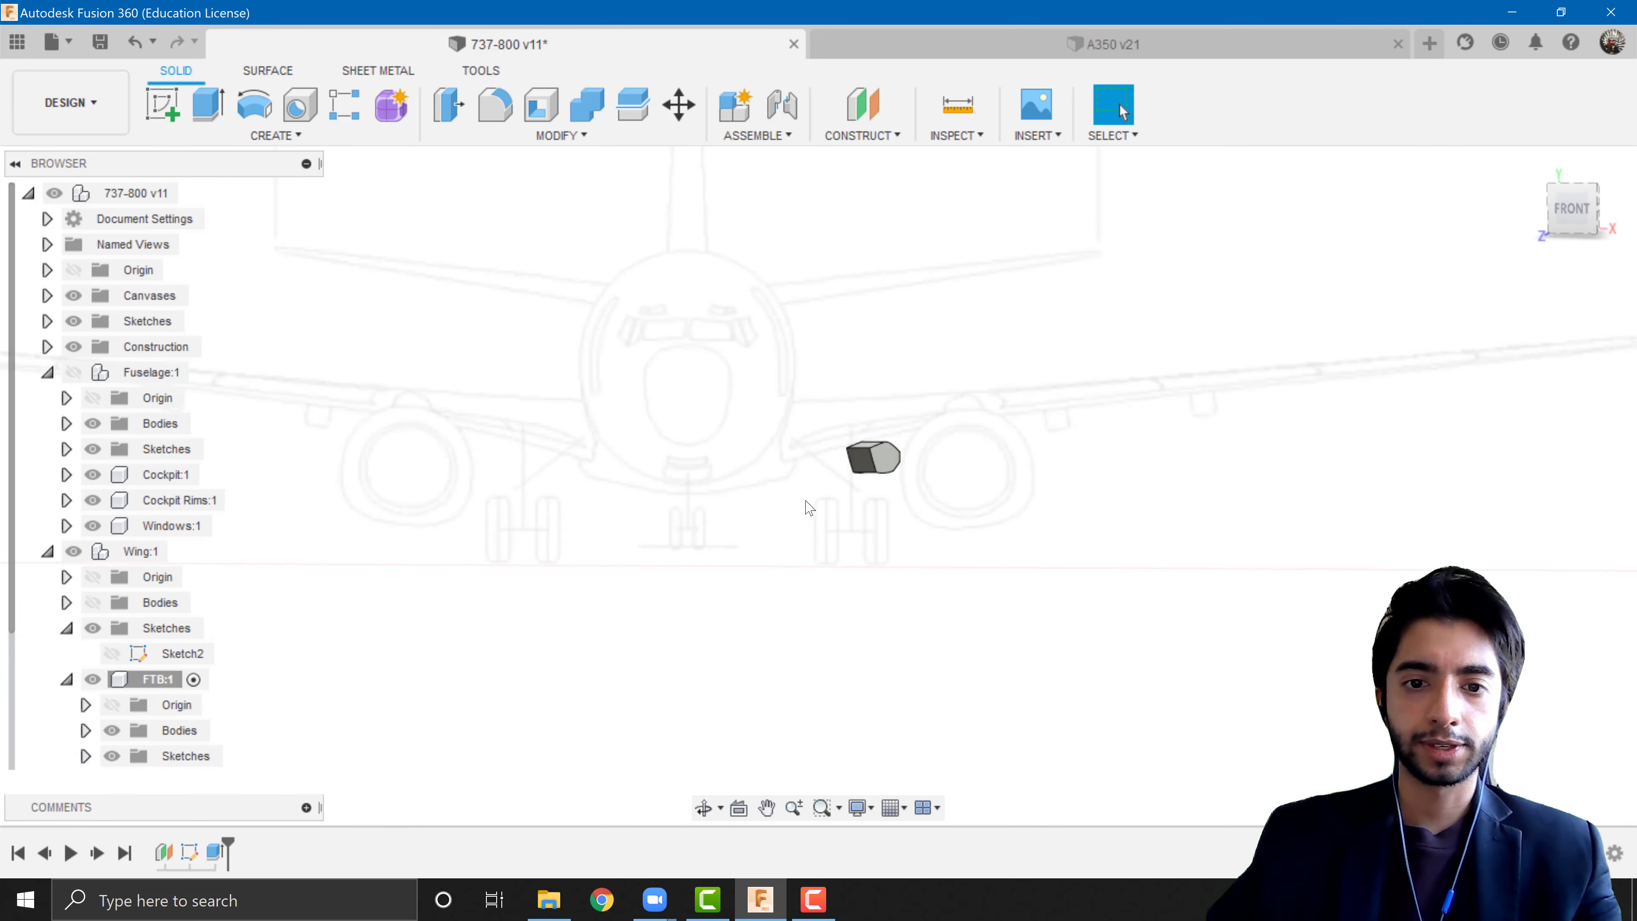
{"action": "left_click", "coordinate": [925, 444]}
{"action": "middle_click_drag", "start_coordinate": [1047, 432], "coordinate": [852, 523], "text": "shift"}
{"action": "middle_click_drag", "start_coordinate": [852, 523], "coordinate": [1257, 334]}
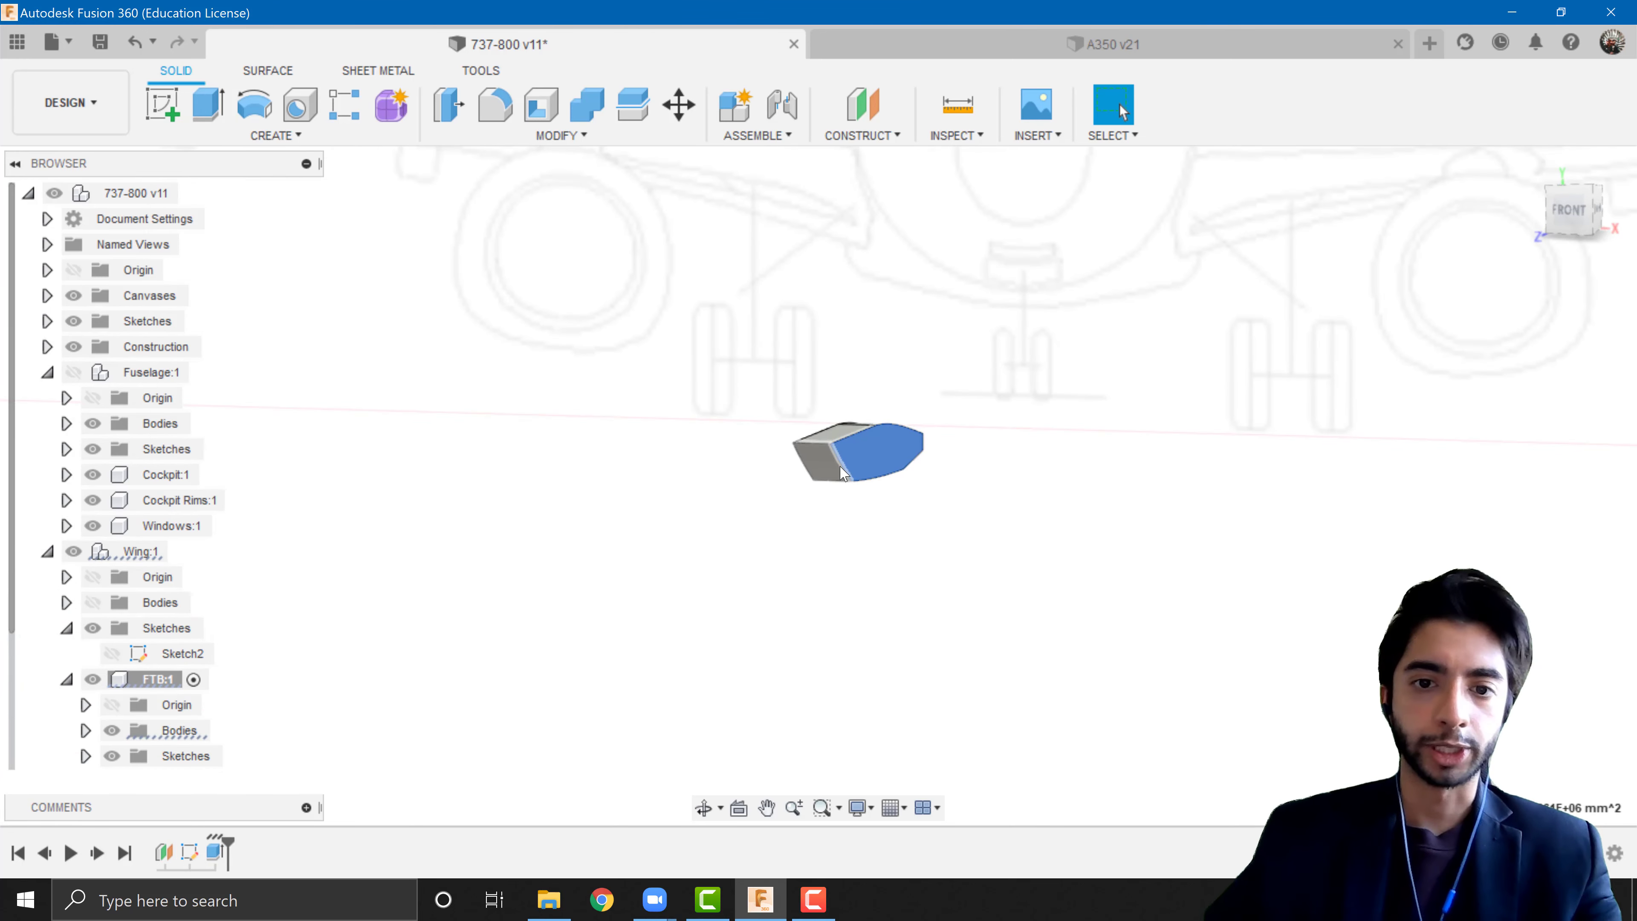
{"action": "scroll", "coordinate": [840, 470], "scroll_direction": "up", "scroll_amount": 5}
{"action": "middle_click_drag", "start_coordinate": [840, 469], "coordinate": [1133, 449], "text": "shift"}
{"action": "middle_click_drag", "start_coordinate": [1242, 493], "coordinate": [1078, 783]}
{"action": "left_click", "coordinate": [1118, 439]}
{"action": "middle_click_drag", "start_coordinate": [1118, 439], "coordinate": [1038, 467]}
{"action": "scroll", "coordinate": [1023, 478], "scroll_direction": "up", "scroll_amount": 5}
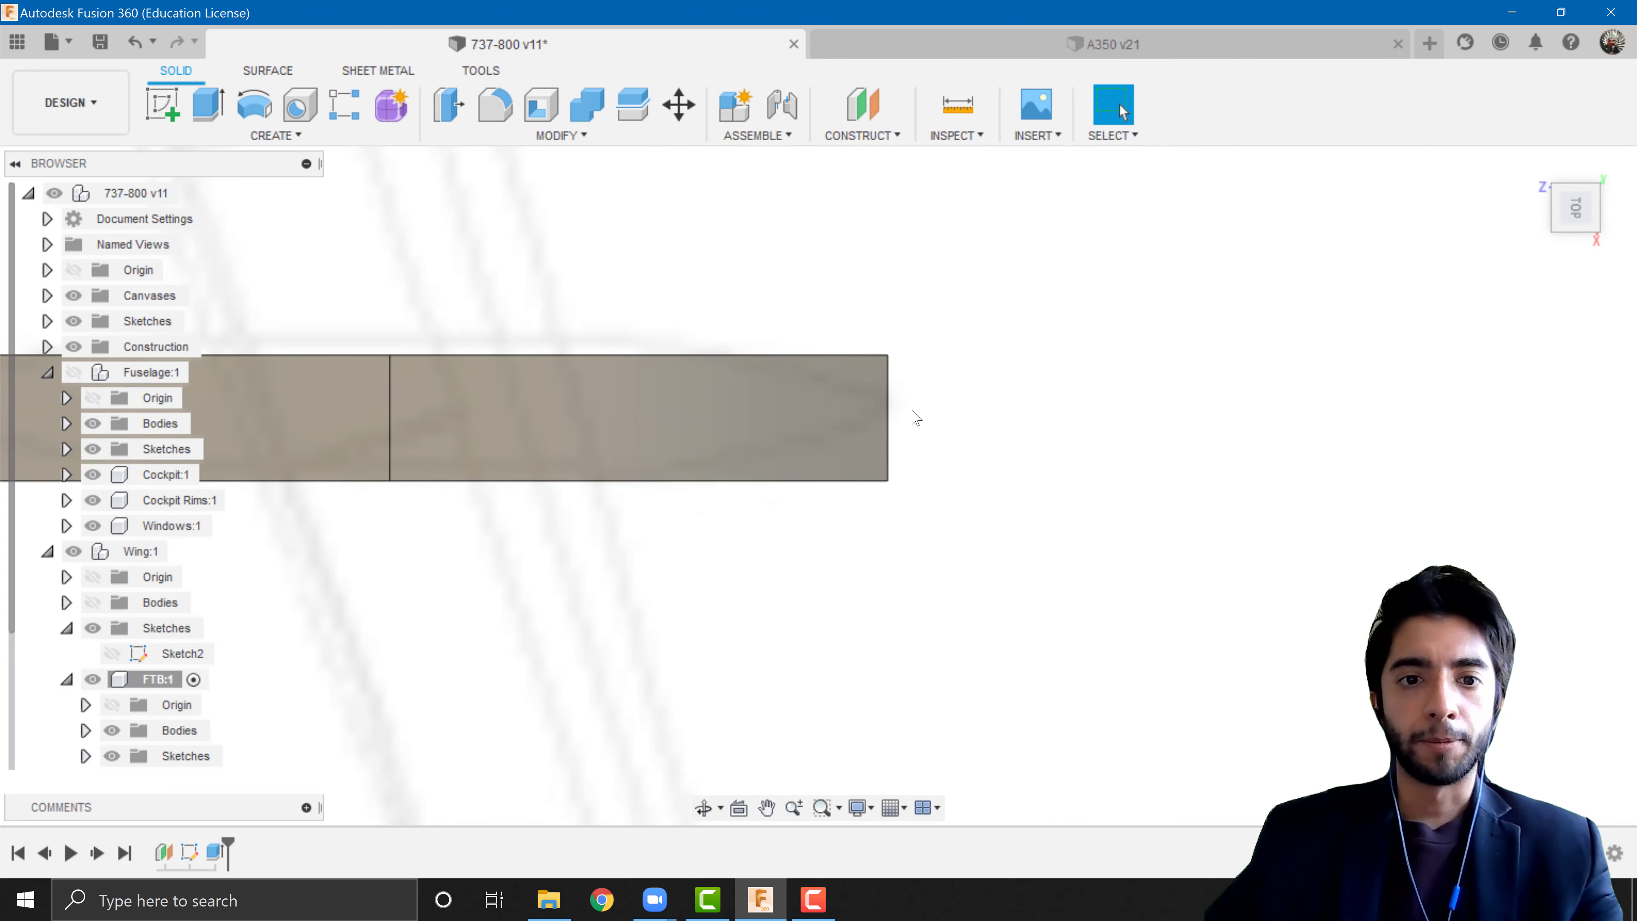
{"action": "middle_click_drag", "start_coordinate": [915, 417], "coordinate": [1184, 548]}
{"action": "scroll", "coordinate": [785, 548], "scroll_direction": "down", "scroll_amount": 4}
{"action": "scroll", "coordinate": [741, 548], "scroll_direction": "up", "scroll_amount": 2}
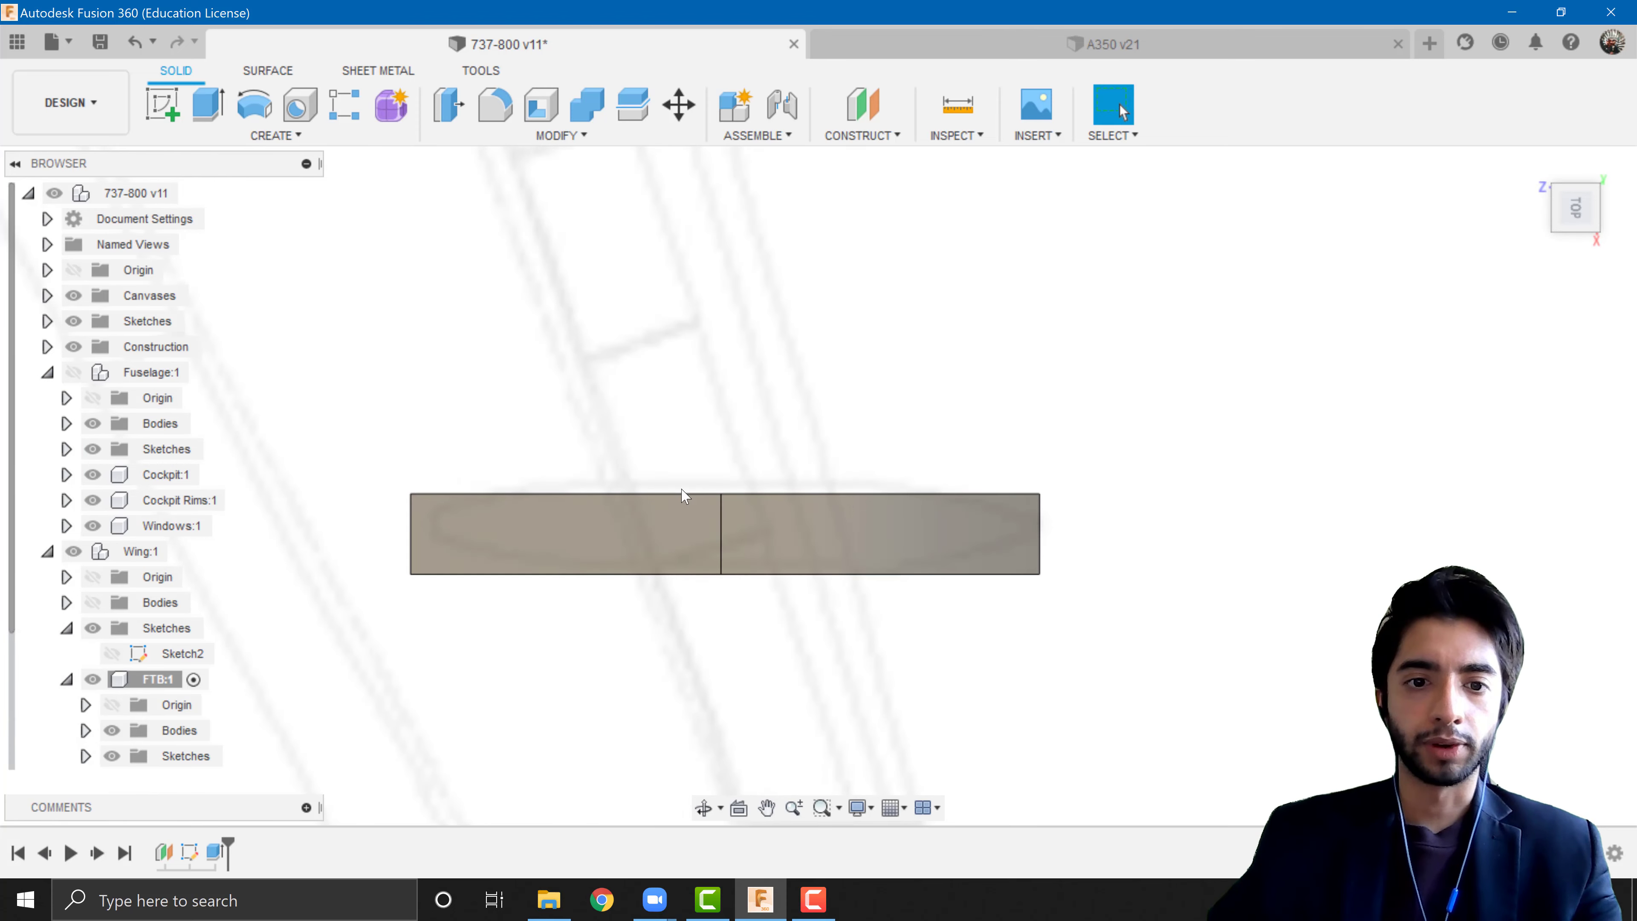
{"action": "scroll", "coordinate": [972, 506], "scroll_direction": "up", "scroll_amount": 2}
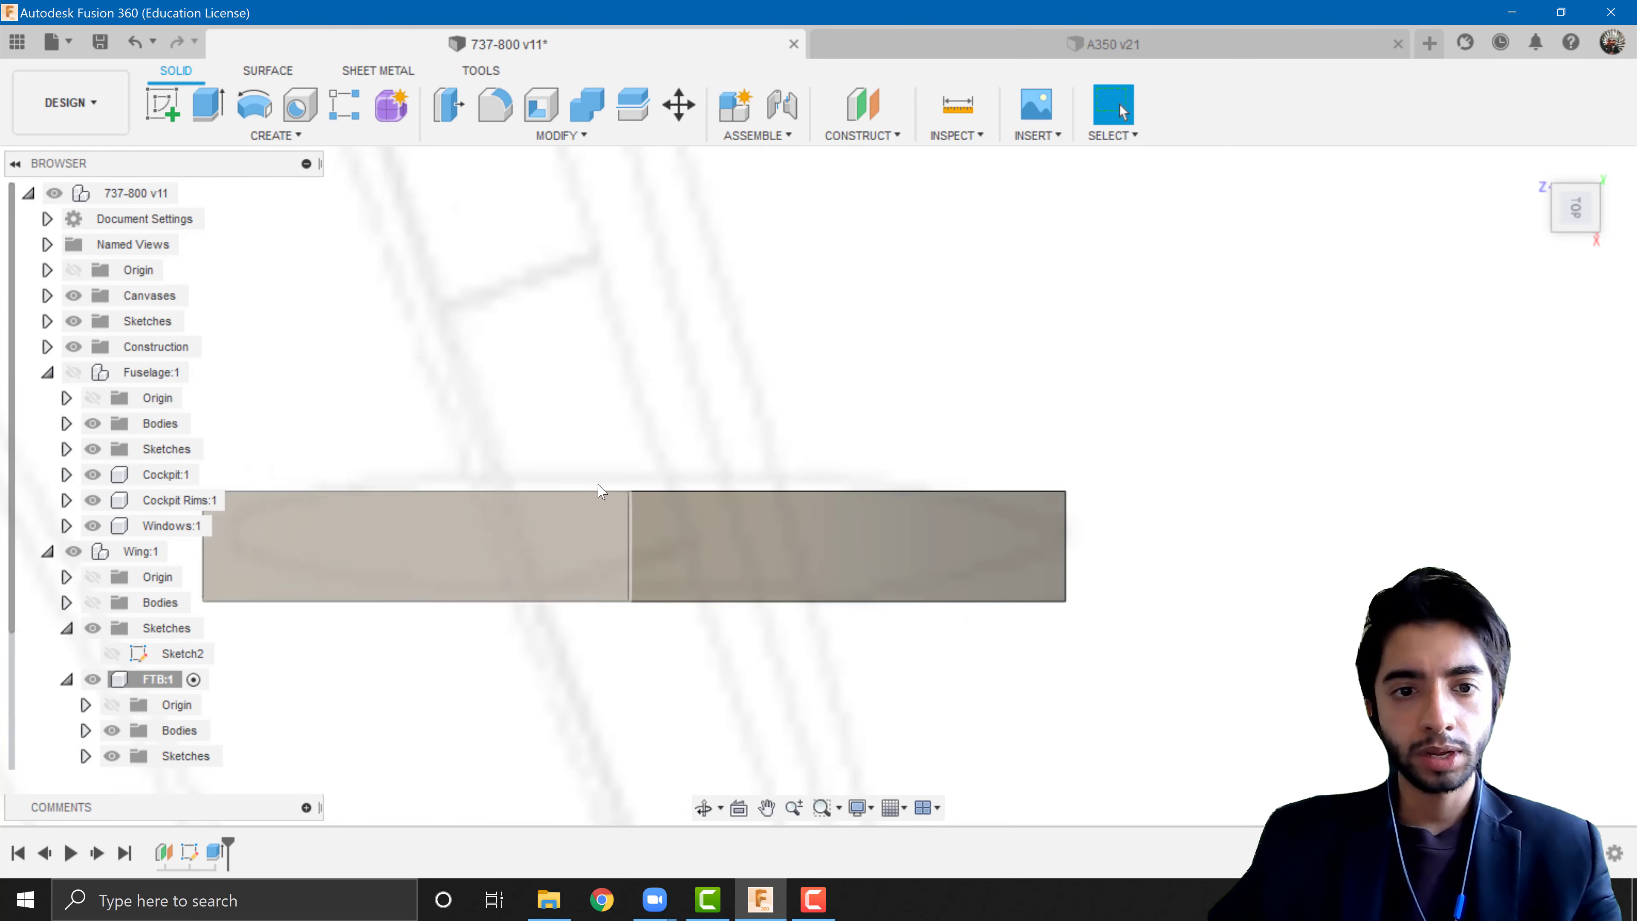
- Move the FTB component by -50 mm along X to centre it on the fairing outline in the top-view canvas
{"action": "left_click", "coordinate": [150, 680]}
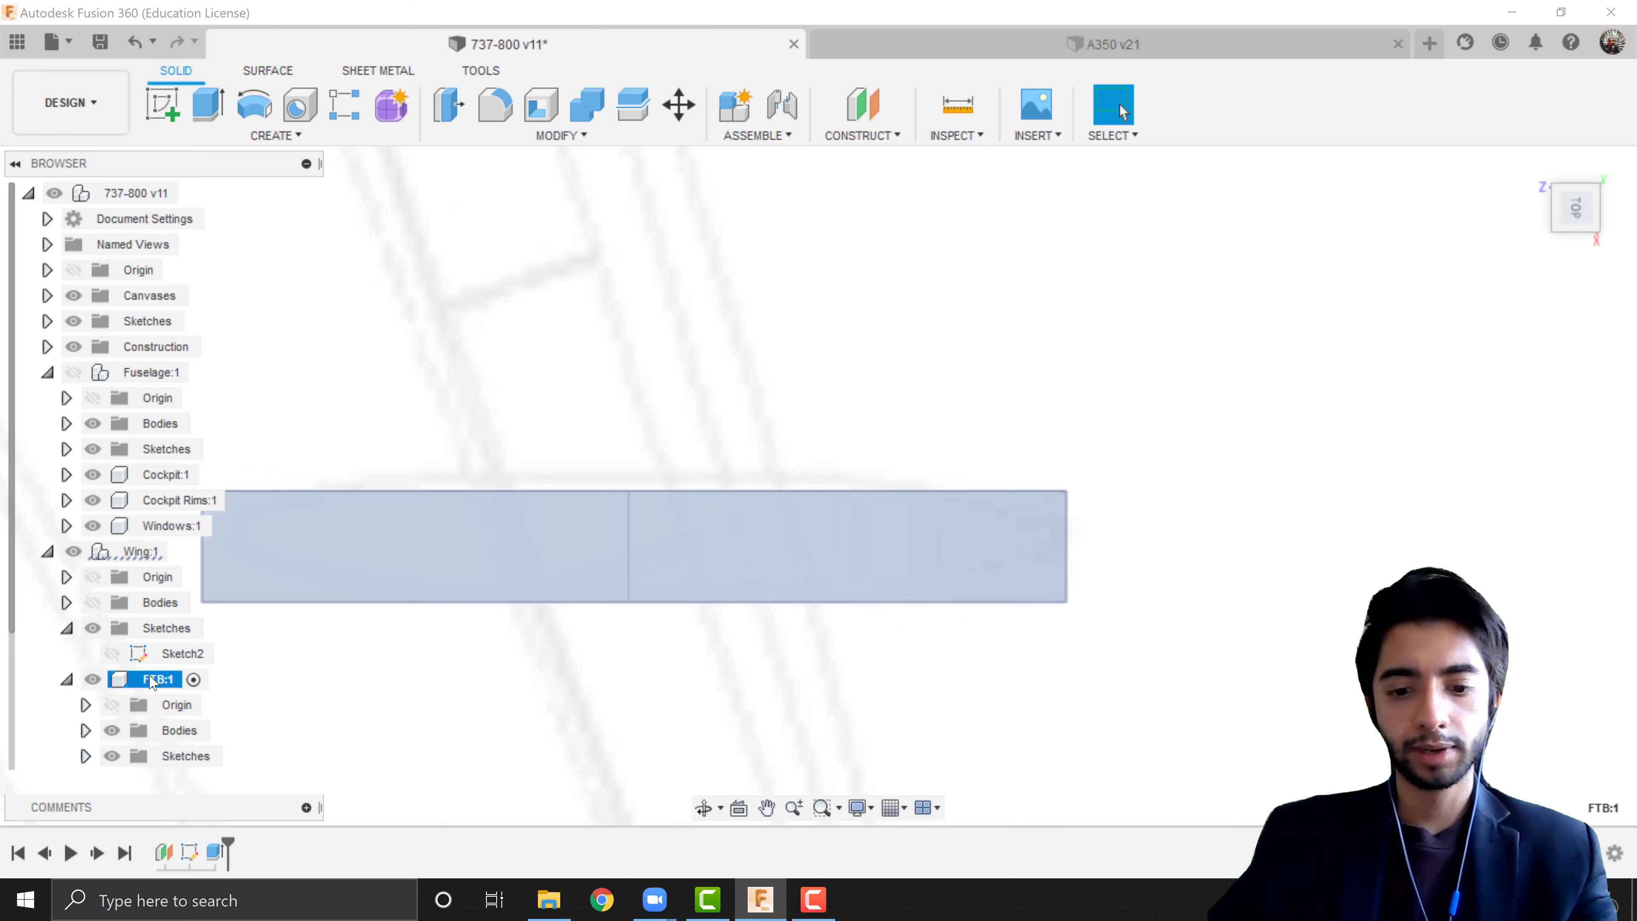
{"action": "key", "text": "m"}
{"action": "left_click_drag", "start_coordinate": [645, 621], "coordinate": [642, 594]}
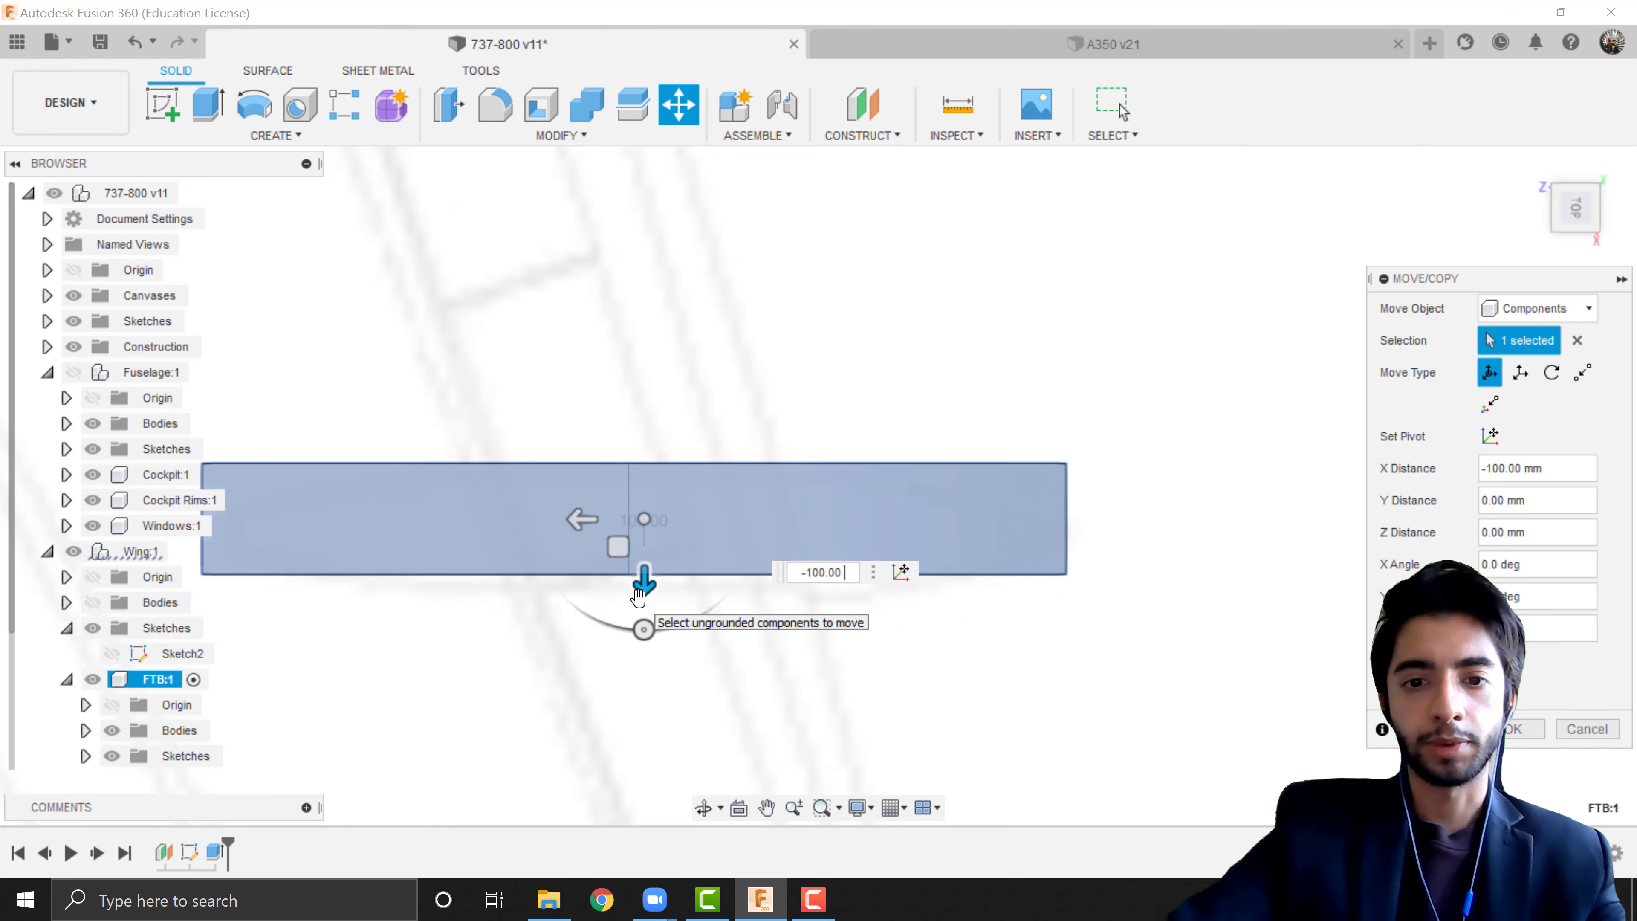
{"action": "key", "text": "Return"}
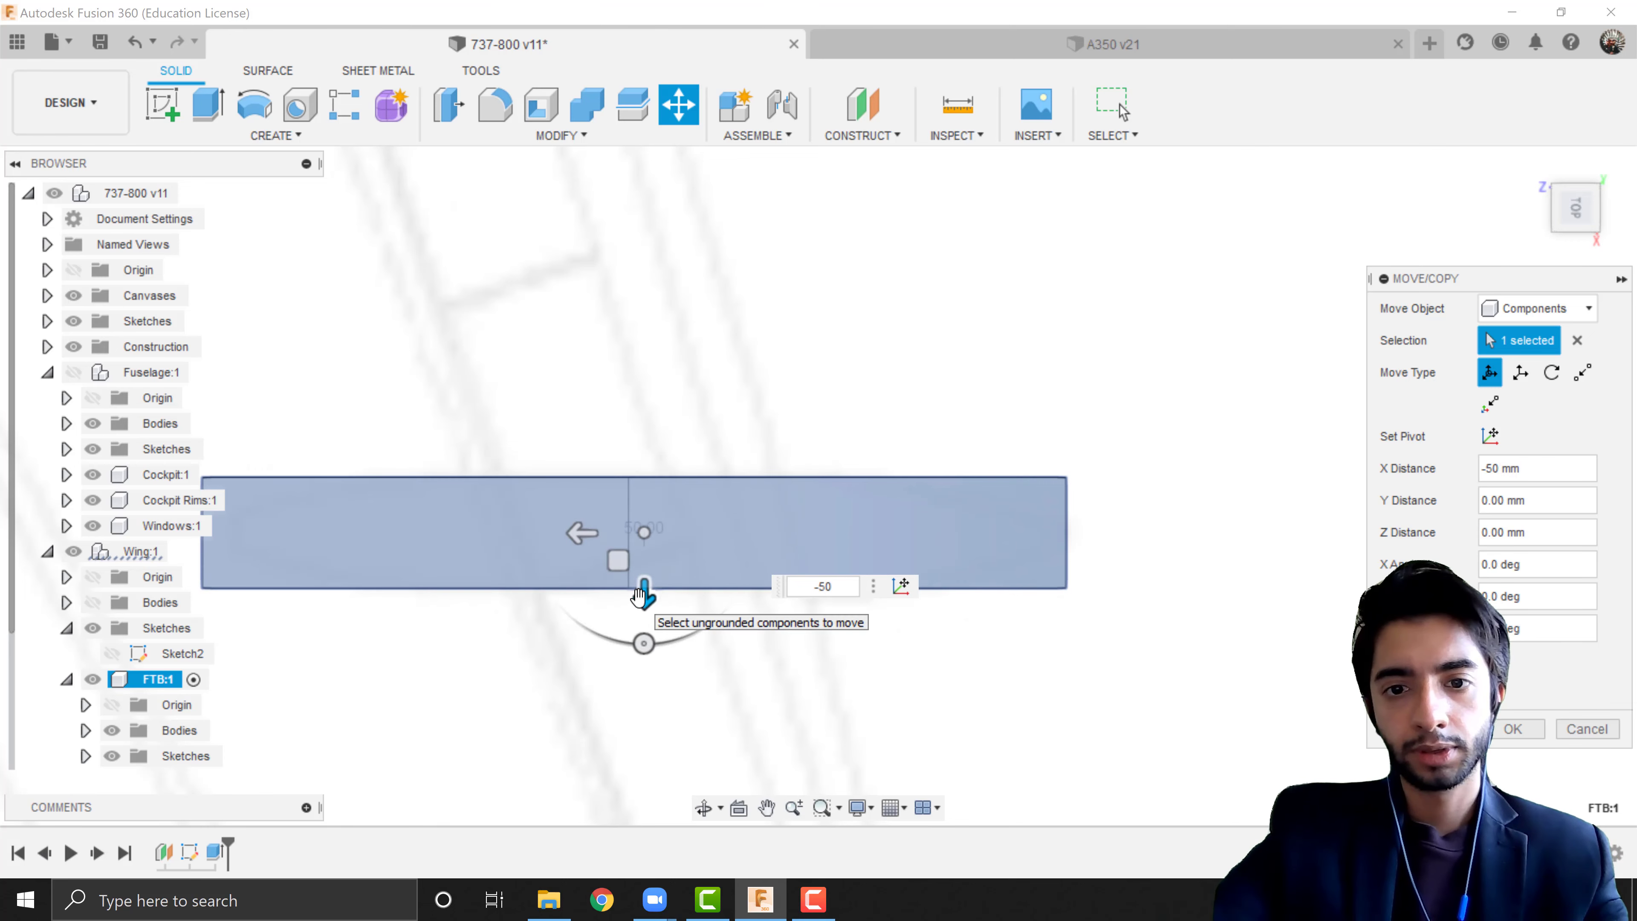
{"action": "key", "text": "Return"}
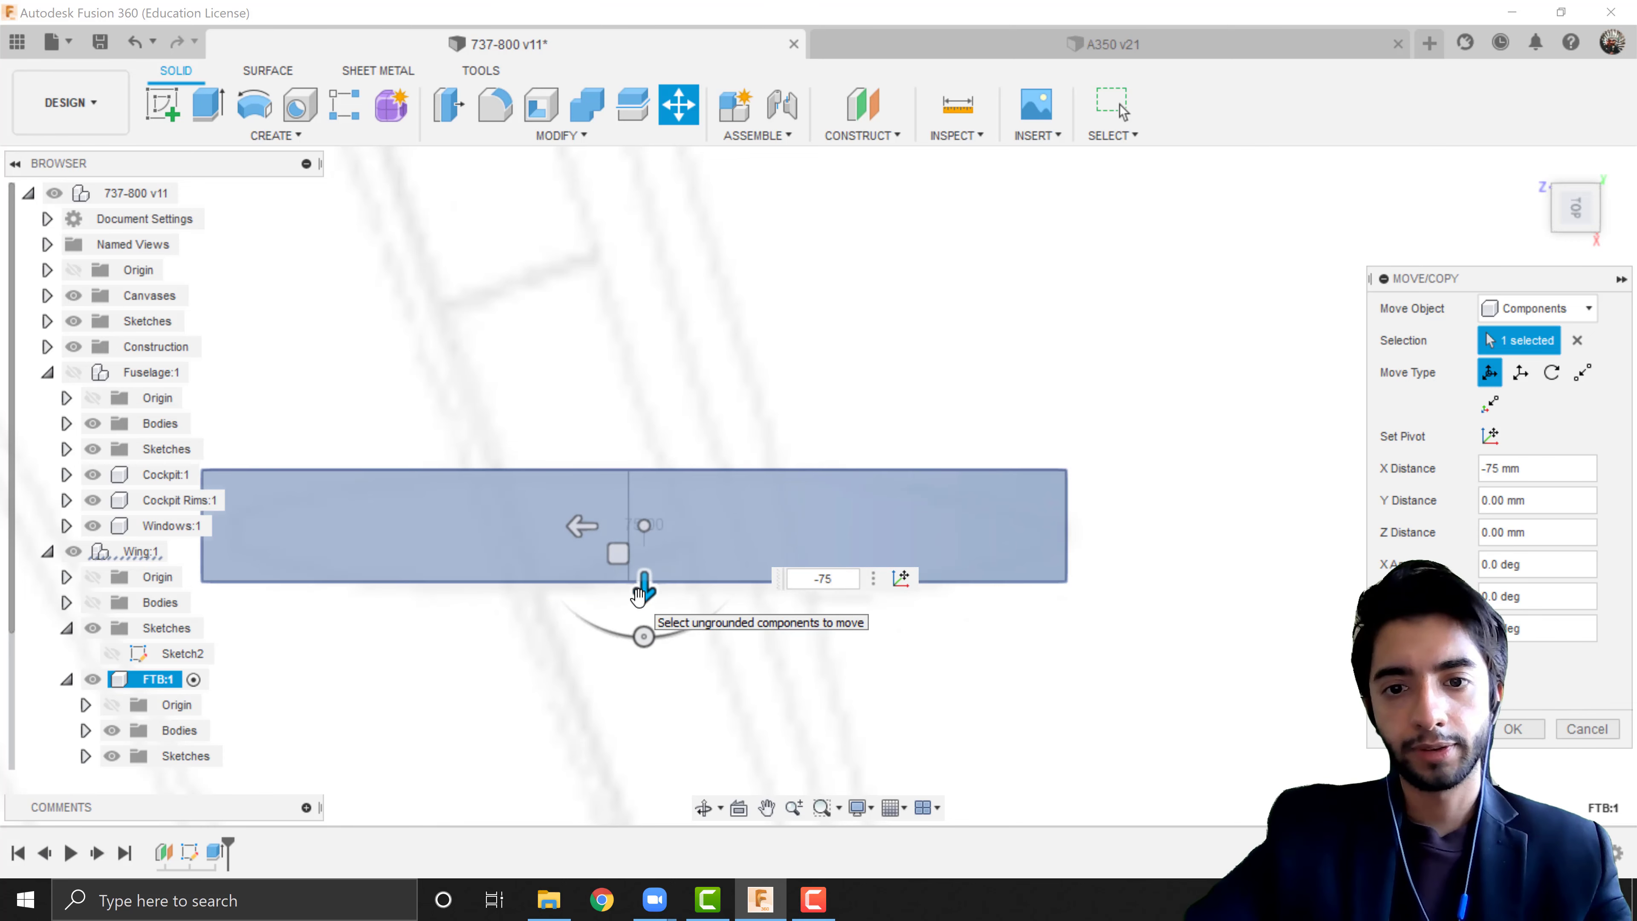
{"action": "type", "text": "-50"}
{"action": "key", "text": "Return"}
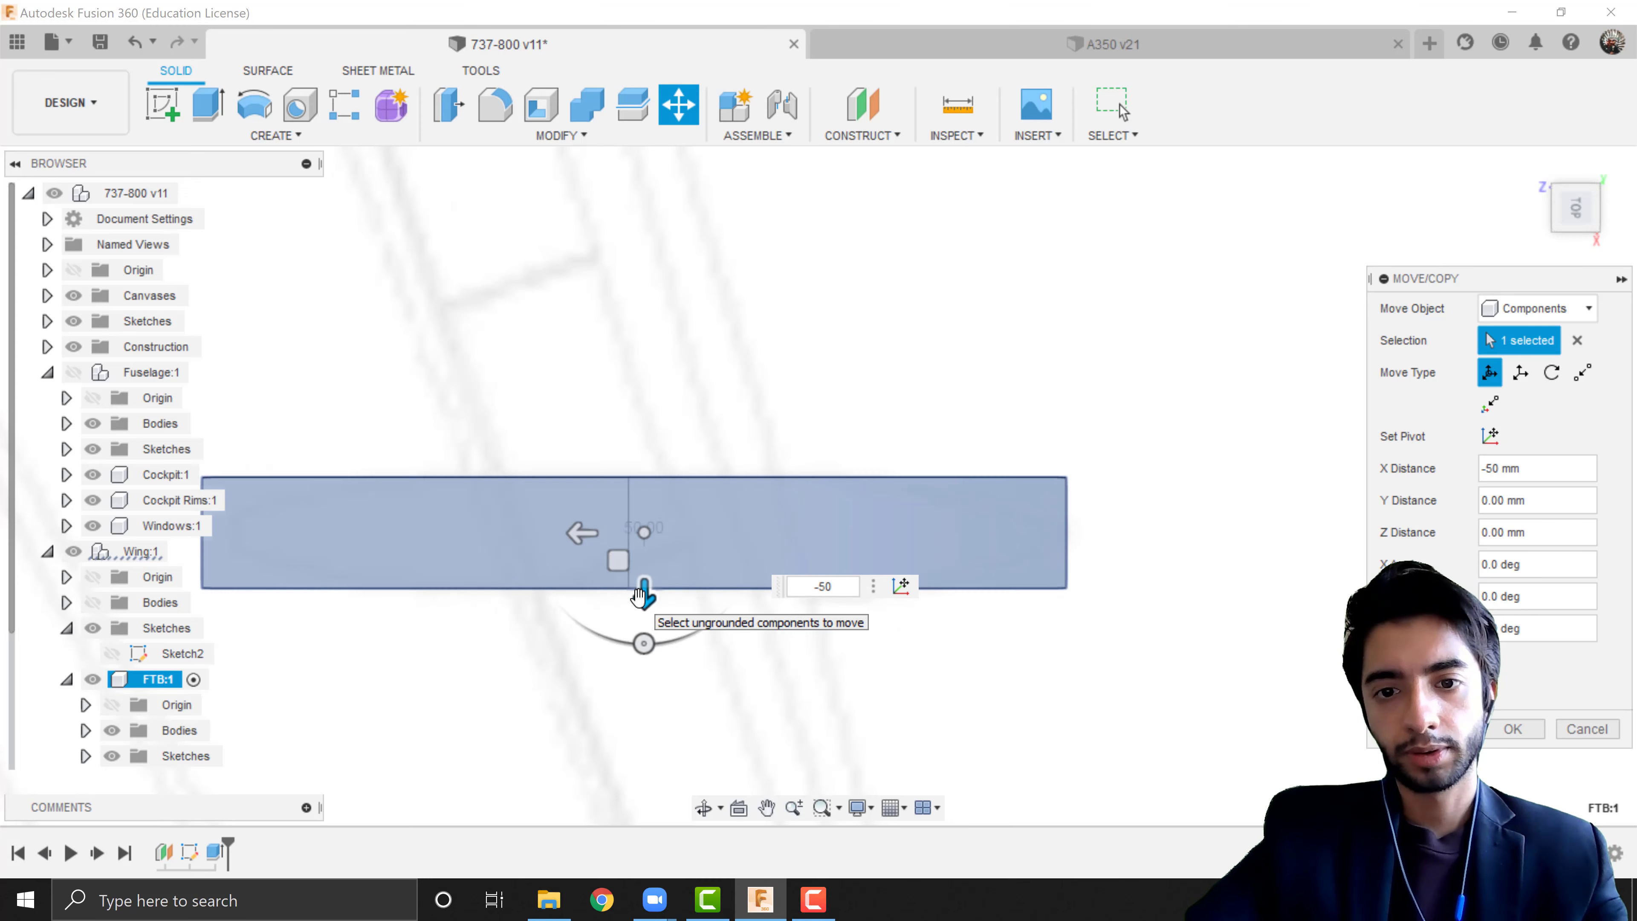
{"action": "key", "text": "Return"}
- Start a new sketch on the horizontal origin plane, viewing the fairing from above with its length running horizontally
{"action": "scroll", "coordinate": [1030, 554], "scroll_direction": "up", "scroll_amount": 2}
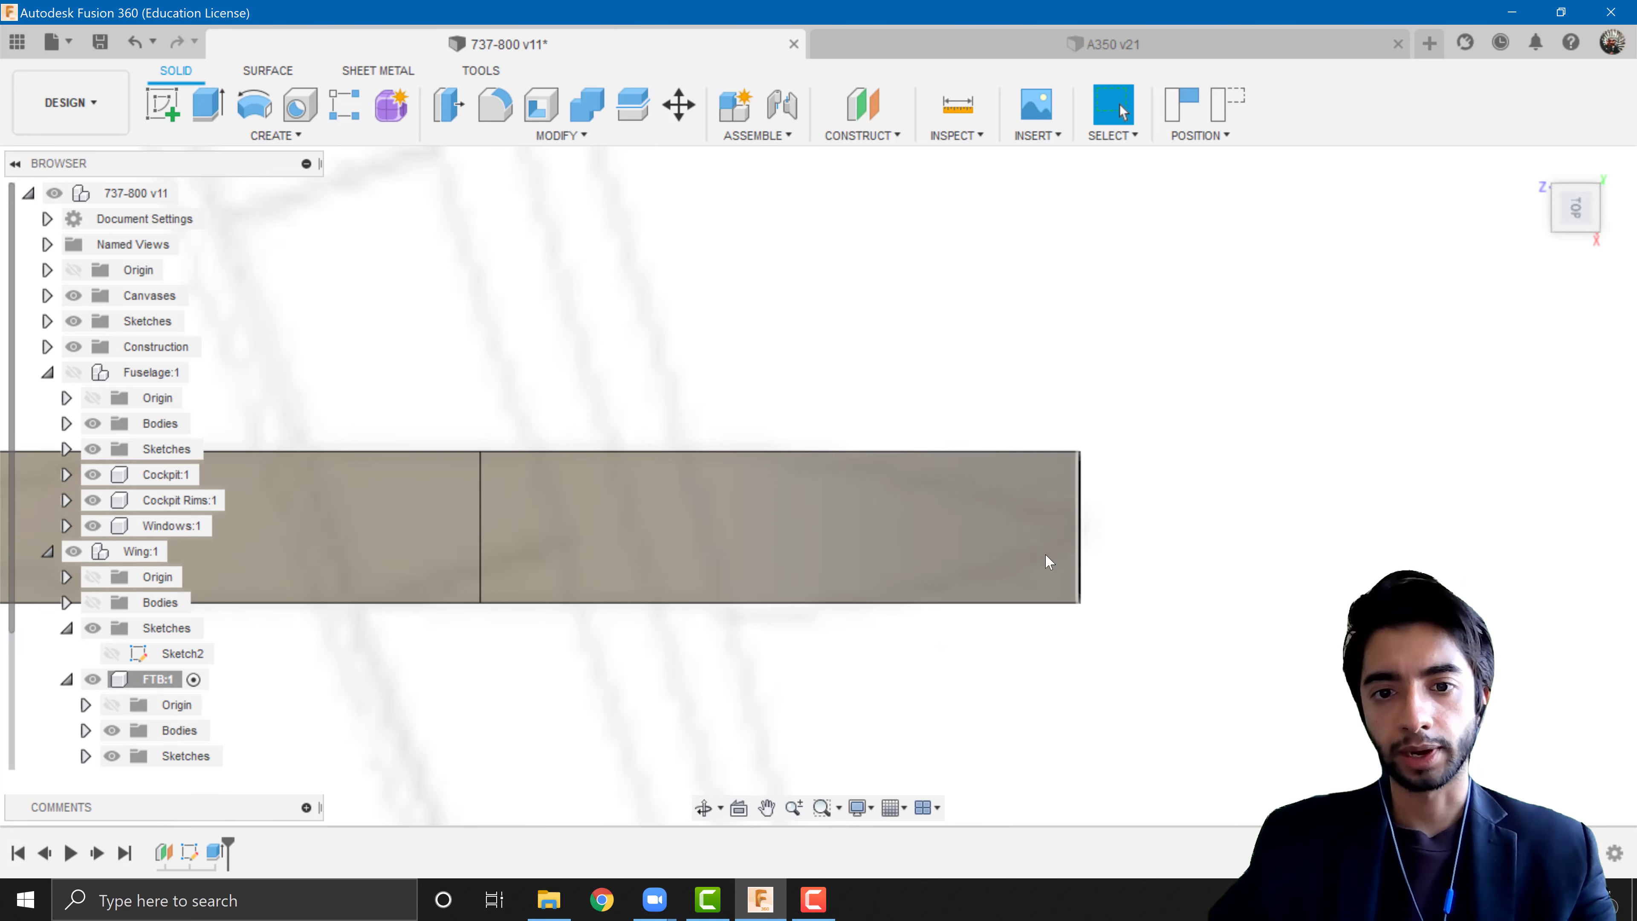
{"action": "left_click", "coordinate": [165, 110]}
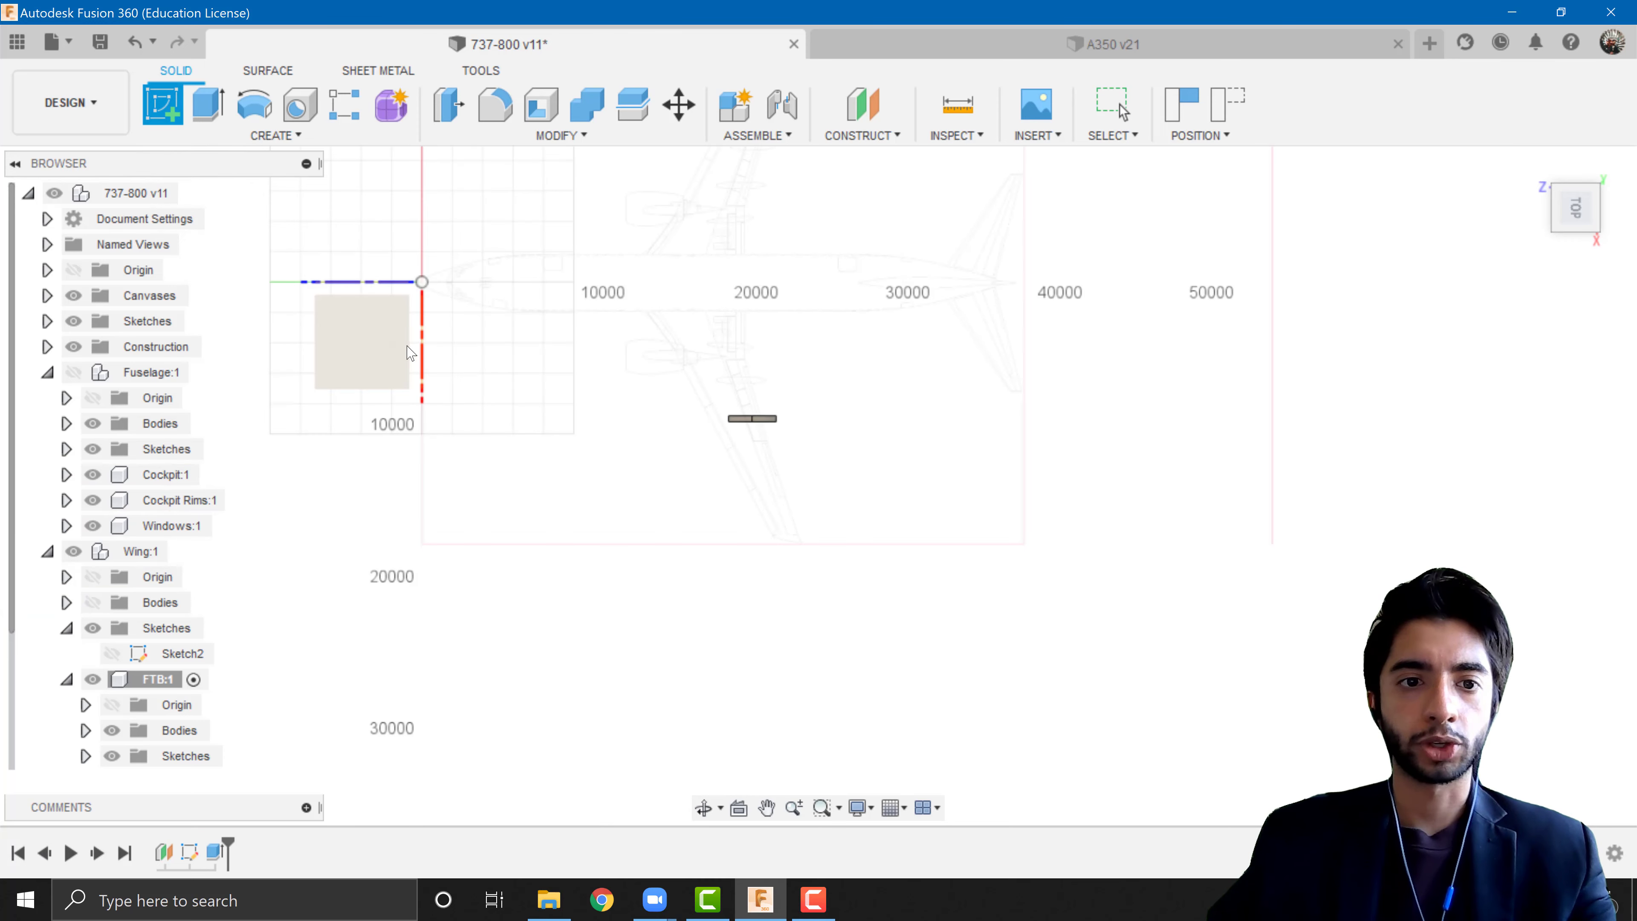
{"action": "left_click", "coordinate": [380, 341]}
{"action": "left_click", "coordinate": [934, 484]}
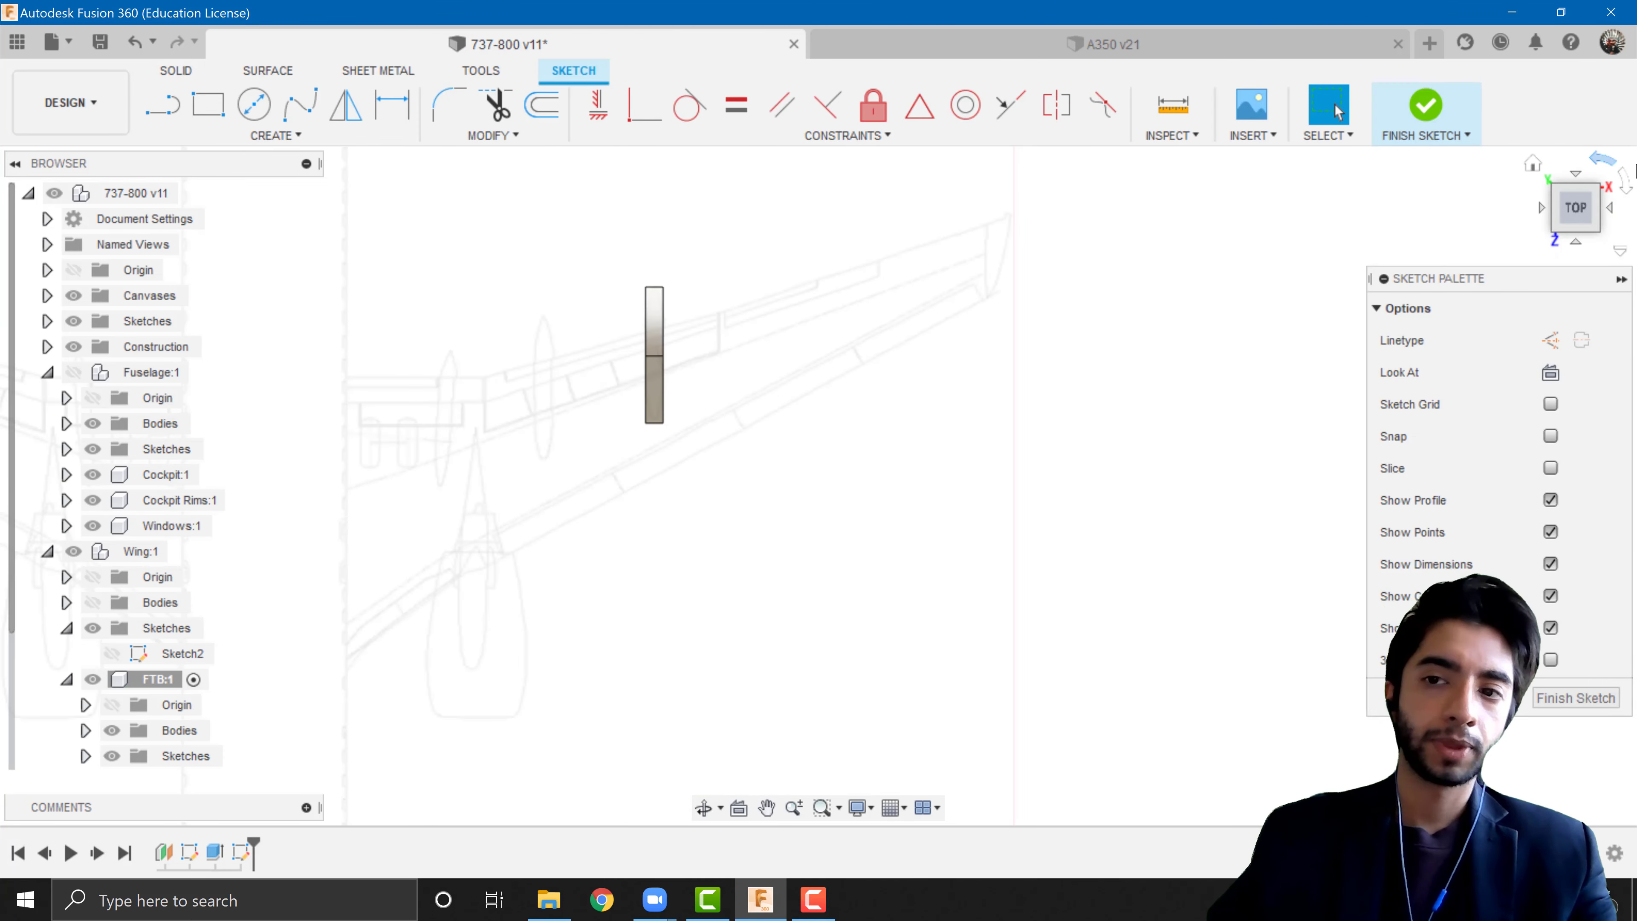
{"action": "left_click", "coordinate": [1625, 184]}
{"action": "scroll", "coordinate": [734, 362], "scroll_direction": "up", "scroll_amount": 5}
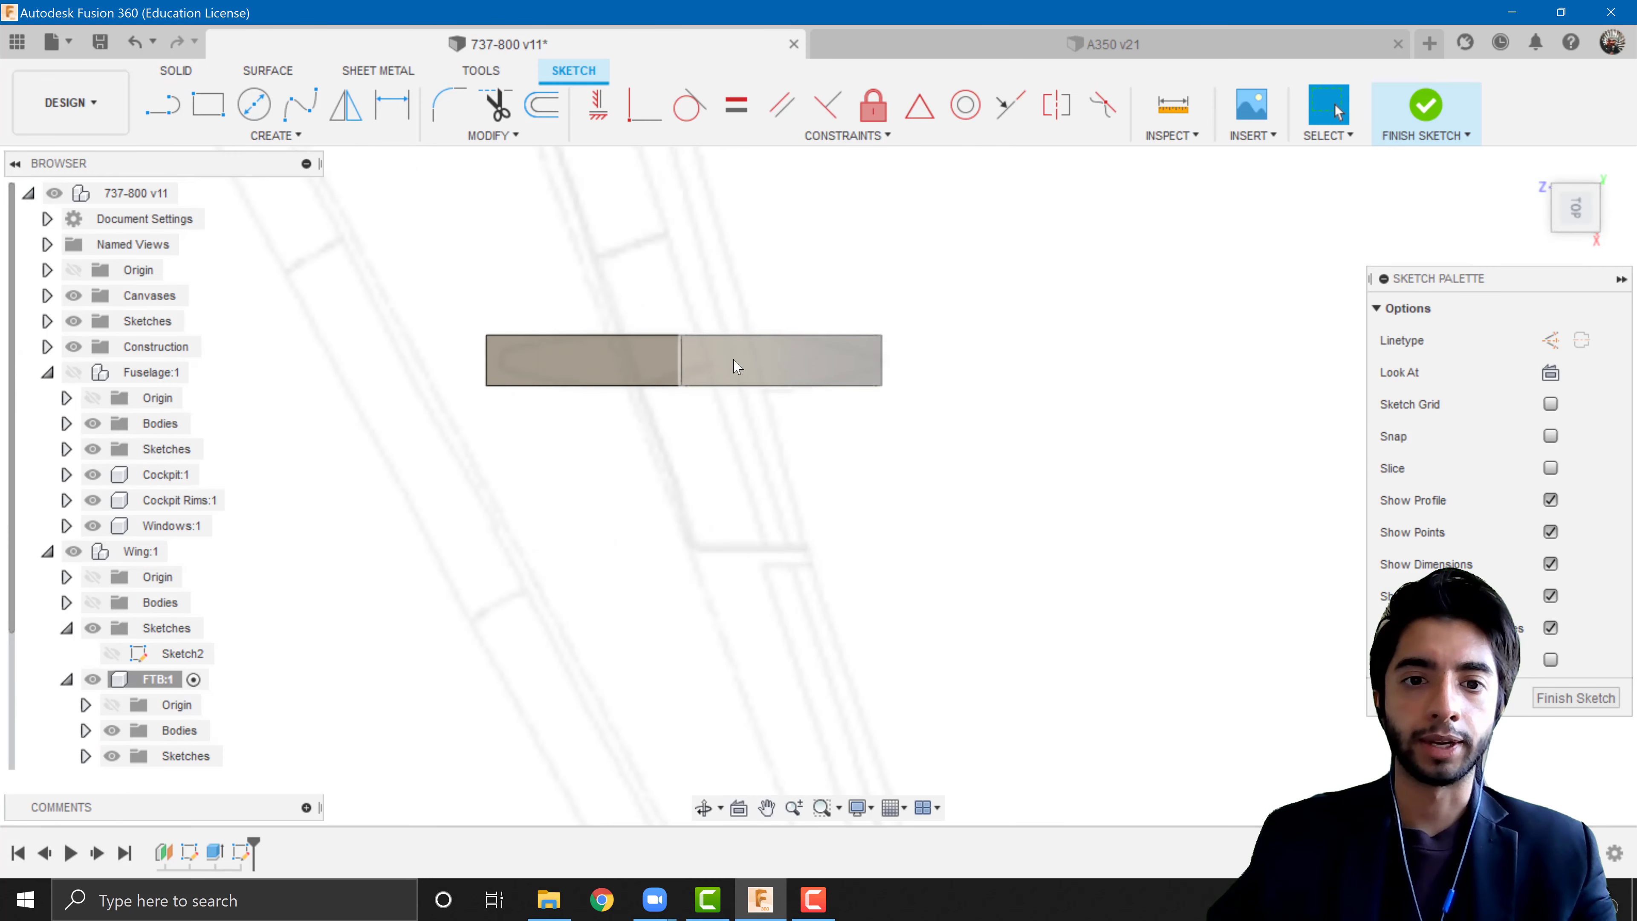
{"action": "scroll", "coordinate": [821, 342], "scroll_direction": "up", "scroll_amount": 3}
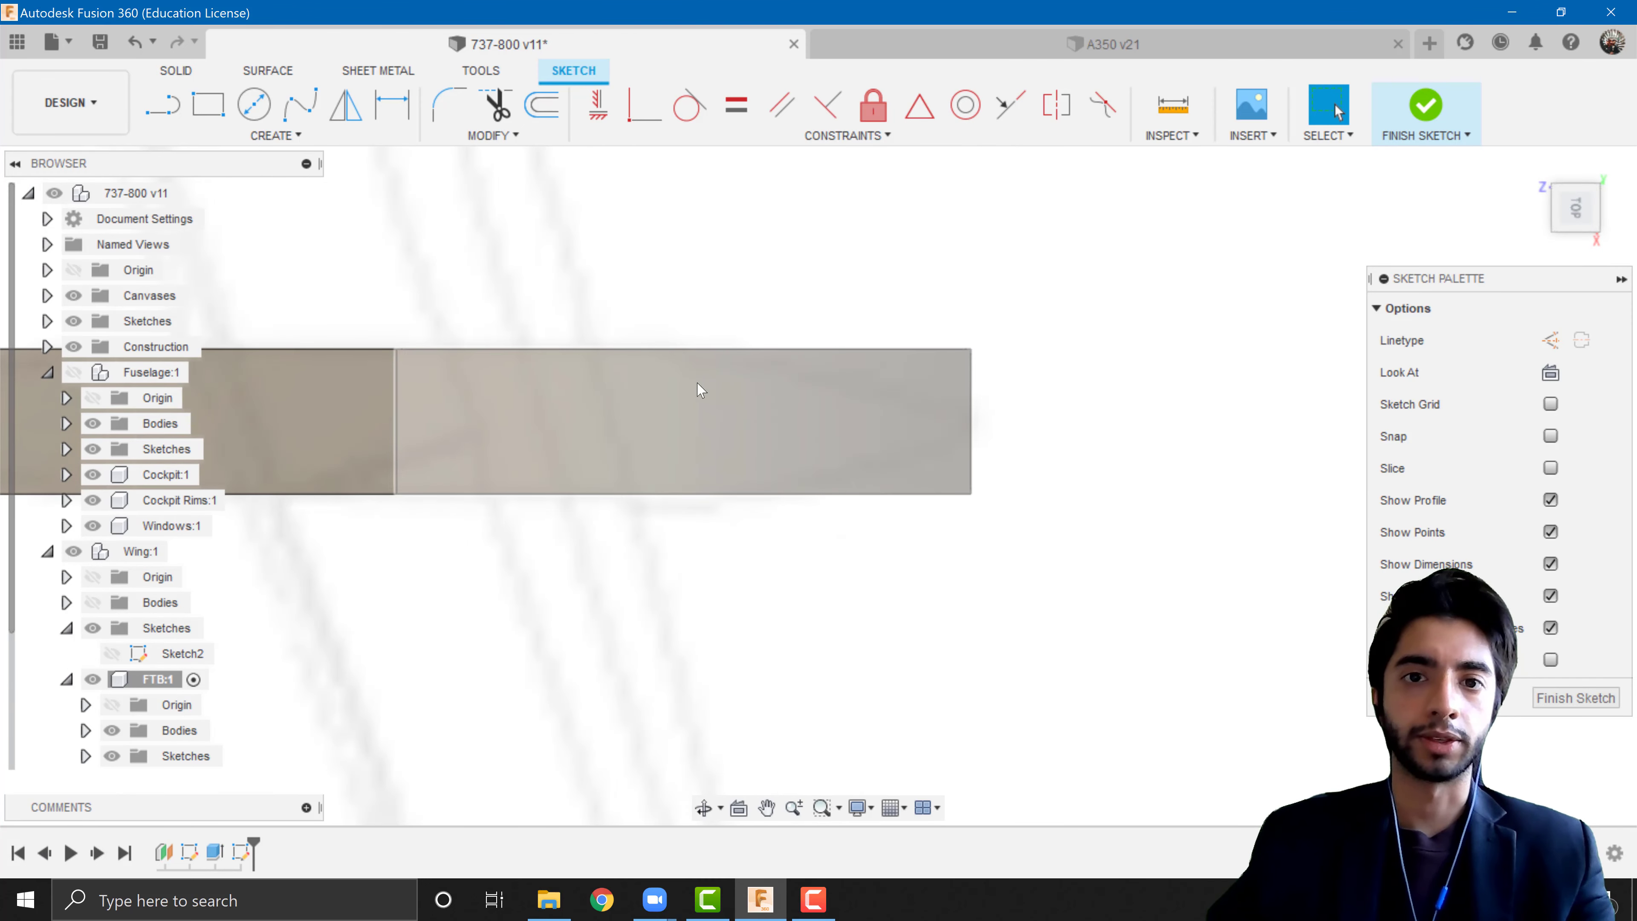
- Draw a three-point control point spline along the outline's tapering tail, from the body's long edge past its rear end
{"action": "left_click", "coordinate": [190, 139]}
{"action": "mouse_move", "coordinate": [238, 322]}
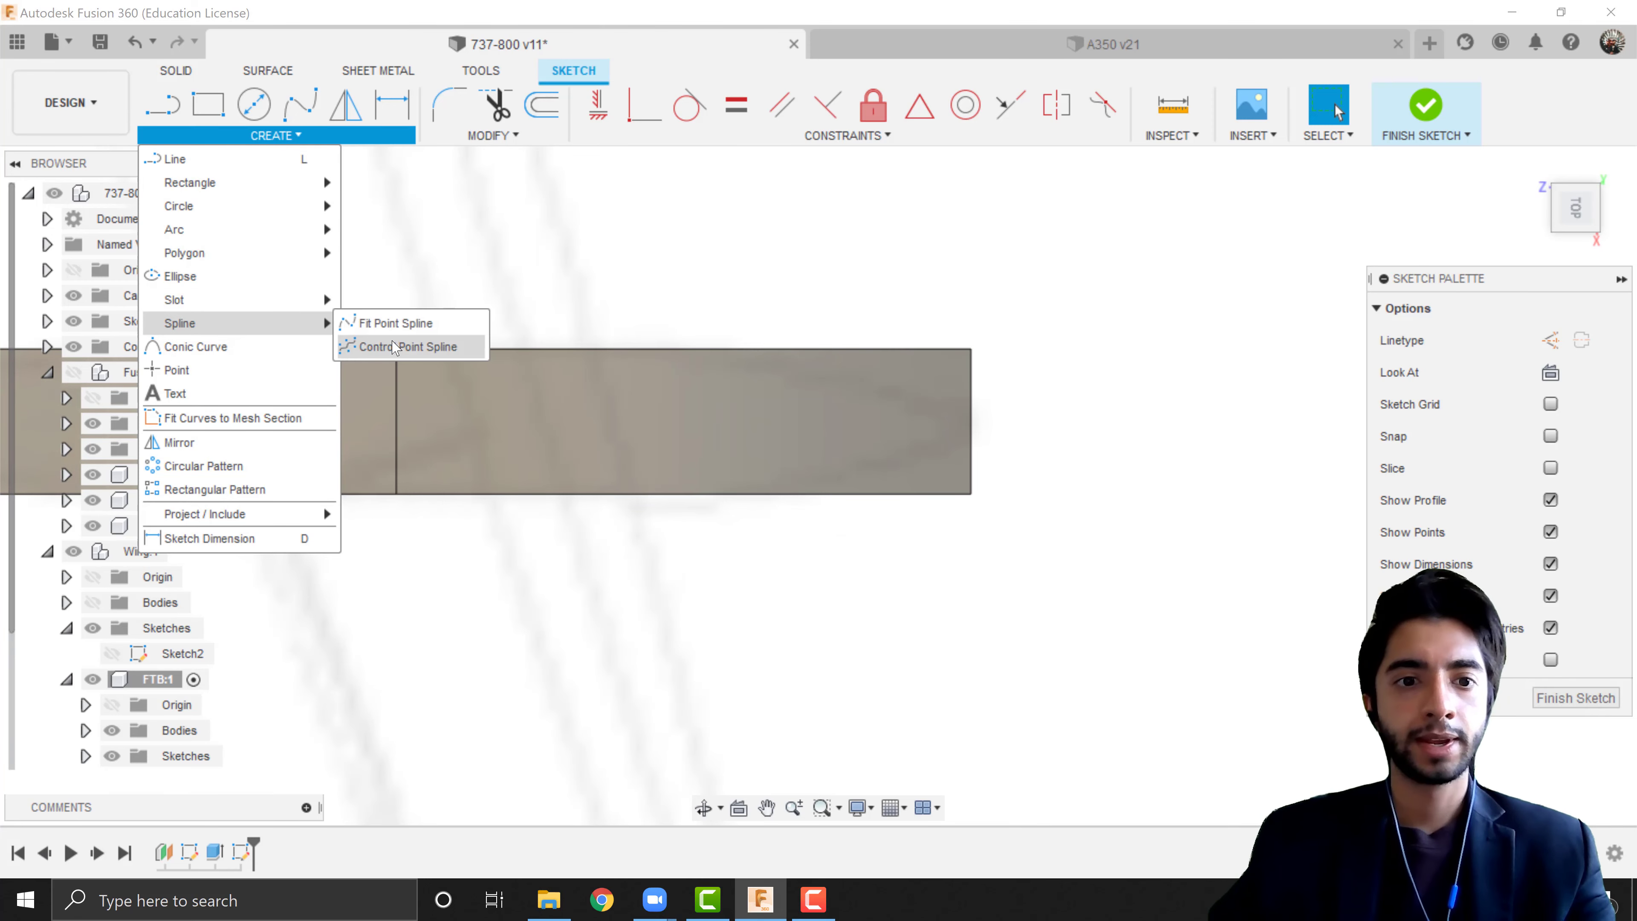
{"action": "left_click", "coordinate": [395, 347]}
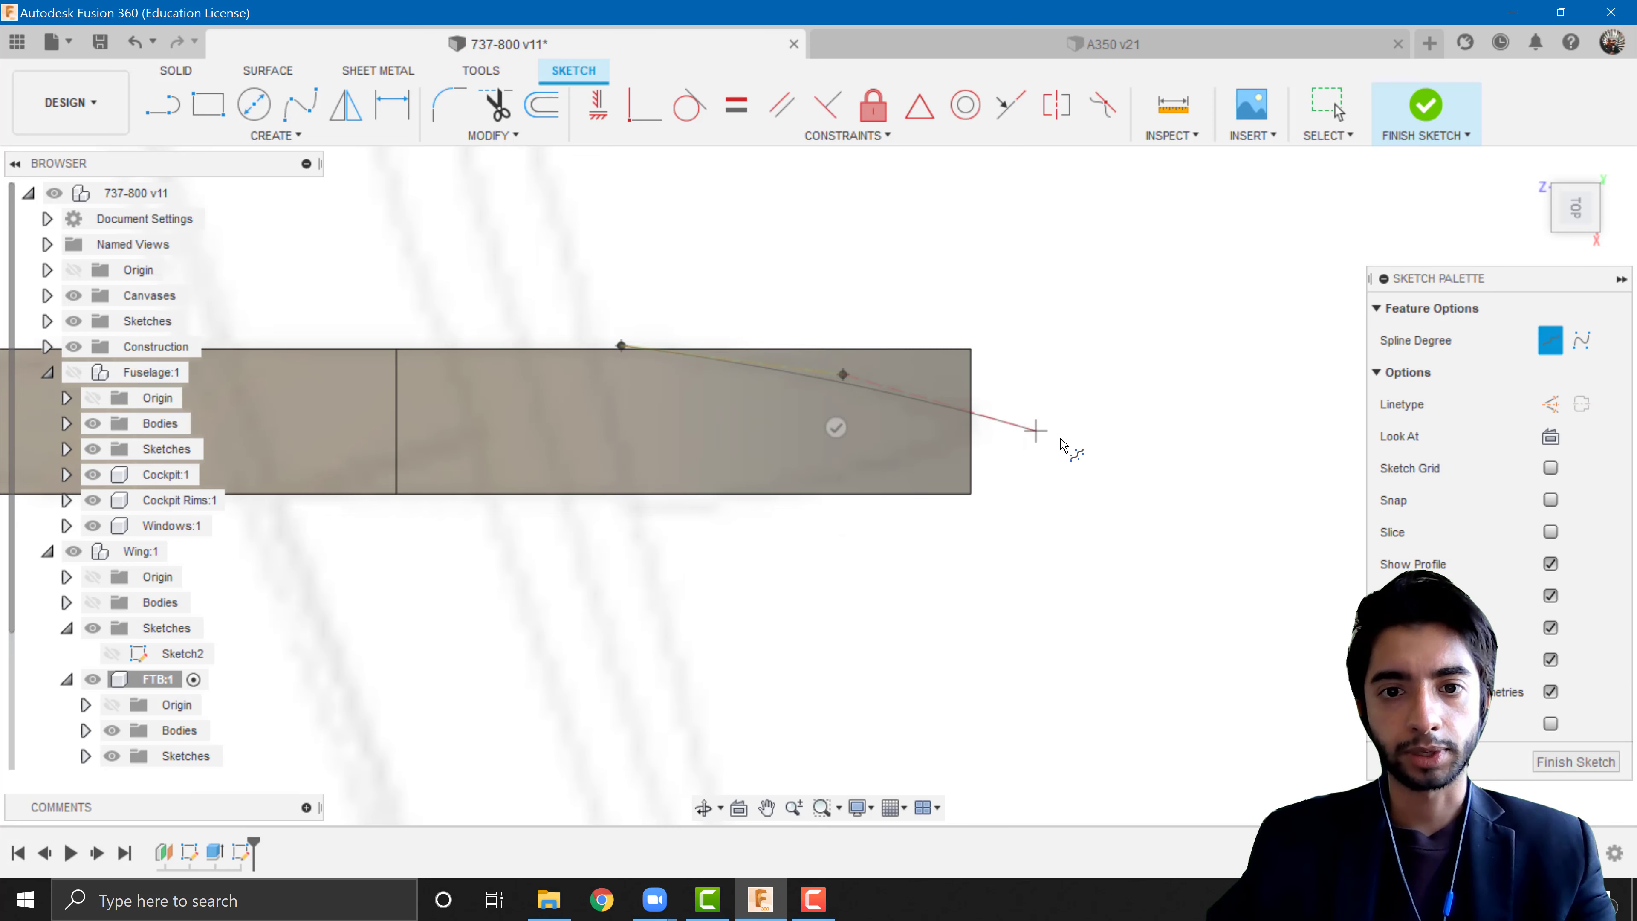
{"action": "key", "text": "XF86AudioMute"}
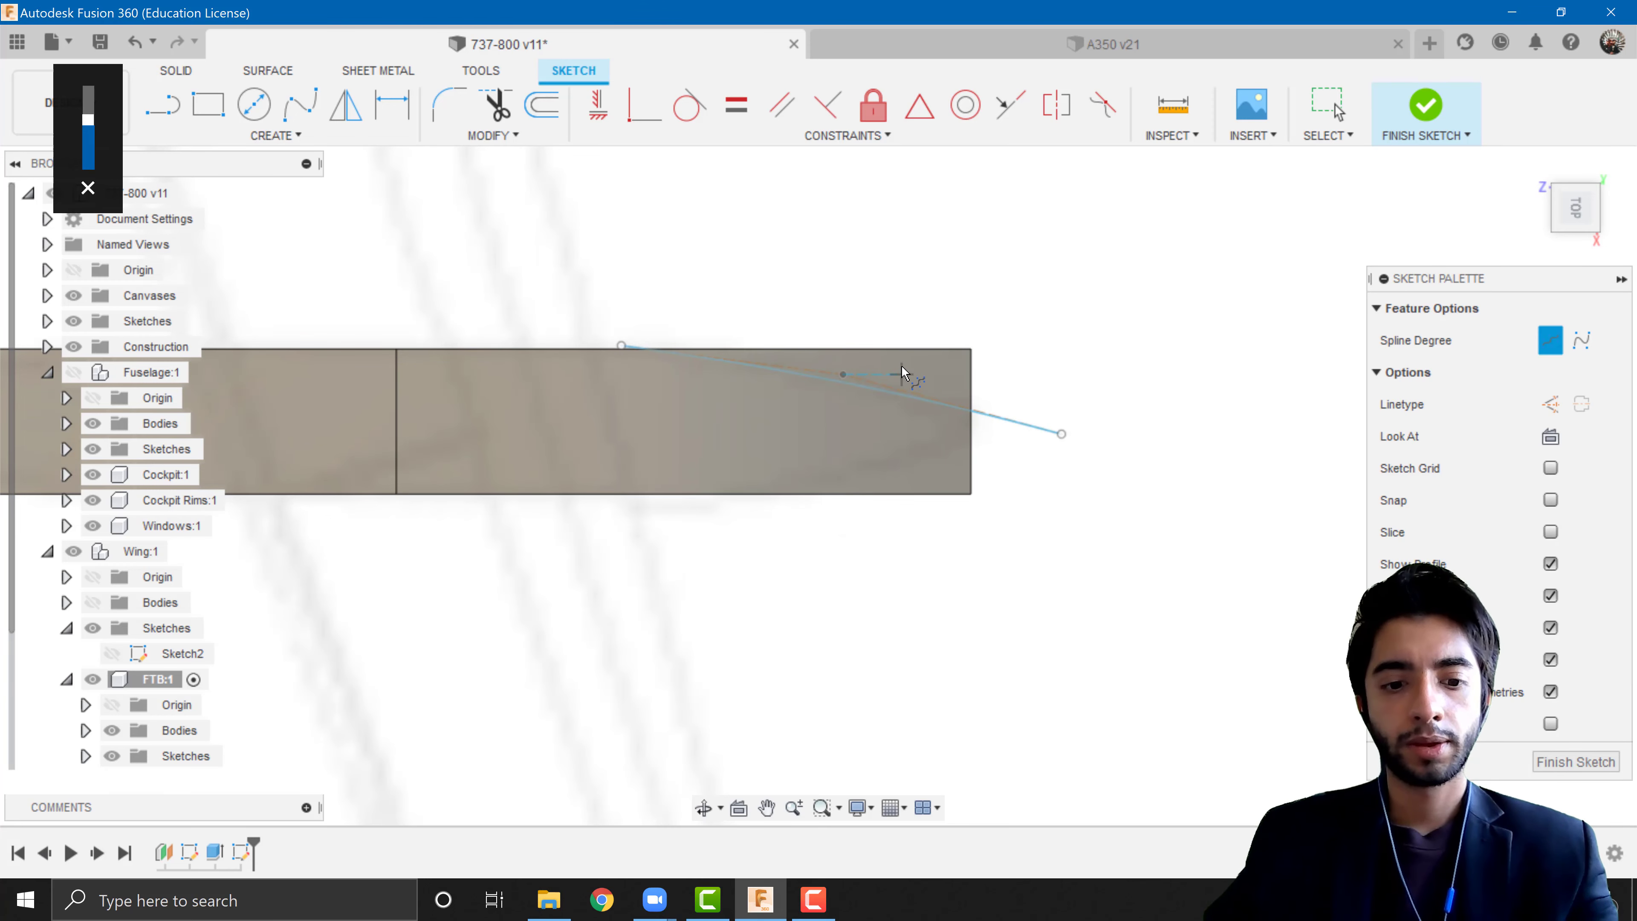
{"action": "key", "text": "Escape"}
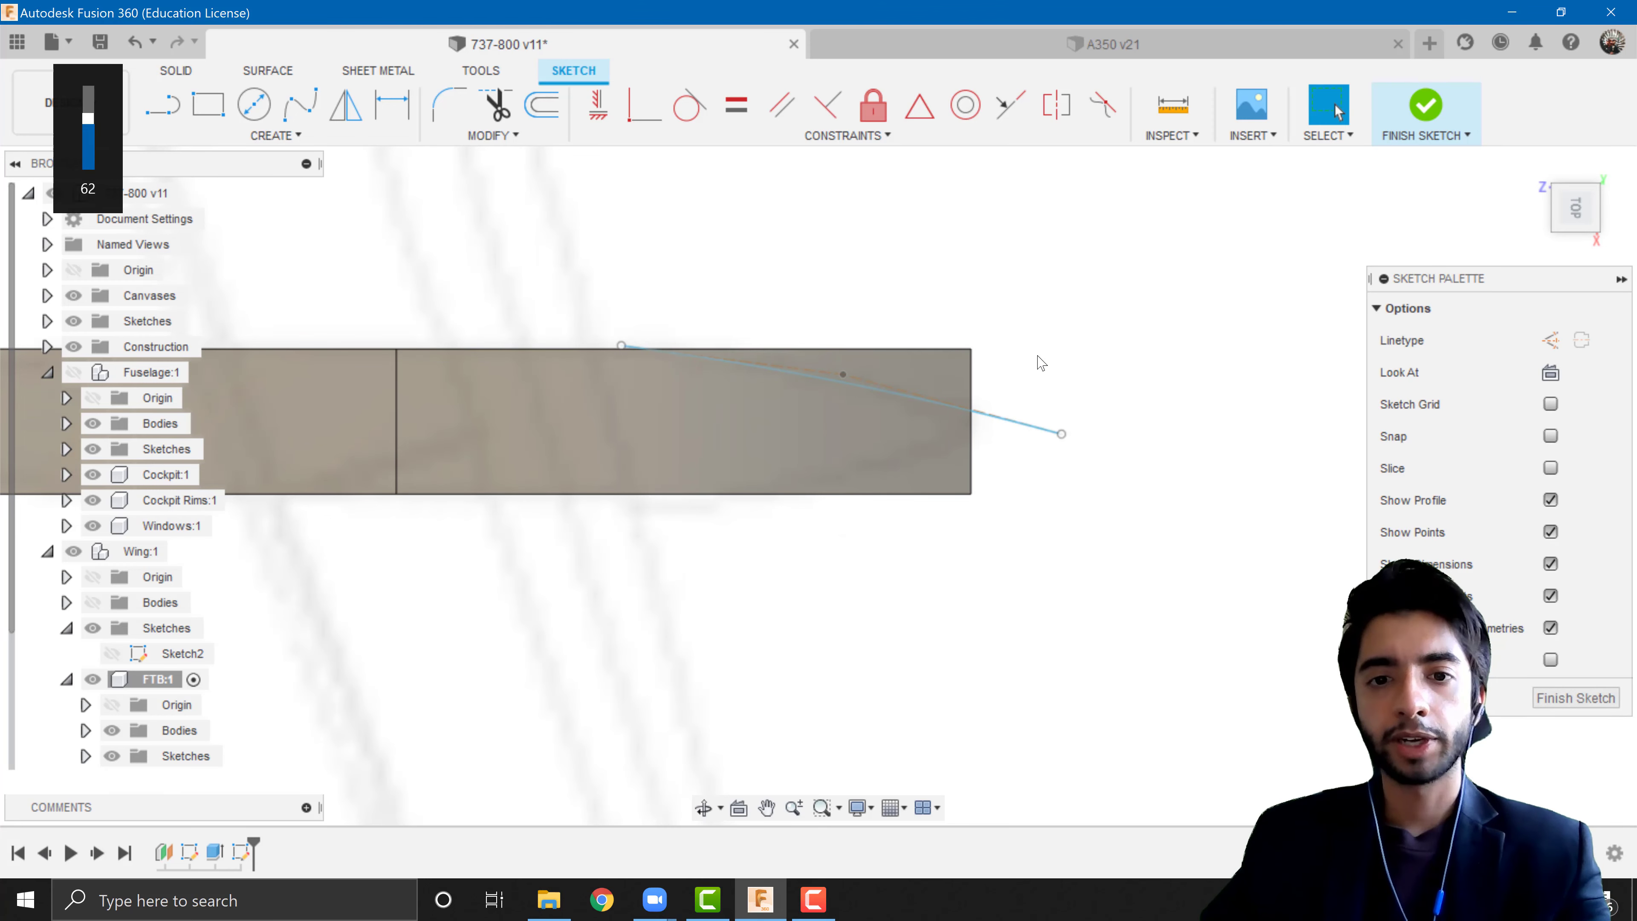
- Project the whole fairing body's outline into the sketch using the Bodies selection filter
{"action": "key", "text": "p"}
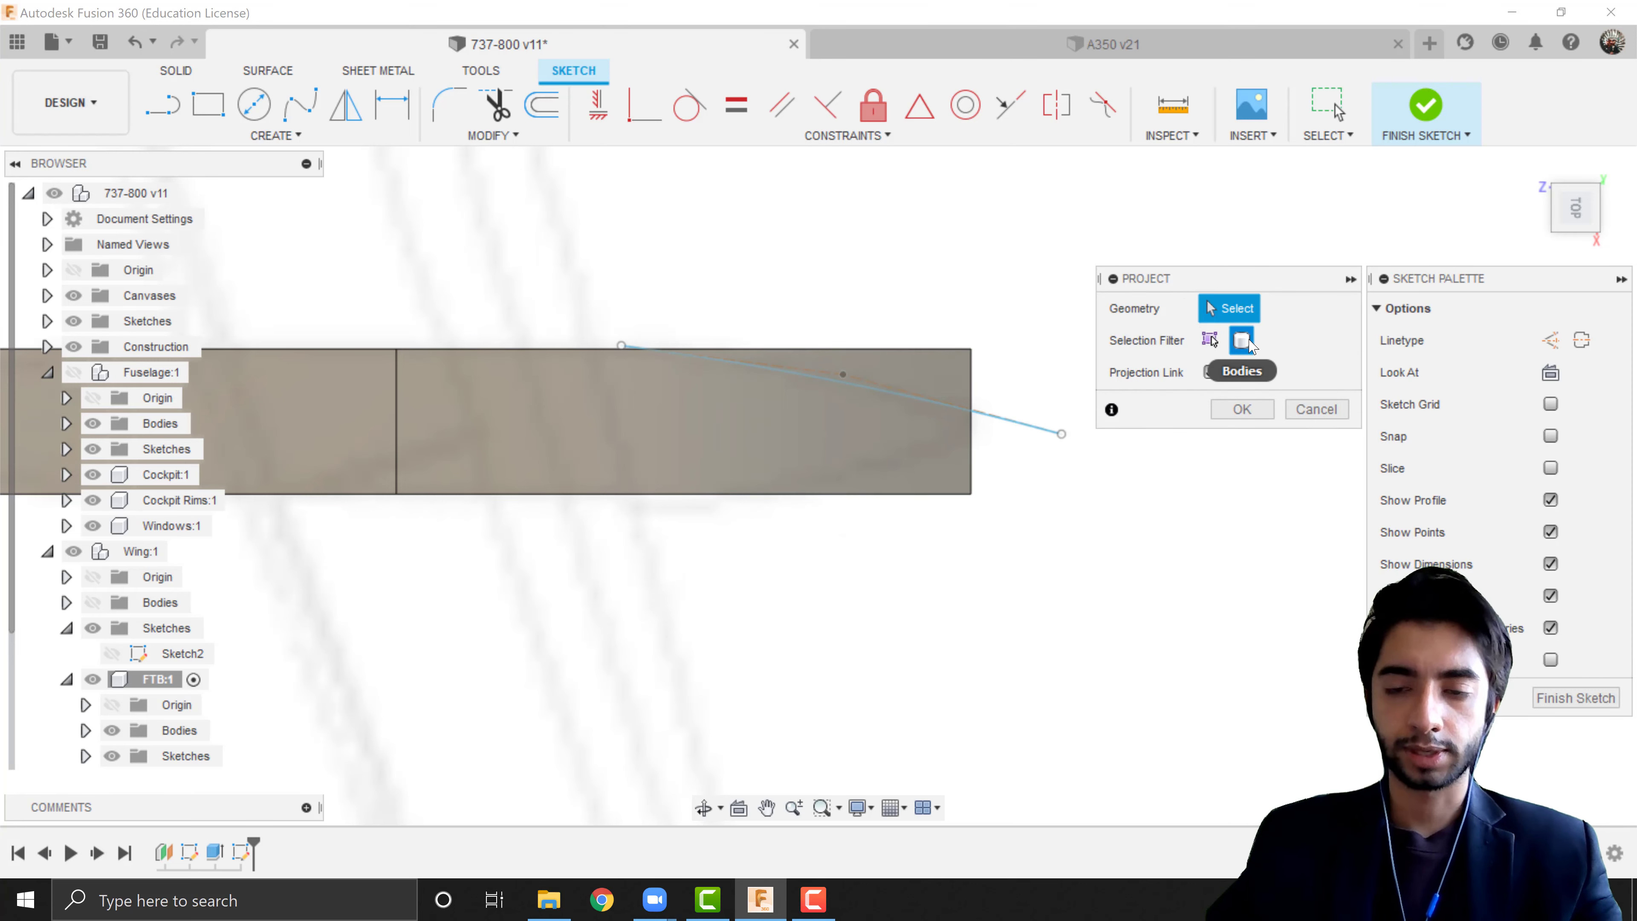
{"action": "left_click", "coordinate": [734, 429]}
{"action": "left_click", "coordinate": [1247, 410]}
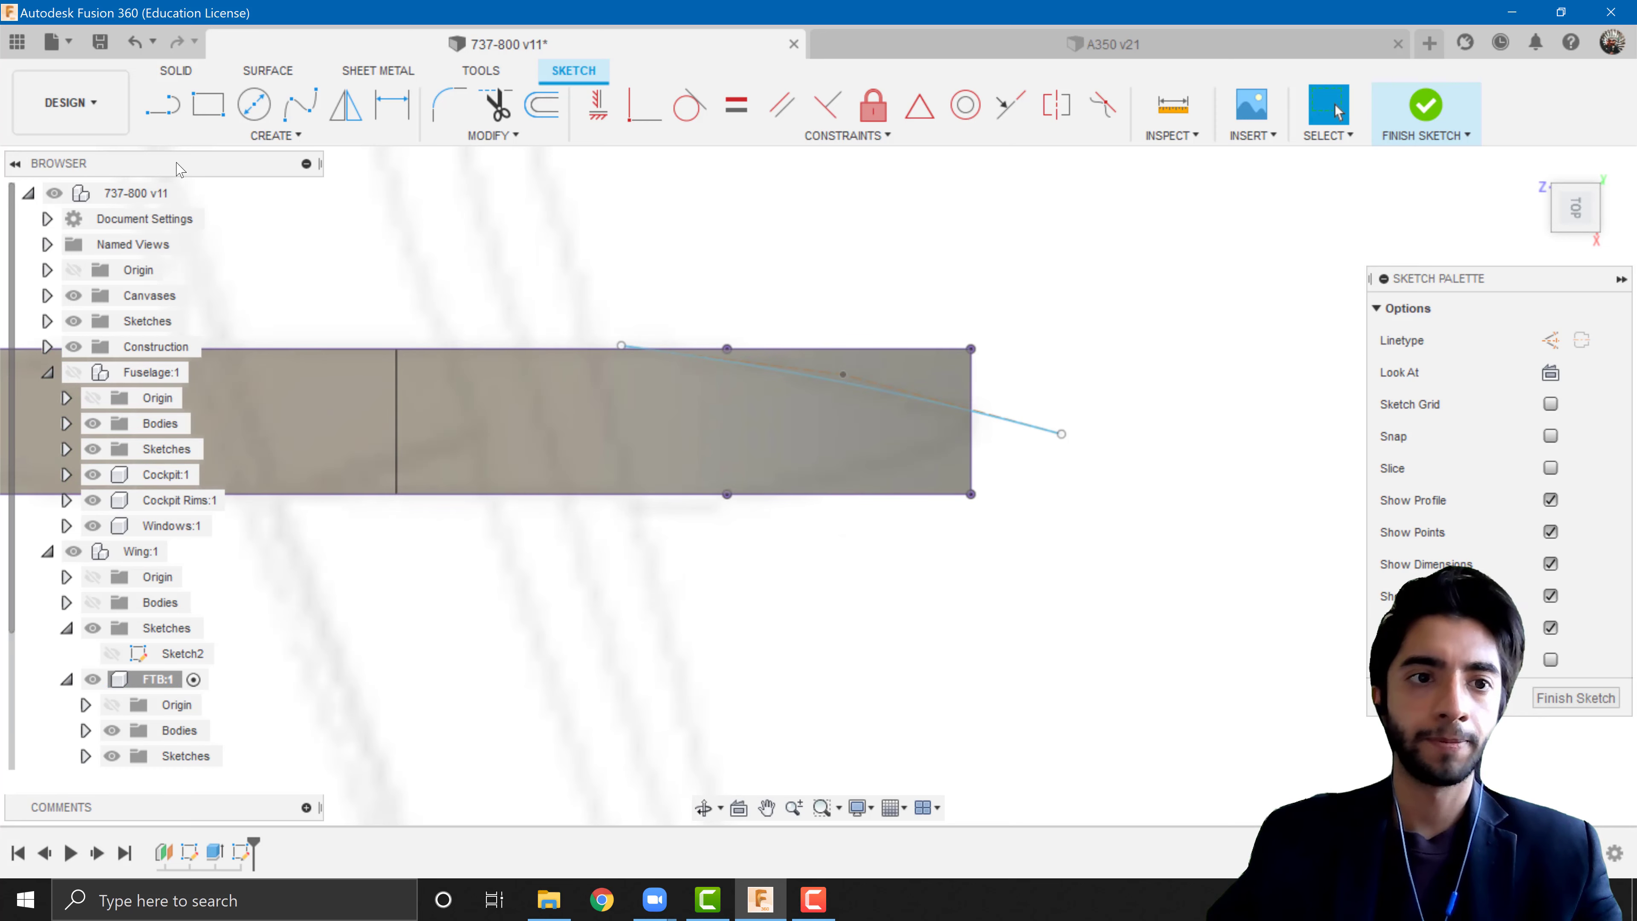
- Draw a horizontal centre line from the midpoint of the fairing's rear edge forward into the body
{"action": "left_click", "coordinate": [163, 105]}
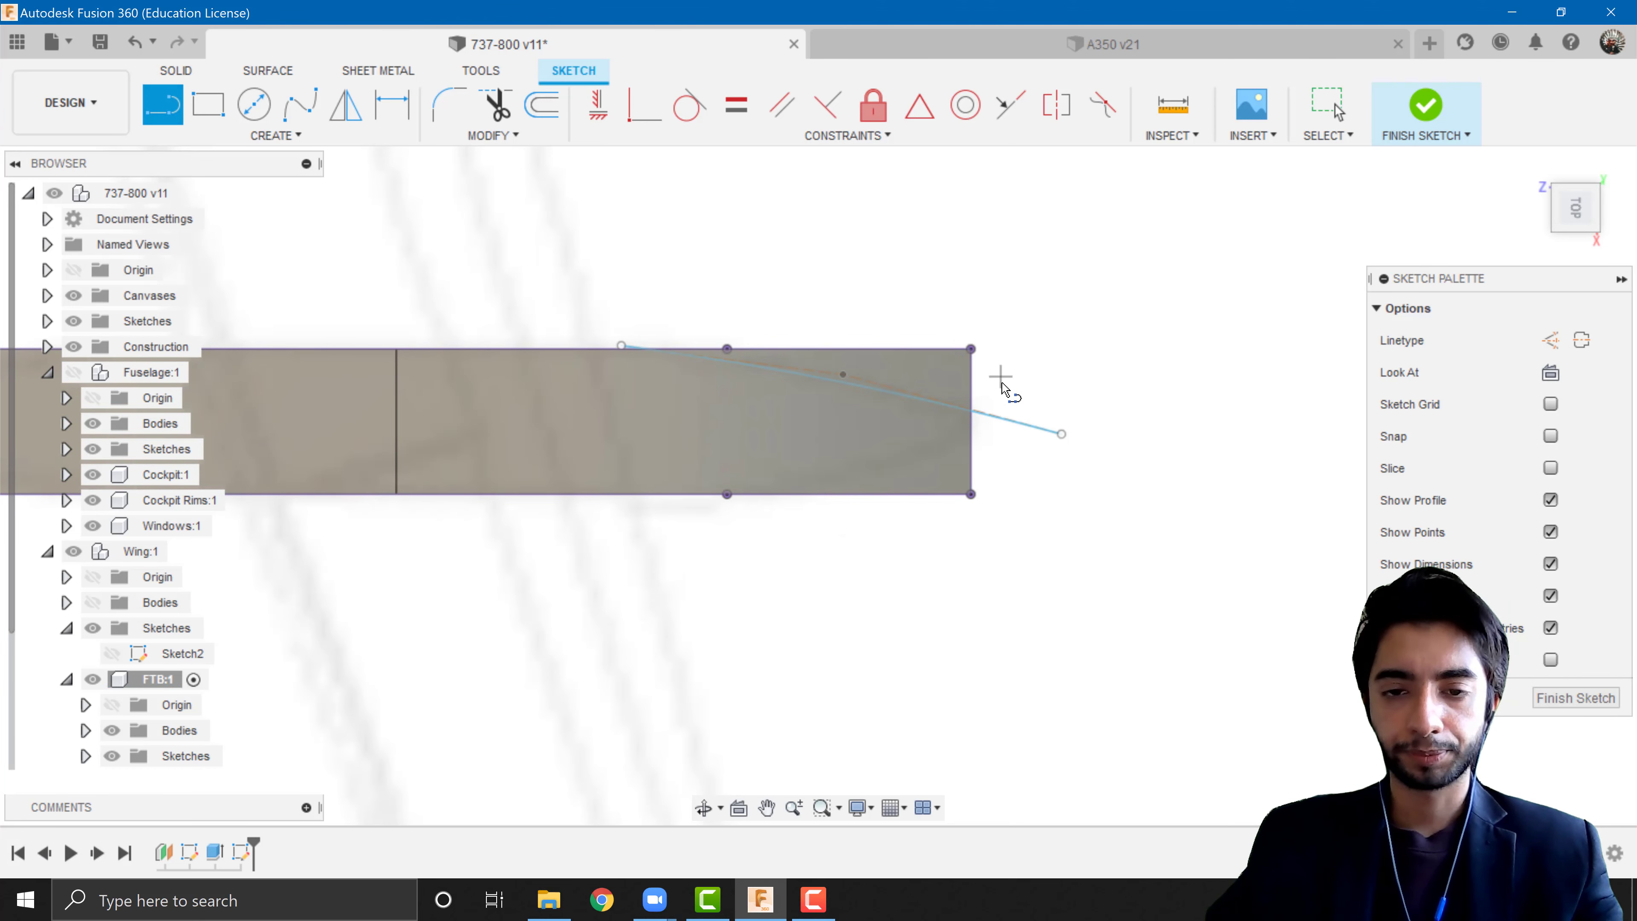
{"action": "scroll", "coordinate": [1002, 387], "scroll_direction": "up", "scroll_amount": 3}
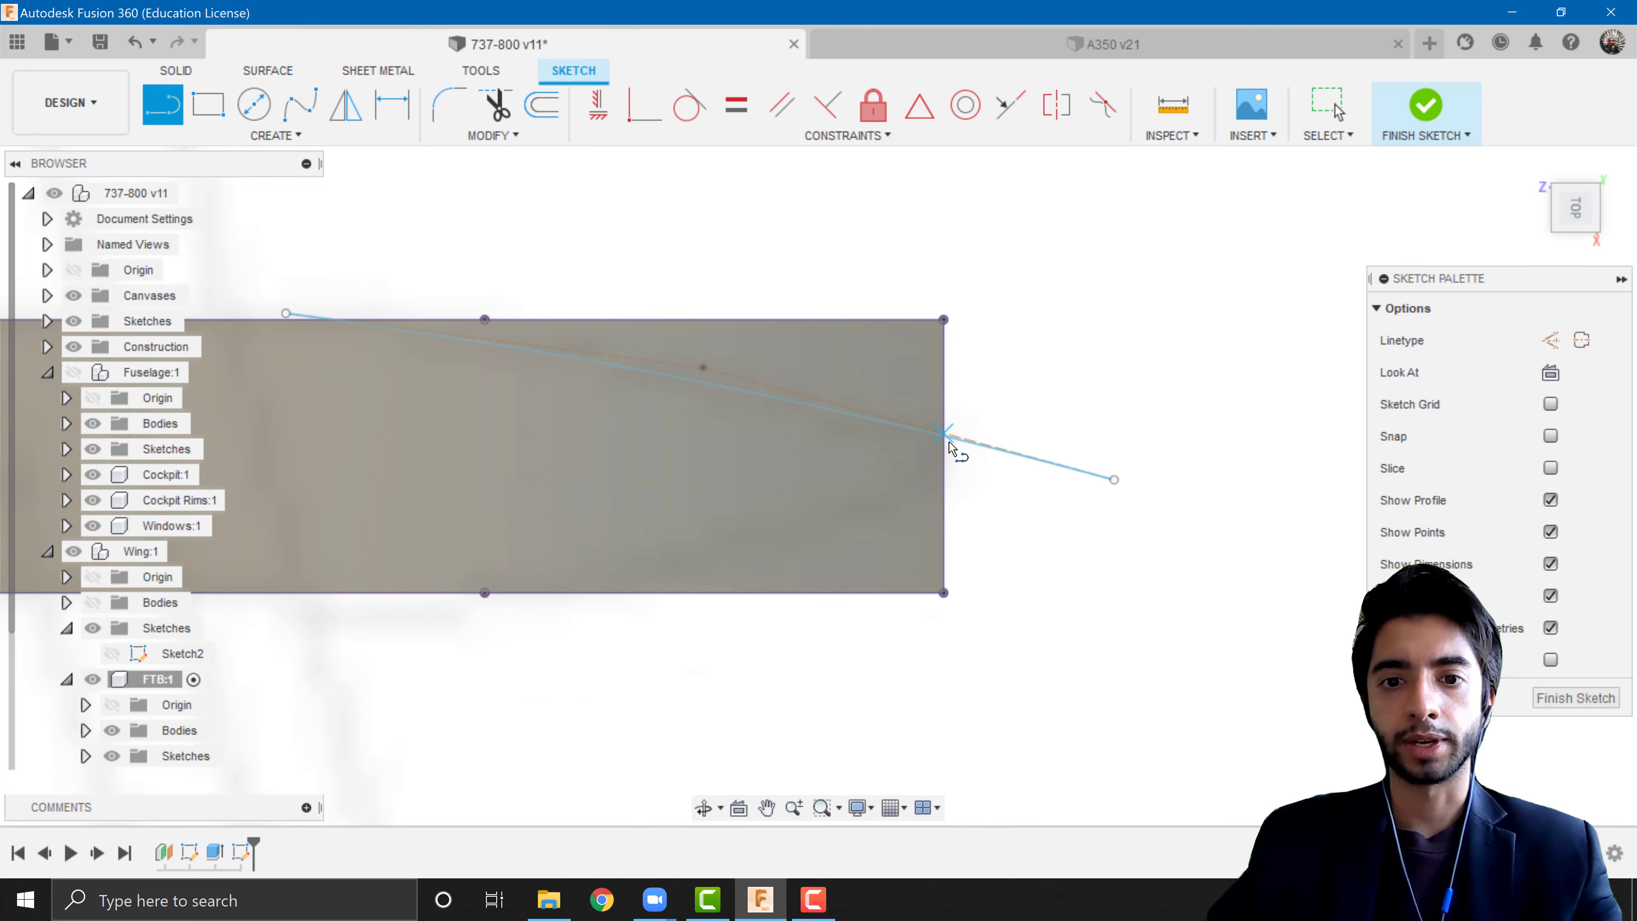
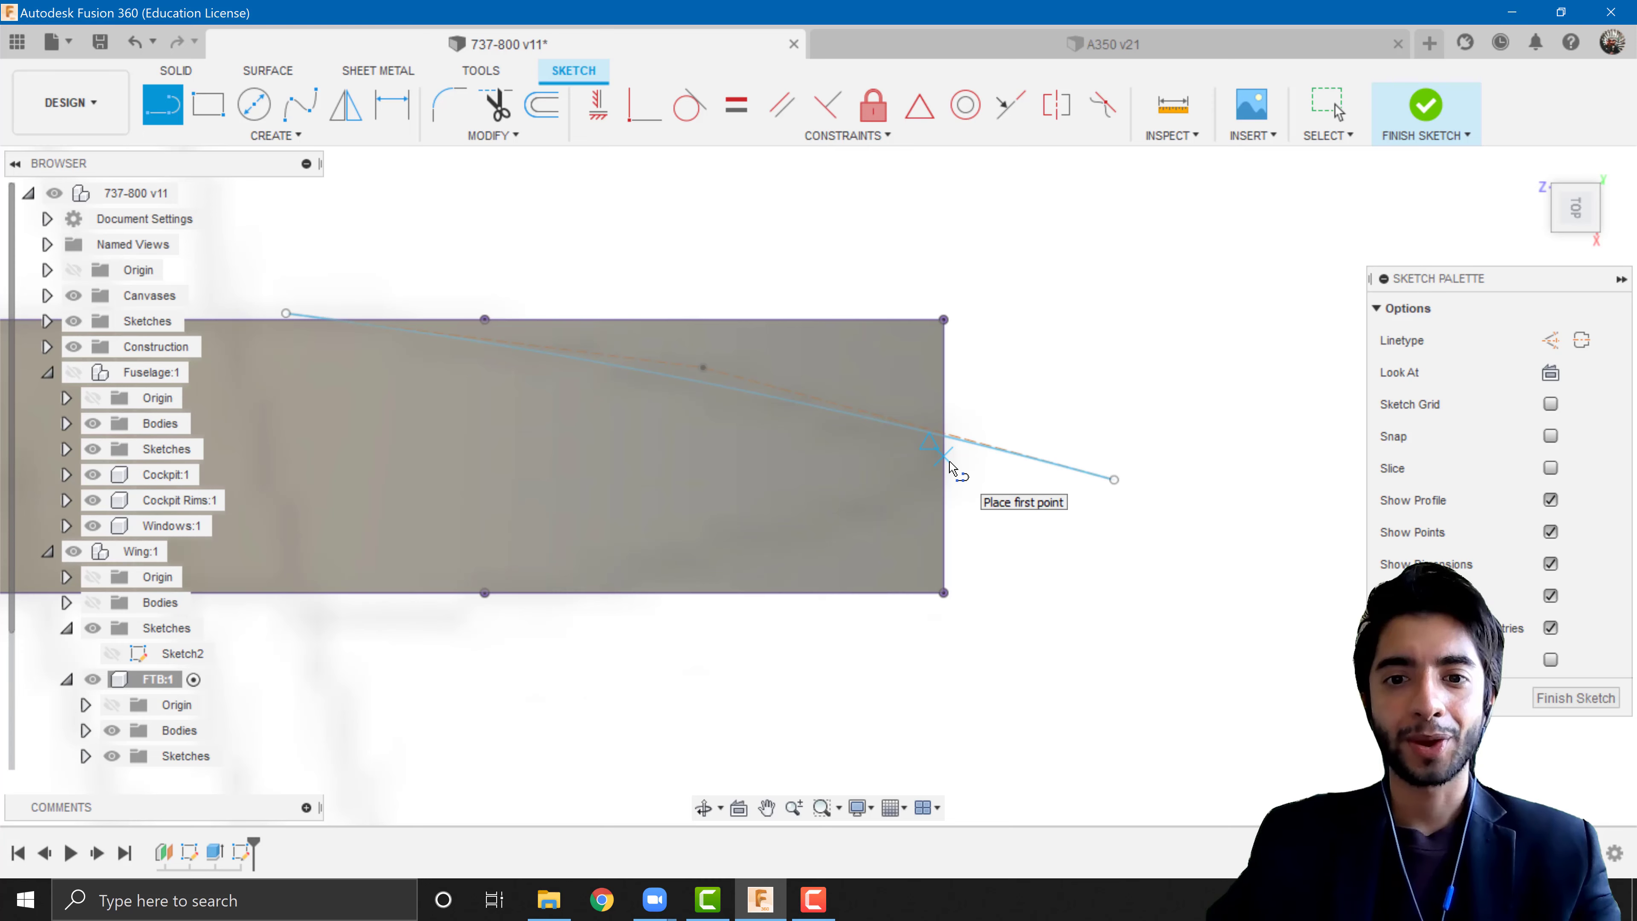
{"action": "double_click", "coordinate": [549, 457]}
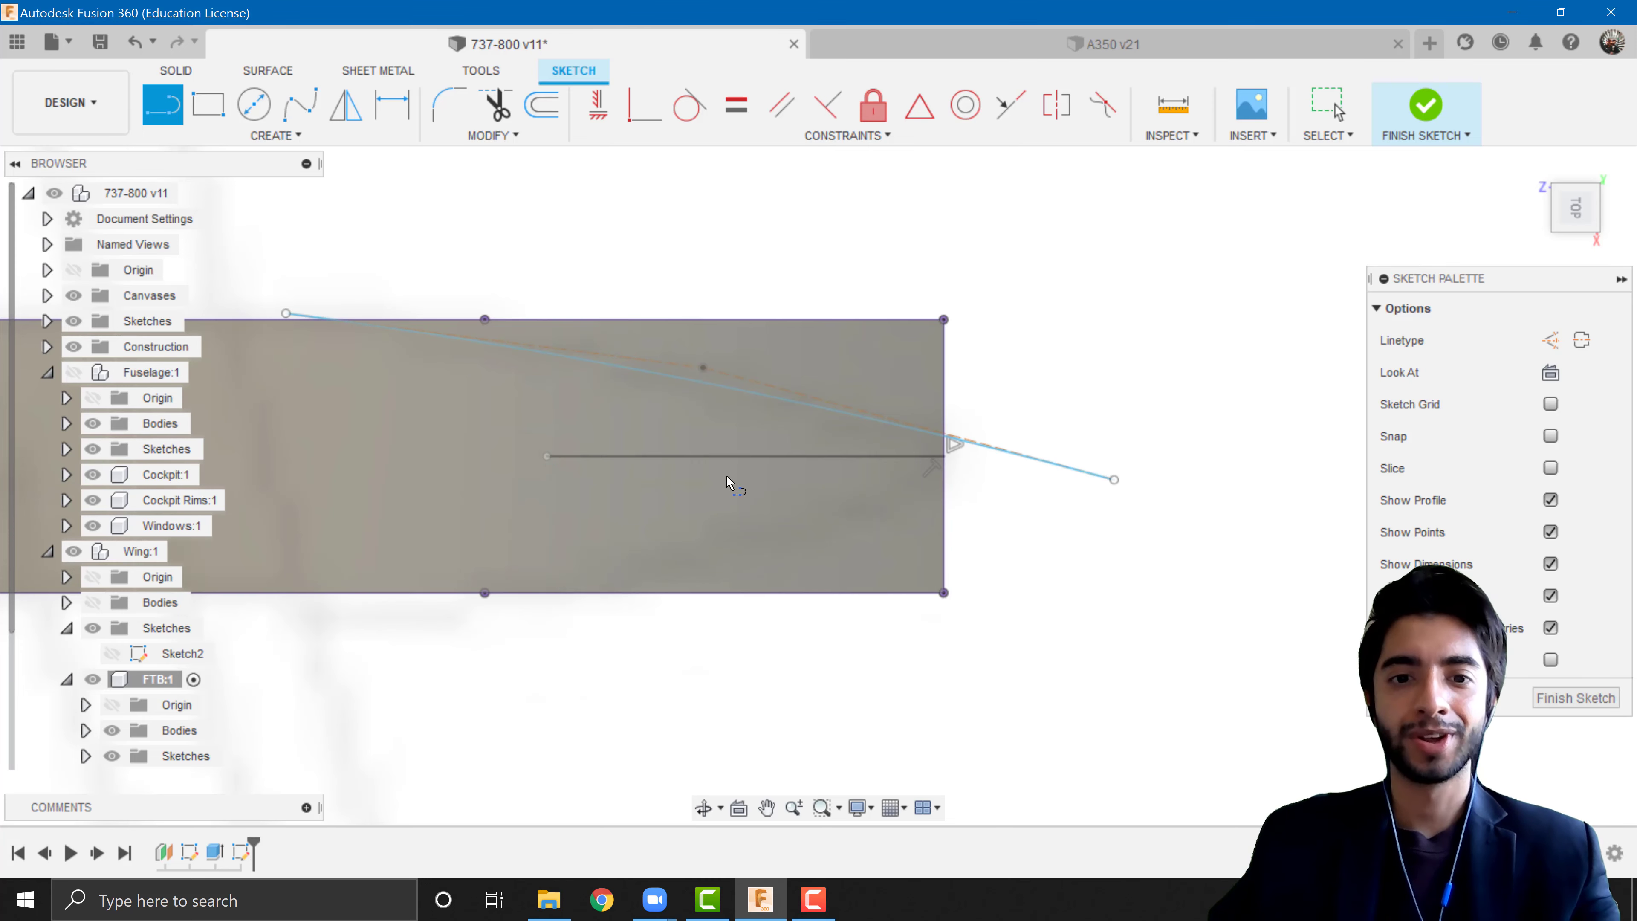
{"action": "scroll", "coordinate": [1134, 581], "scroll_direction": "down", "scroll_amount": 2}
{"action": "middle_click_drag", "start_coordinate": [1077, 586], "coordinate": [1136, 573]}
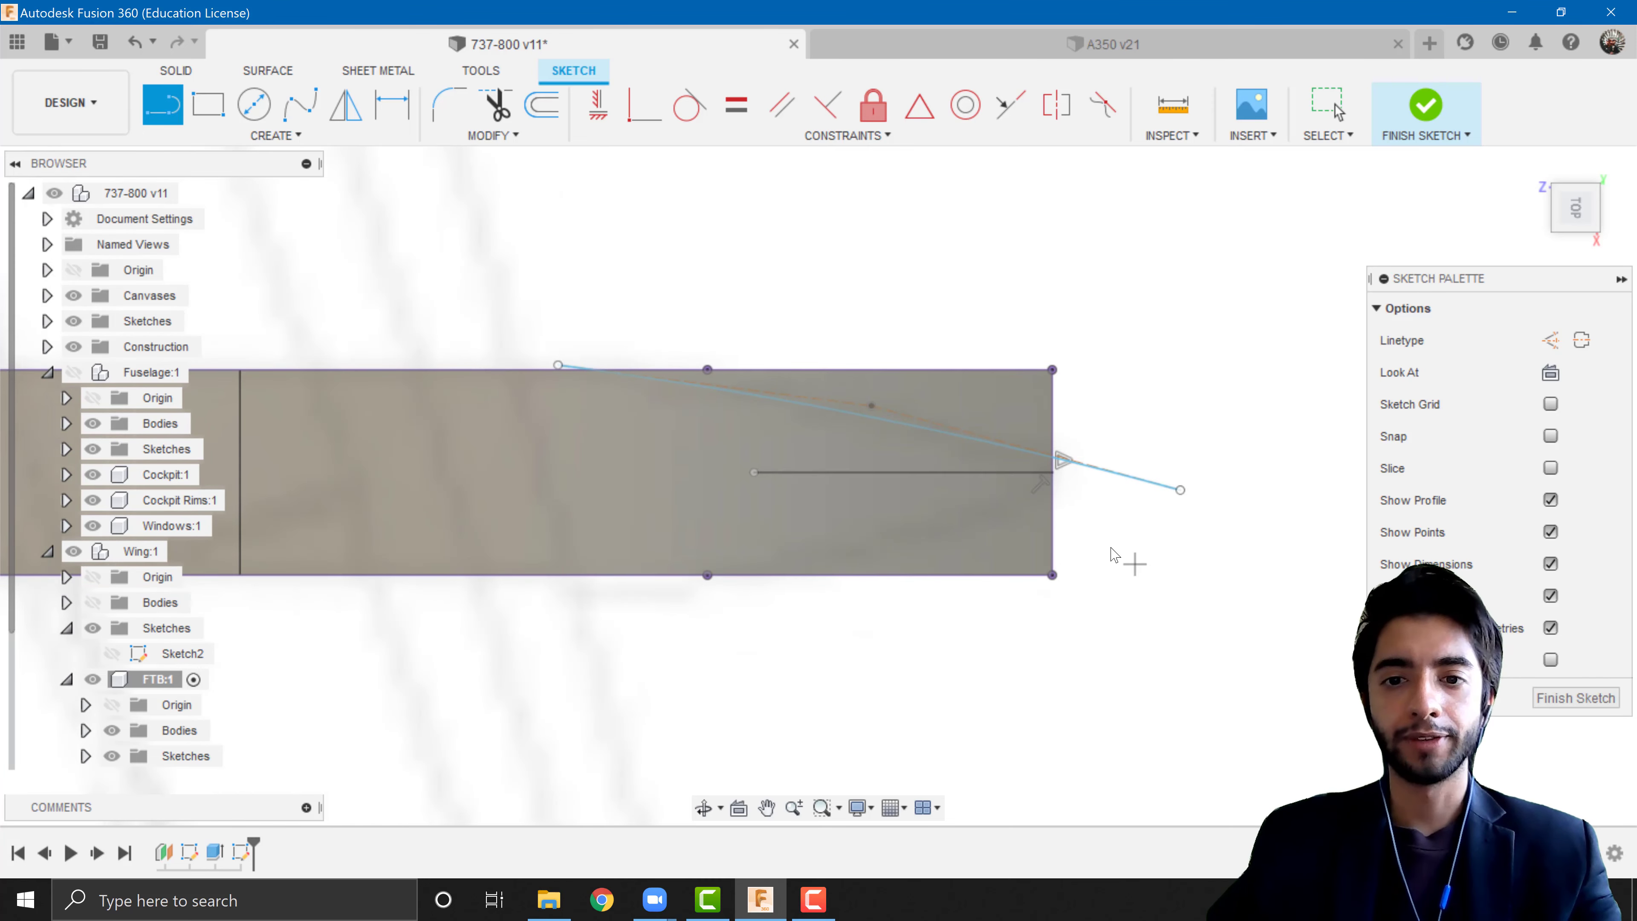
{"action": "scroll", "coordinate": [996, 551], "scroll_direction": "up", "scroll_amount": 1}
{"action": "key", "text": "Escape"}
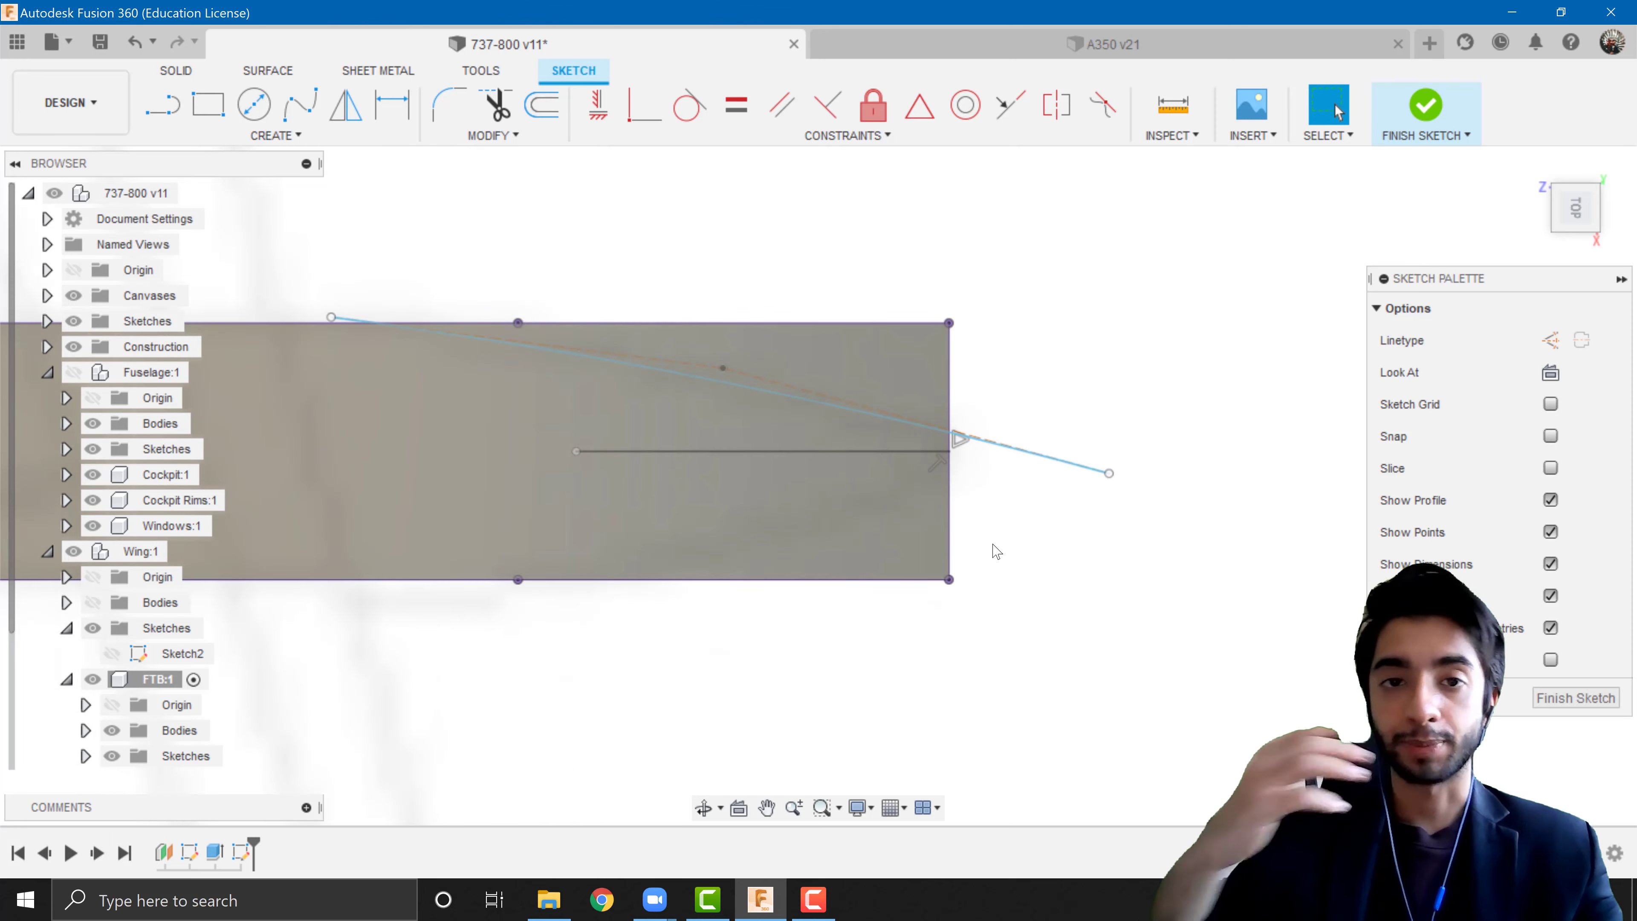
- Mirror the tail spline about the centre line to outline the opposite side of the taper
{"action": "left_click", "coordinate": [348, 106]}
{"action": "left_click", "coordinate": [1034, 455]}
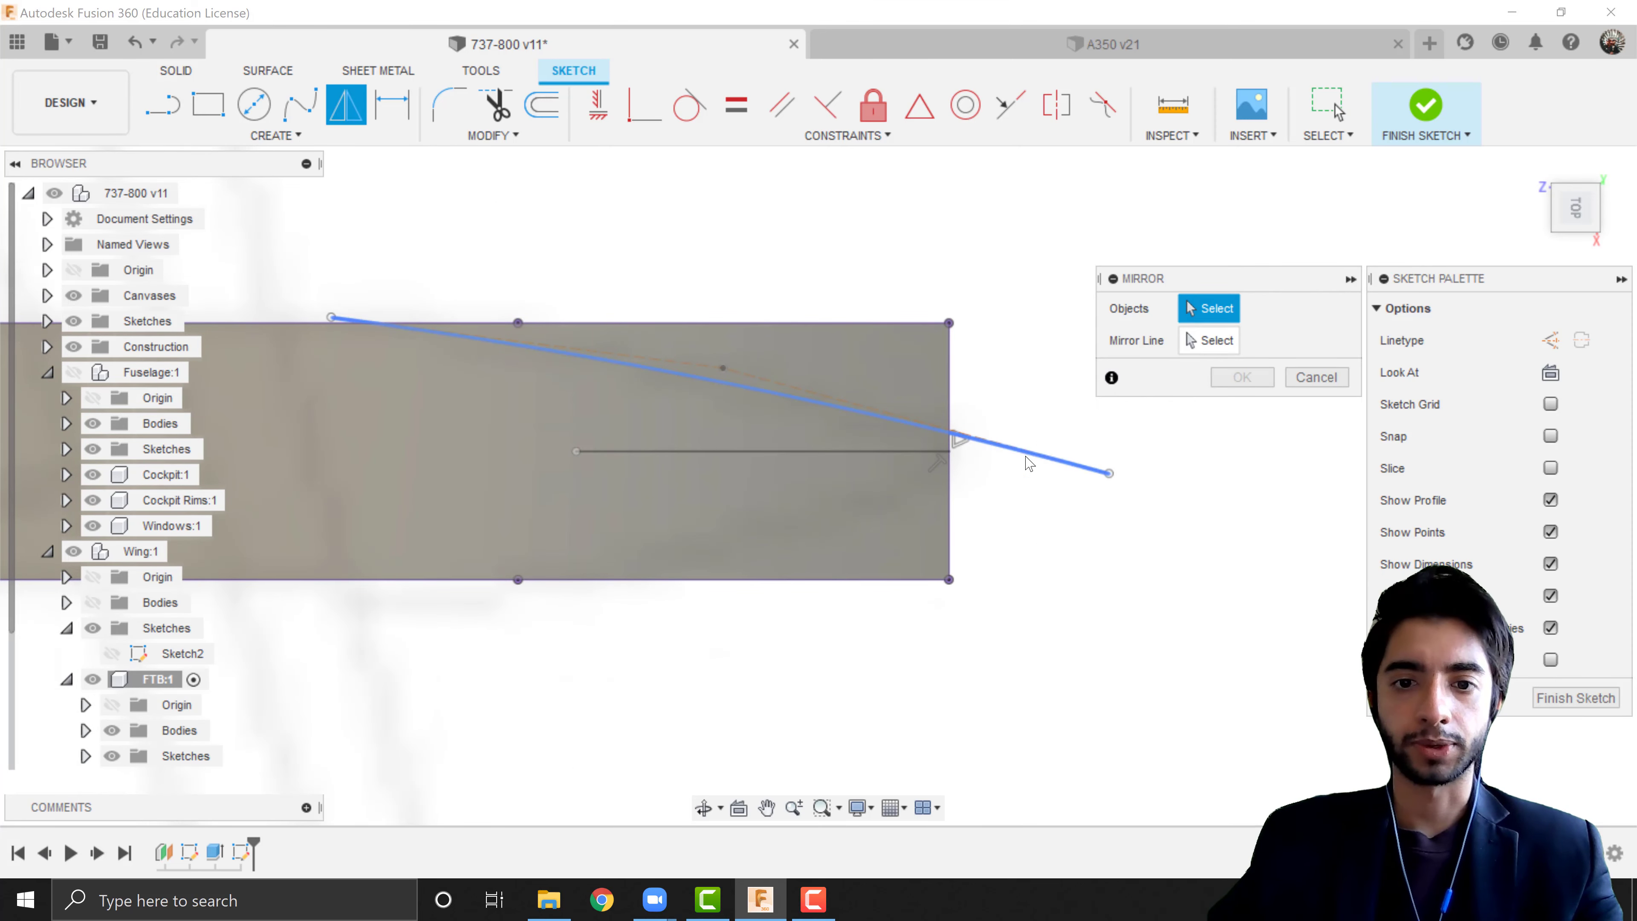
{"action": "left_click", "coordinate": [849, 453]}
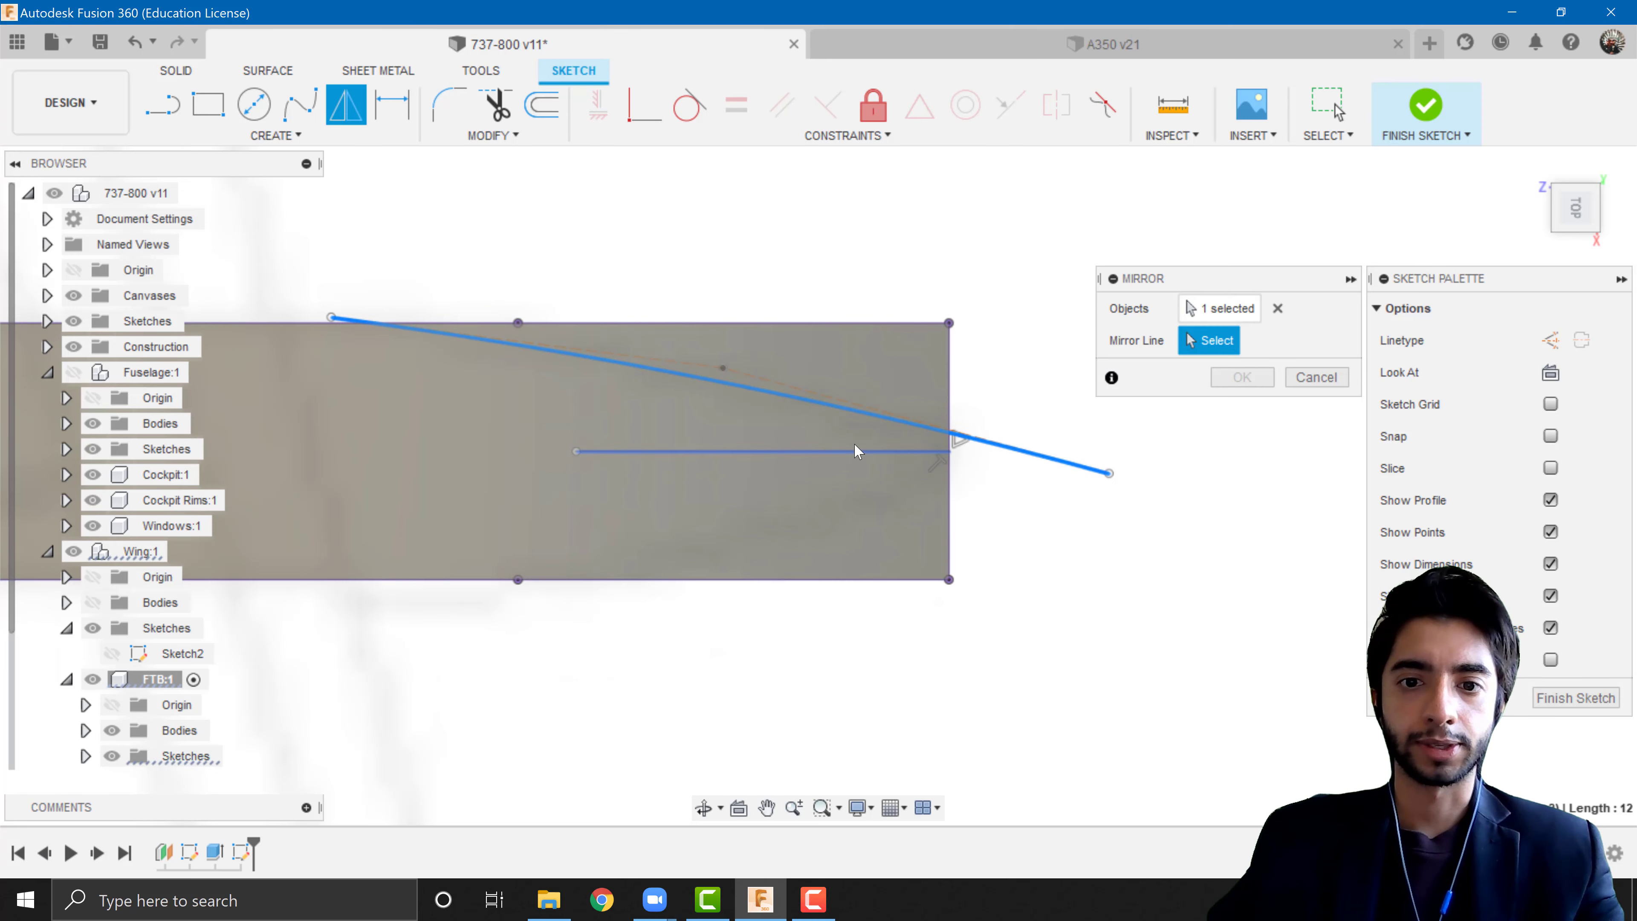
{"action": "left_click", "coordinate": [1241, 376]}
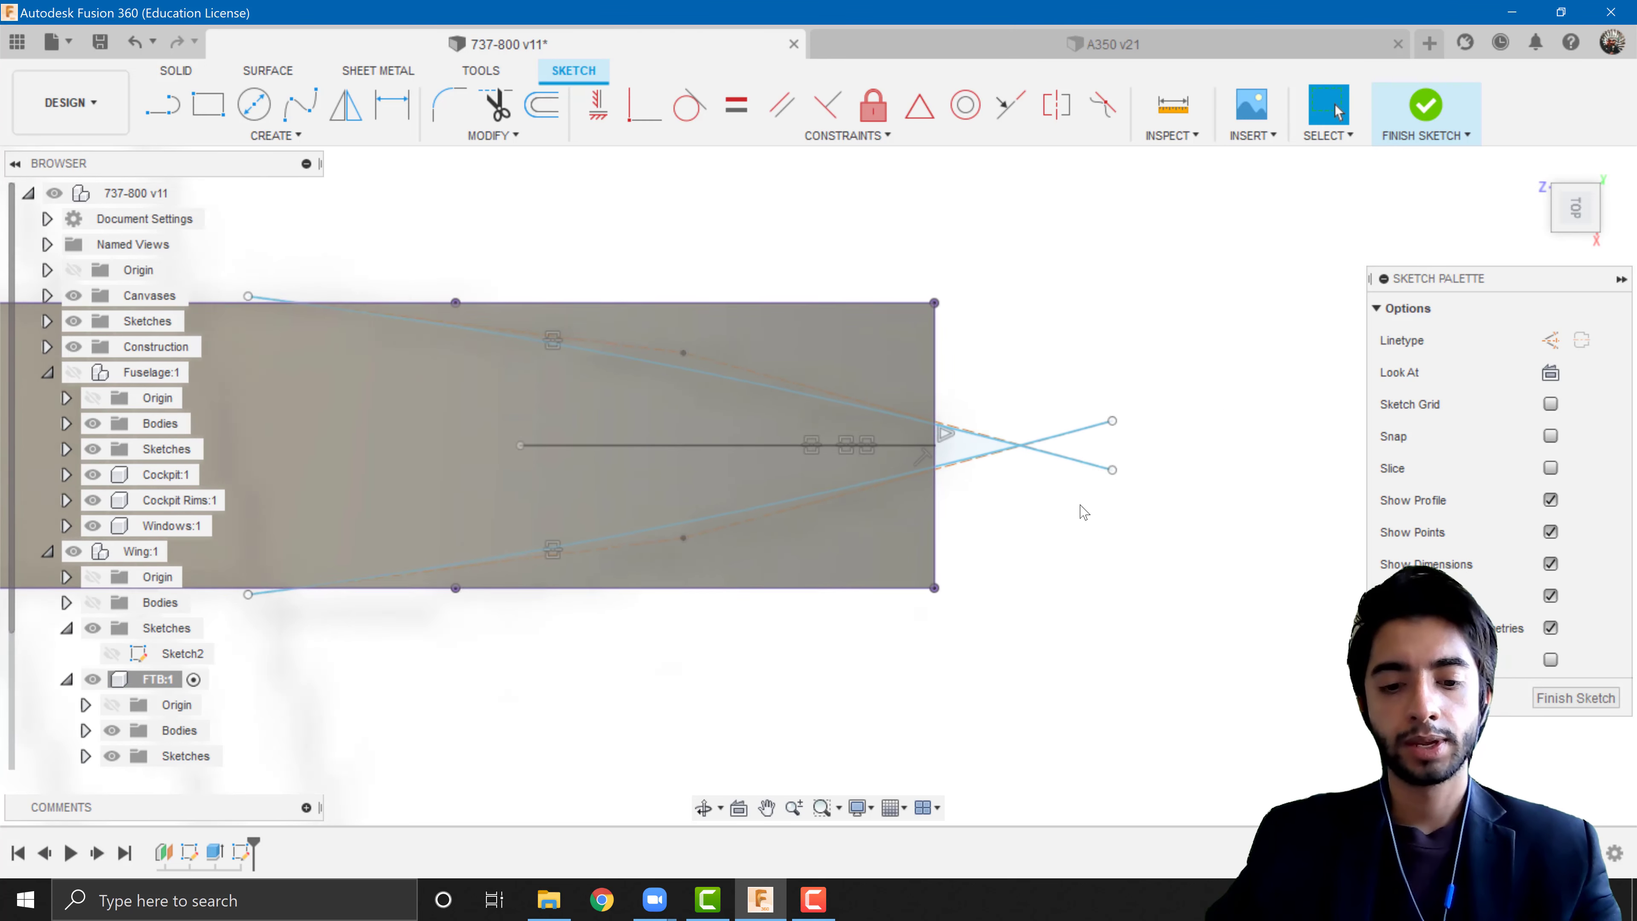
- Trim both tail splines back to the body's rear edge and finish the sketch
{"action": "key", "text": "t"}
{"action": "left_click", "coordinate": [1064, 438]}
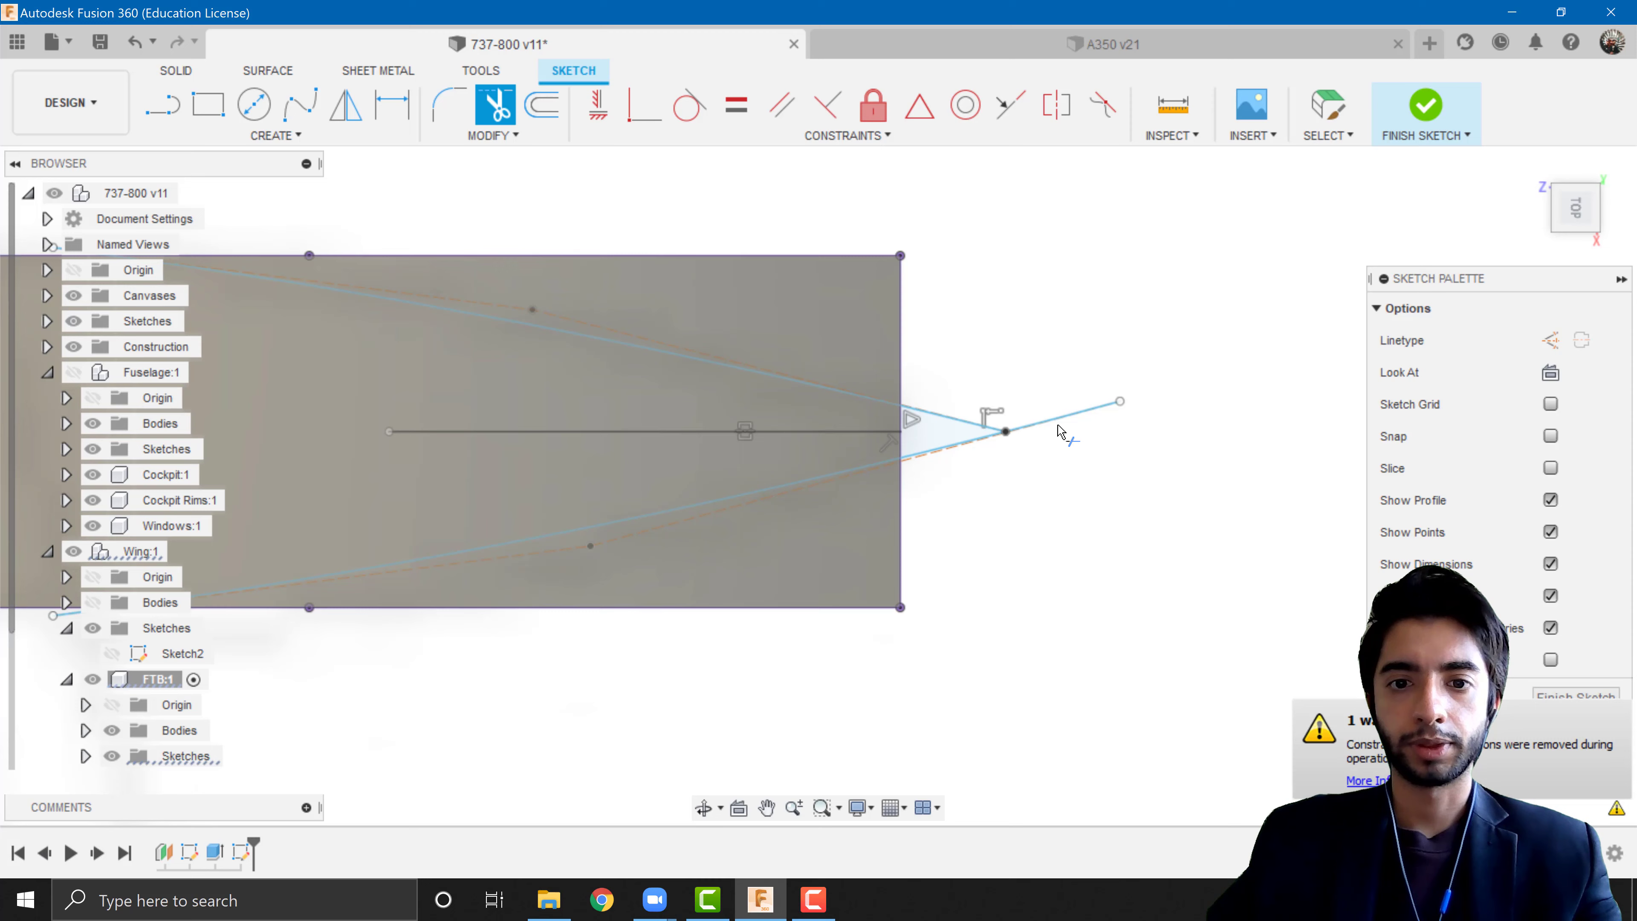
{"action": "left_click", "coordinate": [960, 422]}
{"action": "left_click", "coordinate": [957, 445]}
{"action": "key", "text": "Escape"}
{"action": "scroll", "coordinate": [1002, 481], "scroll_direction": "down", "scroll_amount": 4}
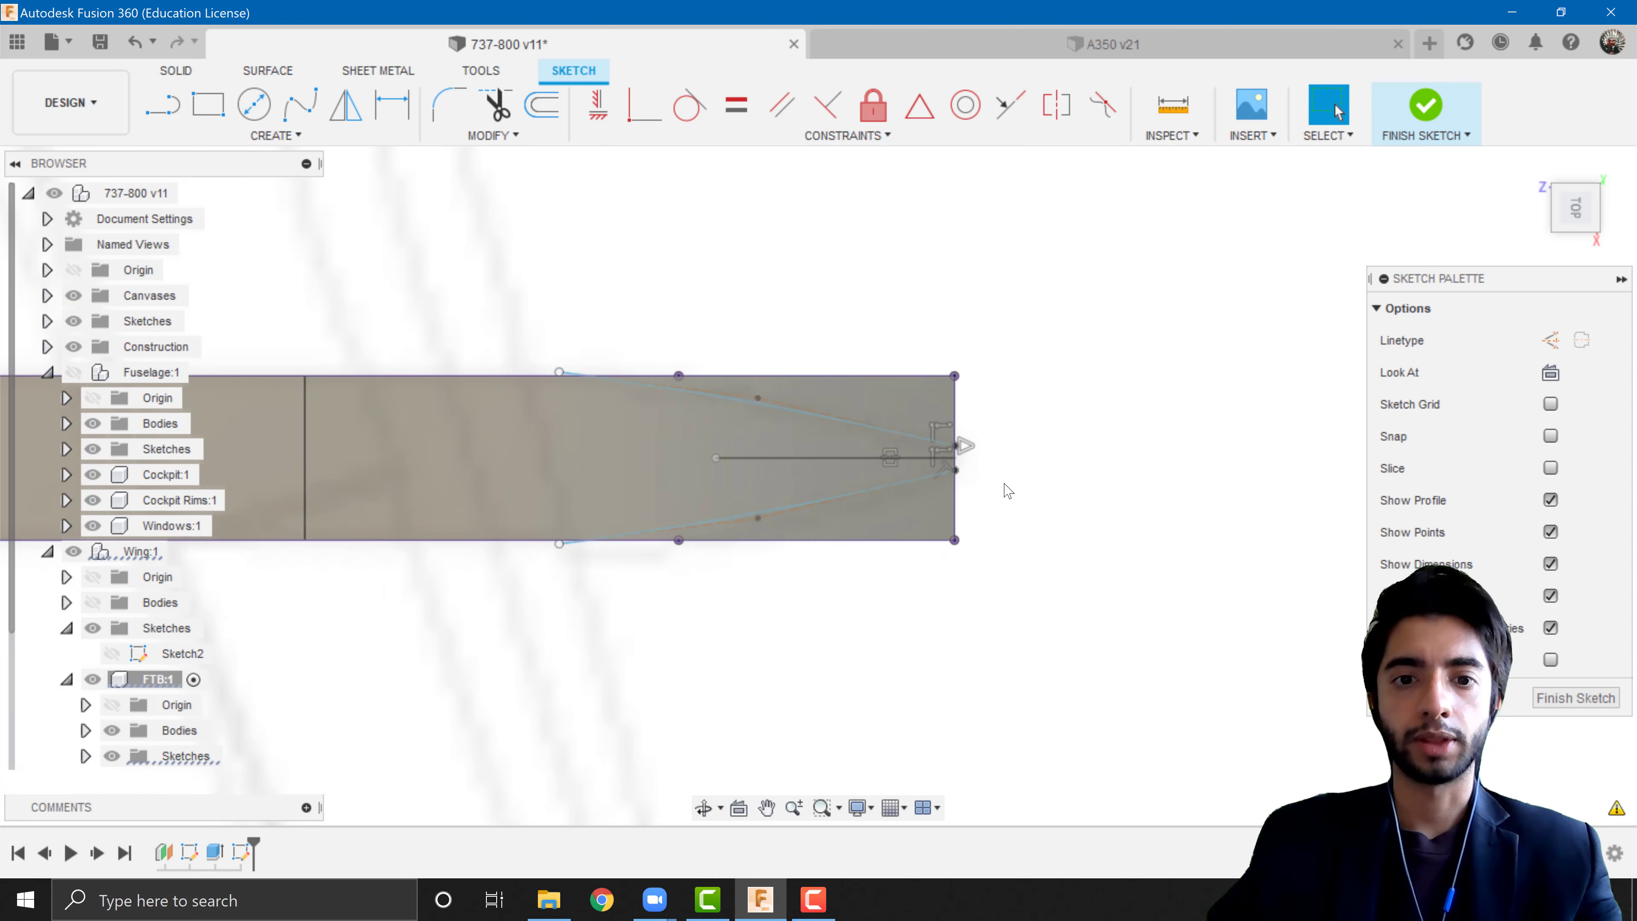
{"action": "left_click", "coordinate": [891, 435]}
{"action": "left_click", "coordinate": [883, 486]}
{"action": "left_click", "coordinate": [1092, 465]}
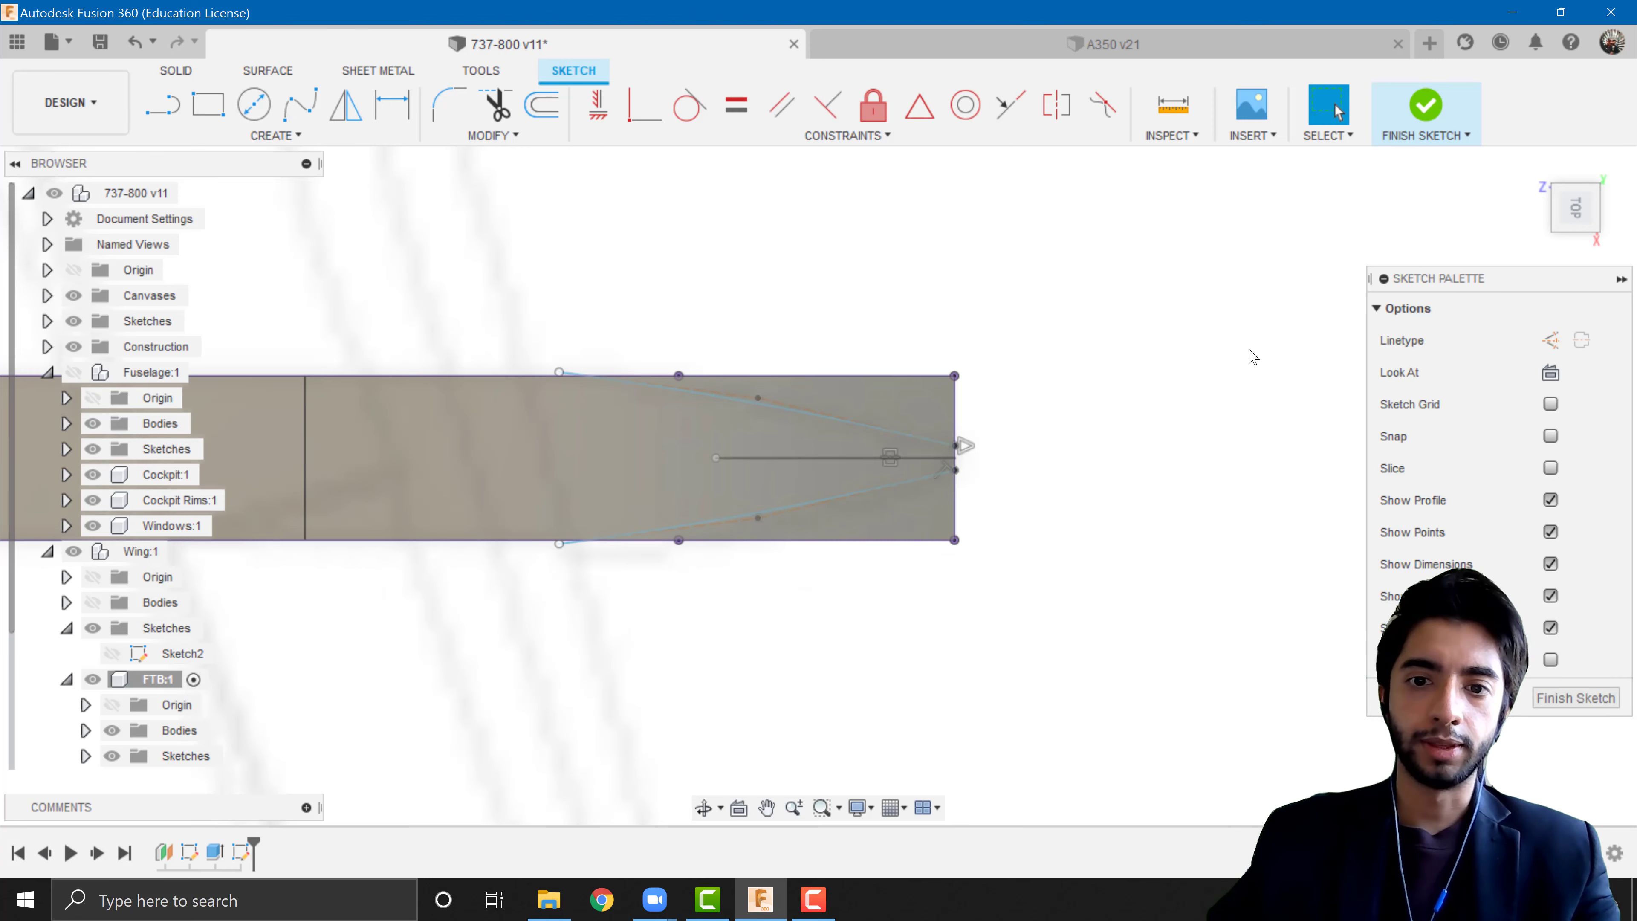
{"action": "left_click", "coordinate": [1425, 107]}
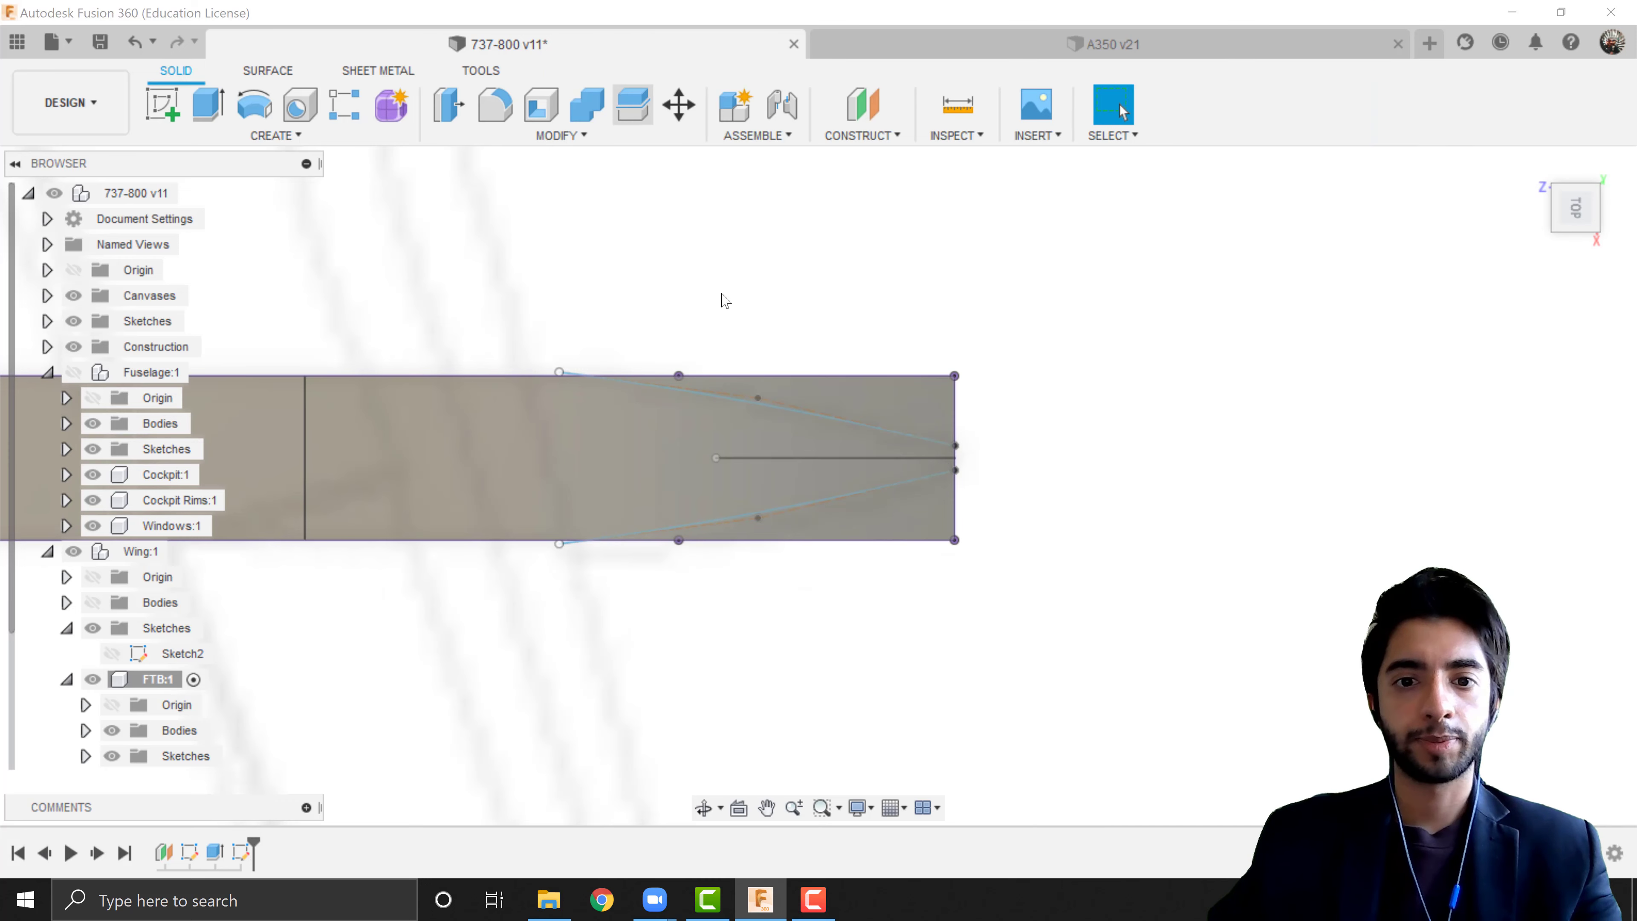
- Split the fairing body with both tail splines as splitting tools, keeping the tools extended
{"action": "left_click", "coordinate": [646, 118]}
{"action": "left_click", "coordinate": [888, 413]}
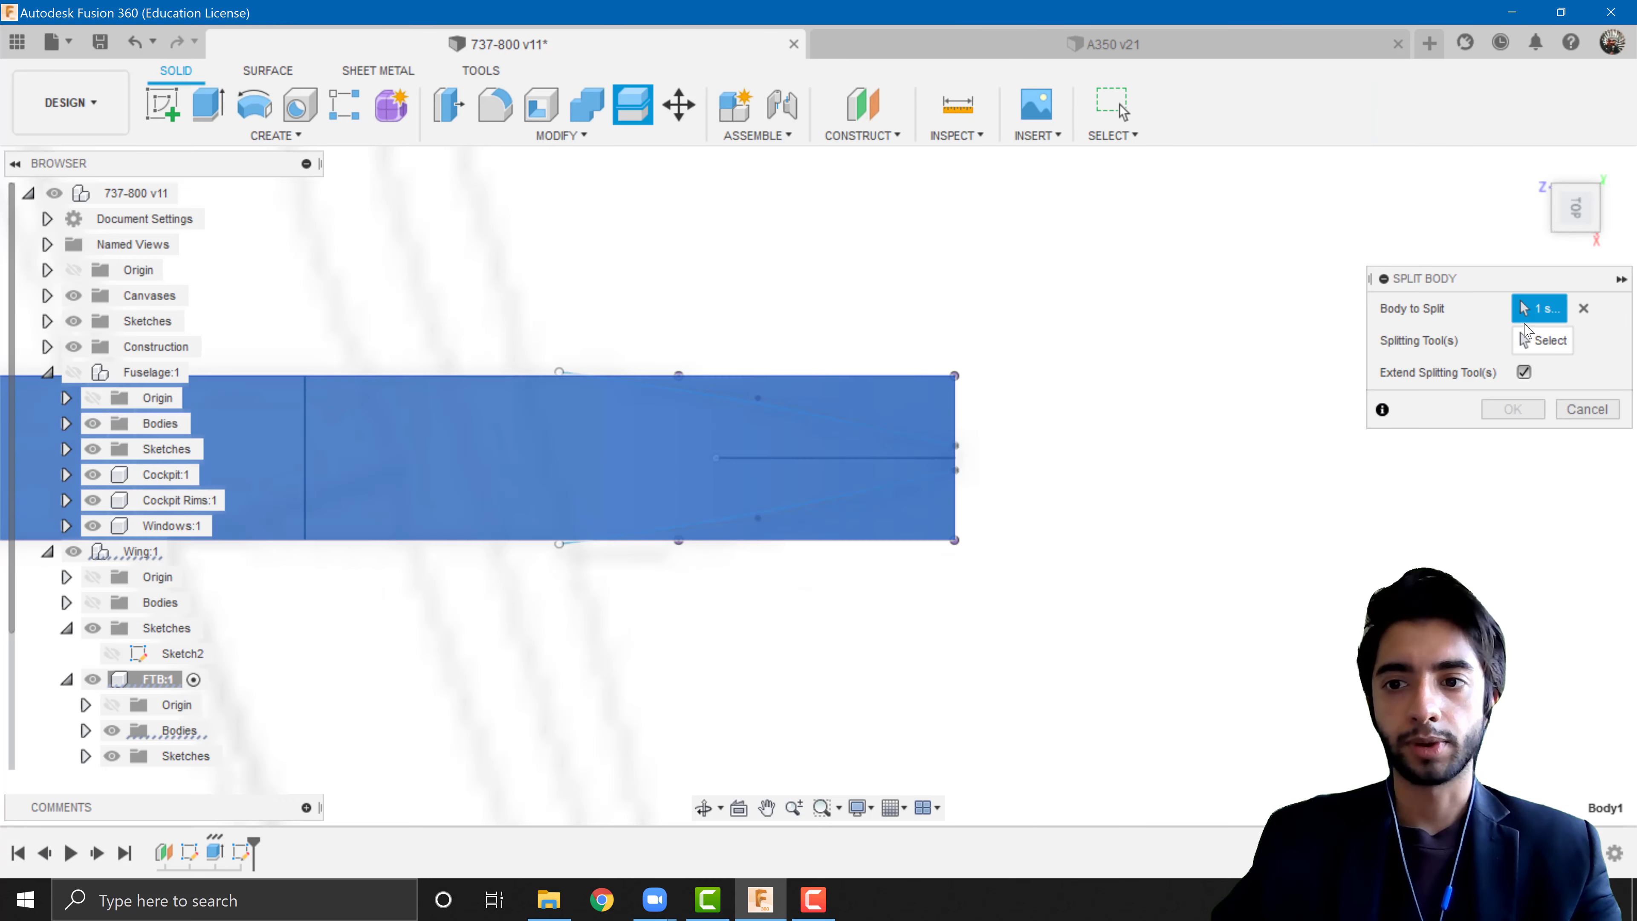
{"action": "left_click", "coordinate": [827, 427]}
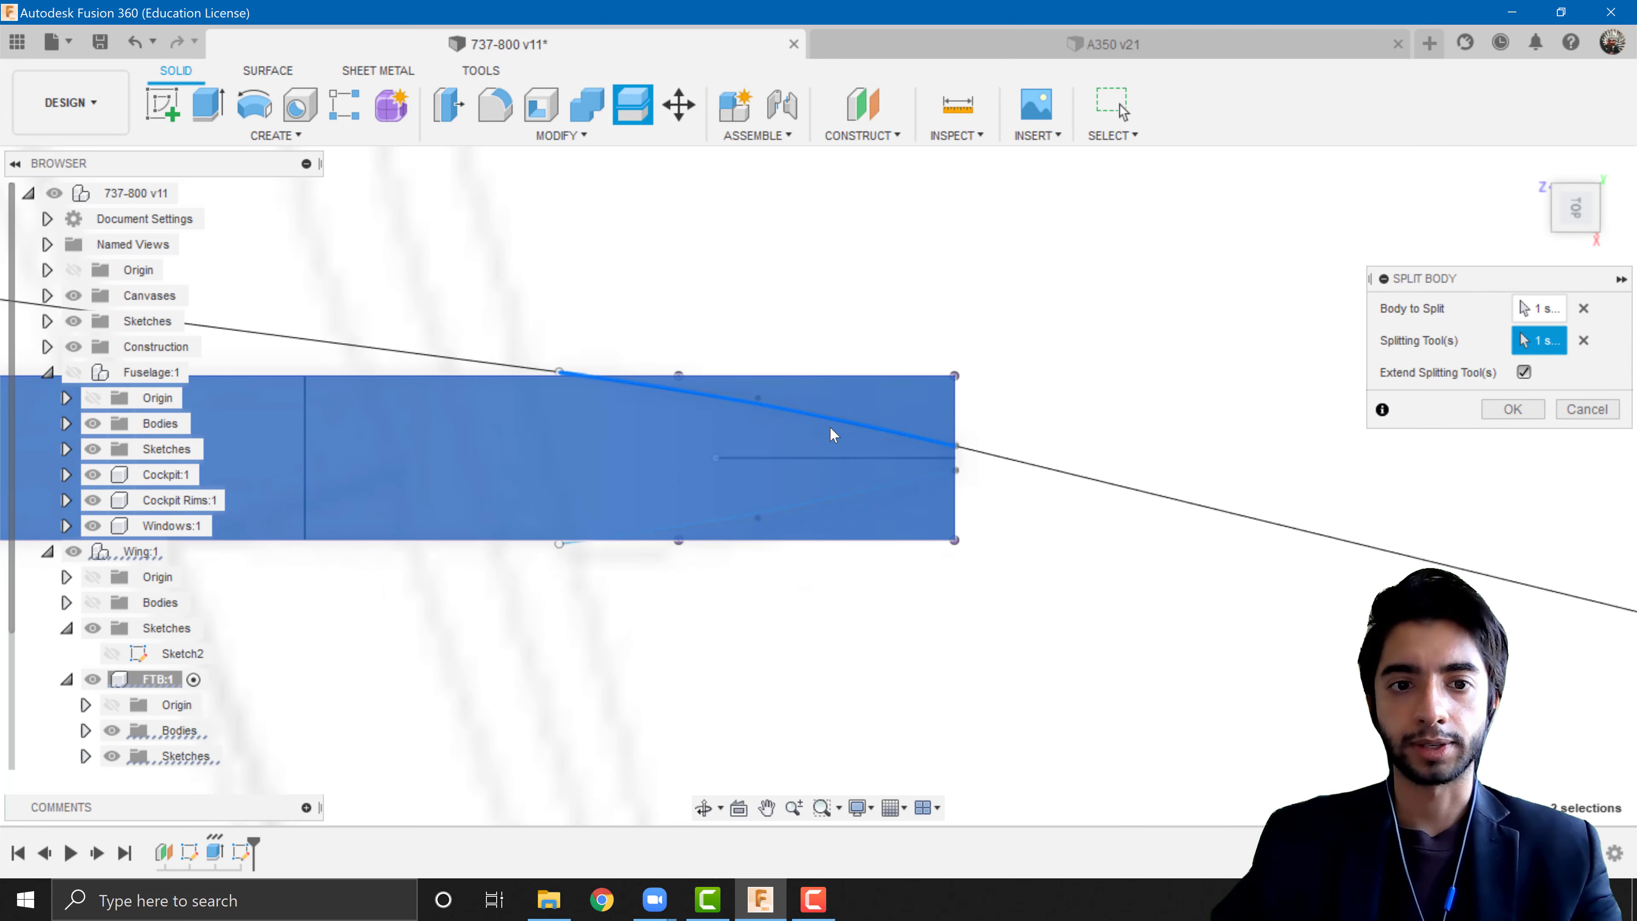
{"action": "left_click", "coordinate": [911, 479]}
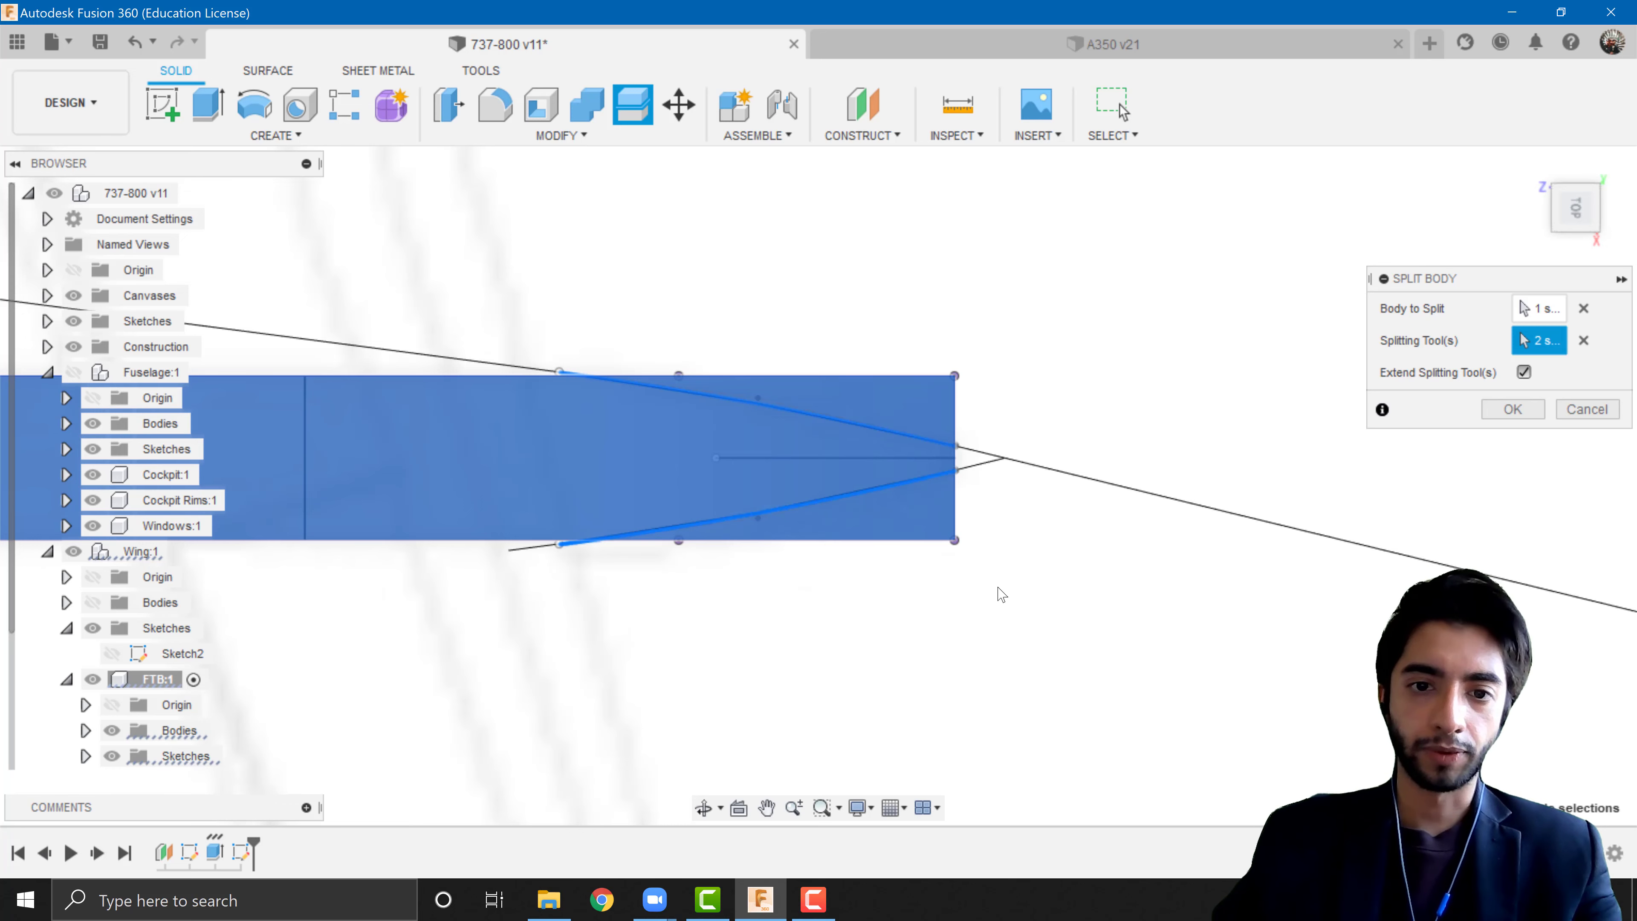
{"action": "left_click", "coordinate": [1500, 413]}
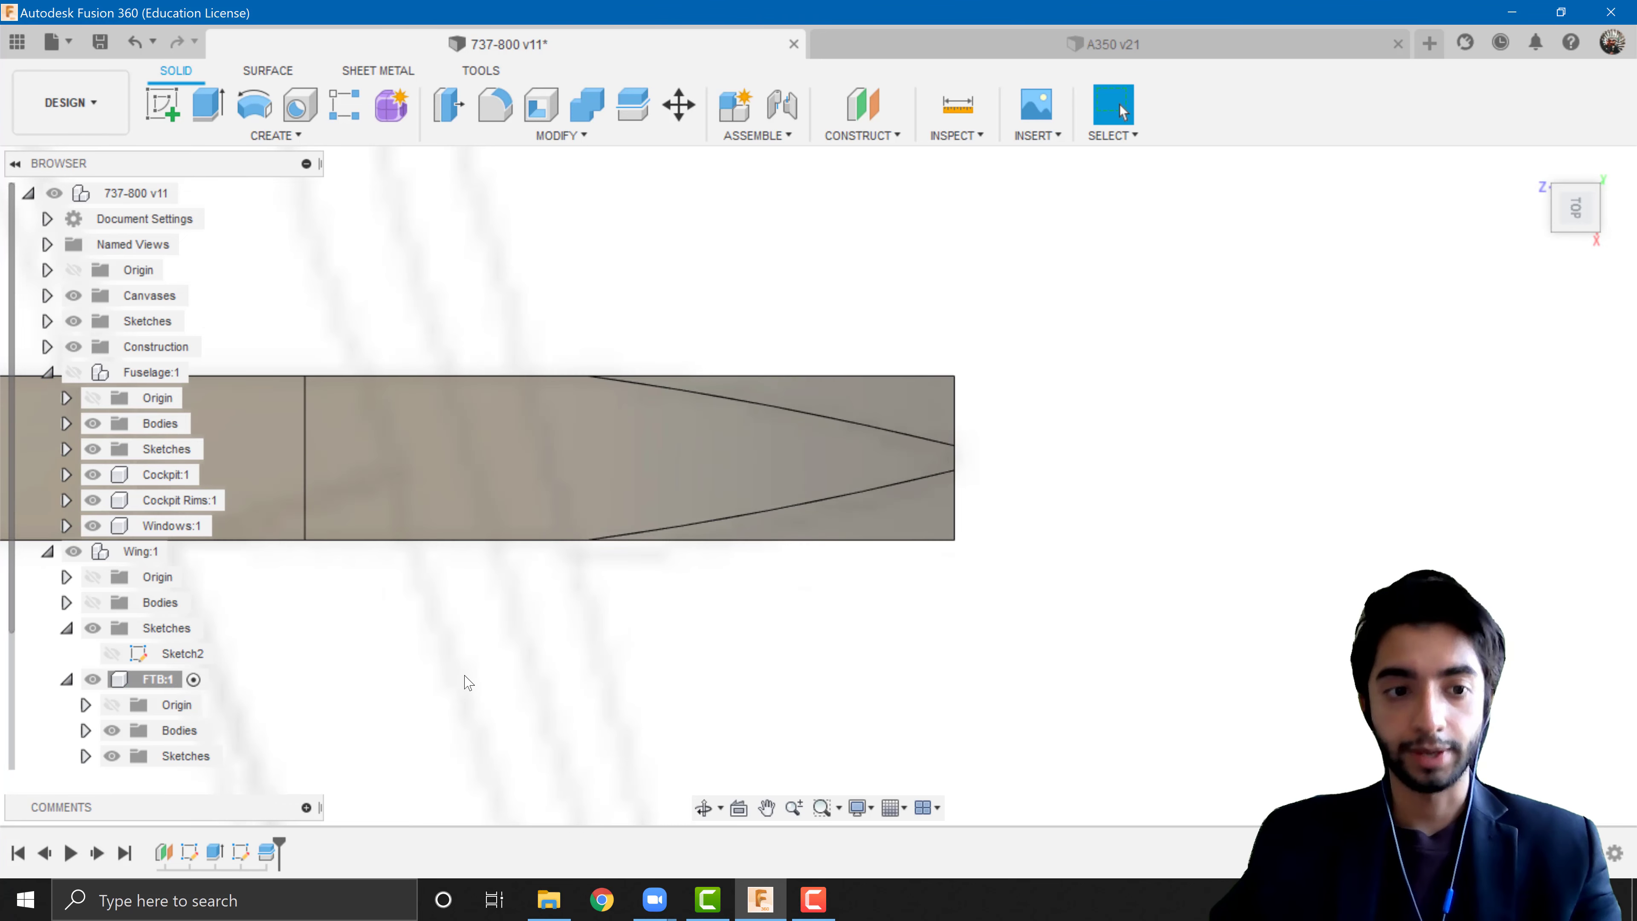
- Remove the two leftover corner bodies, Body1 and Body3, from the FTB component
{"action": "scroll", "coordinate": [172, 719], "scroll_direction": "down", "scroll_amount": 3}
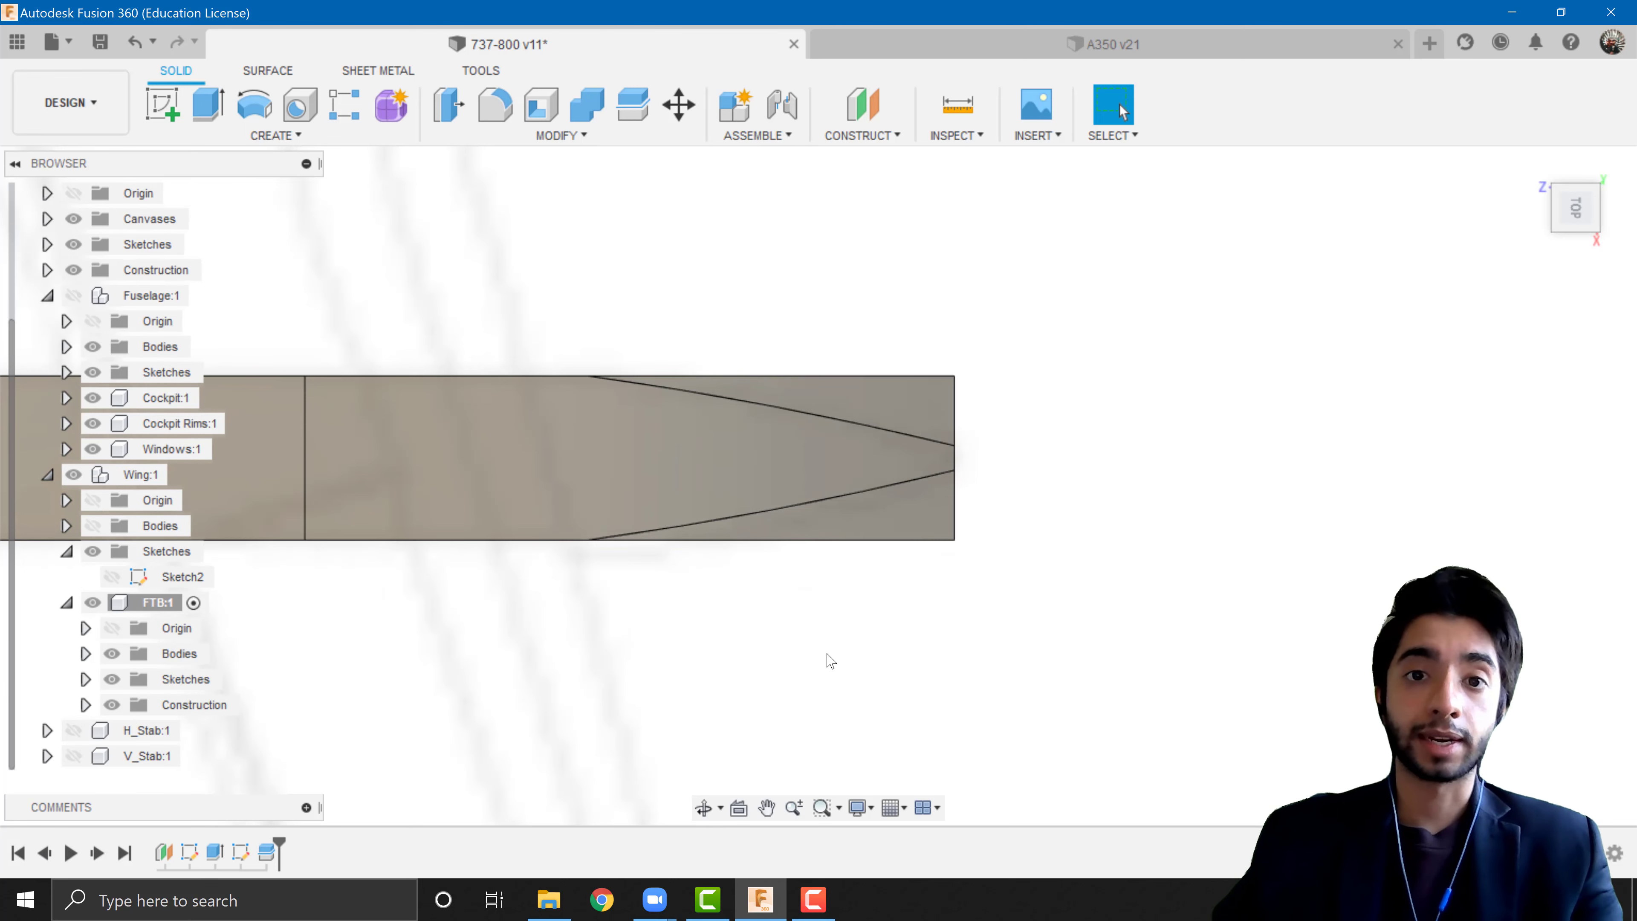
{"action": "left_click", "coordinate": [86, 680]}
{"action": "left_click", "coordinate": [85, 653]}
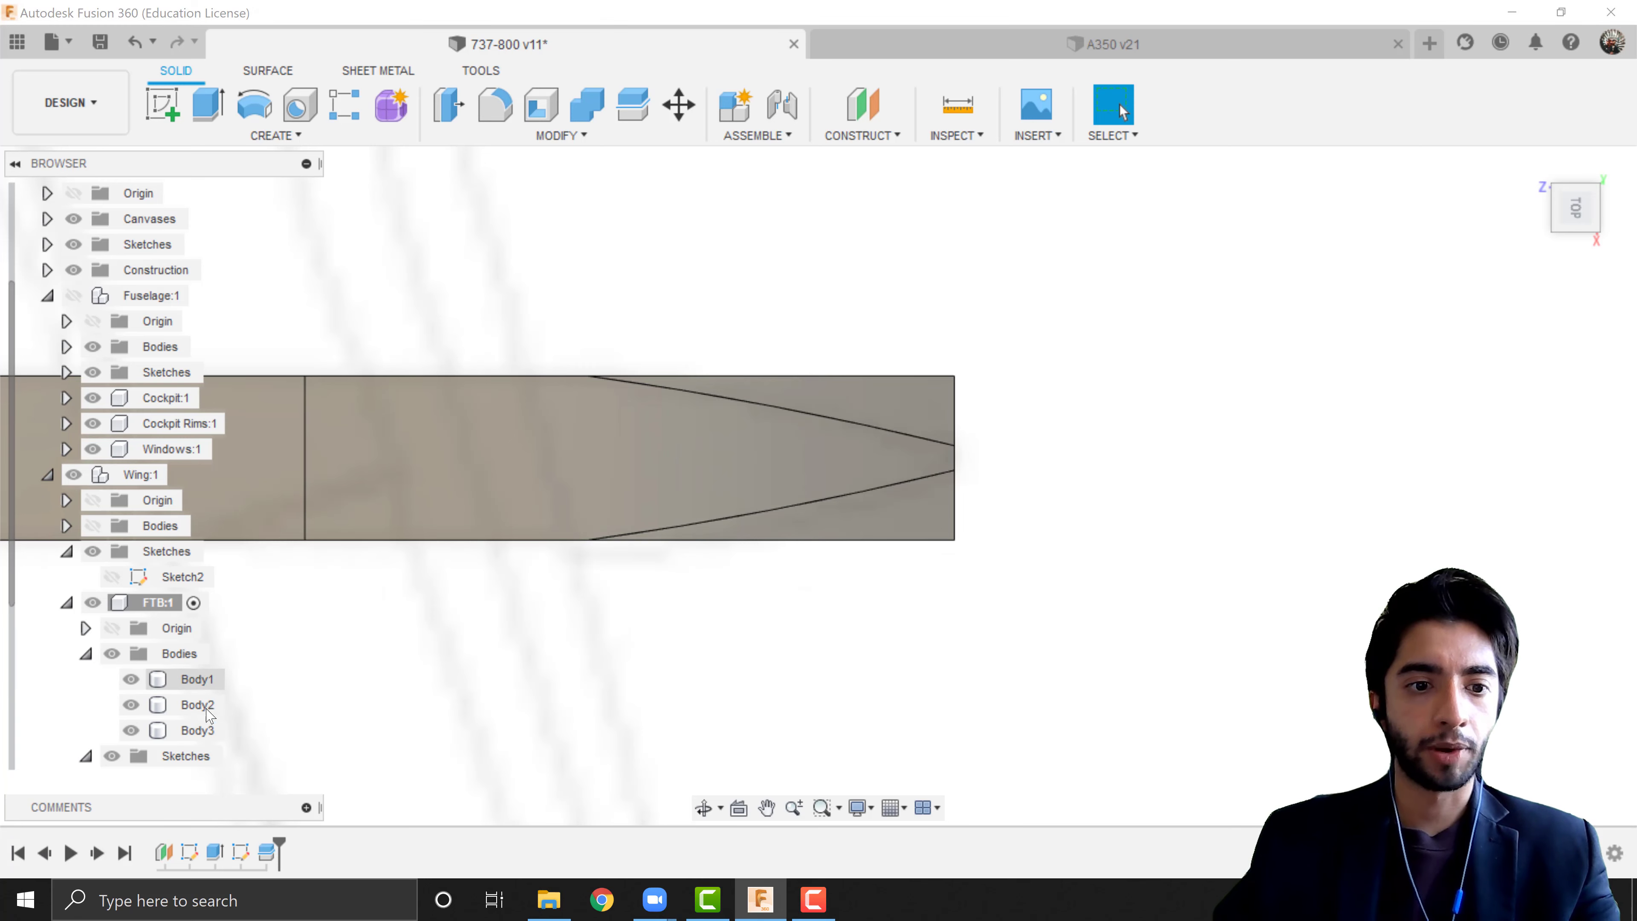
{"action": "left_click", "coordinate": [197, 679]}
{"action": "left_click", "coordinate": [203, 706], "text": "shift"}
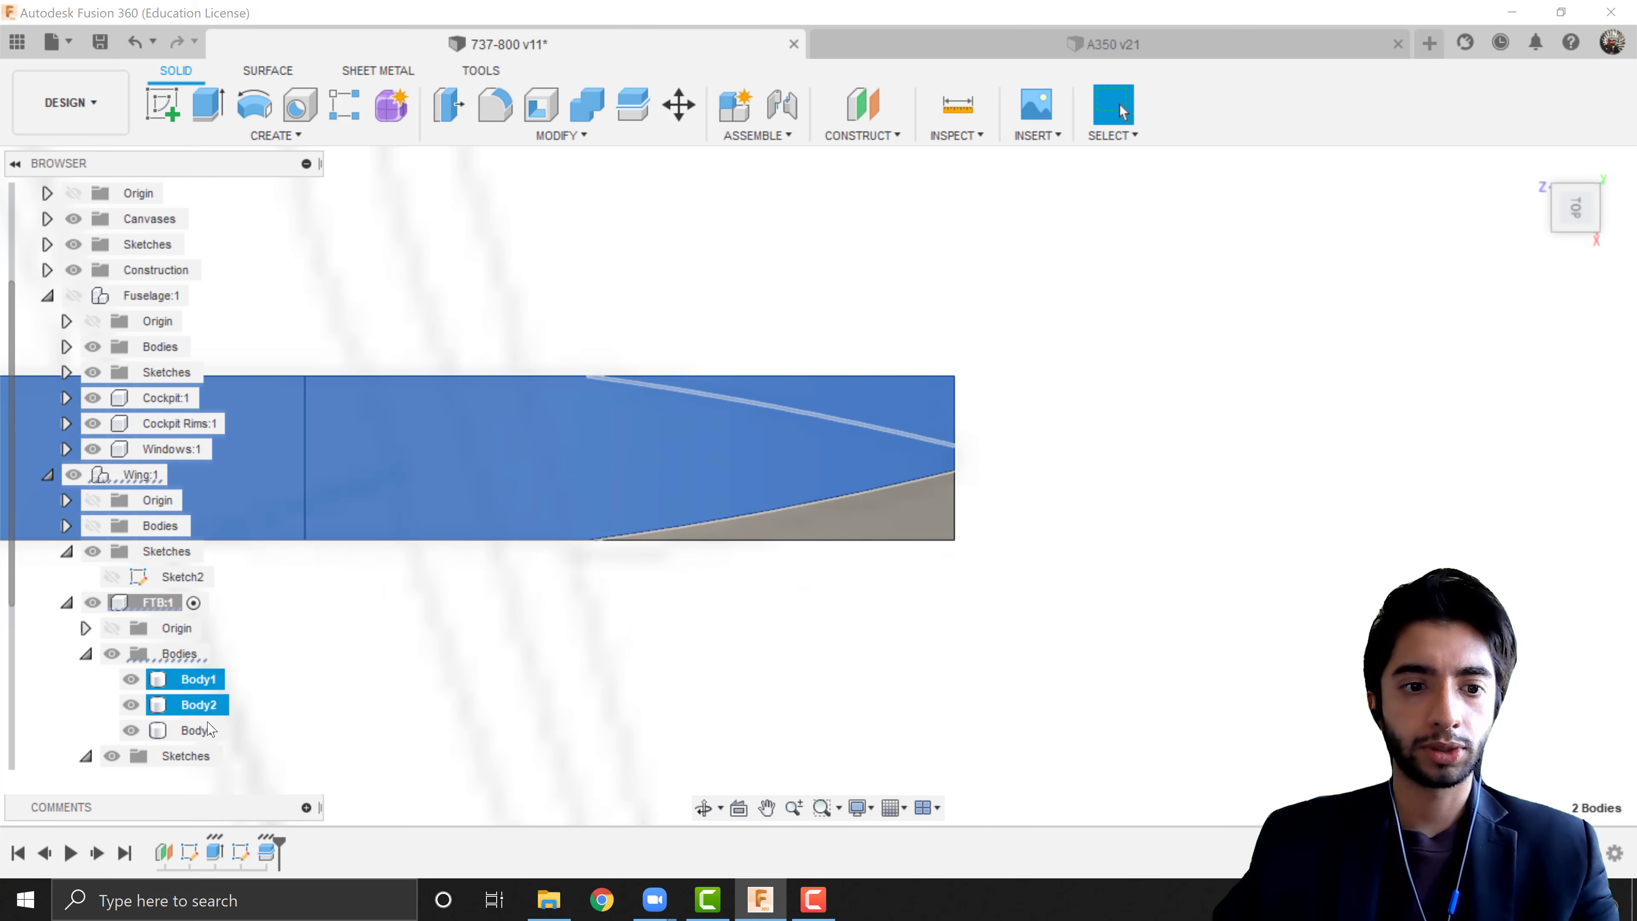
{"action": "left_click", "coordinate": [197, 679]}
{"action": "left_click", "coordinate": [207, 731], "text": "ctrl"}
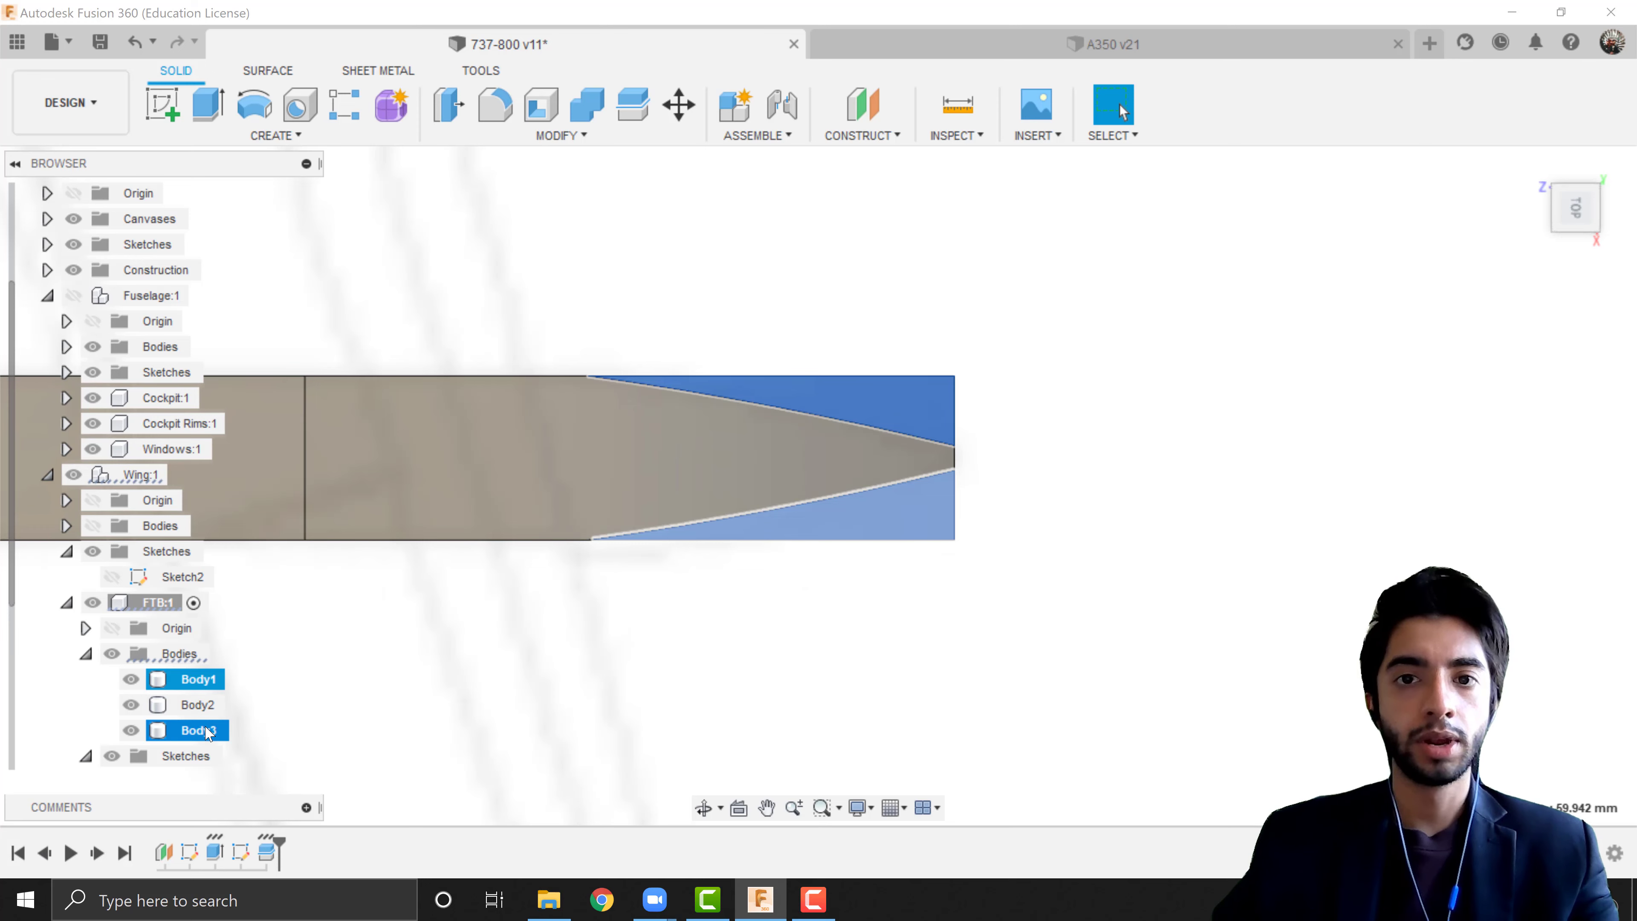
{"action": "right_click", "coordinate": [206, 730]}
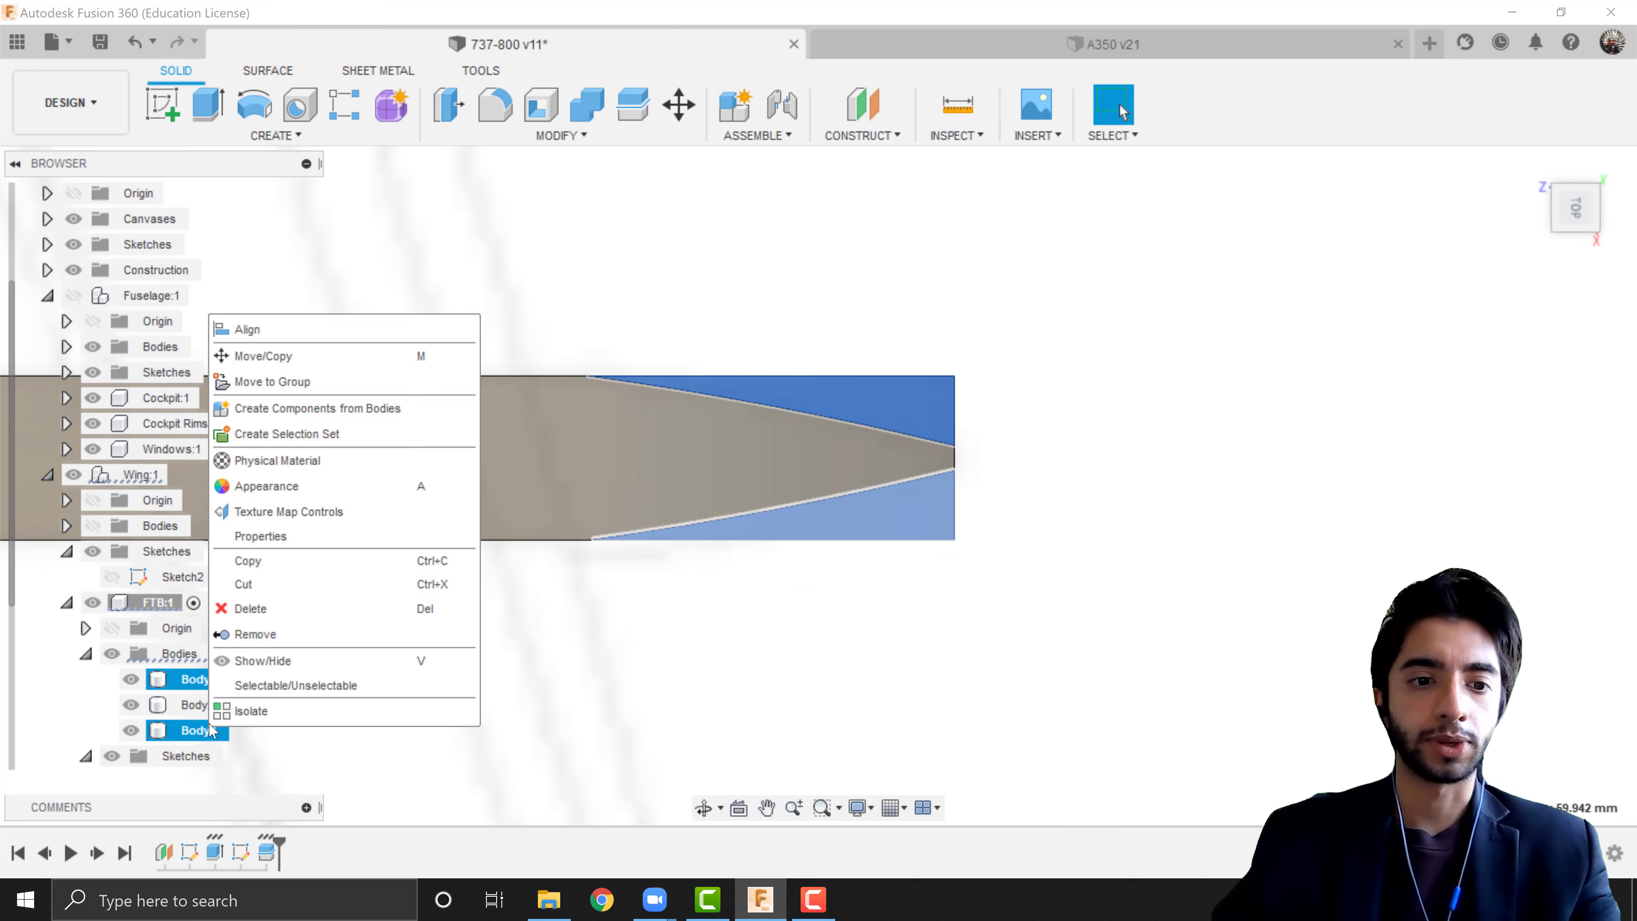
{"action": "left_click", "coordinate": [265, 634]}
- Fillet the two vertical side edges where the fairing's tail taper begins with a 2600 mm radius
{"action": "middle_click_drag", "start_coordinate": [588, 626], "coordinate": [841, 455], "text": "shift"}
{"action": "middle_click_drag", "start_coordinate": [838, 462], "coordinate": [753, 751]}
{"action": "scroll", "coordinate": [786, 421], "scroll_direction": "down", "scroll_amount": 5}
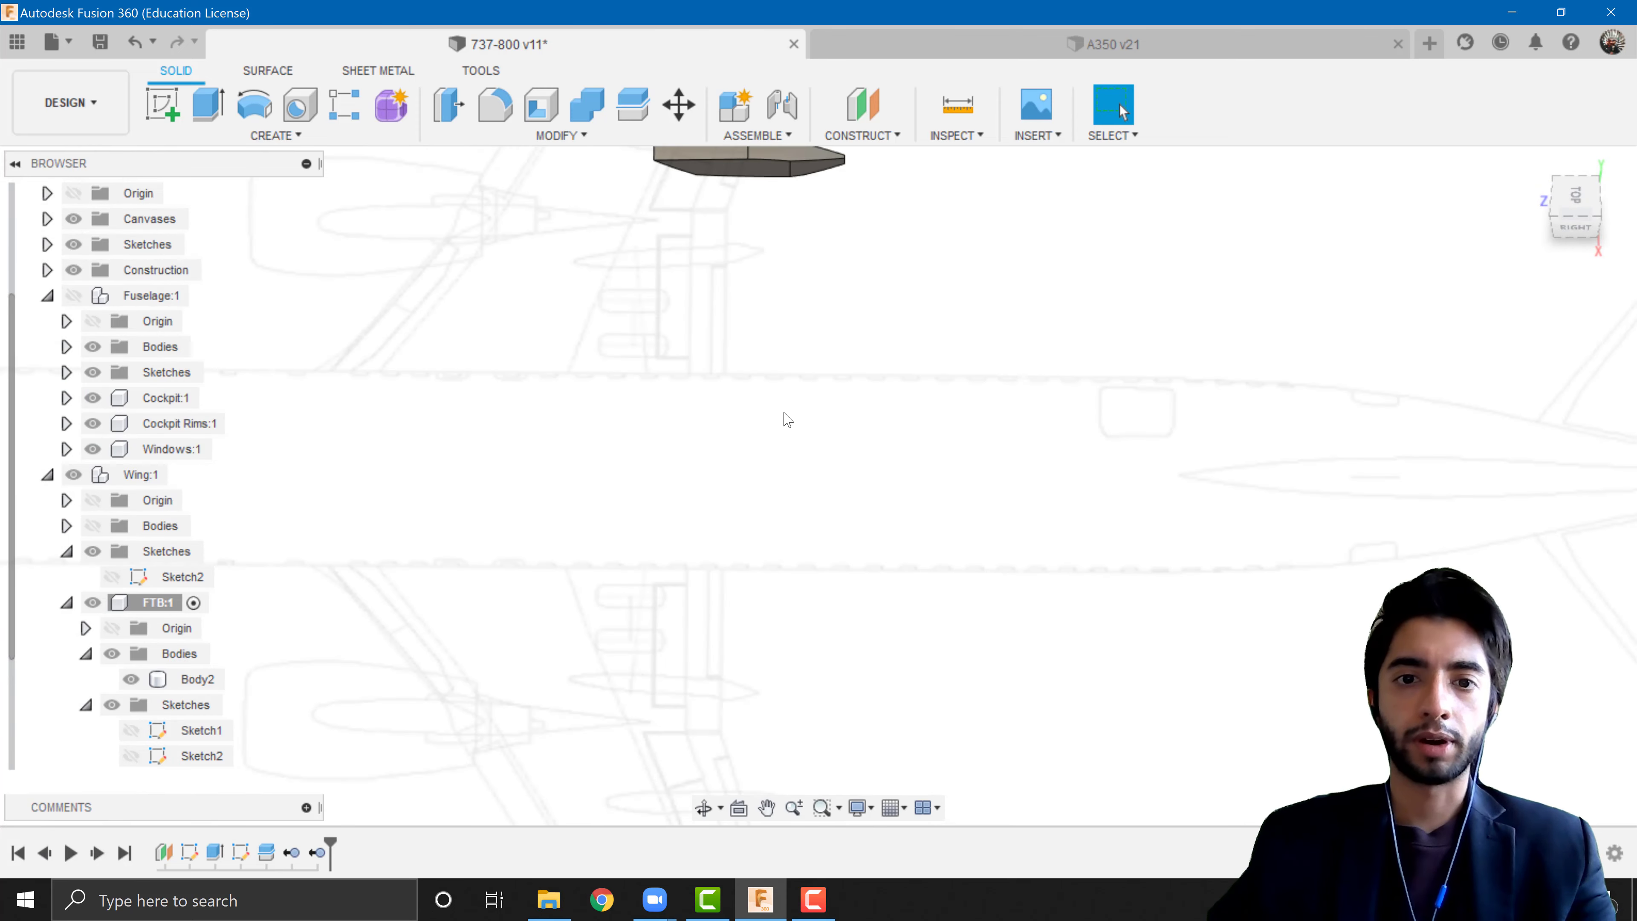
{"action": "middle_click_drag", "start_coordinate": [786, 420], "coordinate": [764, 718]}
{"action": "scroll", "coordinate": [789, 561], "scroll_direction": "up", "scroll_amount": 3}
{"action": "scroll", "coordinate": [798, 568], "scroll_direction": "up", "scroll_amount": 5}
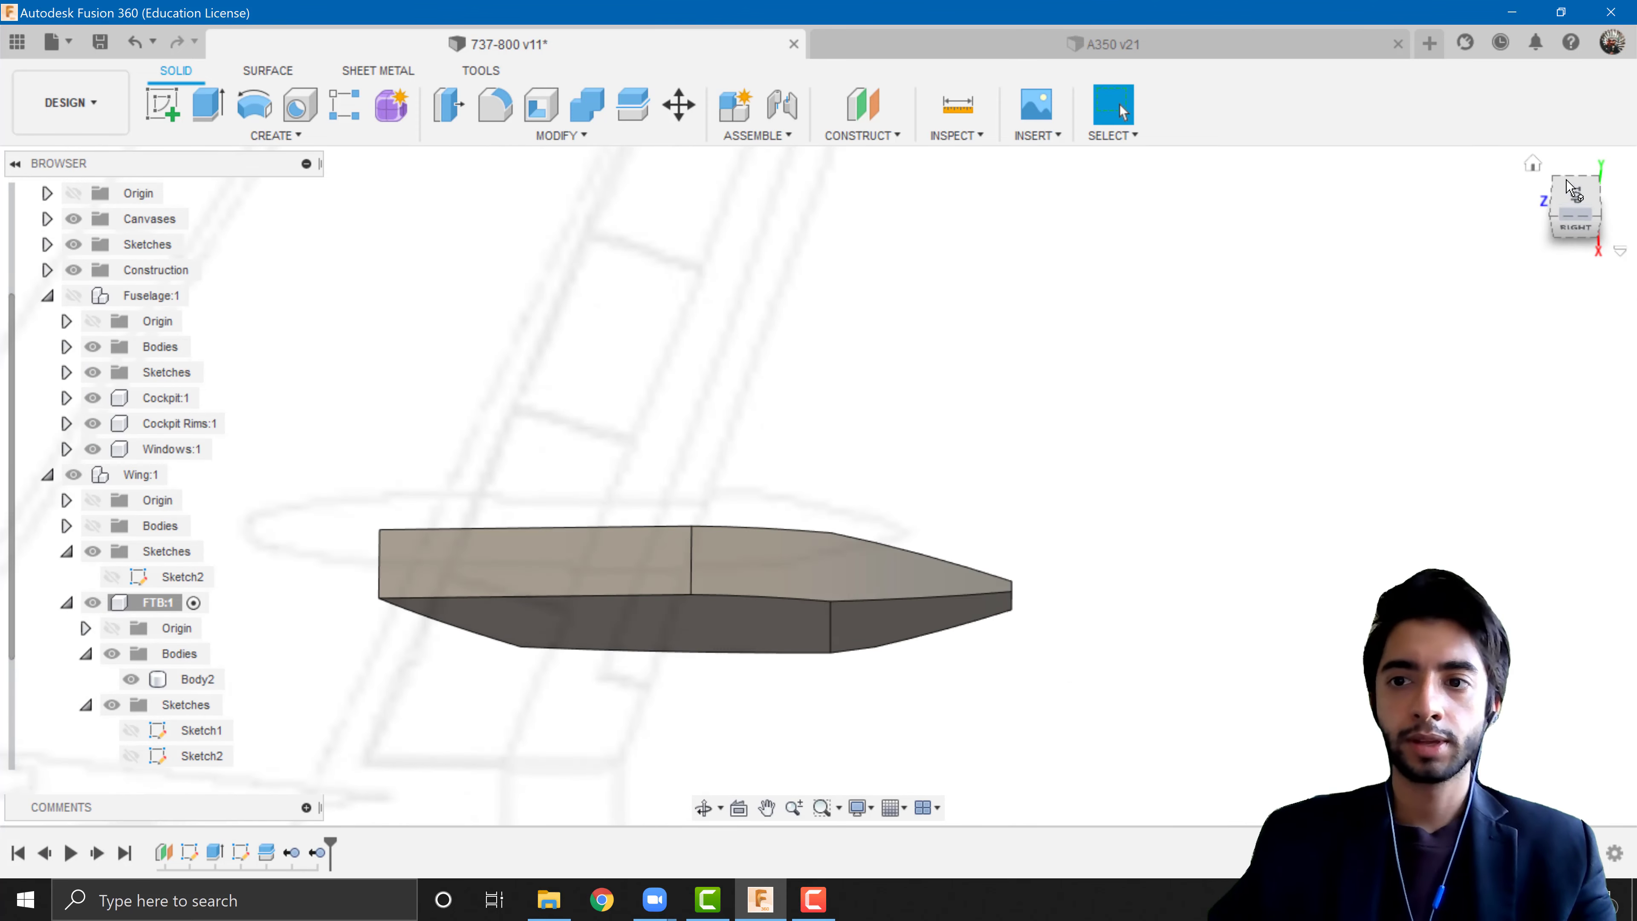
{"action": "left_click", "coordinate": [1575, 194]}
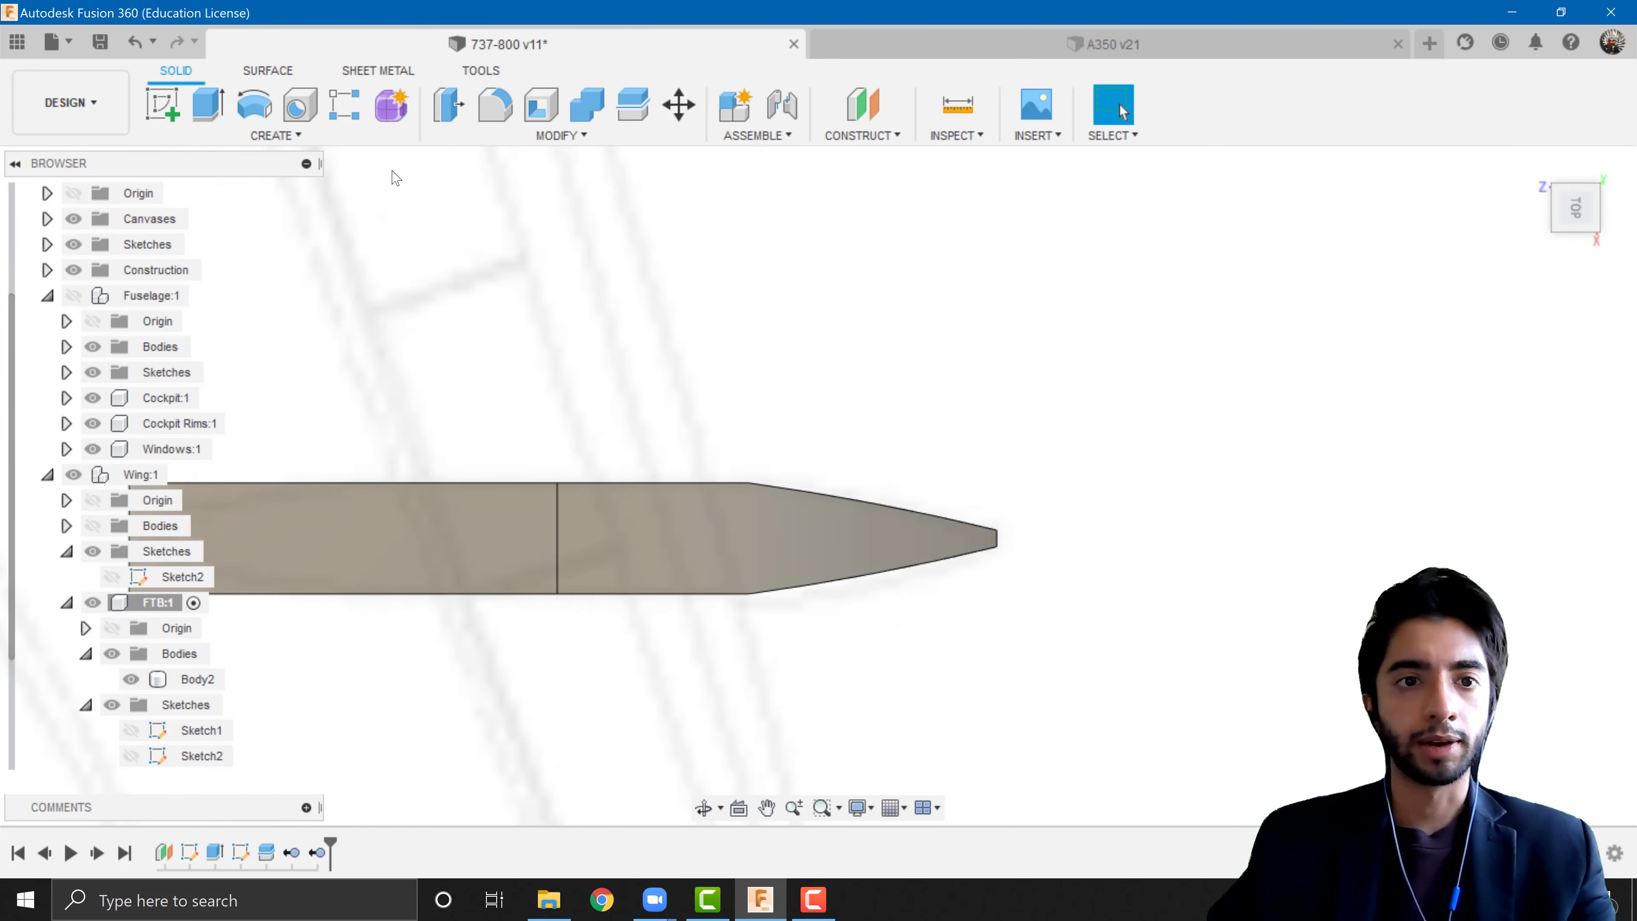
{"action": "left_click", "coordinate": [495, 105]}
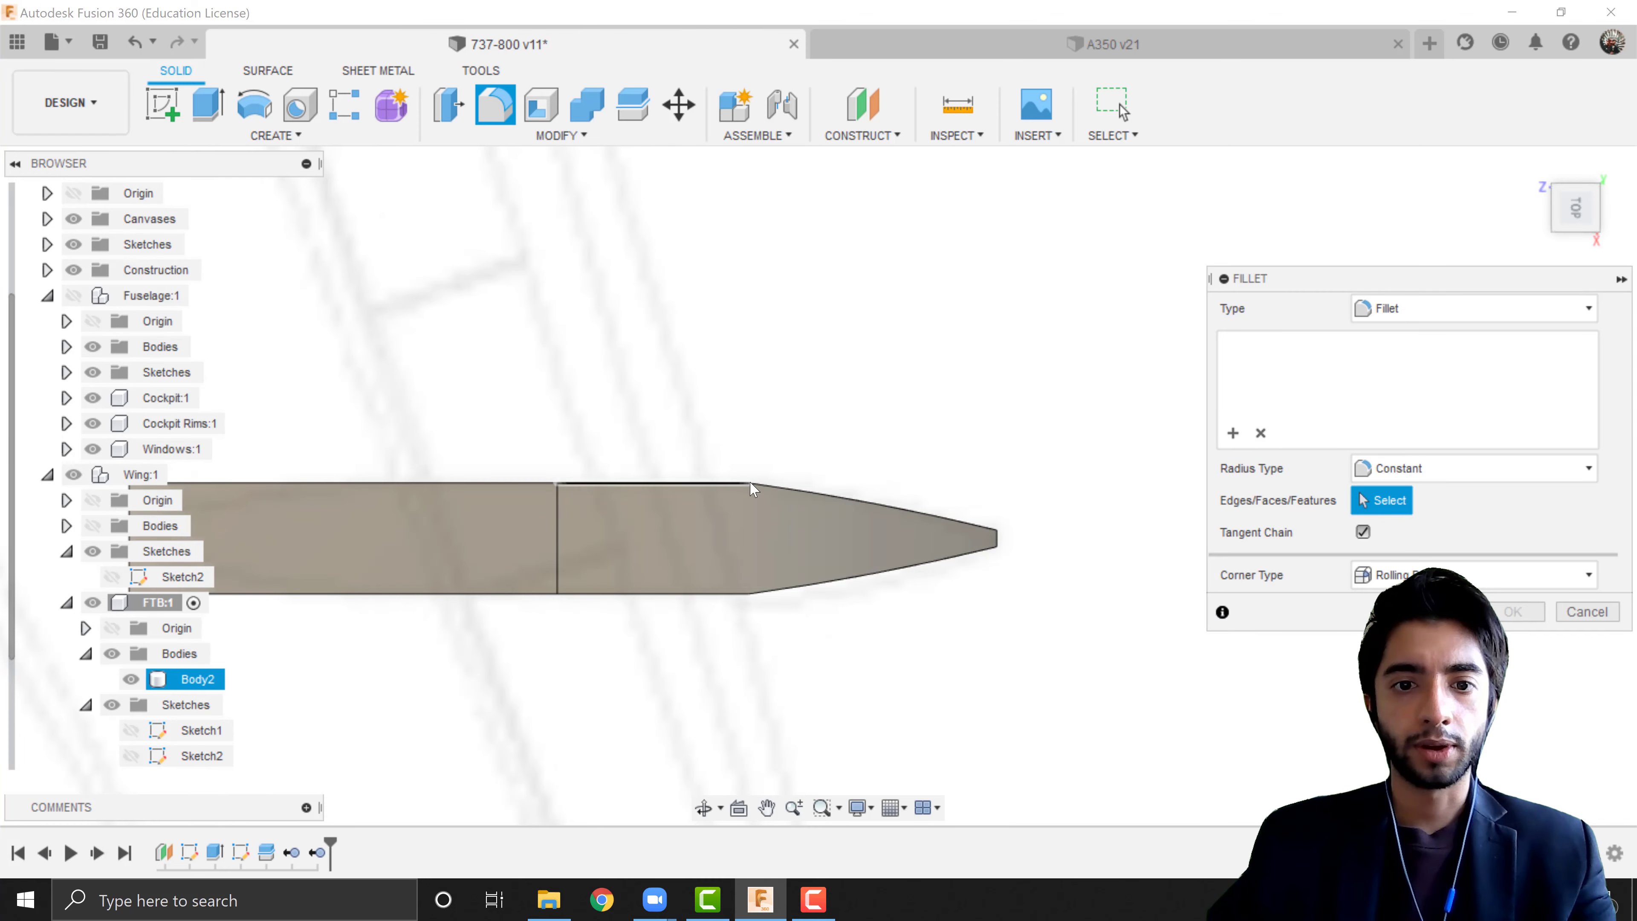
{"action": "middle_click_drag", "start_coordinate": [761, 482], "coordinate": [806, 268], "text": "shift"}
{"action": "scroll", "coordinate": [756, 551], "scroll_direction": "down", "scroll_amount": 6}
{"action": "scroll", "coordinate": [792, 484], "scroll_direction": "up", "scroll_amount": 3}
{"action": "scroll", "coordinate": [792, 483], "scroll_direction": "up", "scroll_amount": 3}
{"action": "left_click", "coordinate": [859, 389]}
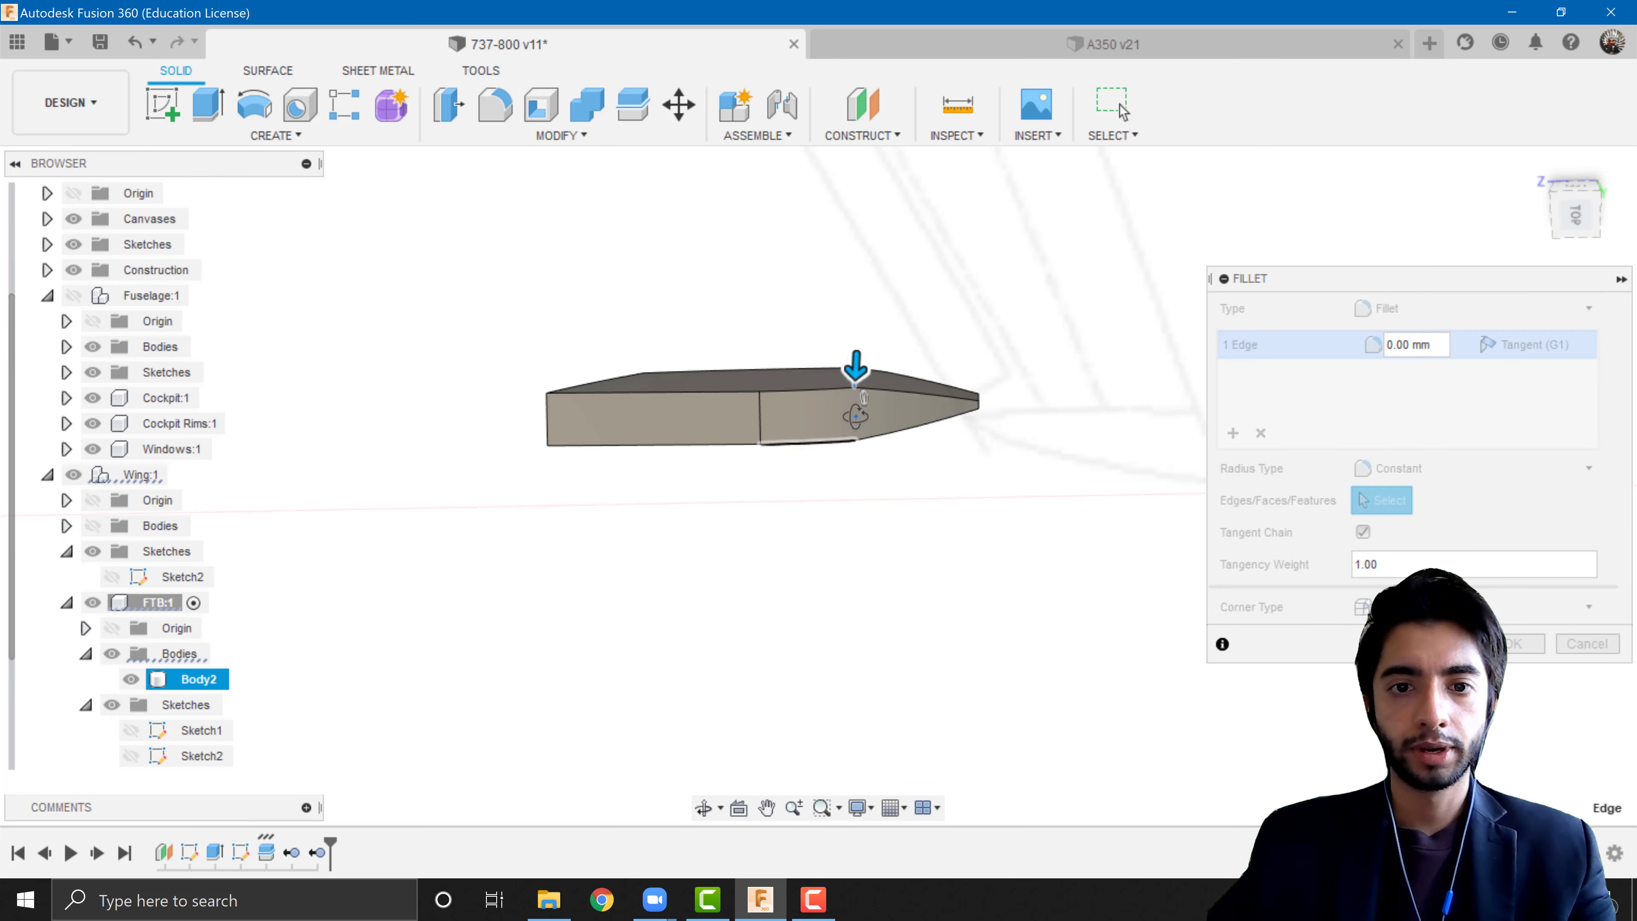
{"action": "middle_click_drag", "start_coordinate": [851, 361], "coordinate": [855, 432], "text": "shift"}
{"action": "left_click", "coordinate": [857, 460]}
{"action": "left_click_drag", "start_coordinate": [851, 432], "coordinate": [850, 430]}
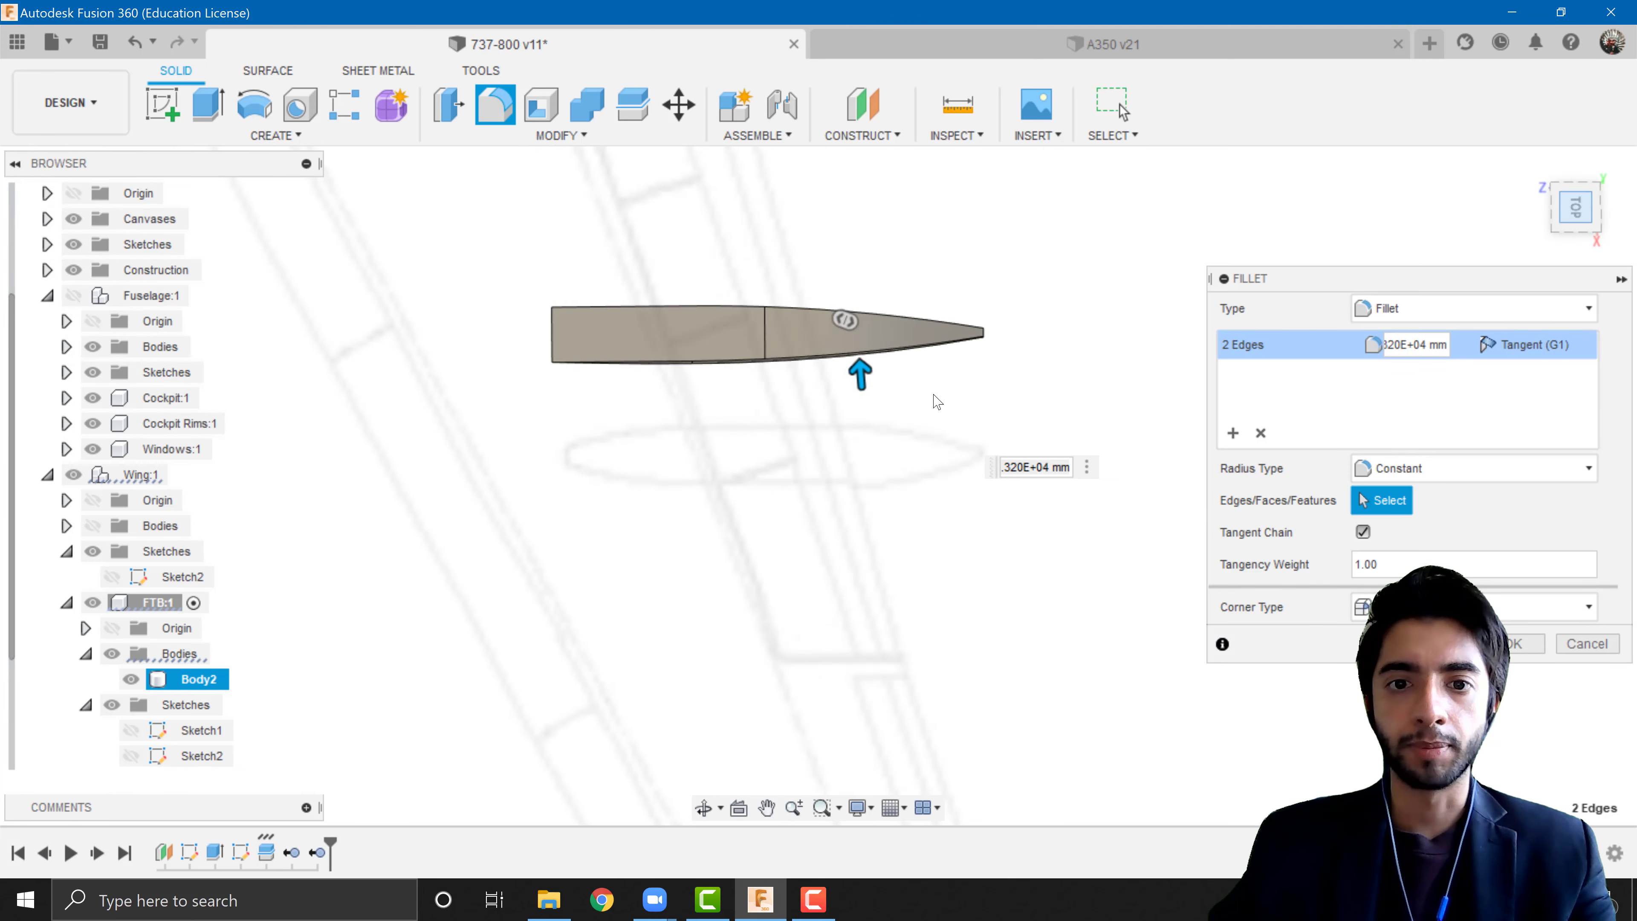
{"action": "scroll", "coordinate": [837, 461], "scroll_direction": "up", "scroll_amount": 5}
{"action": "left_click_drag", "start_coordinate": [838, 461], "coordinate": [842, 461]}
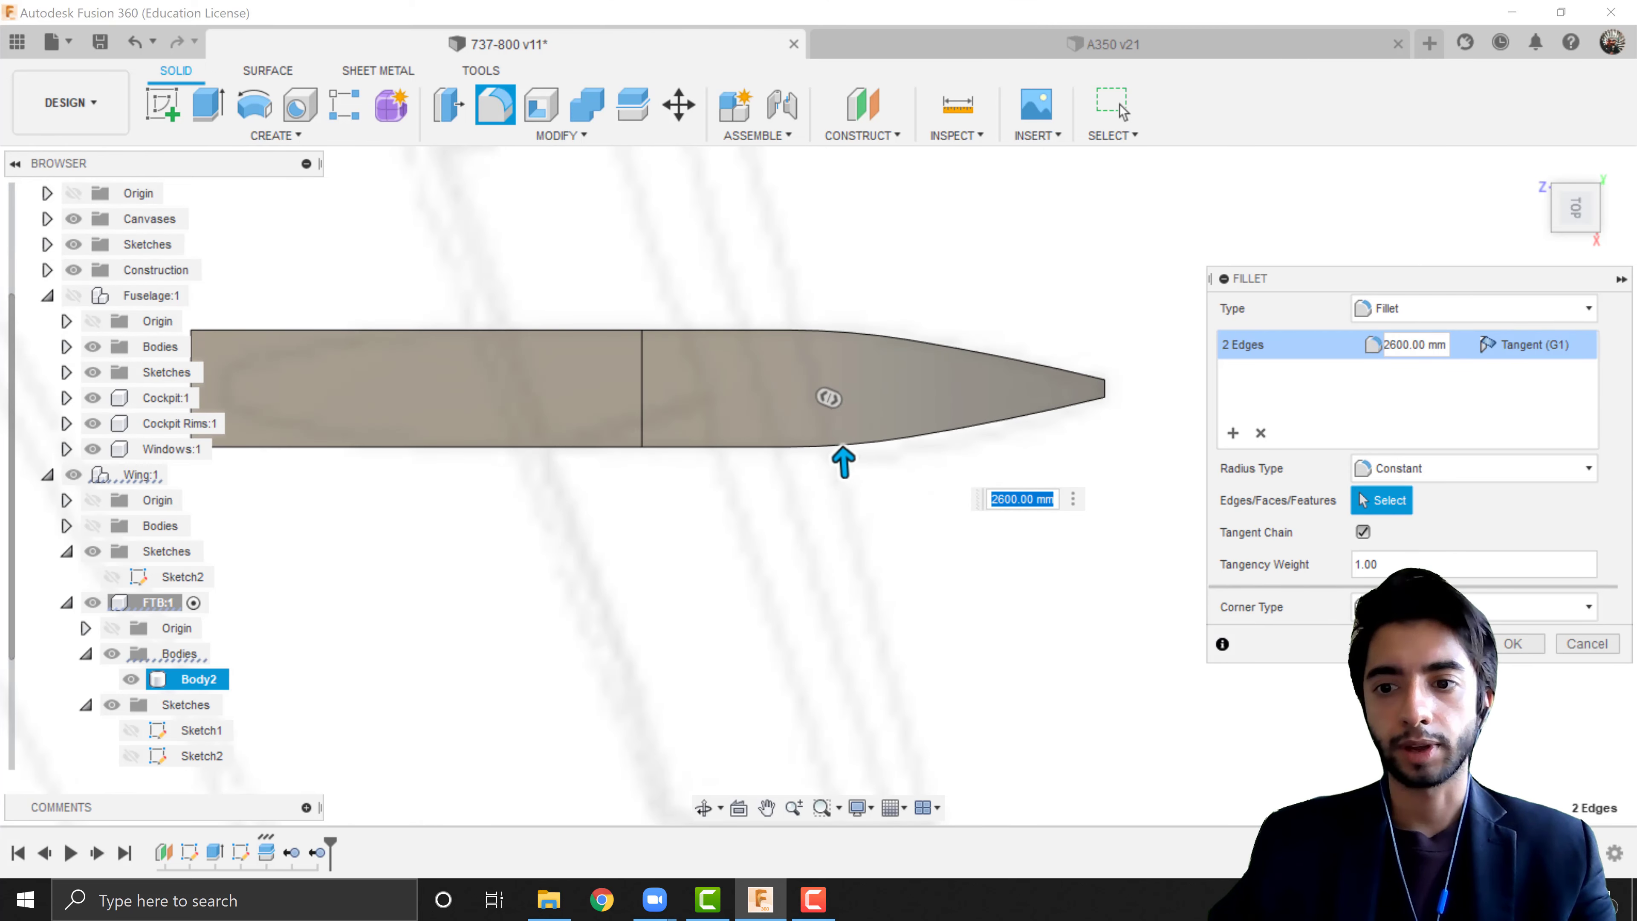
{"action": "key", "text": "Return"}
{"action": "scroll", "coordinate": [700, 476], "scroll_direction": "down", "scroll_amount": 3}
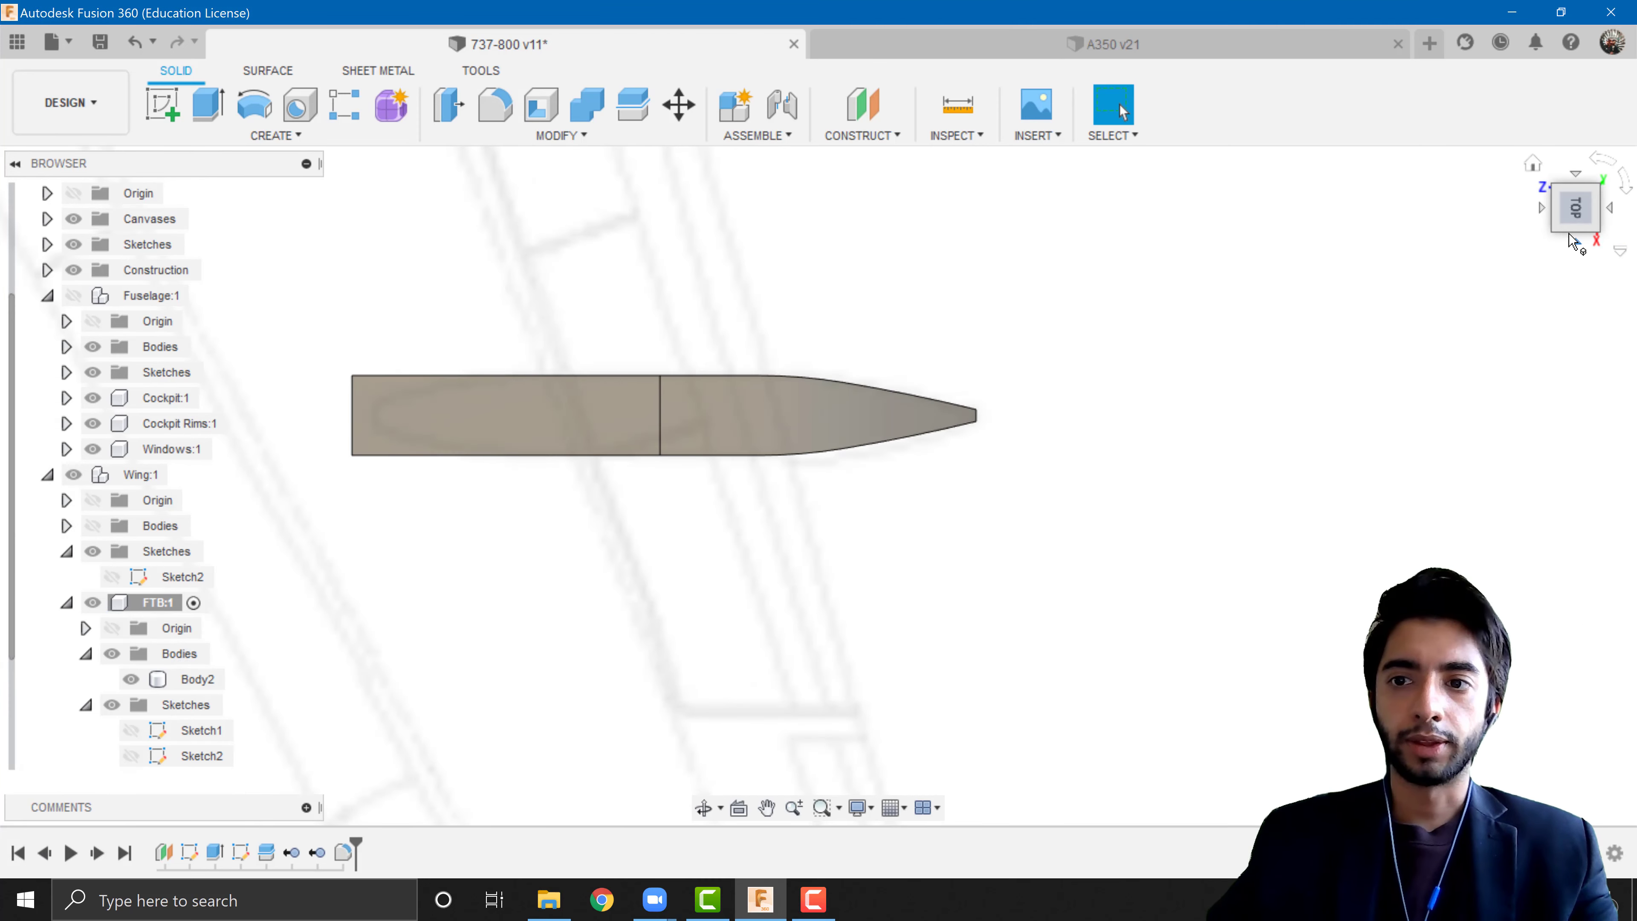
{"action": "left_click", "coordinate": [1580, 245]}
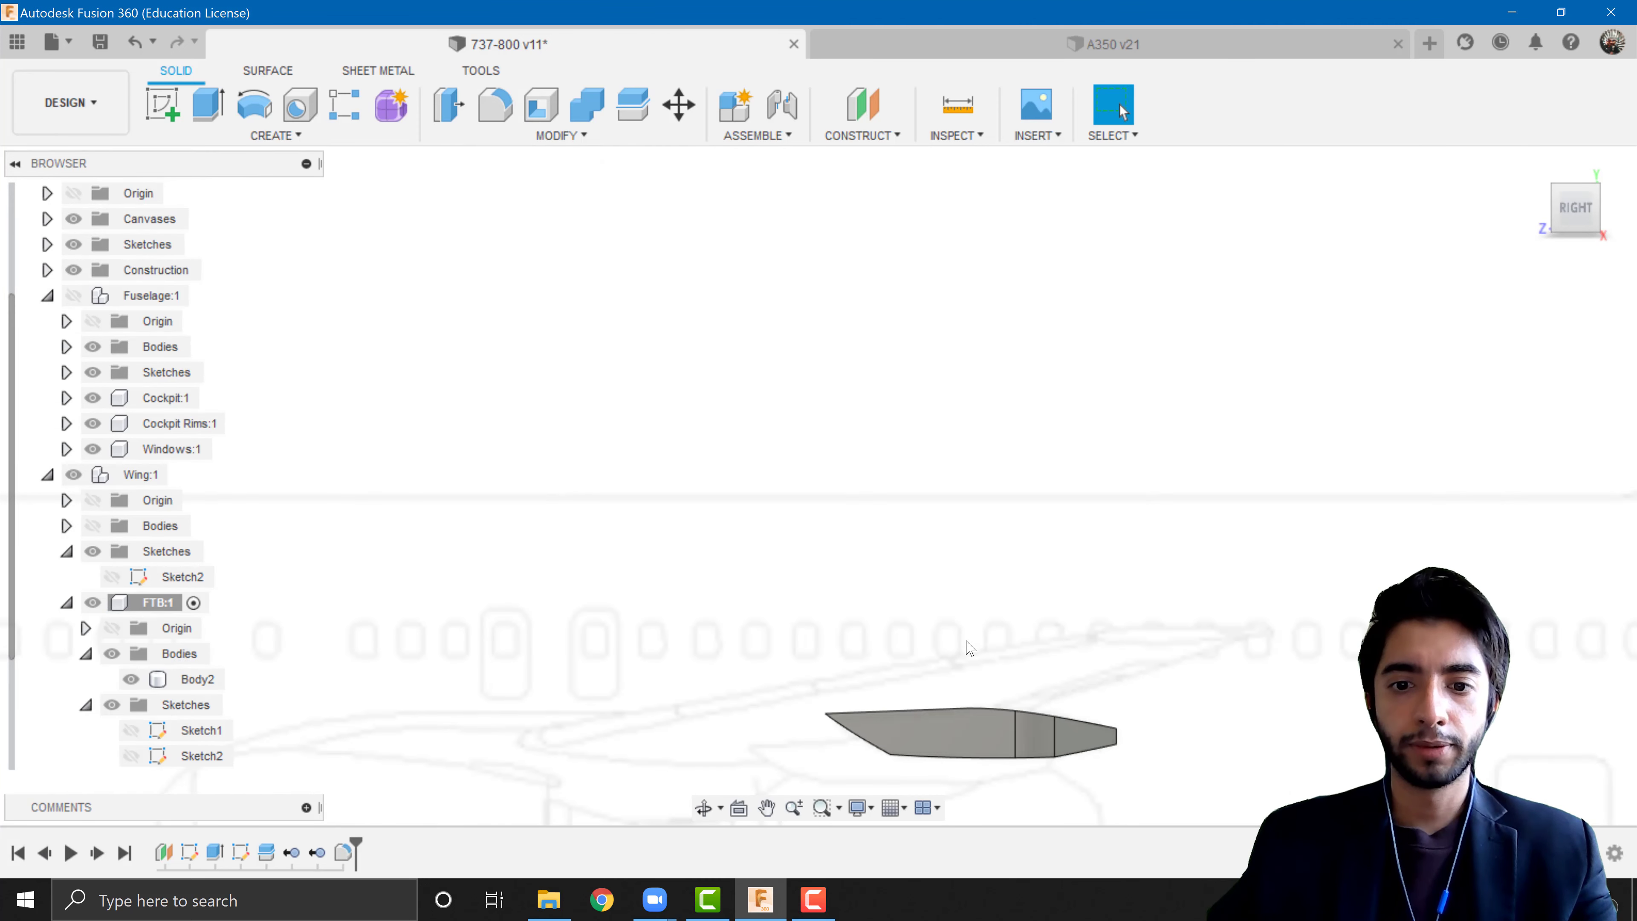
{"action": "scroll", "coordinate": [891, 516], "scroll_direction": "up", "scroll_amount": 3}
{"action": "left_click", "coordinate": [487, 119]}
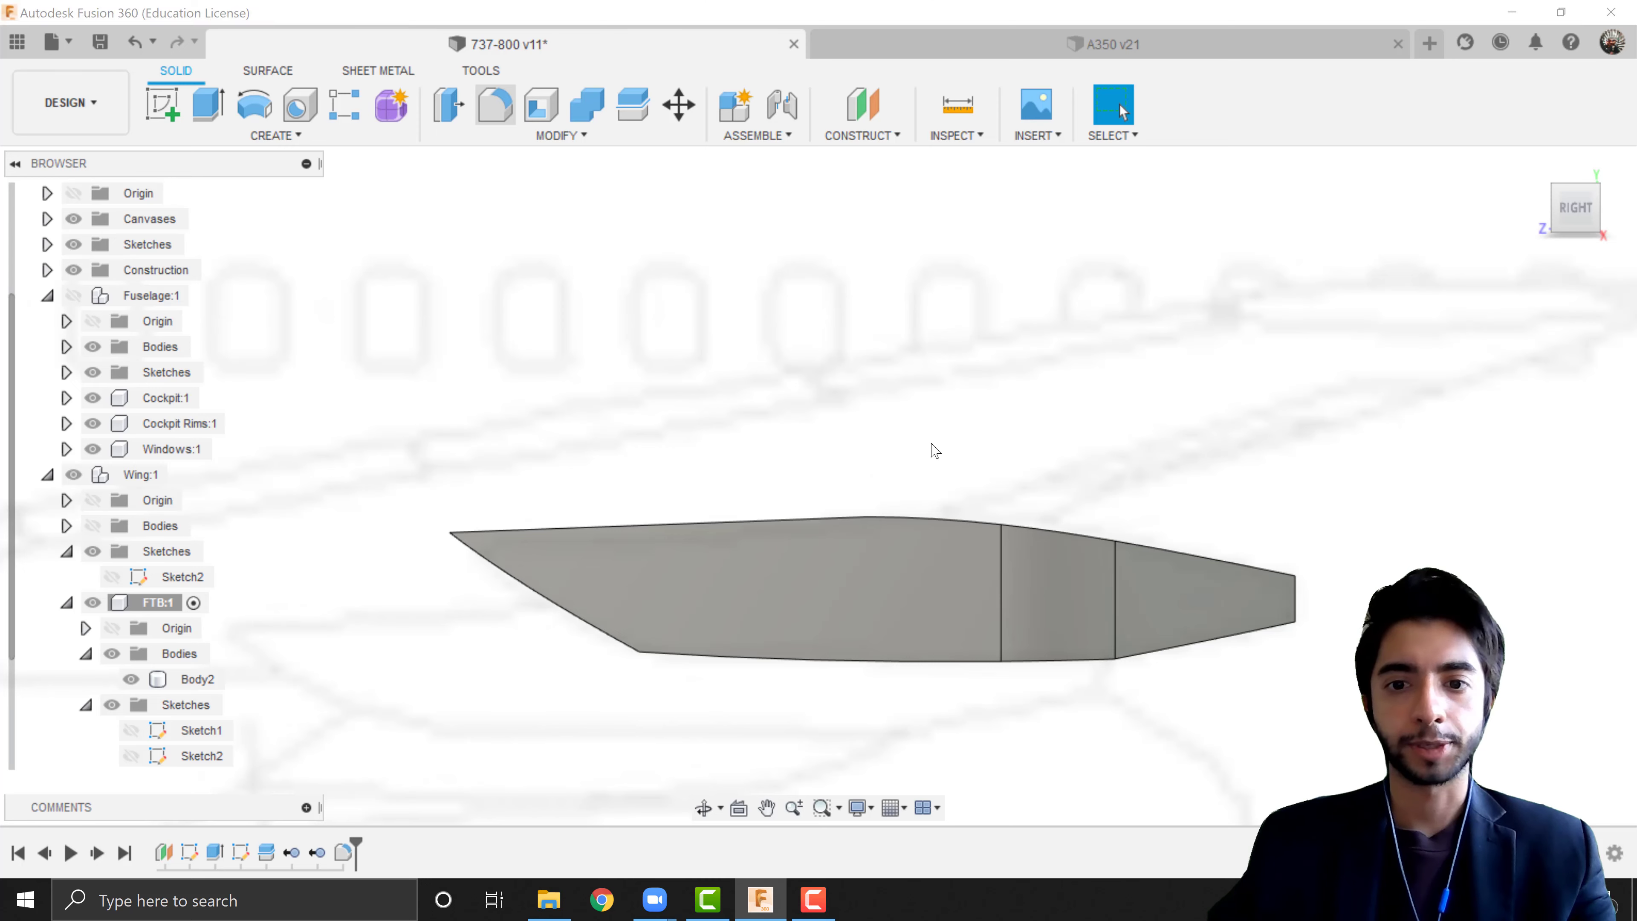
{"action": "scroll", "coordinate": [928, 455], "scroll_direction": "down", "scroll_amount": 5}
{"action": "scroll", "coordinate": [602, 559], "scroll_direction": "up", "scroll_amount": 5}
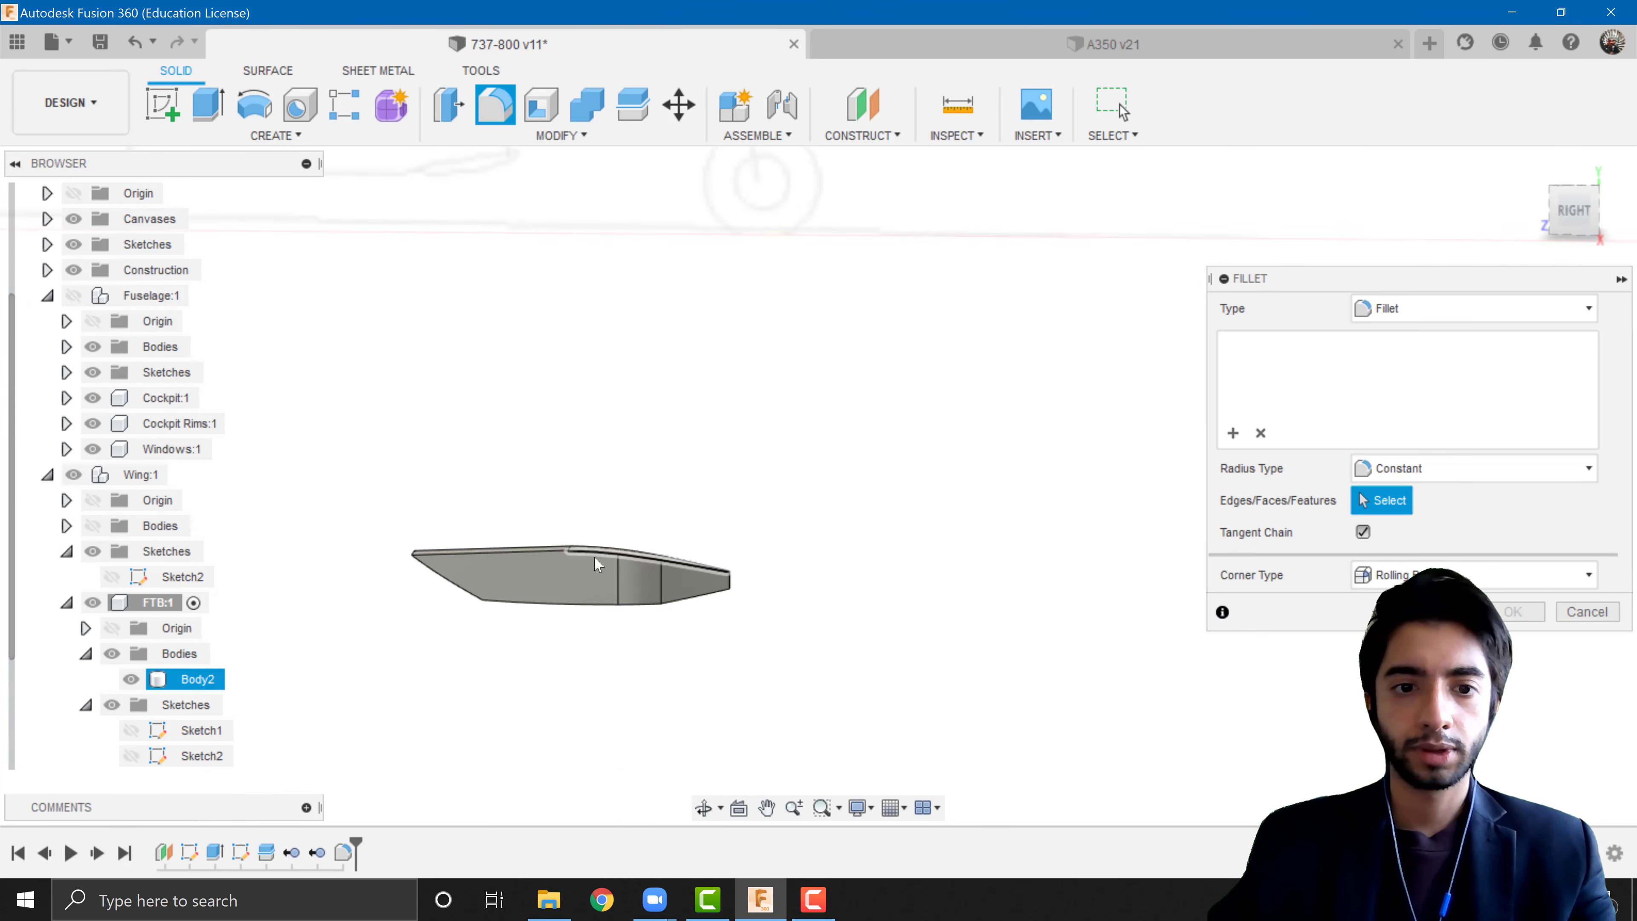
{"action": "left_click", "coordinate": [546, 526]}
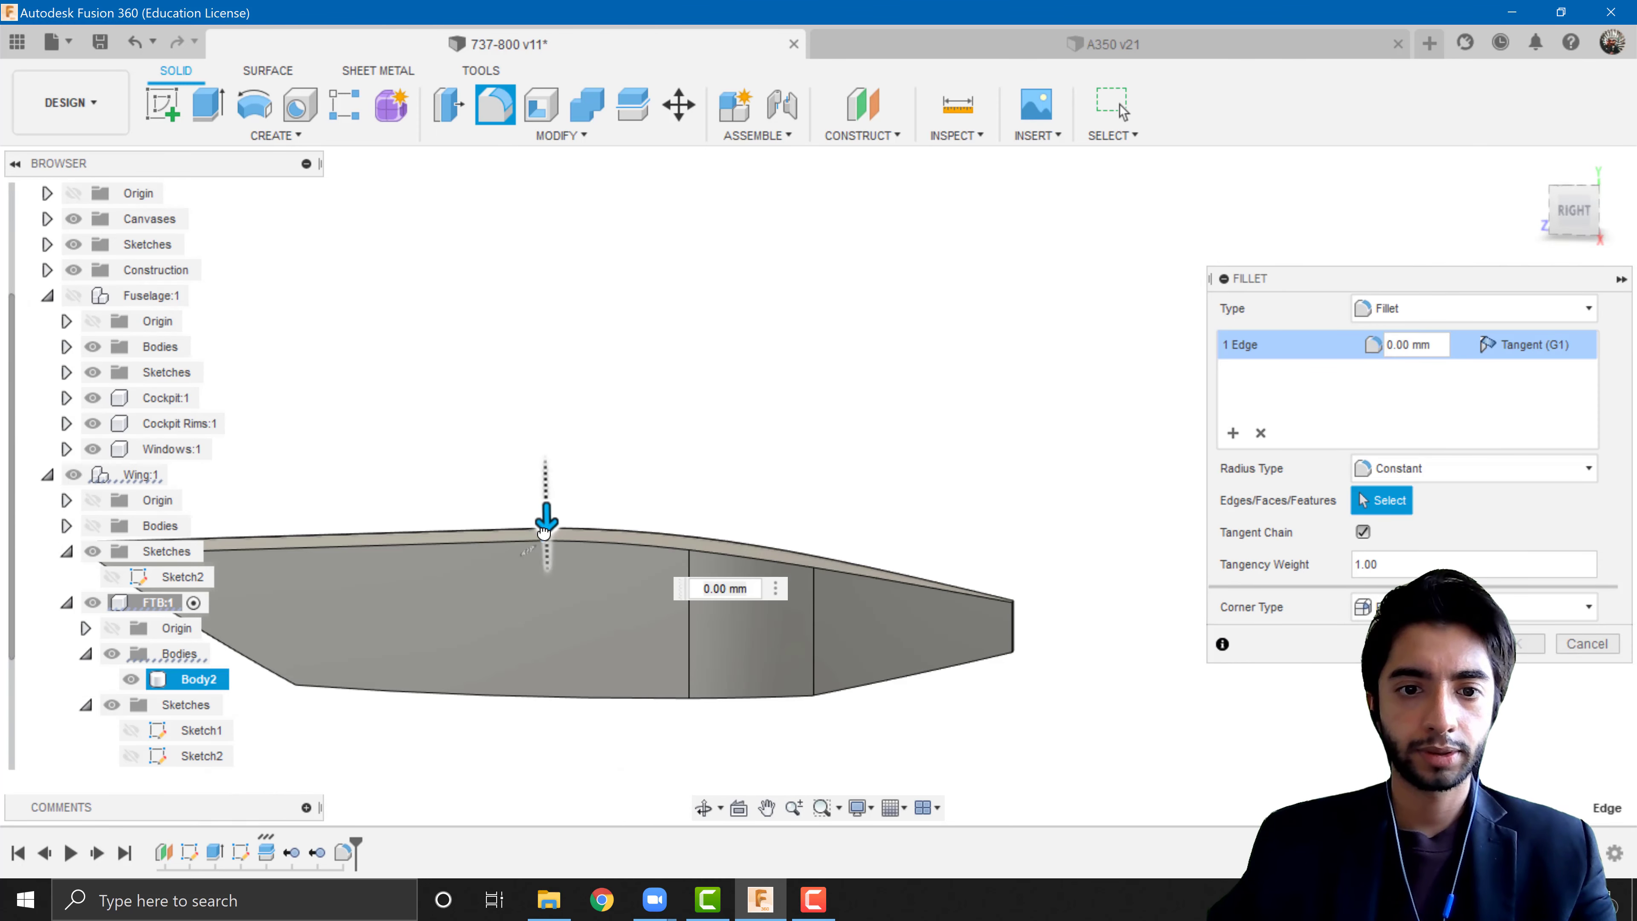
{"action": "scroll", "coordinate": [548, 545], "scroll_direction": "up", "scroll_amount": 3}
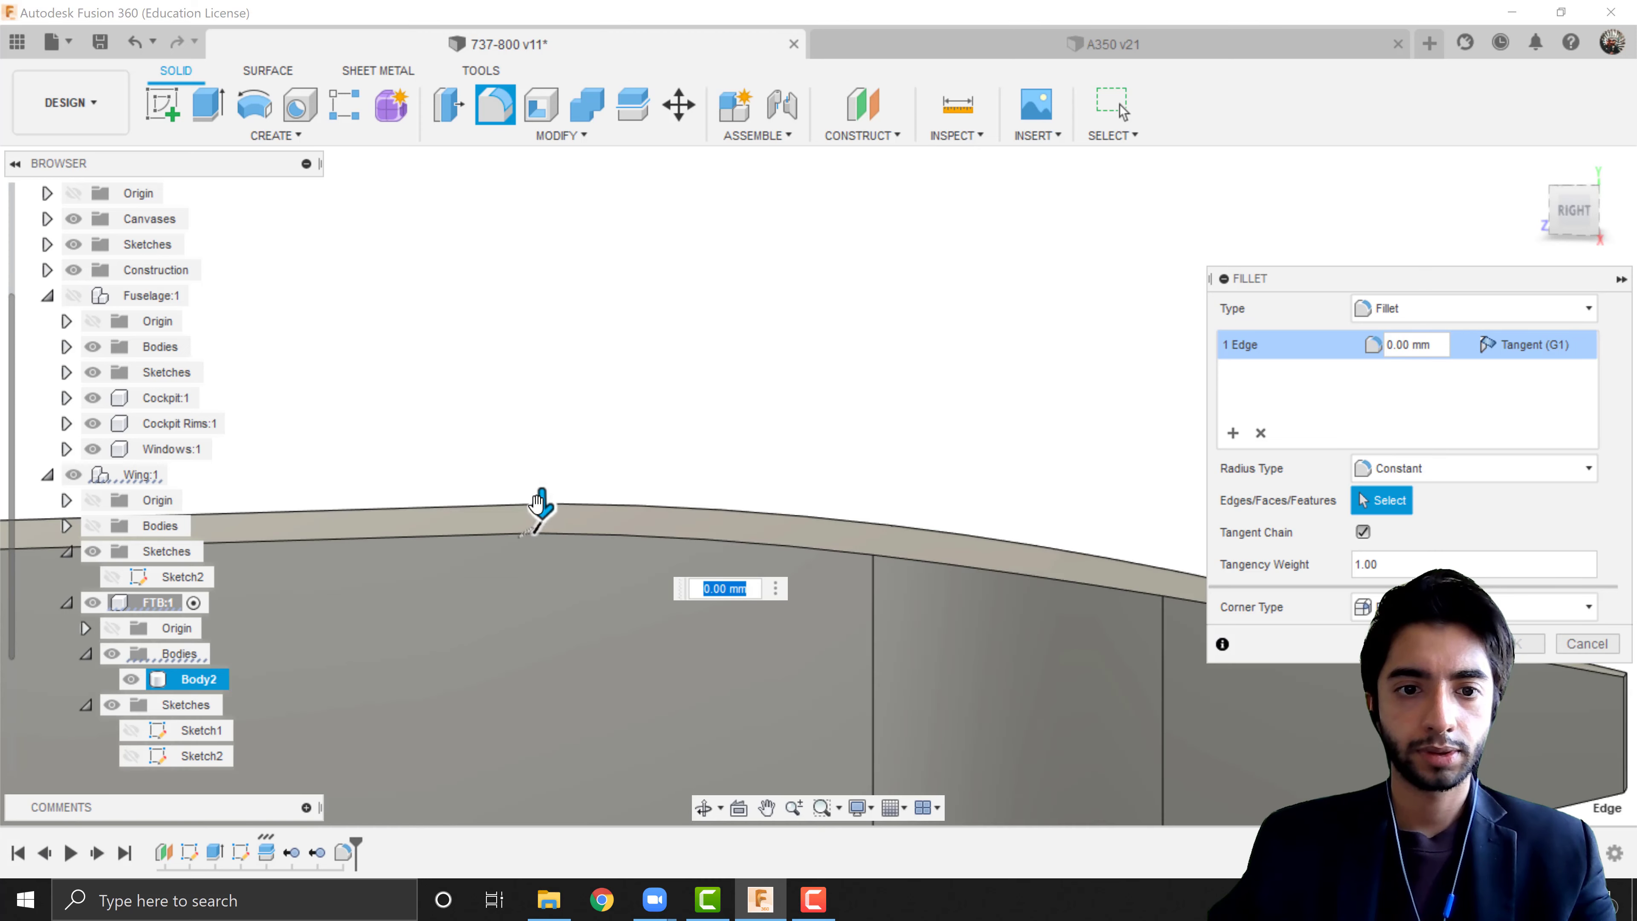
{"action": "left_click_drag", "start_coordinate": [546, 514], "coordinate": [546, 542]}
{"action": "scroll", "coordinate": [546, 541], "scroll_direction": "down", "scroll_amount": 4}
{"action": "middle_click_drag", "start_coordinate": [681, 552], "coordinate": [751, 526]}
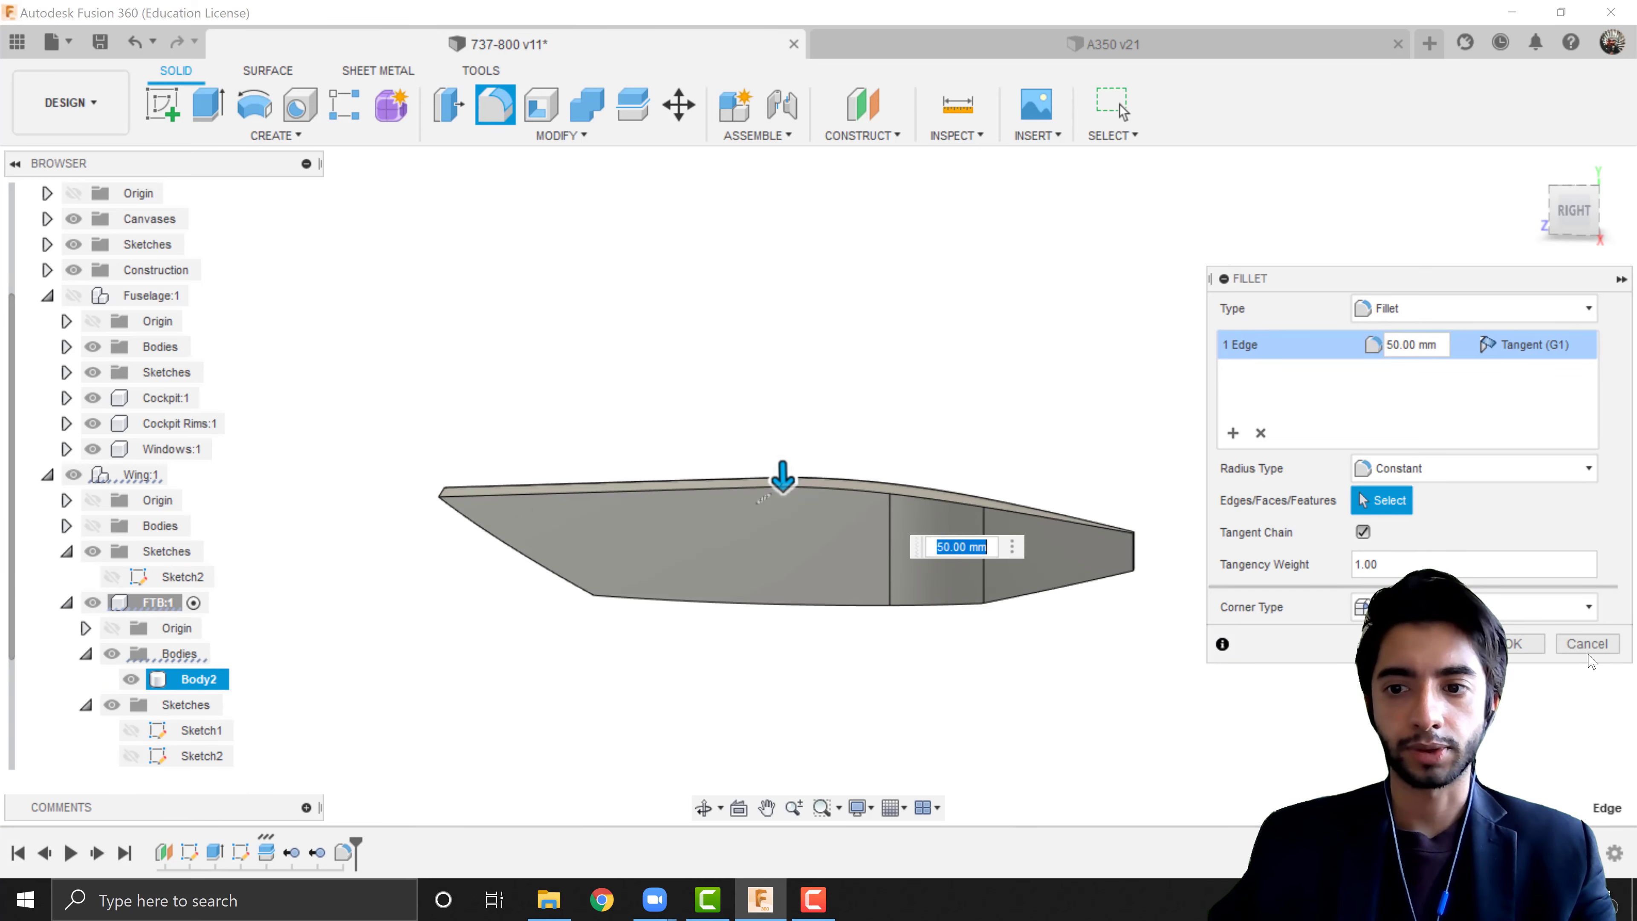
- Fillet the lower front corner edge of the fairing with a 2300 mm radius
{"action": "mouse_move", "coordinate": [1074, 683]}
{"action": "middle_mouse_down", "text": "shift"}
{"action": "mouse_move", "coordinate": [1066, 580]}
{"action": "mouse_move", "coordinate": [1078, 621]}
{"action": "middle_mouse_up", "text": "shift"}
{"action": "left_click", "coordinate": [510, 117]}
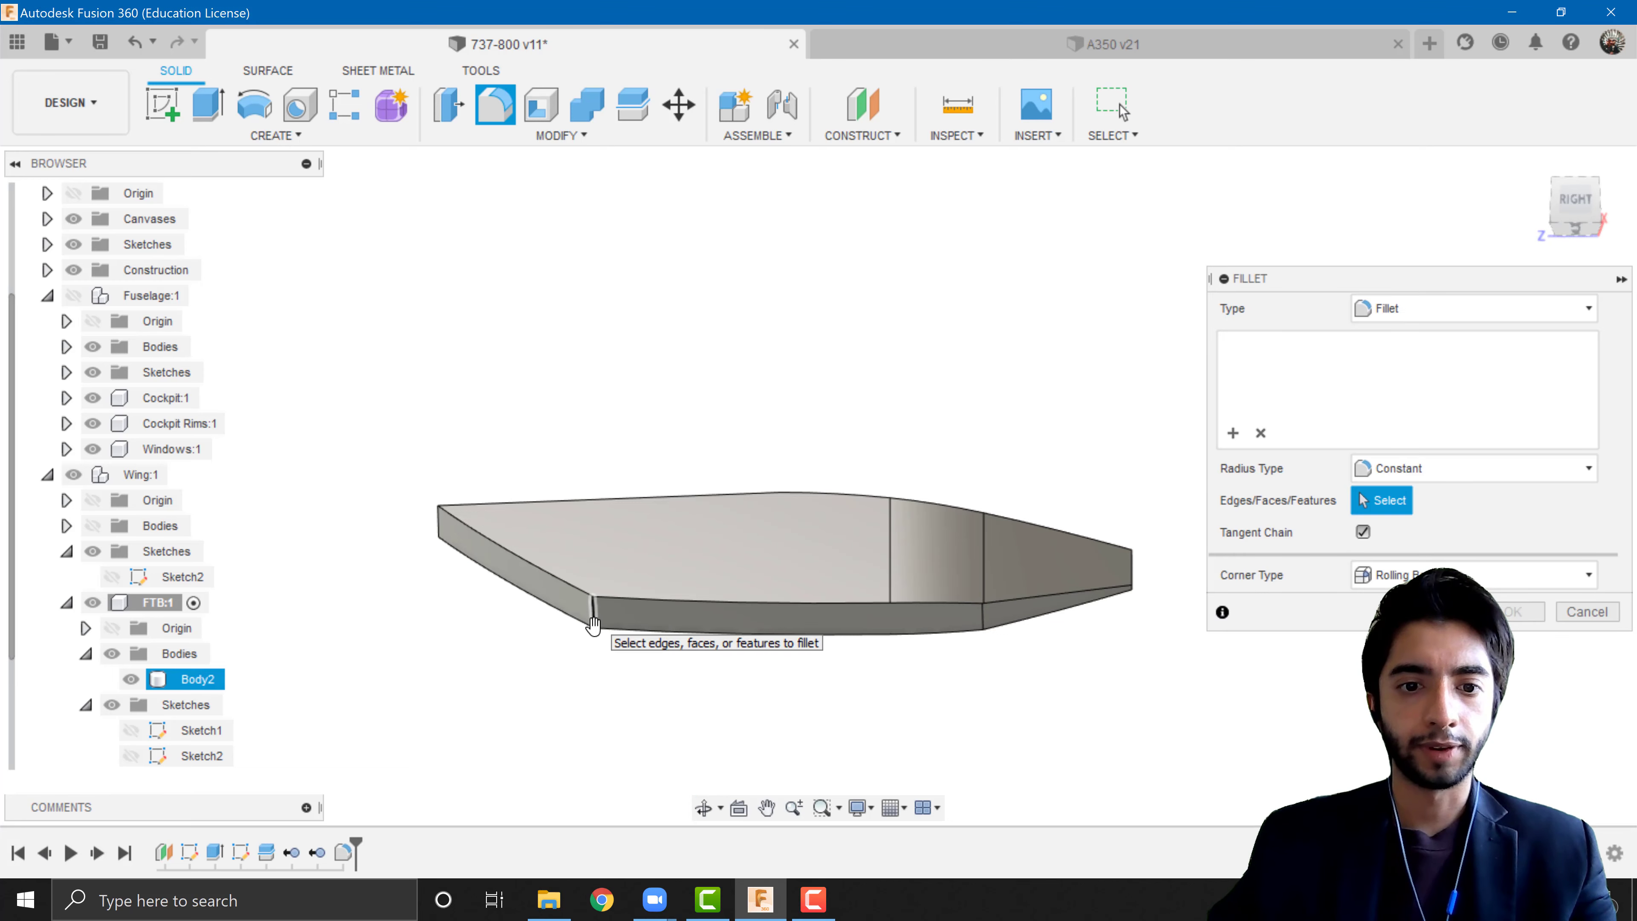
{"action": "left_click", "coordinate": [589, 622]}
{"action": "left_click_drag", "start_coordinate": [590, 623], "coordinate": [589, 625]}
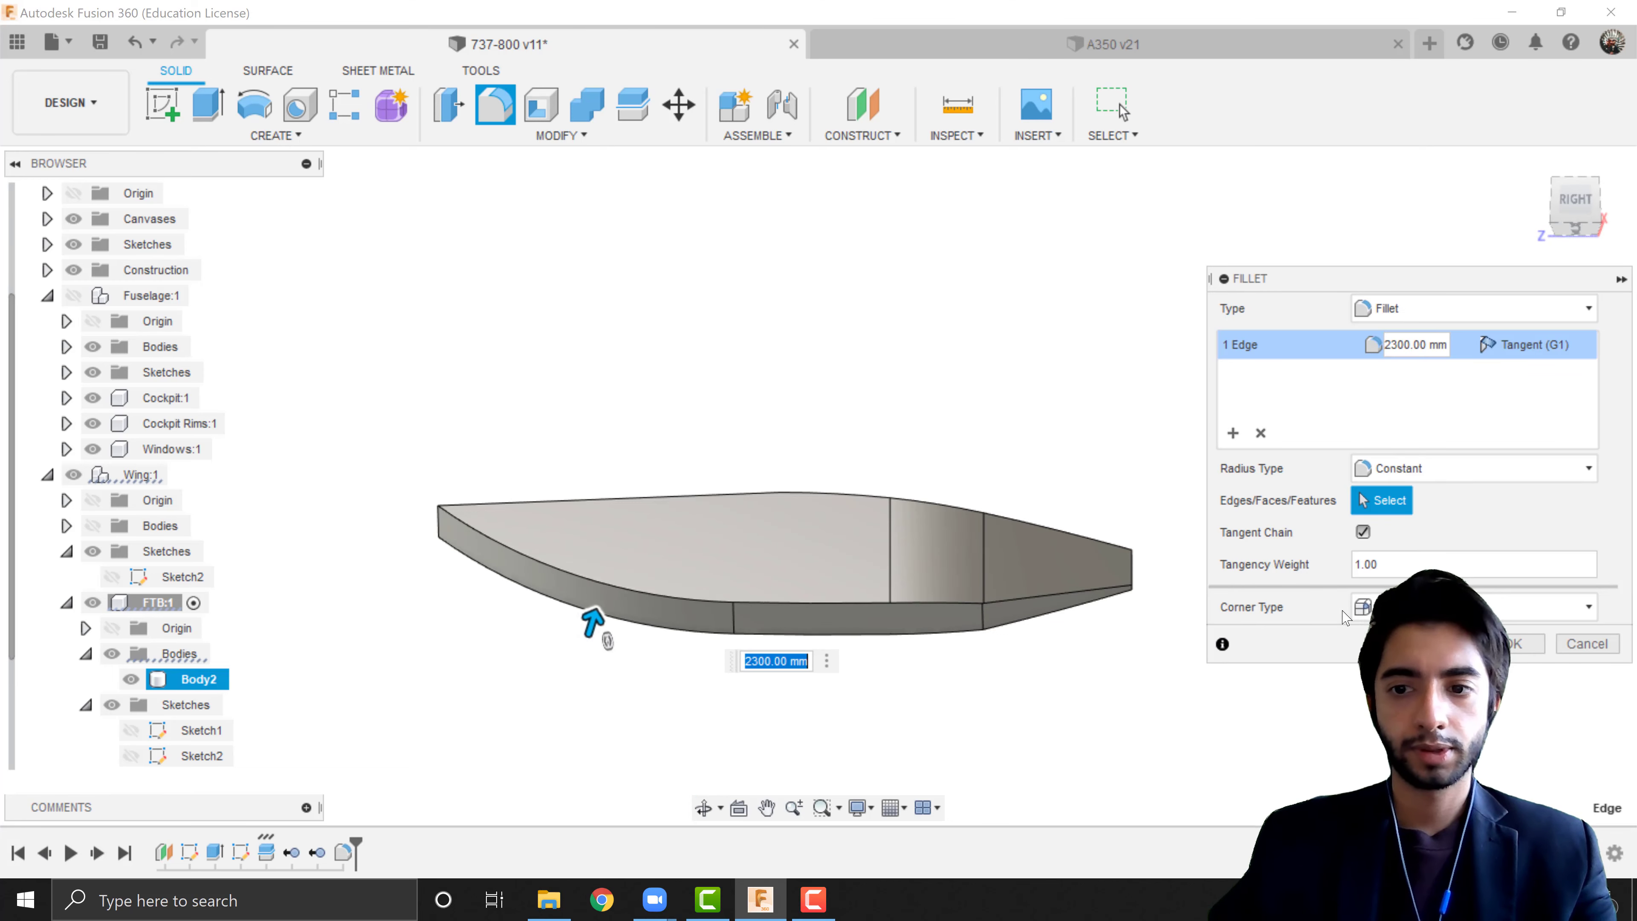
{"action": "left_click", "coordinate": [1527, 644]}
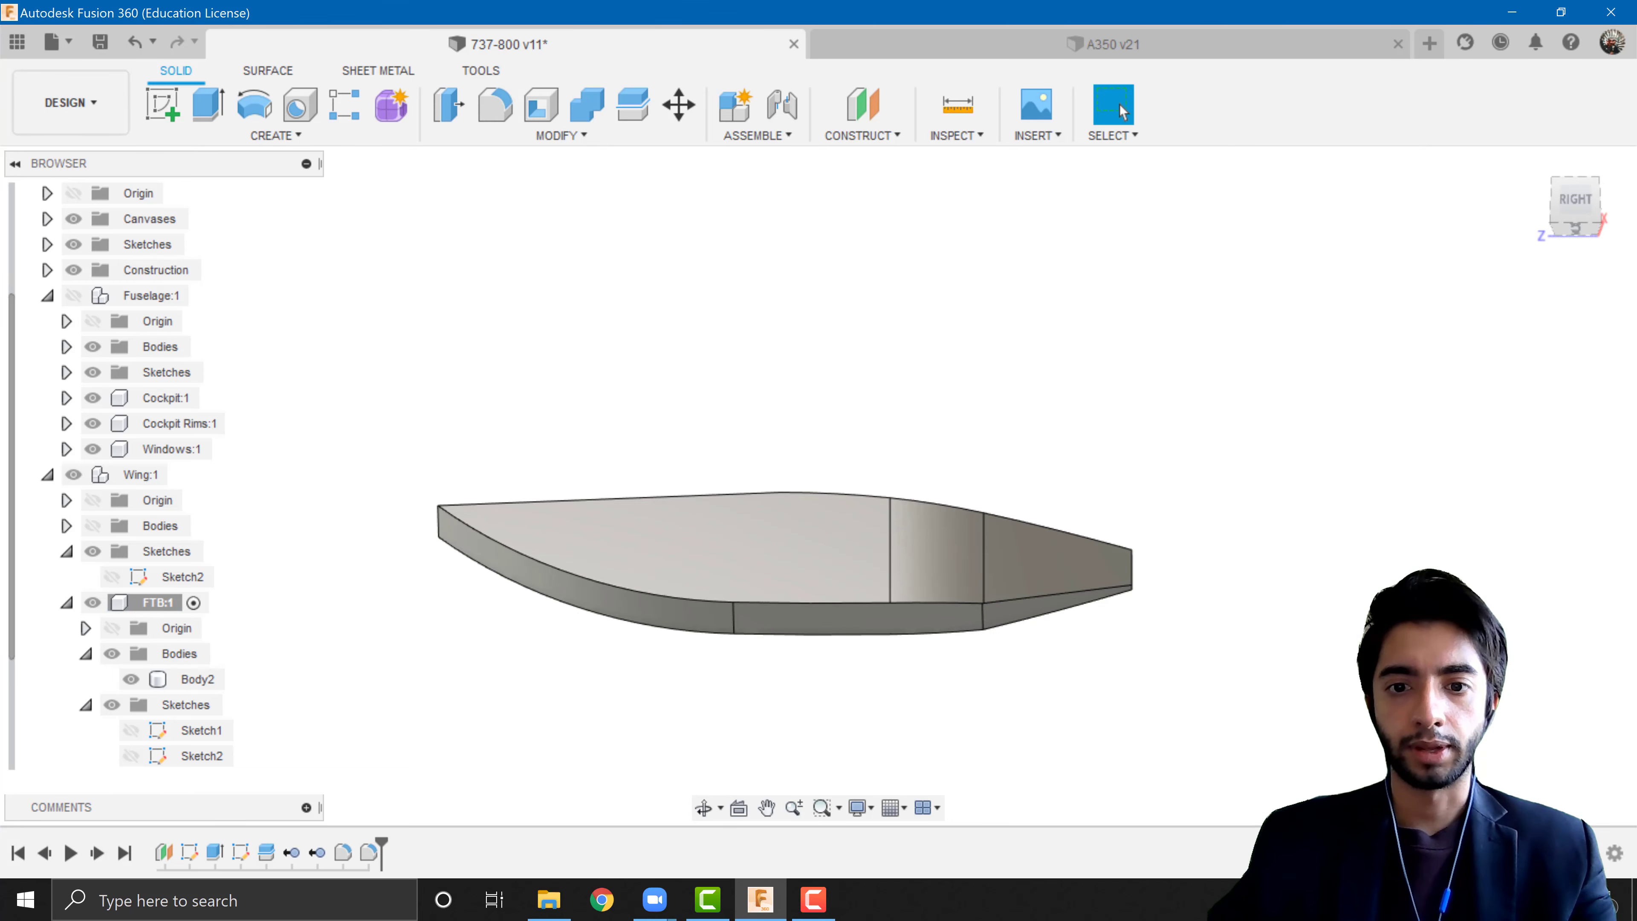
- Show the wing's bodies and activate the Wing component
{"action": "left_click", "coordinate": [1572, 203]}
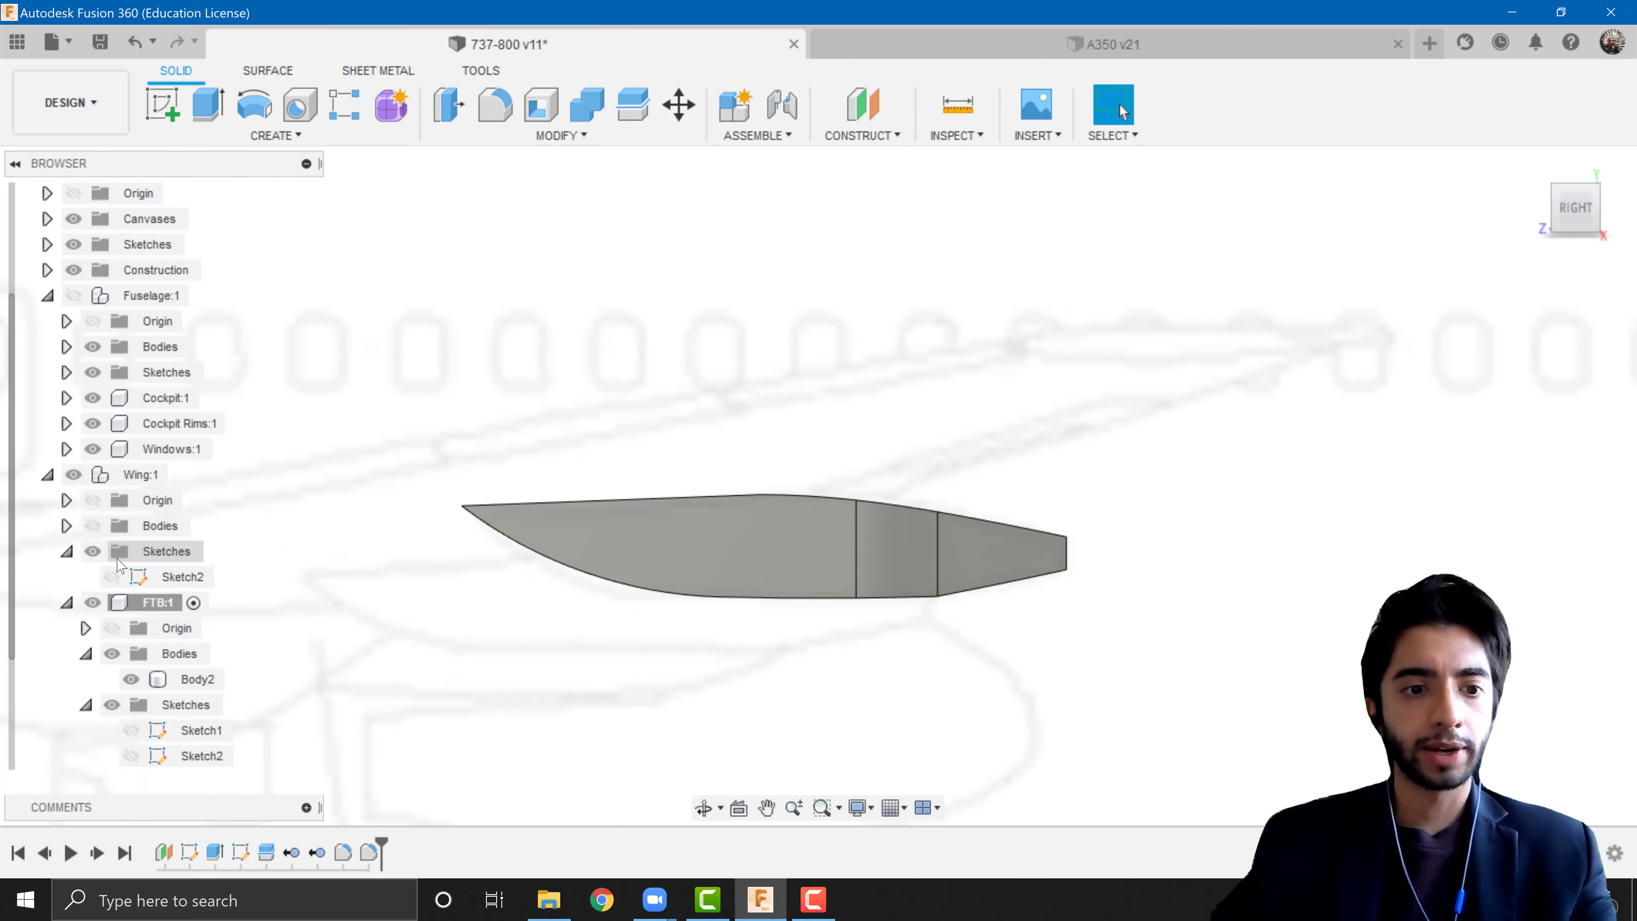
{"action": "left_click", "coordinate": [92, 525]}
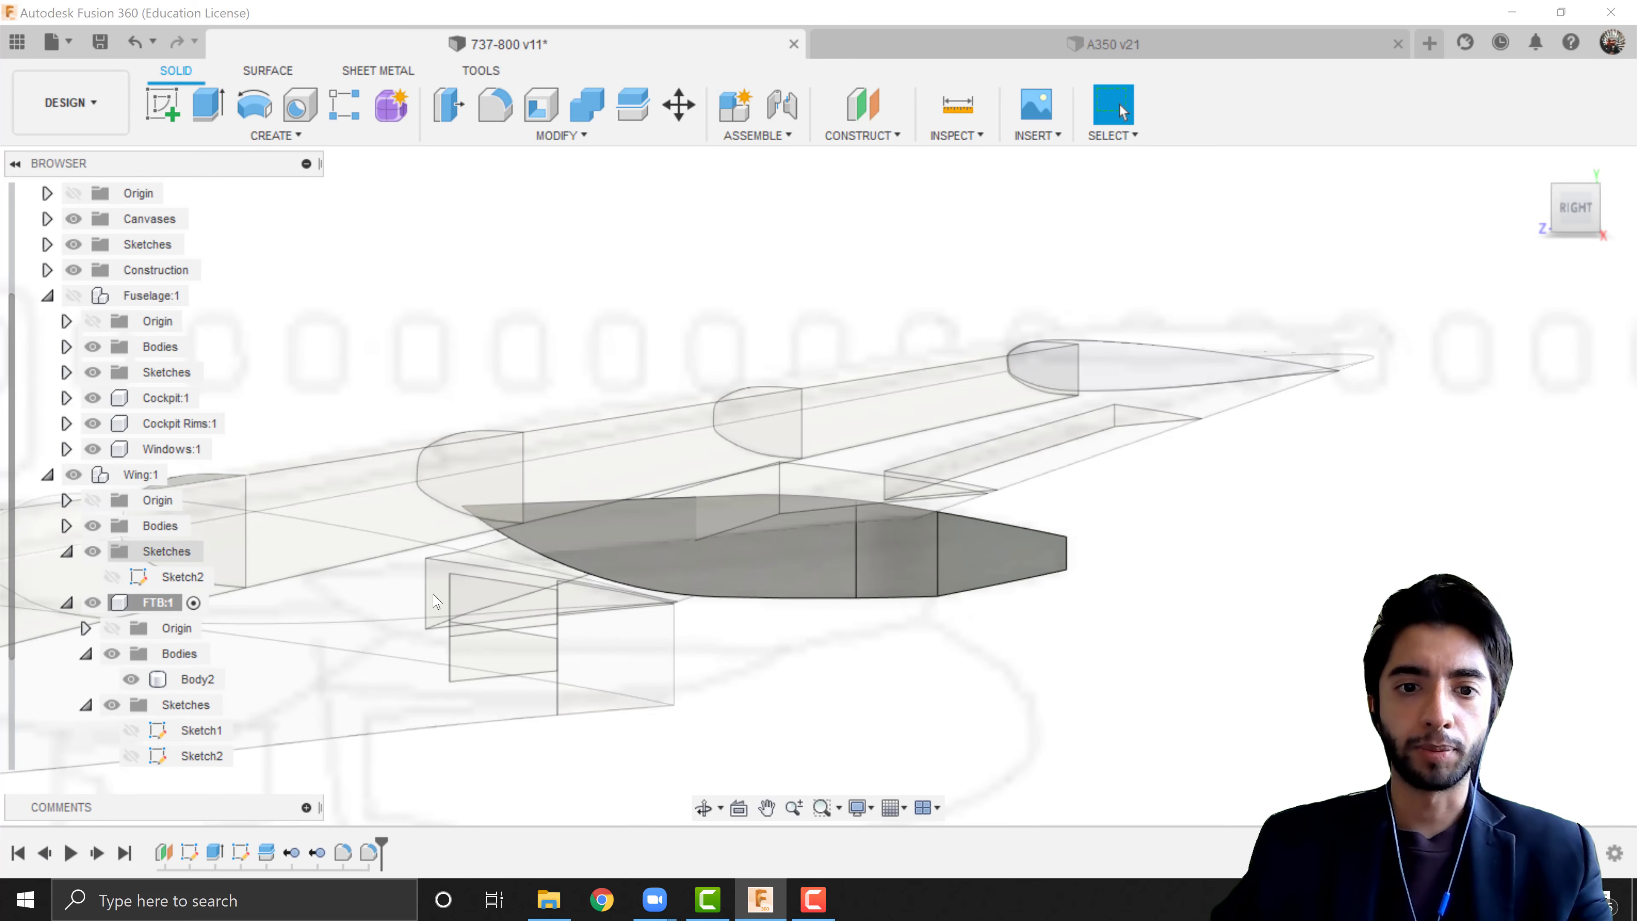
{"action": "double_click", "coordinate": [141, 475]}
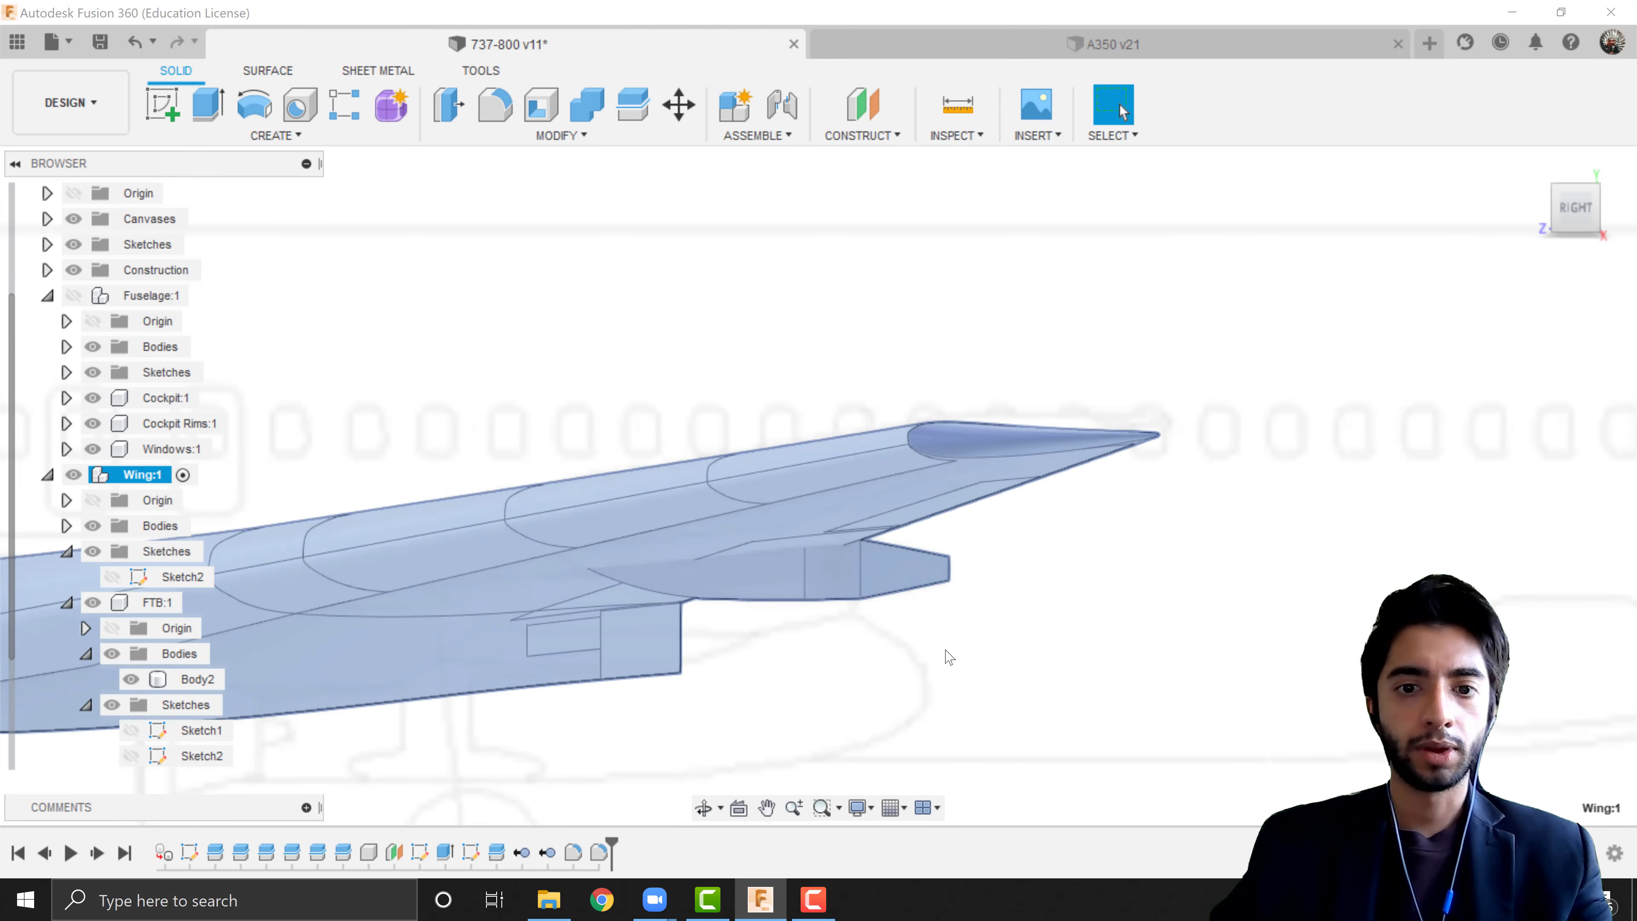
- Move the whole FTB component down beneath the wing by -100 mm along Y
{"action": "middle_click_drag", "start_coordinate": [942, 661], "coordinate": [858, 627], "text": "shift"}
{"action": "scroll", "coordinate": [778, 529], "scroll_direction": "up", "scroll_amount": 5}
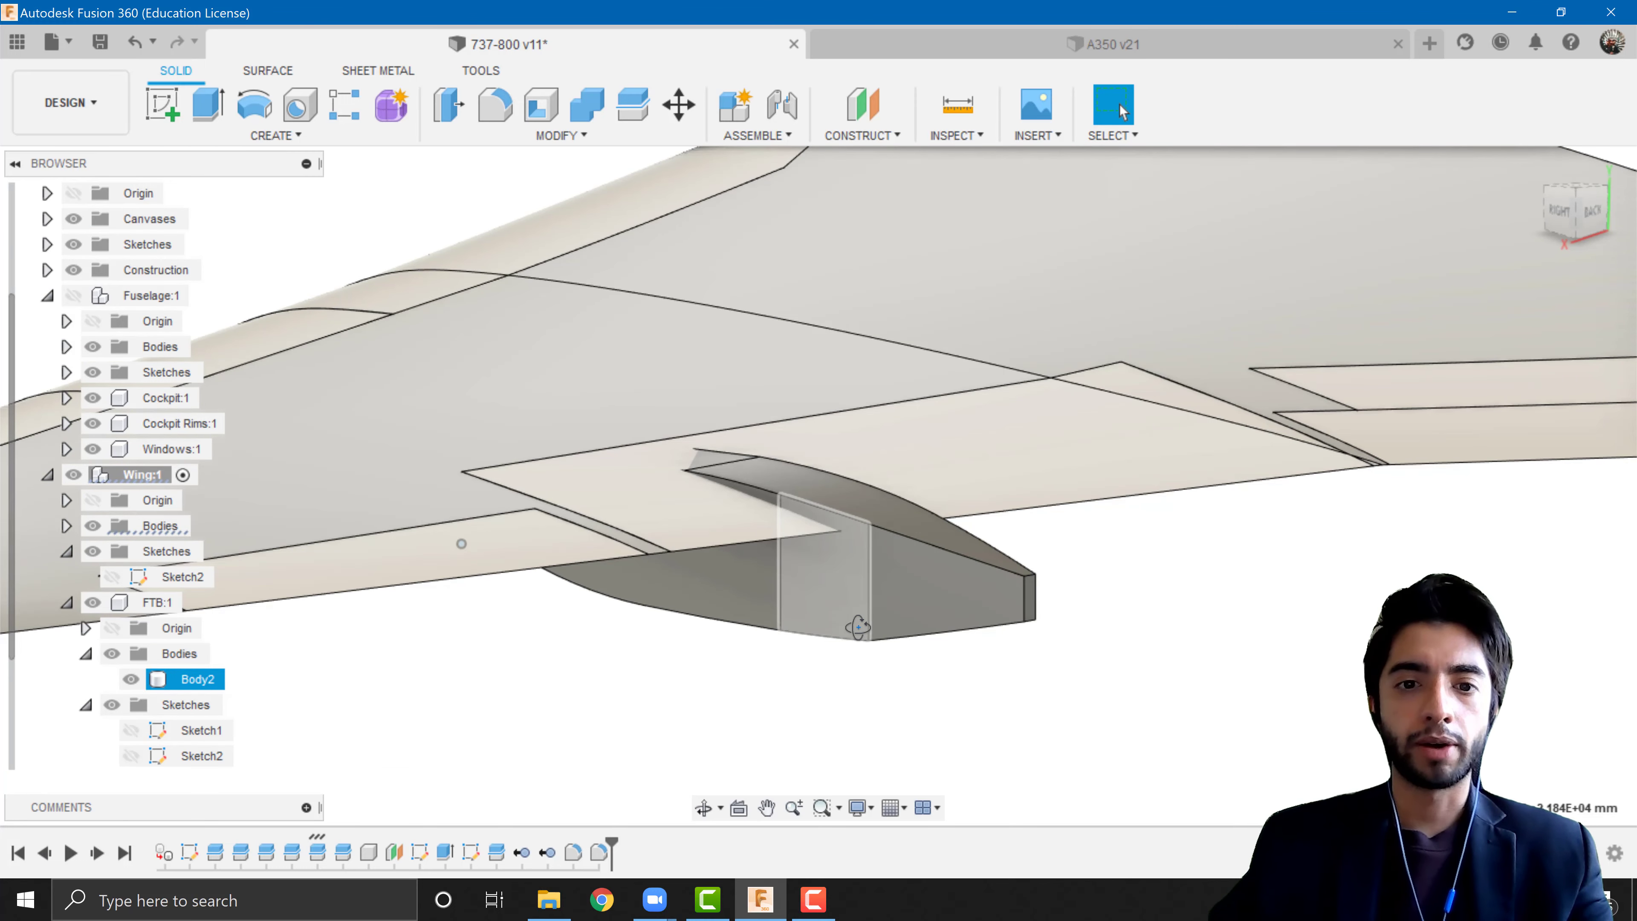
{"action": "scroll", "coordinate": [824, 497], "scroll_direction": "down", "scroll_amount": 5}
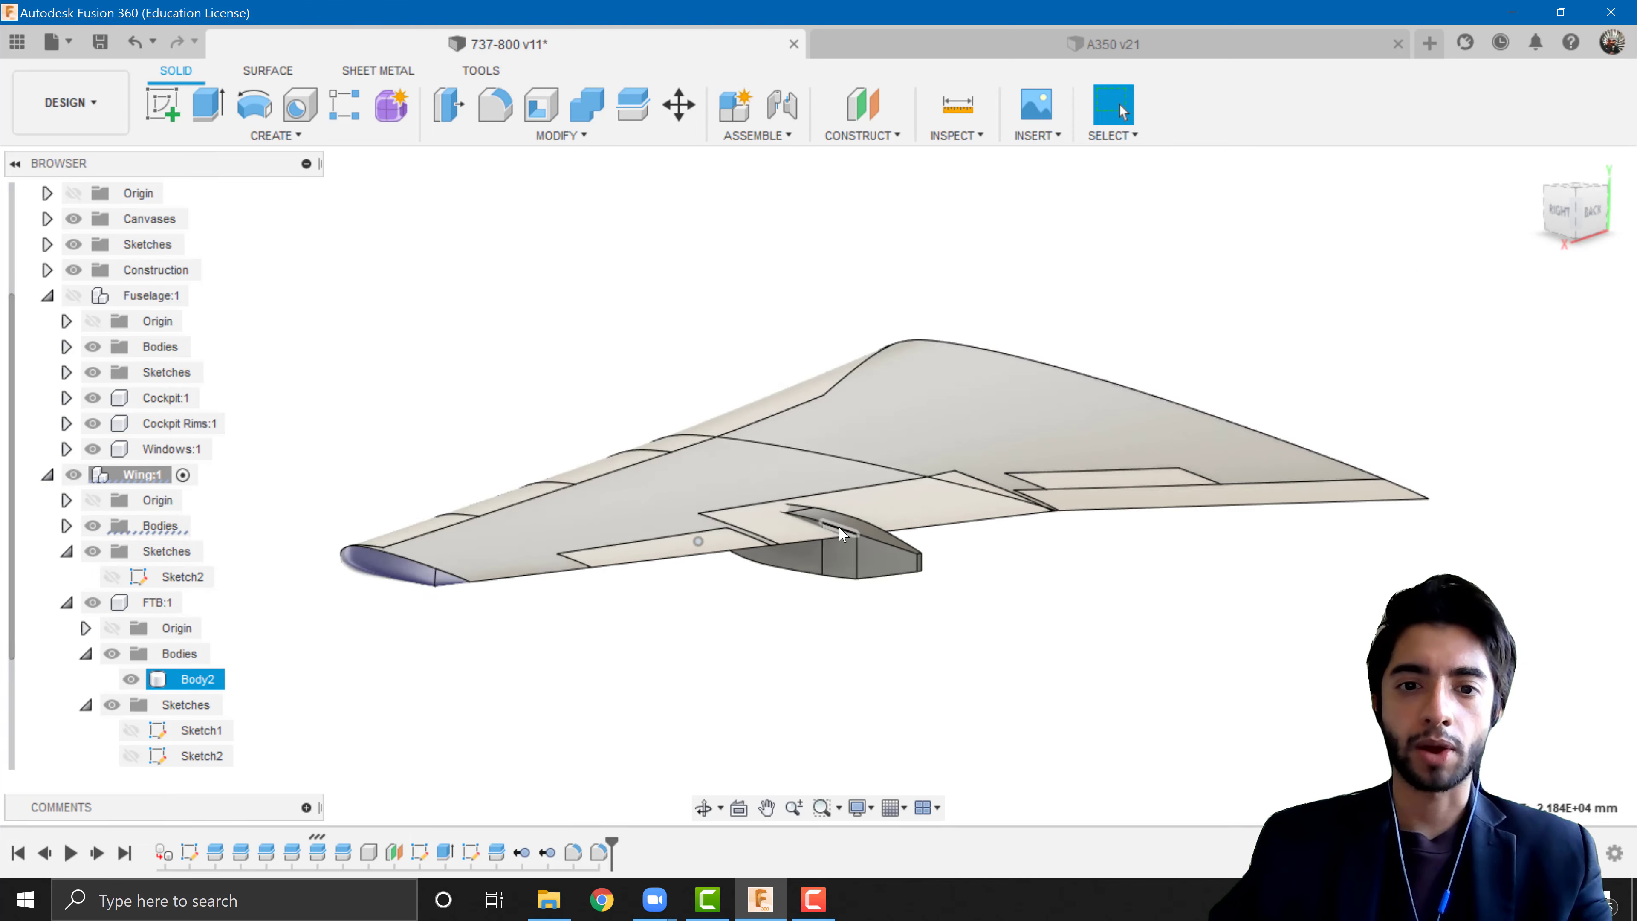
{"action": "scroll", "coordinate": [839, 525], "scroll_direction": "up", "scroll_amount": 5}
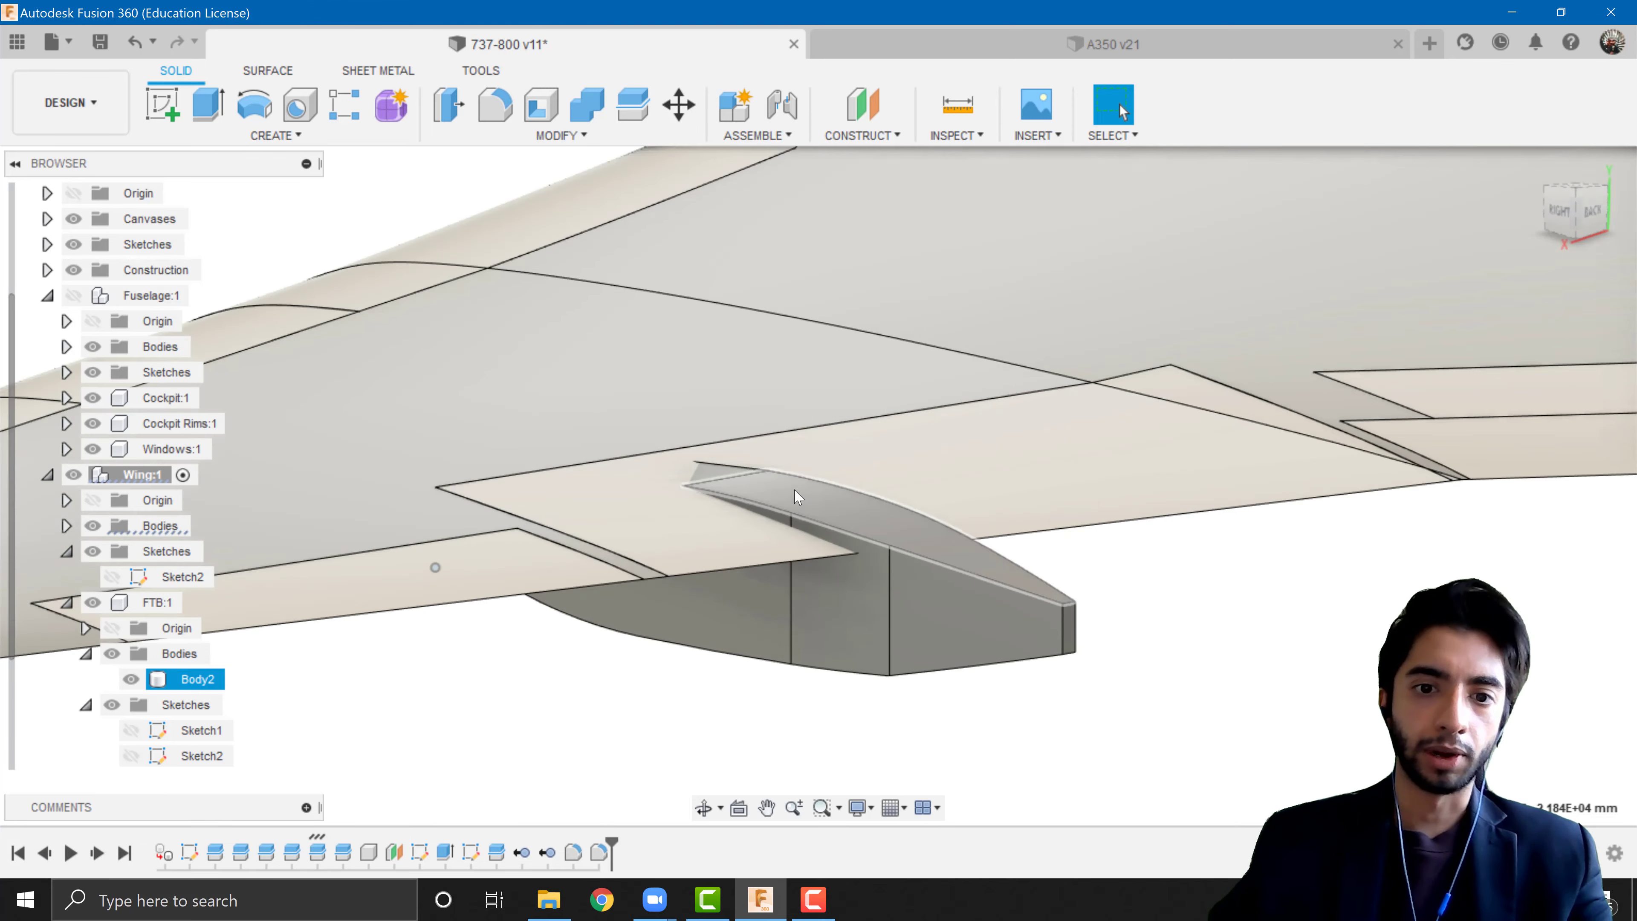
{"action": "middle_click_drag", "start_coordinate": [797, 497], "coordinate": [288, 686], "text": "shift"}
{"action": "scroll", "coordinate": [194, 645], "scroll_direction": "down", "scroll_amount": 3}
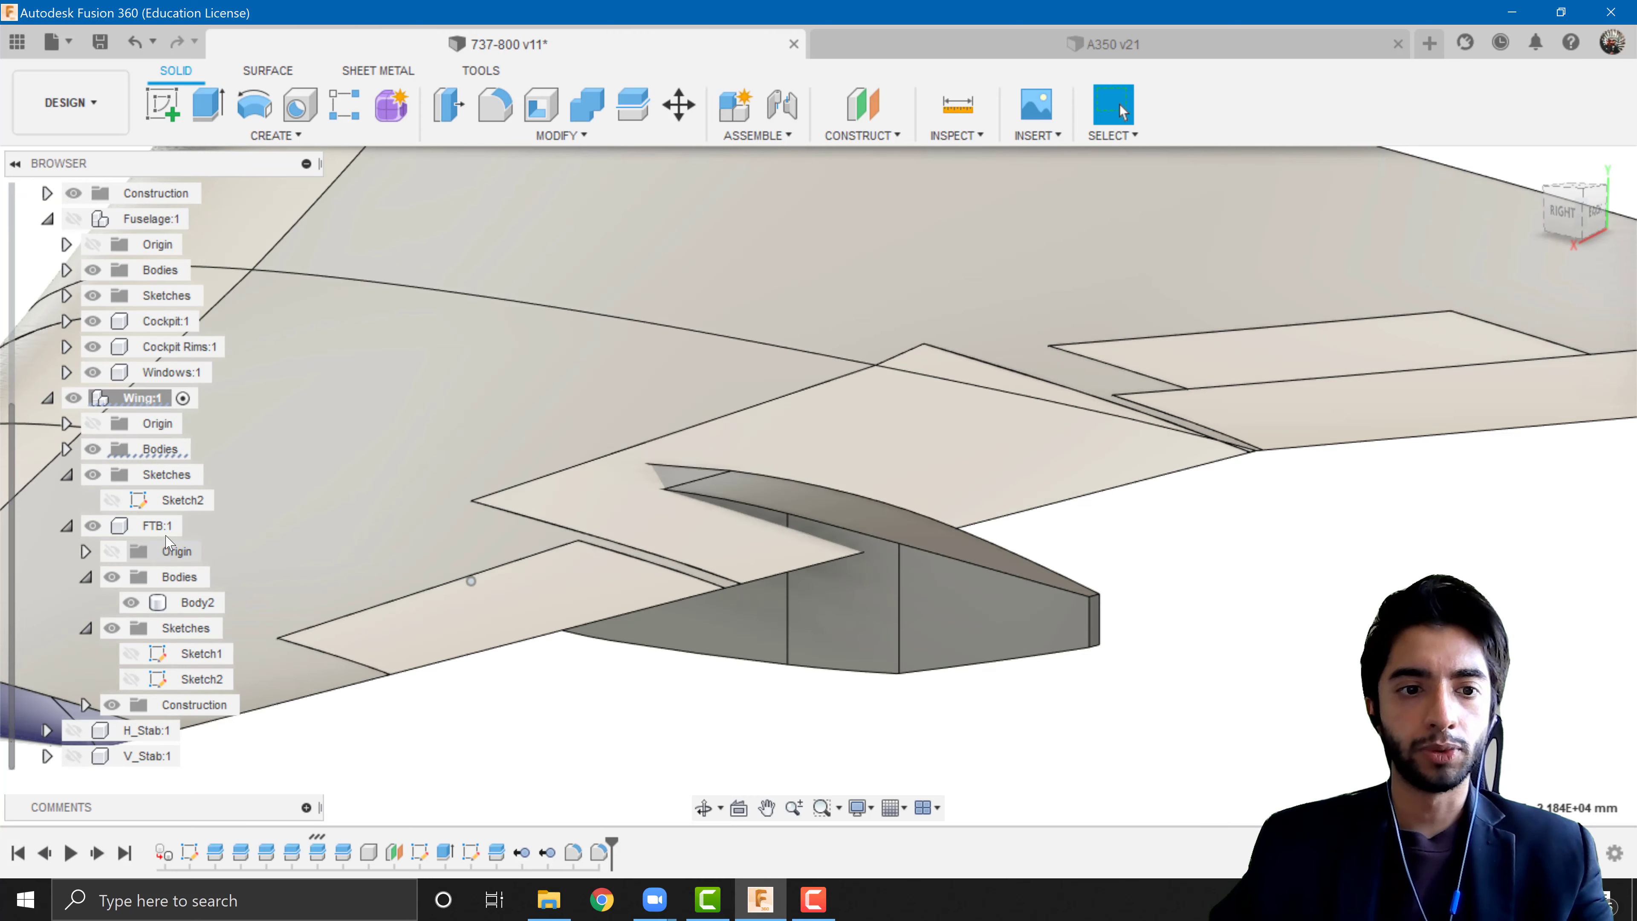
{"action": "left_click", "coordinate": [165, 527]}
{"action": "key", "text": "m"}
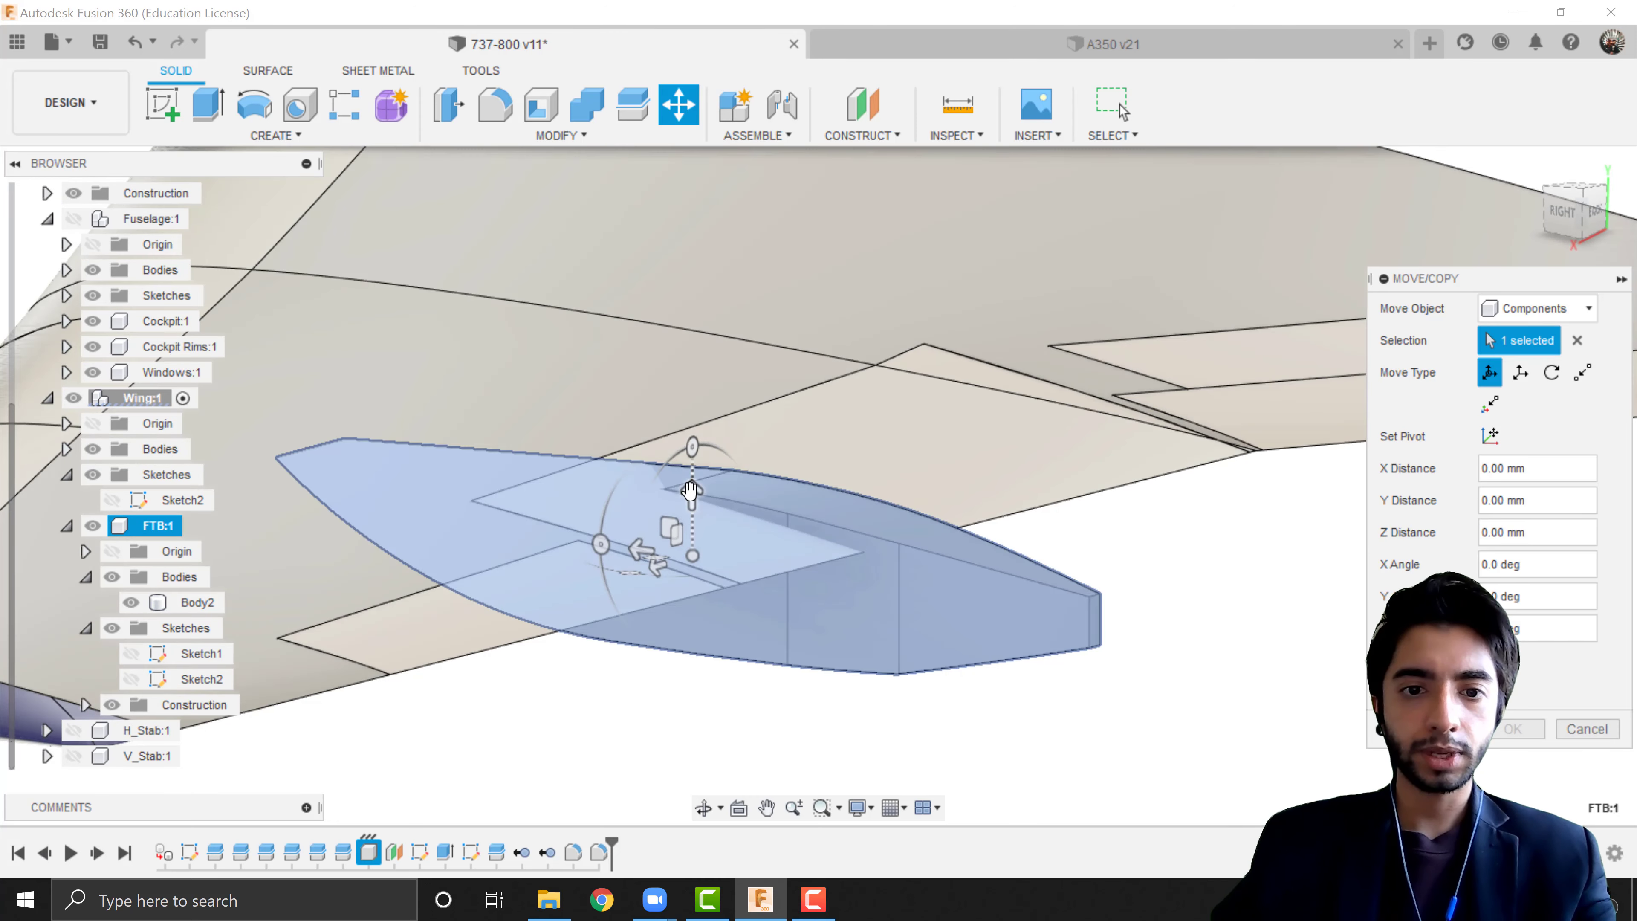
{"action": "left_click_drag", "start_coordinate": [691, 505], "coordinate": [692, 509]}
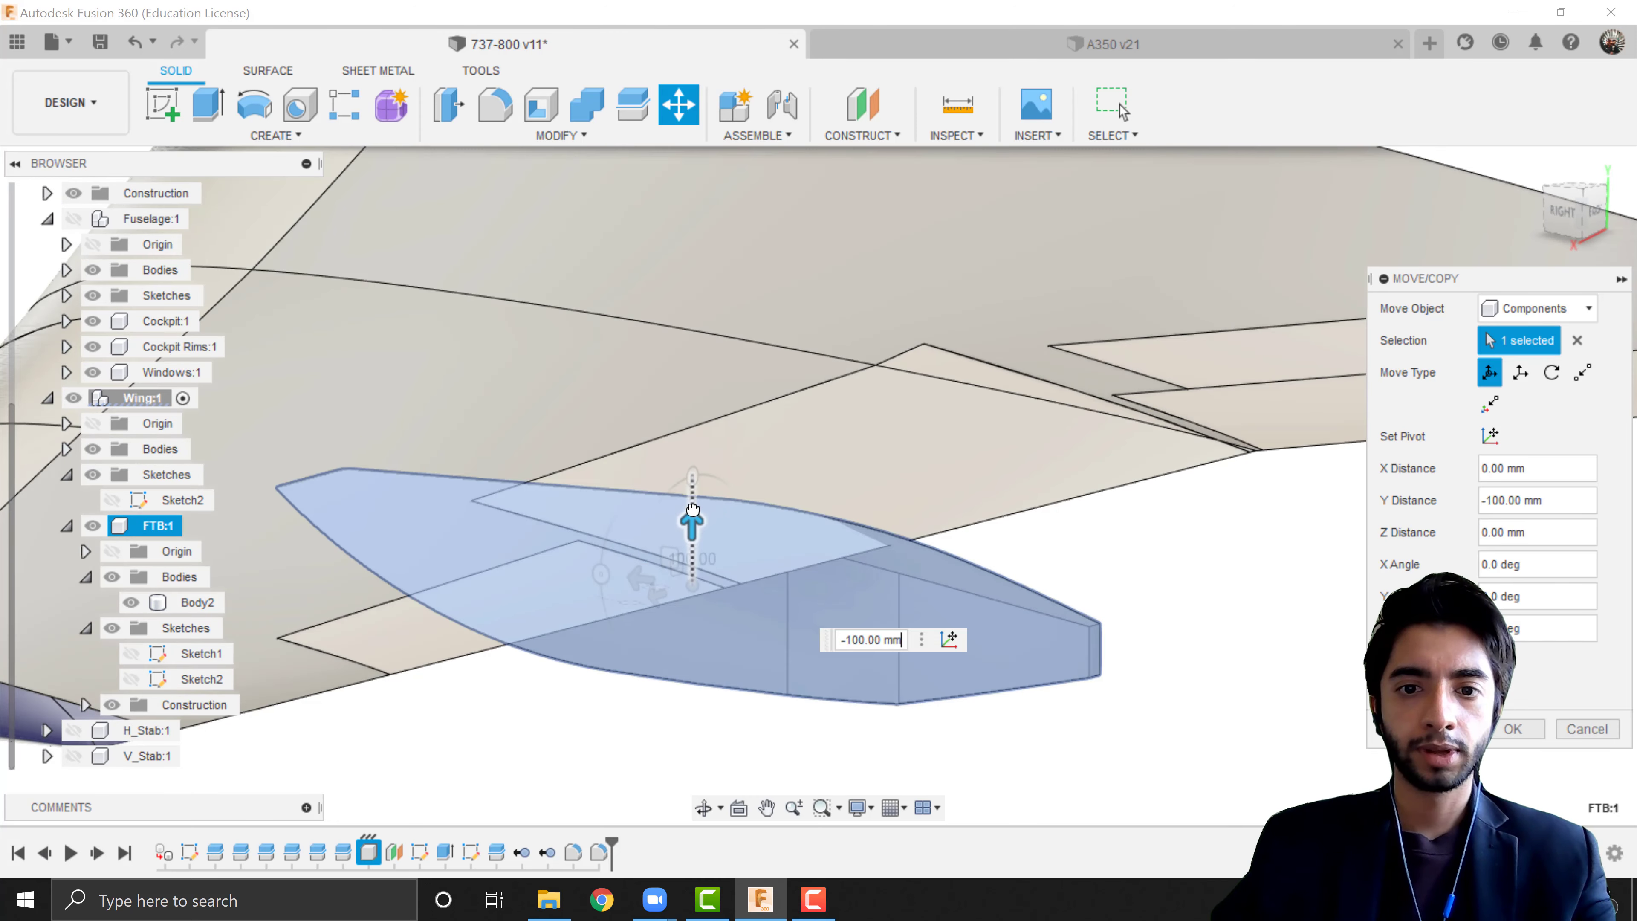
{"action": "scroll", "coordinate": [966, 561], "scroll_direction": "up", "scroll_amount": 5}
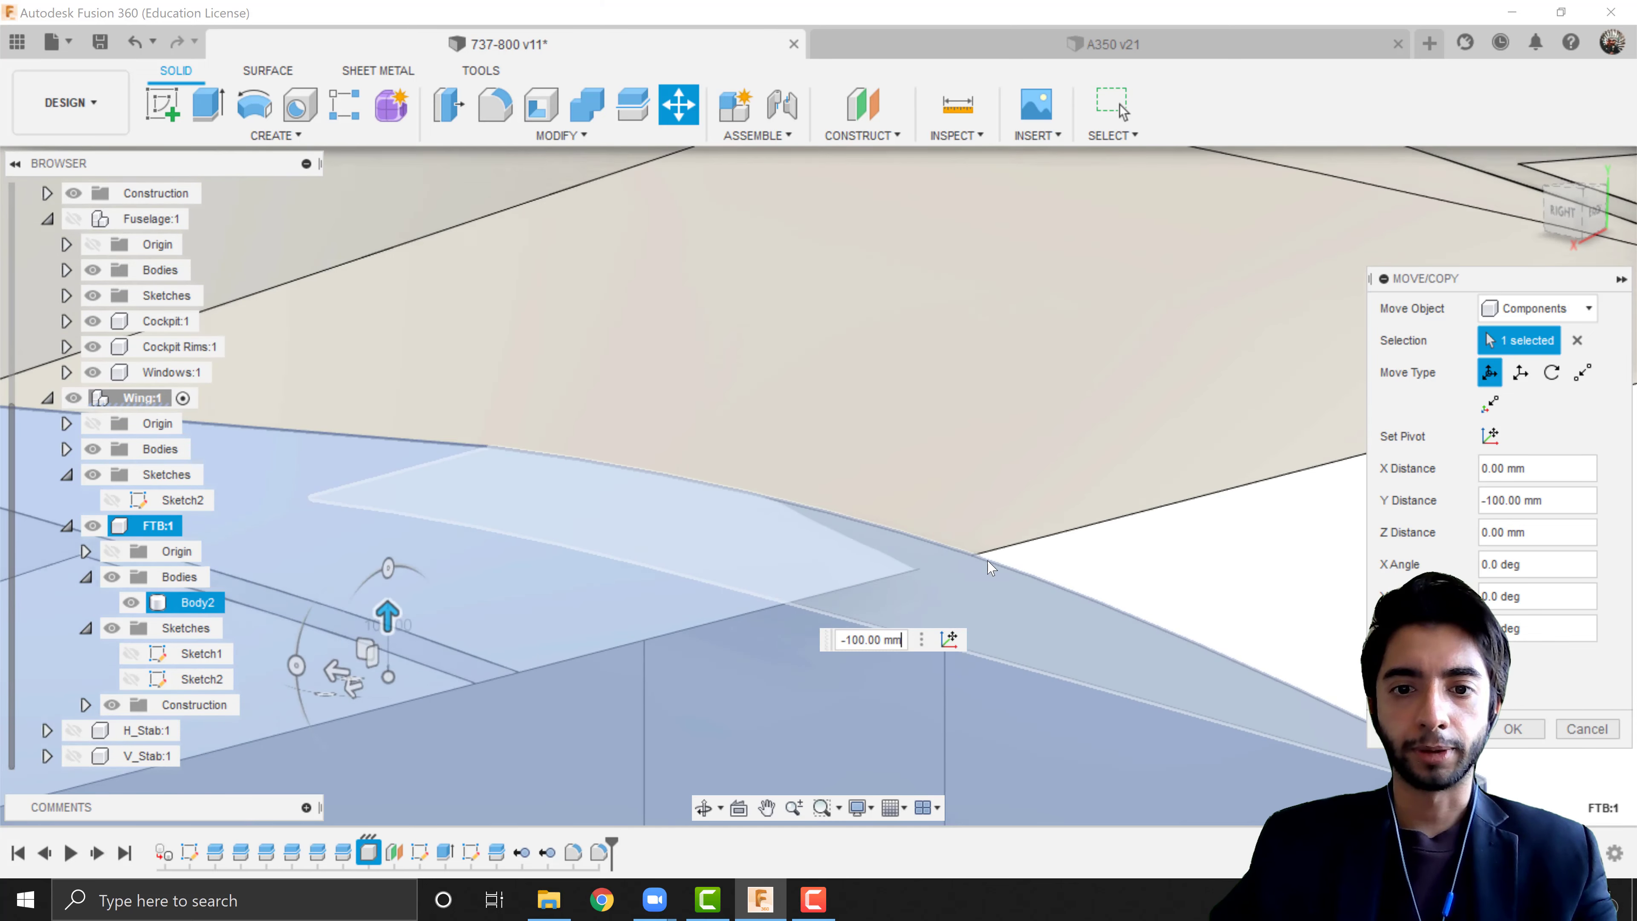
{"action": "key", "text": "Return"}
- Move the fairing's Body2 further down from the wing by -50 mm along Y
{"action": "middle_click_drag", "start_coordinate": [991, 567], "coordinate": [1079, 628], "text": "shift"}
{"action": "left_click", "coordinate": [195, 606]}
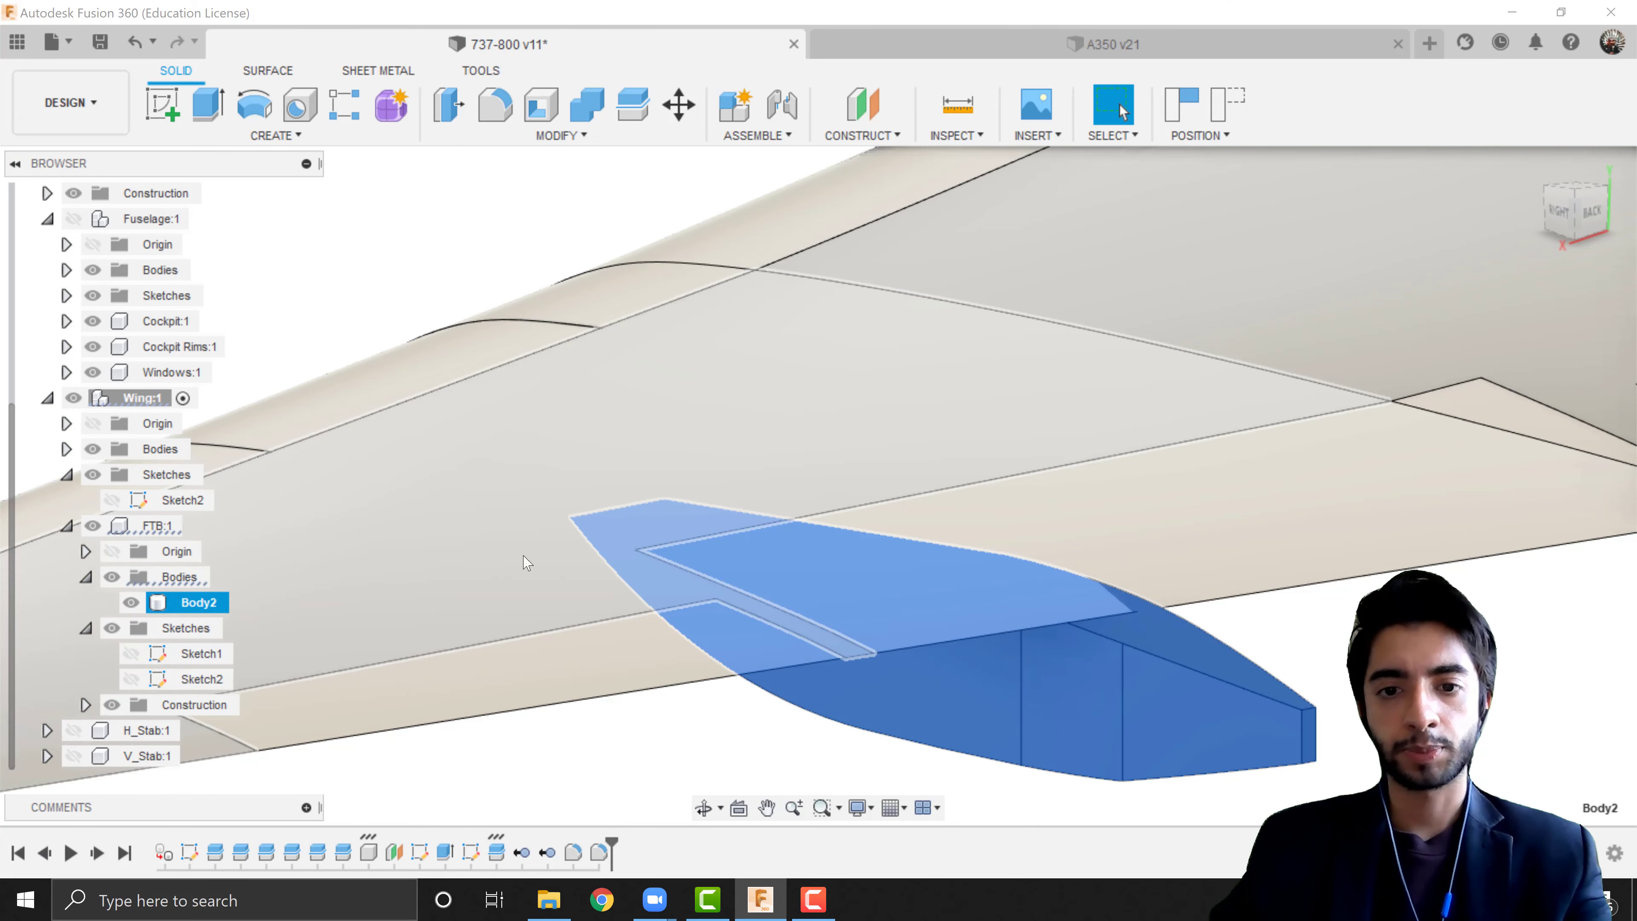
{"action": "key", "text": "m"}
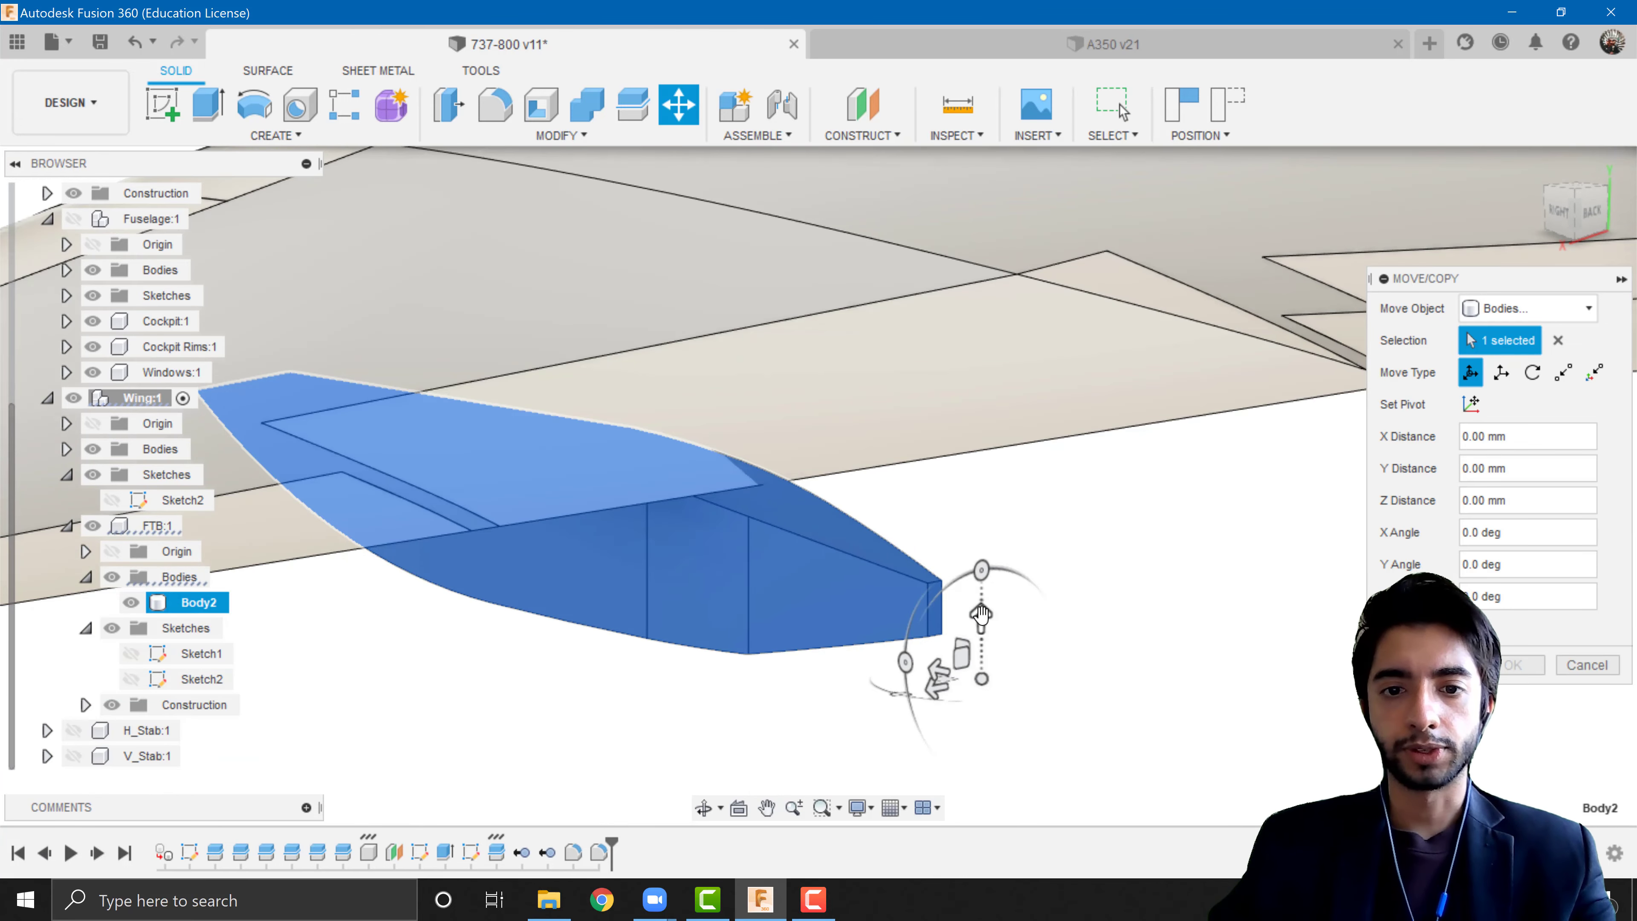
{"action": "middle_click_drag", "start_coordinate": [713, 562], "coordinate": [741, 532], "text": "shift"}
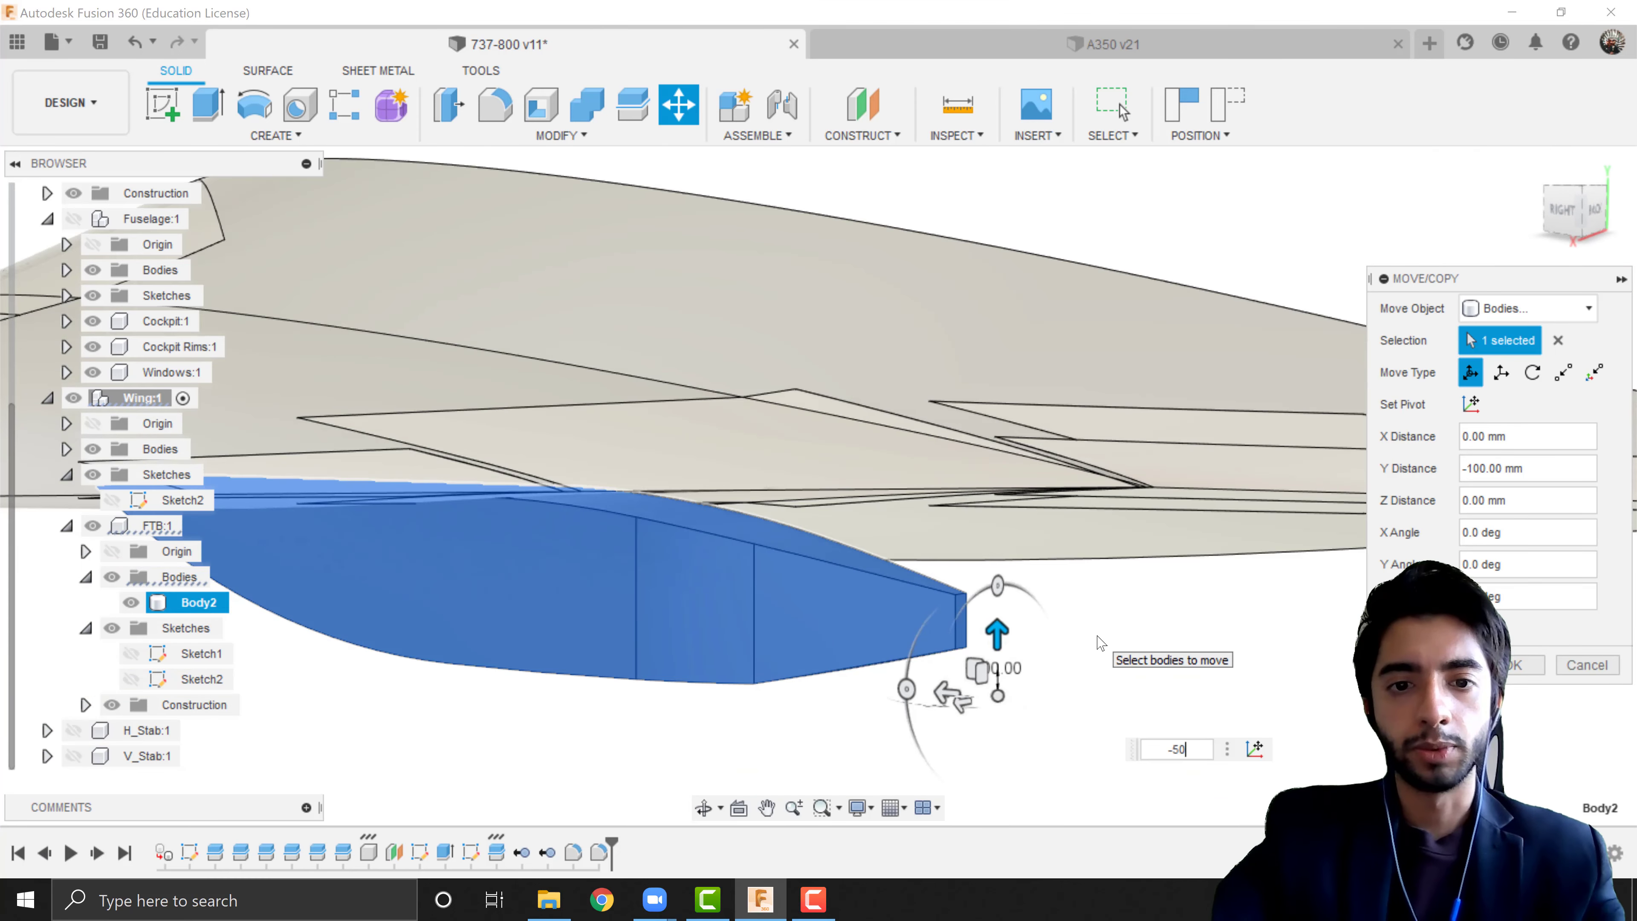
{"action": "key", "text": "Return"}
- Fillet the fairing's long upper edges and the tail edges on both sides with a 50 mm radius
{"action": "middle_click_drag", "start_coordinate": [1095, 639], "coordinate": [884, 605], "text": "shift"}
{"action": "scroll", "coordinate": [884, 605], "scroll_direction": "up", "scroll_amount": 2}
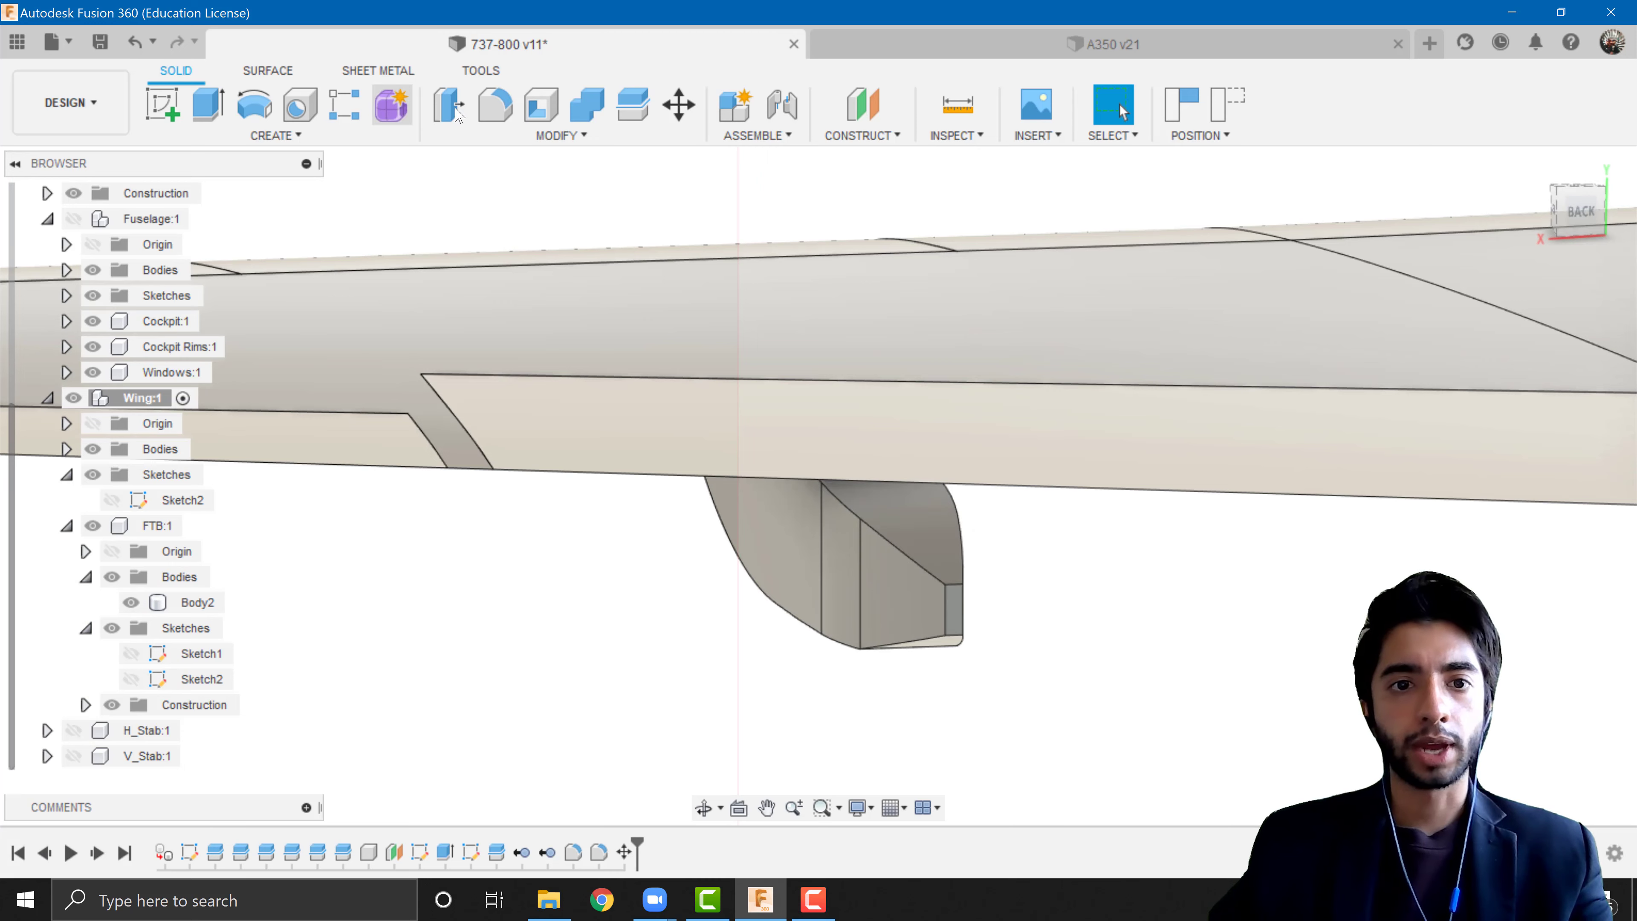
{"action": "left_click", "coordinate": [912, 567]}
{"action": "key", "text": "f"}
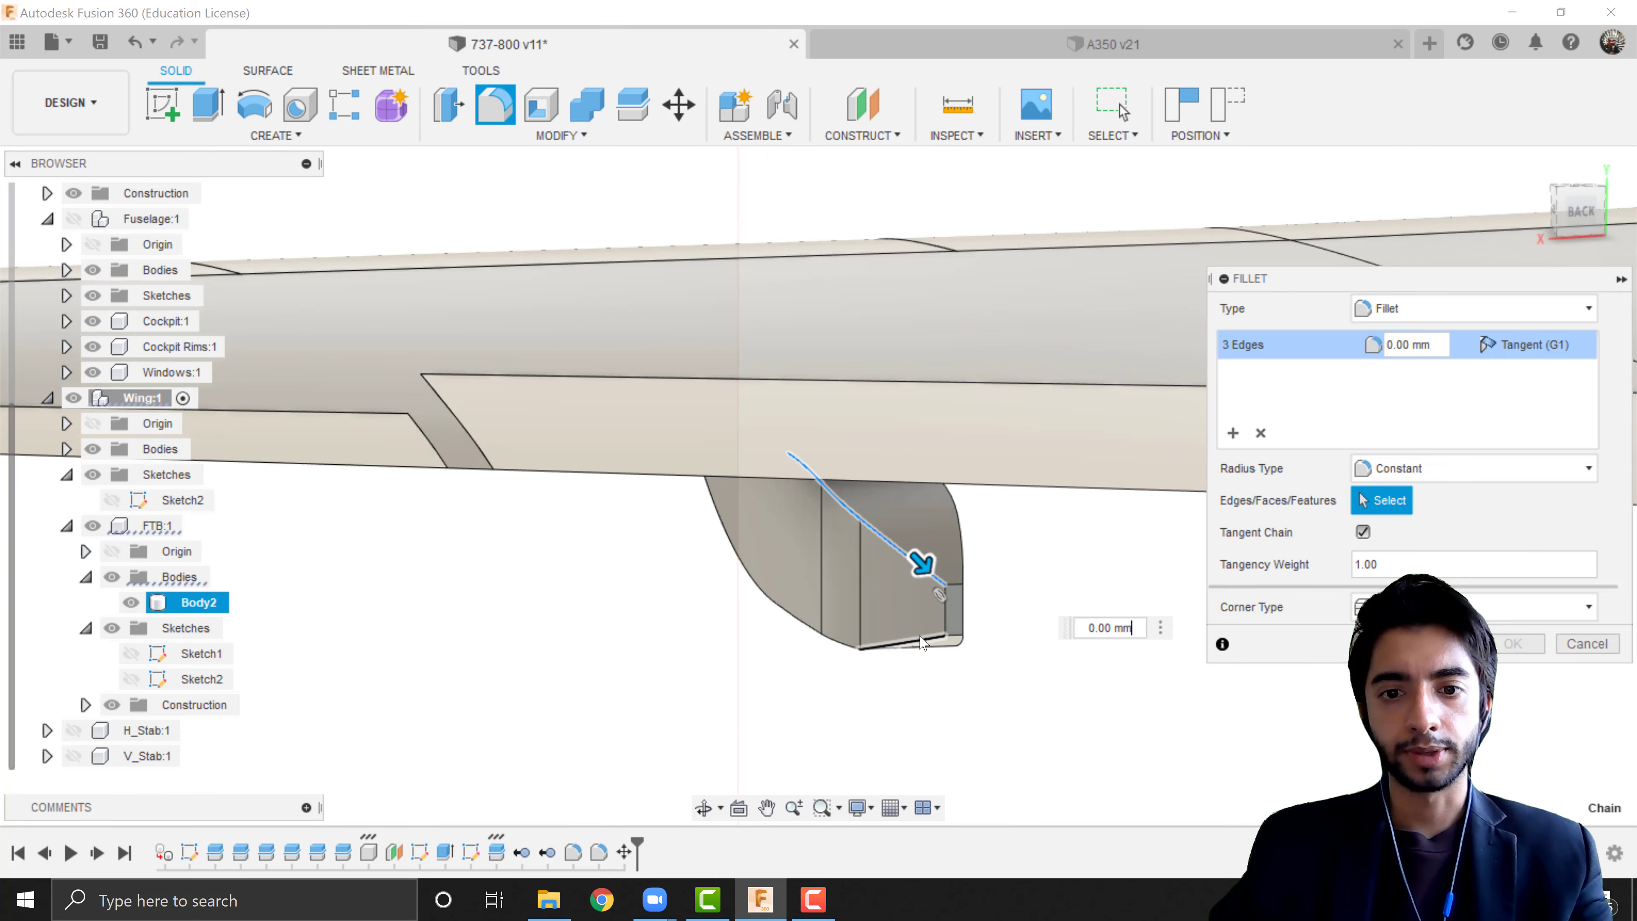
{"action": "middle_click_drag", "start_coordinate": [926, 606], "coordinate": [867, 590], "text": "shift"}
{"action": "left_click", "coordinate": [952, 576]}
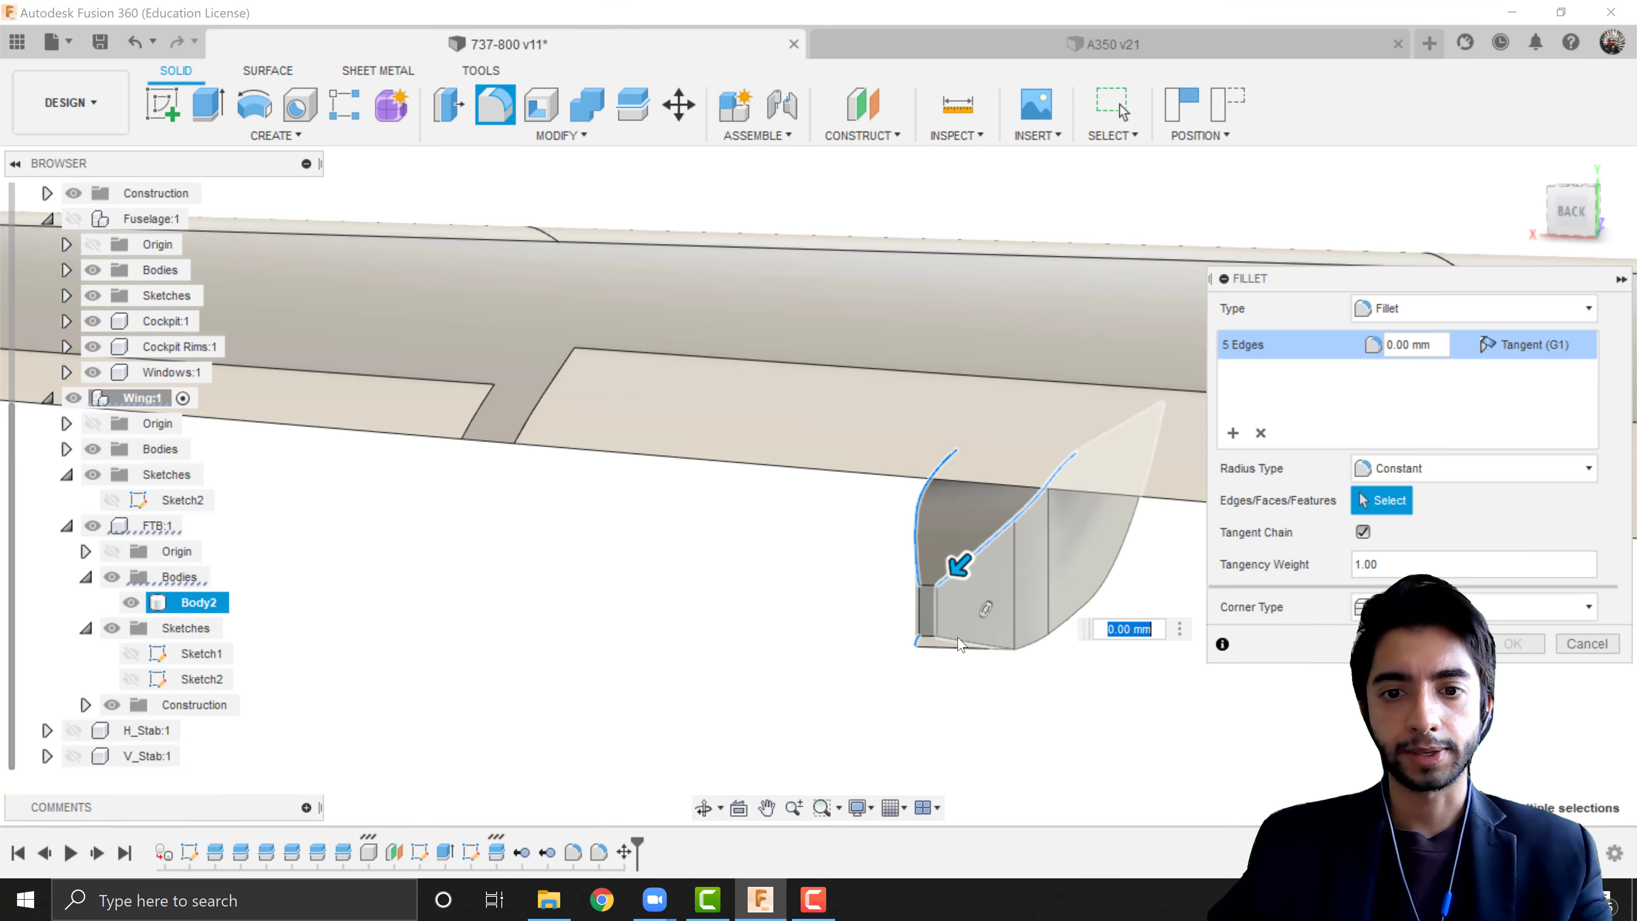
{"action": "left_click", "coordinate": [953, 636]}
{"action": "scroll", "coordinate": [953, 635], "scroll_direction": "up", "scroll_amount": 2}
{"action": "left_click", "coordinate": [955, 641]}
{"action": "left_click_drag", "start_coordinate": [960, 645], "coordinate": [961, 646]}
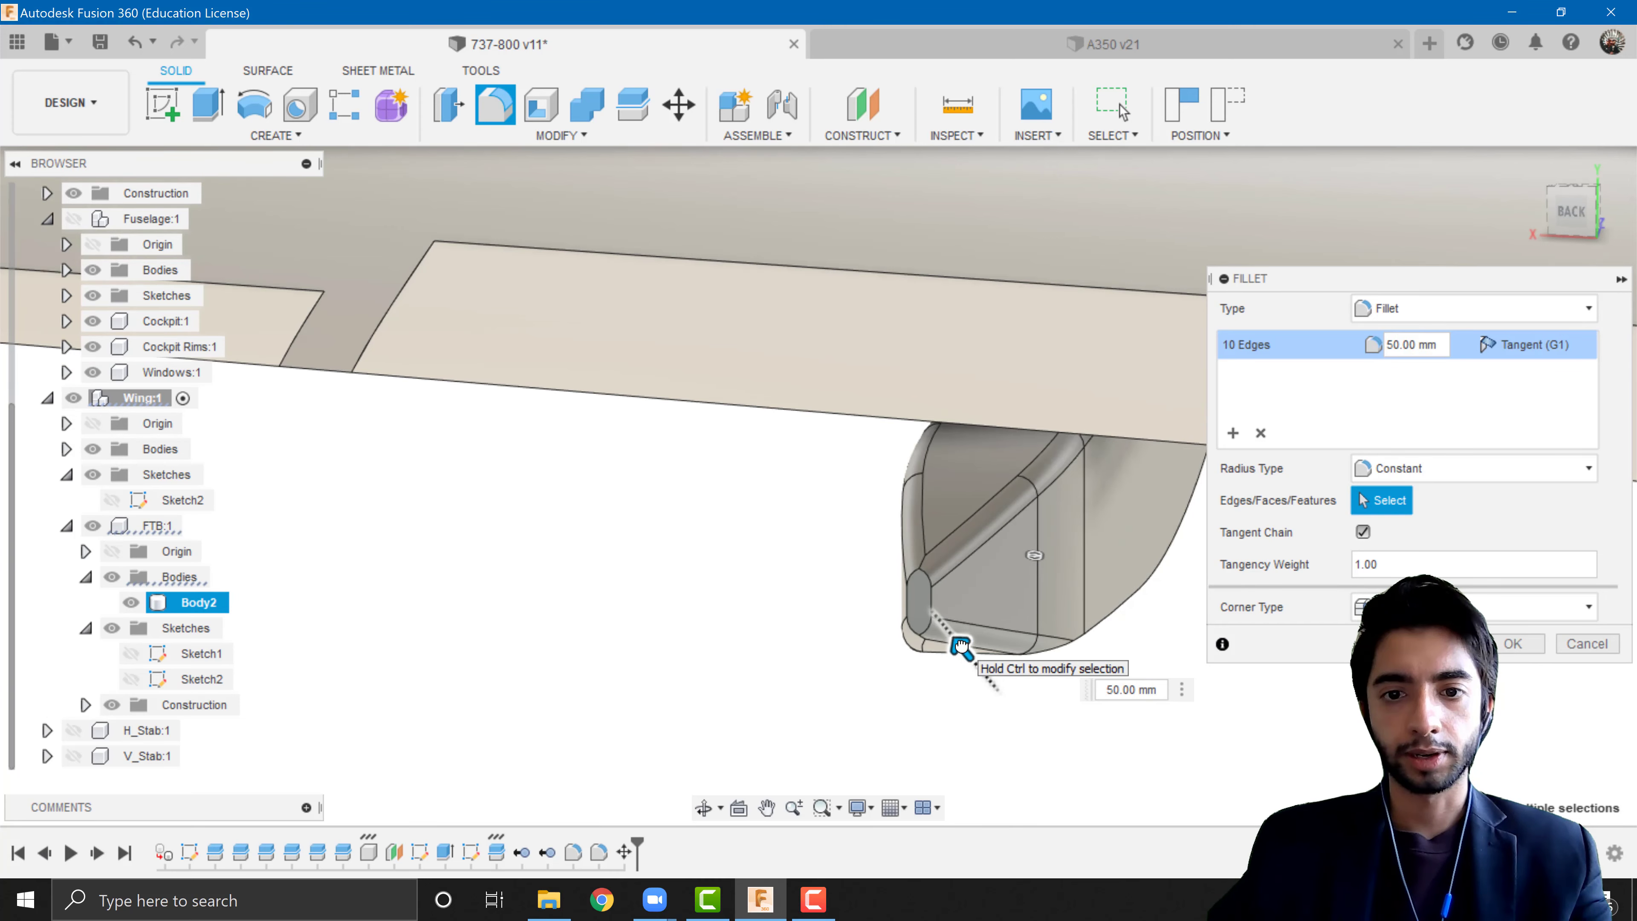
{"action": "left_click", "coordinate": [1508, 648]}
- Examine the filleted fairing under the wing from several sides, switching to the Render workspace for a shaded view
{"action": "scroll", "coordinate": [897, 596], "scroll_direction": "down", "scroll_amount": 4}
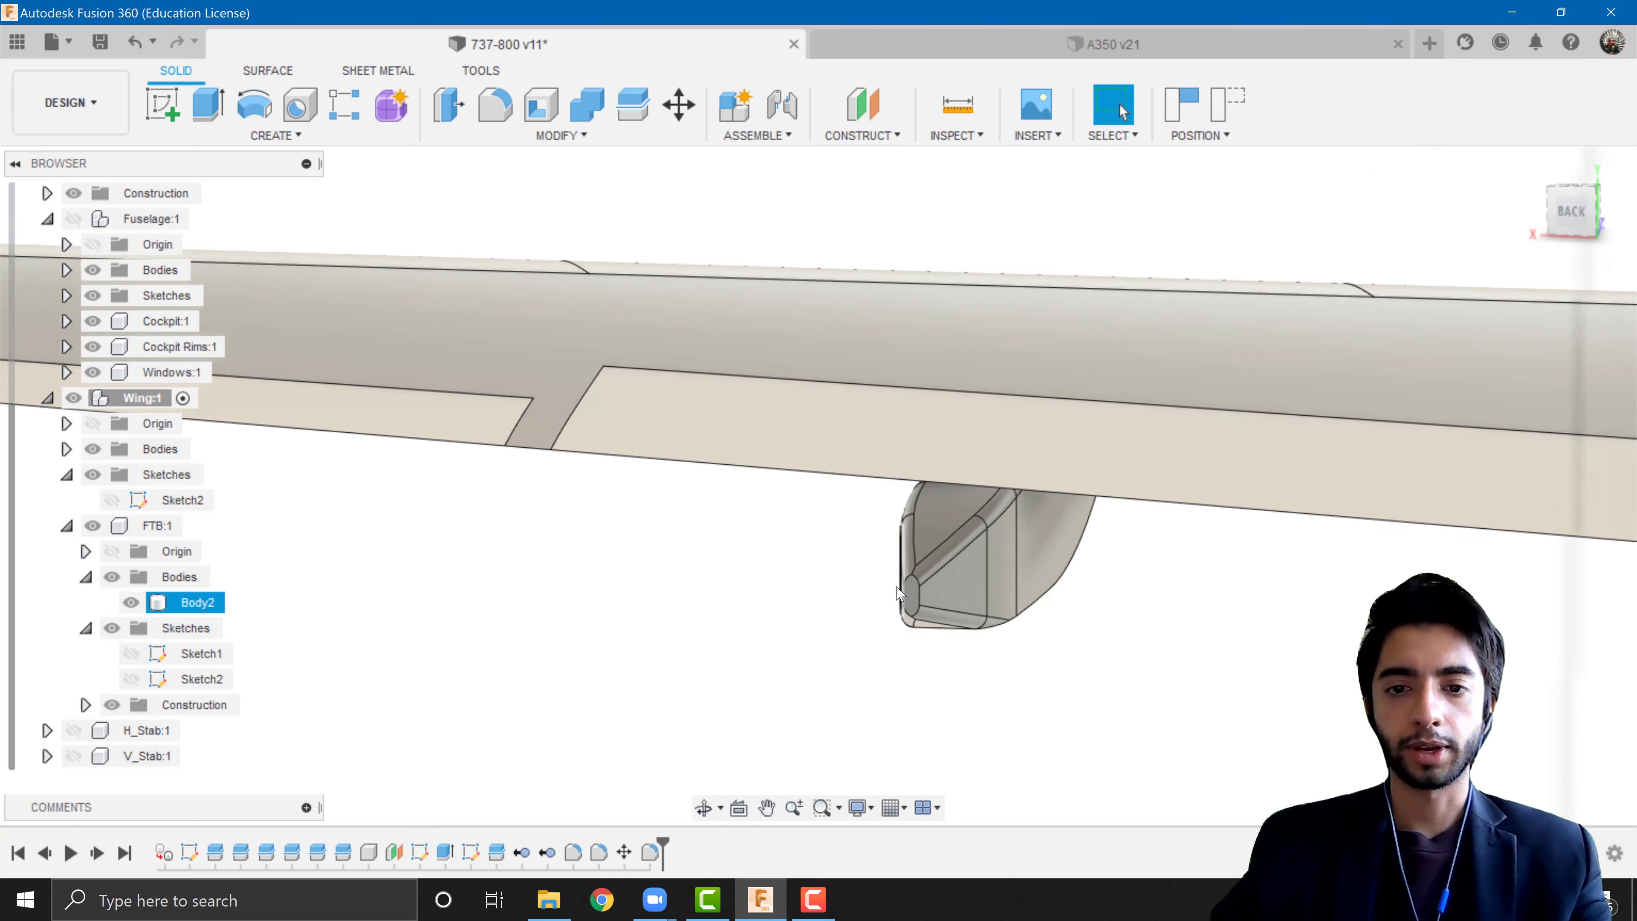
{"action": "middle_click_drag", "start_coordinate": [893, 621], "coordinate": [903, 558], "text": "shift"}
{"action": "scroll", "coordinate": [903, 558], "scroll_direction": "down", "scroll_amount": 5}
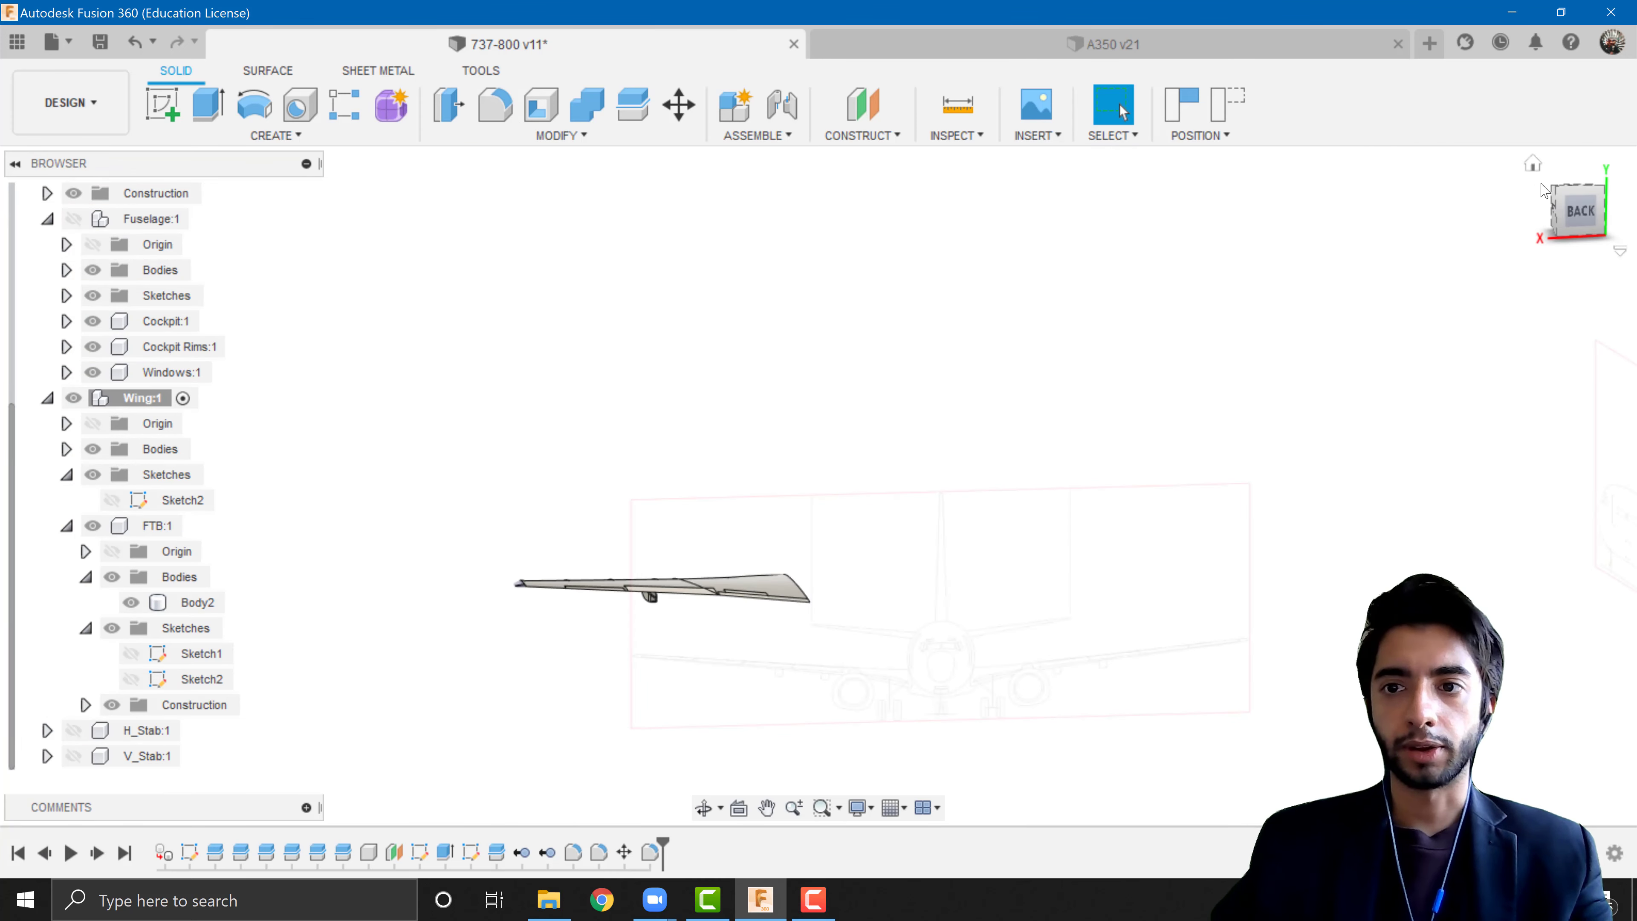
{"action": "middle_click_drag", "start_coordinate": [934, 579], "coordinate": [633, 378], "text": "shift"}
{"action": "scroll", "coordinate": [749, 633], "scroll_direction": "up", "scroll_amount": 5}
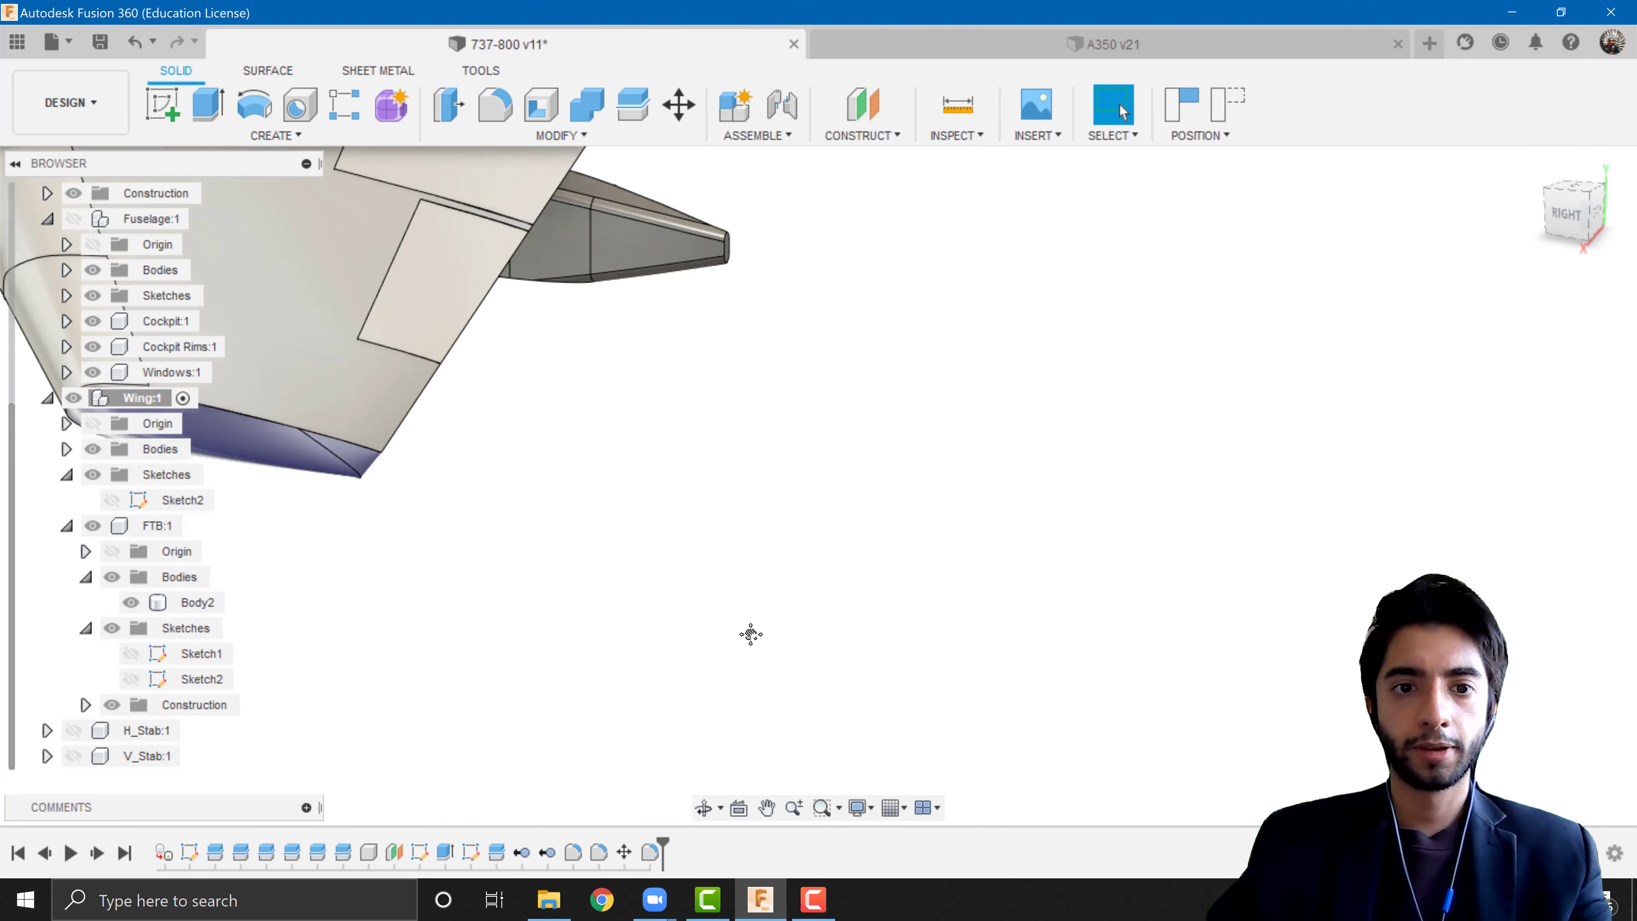
{"action": "middle_click_drag", "start_coordinate": [749, 632], "coordinate": [704, 572], "text": "shift"}
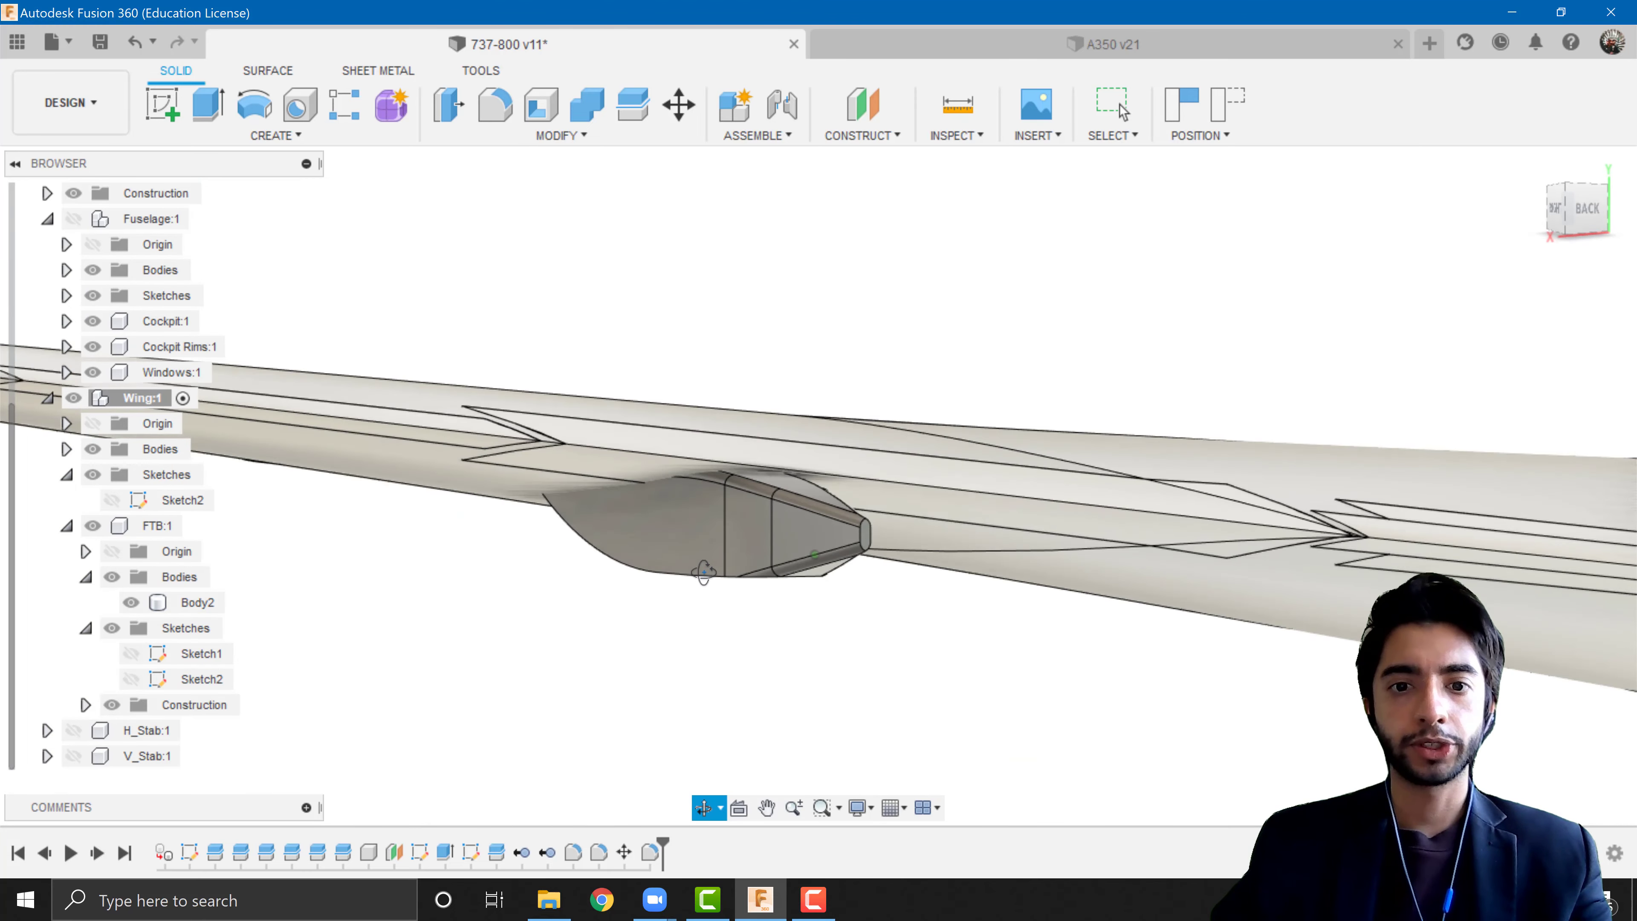
{"action": "left_click", "coordinate": [94, 107]}
{"action": "left_click", "coordinate": [97, 230]}
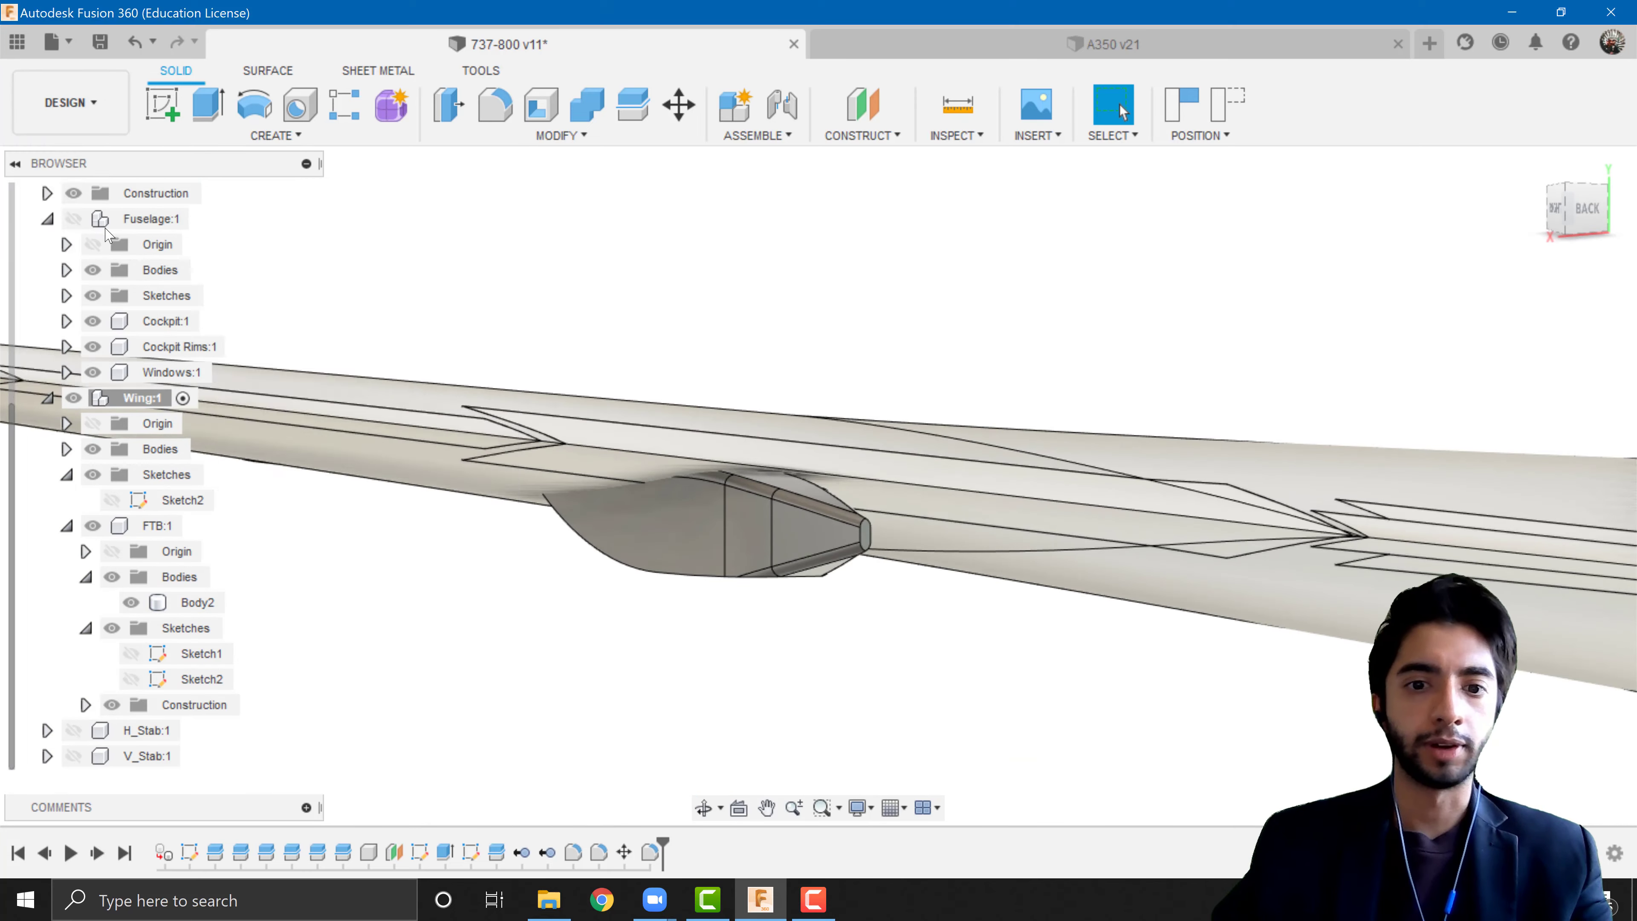
{"action": "scroll", "coordinate": [789, 580], "scroll_direction": "down", "scroll_amount": 6}
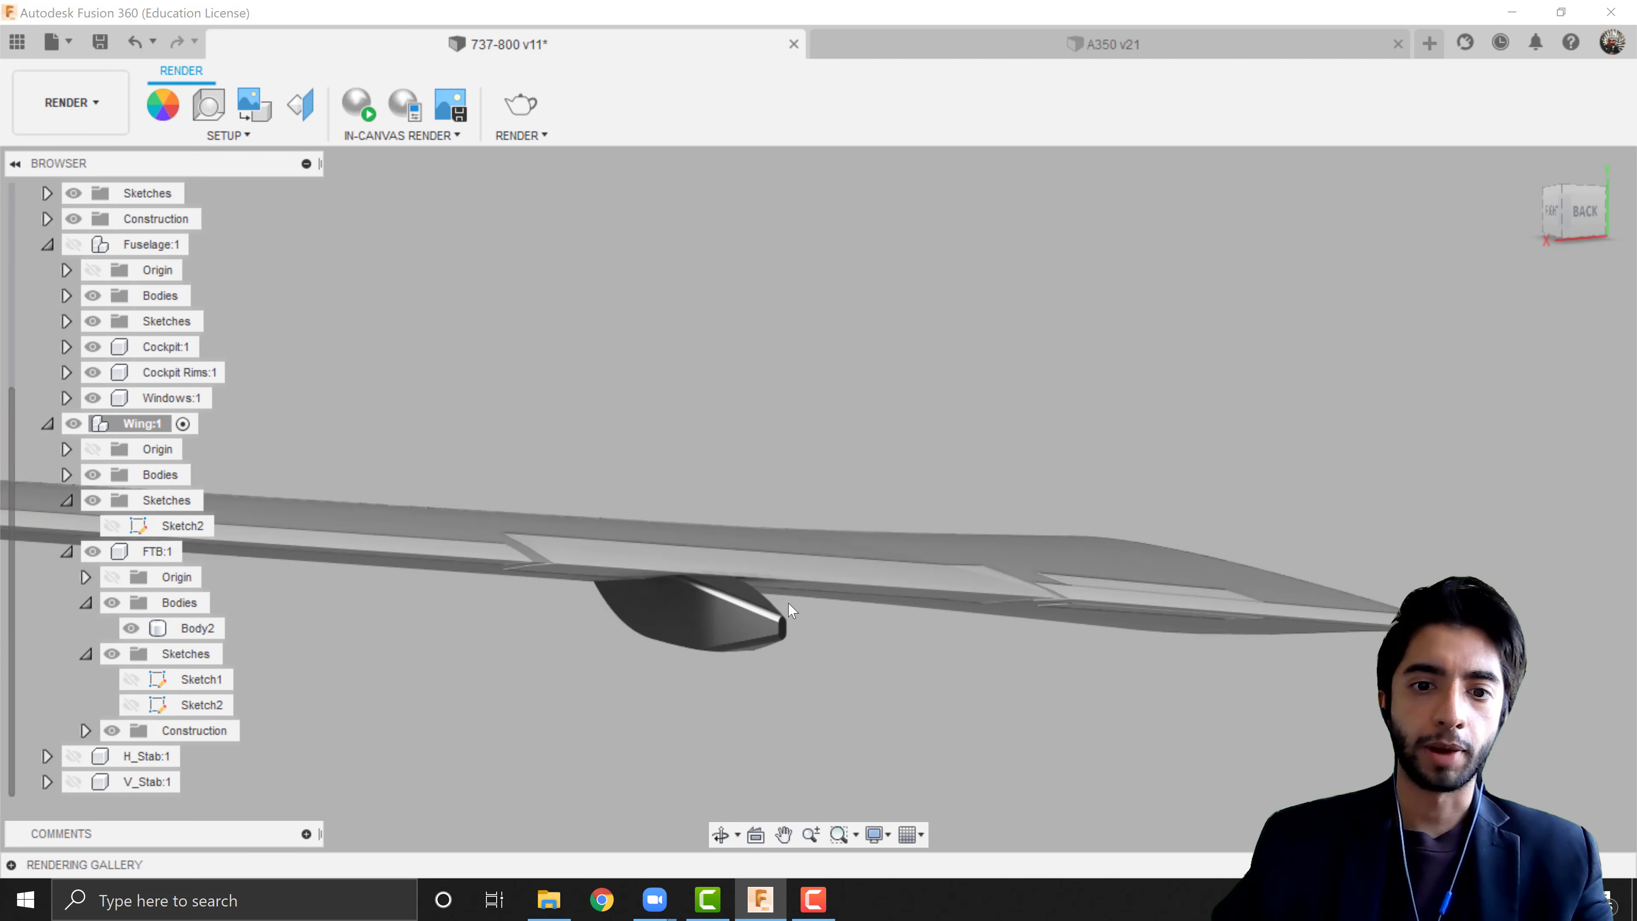
{"action": "middle_click_drag", "start_coordinate": [789, 609], "coordinate": [857, 645], "text": "shift"}
- Return to the Design workspace and collapse the FTB component in the browser tree
{"action": "left_click", "coordinate": [55, 115]}
{"action": "left_click", "coordinate": [70, 164]}
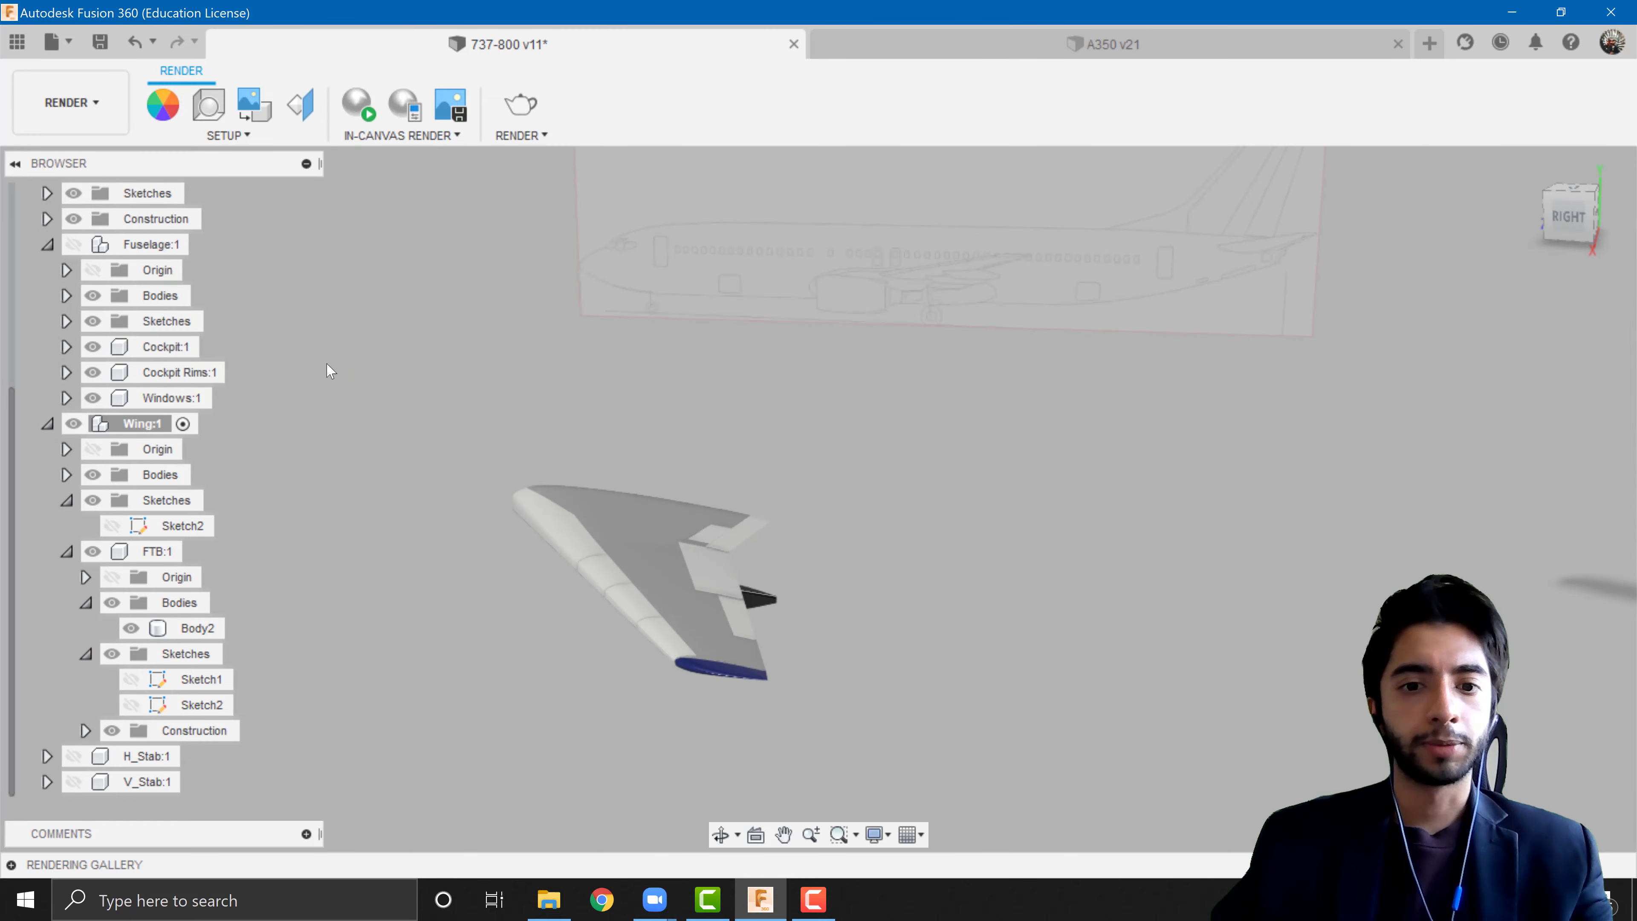
{"action": "left_click", "coordinate": [67, 577]}
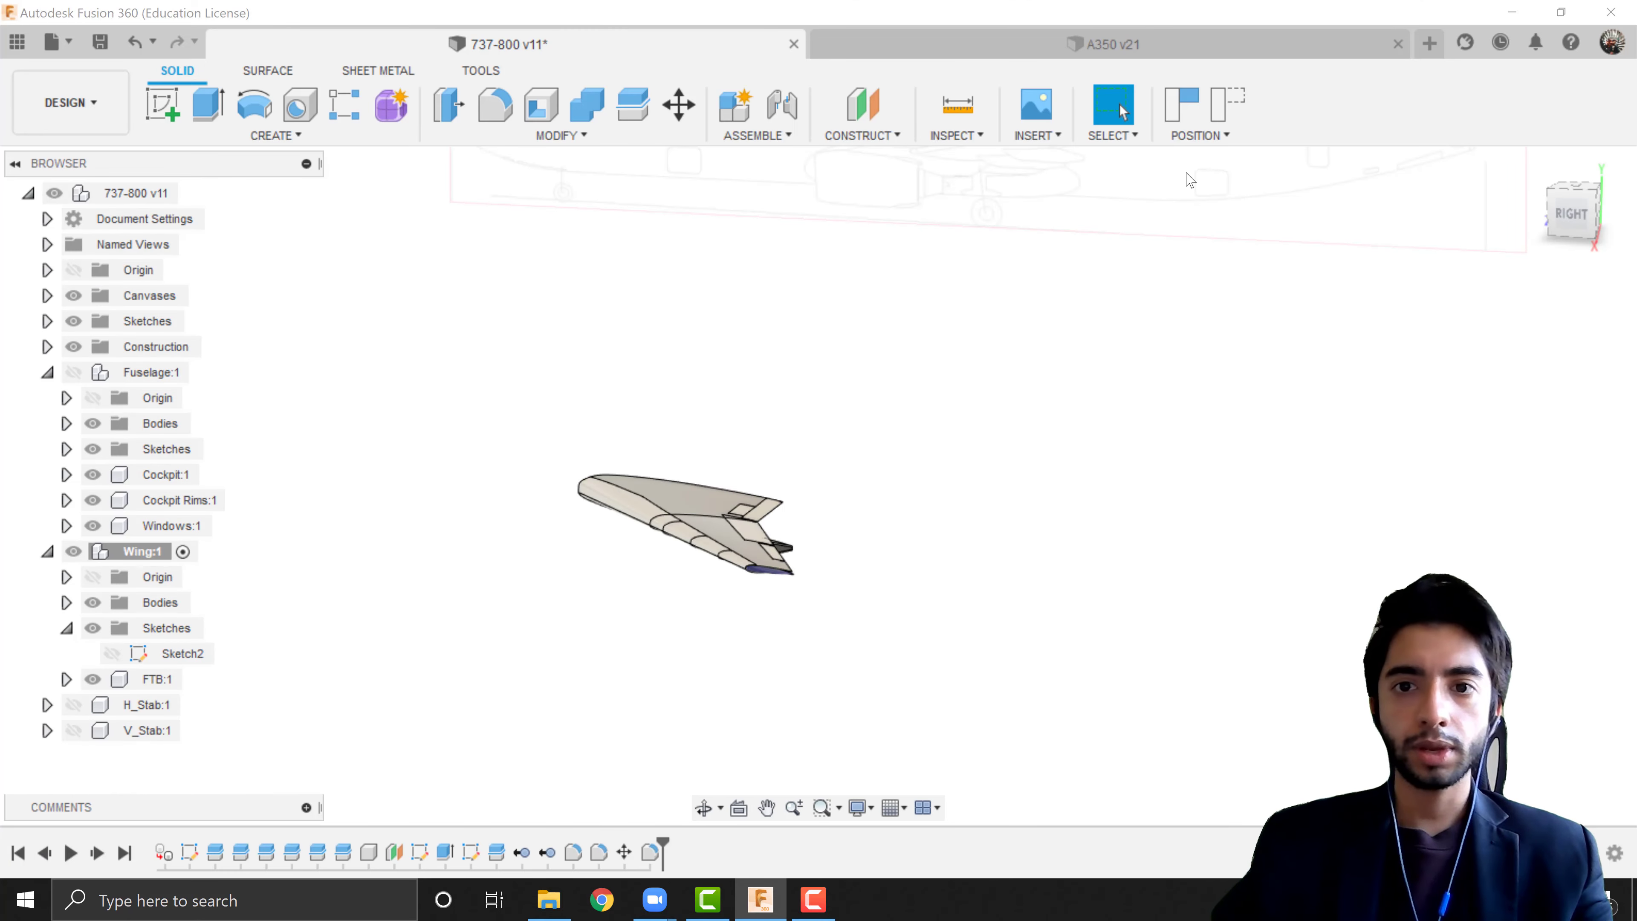
- Capture the fairing's position, then copy the FTB component and paste it into Wing as a new independent component
{"action": "left_click", "coordinate": [1188, 122]}
{"action": "scroll", "coordinate": [715, 532], "scroll_direction": "up", "scroll_amount": 6}
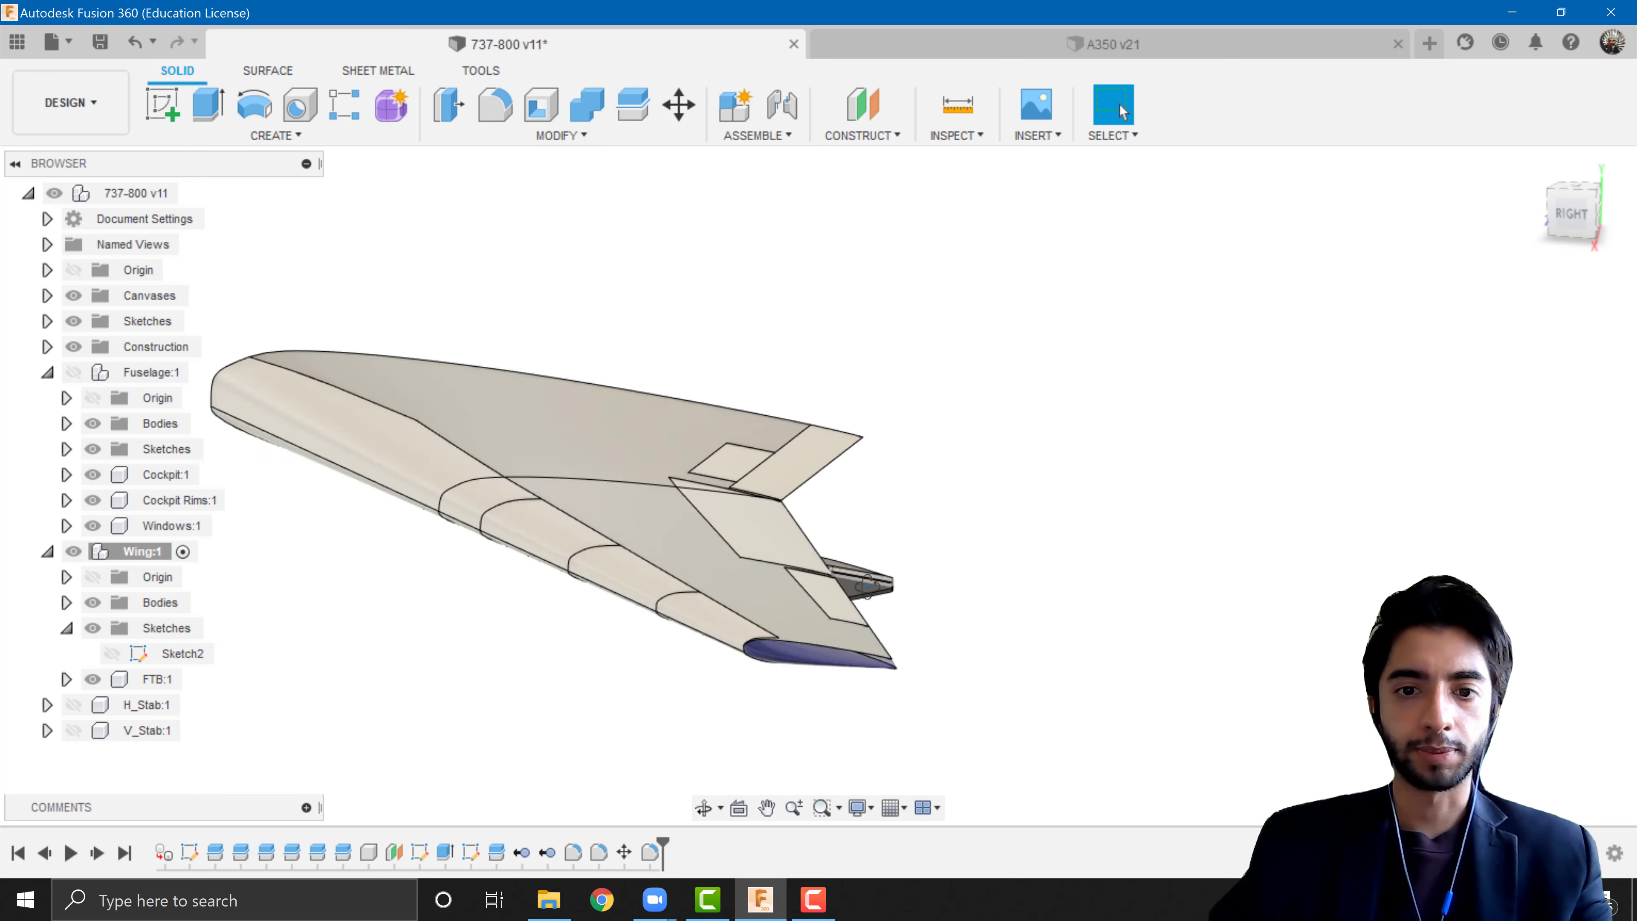
{"action": "middle_click_drag", "start_coordinate": [860, 538], "coordinate": [815, 585], "text": "shift"}
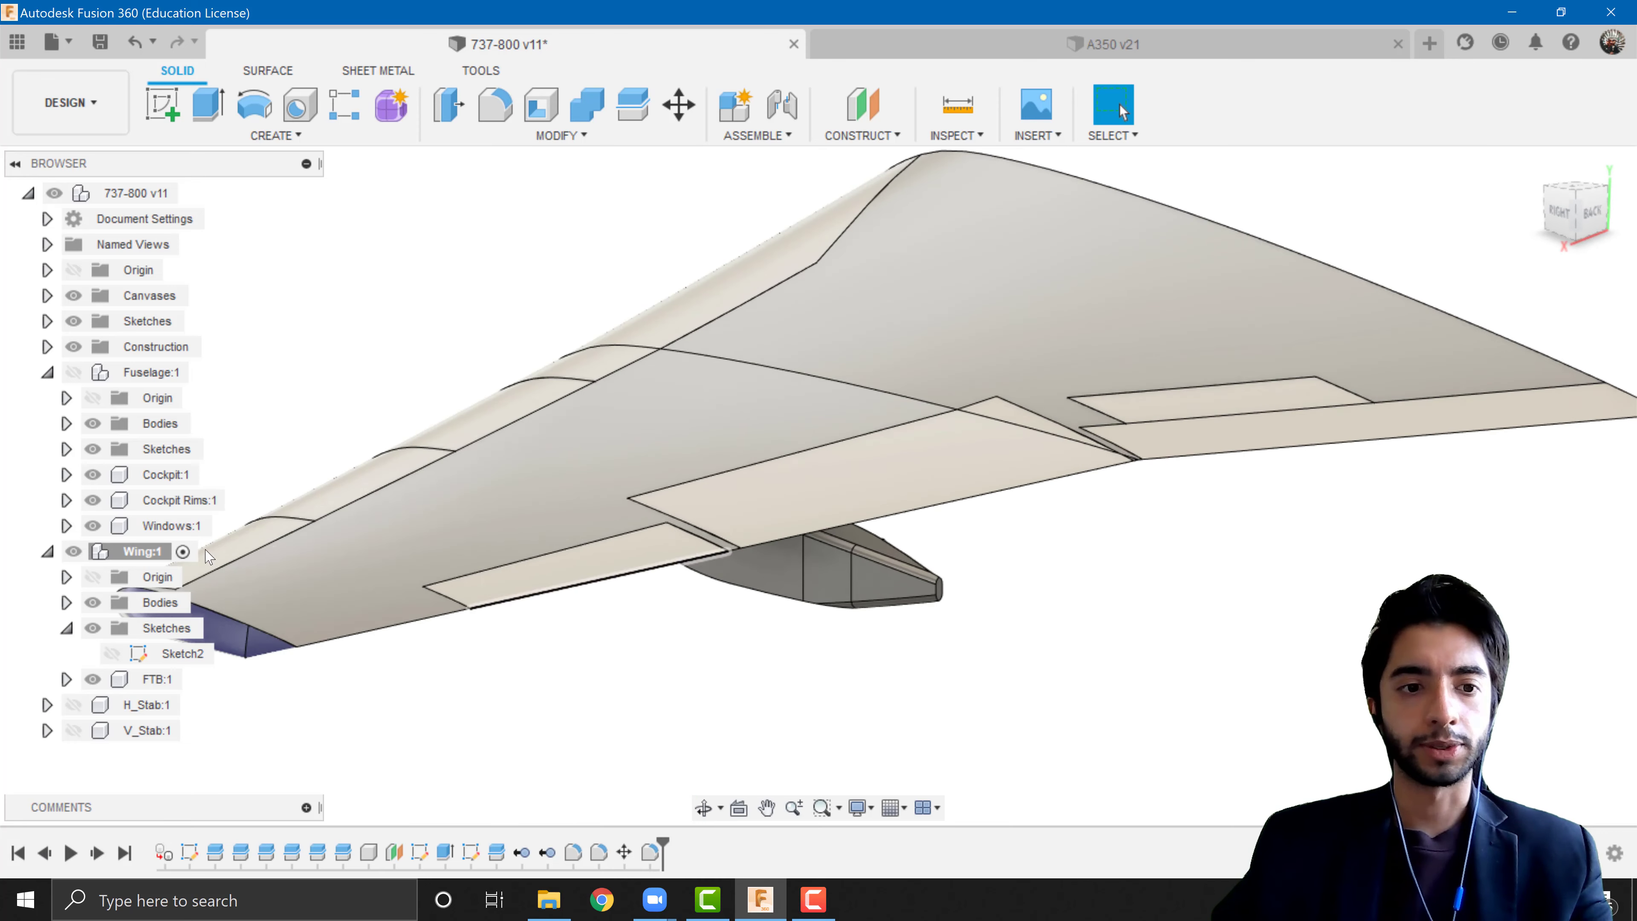
{"action": "right_click", "coordinate": [158, 686]}
{"action": "left_click", "coordinate": [258, 366]}
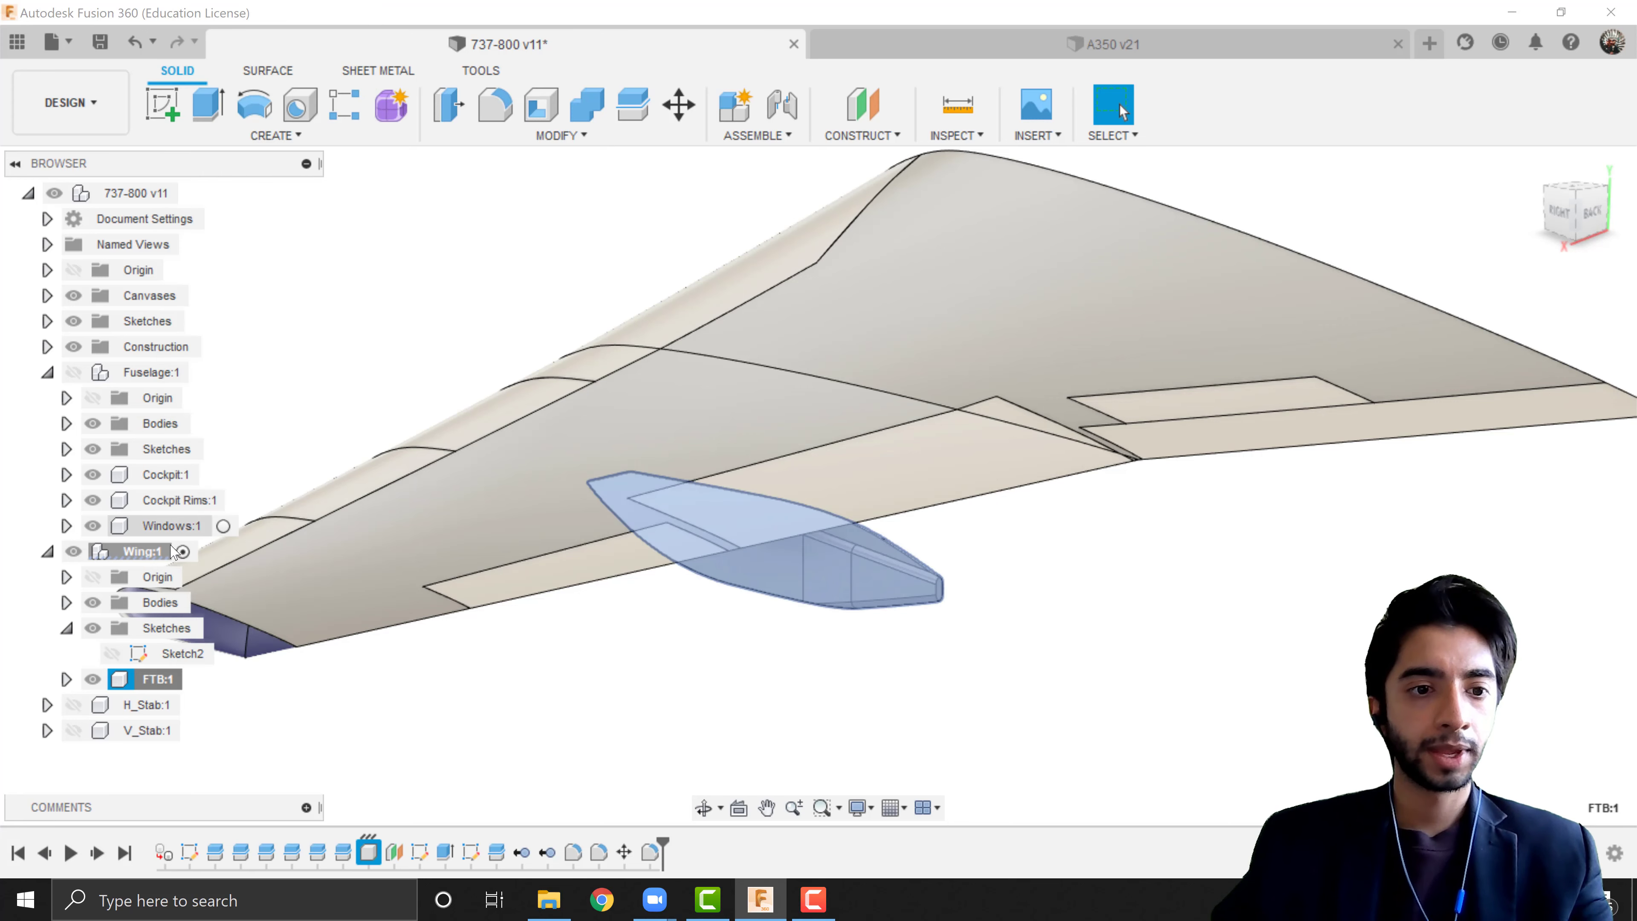
{"action": "right_click", "coordinate": [158, 553]}
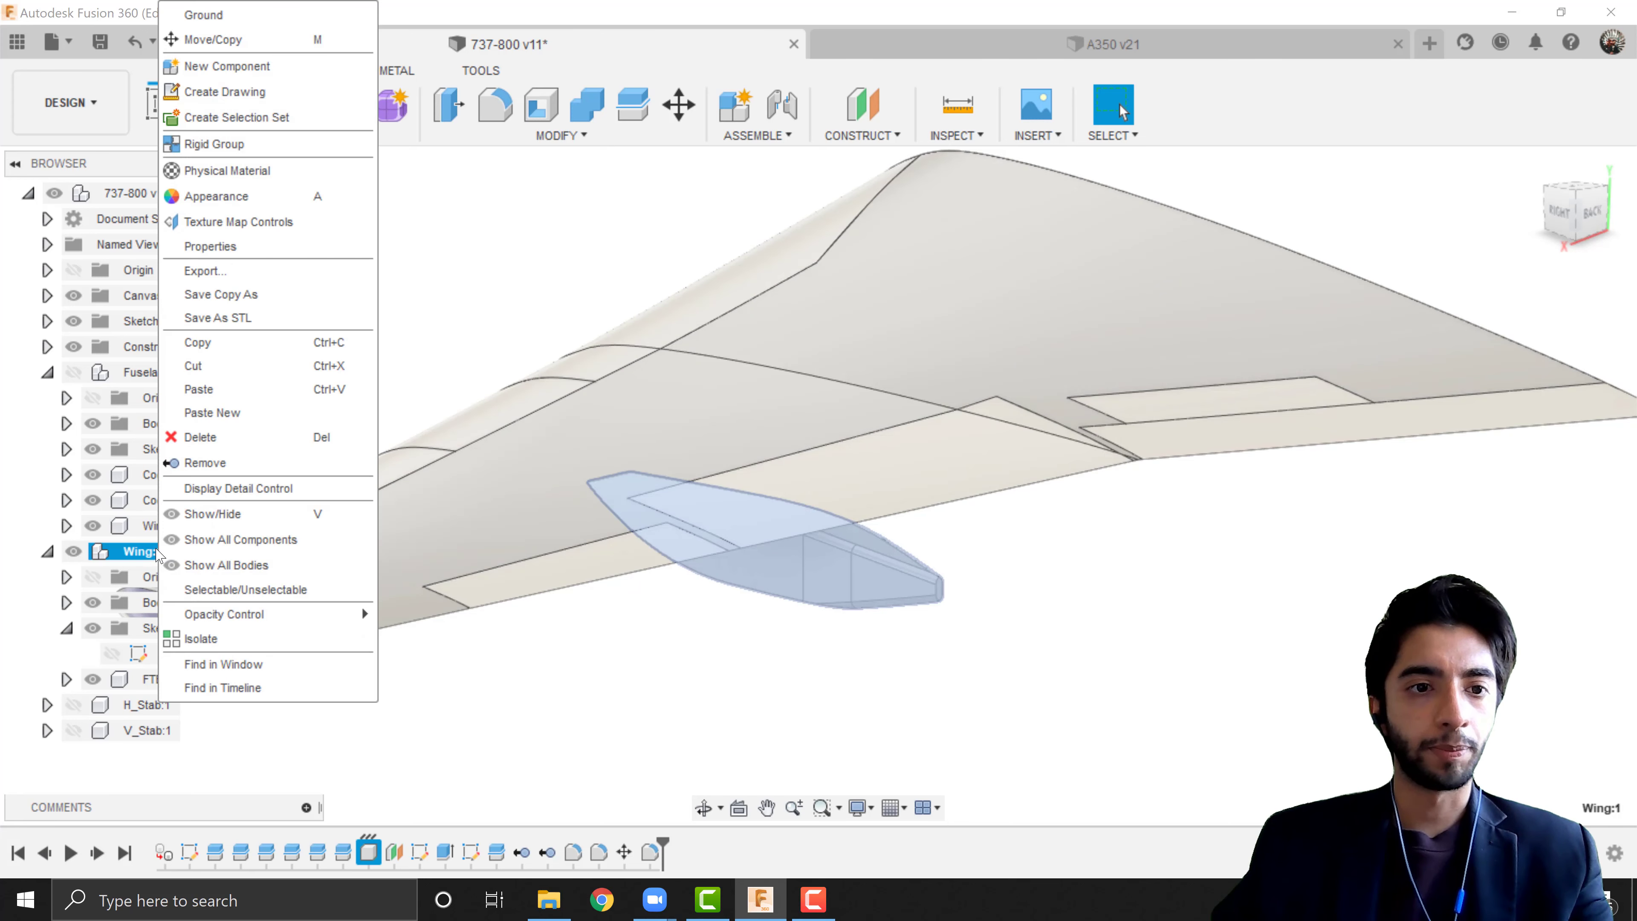
{"action": "left_click", "coordinate": [233, 415]}
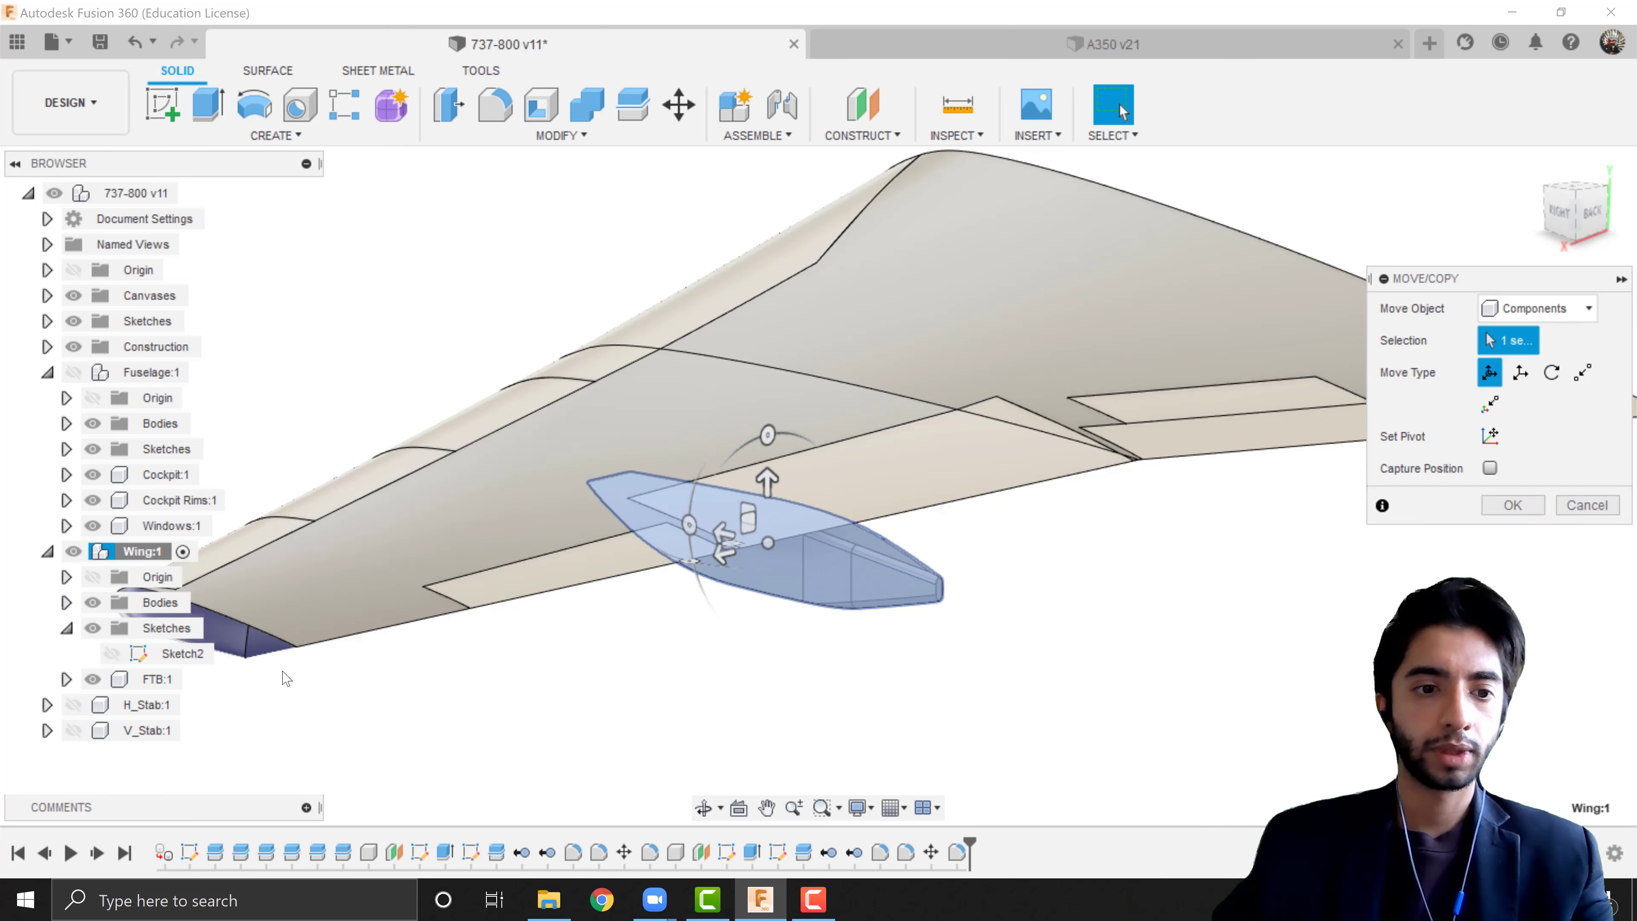
- Move the copied fairing inboard along the wing by -2500 mm in X and lower it by -100 mm in Y
{"action": "left_click_drag", "start_coordinate": [717, 551], "coordinate": [1178, 485]}
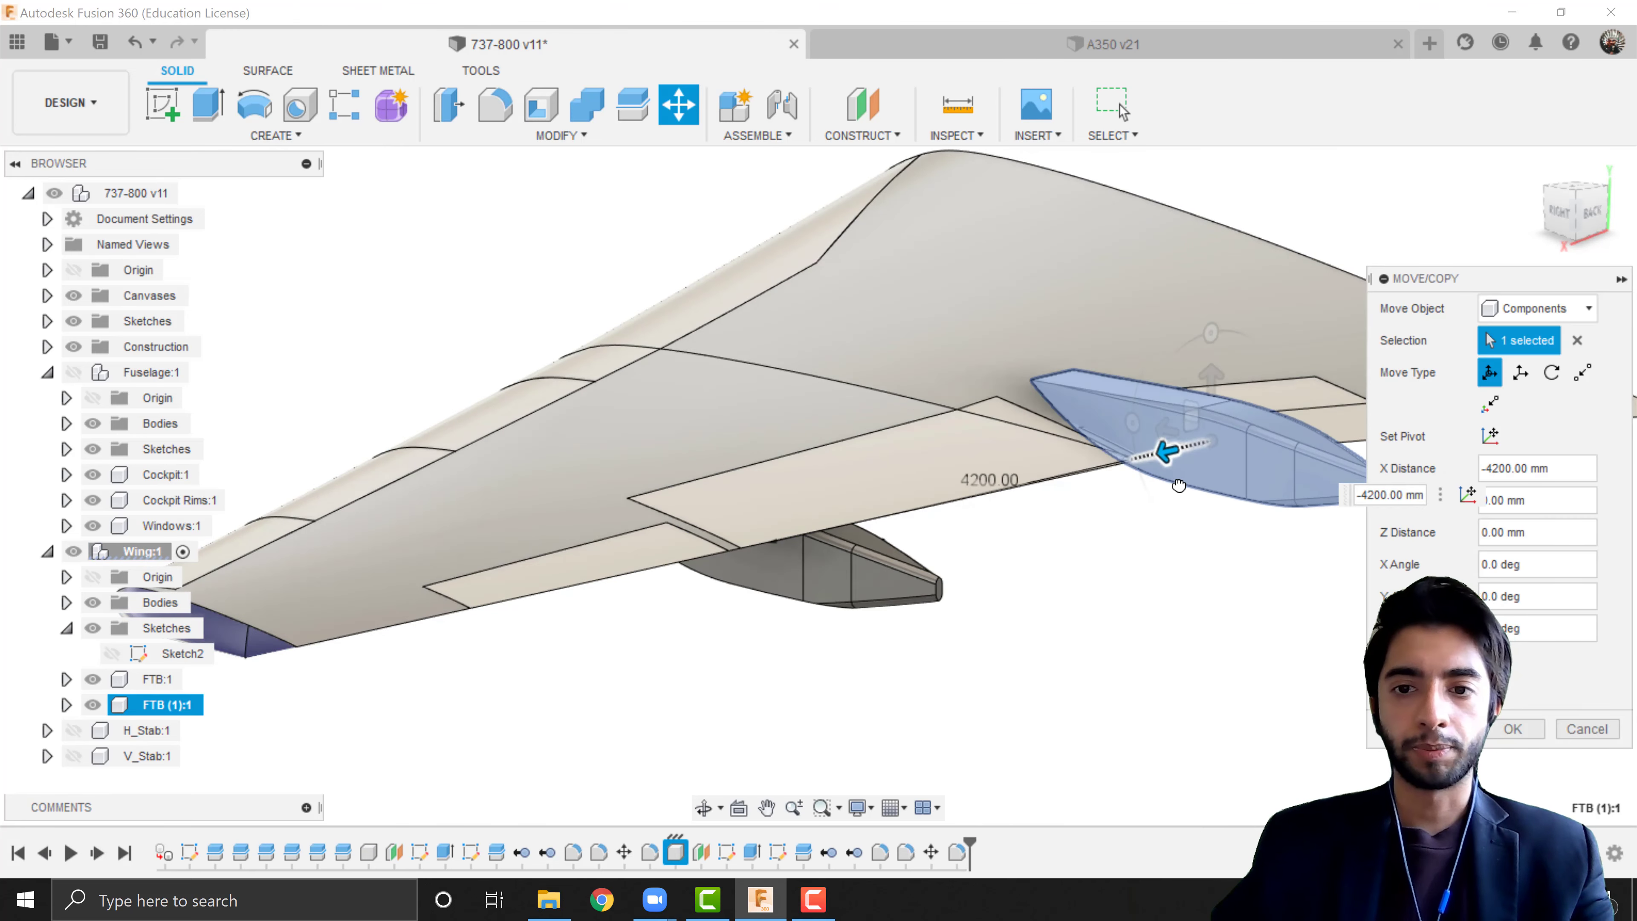
{"action": "left_click", "coordinate": [1572, 223]}
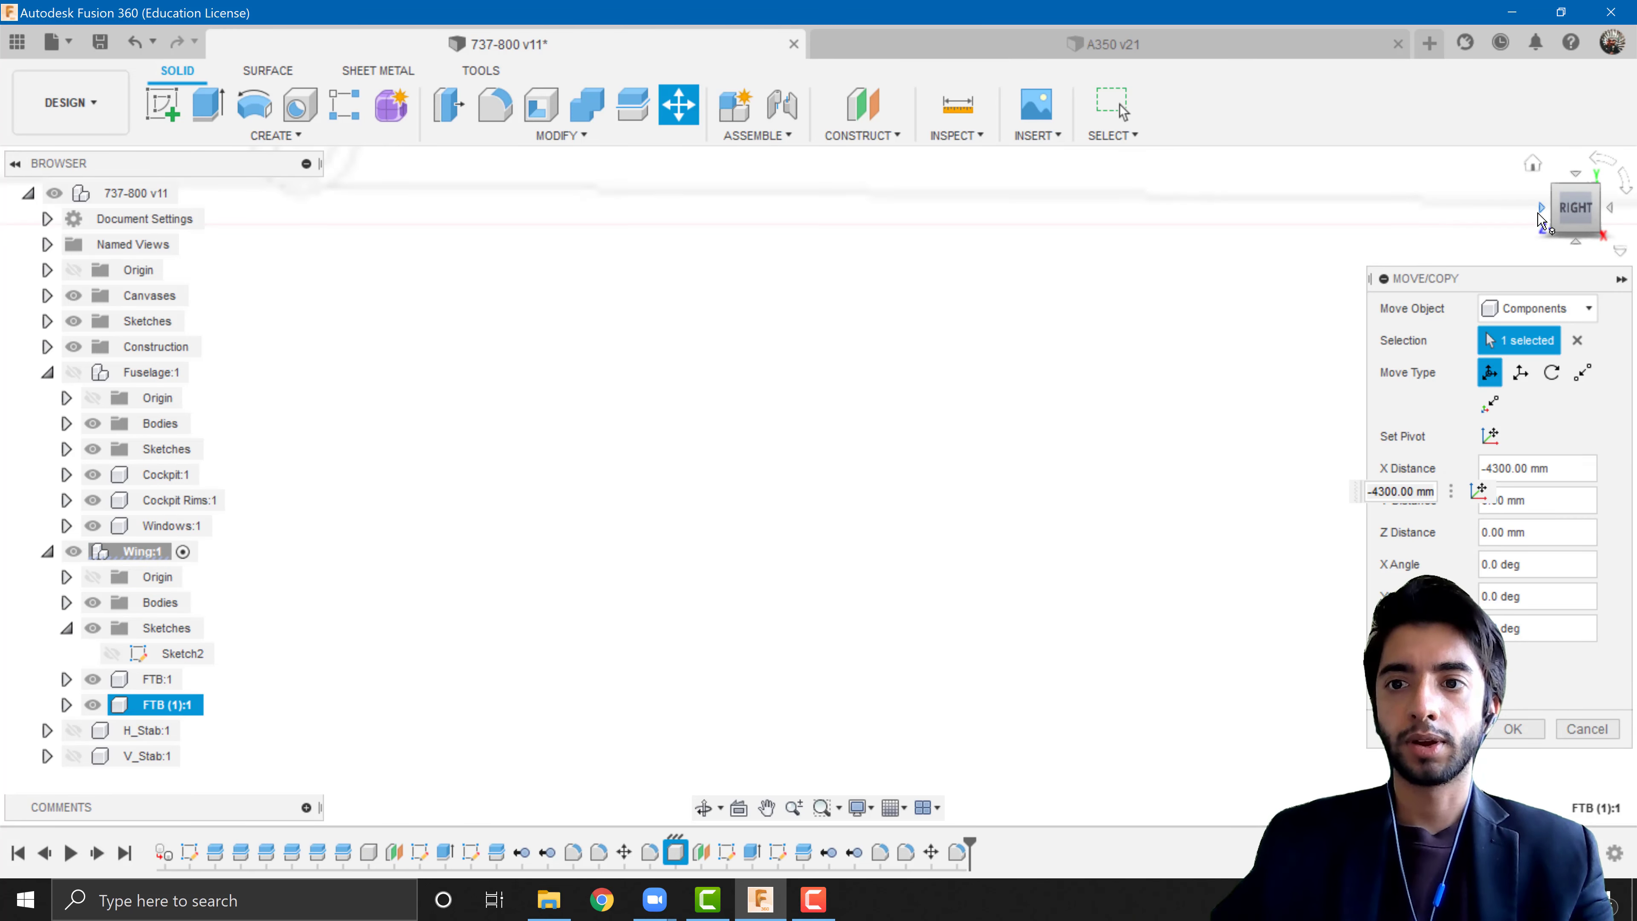
{"action": "scroll", "coordinate": [856, 379], "scroll_direction": "up", "scroll_amount": 6}
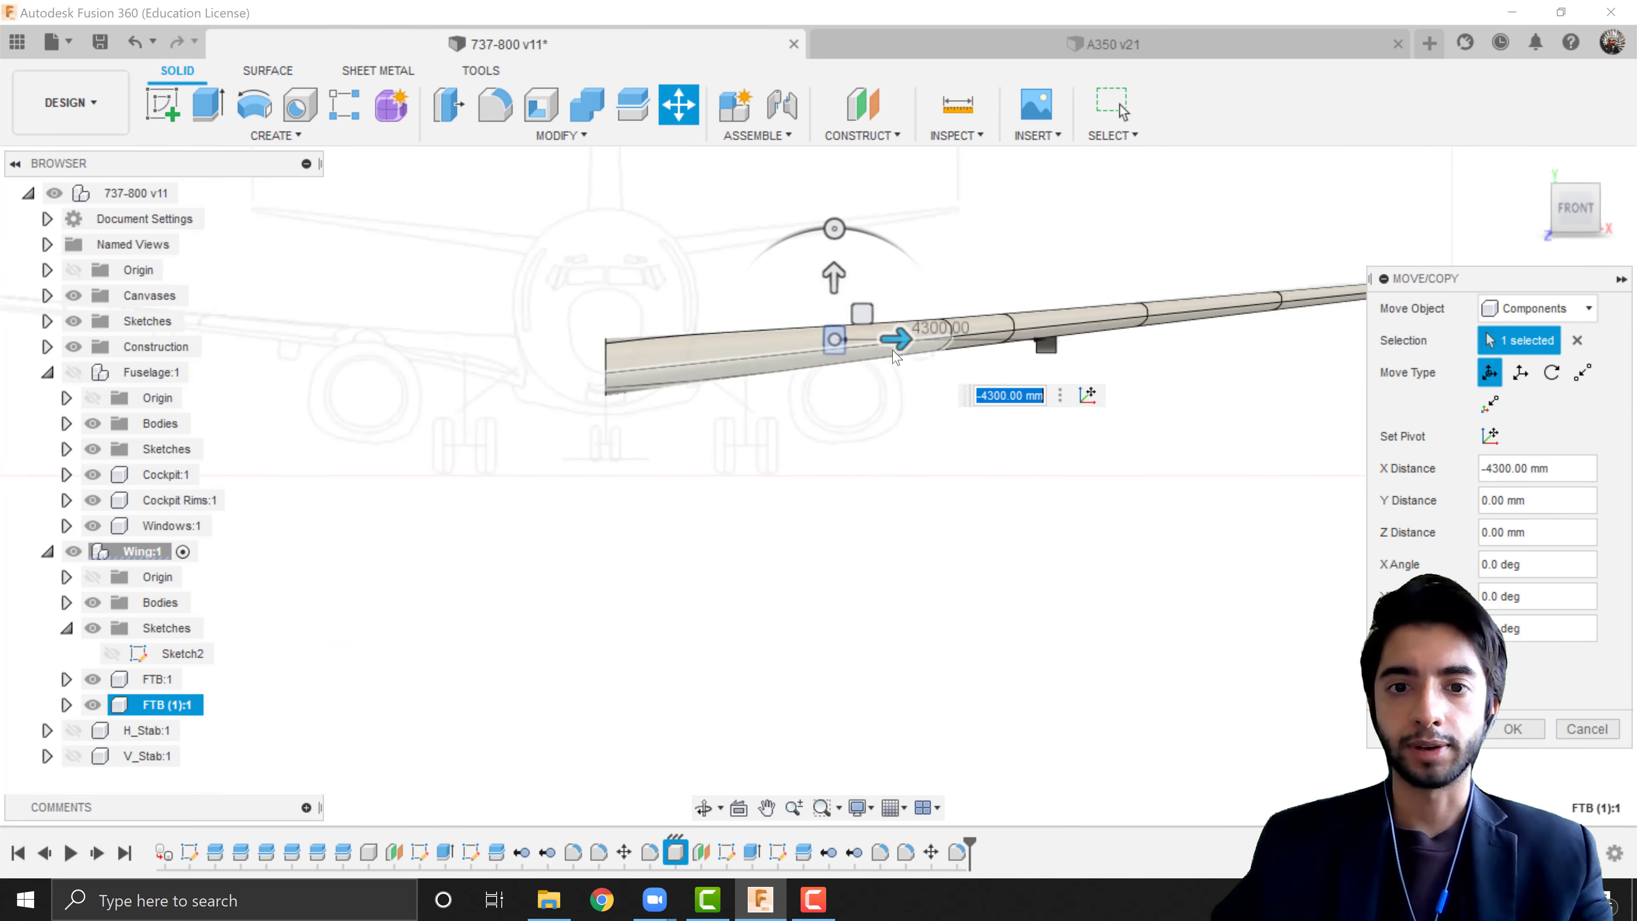
{"action": "middle_click_drag", "start_coordinate": [853, 372], "coordinate": [553, 457]}
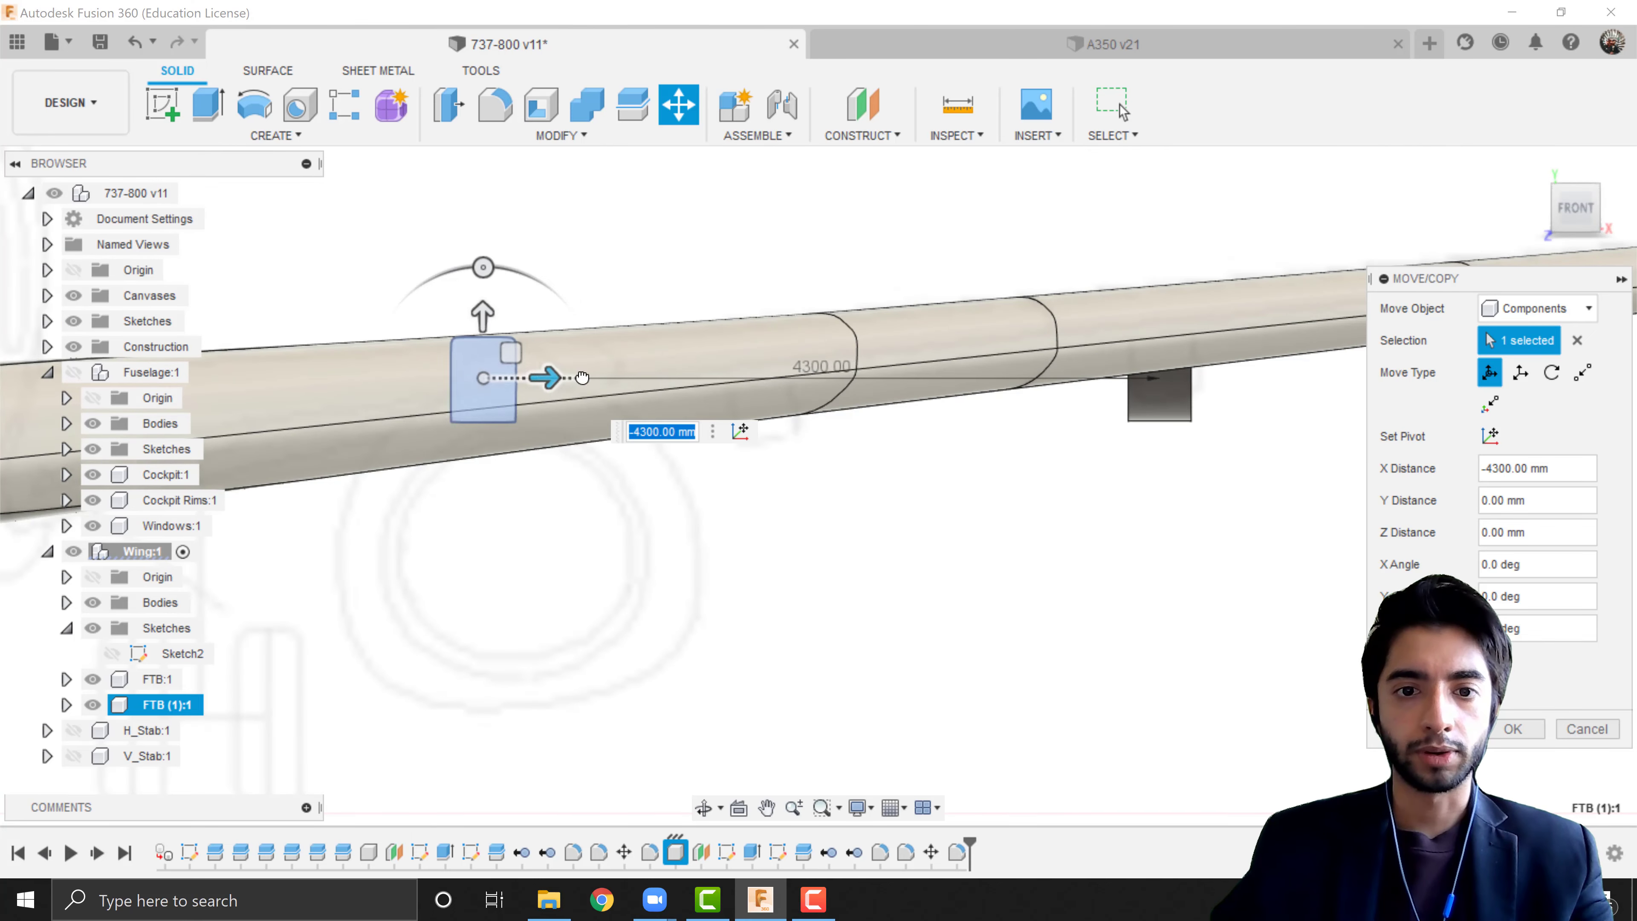
{"action": "left_click_drag", "start_coordinate": [566, 377], "coordinate": [828, 385]}
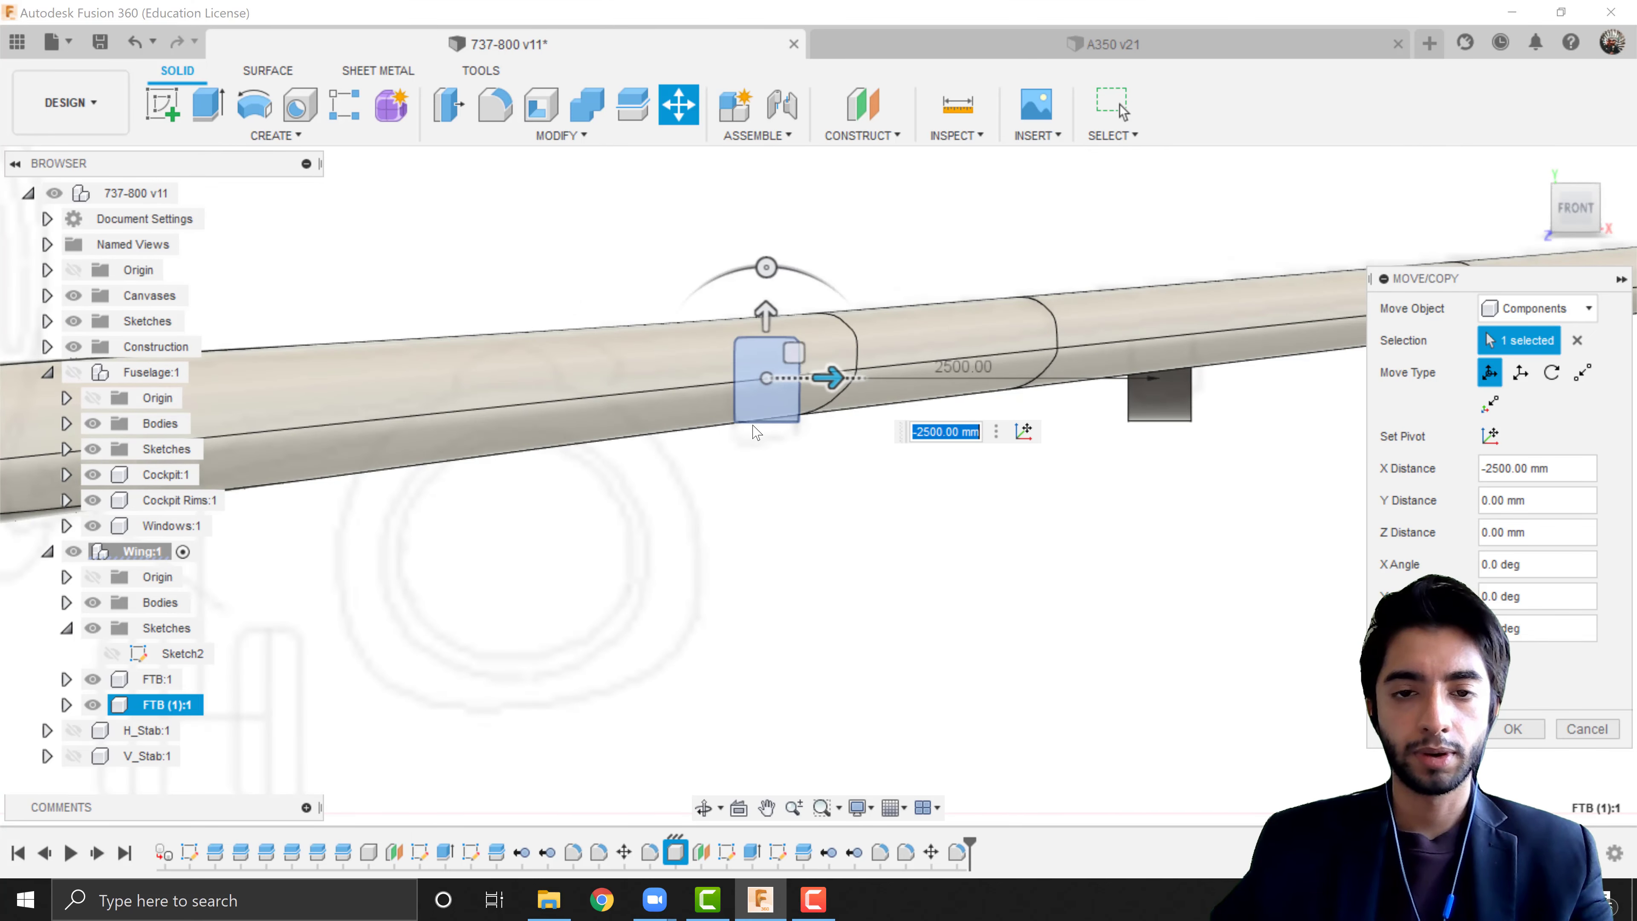
{"action": "scroll", "coordinate": [765, 292], "scroll_direction": "up", "scroll_amount": 2}
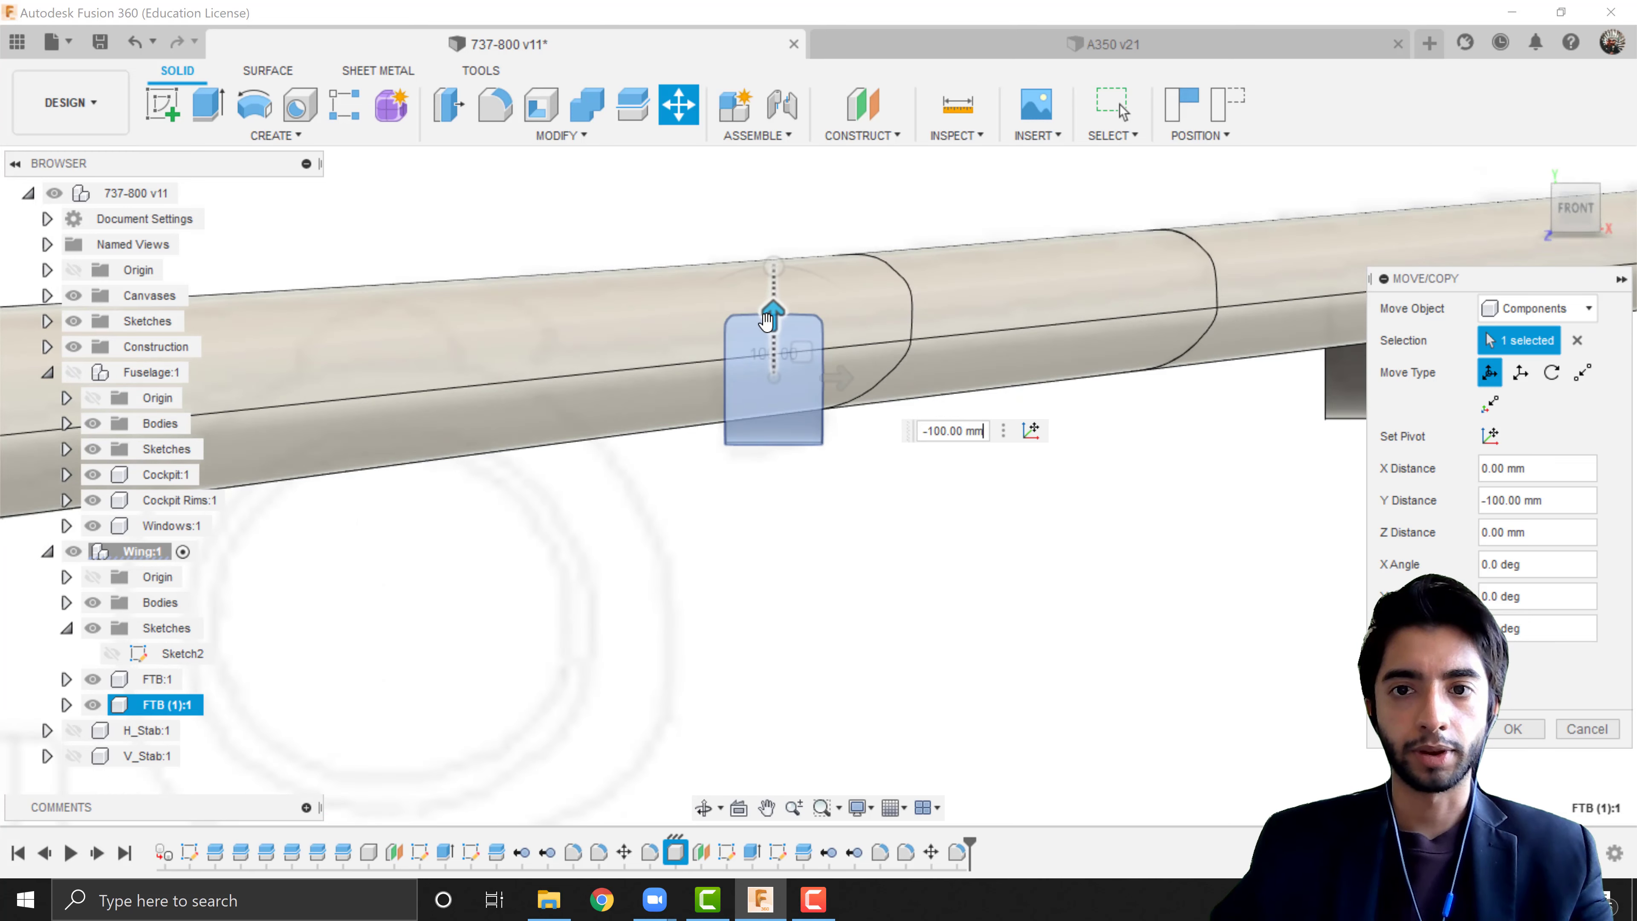
{"action": "left_click", "coordinate": [1508, 729]}
- Lower the copied FTB (1) fairing by a further -200 mm along Y so it sits beneath the wing
{"action": "scroll", "coordinate": [1211, 529], "scroll_direction": "down", "scroll_amount": 4}
{"action": "middle_click_drag", "start_coordinate": [1198, 515], "coordinate": [800, 474], "text": "shift"}
{"action": "middle_click_drag", "start_coordinate": [1450, 479], "coordinate": [937, 451]}
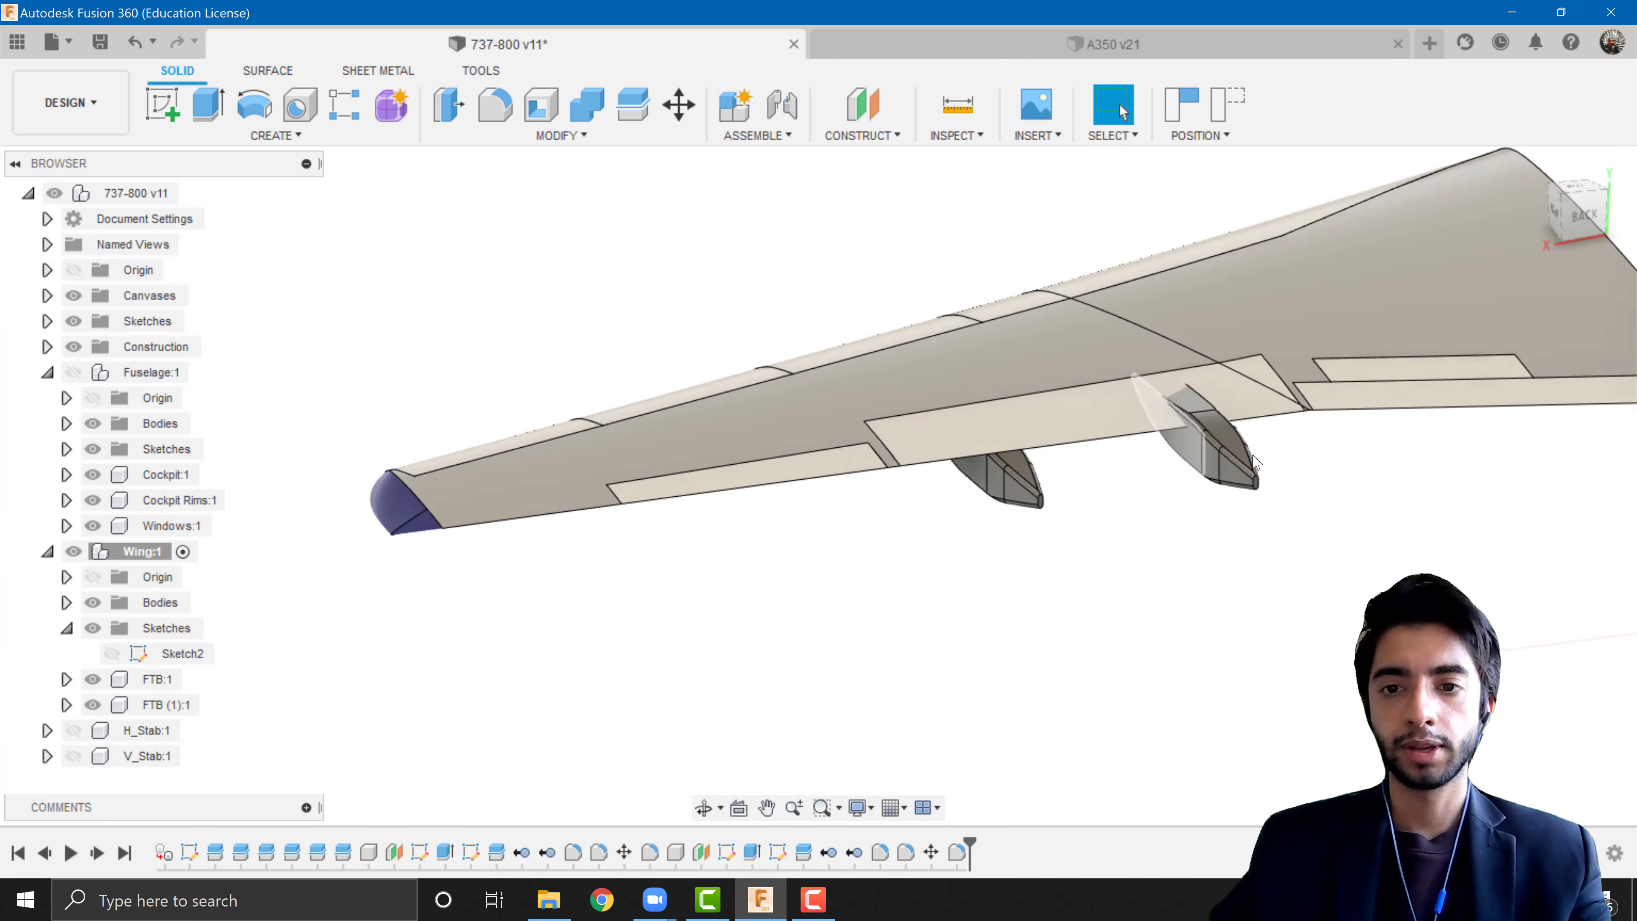
{"action": "scroll", "coordinate": [1157, 375], "scroll_direction": "up", "scroll_amount": 4}
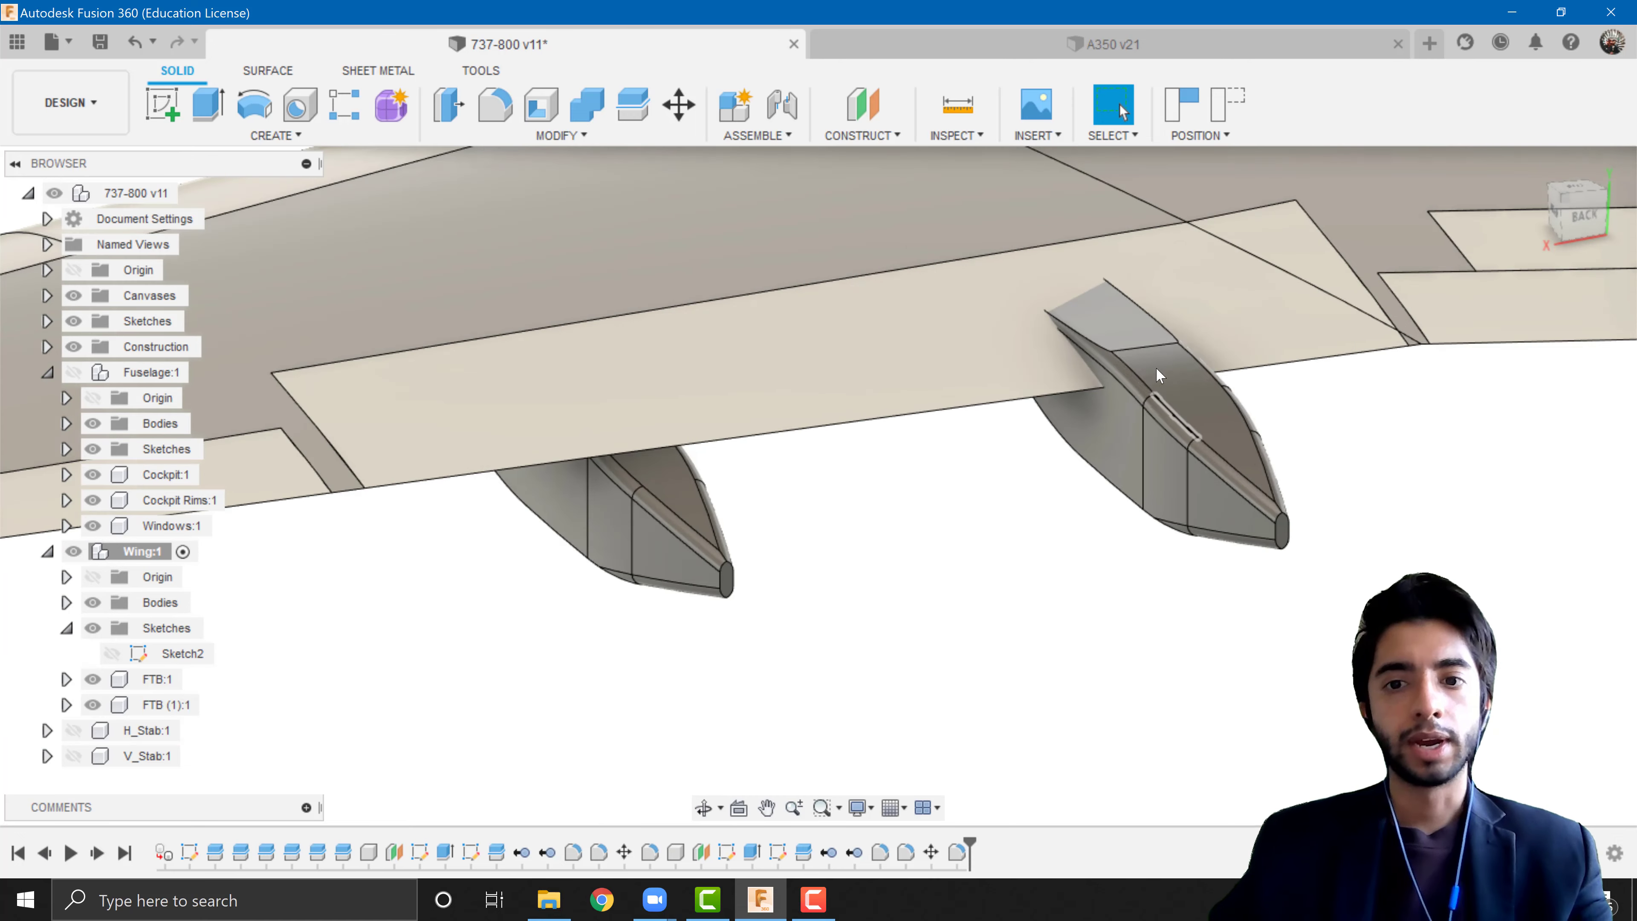
{"action": "left_click", "coordinate": [166, 704]}
{"action": "key", "text": "m"}
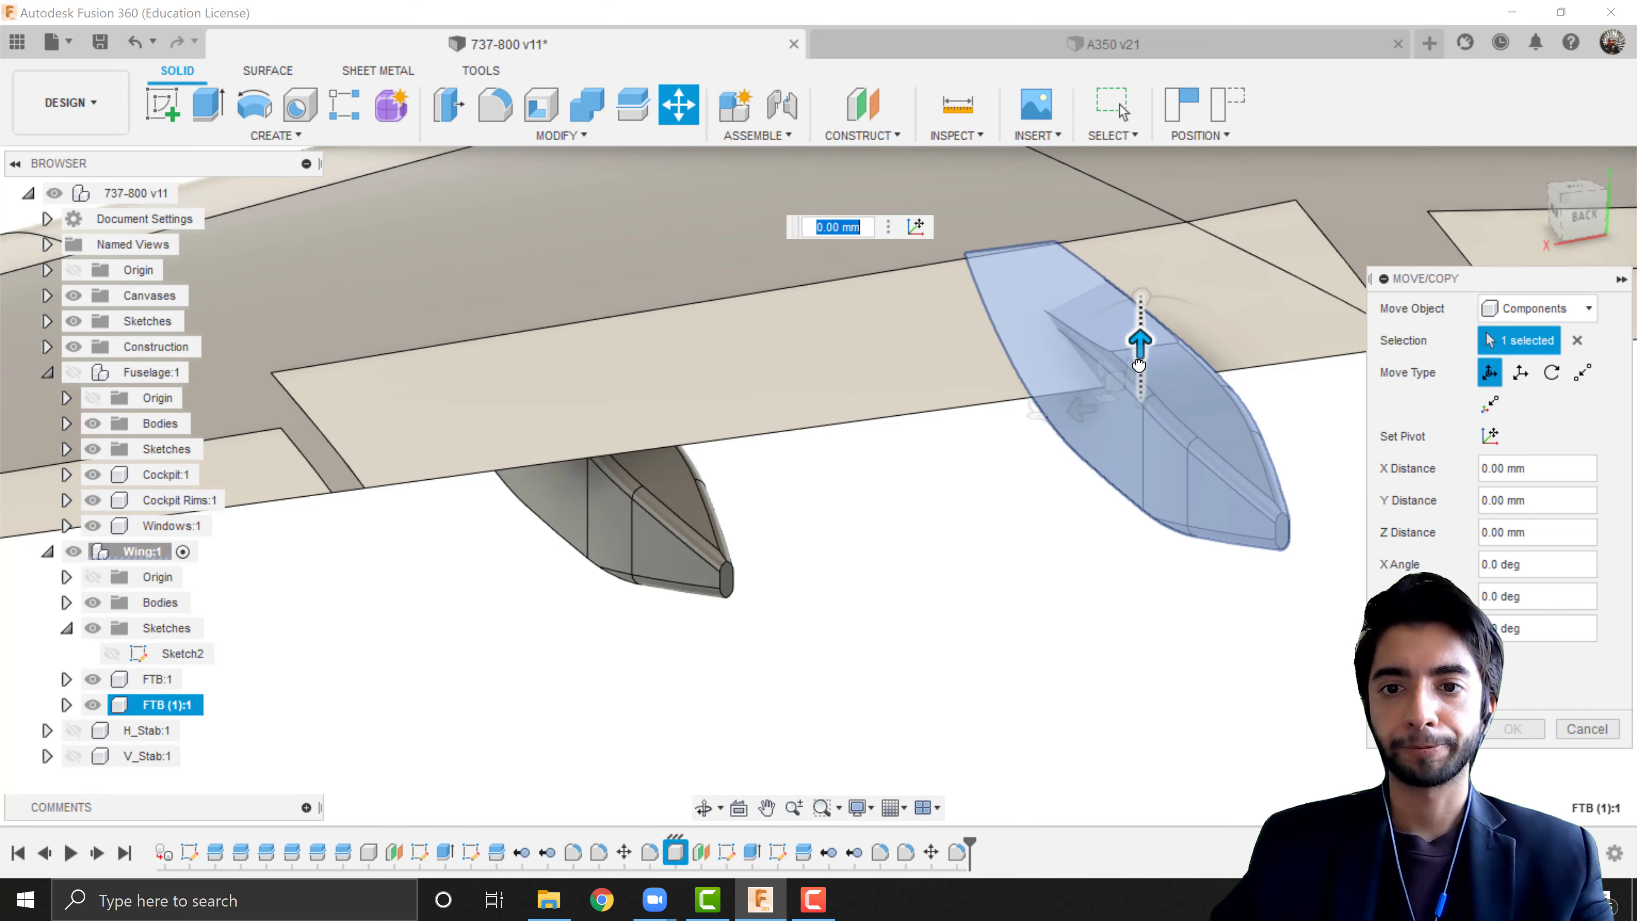
{"action": "left_click_drag", "start_coordinate": [1138, 364], "coordinate": [1139, 384]}
{"action": "middle_click_drag", "start_coordinate": [1052, 682], "coordinate": [1089, 643], "text": "shift"}
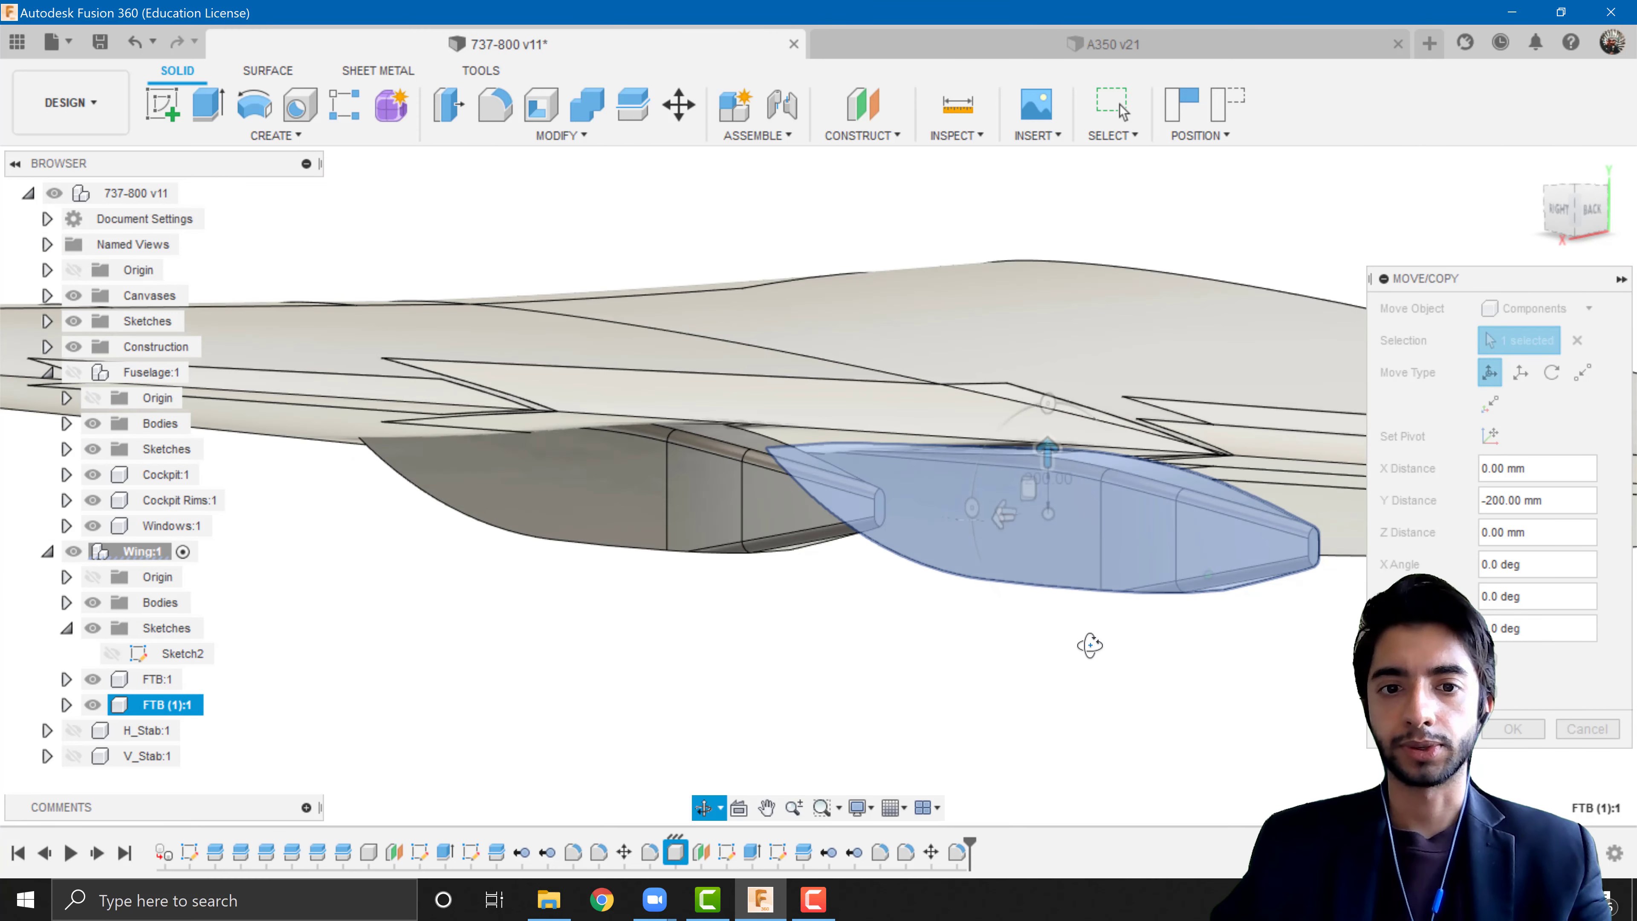
{"action": "left_click", "coordinate": [1511, 729]}
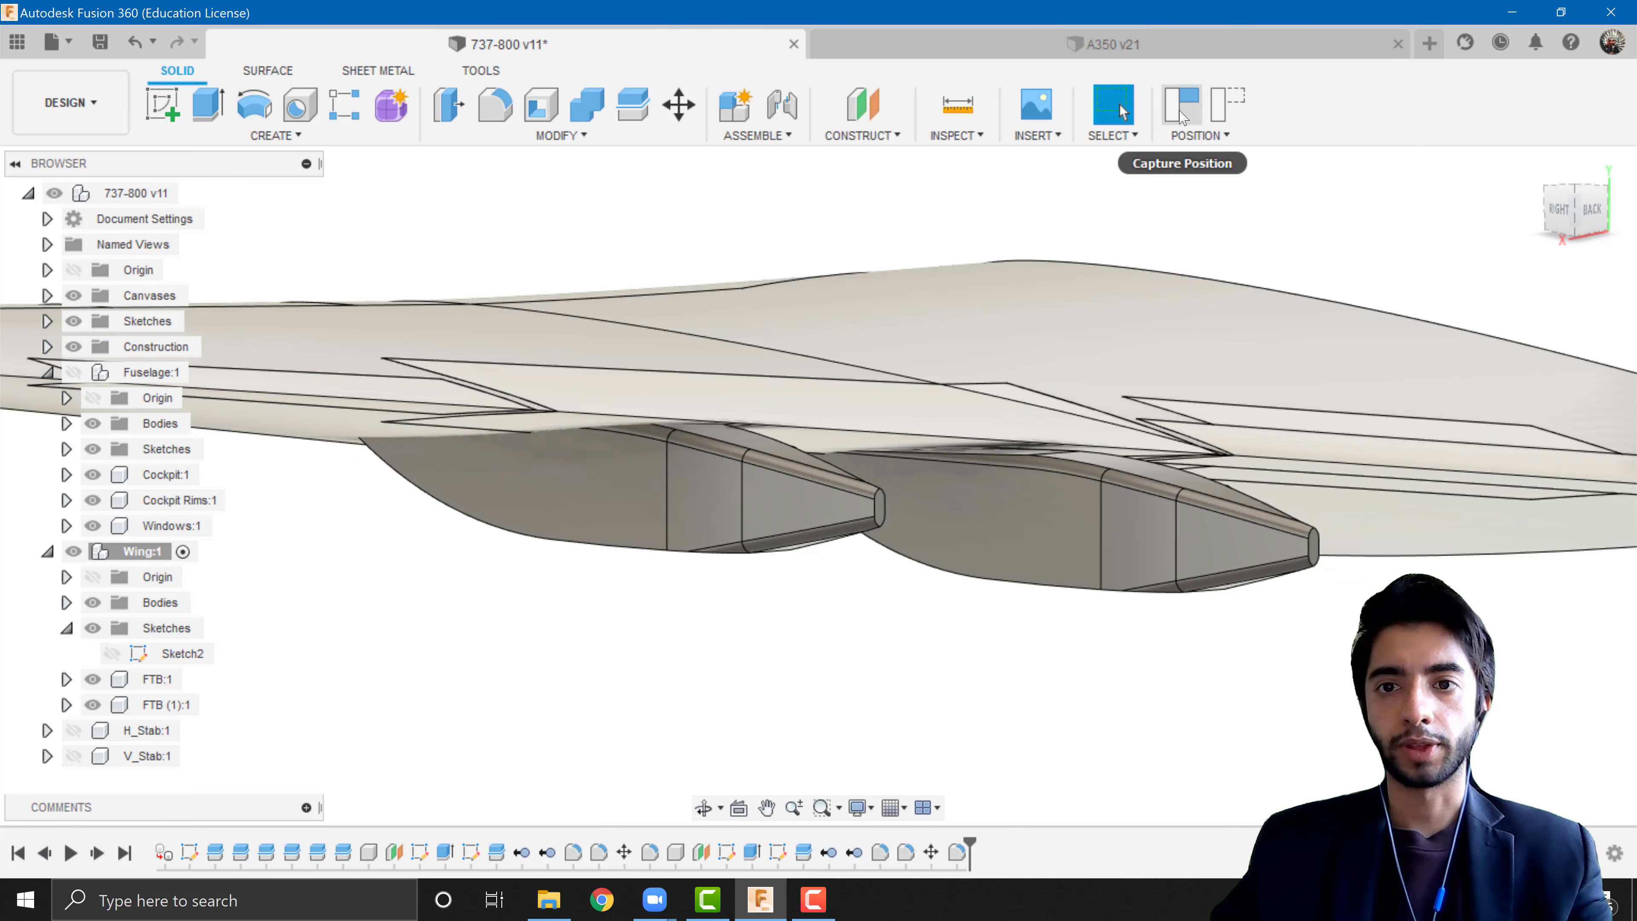
- Examine both fairings against the top-view canvas in the Render workspace, then return to the Design workspace
{"action": "left_click", "coordinate": [61, 103]}
{"action": "left_click", "coordinate": [100, 233]}
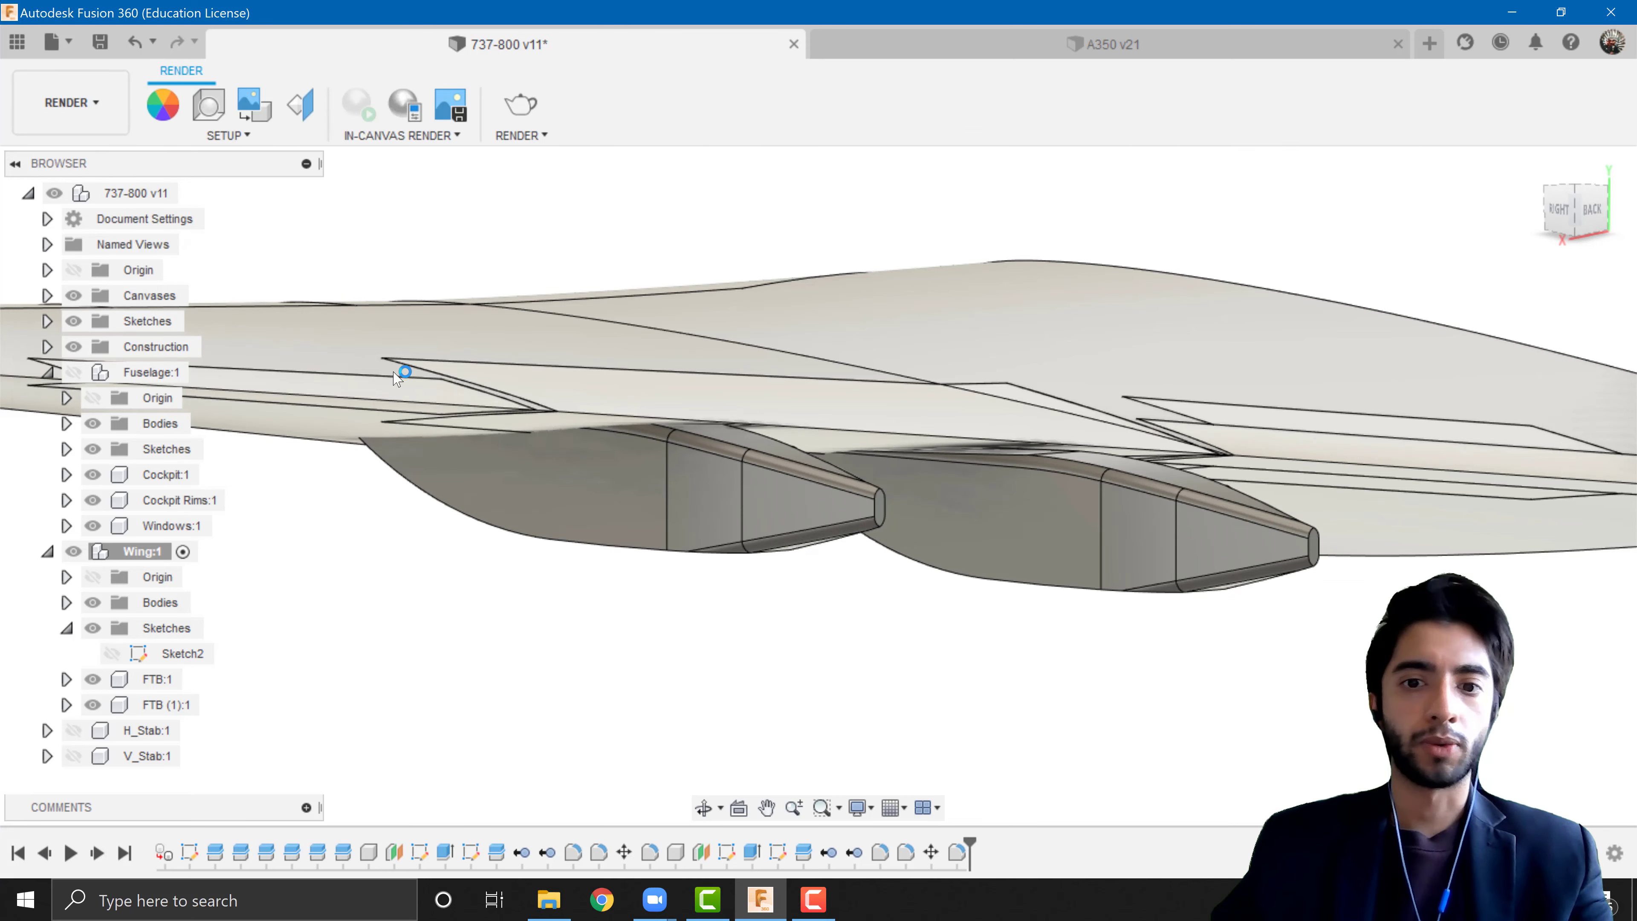
{"action": "middle_click_drag", "start_coordinate": [957, 590], "coordinate": [1204, 445], "text": "shift"}
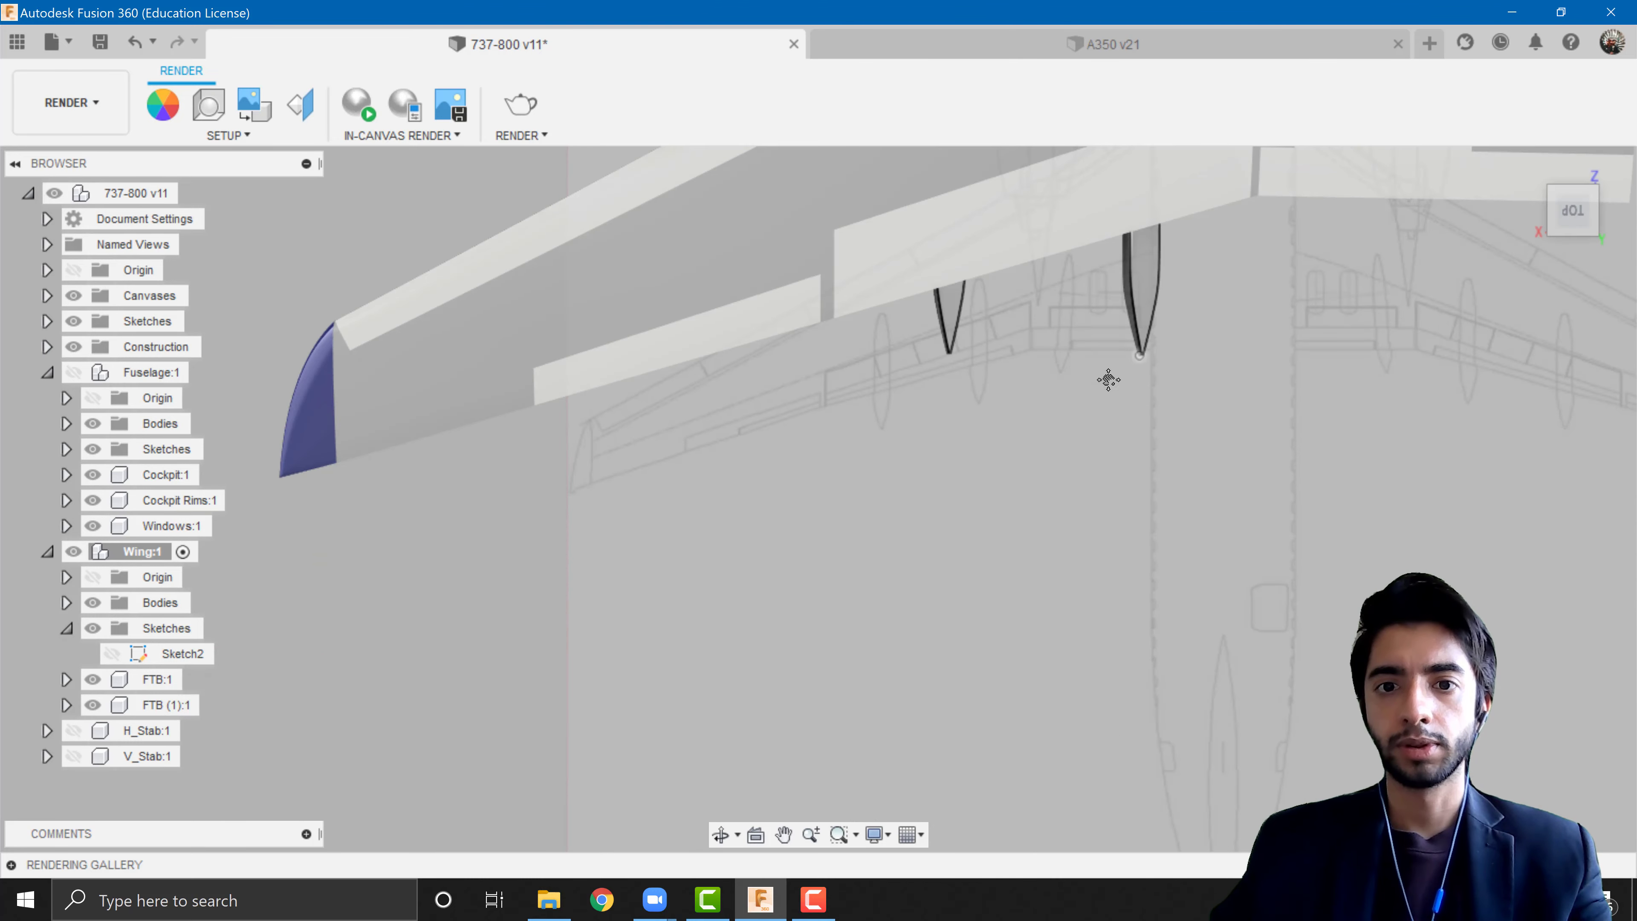
{"action": "middle_click_drag", "start_coordinate": [1108, 380], "coordinate": [953, 556]}
{"action": "left_click", "coordinate": [71, 103]}
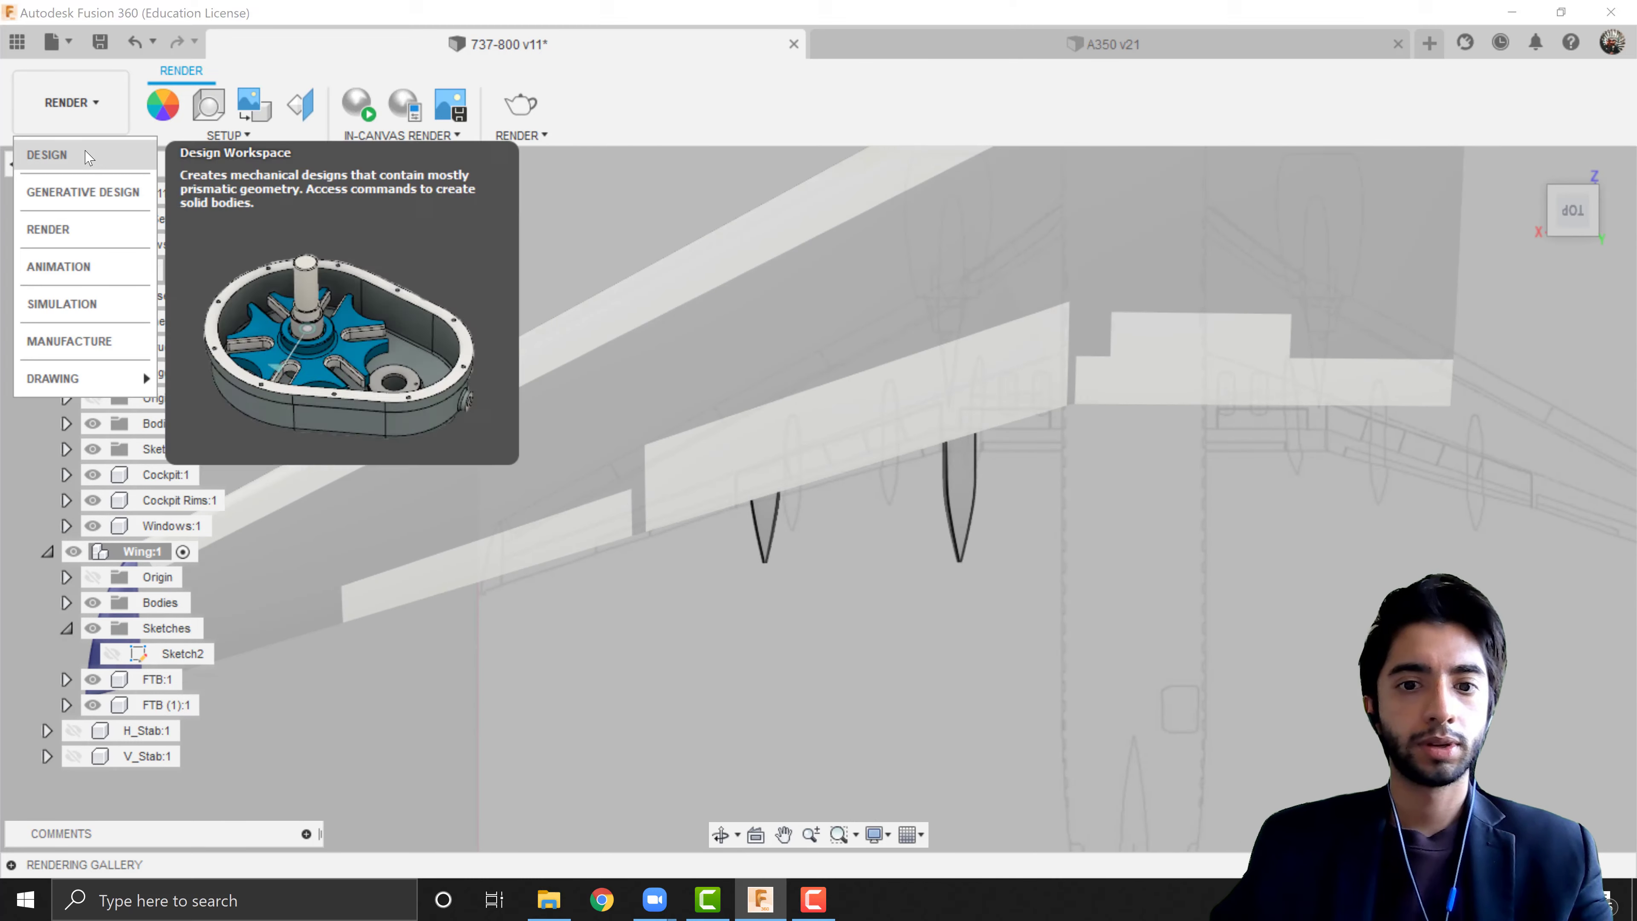
{"action": "left_click", "coordinate": [52, 153]}
- Align the FTB (1) fairing with the top-view canvas by moving it 700 mm in Z, then -42.258 mm in X and 6.037 mm in Z
{"action": "scroll", "coordinate": [1070, 487], "scroll_direction": "up", "scroll_amount": 2}
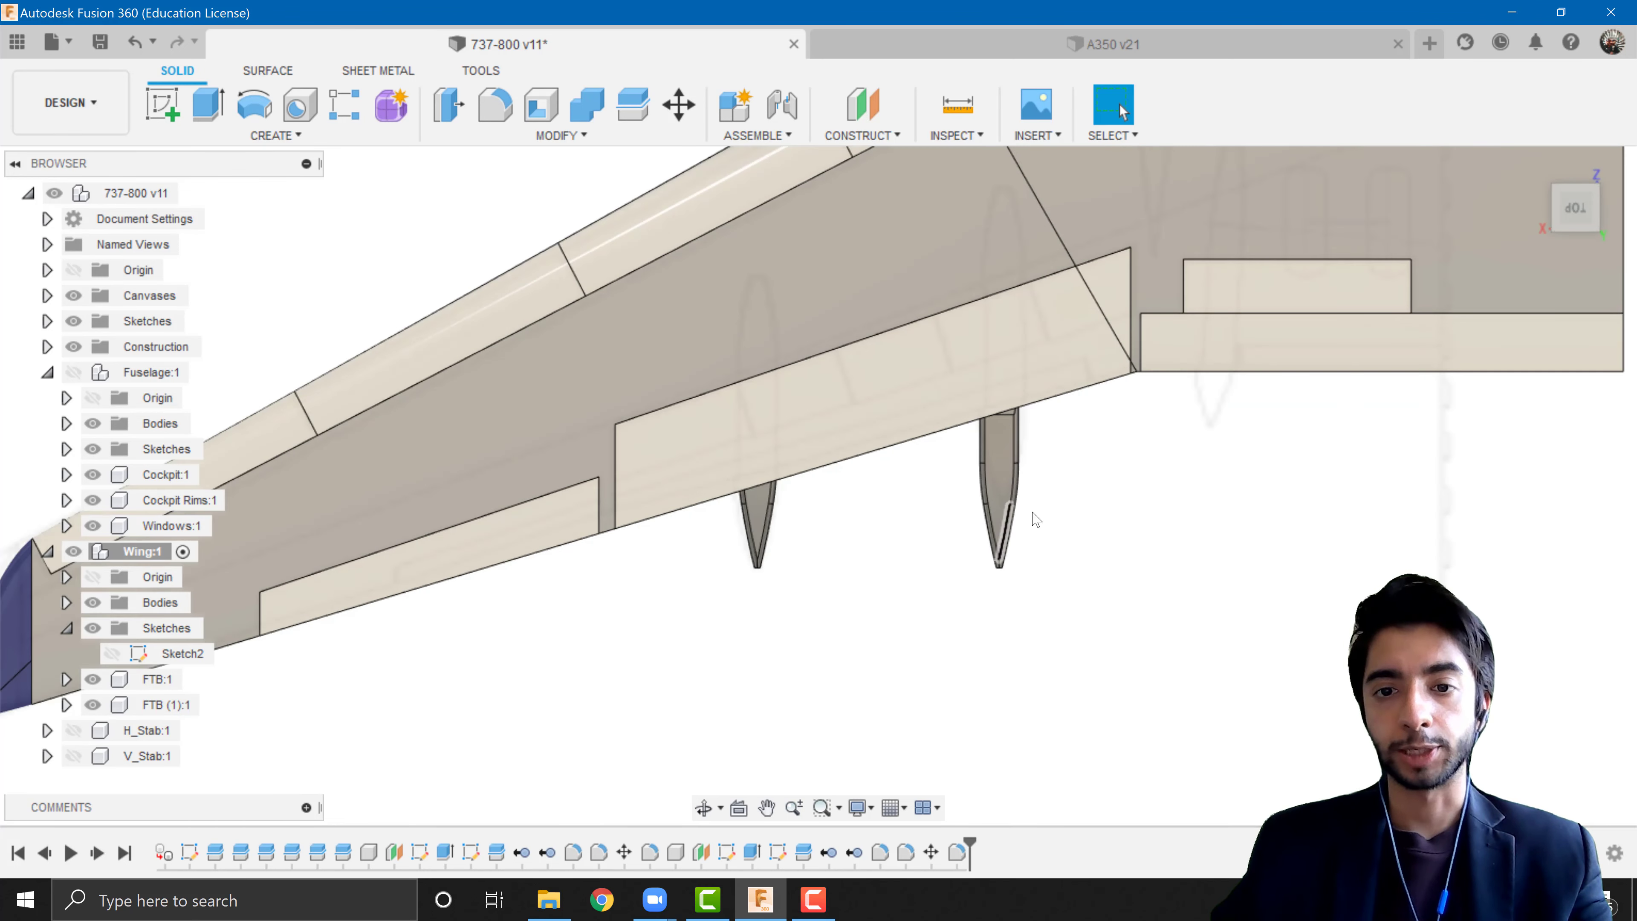
{"action": "left_click", "coordinate": [1572, 240]}
{"action": "left_click", "coordinate": [1542, 210]}
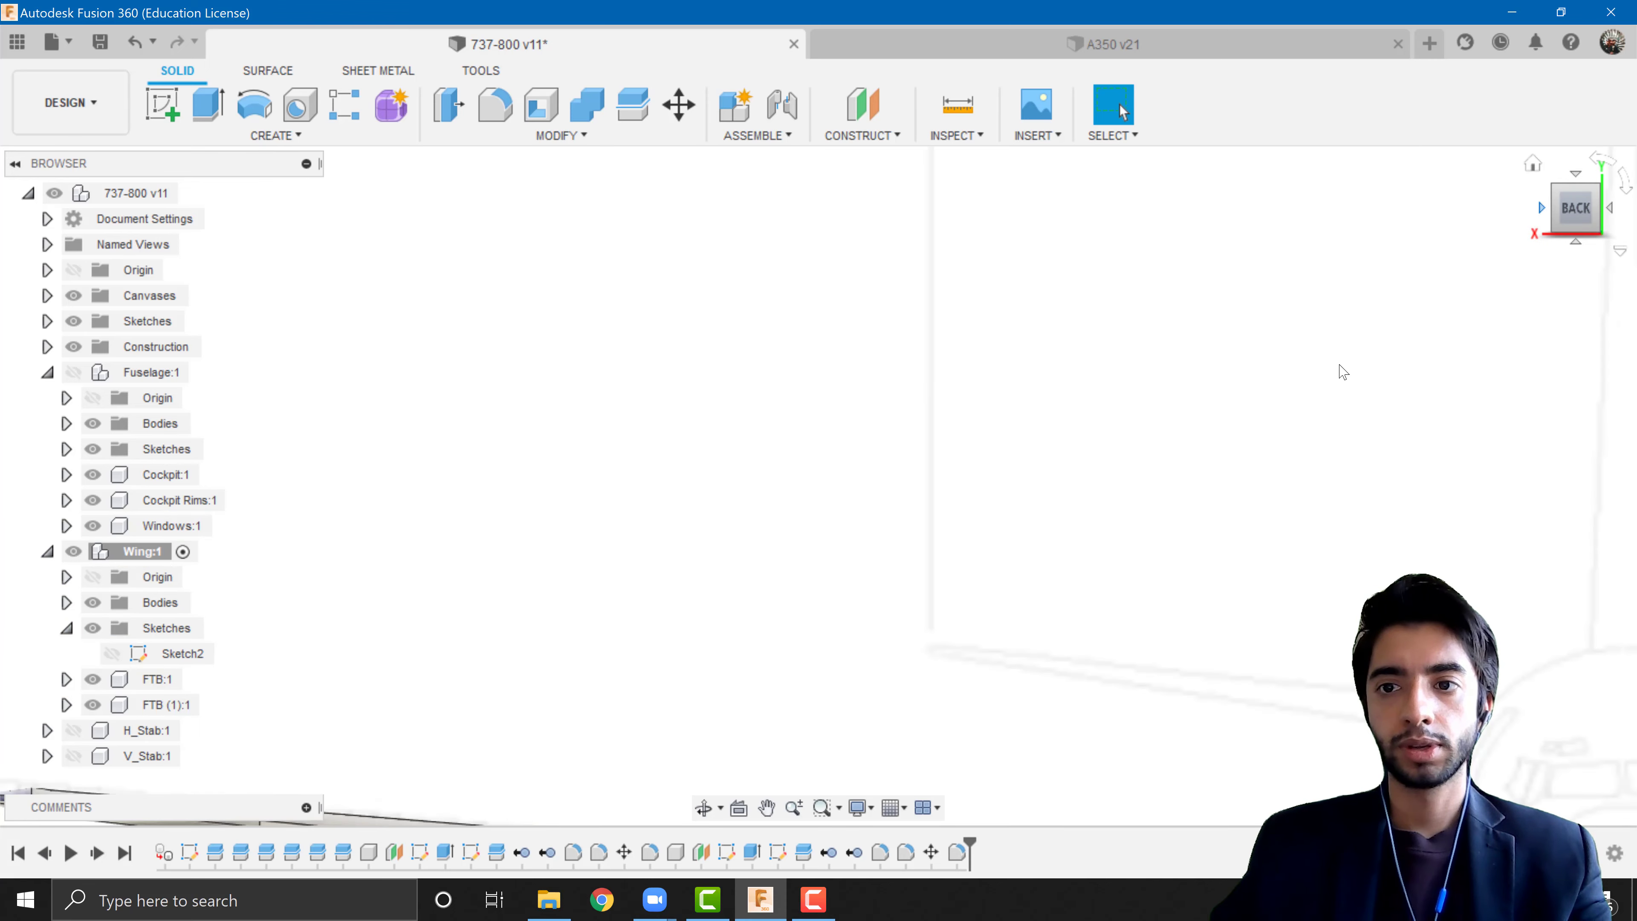
{"action": "middle_click_drag", "start_coordinate": [1005, 768], "coordinate": [990, 523]}
{"action": "scroll", "coordinate": [921, 528], "scroll_direction": "up", "scroll_amount": 5}
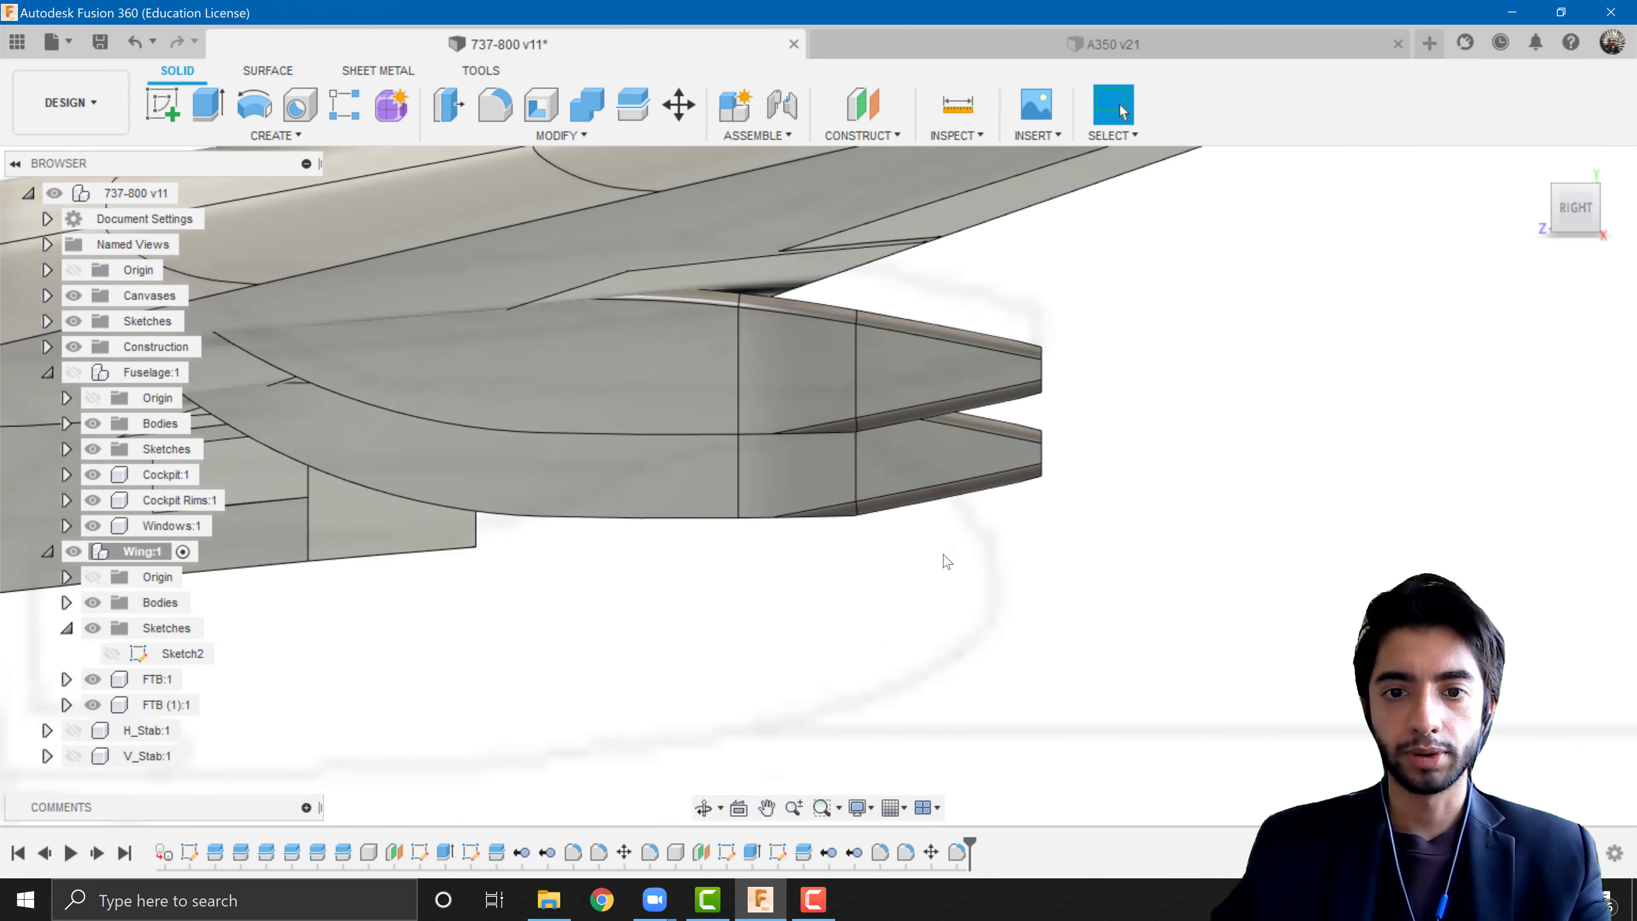
{"action": "scroll", "coordinate": [961, 545], "scroll_direction": "down", "scroll_amount": 2}
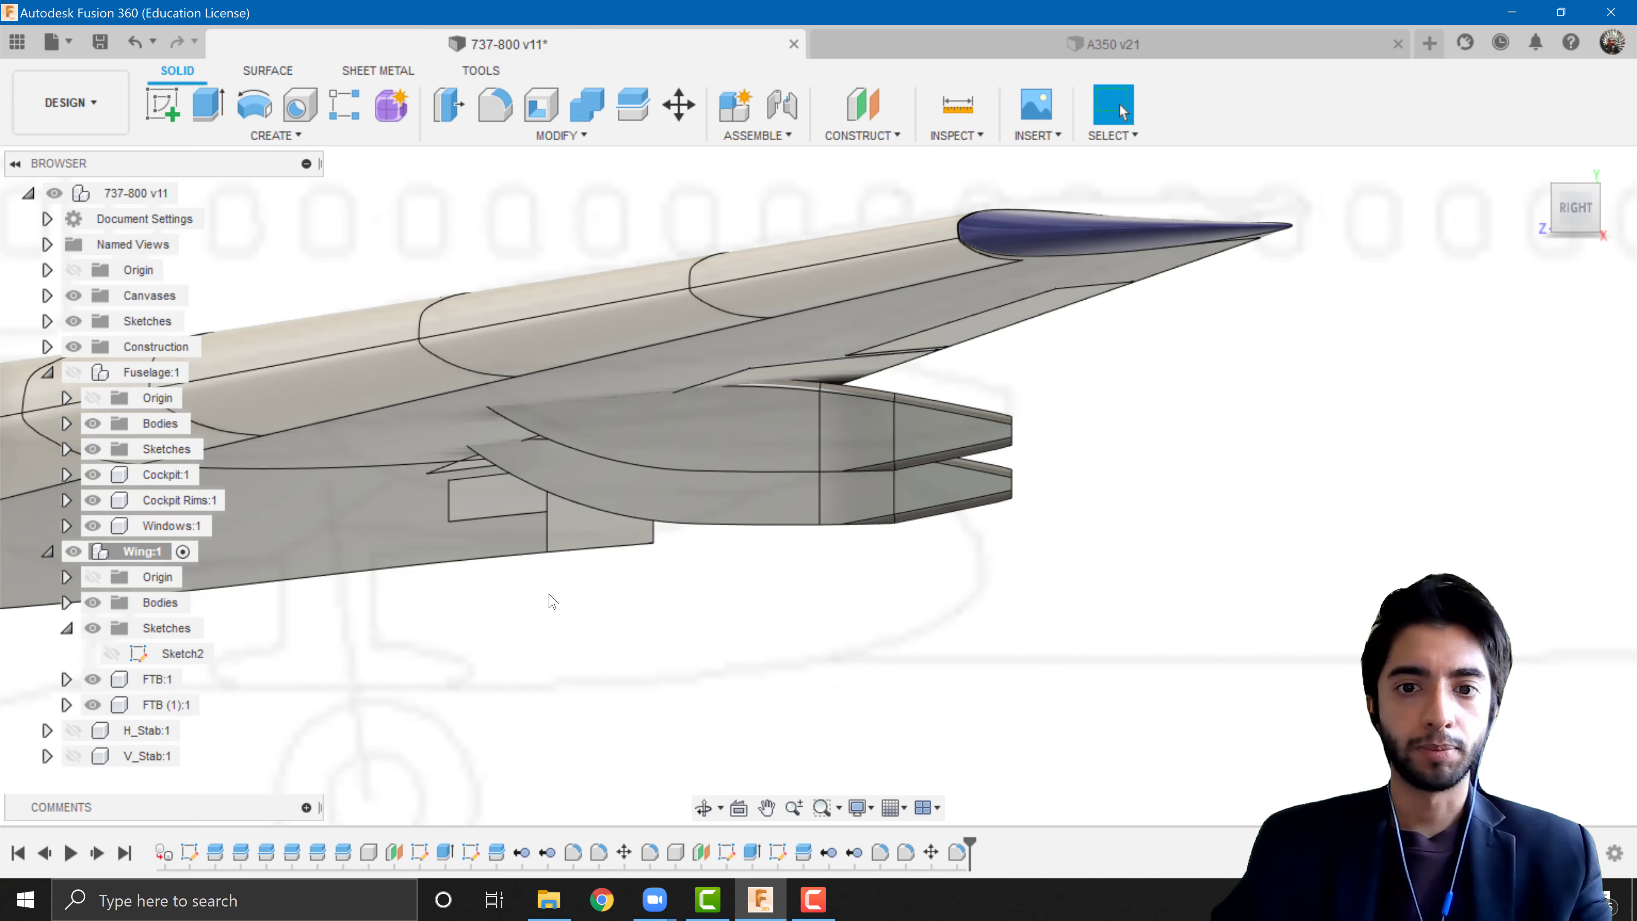
{"action": "left_click", "coordinate": [1579, 177]}
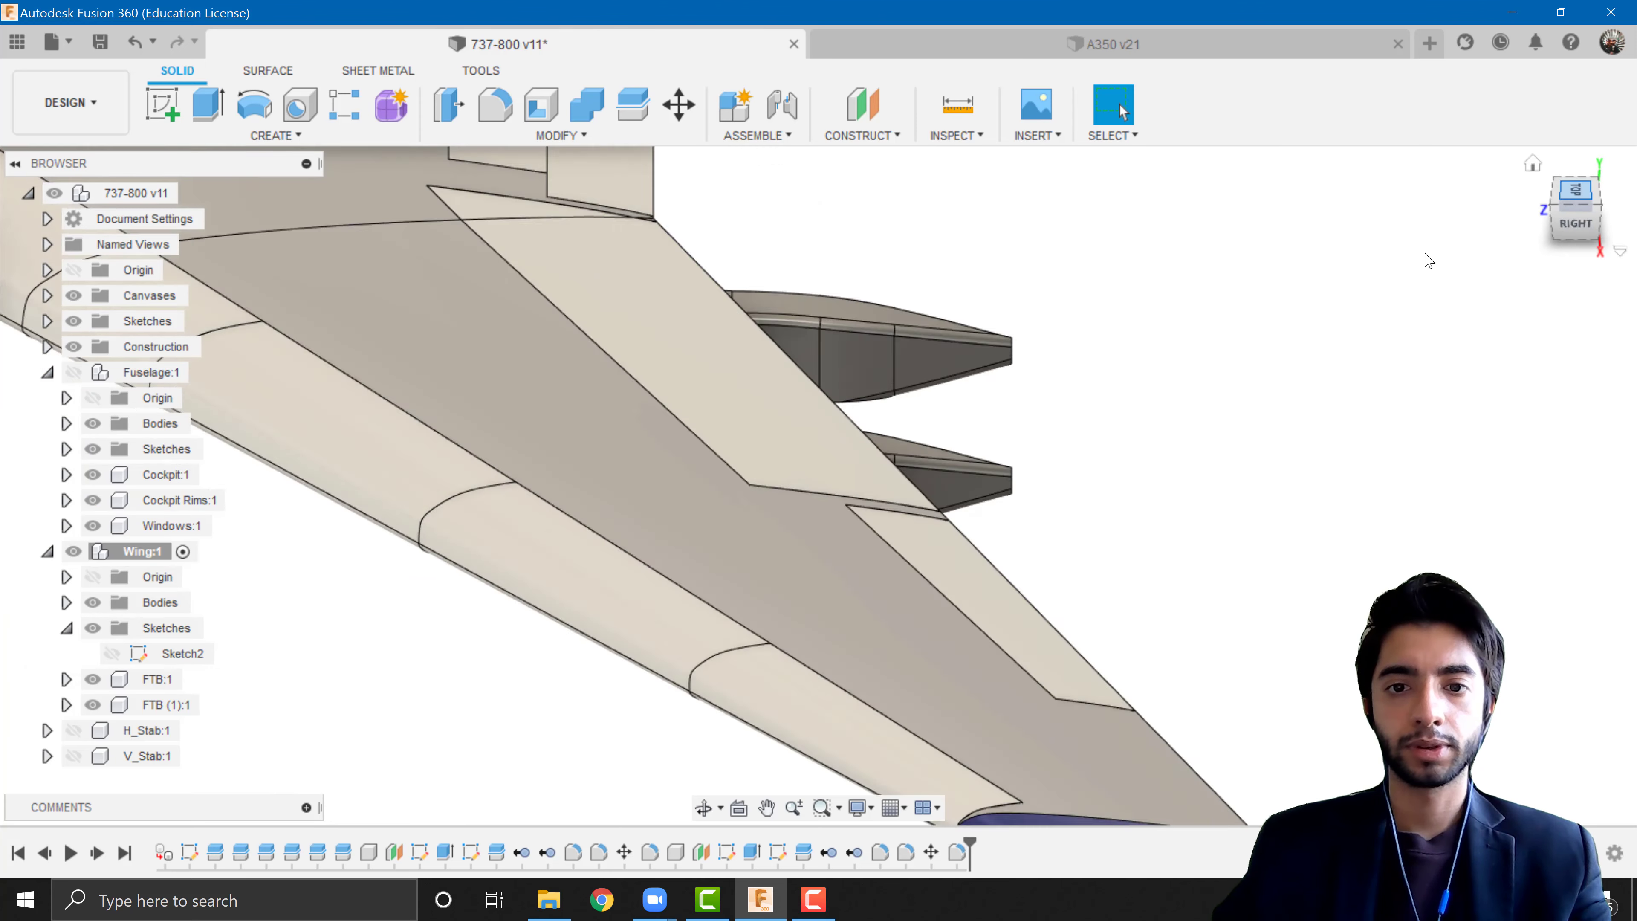
{"action": "left_click", "coordinate": [166, 704]}
{"action": "key", "text": "m"}
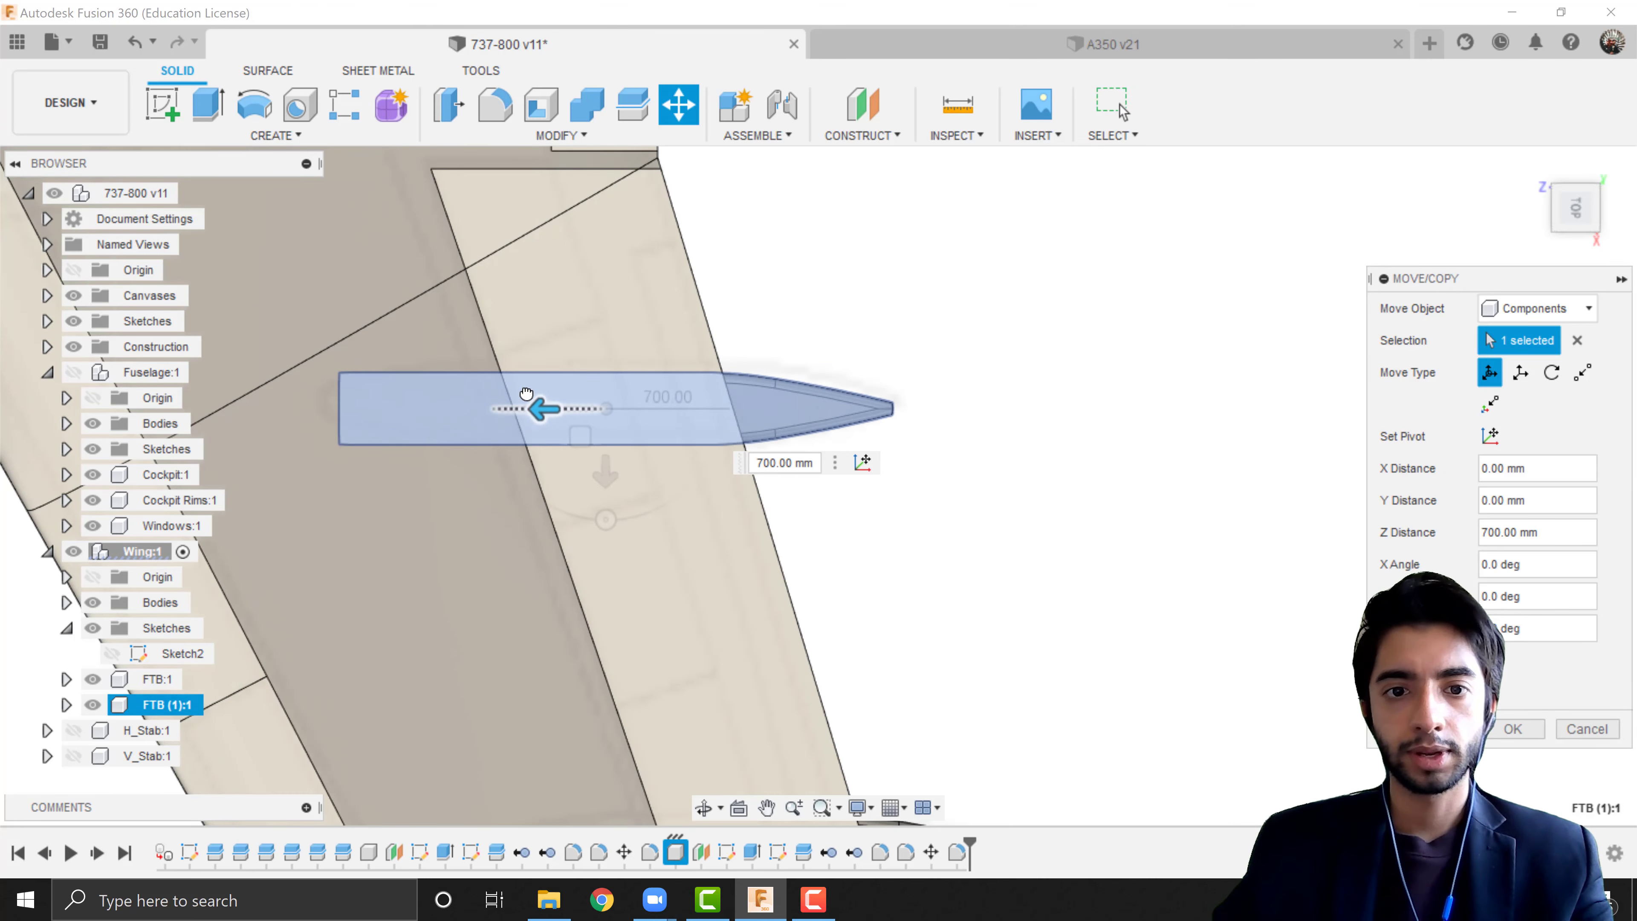
{"action": "left_click", "coordinate": [579, 431]}
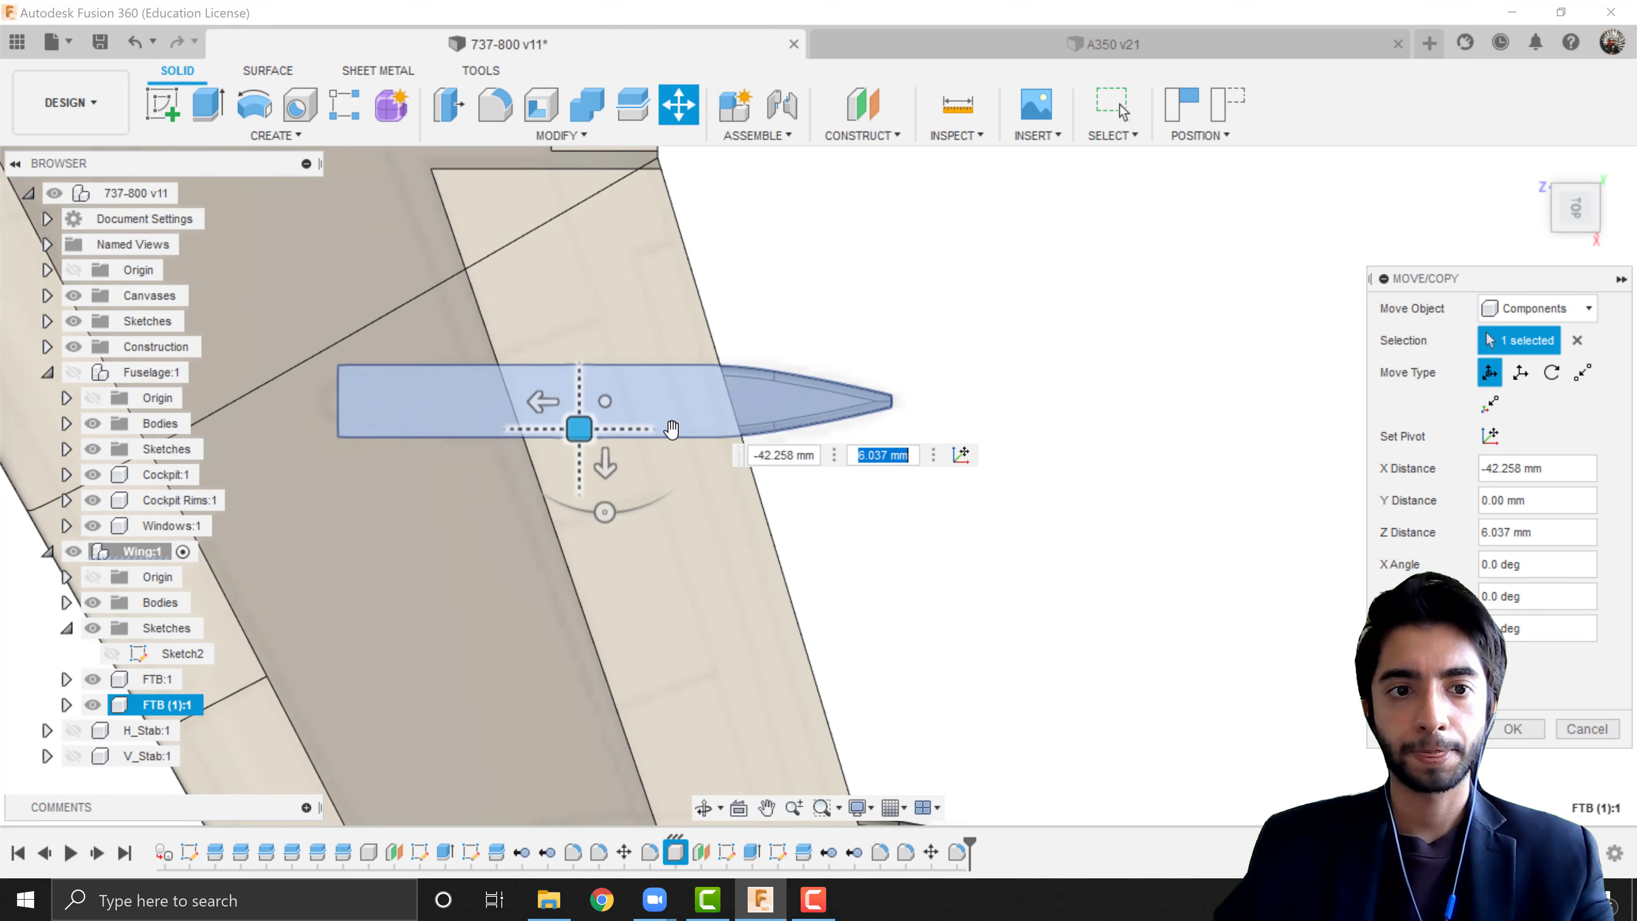
{"action": "key", "text": "Return"}
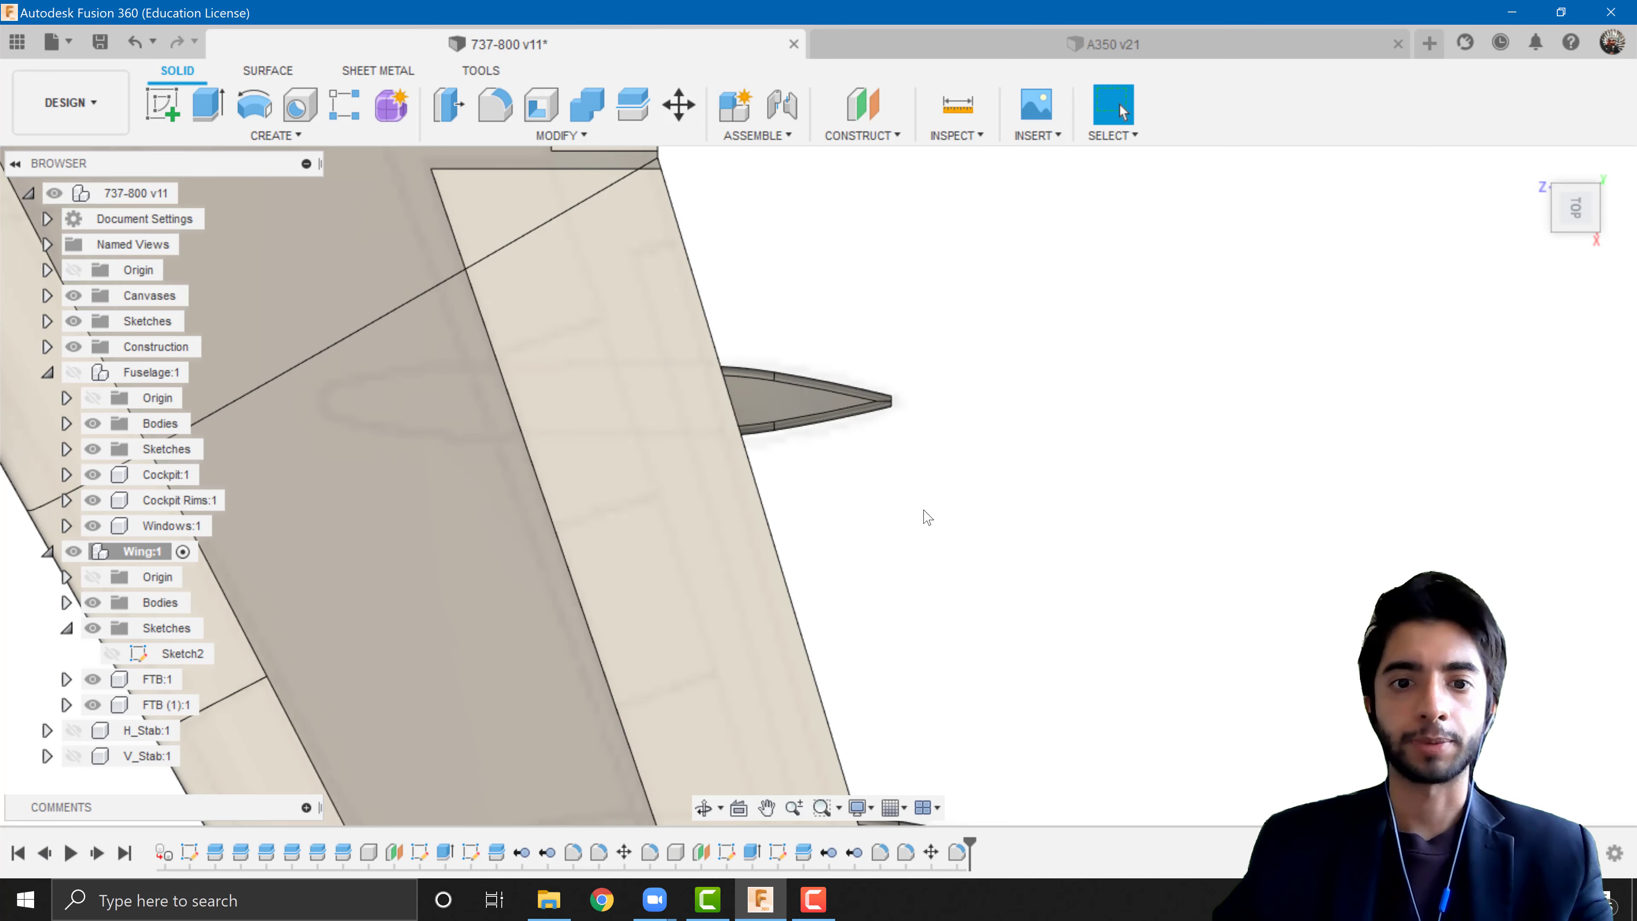
- Examine both fairings beneath the wing from several sides and compare them with the fairing outlines on the side-view canvas
{"action": "middle_click_drag", "start_coordinate": [924, 515], "coordinate": [661, 450], "text": "shift"}
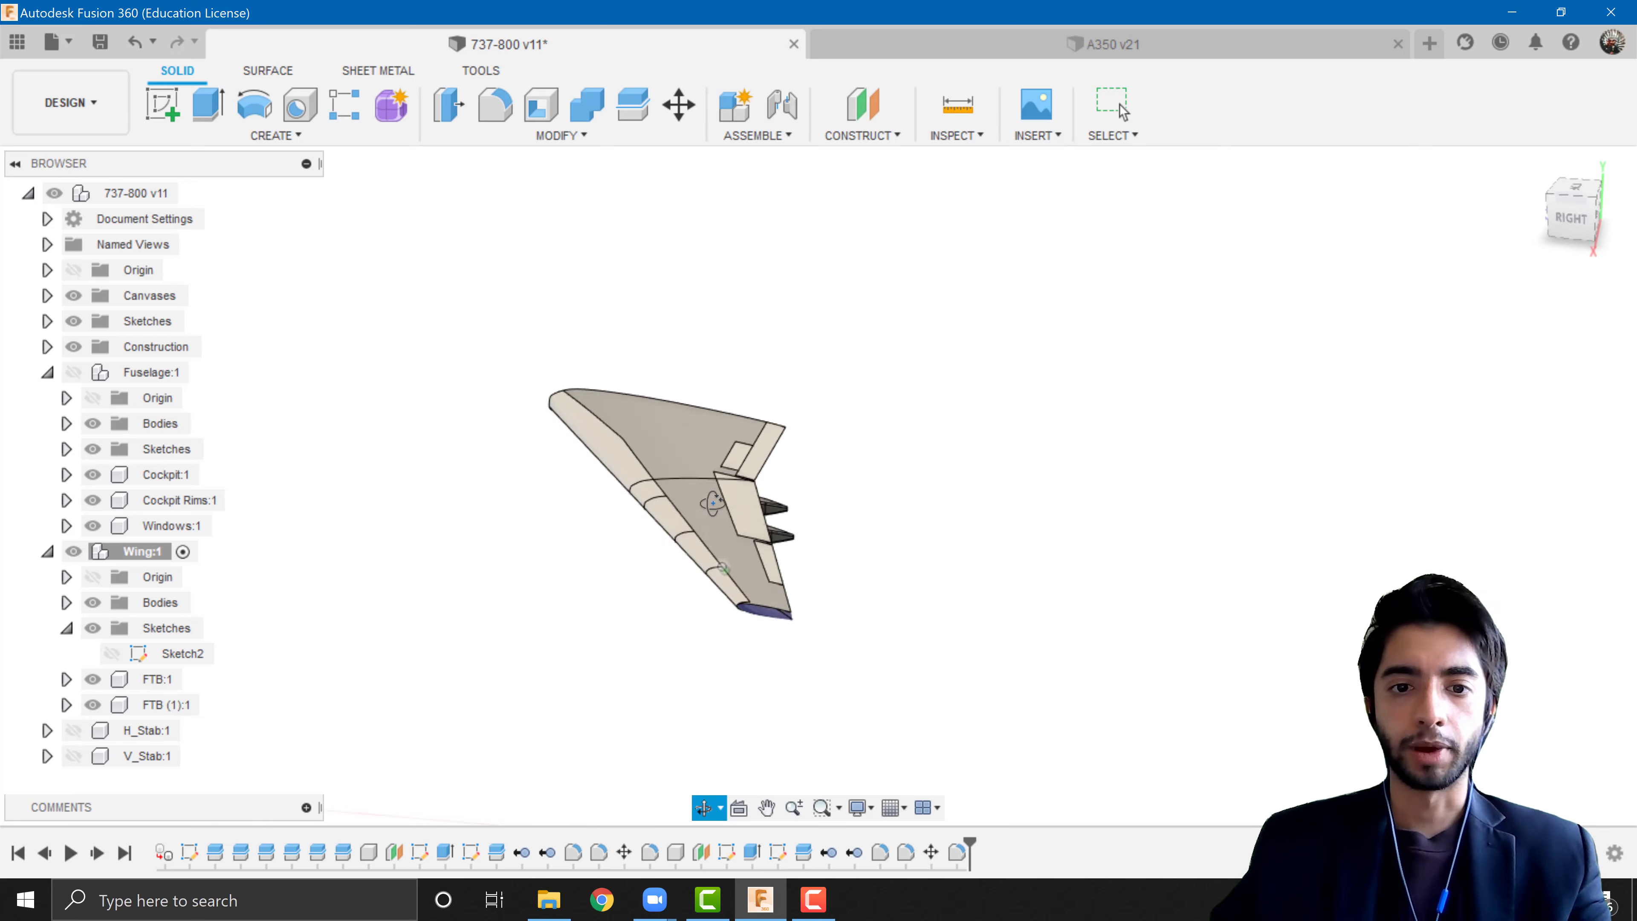
{"action": "middle_click_drag", "start_coordinate": [689, 527], "coordinate": [756, 460], "text": "shift"}
{"action": "scroll", "coordinate": [934, 507], "scroll_direction": "up", "scroll_amount": 7}
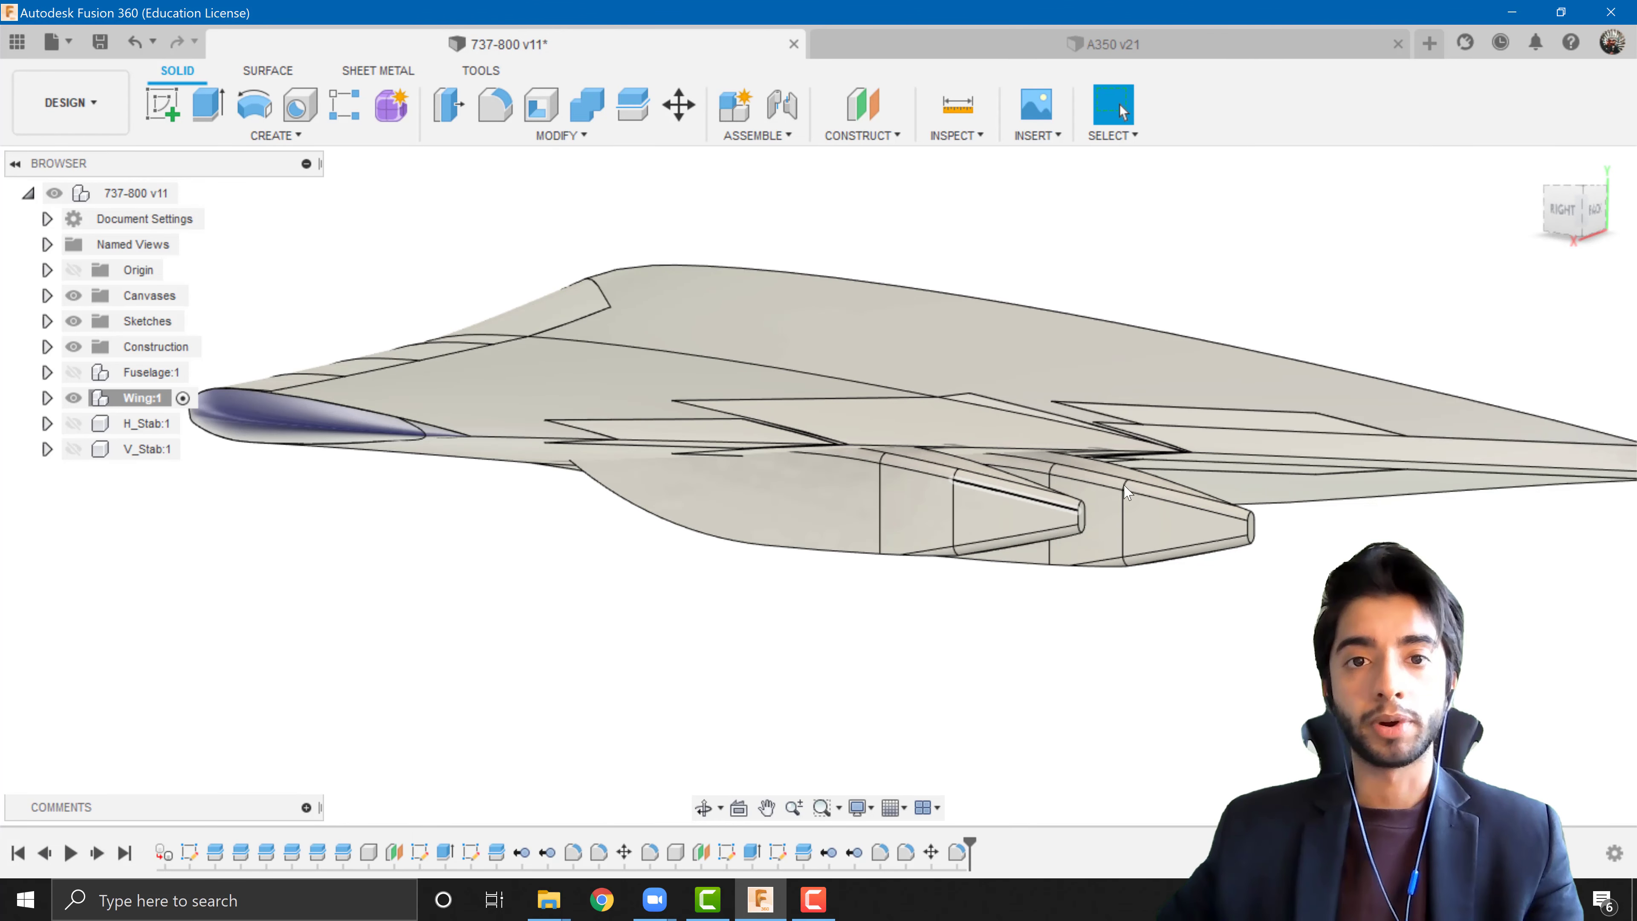
{"action": "scroll", "coordinate": [1095, 599], "scroll_direction": "down", "scroll_amount": 5}
{"action": "middle_click_drag", "start_coordinate": [1059, 595], "coordinate": [1105, 585], "text": "shift"}
{"action": "left_click", "coordinate": [1567, 209]}
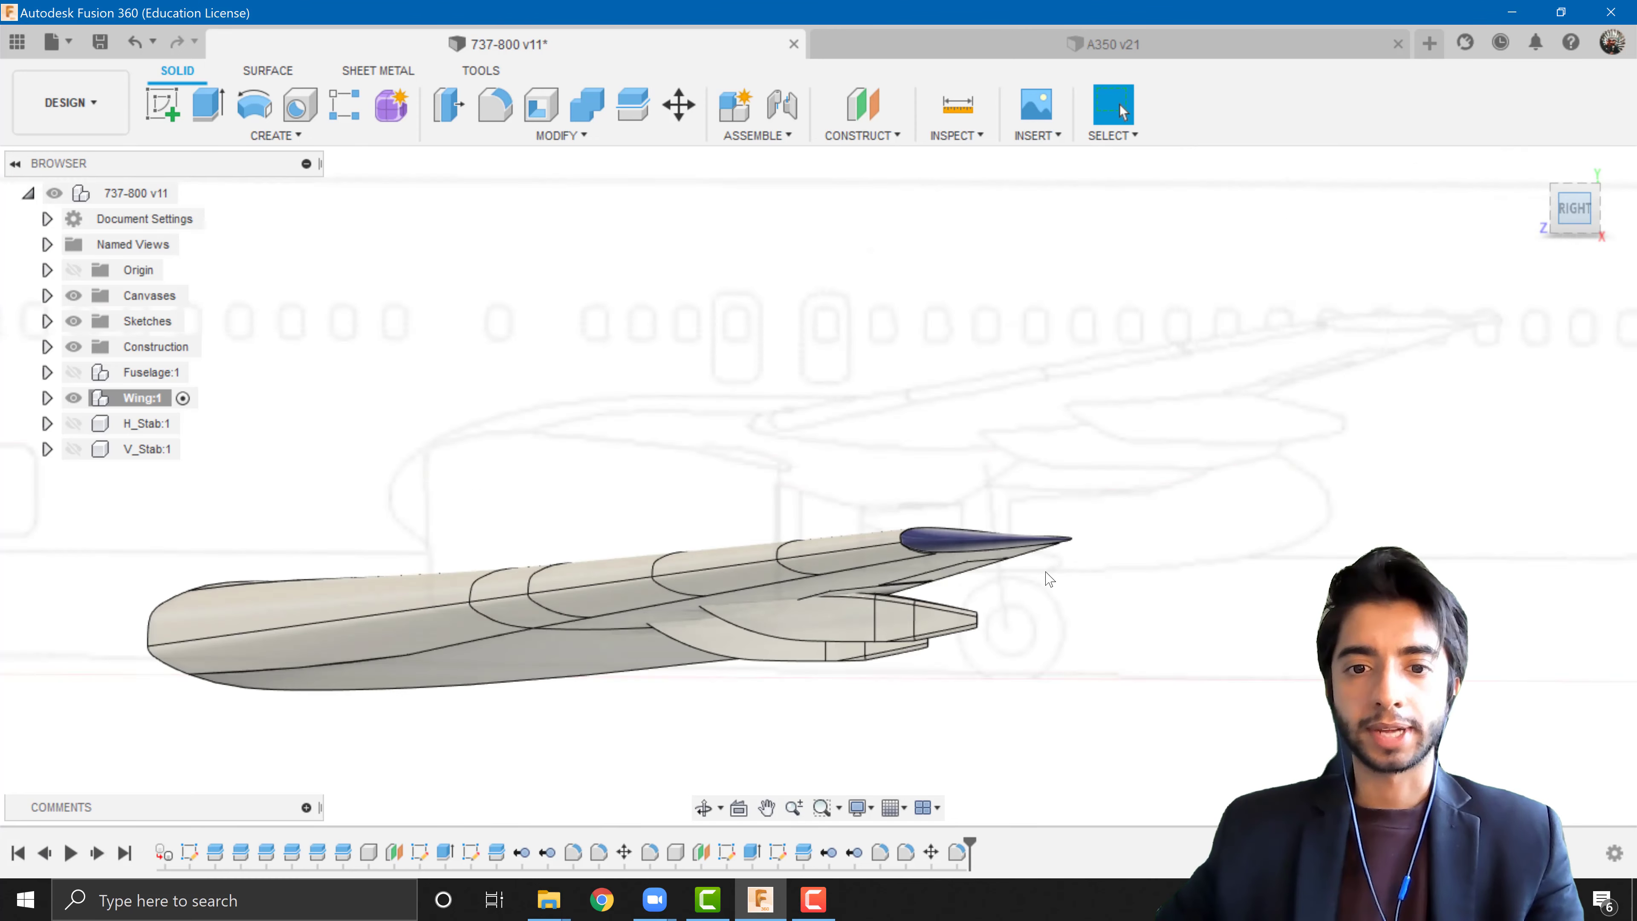
{"action": "scroll", "coordinate": [1012, 542], "scroll_direction": "up", "scroll_amount": 3}
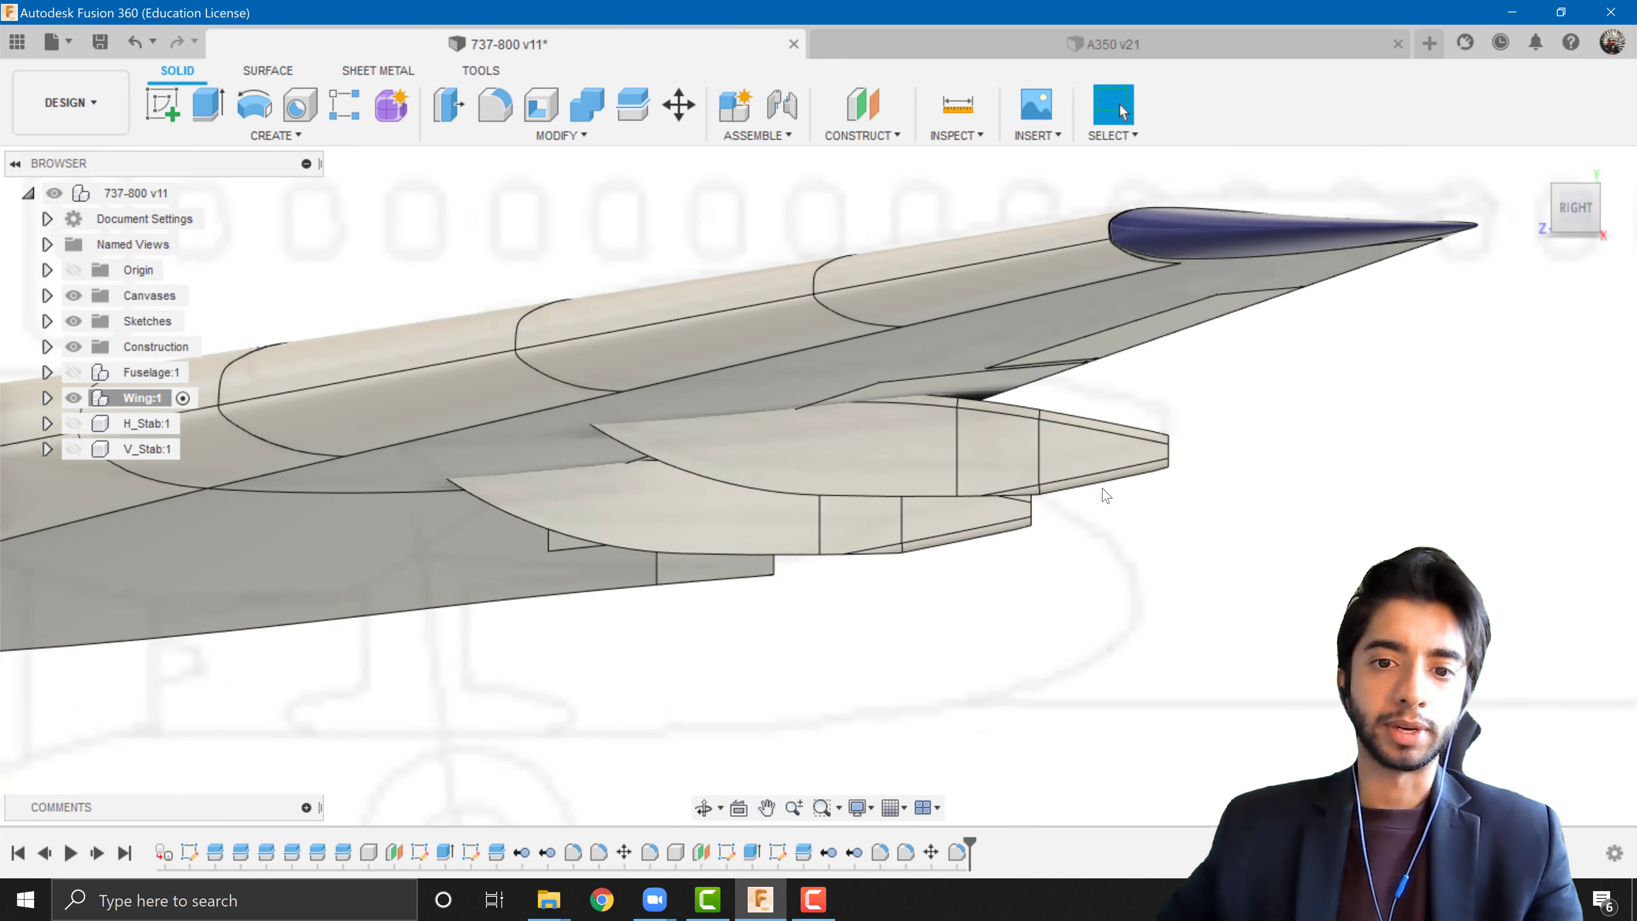
{"action": "scroll", "coordinate": [1031, 541], "scroll_direction": "down", "scroll_amount": 5}
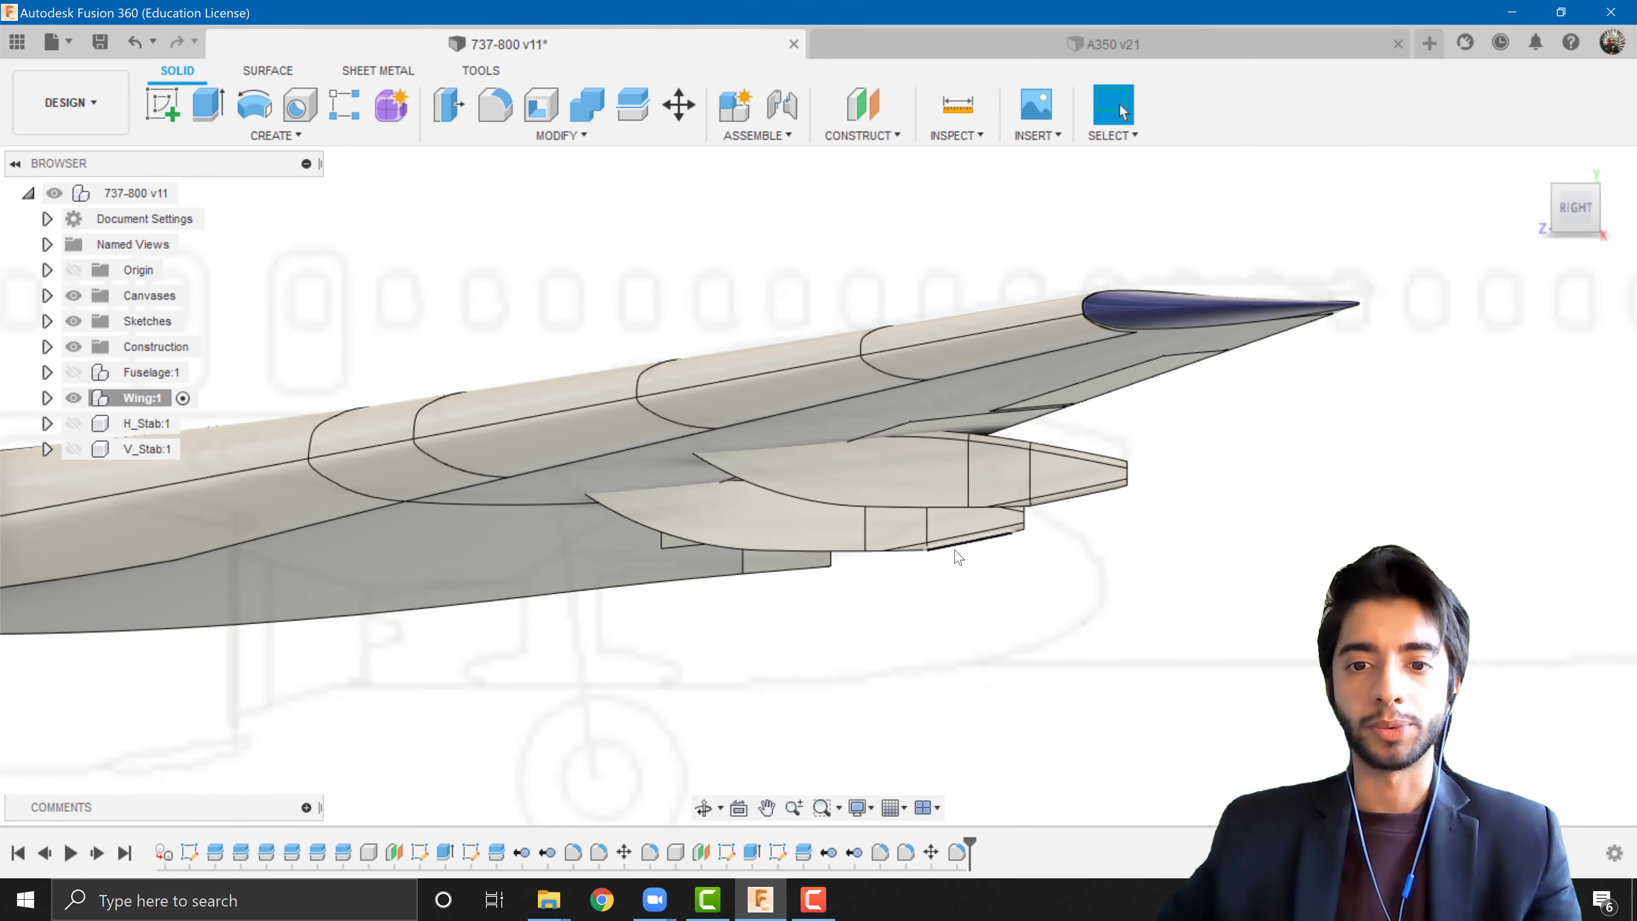
{"action": "mouse_move", "coordinate": [956, 555]}
{"action": "middle_mouse_down", "text": "shift"}
{"action": "mouse_move", "coordinate": [708, 548]}
{"action": "mouse_move", "coordinate": [793, 561]}
{"action": "mouse_move", "coordinate": [934, 545]}
{"action": "middle_mouse_up", "text": "shift"}
{"action": "left_click", "coordinate": [1581, 217]}
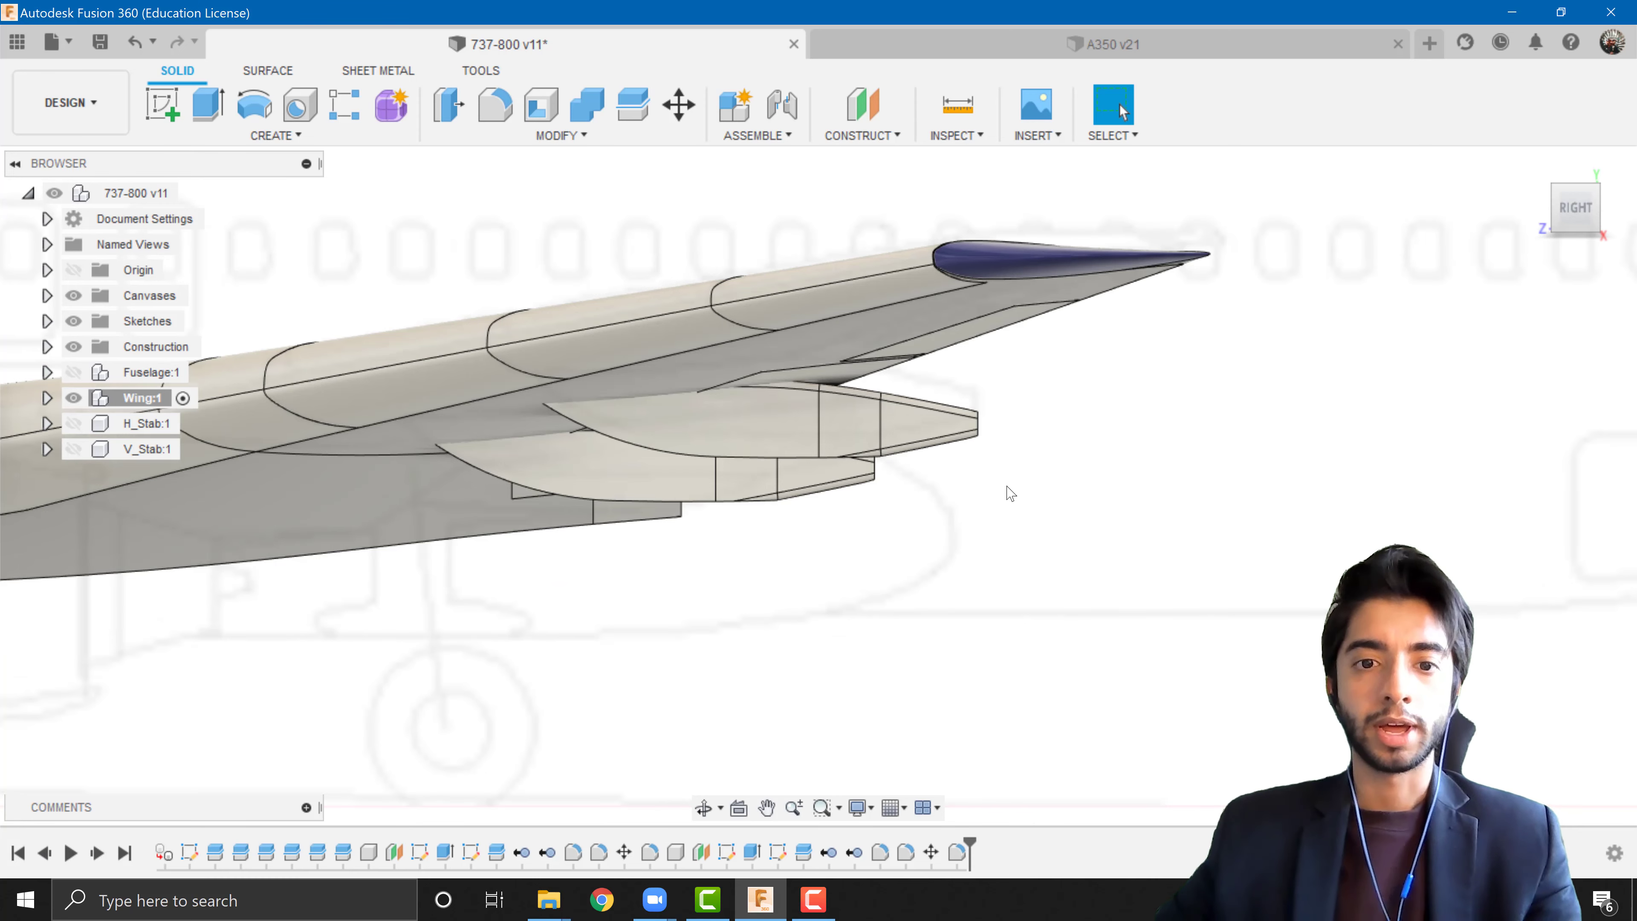
{"action": "middle_click_drag", "start_coordinate": [885, 477], "coordinate": [888, 514]}
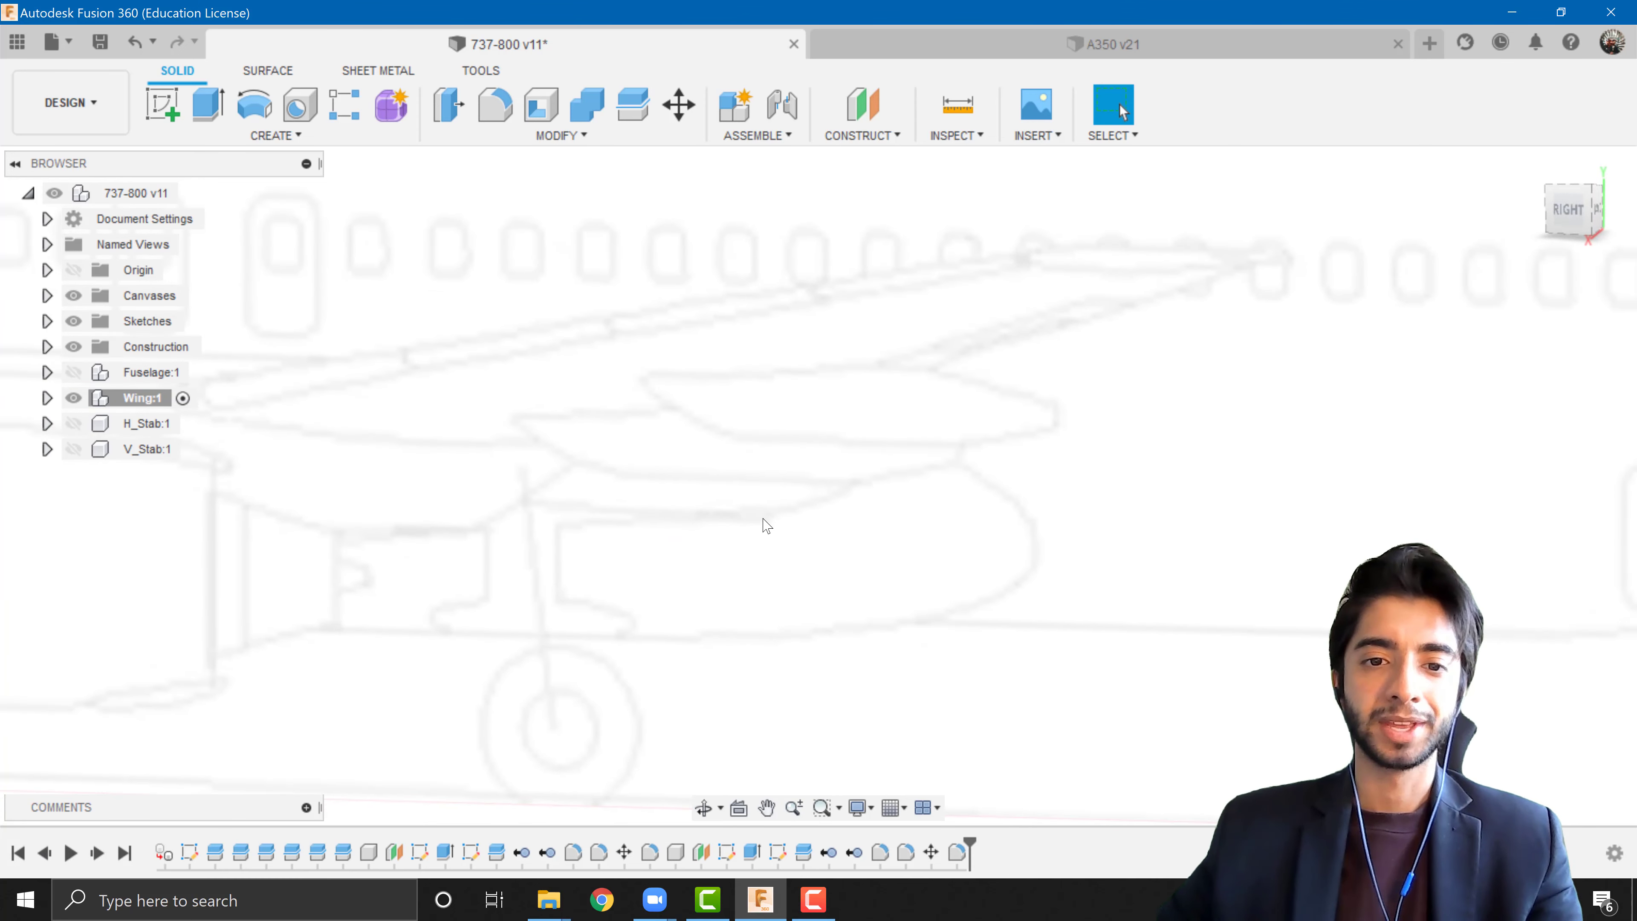
{"action": "scroll", "coordinate": [741, 545], "scroll_direction": "down", "scroll_amount": 5}
{"action": "scroll", "coordinate": [591, 561], "scroll_direction": "up", "scroll_amount": 5}
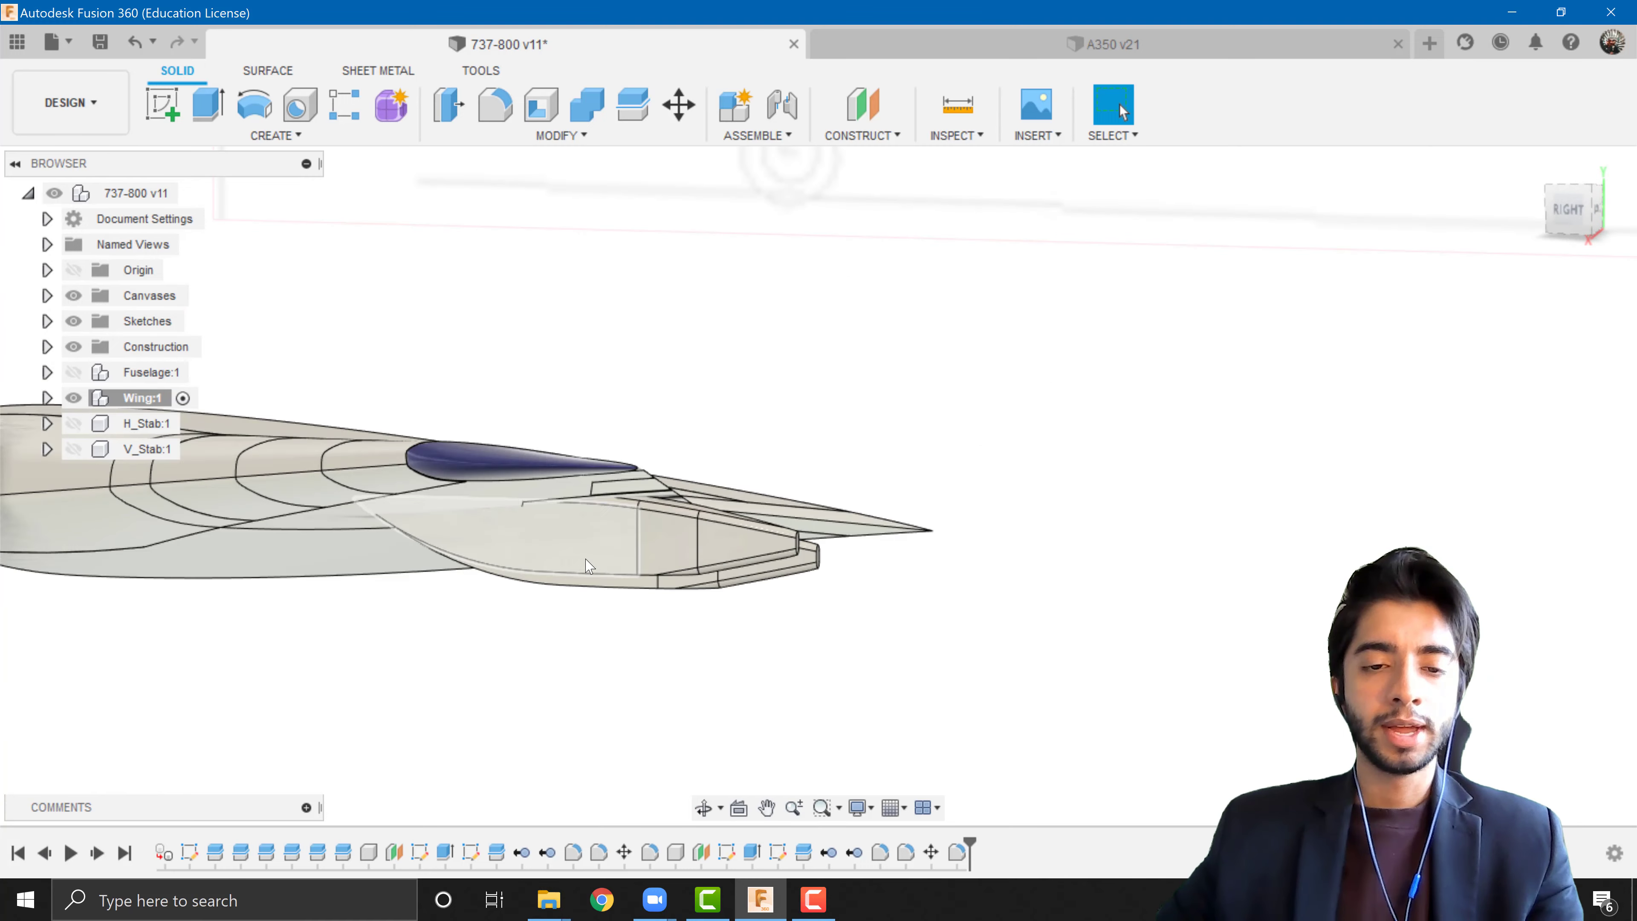
- Compare the 737-800 fairings with the flap fairings beneath the wing in the A350 v21 design, then return to the 737-800 design
{"action": "middle_click_drag", "start_coordinate": [592, 561], "coordinate": [640, 537], "text": "shift"}
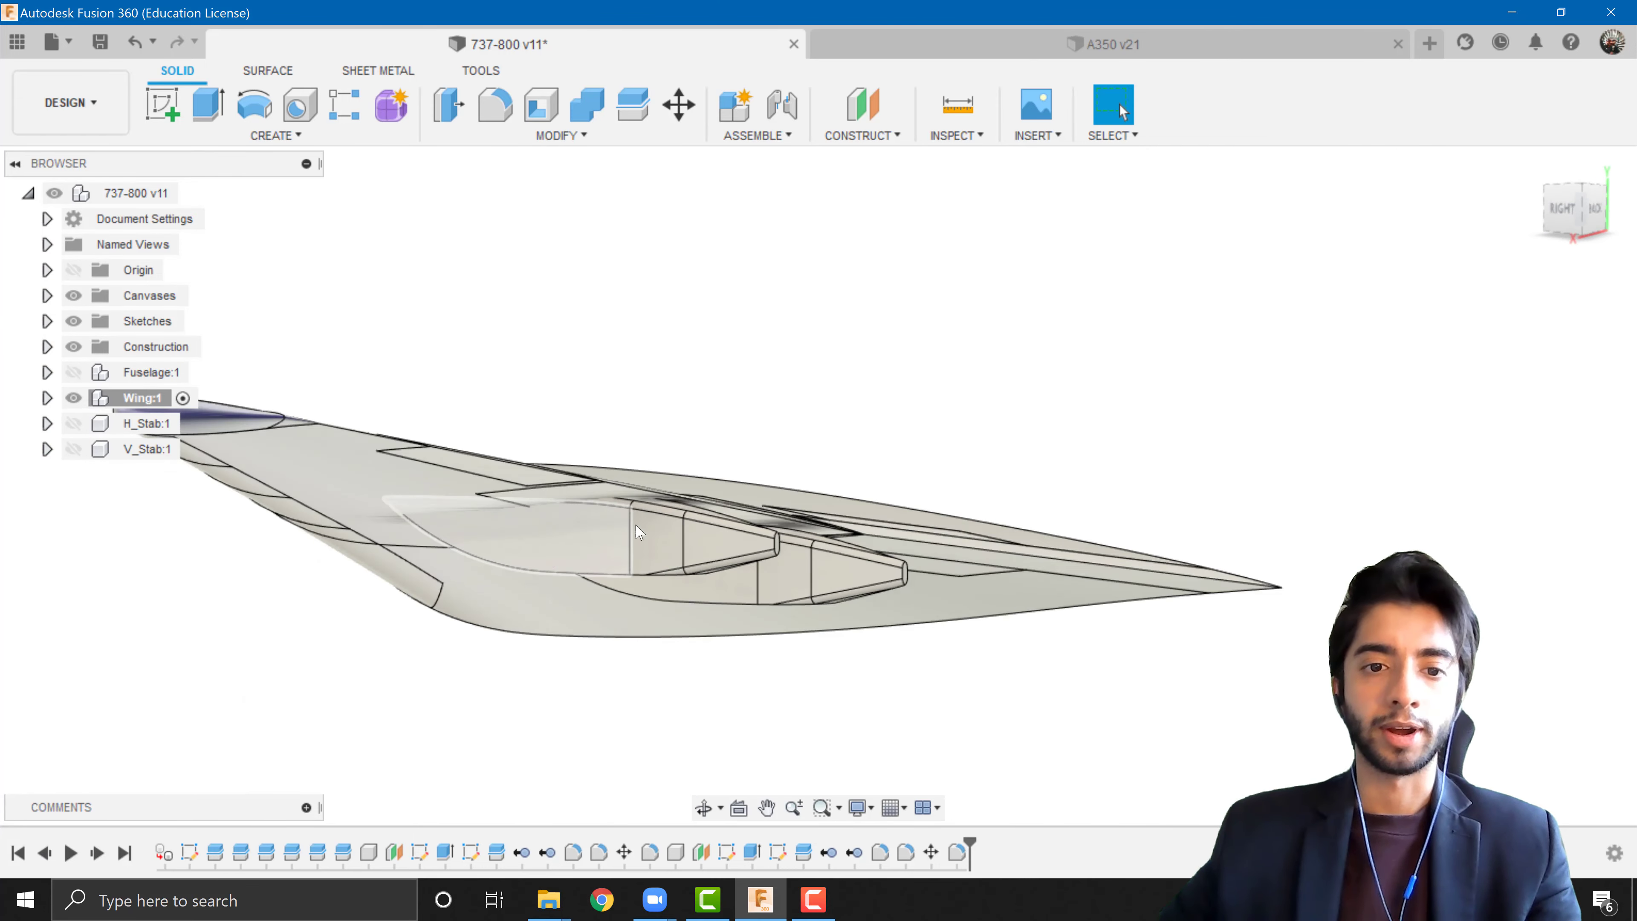
{"action": "scroll", "coordinate": [647, 529], "scroll_direction": "up", "scroll_amount": 4}
{"action": "scroll", "coordinate": [647, 530], "scroll_direction": "down", "scroll_amount": 4}
{"action": "left_click", "coordinate": [1203, 45]}
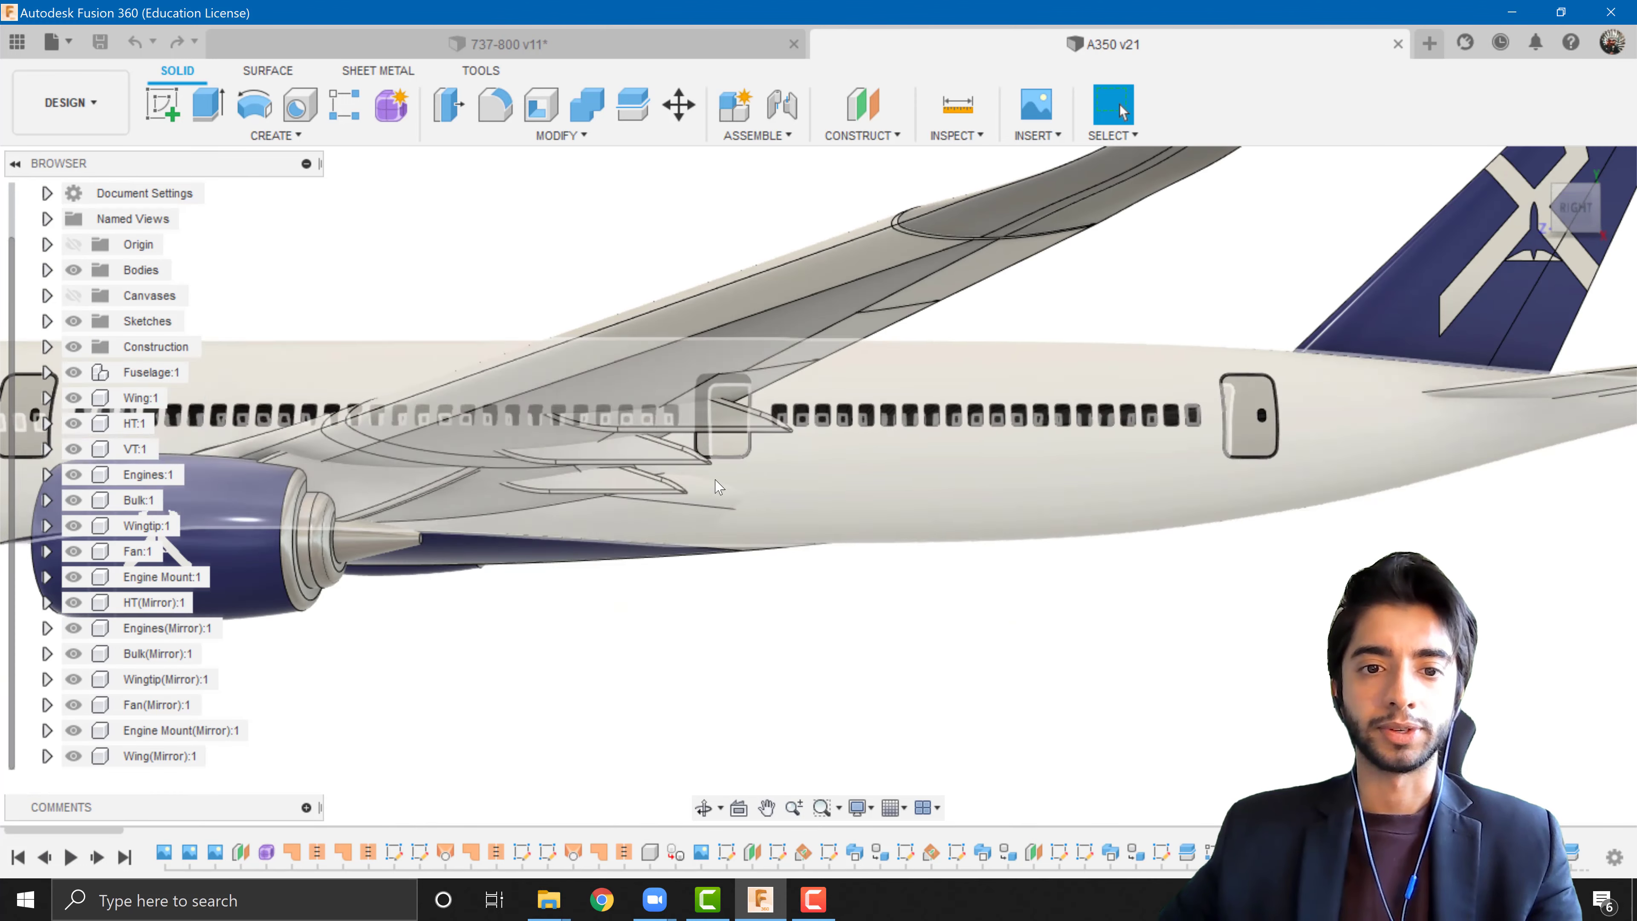
{"action": "middle_click_drag", "start_coordinate": [719, 486], "coordinate": [638, 424], "text": "shift"}
{"action": "left_click", "coordinate": [1119, 104]}
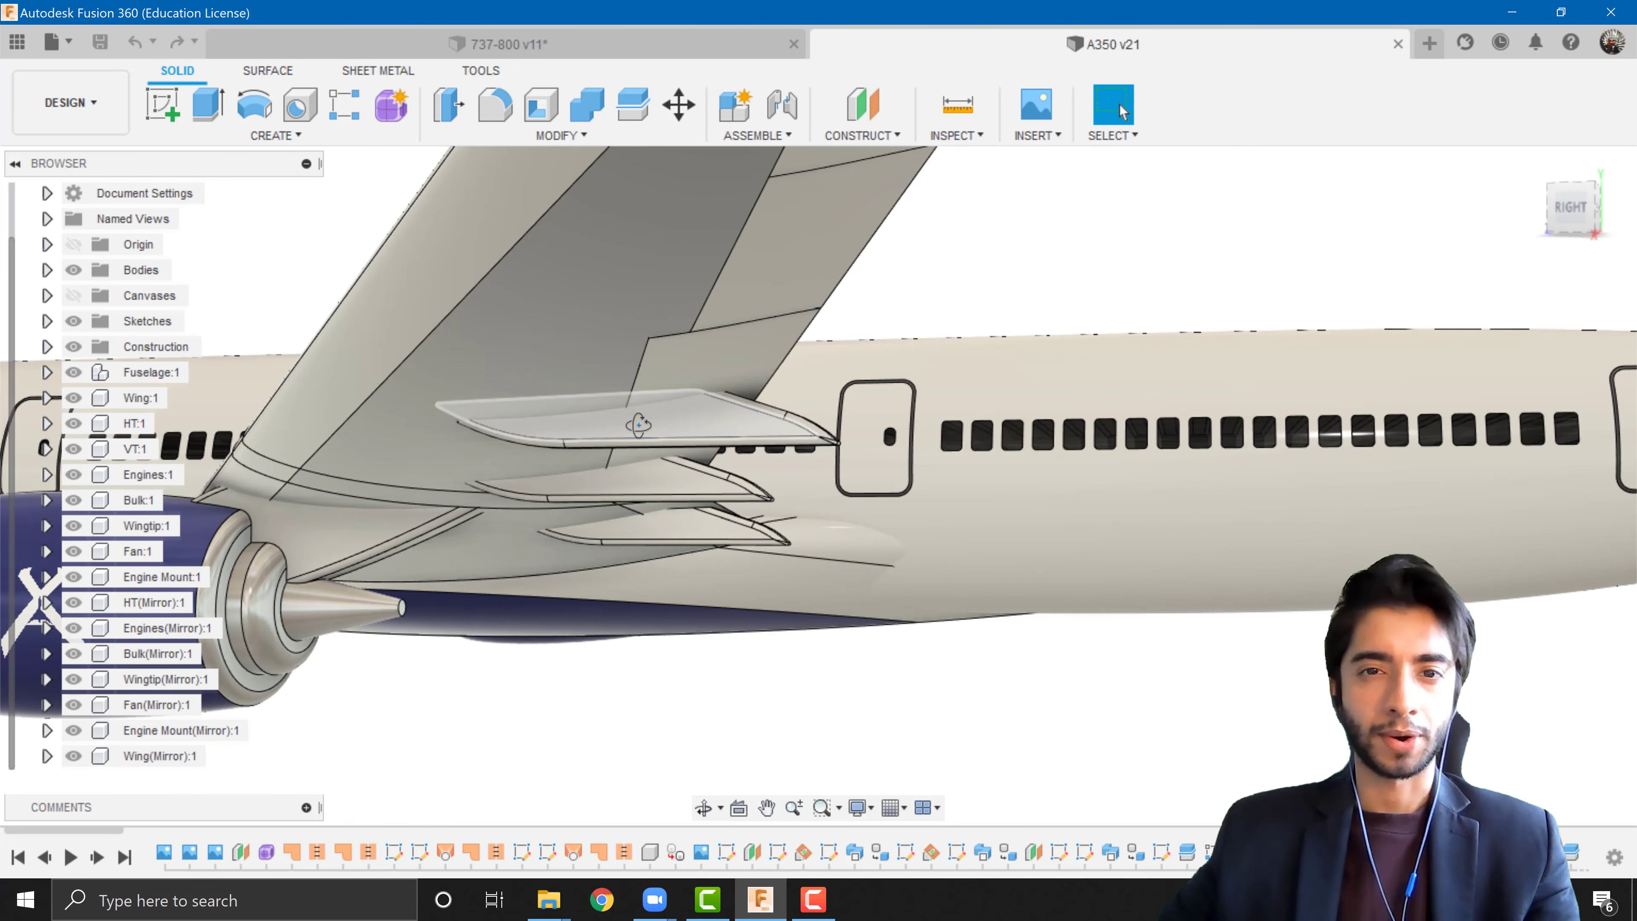
{"action": "left_click", "coordinate": [583, 51]}
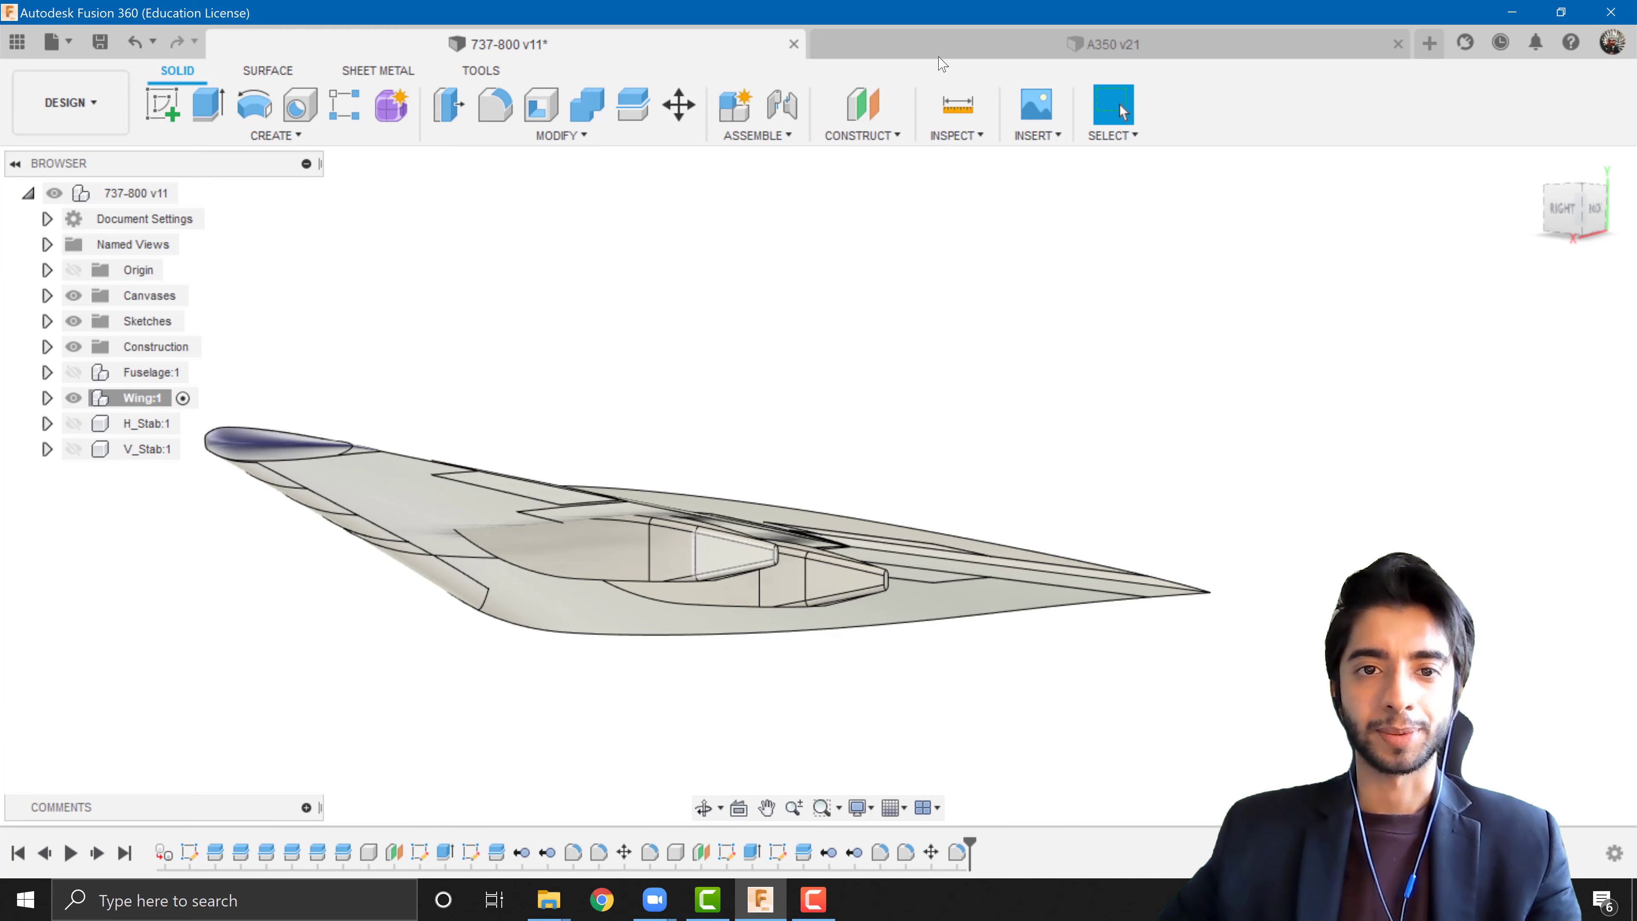
{"action": "left_click", "coordinate": [955, 46]}
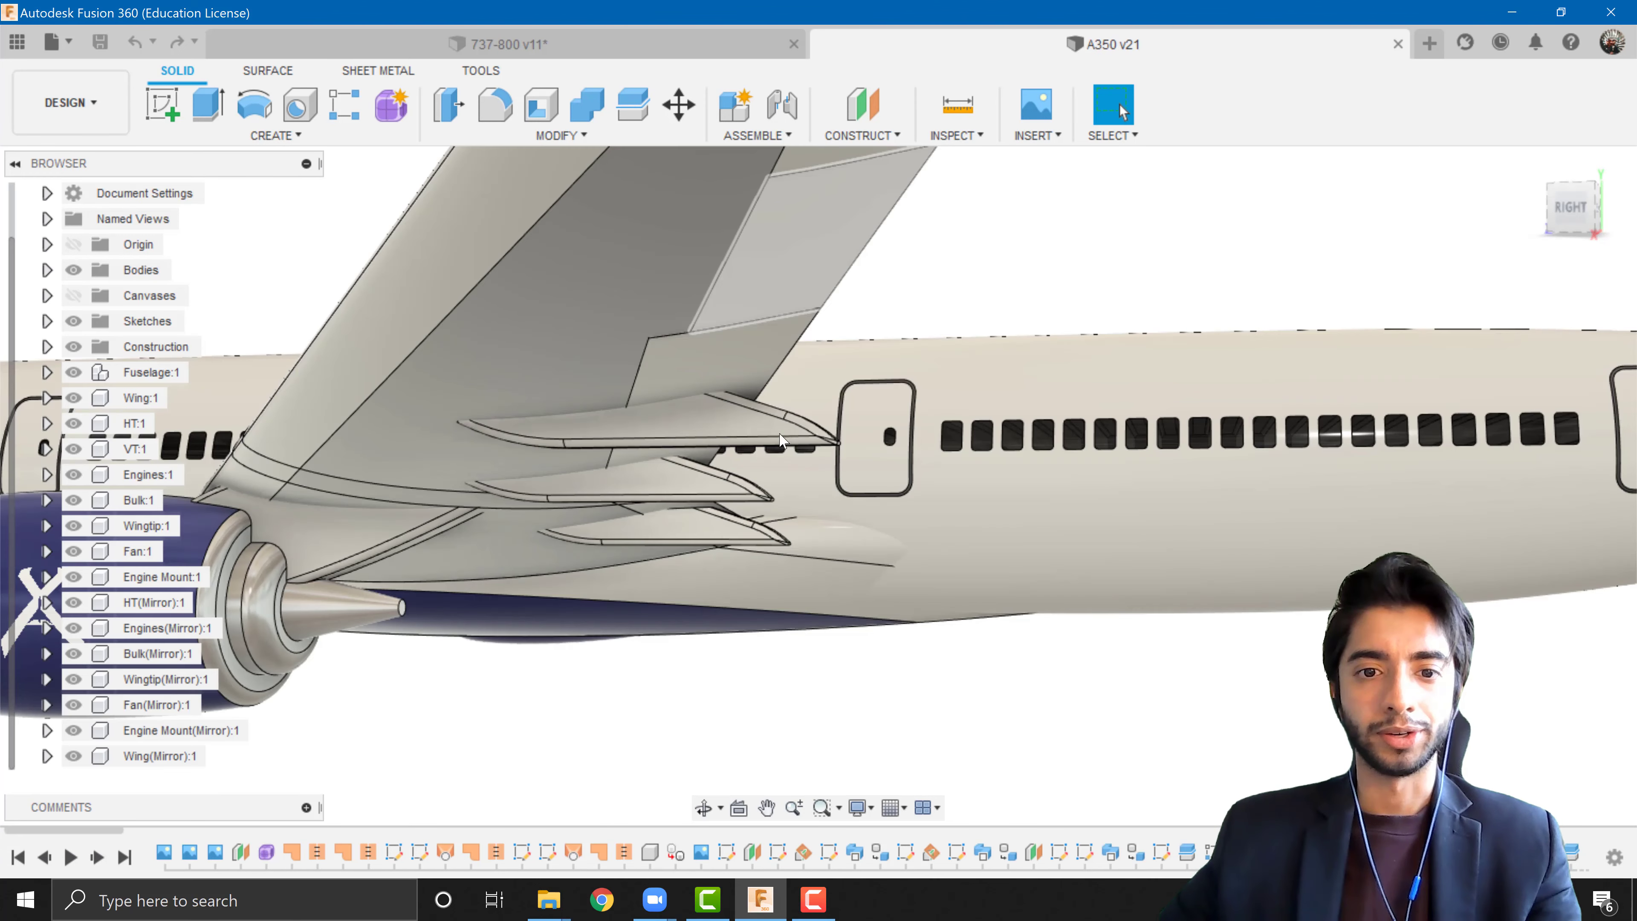
{"action": "left_click", "coordinate": [532, 47]}
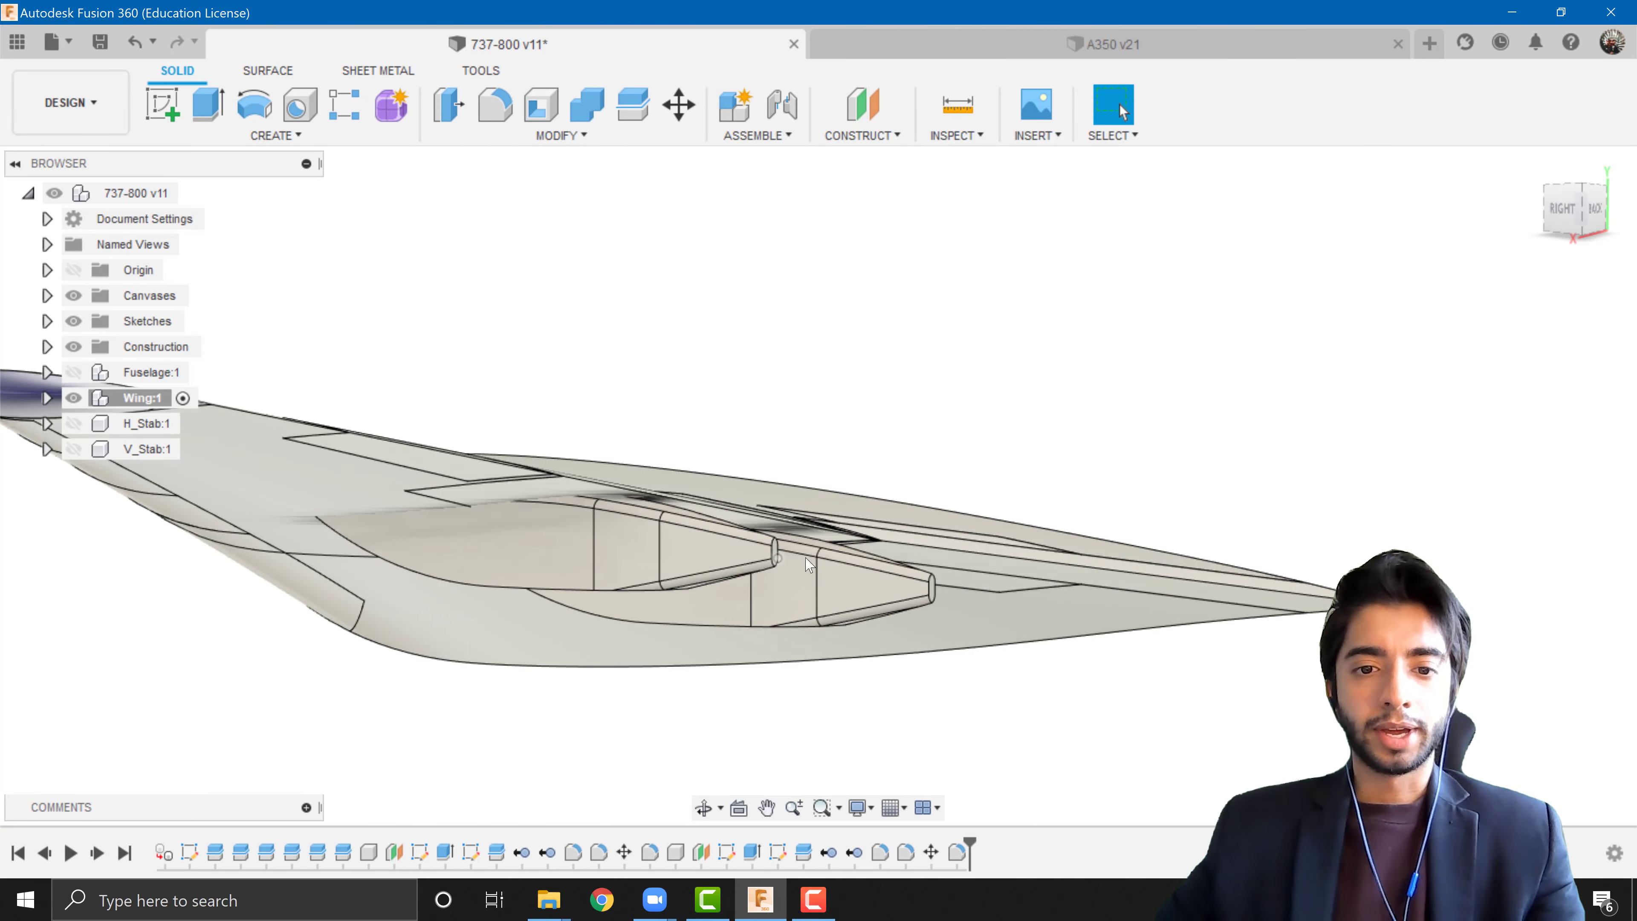
- Show the Fuselage, H_Stab and V_Stab components and activate the root 737-800 component
{"action": "scroll", "coordinate": [807, 561], "scroll_direction": "down", "scroll_amount": 3}
{"action": "middle_click_drag", "start_coordinate": [770, 603], "coordinate": [517, 543], "text": "shift"}
{"action": "scroll", "coordinate": [516, 543], "scroll_direction": "down", "scroll_amount": 4}
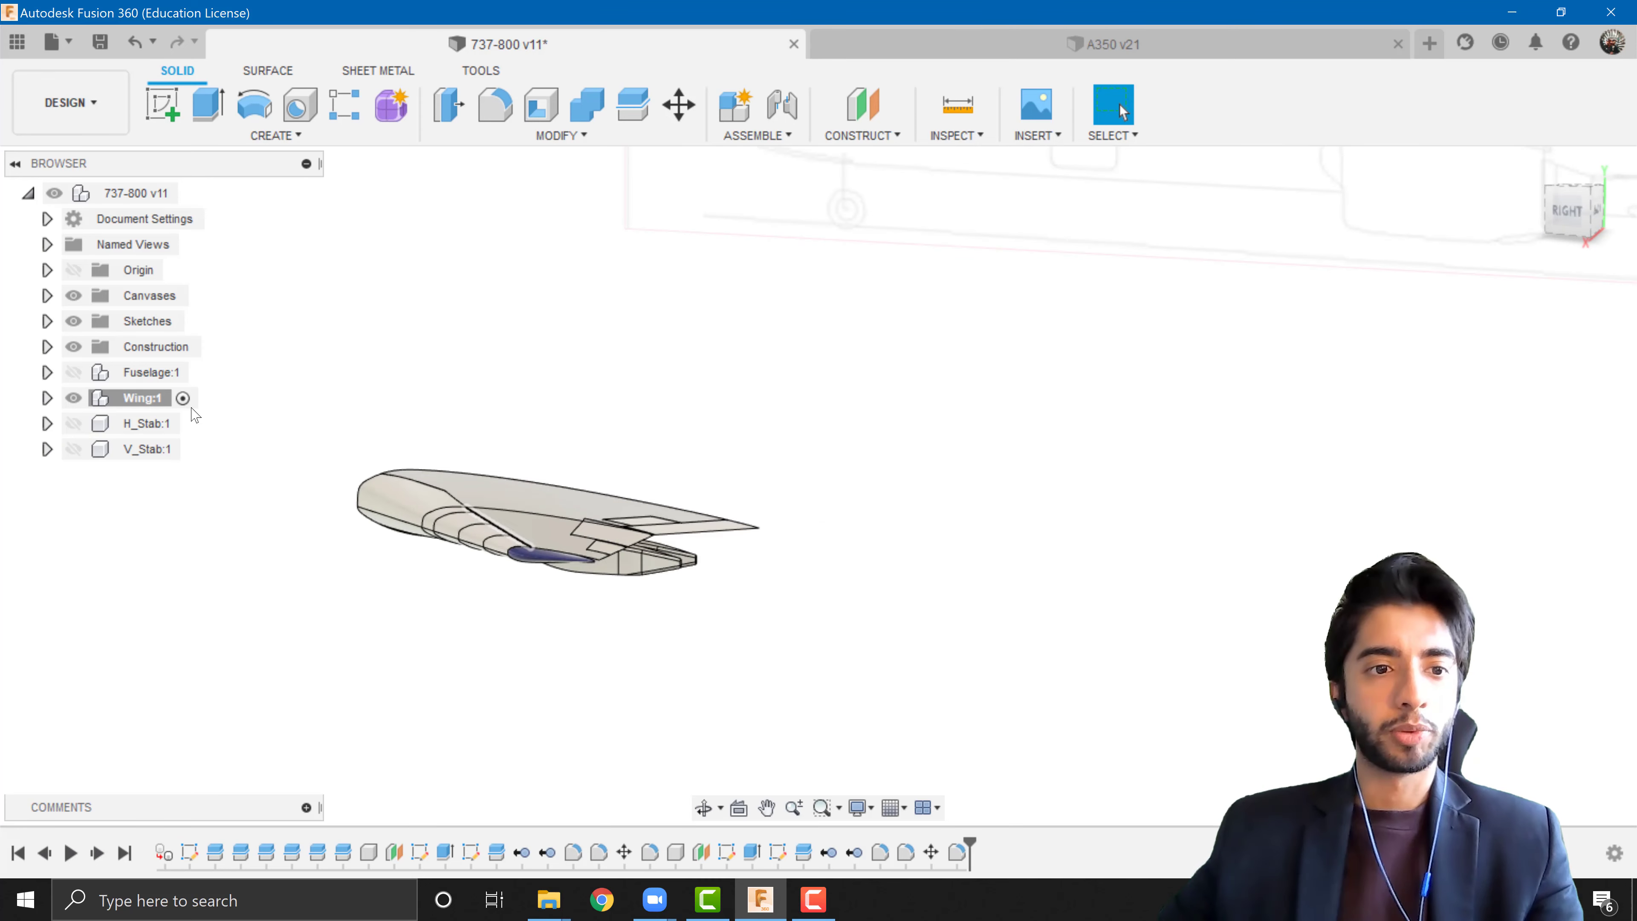
{"action": "left_click", "coordinate": [73, 372]}
{"action": "left_click", "coordinate": [73, 423]}
{"action": "left_click", "coordinate": [74, 449]}
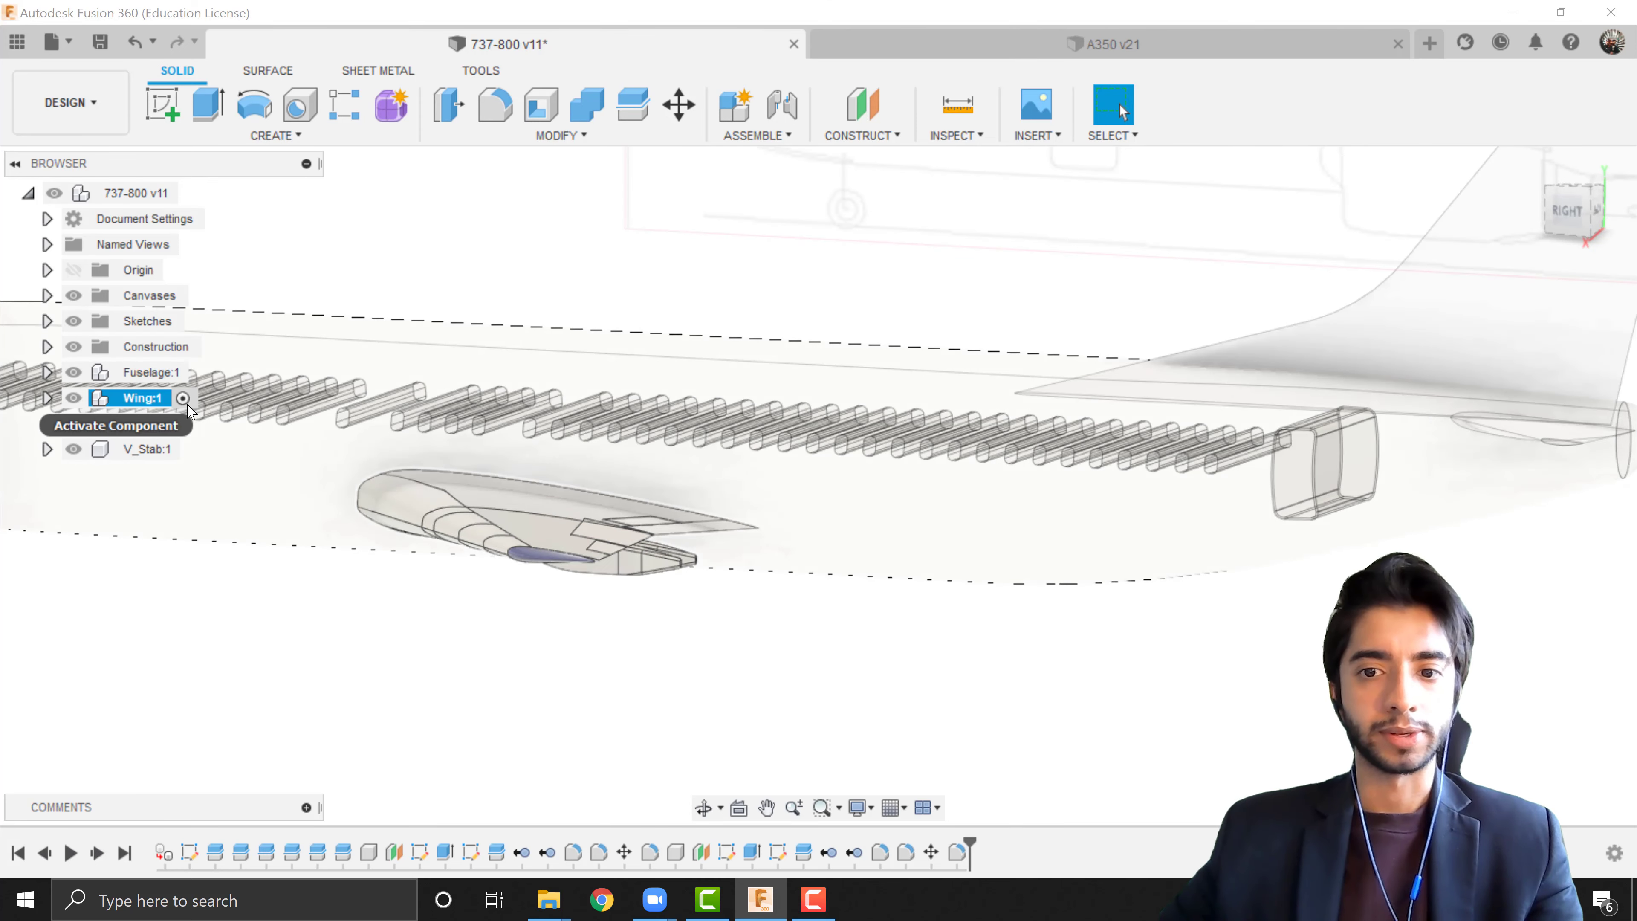
{"action": "left_click", "coordinate": [189, 193]}
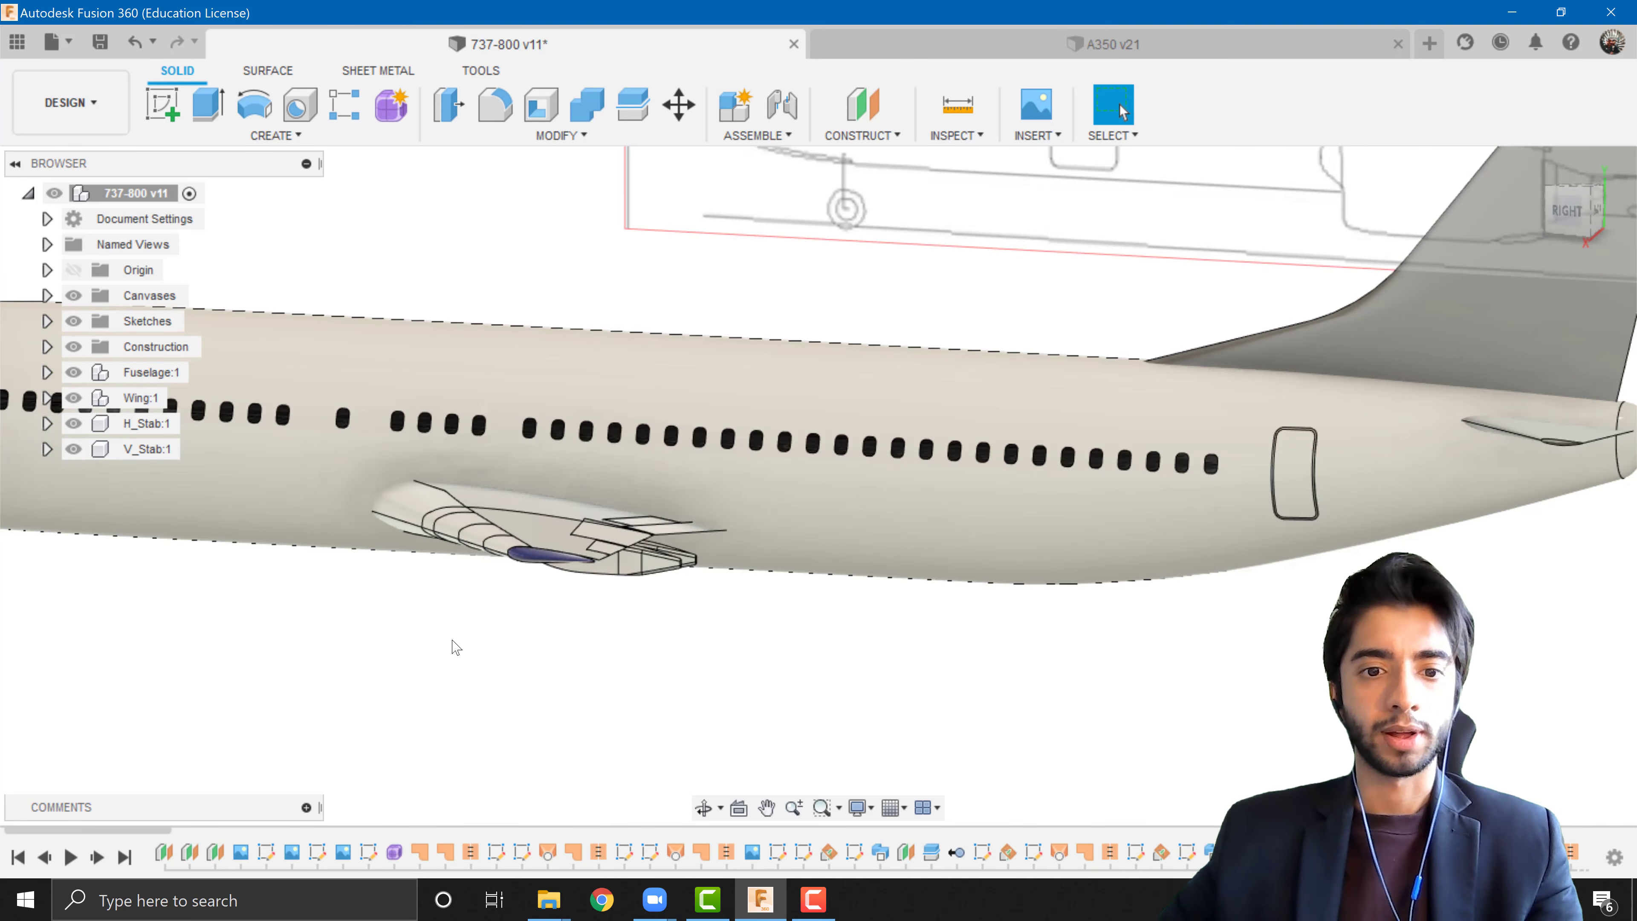
- Switch the camera to perspective and examine the whole aircraft, including the wing, both fairings and the tail, from several sides
{"action": "scroll", "coordinate": [452, 640], "scroll_direction": "down", "scroll_amount": 5}
{"action": "middle_click_drag", "start_coordinate": [400, 659], "coordinate": [475, 654], "text": "shift"}
{"action": "middle_click_drag", "start_coordinate": [270, 628], "coordinate": [935, 531]}
{"action": "scroll", "coordinate": [936, 531], "scroll_direction": "up", "scroll_amount": 2}
{"action": "middle_click_drag", "start_coordinate": [760, 535], "coordinate": [651, 526], "text": "shift"}
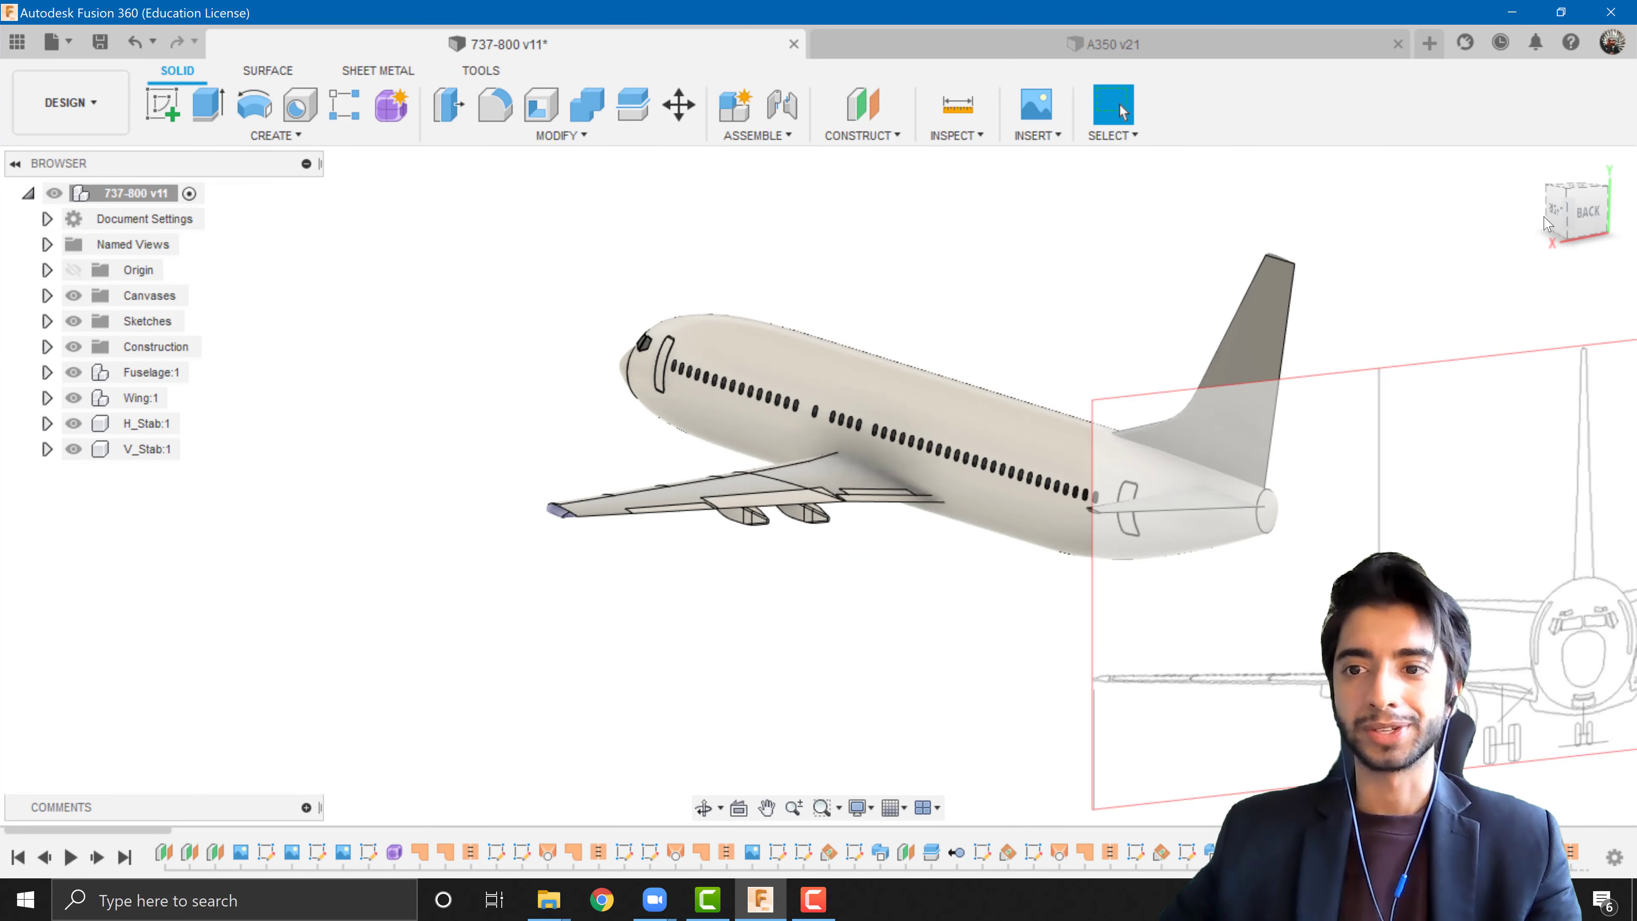
{"action": "right_click", "coordinate": [1586, 219]}
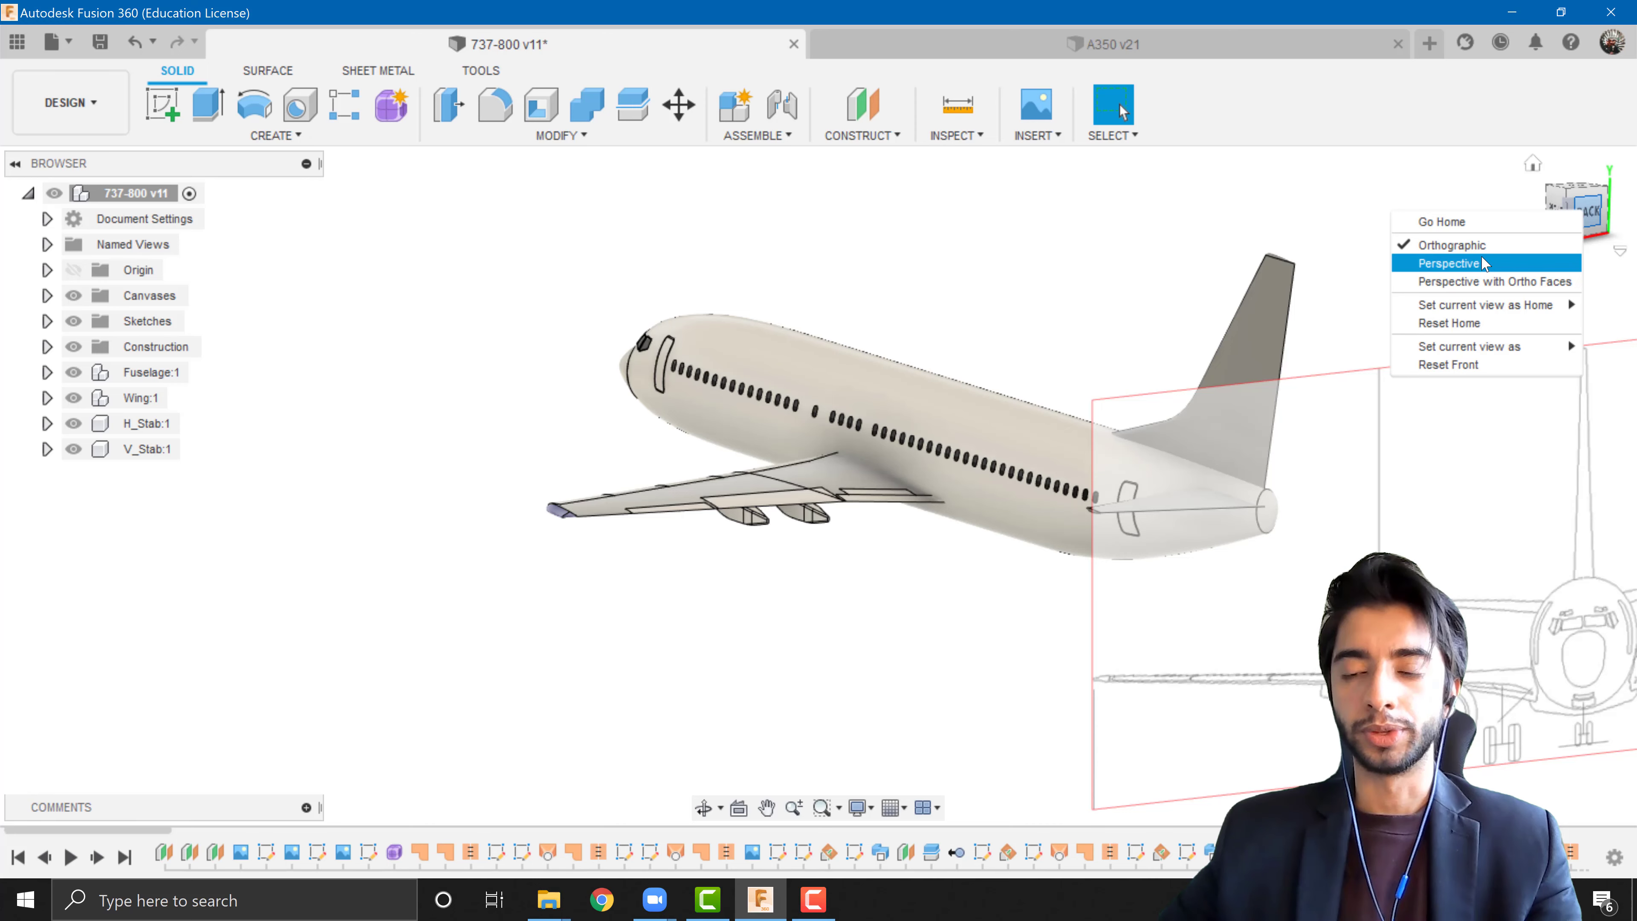
{"action": "left_click", "coordinate": [1482, 263]}
{"action": "mouse_move", "coordinate": [887, 578]}
{"action": "middle_mouse_down", "text": "shift"}
{"action": "mouse_move", "coordinate": [1136, 575]}
{"action": "mouse_move", "coordinate": [830, 596]}
{"action": "mouse_move", "coordinate": [878, 691]}
{"action": "mouse_move", "coordinate": [1034, 622]}
{"action": "mouse_move", "coordinate": [1015, 577]}
{"action": "mouse_move", "coordinate": [921, 545]}
{"action": "mouse_move", "coordinate": [1056, 521]}
{"action": "mouse_move", "coordinate": [818, 556]}
{"action": "mouse_move", "coordinate": [717, 555]}
{"action": "mouse_move", "coordinate": [625, 523]}
{"action": "mouse_move", "coordinate": [888, 574]}
{"action": "middle_mouse_up", "text": "shift"}
{"action": "scroll", "coordinate": [888, 574], "scroll_direction": "down", "scroll_amount": 3}
{"action": "middle_click_drag", "start_coordinate": [602, 534], "coordinate": [258, 512]}
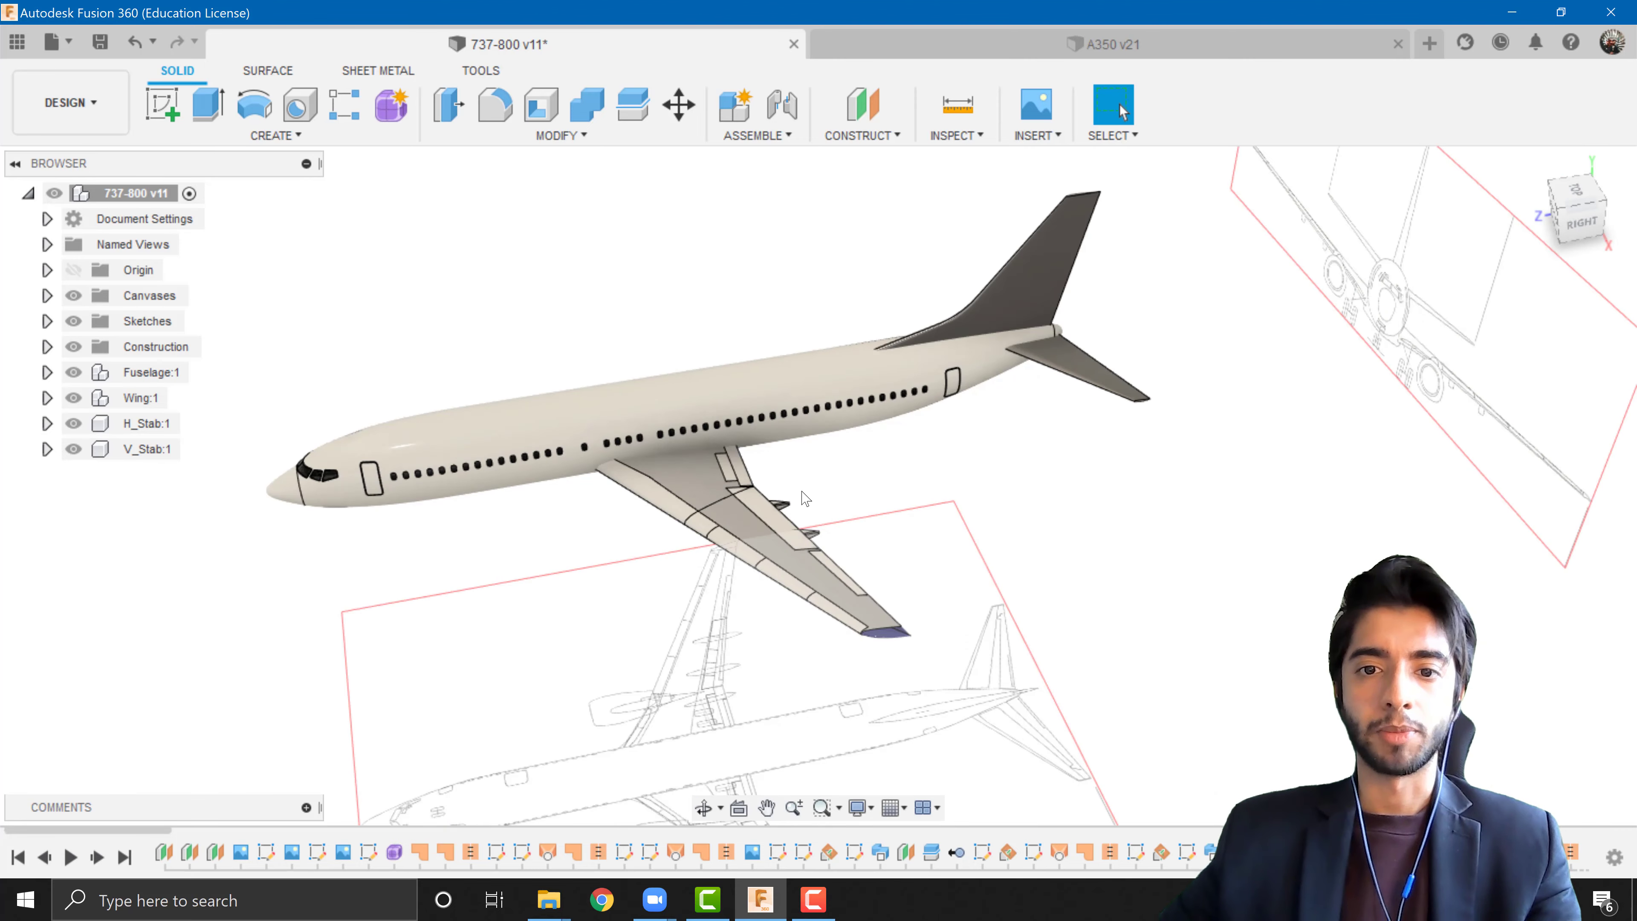
{"action": "scroll", "coordinate": [803, 496], "scroll_direction": "up", "scroll_amount": 3}
{"action": "middle_click_drag", "start_coordinate": [736, 539], "coordinate": [599, 609]}
{"action": "scroll", "coordinate": [778, 497], "scroll_direction": "down", "scroll_amount": 3}
{"action": "scroll", "coordinate": [798, 464], "scroll_direction": "up", "scroll_amount": 4}
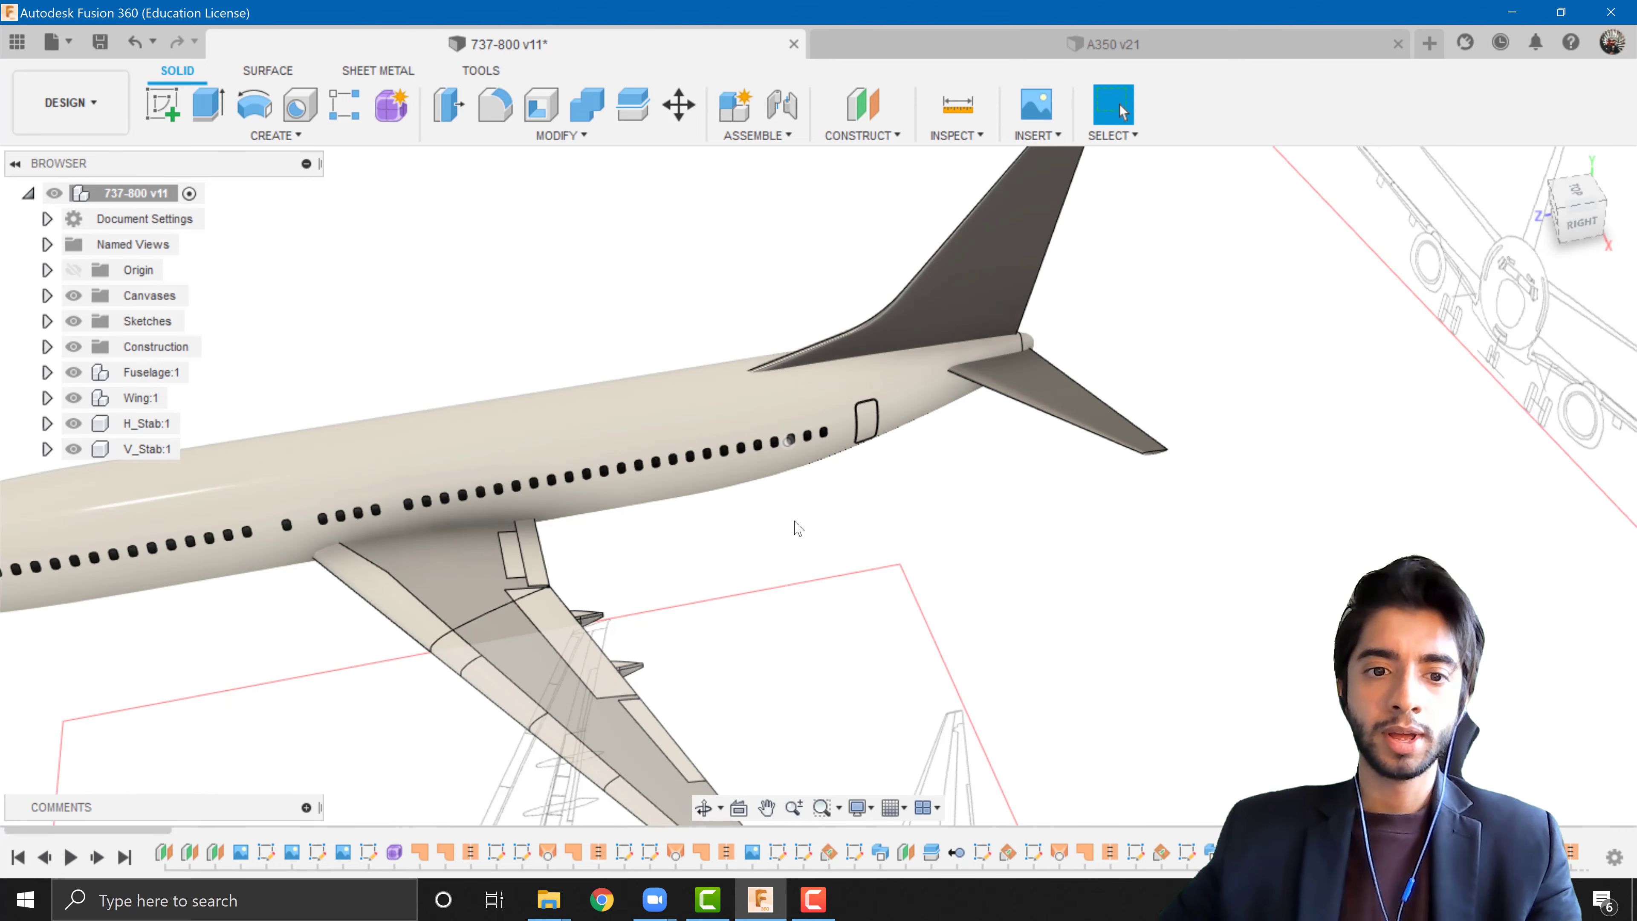
{"action": "scroll", "coordinate": [796, 526], "scroll_direction": "down", "scroll_amount": 3}
{"action": "middle_click_drag", "start_coordinate": [789, 531], "coordinate": [899, 574], "text": "shift"}
{"action": "scroll", "coordinate": [899, 574], "scroll_direction": "up", "scroll_amount": 3}
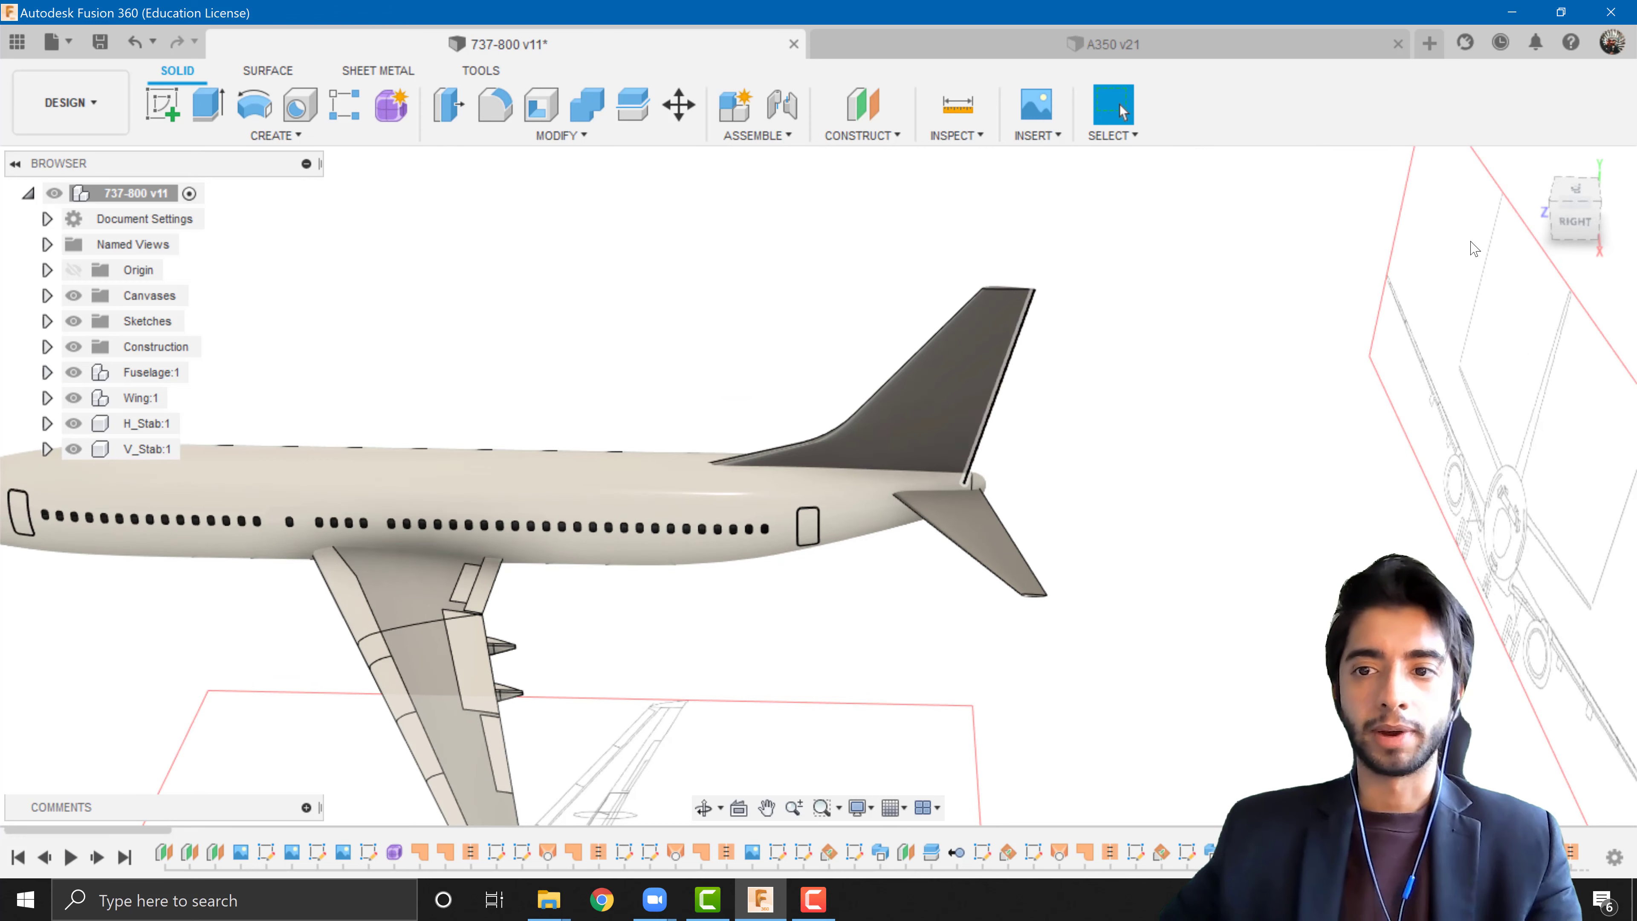
- Set the right view to orthographic and compare the fuselage, wing and tail surfaces with the side-view canvas
{"action": "left_click", "coordinate": [1568, 231]}
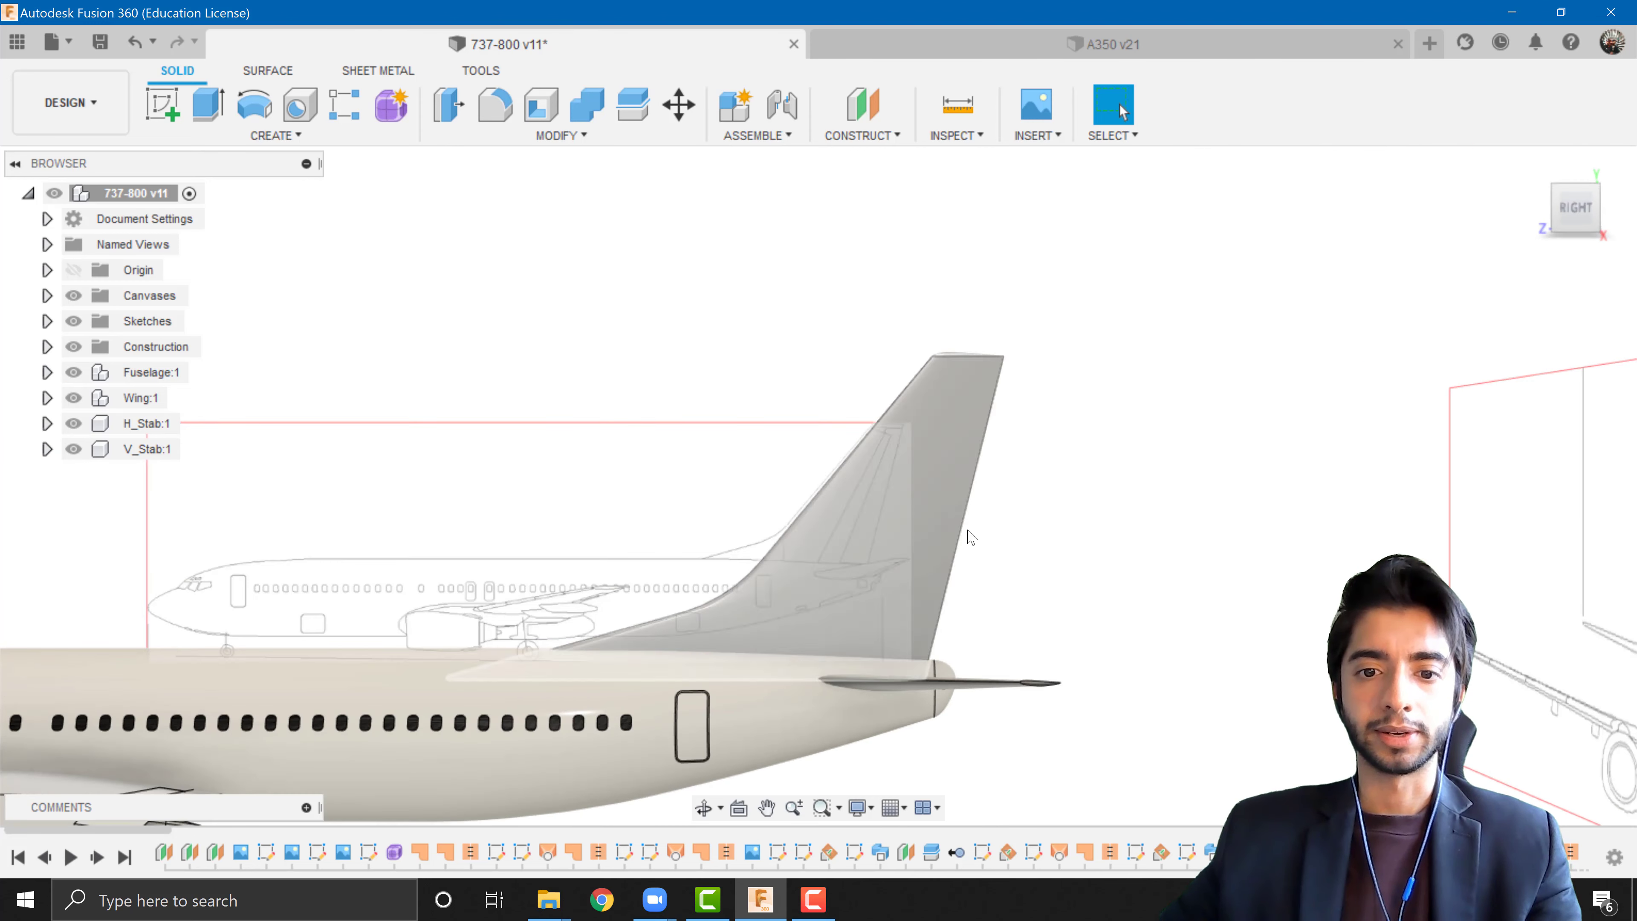
{"action": "right_click", "coordinate": [1568, 219]}
{"action": "left_click", "coordinate": [1421, 245]}
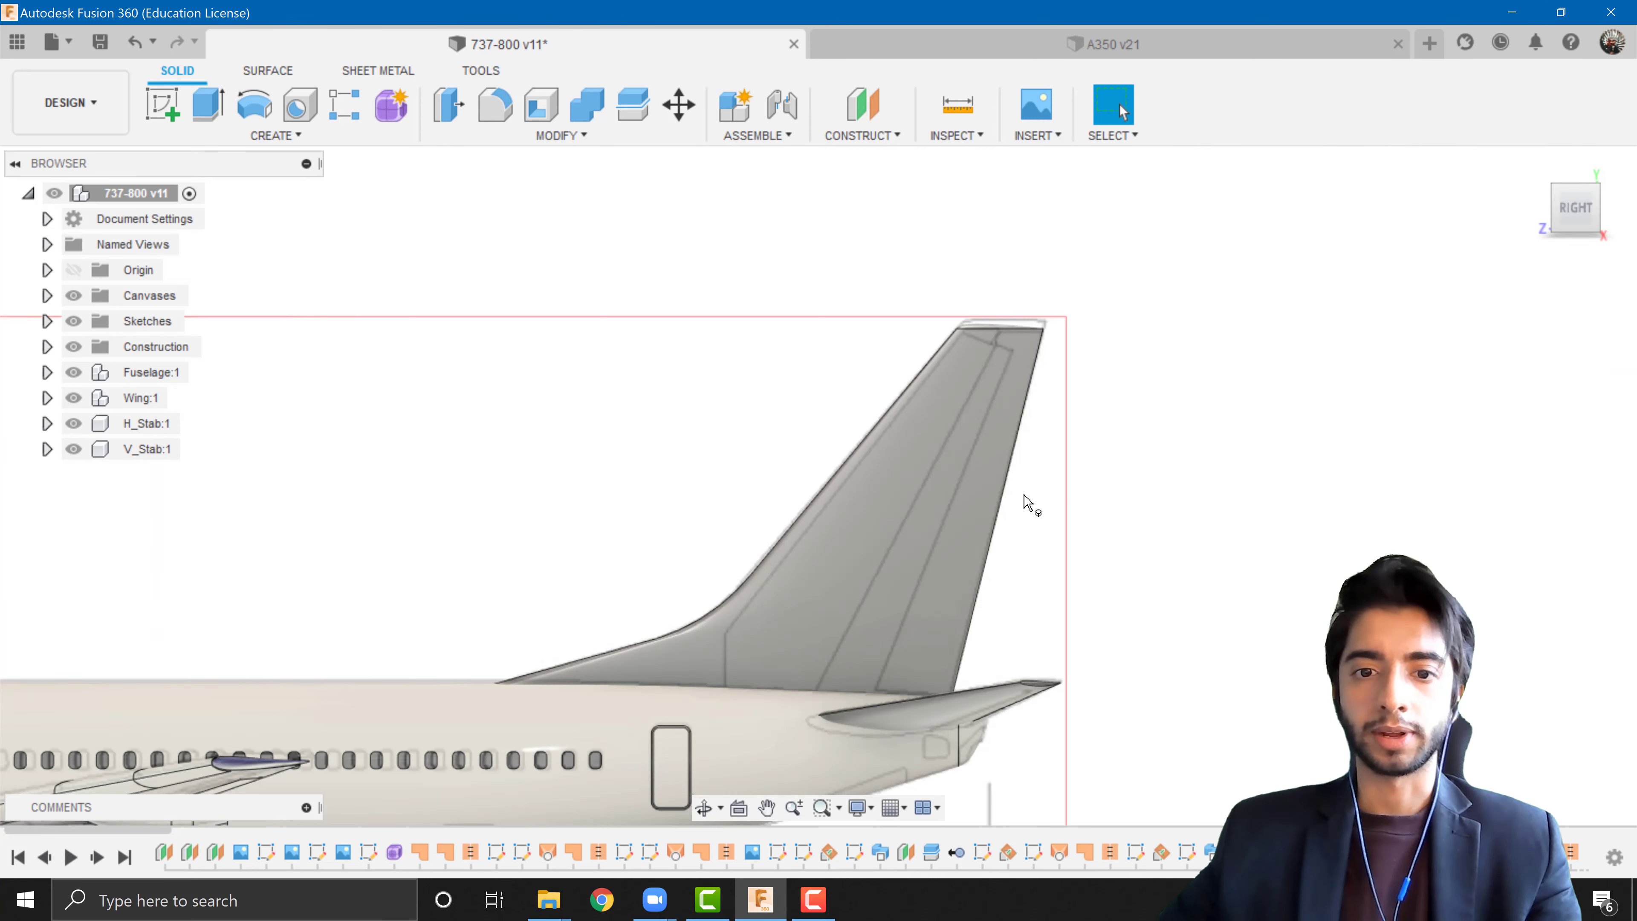
{"action": "scroll", "coordinate": [1042, 540], "scroll_direction": "down", "scroll_amount": 5}
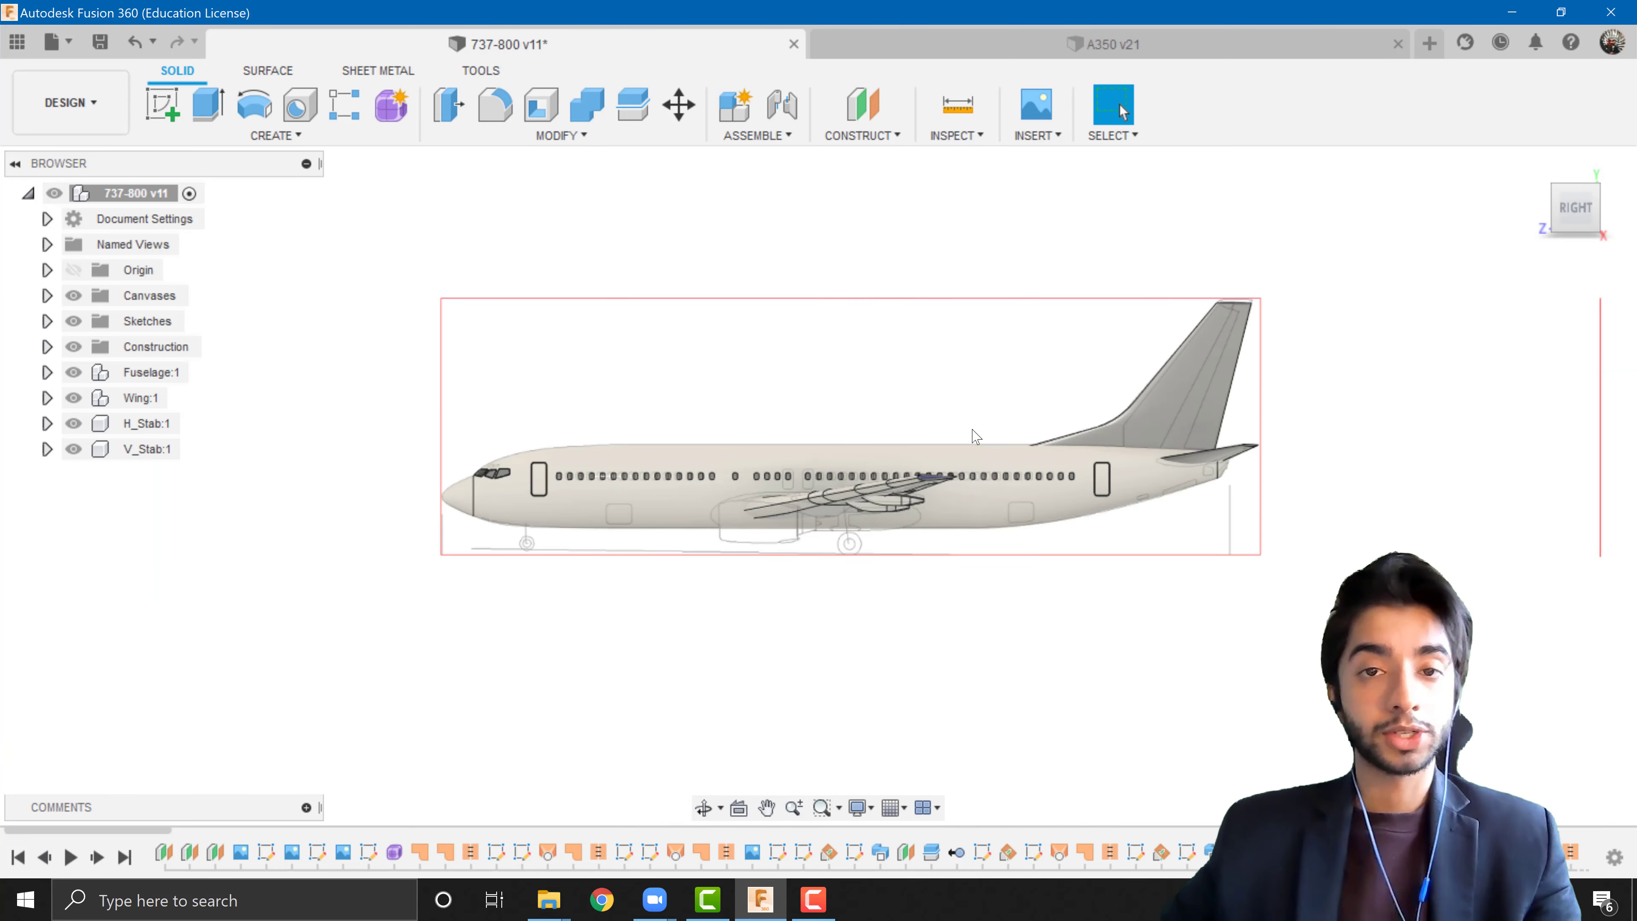
{"action": "scroll", "coordinate": [1204, 430], "scroll_direction": "up", "scroll_amount": 4}
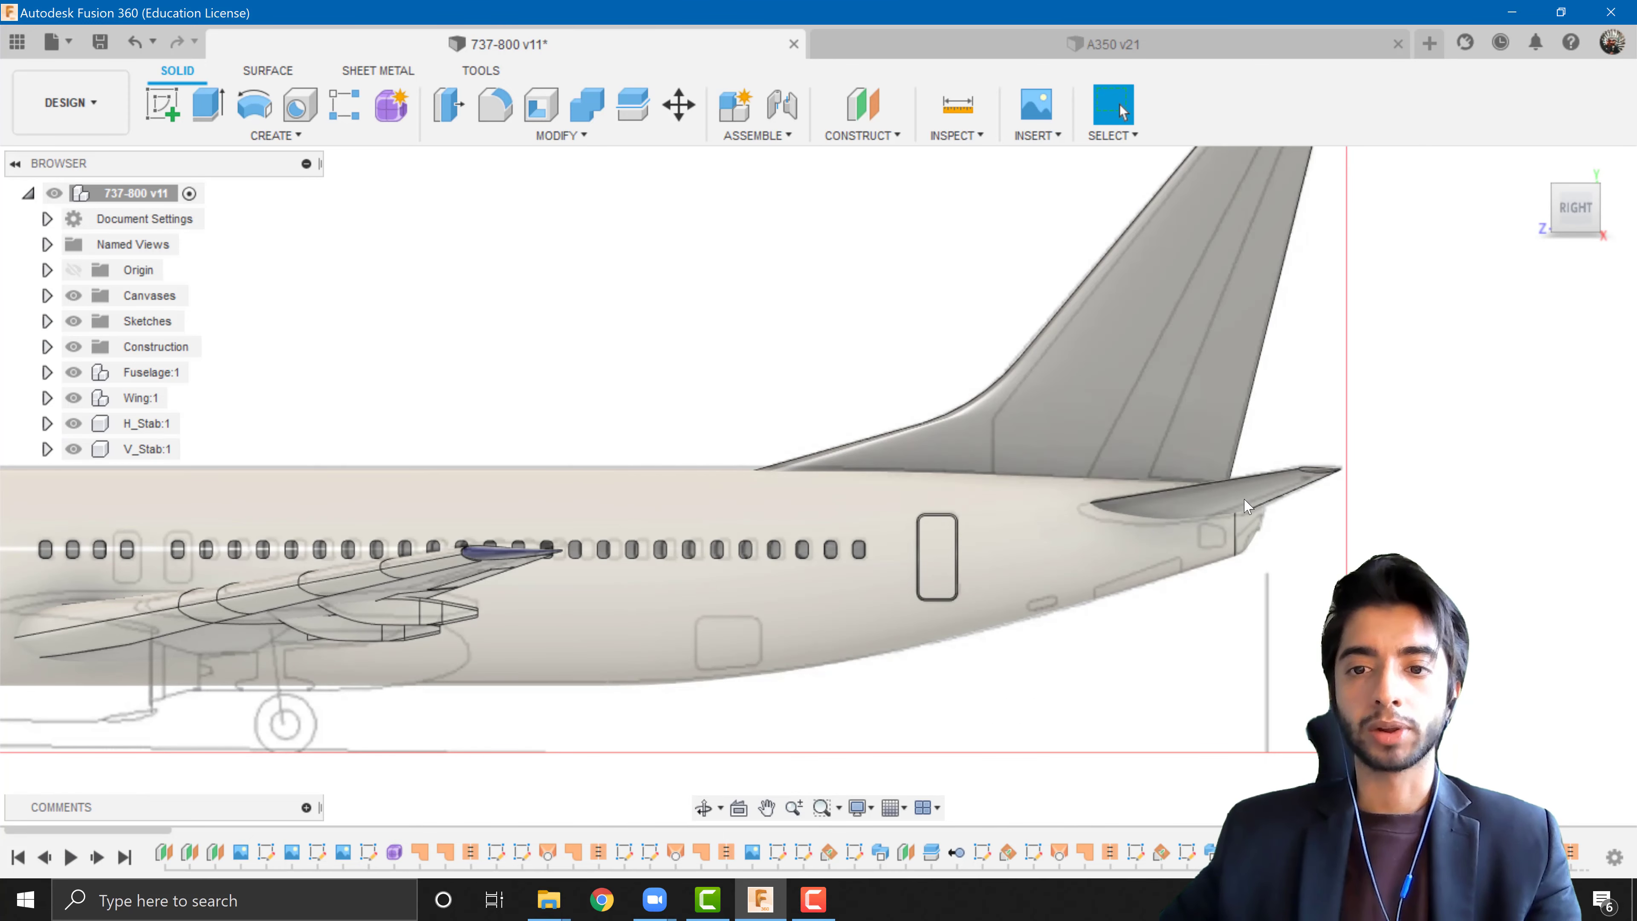
{"action": "scroll", "coordinate": [1186, 371], "scroll_direction": "down", "scroll_amount": 3}
{"action": "left_click", "coordinate": [1204, 303]}
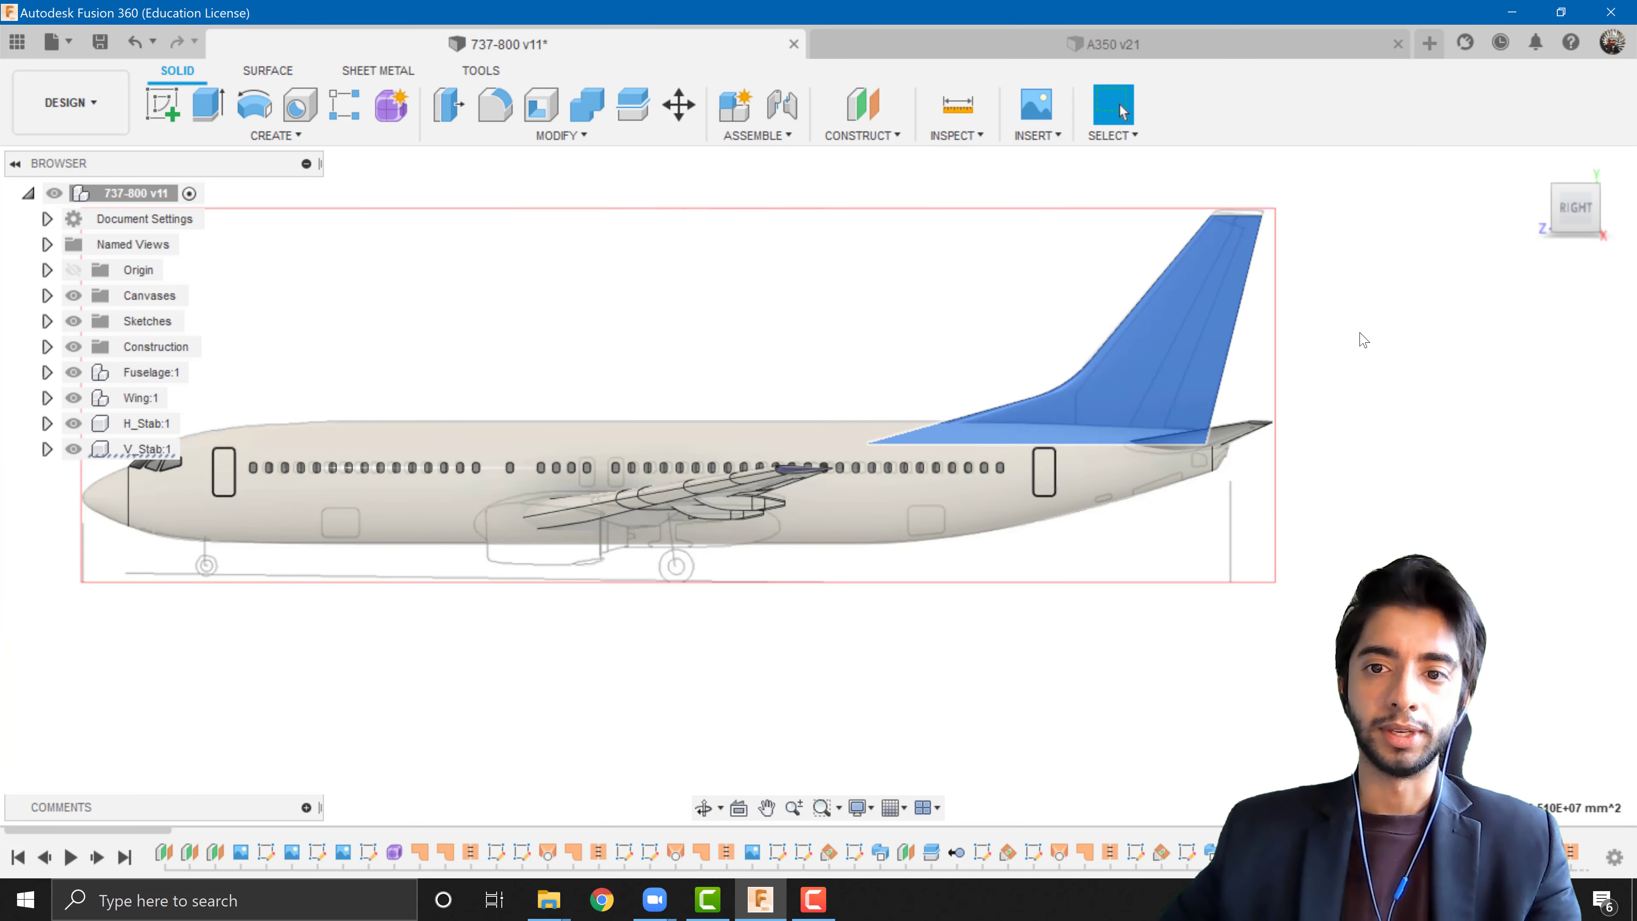
{"action": "left_click", "coordinate": [1229, 542]}
{"action": "scroll", "coordinate": [1229, 541], "scroll_direction": "down", "scroll_amount": 1}
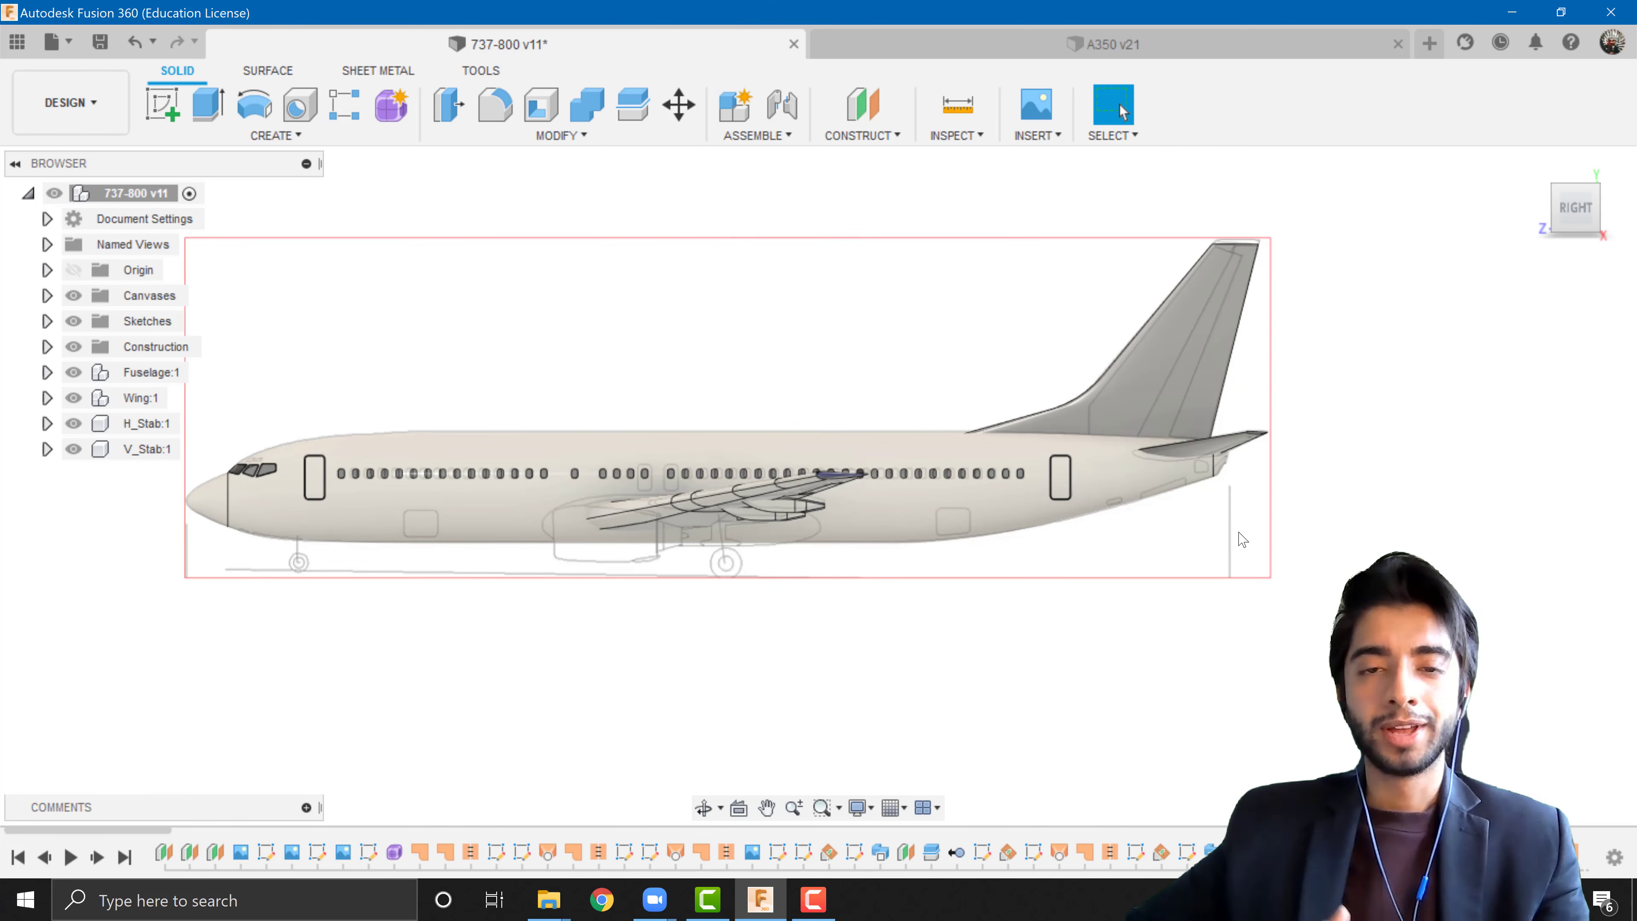
{"action": "scroll", "coordinate": [1243, 540], "scroll_direction": "down", "scroll_amount": 2}
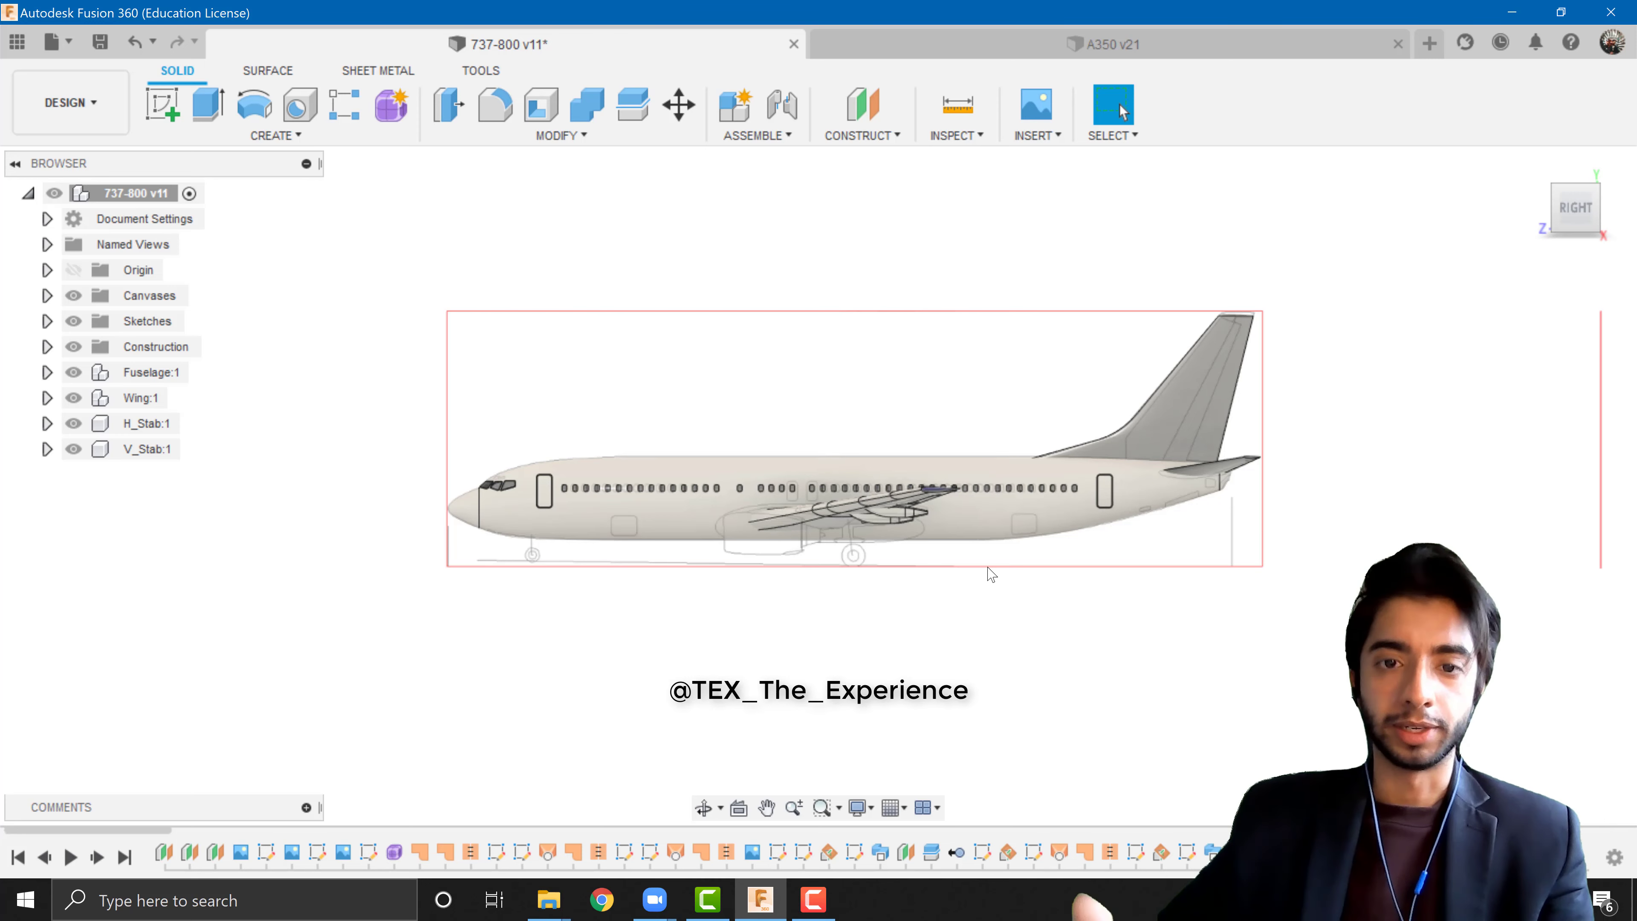
- Examine the complete aircraft from the side, rear and front quarter, checking the wing, fairings and stabilizers
{"action": "scroll", "coordinate": [990, 573], "scroll_direction": "down", "scroll_amount": 2}
{"action": "middle_click_drag", "start_coordinate": [1005, 621], "coordinate": [958, 607], "text": "shift"}
{"action": "scroll", "coordinate": [958, 607], "scroll_direction": "up", "scroll_amount": 5}
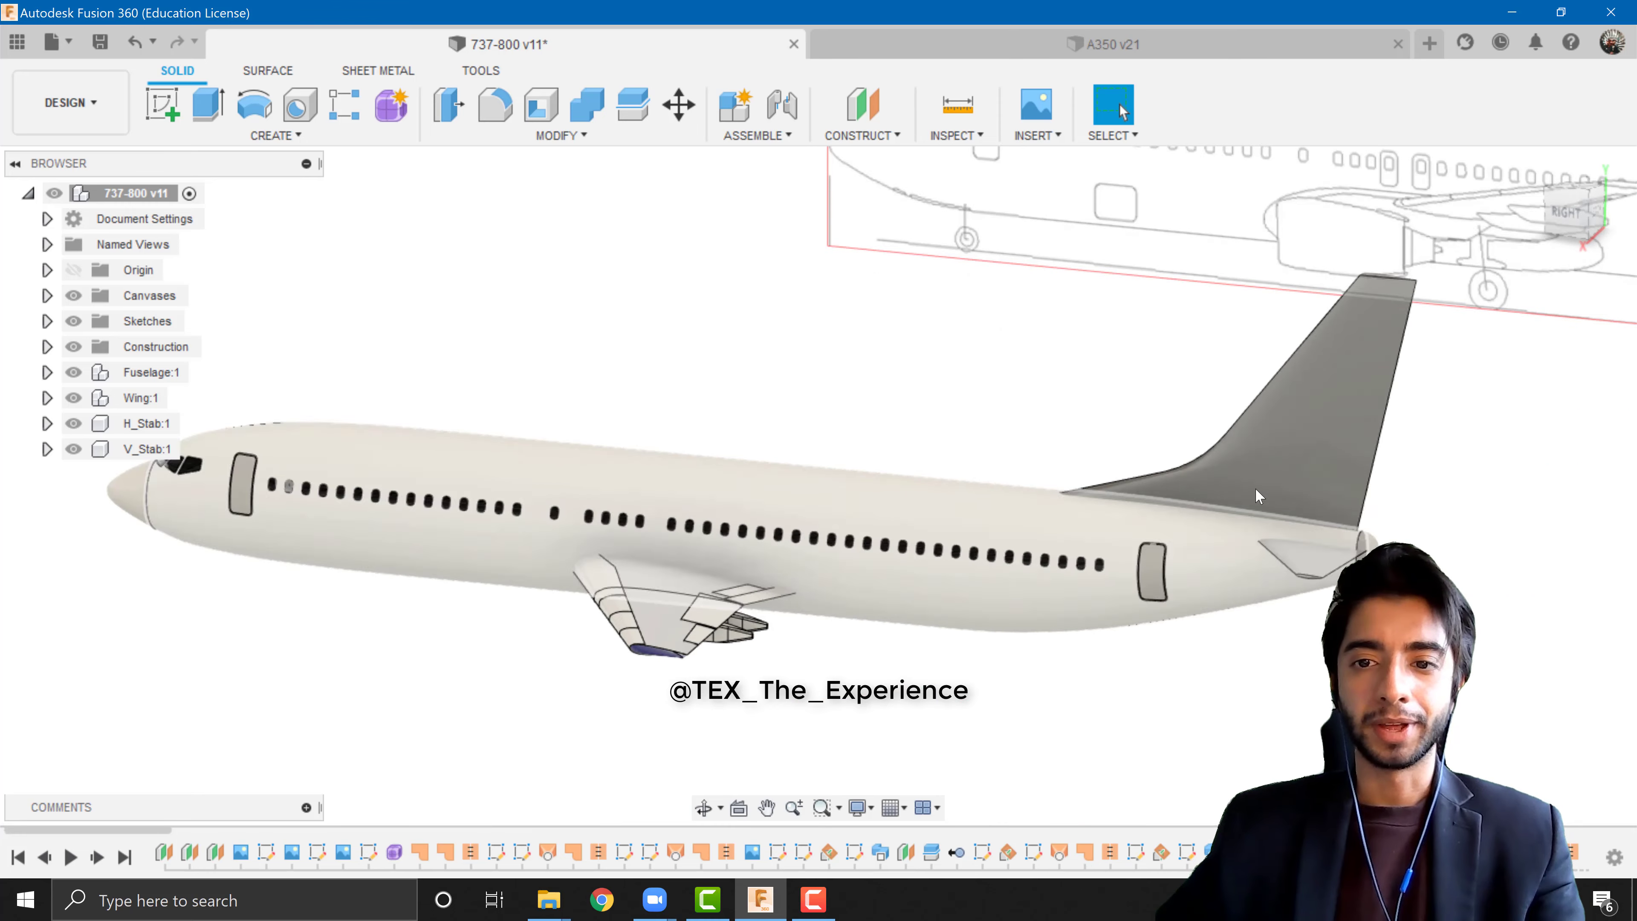
{"action": "scroll", "coordinate": [1269, 479], "scroll_direction": "down", "scroll_amount": 1}
{"action": "middle_click_drag", "start_coordinate": [1271, 479], "coordinate": [1149, 465]}
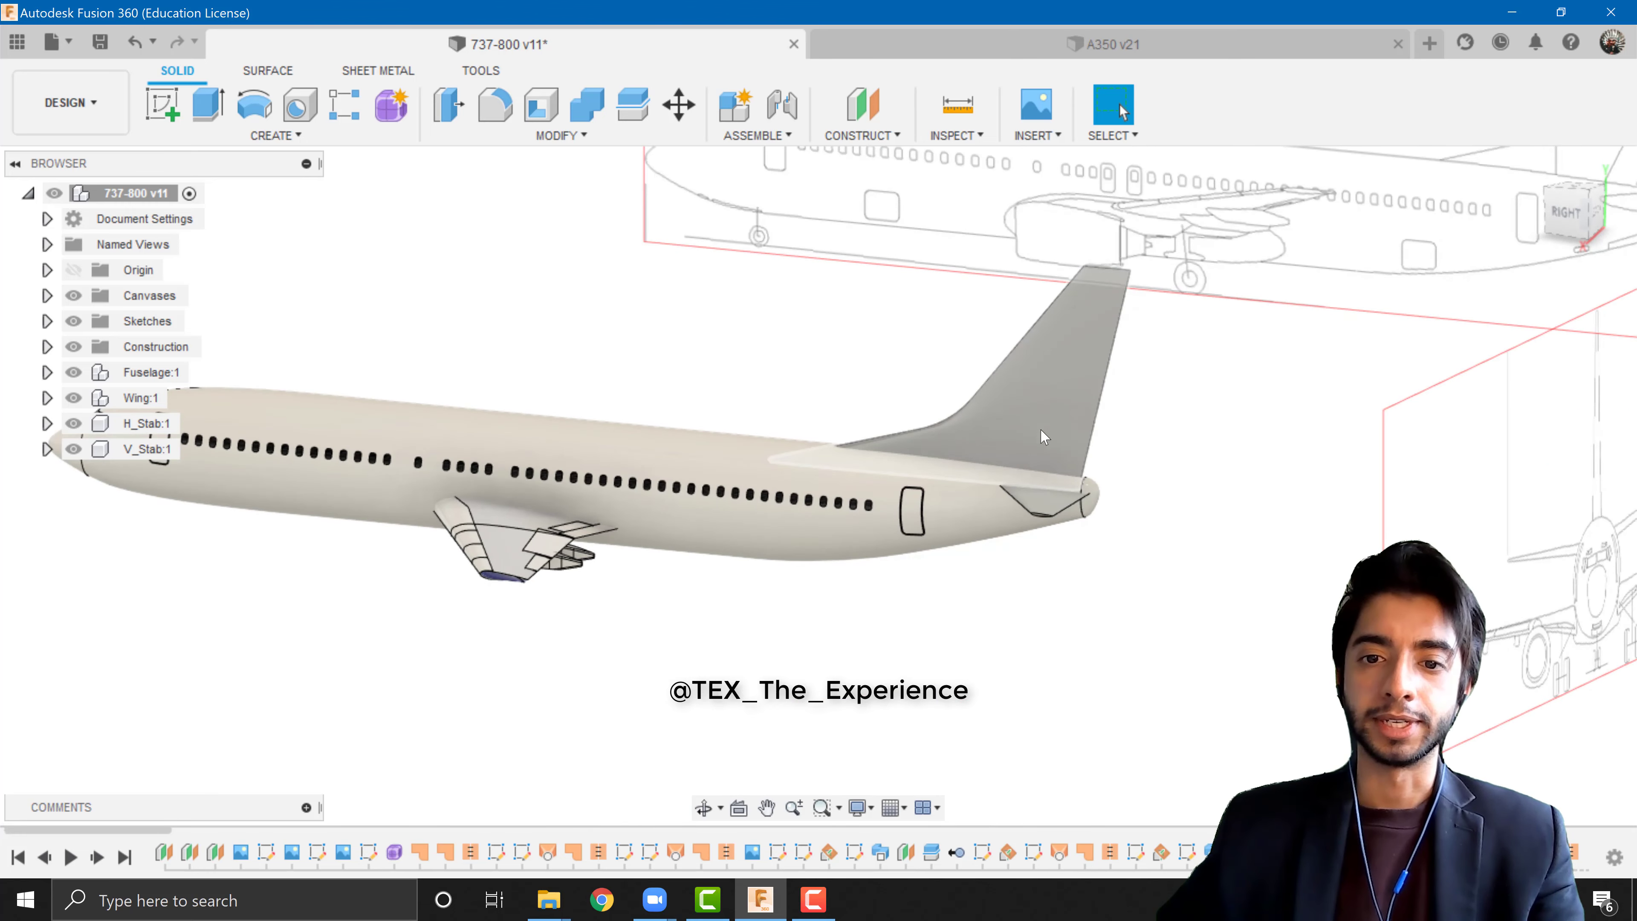
{"action": "scroll", "coordinate": [847, 589], "scroll_direction": "down", "scroll_amount": 3}
{"action": "middle_click_drag", "start_coordinate": [778, 600], "coordinate": [957, 573]}
{"action": "scroll", "coordinate": [851, 545], "scroll_direction": "up", "scroll_amount": 3}
{"action": "scroll", "coordinate": [851, 545], "scroll_direction": "down", "scroll_amount": 3}
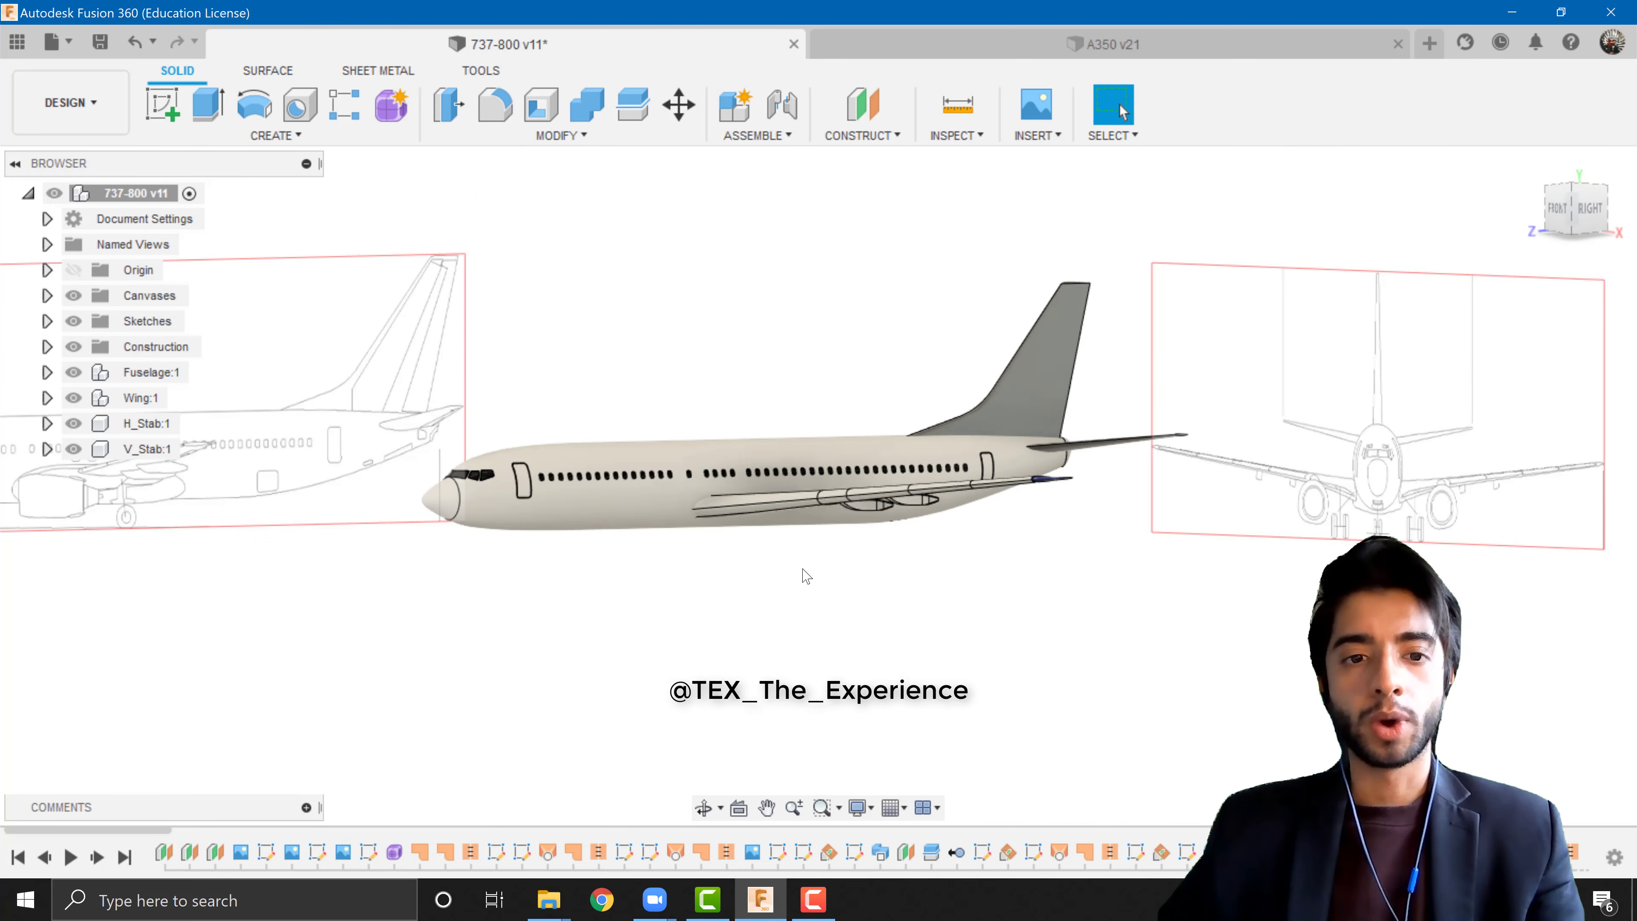
{"action": "middle_click_drag", "start_coordinate": [806, 576], "coordinate": [443, 452], "text": "shift"}
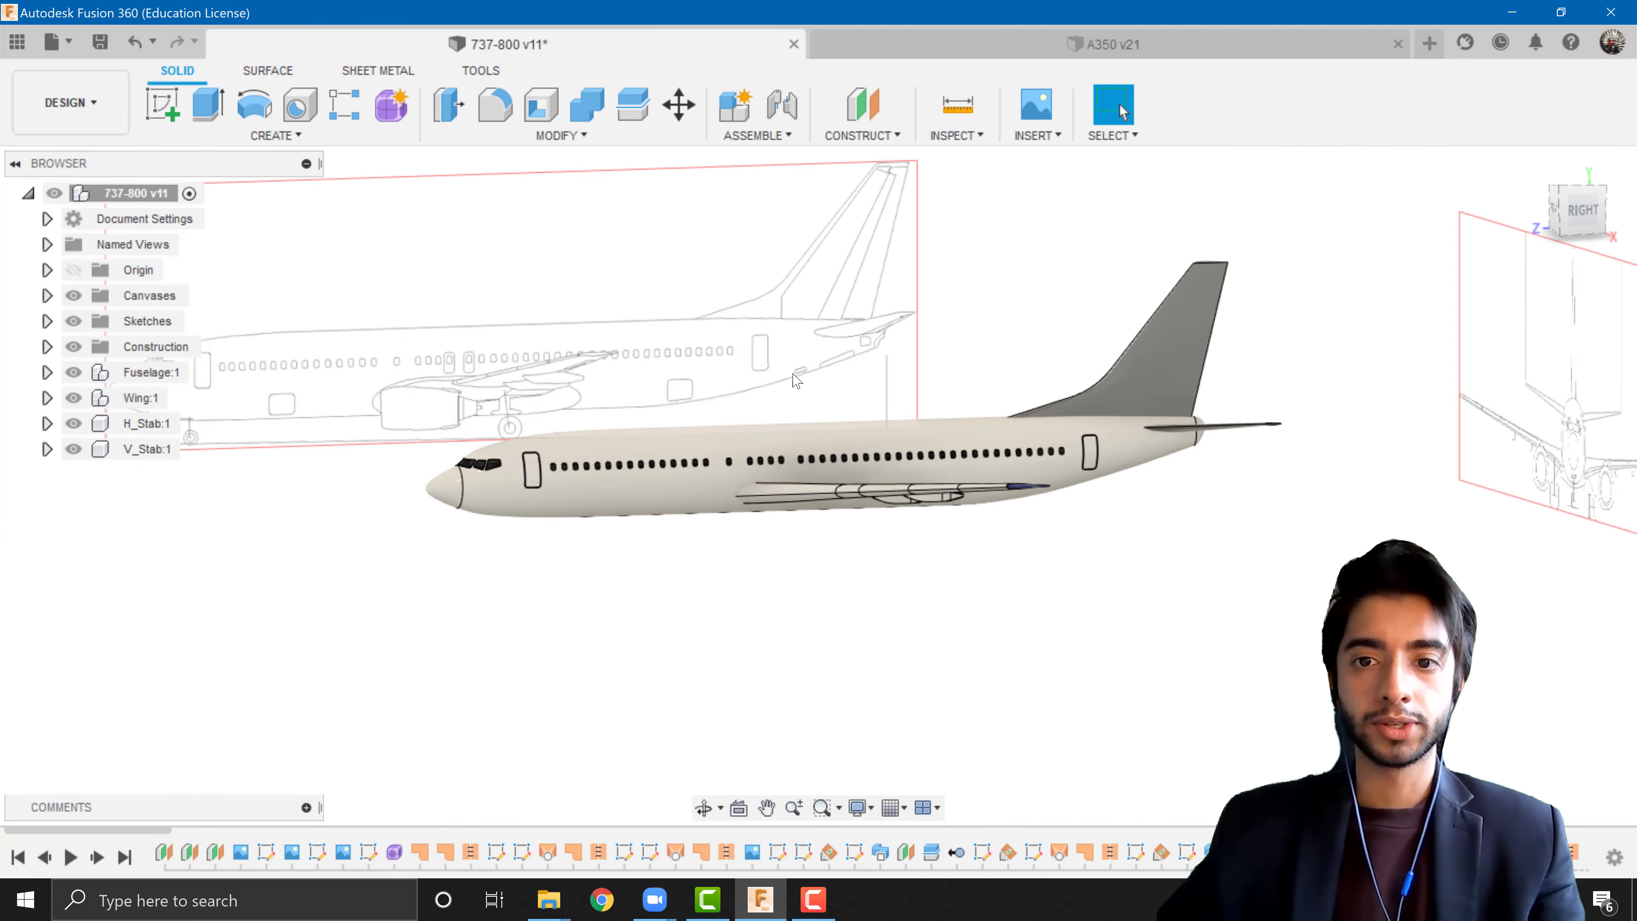
- Compare the fuselage belly, wing and fairings with the engine and landing gear outlines on the front-view canvas, then return to the home view
{"action": "left_click", "coordinate": [1554, 222]}
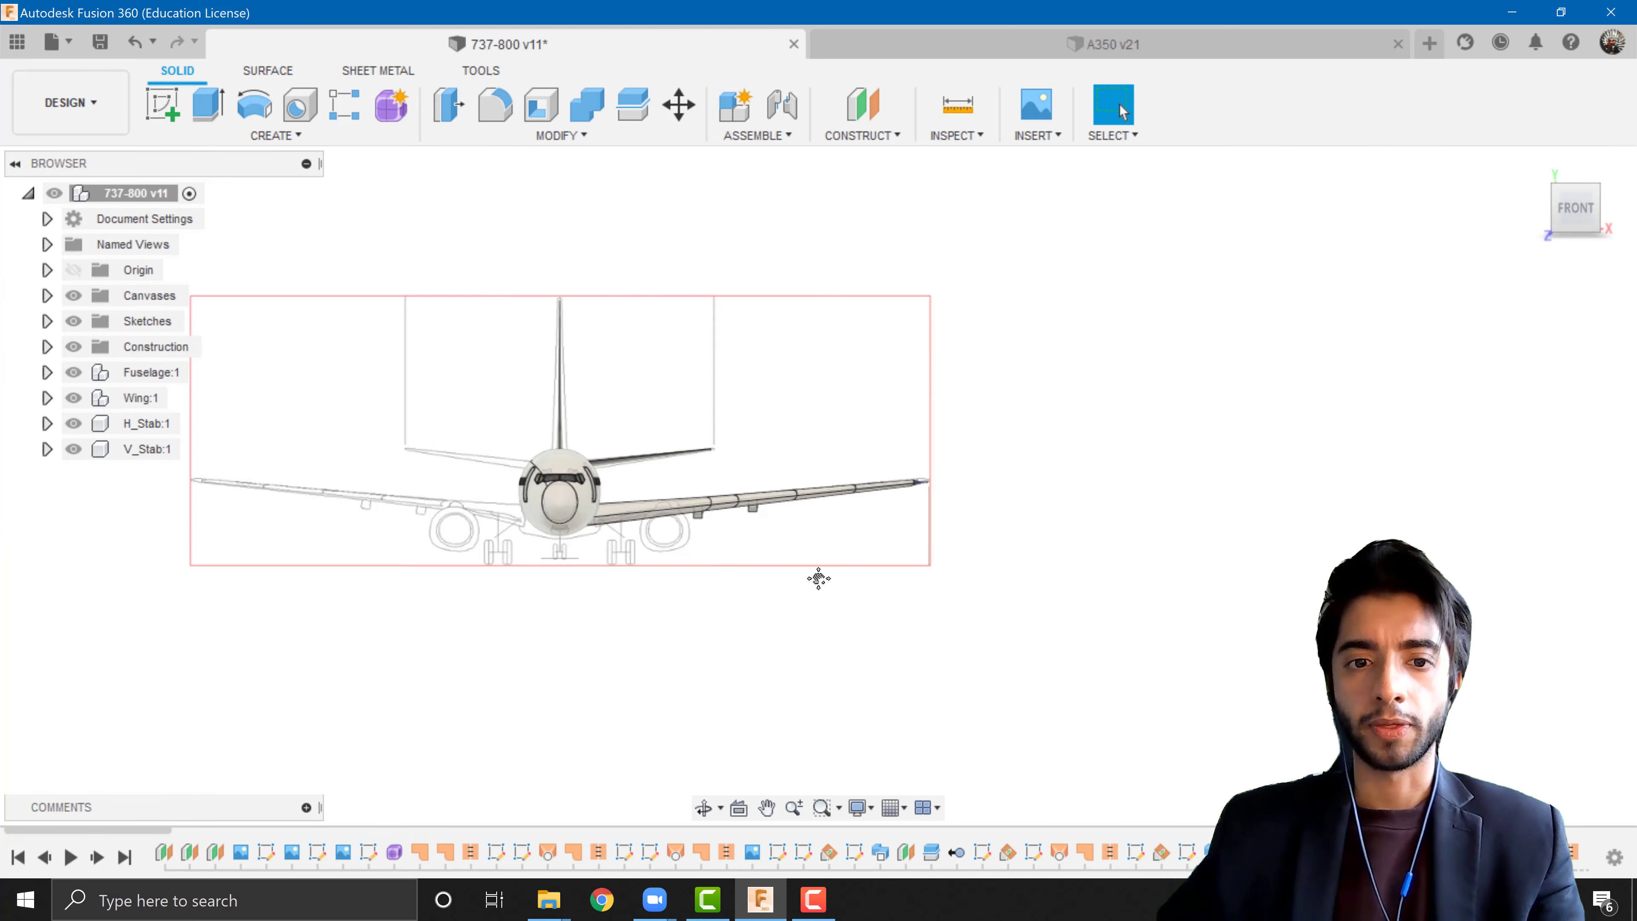
{"action": "scroll", "coordinate": [886, 512], "scroll_direction": "up", "scroll_amount": 3}
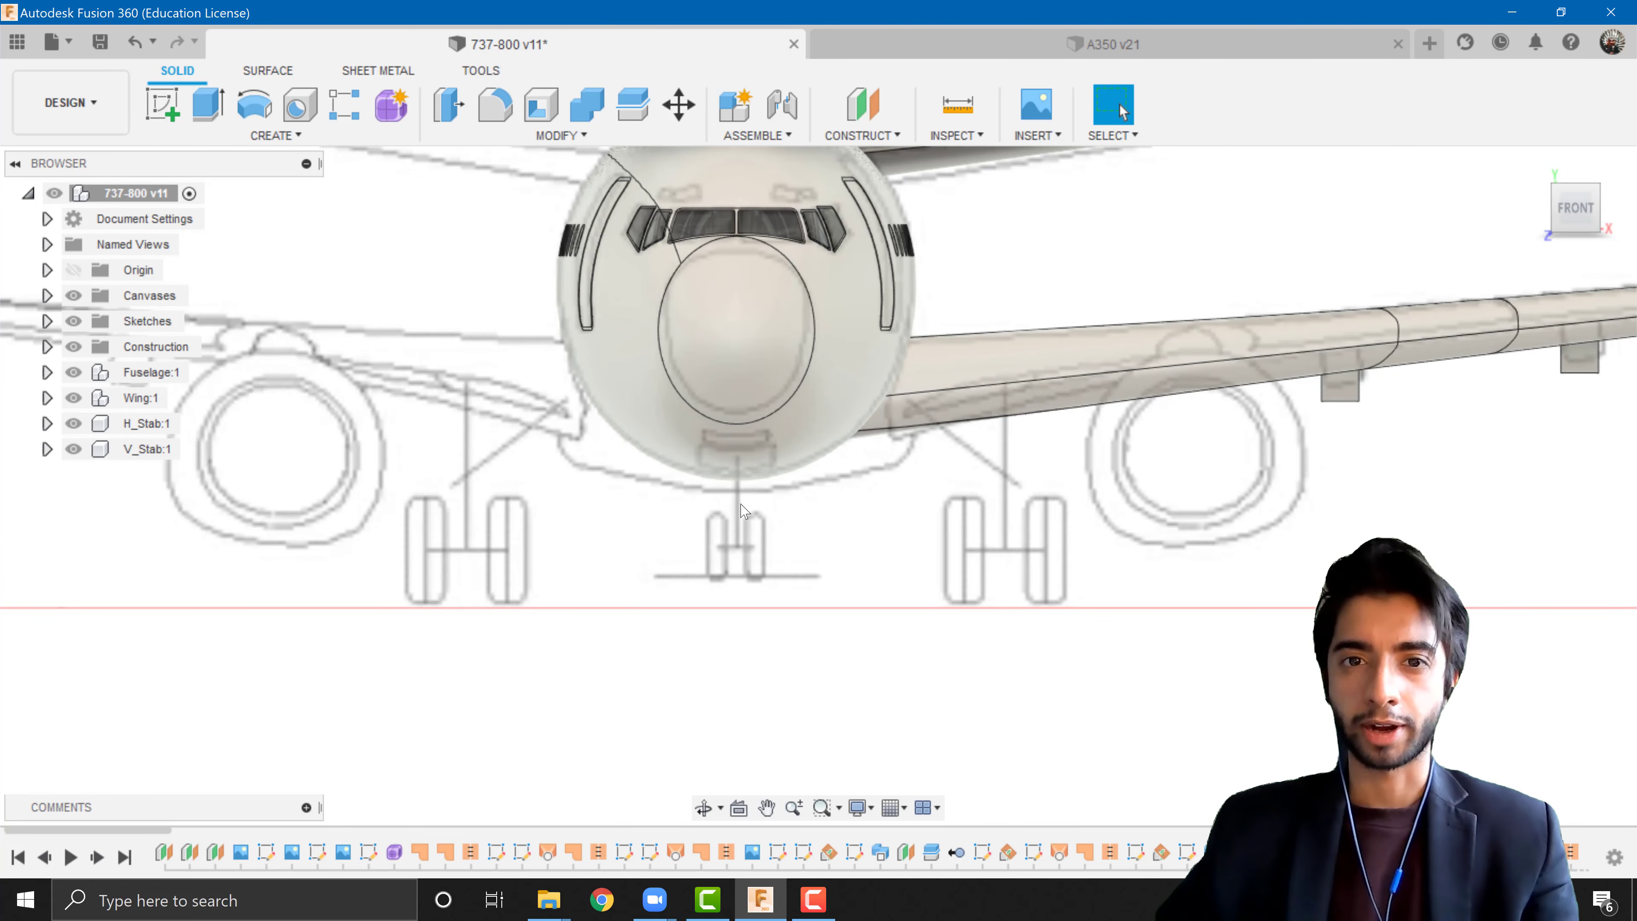
{"action": "scroll", "coordinate": [746, 524], "scroll_direction": "down", "scroll_amount": 2}
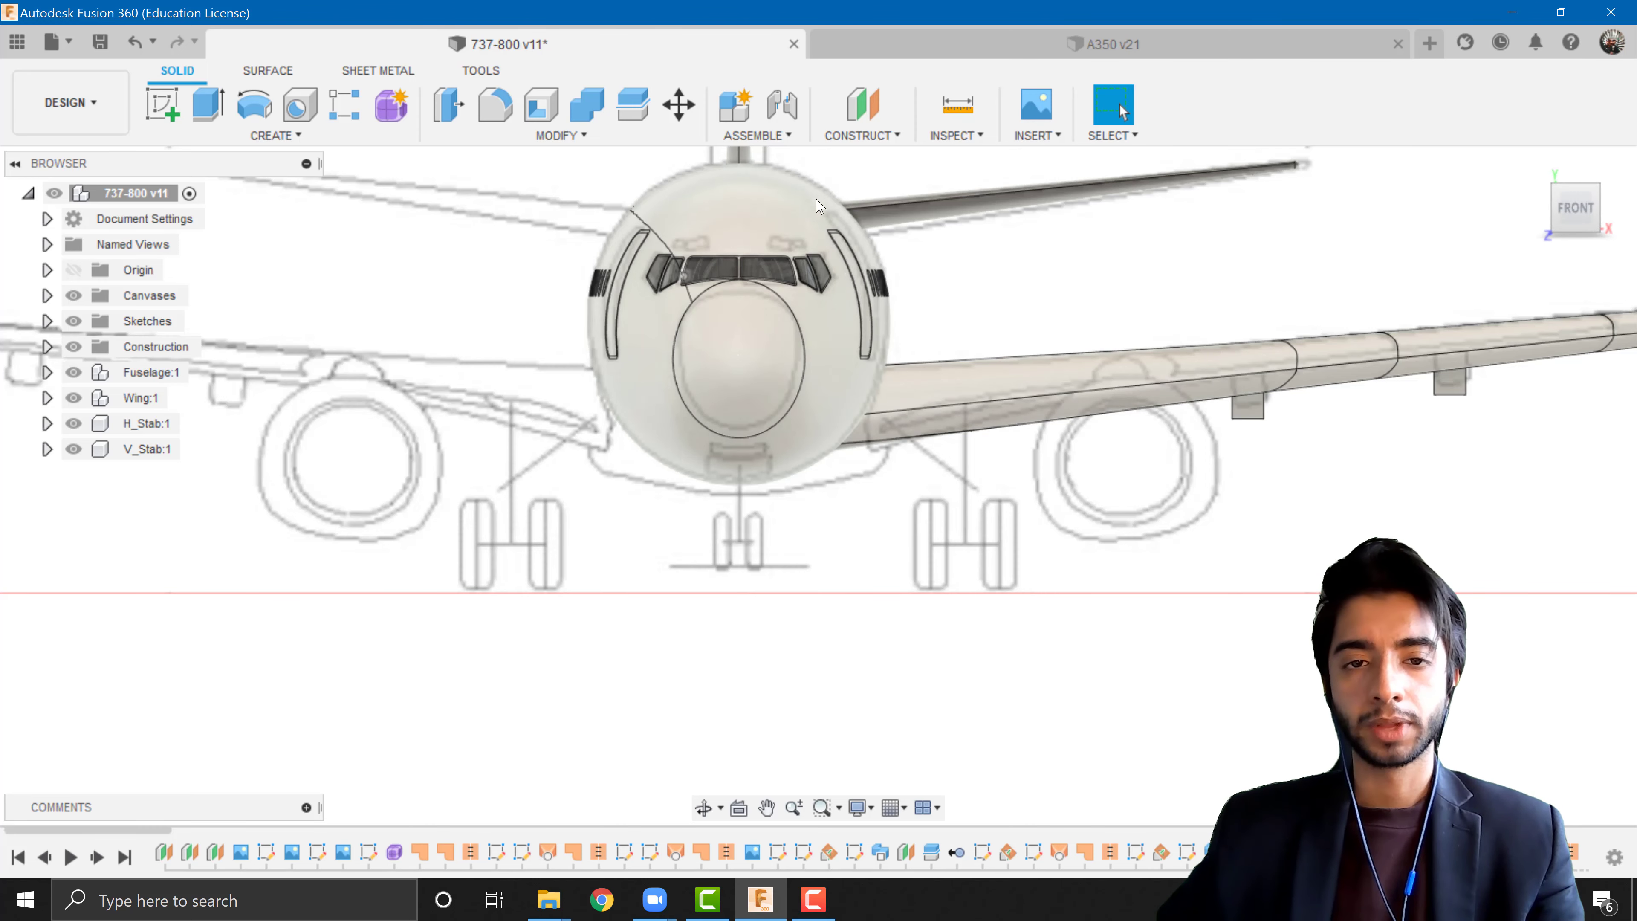
{"action": "scroll", "coordinate": [871, 497], "scroll_direction": "up", "scroll_amount": 3}
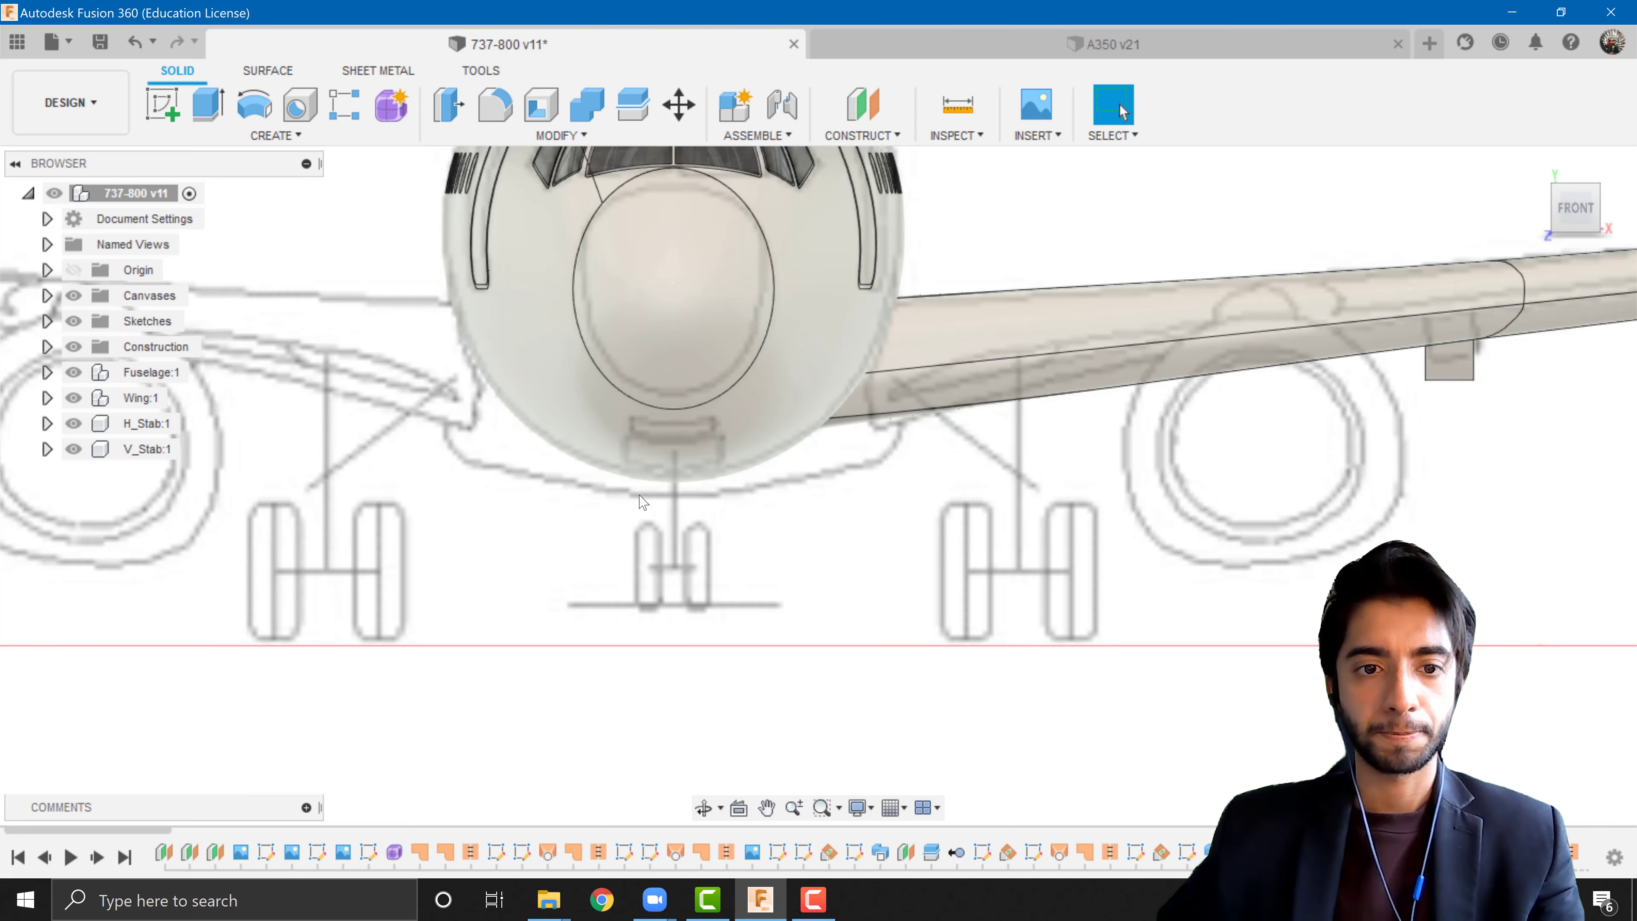
{"action": "scroll", "coordinate": [893, 499], "scroll_direction": "down", "scroll_amount": 8}
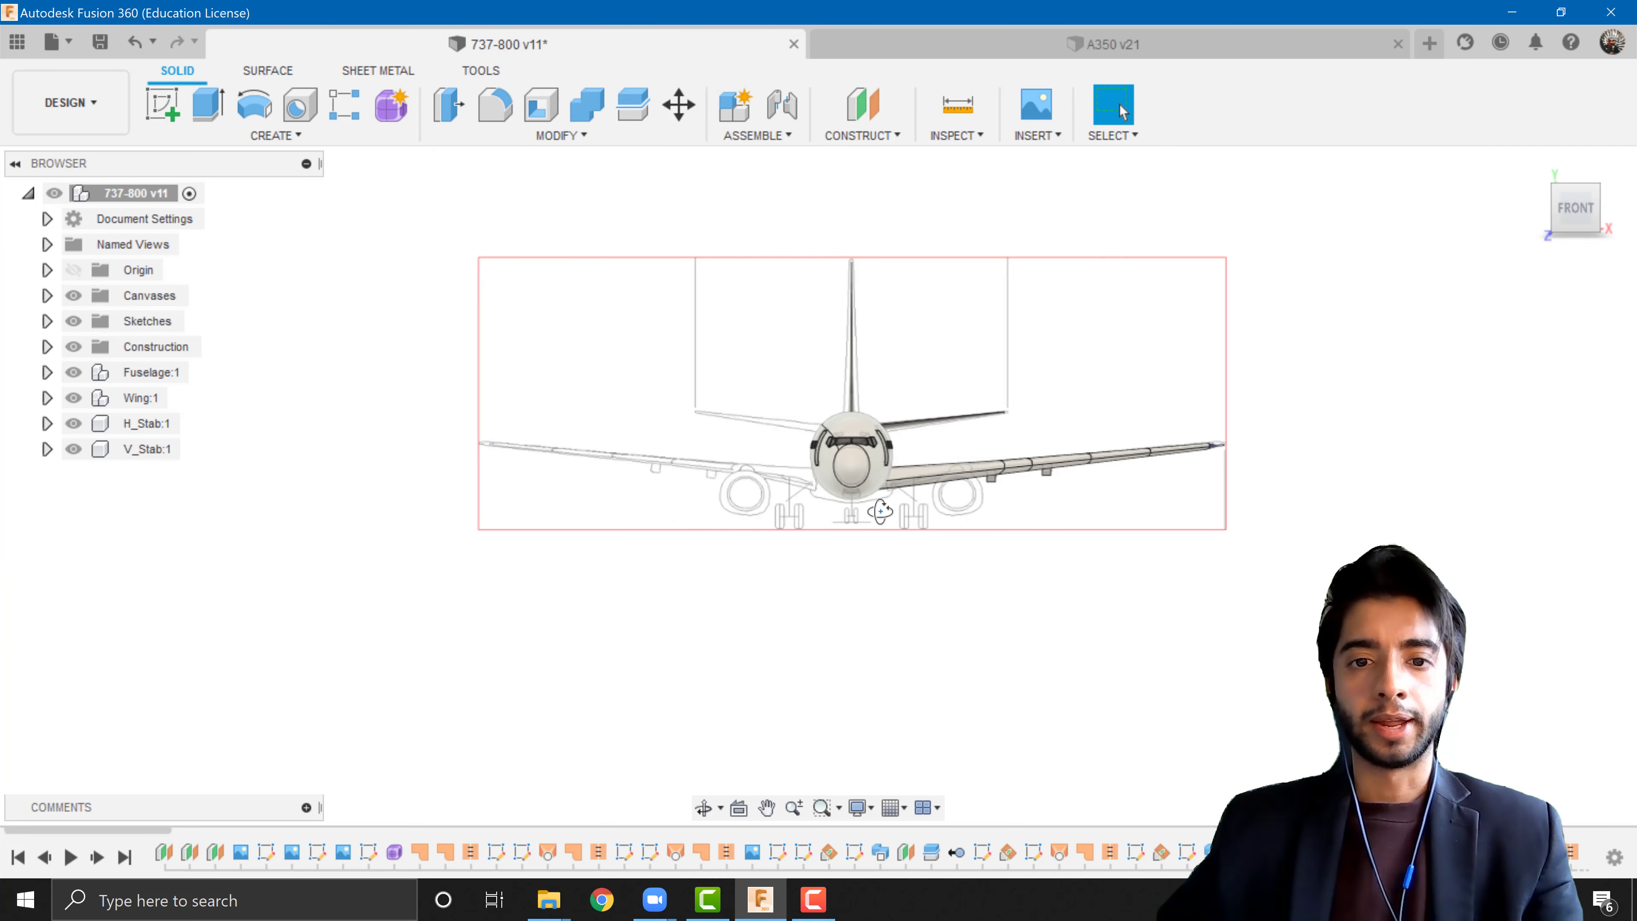
{"action": "middle_click_drag", "start_coordinate": [882, 511], "coordinate": [802, 511], "text": "shift"}
{"action": "middle_click_drag", "start_coordinate": [802, 512], "coordinate": [1091, 529]}
{"action": "middle_click_drag", "start_coordinate": [1320, 378], "coordinate": [1500, 354]}
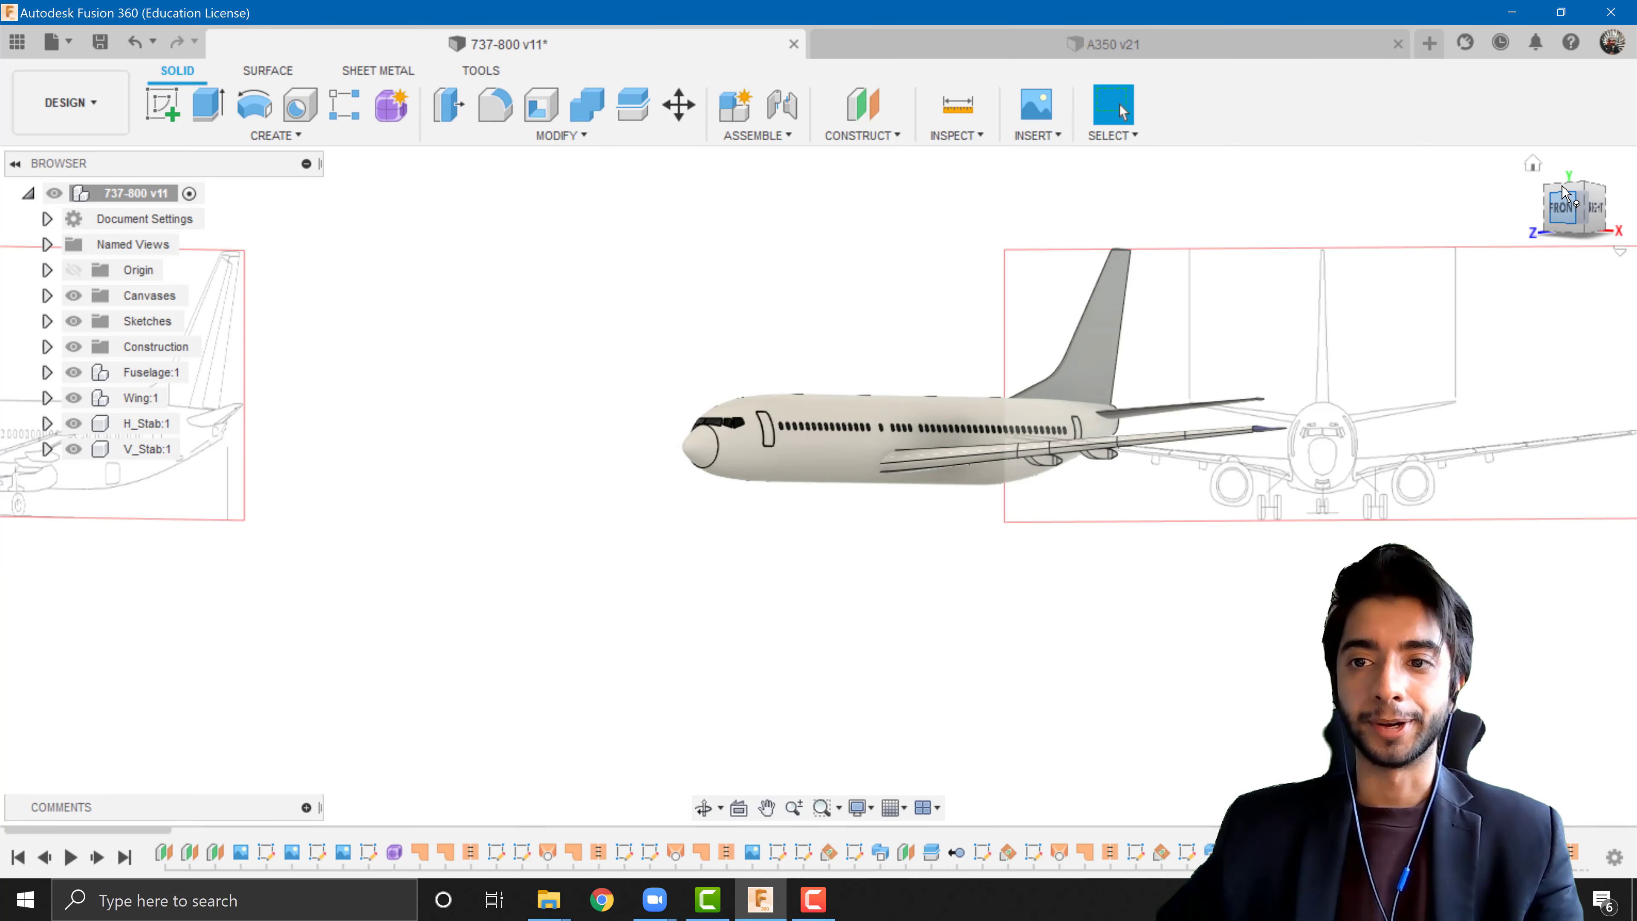
{"action": "left_click", "coordinate": [1533, 163]}
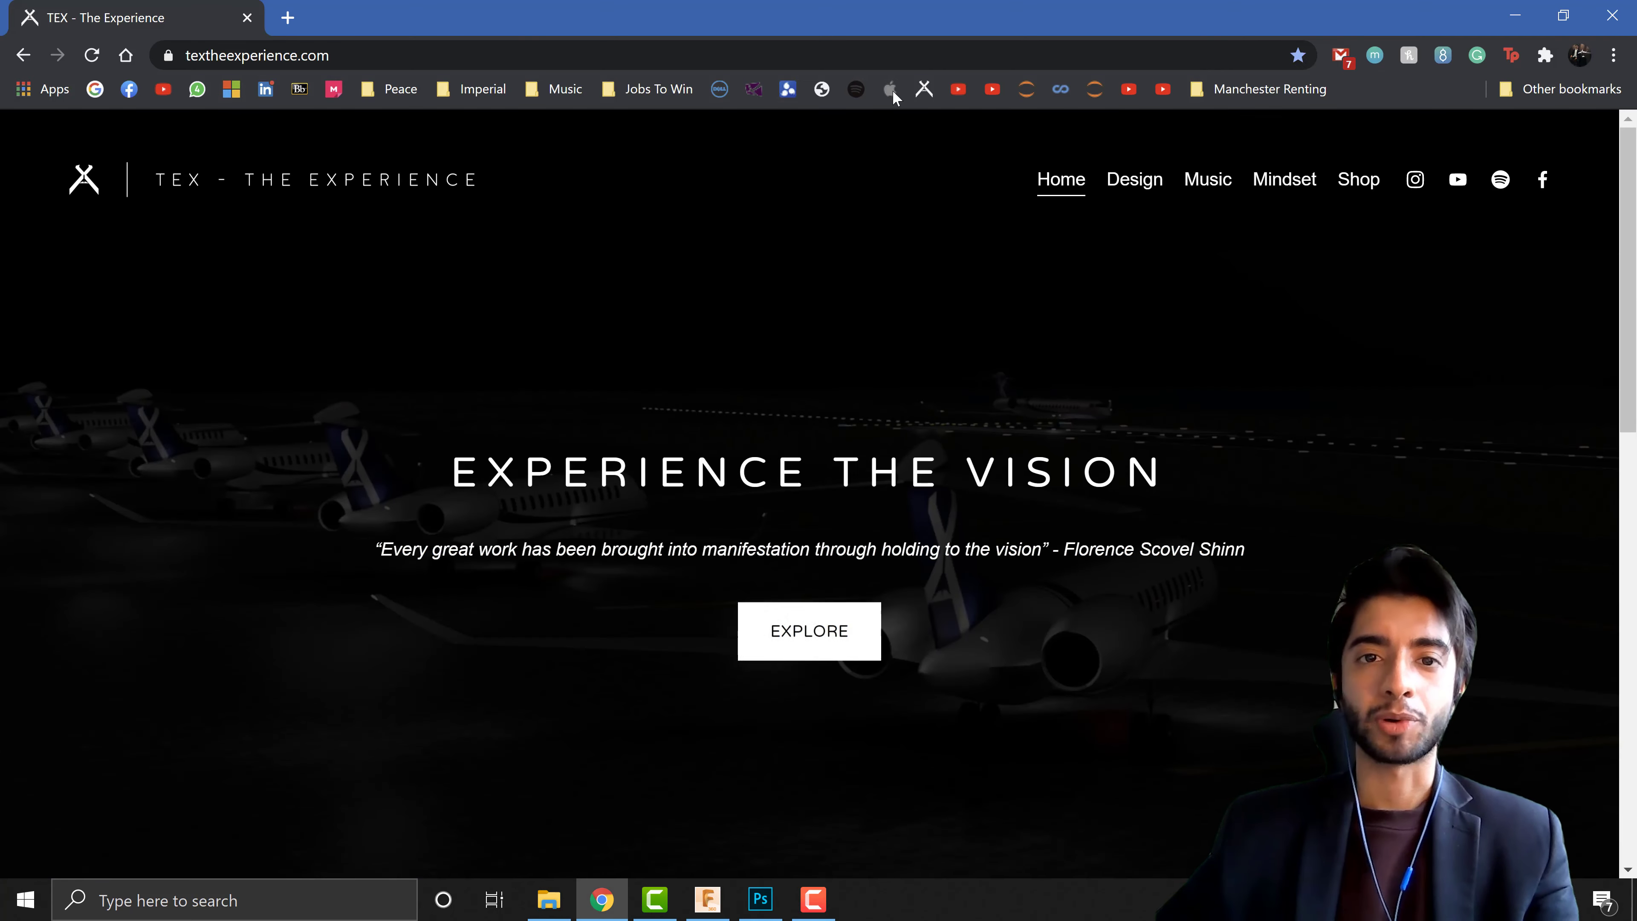
- On the TEX - The Experience website in Chrome, find the aircraft 3D modelling tutorials in the design section and open the Tutorial 6 wing files
{"action": "left_click", "coordinate": [1127, 187]}
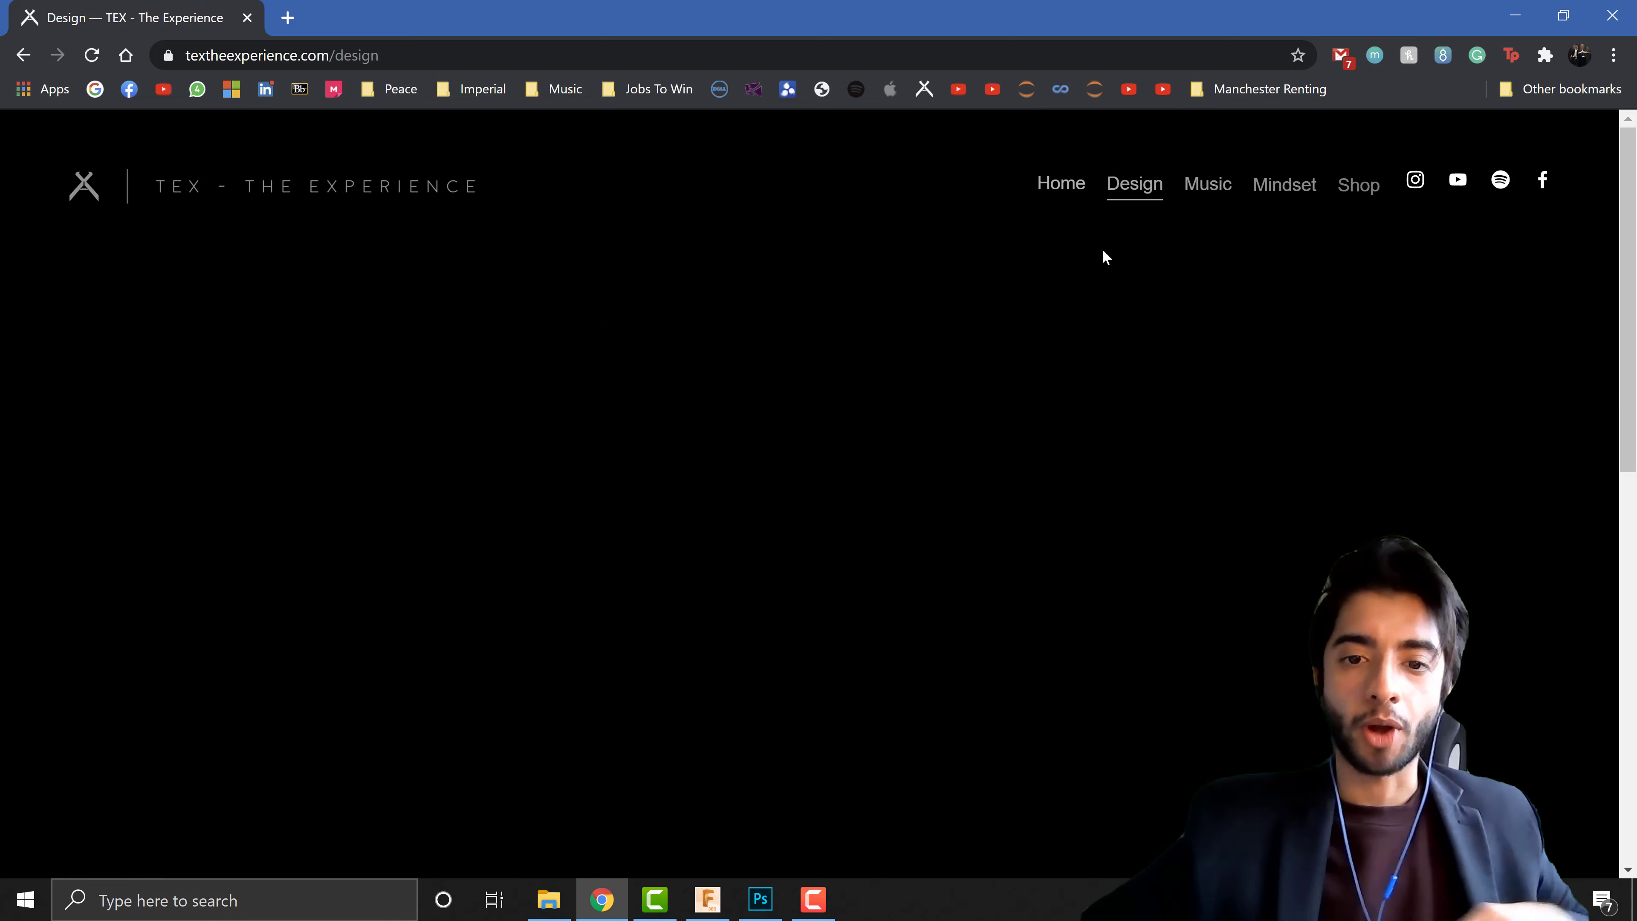
{"action": "scroll", "coordinate": [863, 498], "scroll_direction": "down", "scroll_amount": 2}
{"action": "left_click", "coordinate": [810, 459]}
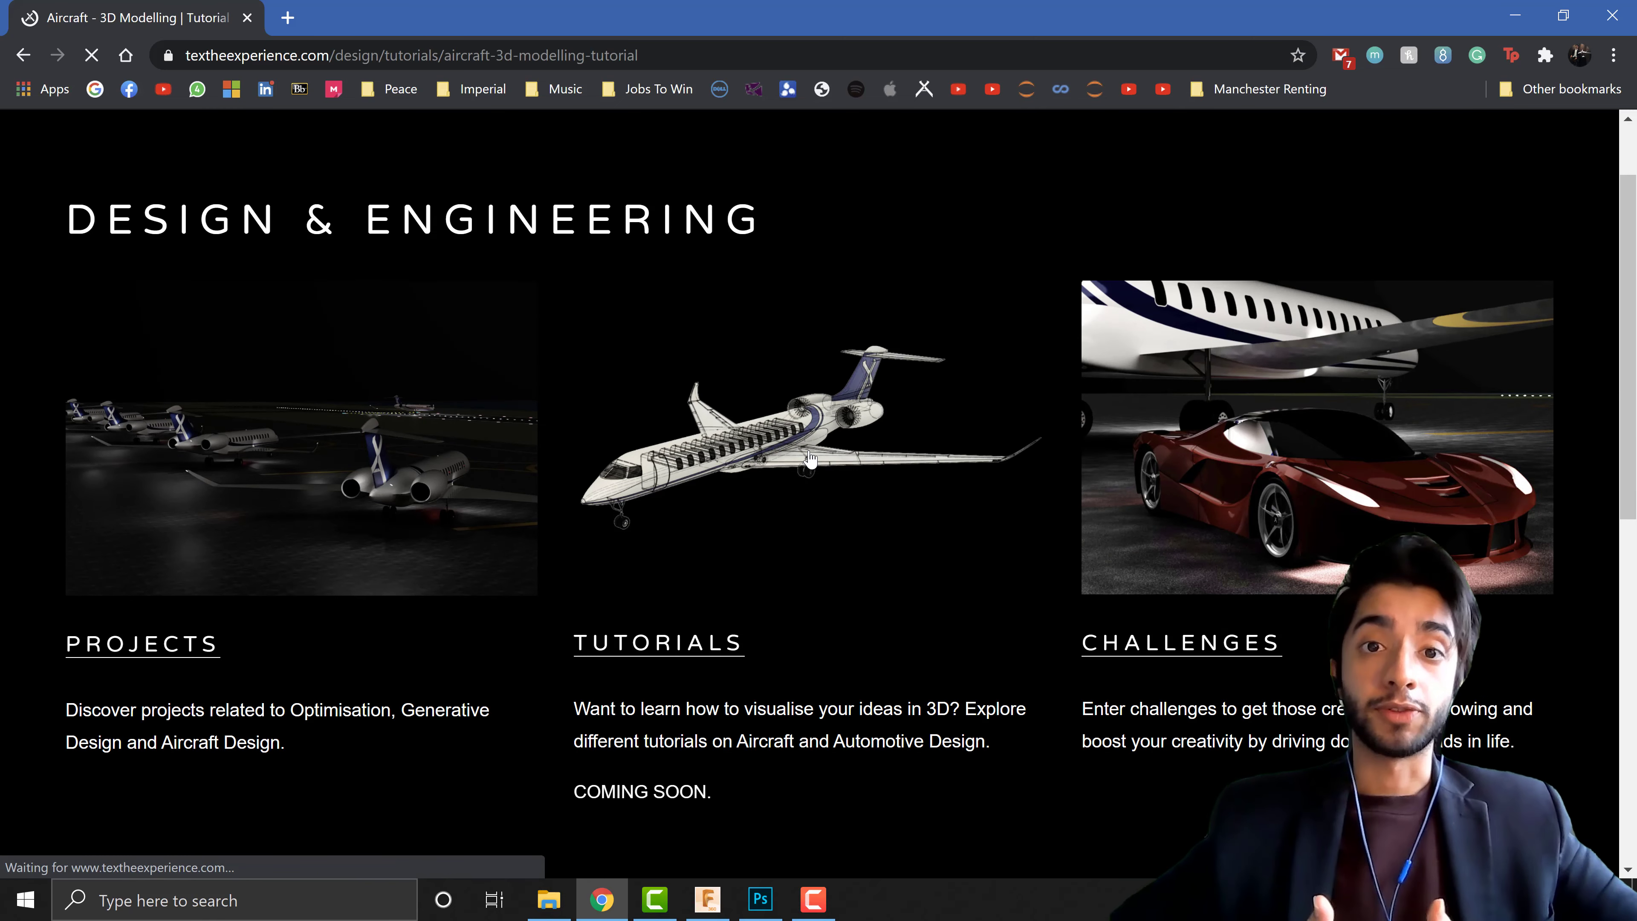
{"action": "scroll", "coordinate": [811, 459], "scroll_direction": "down", "scroll_amount": 15}
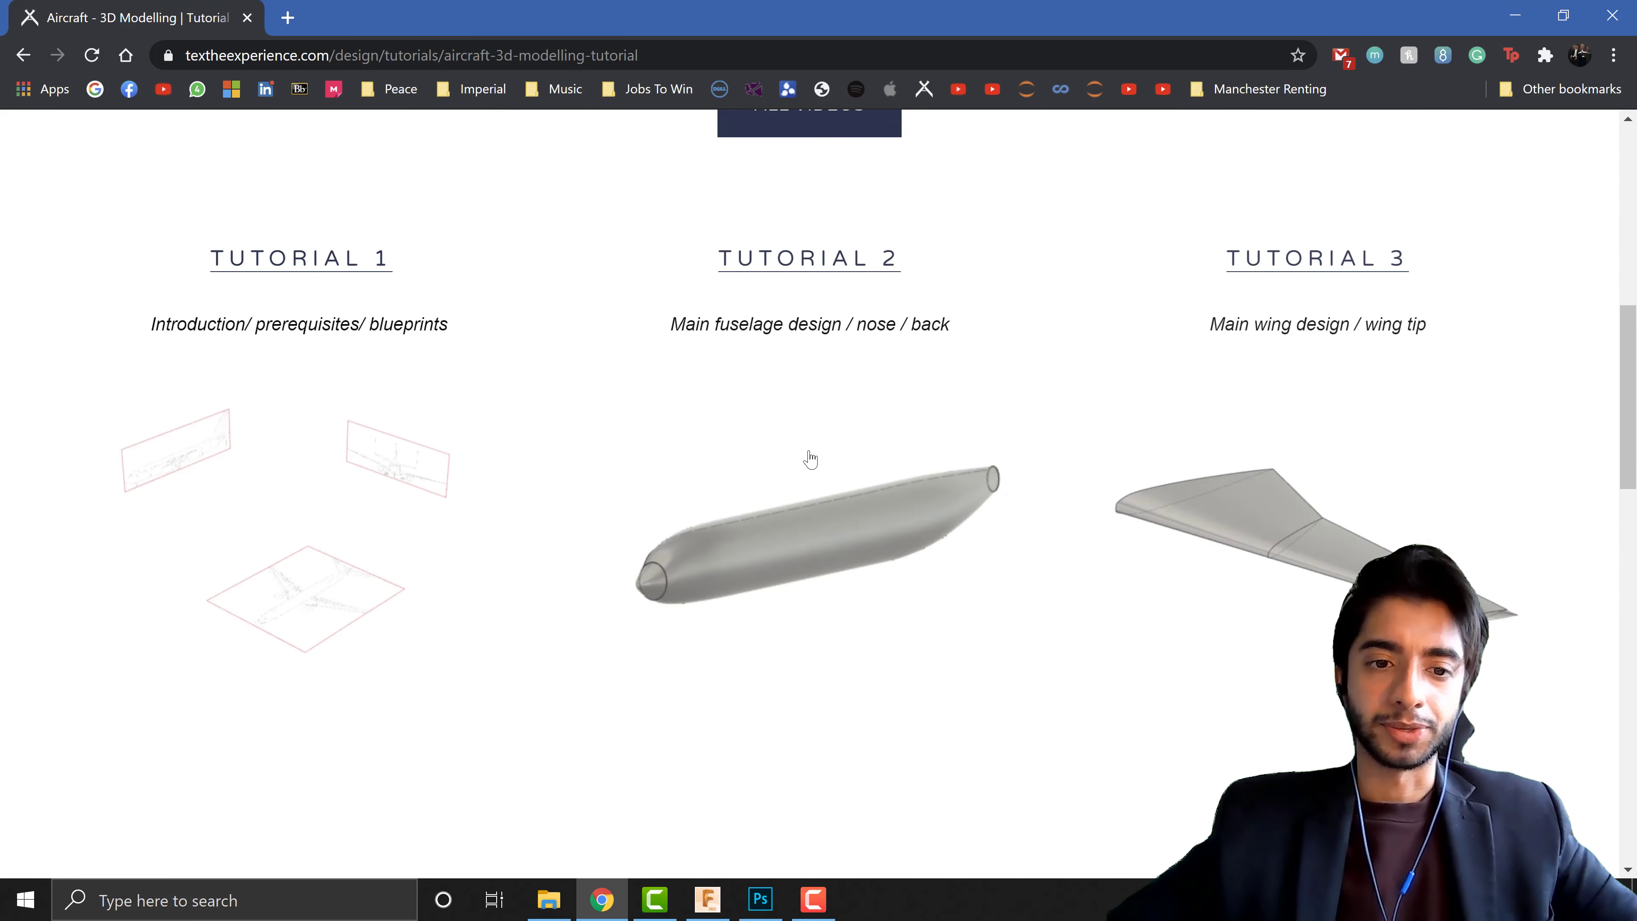
{"action": "scroll", "coordinate": [811, 459], "scroll_direction": "down", "scroll_amount": 6}
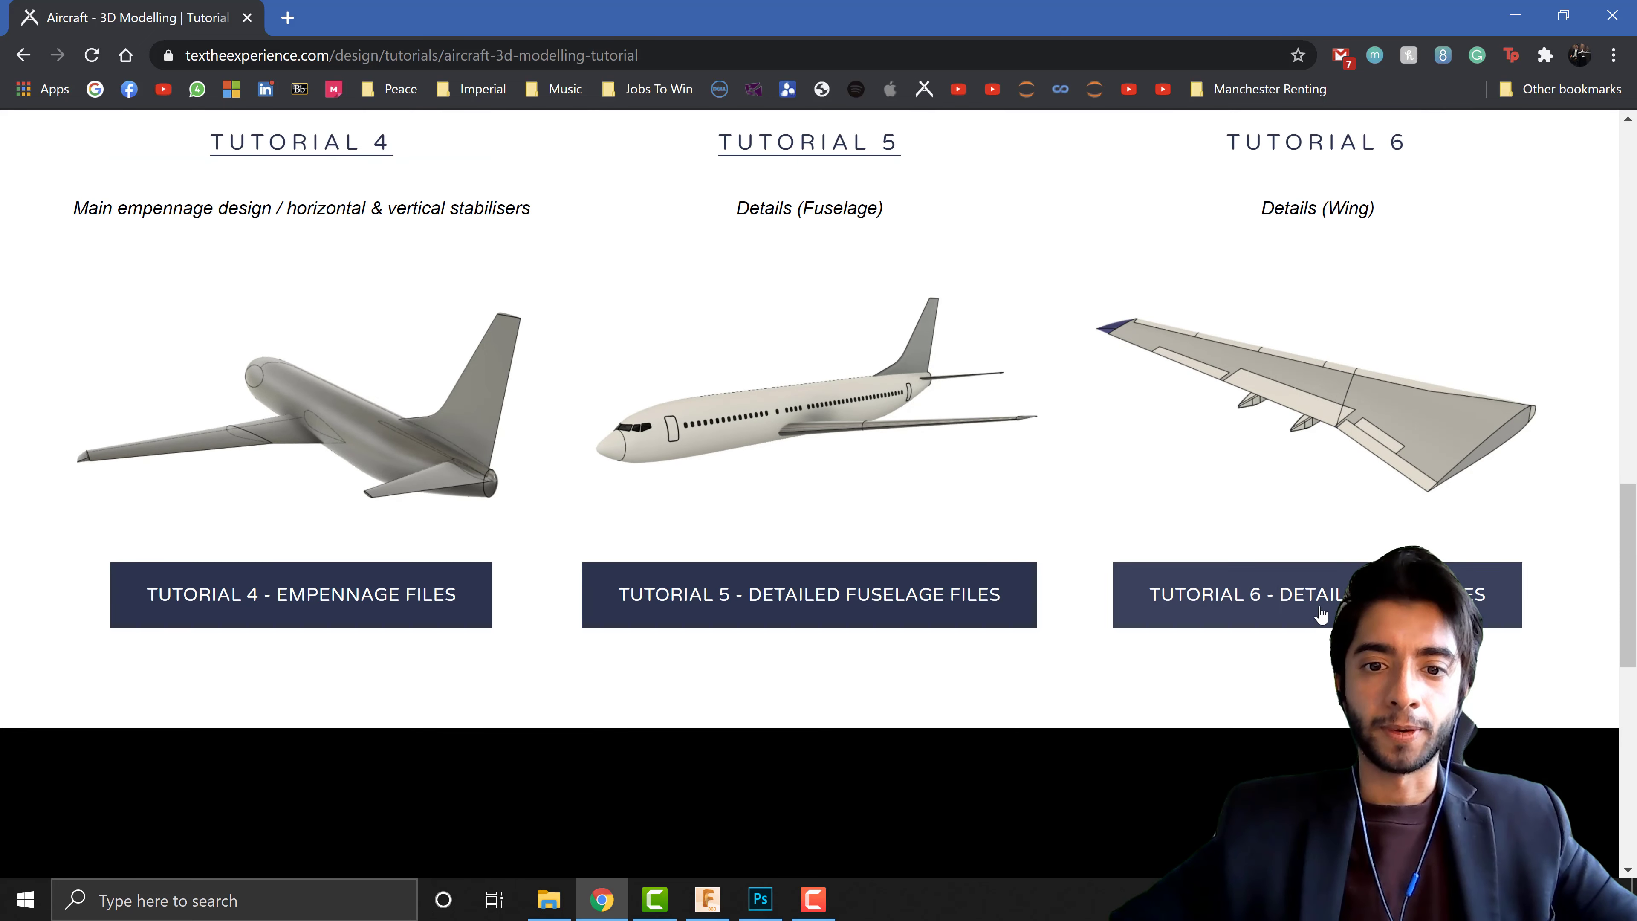
{"action": "left_click", "coordinate": [1321, 599]}
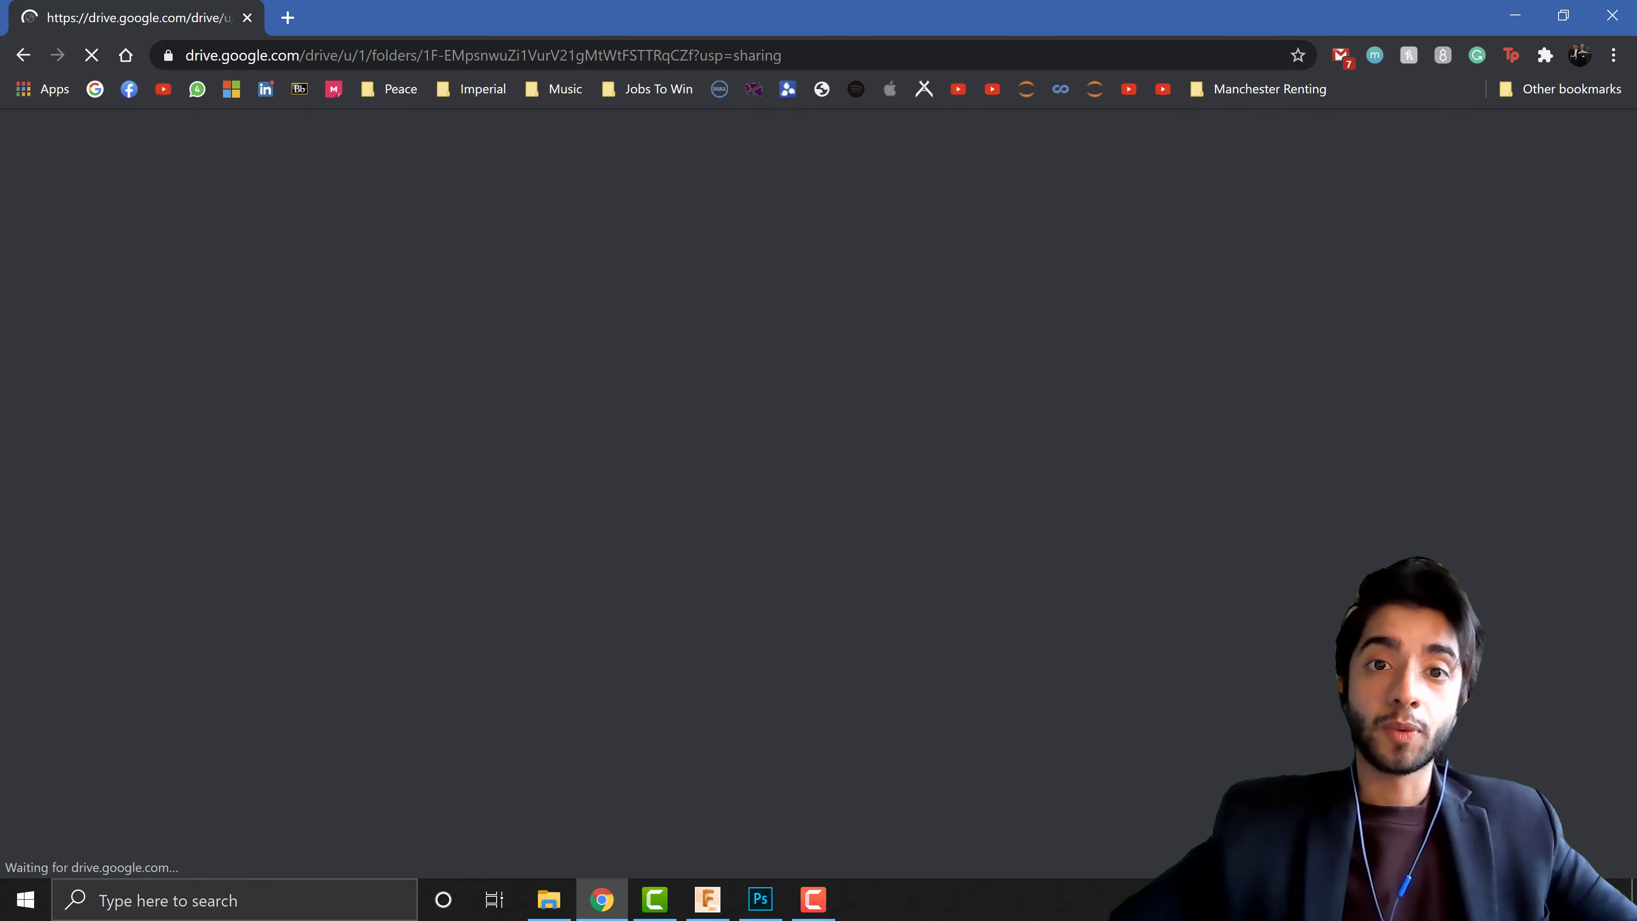